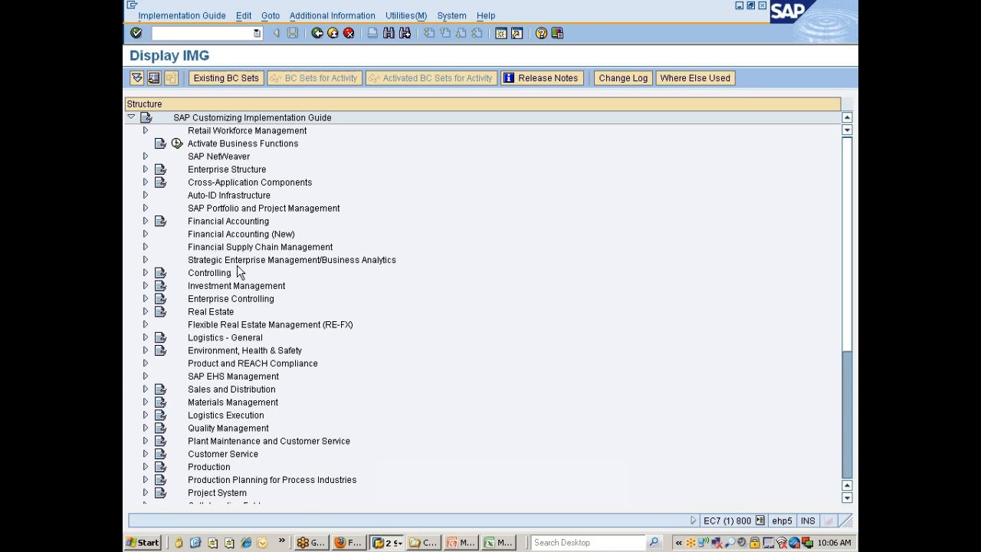
Expand Enterprise Structure, its Definition node and the Financial Accounting node beneath it in the implementation guide
{"action": "left_click", "coordinate": [223, 173]}
{"action": "double_click", "coordinate": [225, 175]}
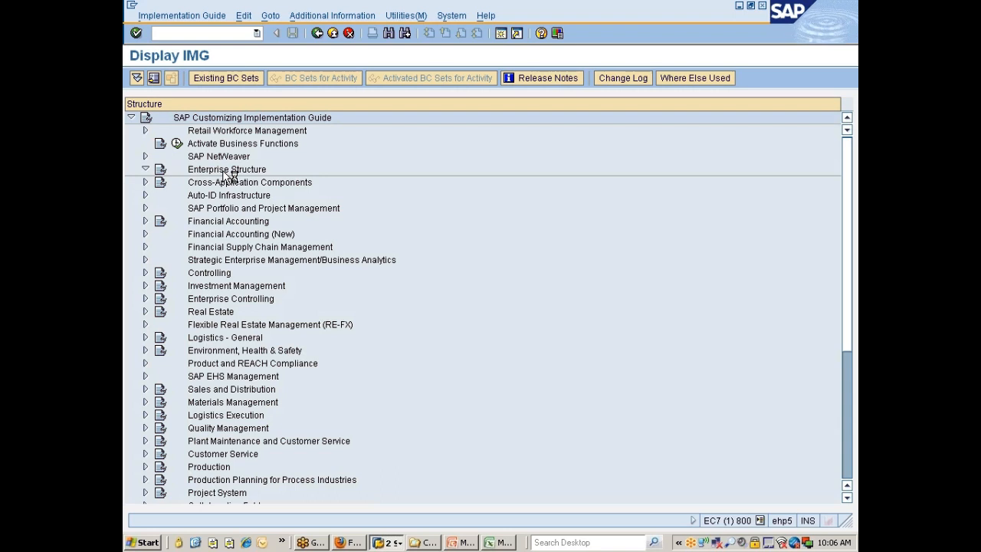
{"action": "key", "text": "Down"}
{"action": "key", "text": "Down"}
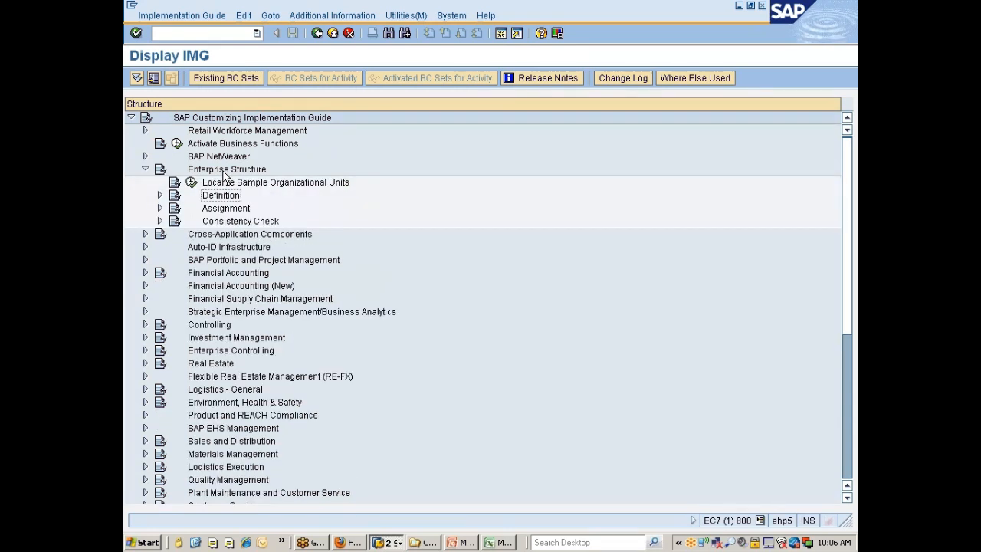
{"action": "key", "text": "Right"}
{"action": "key", "text": "Down"}
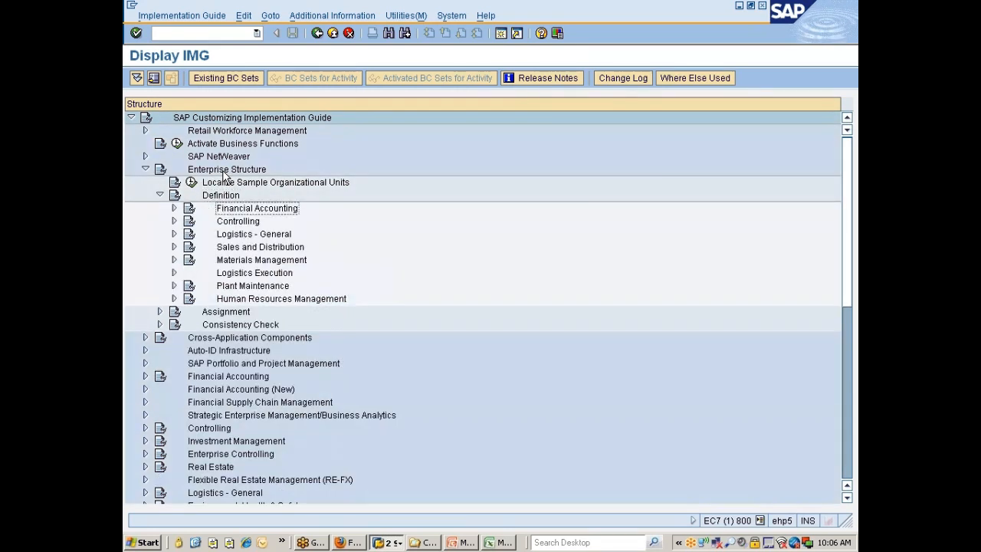
{"action": "key", "text": "Right"}
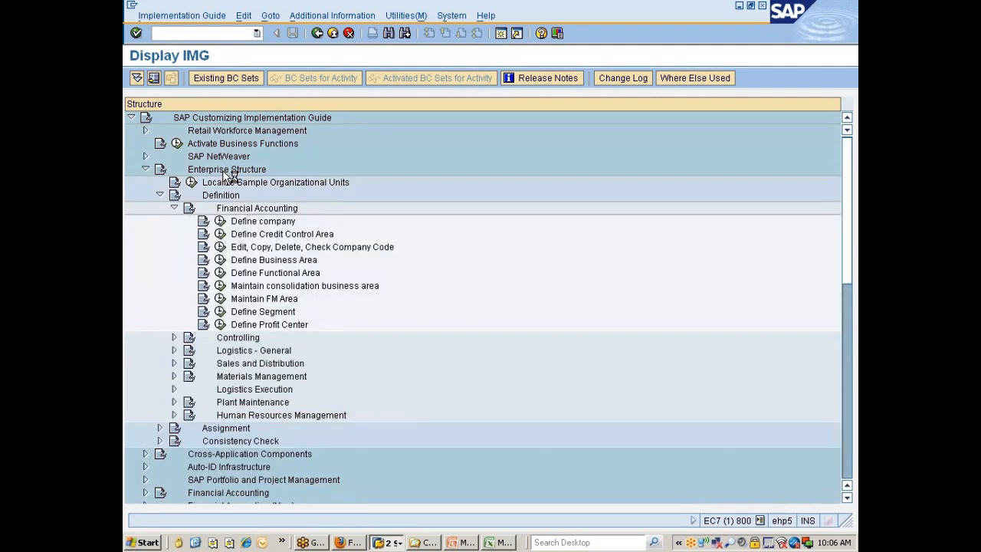
Go through the Financial Accounting definition activities one by one, from Define company to Define Profit Center
{"action": "key", "text": "Down"}
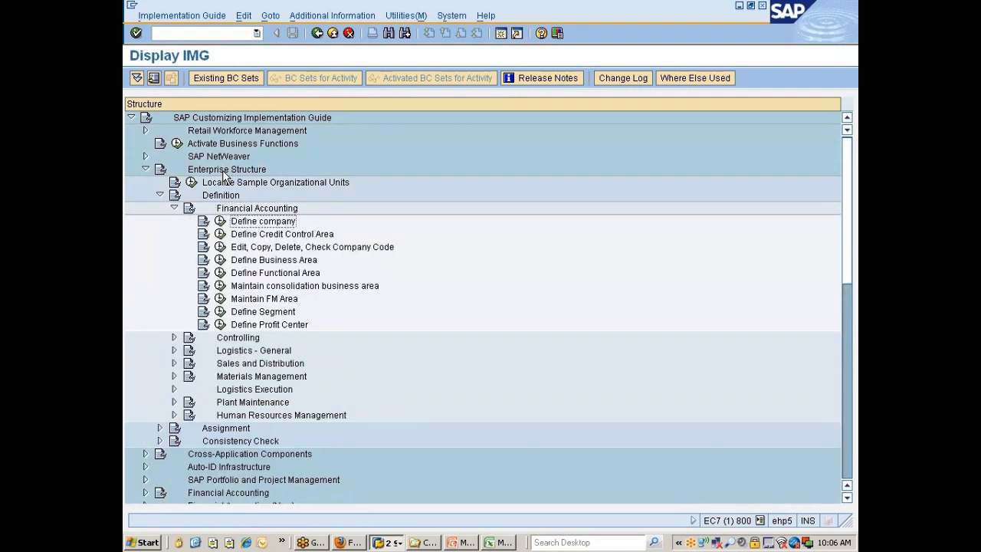
{"action": "key", "text": "Down"}
{"action": "key", "text": "Down"}
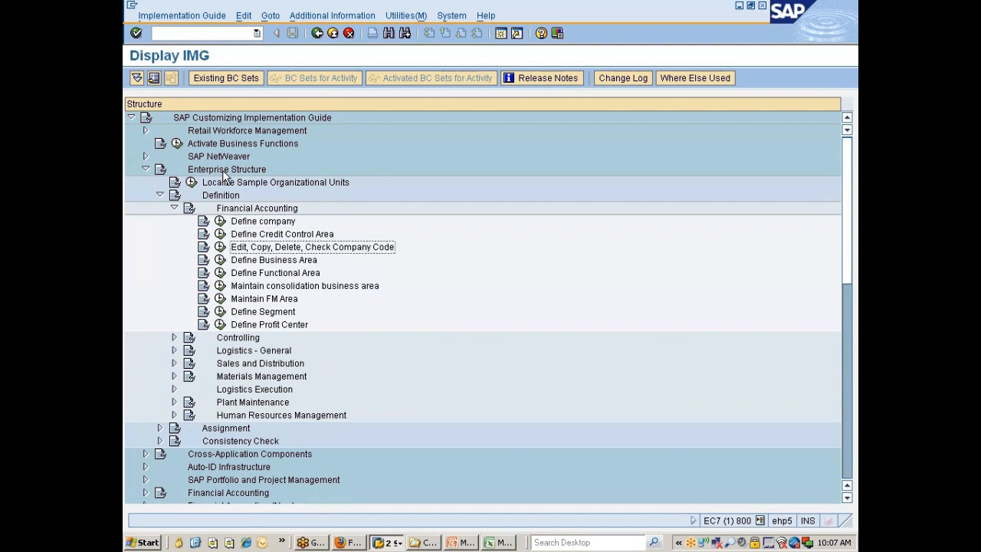
{"action": "key", "text": "Down"}
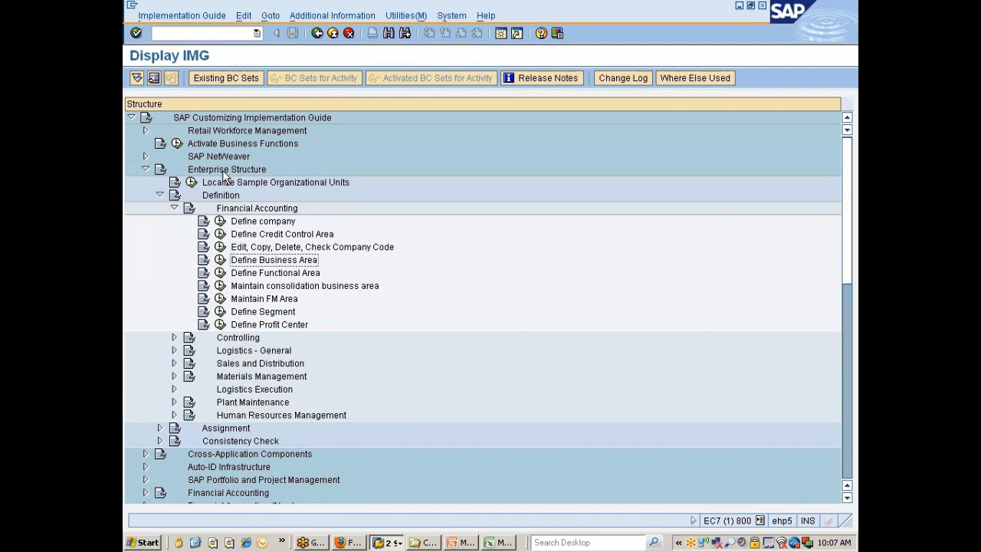
{"action": "key", "text": "Down"}
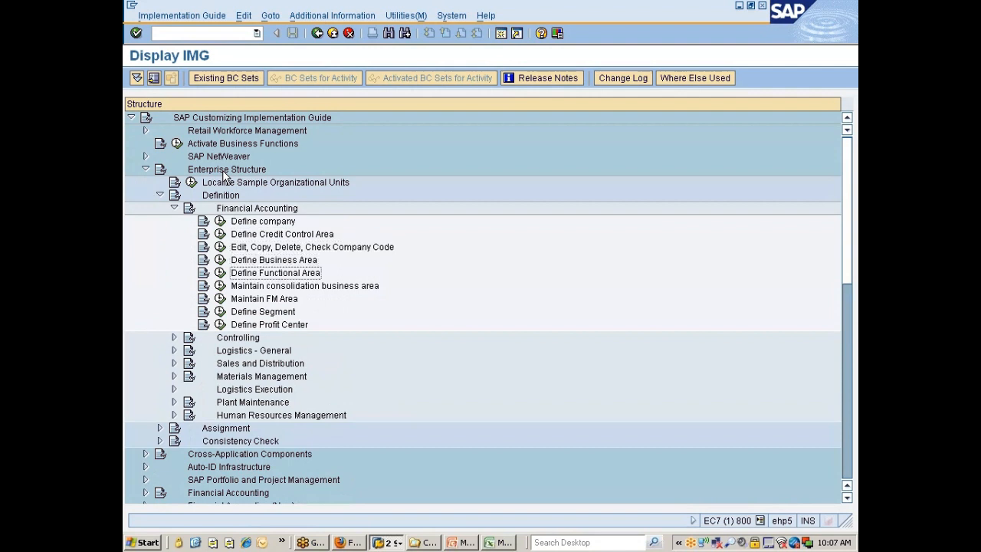
{"action": "key", "text": "Down"}
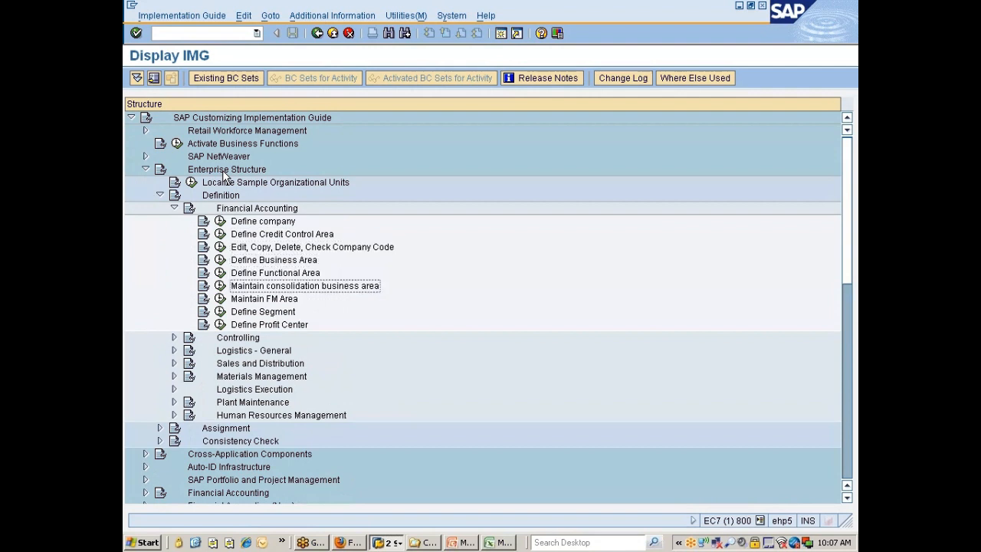
{"action": "key", "text": "Down"}
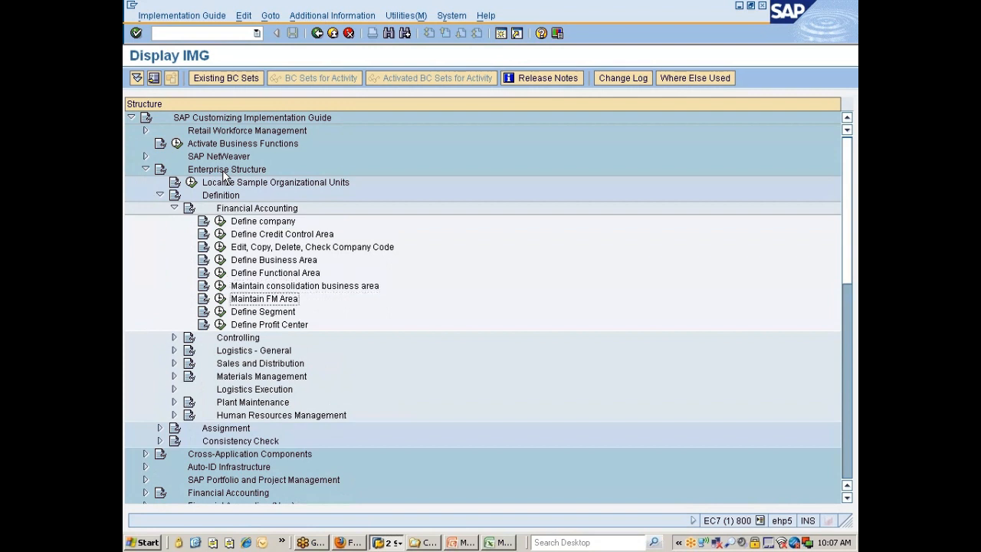
{"action": "key", "text": "Down"}
{"action": "key", "text": "Down"}
{"action": "key", "text": "Down"}
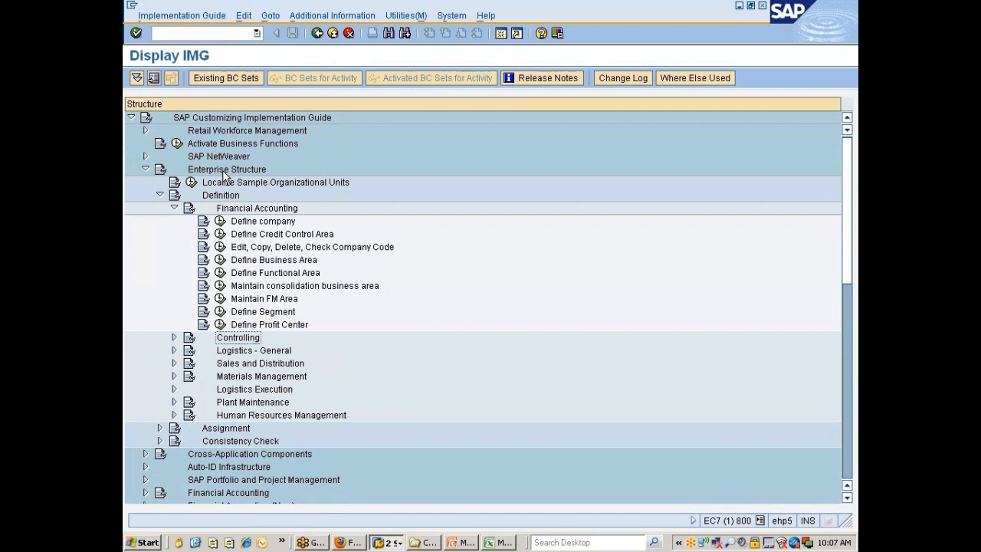
Expand Controlling under Definition and examine Maintain Controlling Area, Create Cost Centers and Create Operating Concern
{"action": "key", "text": "Right"}
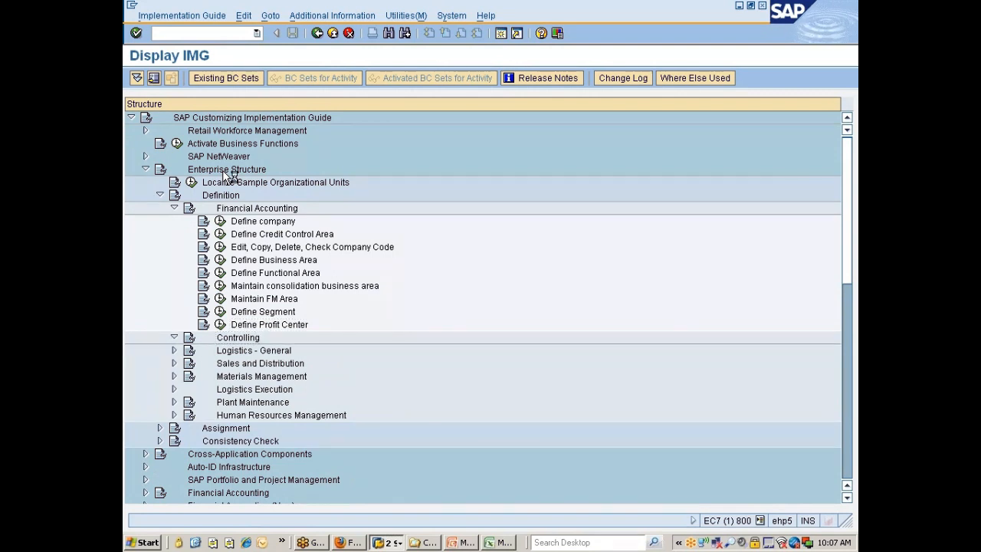
{"action": "key", "text": "Down"}
{"action": "key", "text": "Down"}
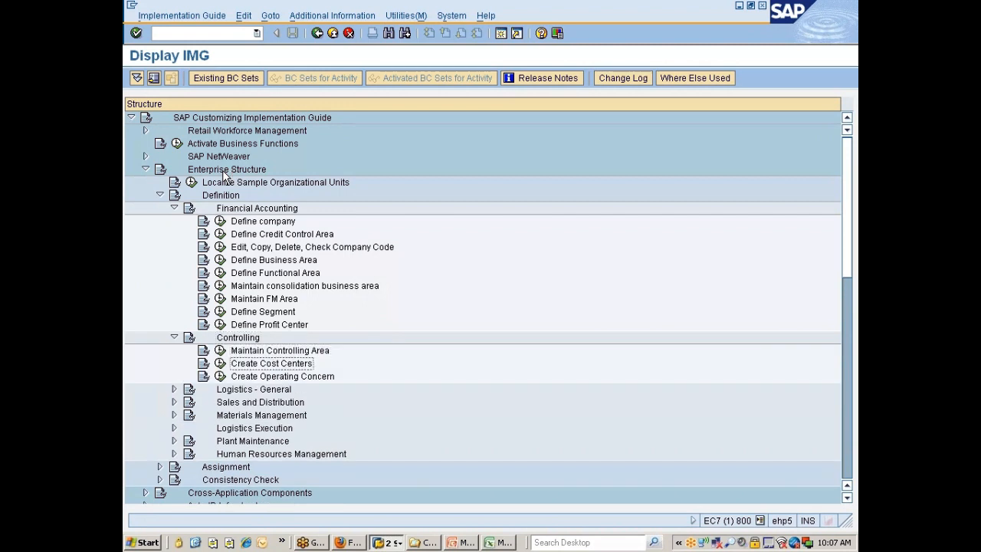
{"action": "key", "text": "Up"}
{"action": "key", "text": "Down"}
{"action": "key", "text": "Down"}
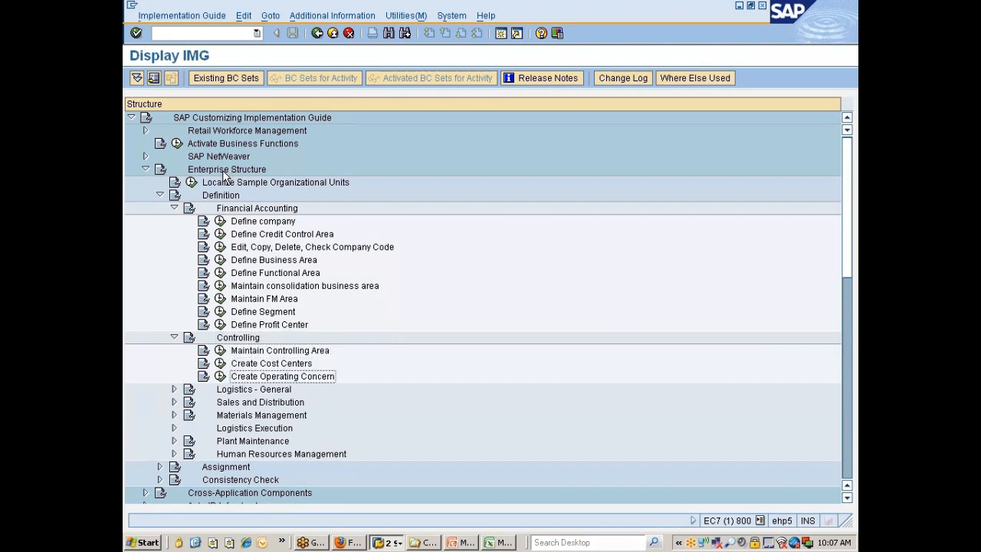
{"action": "key", "text": "Up"}
{"action": "key", "text": "Up"}
{"action": "key", "text": "Up"}
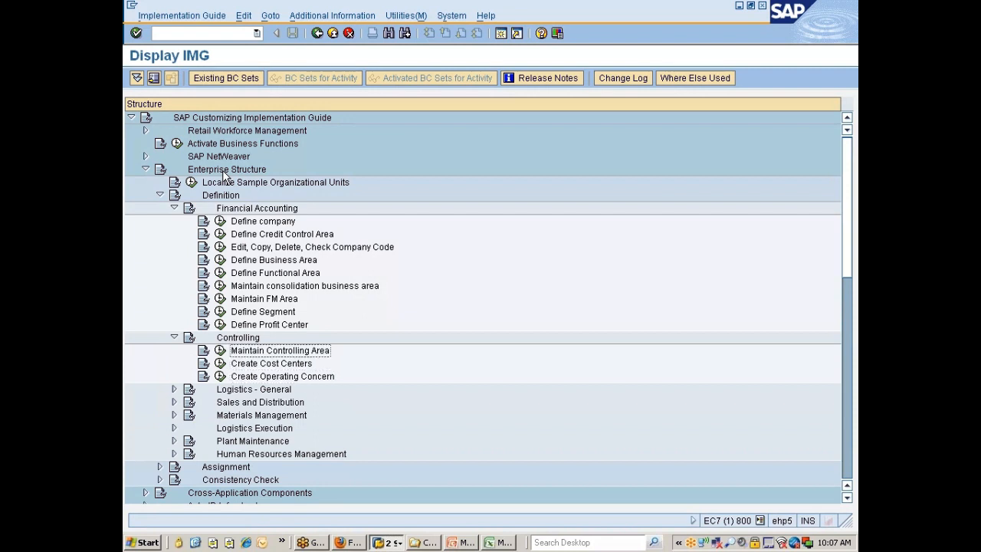
{"action": "key", "text": "Down"}
{"action": "key", "text": "Down"}
{"action": "key", "text": "Down"}
{"action": "key", "text": "Down"}
{"action": "key", "text": "Down"}
{"action": "key", "text": "Down"}
{"action": "key", "text": "Down"}
{"action": "key", "text": "Down"}
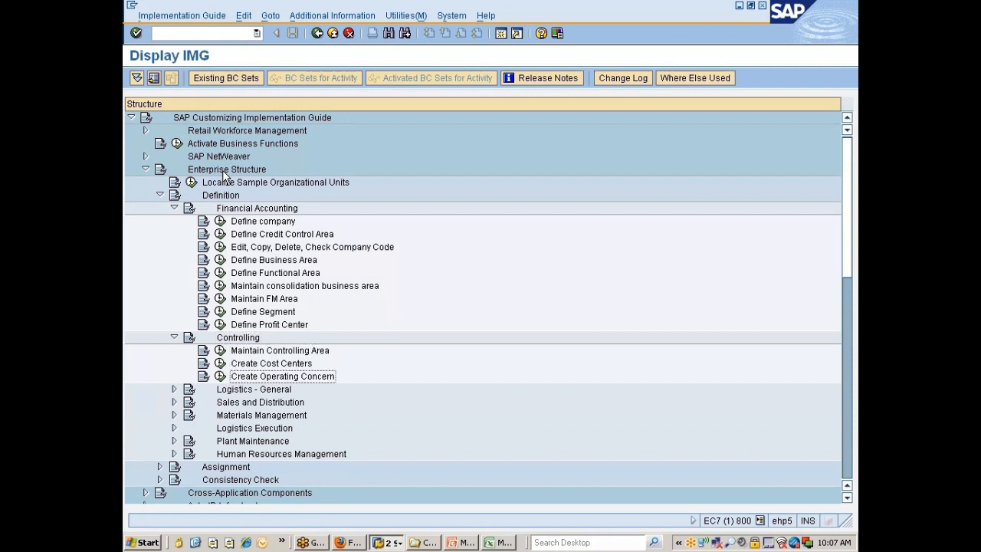
Expand the Assignment node of Enterprise Structure and the Financial Accounting node beneath it
{"action": "key", "text": "Down"}
{"action": "key", "text": "Down"}
{"action": "key", "text": "Right"}
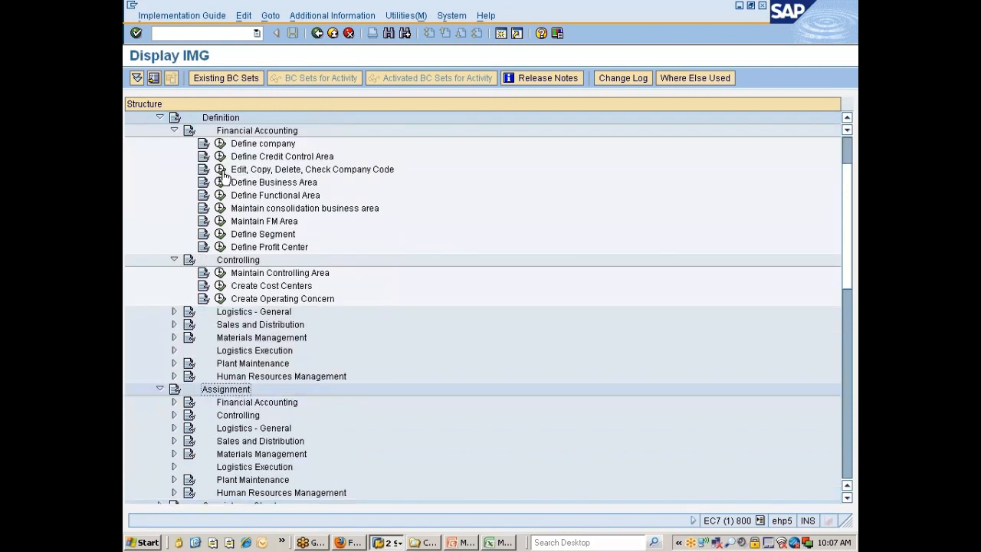
{"action": "key", "text": "Down"}
{"action": "key", "text": "Right"}
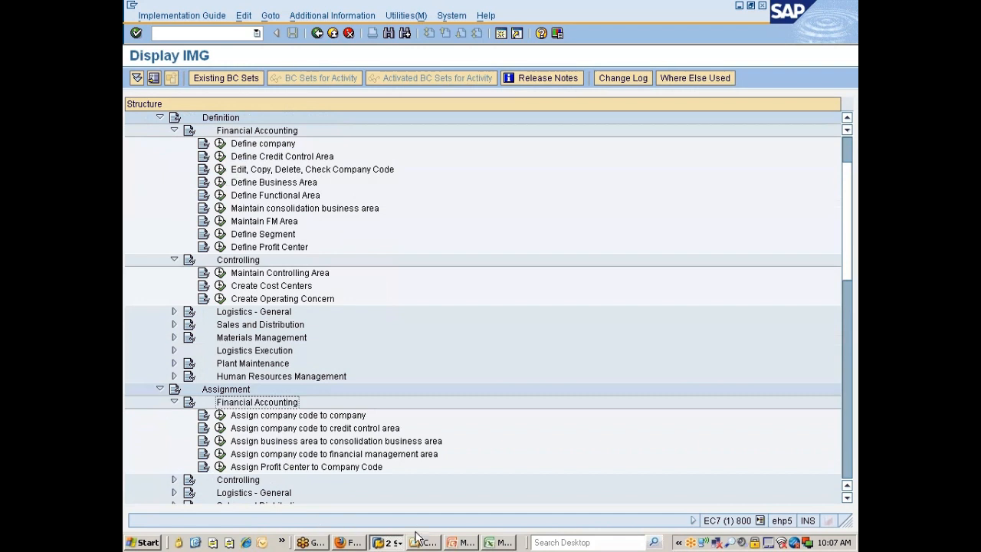
Switch to the Mm300_03.ppt presentation in PowerPoint and run the slide show to the SAP organizational structures entity relationship diagram
{"action": "left_click", "coordinate": [459, 542]}
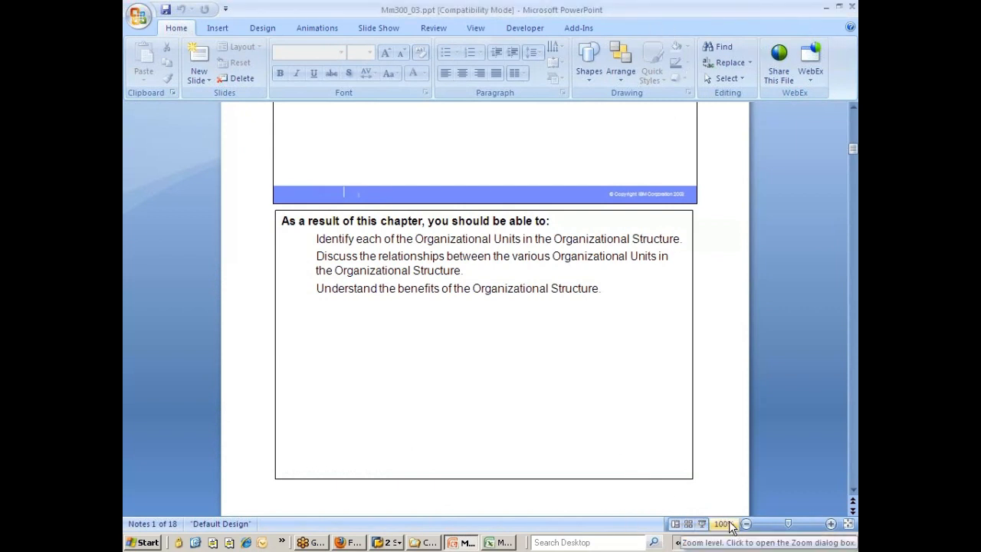
{"action": "left_click", "coordinate": [702, 525]}
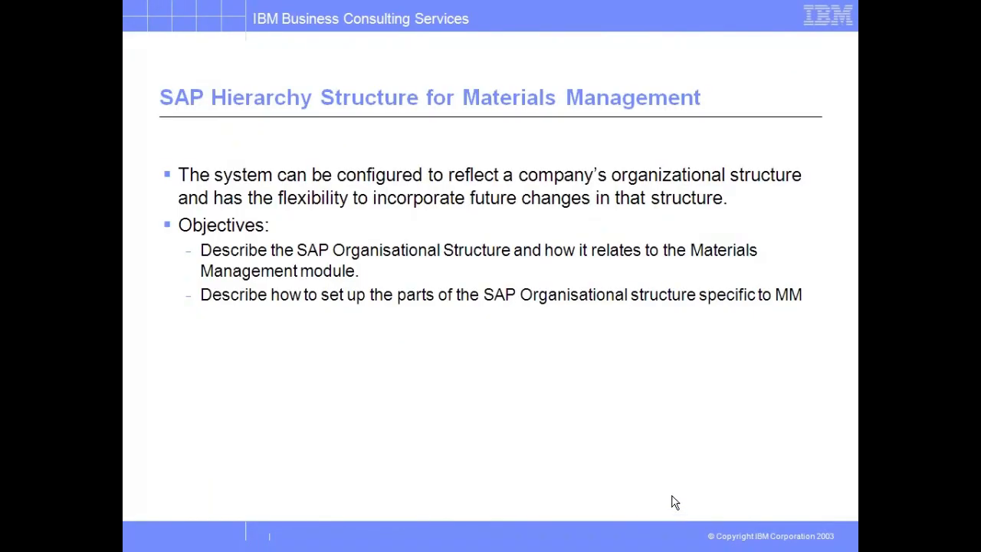
{"action": "left_click", "coordinate": [671, 496]}
{"action": "left_click", "coordinate": [671, 496]}
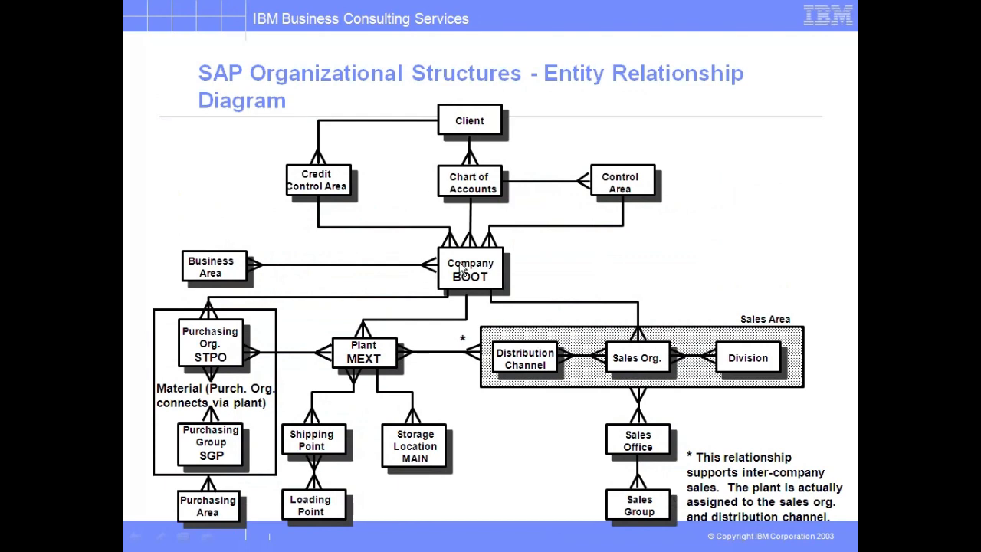
Switch back to SAP and review the Financial Accounting assignment activities, comparing the company code to credit control area assignment with the PowerPoint diagram
{"action": "key", "text": "Escape"}
{"action": "key", "text": "alt+Tab"}
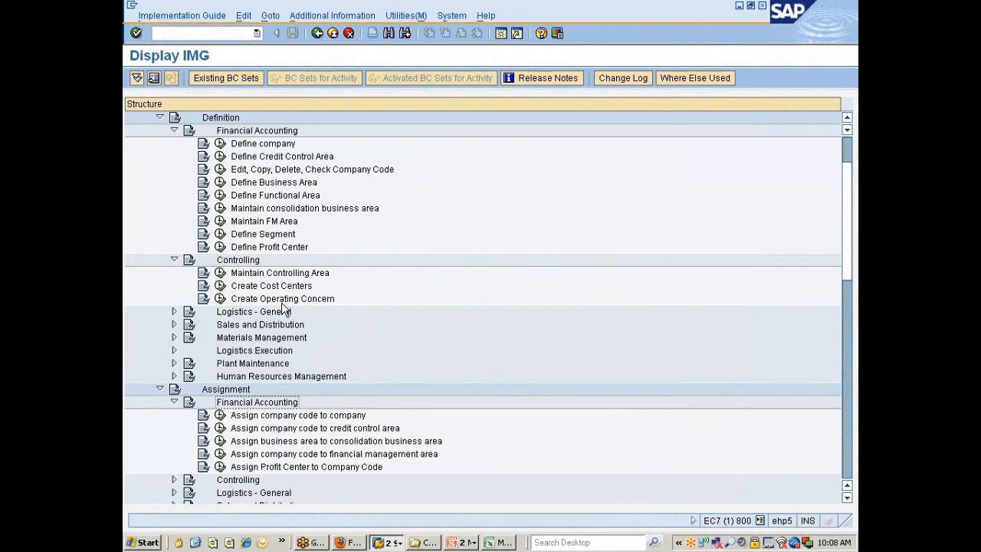
{"action": "left_click", "coordinate": [271, 429]}
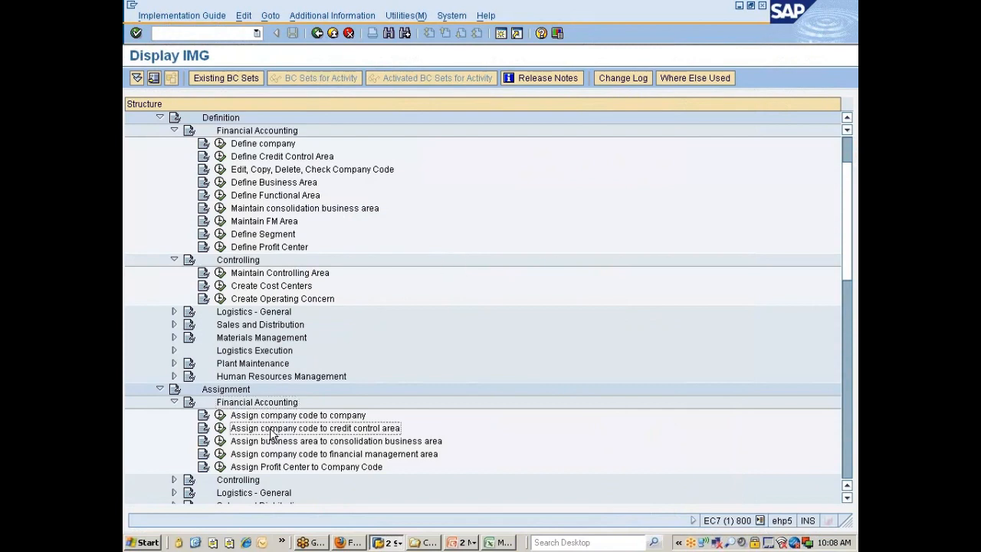
{"action": "key", "text": "alt+Tab"}
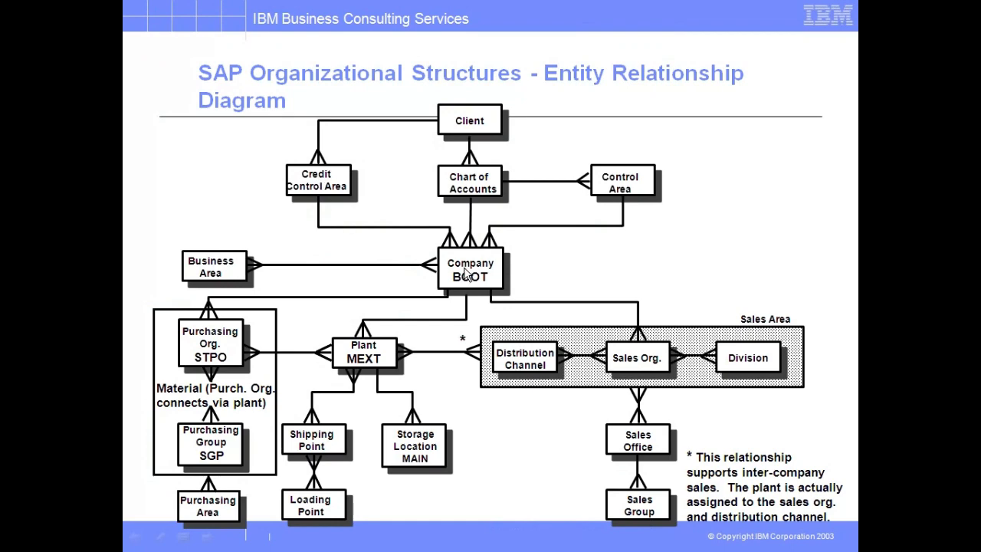
{"action": "key", "text": "alt+Tab"}
{"action": "key", "text": "Down"}
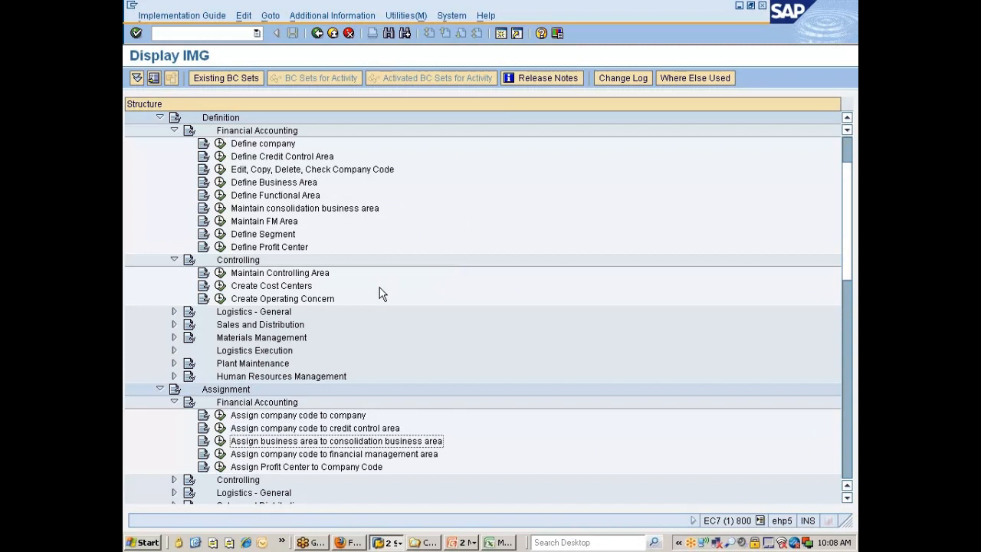
{"action": "key", "text": "Down"}
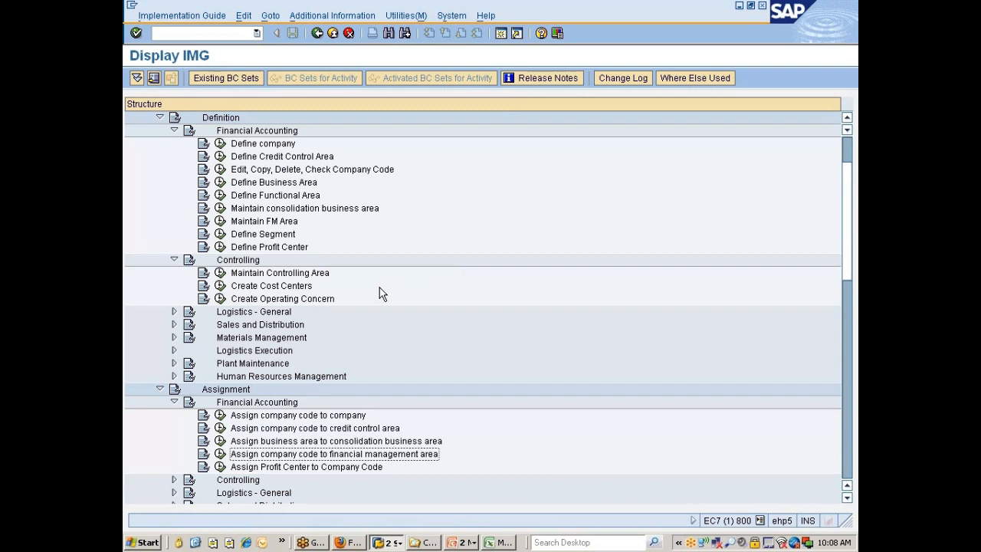
{"action": "key", "text": "Down"}
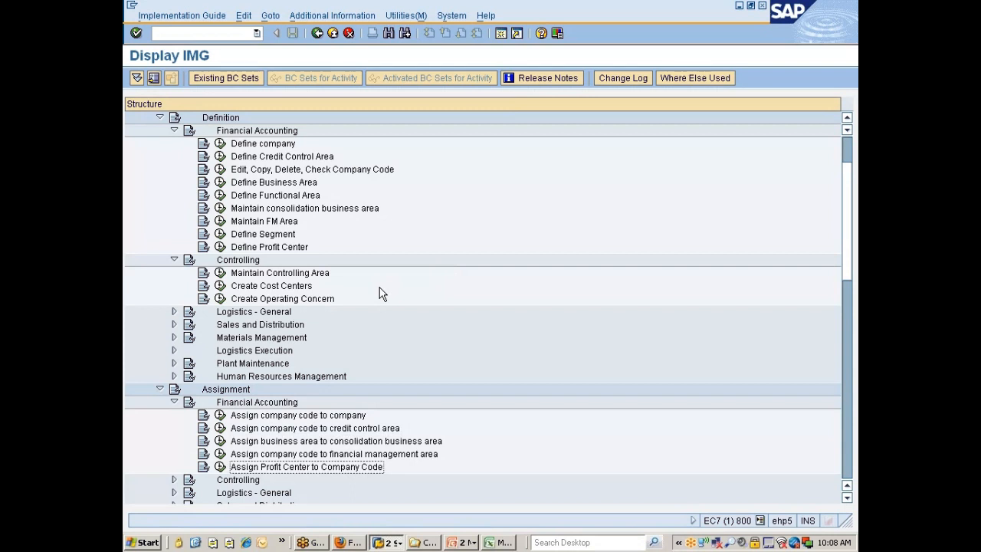
Expand Controlling under Assignment and examine its activities for assigning company code to controlling area and controlling area to operating concern
{"action": "key", "text": "Down"}
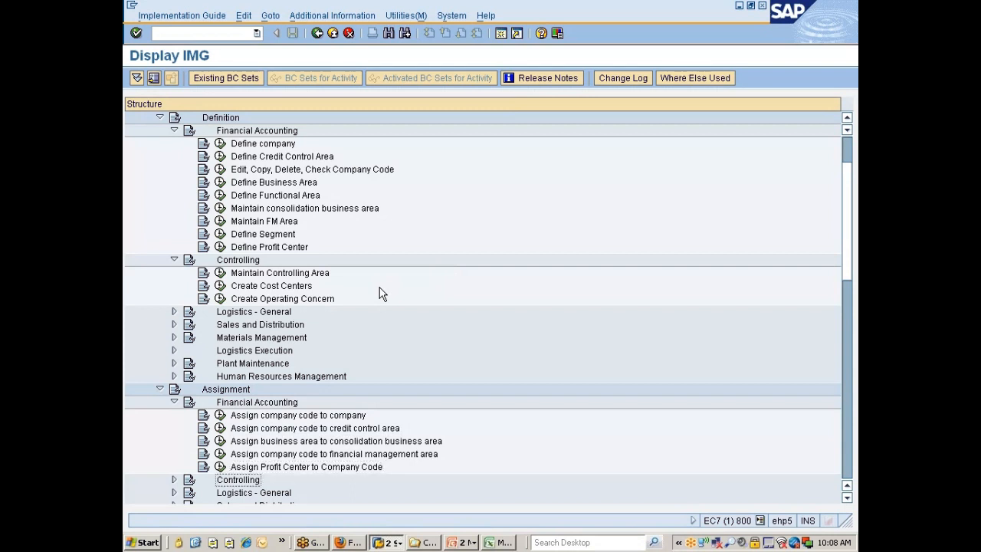
{"action": "key", "text": "Right"}
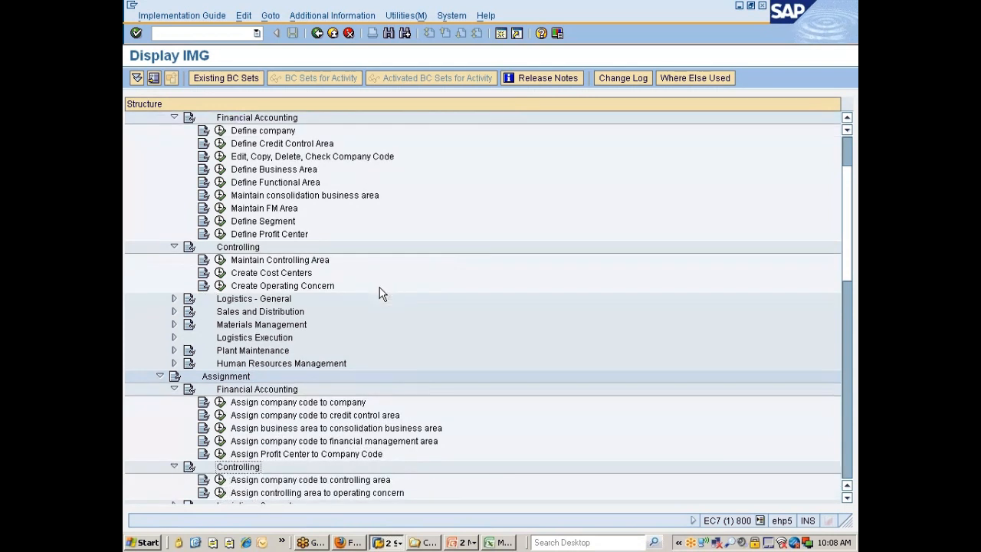
{"action": "key", "text": "Down"}
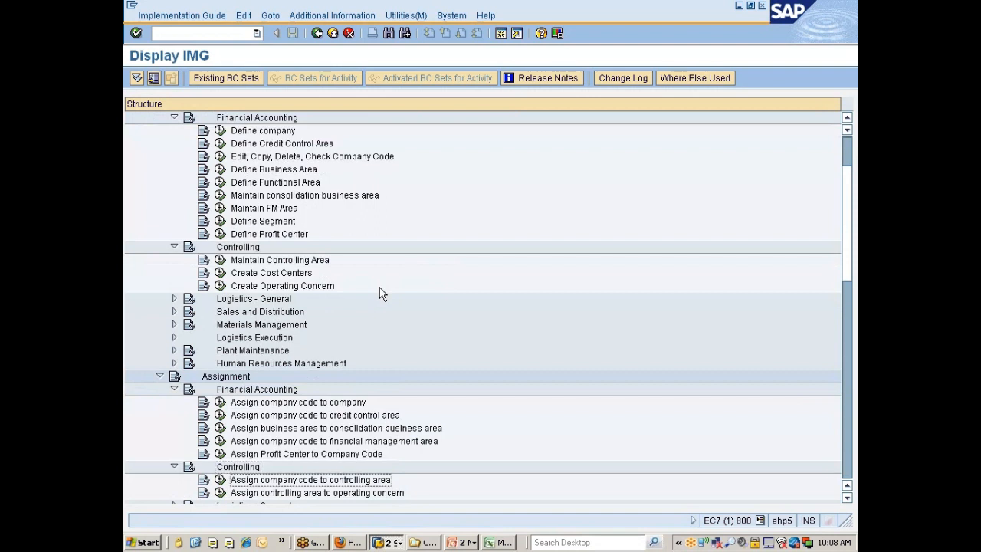
{"action": "key", "text": "Down"}
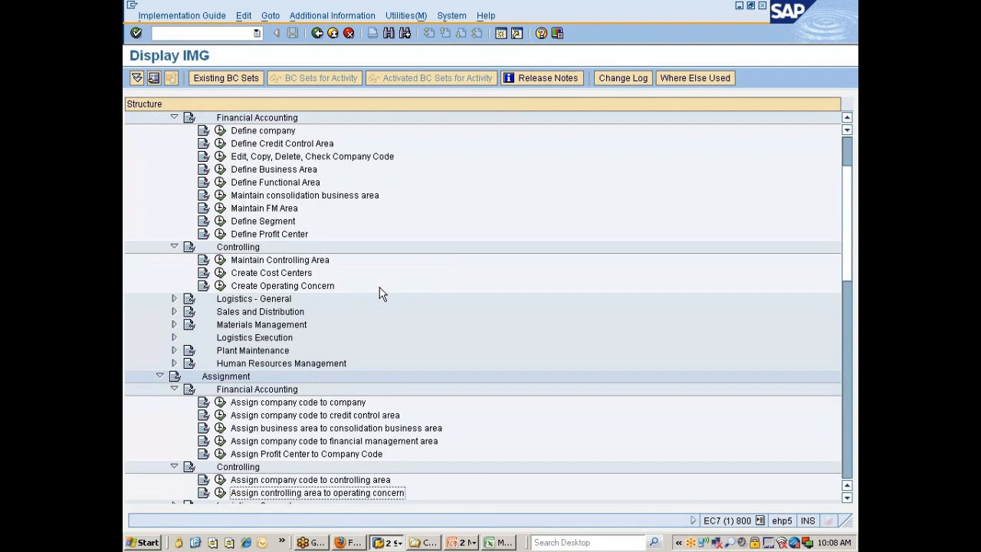
Recheck the entity relationship diagram in PowerPoint and collapse the whole Assignment branch back in SAP
{"action": "key", "text": "alt+Tab"}
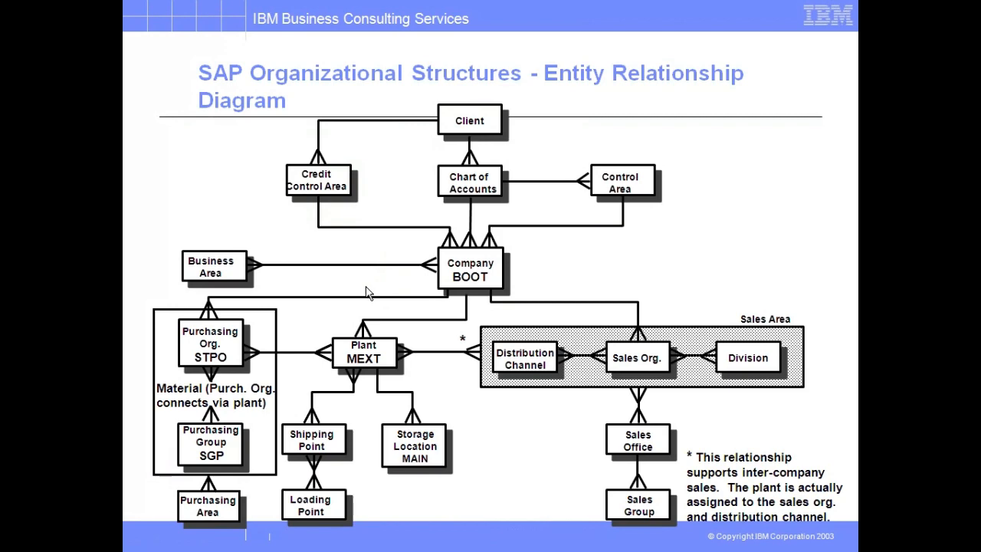
{"action": "key", "text": "alt+Tab"}
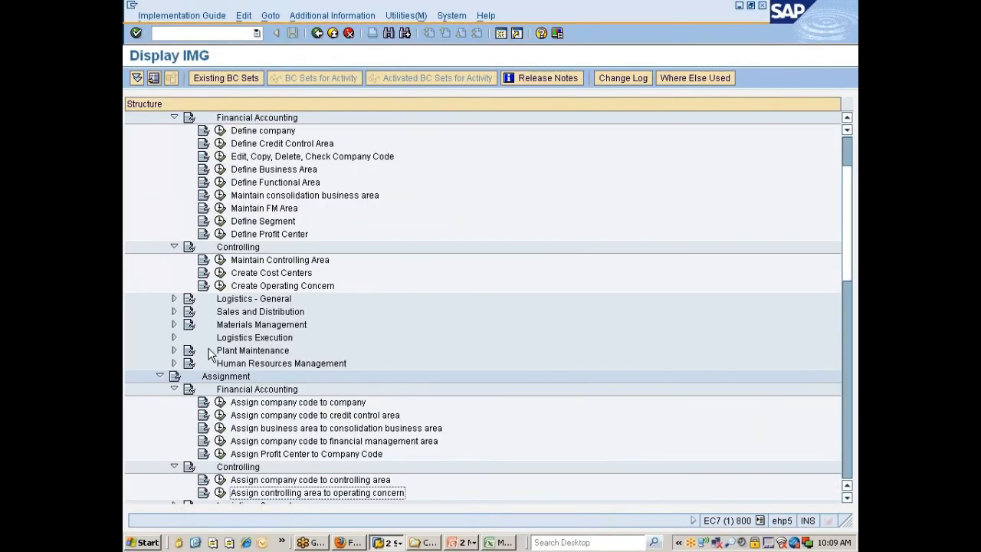
{"action": "left_click", "coordinate": [174, 389]}
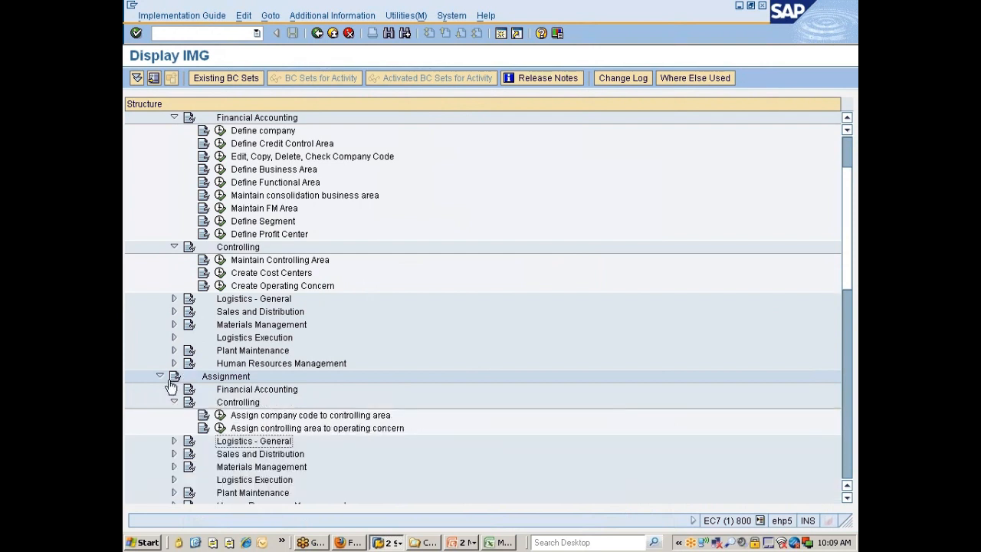
{"action": "left_click", "coordinate": [159, 375]}
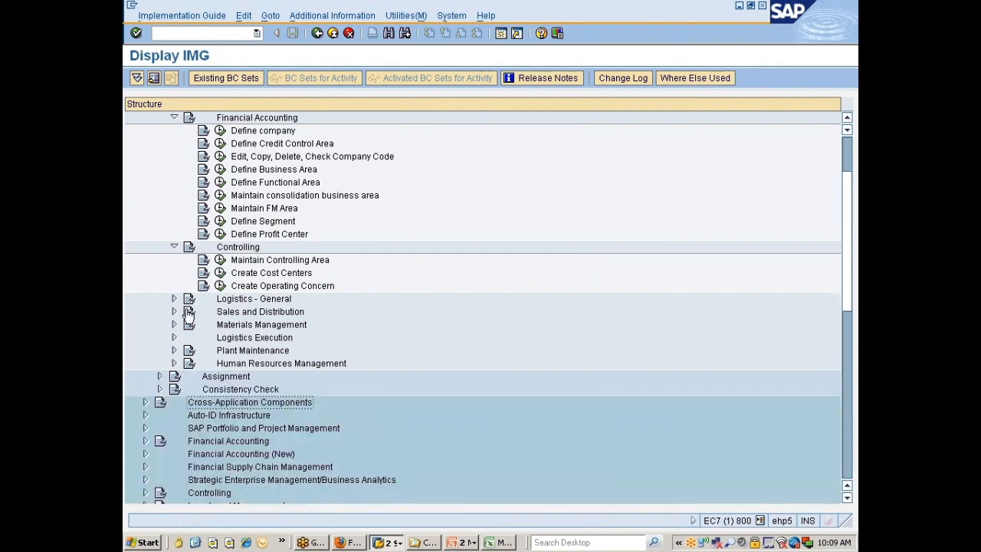
Collapse the Controlling and Financial Accounting branches under Definition in the Enterprise Structure
{"action": "left_click", "coordinate": [174, 247]}
{"action": "scroll", "coordinate": [177, 249], "scroll_direction": "up", "scroll_amount": 3}
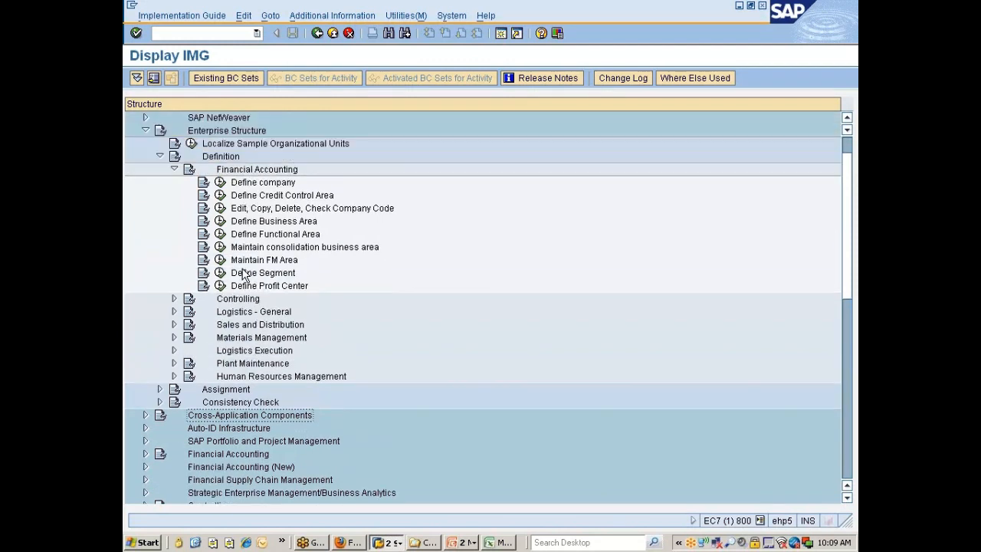
{"action": "left_click", "coordinate": [220, 197]}
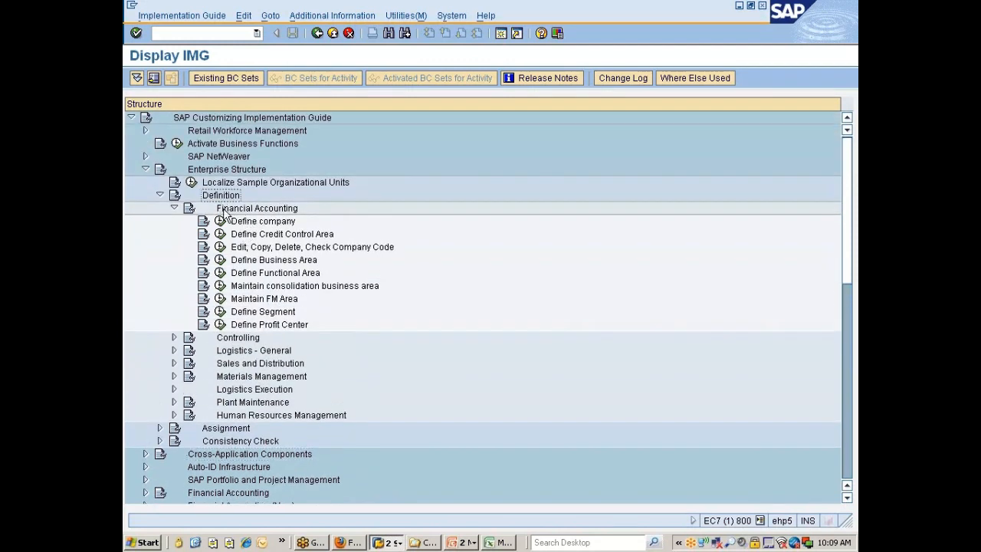
{"action": "left_click", "coordinate": [227, 209]}
{"action": "left_click", "coordinate": [174, 208]}
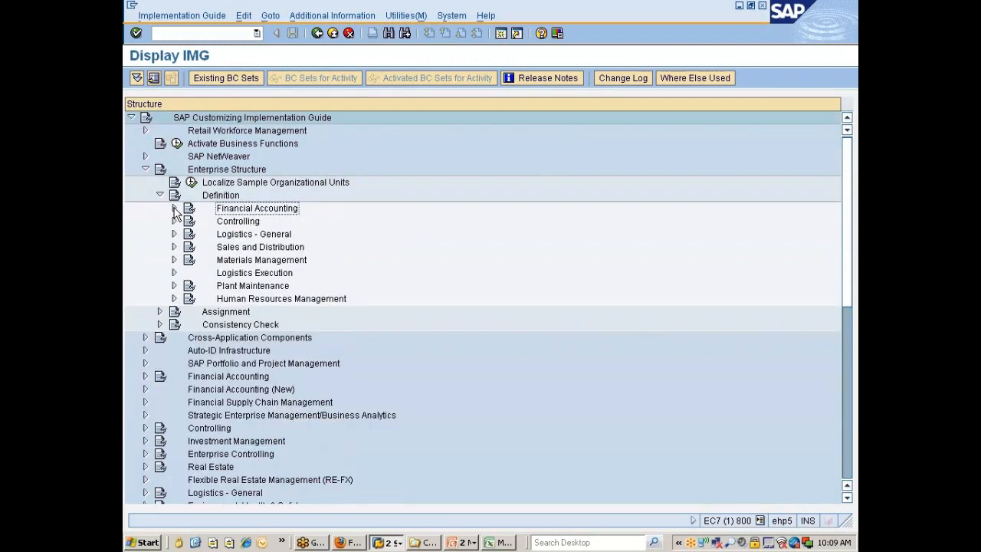
Expand Logistics - General under Definition and select the Define valuation level activity
{"action": "left_click", "coordinate": [231, 223]}
{"action": "left_click", "coordinate": [247, 238]}
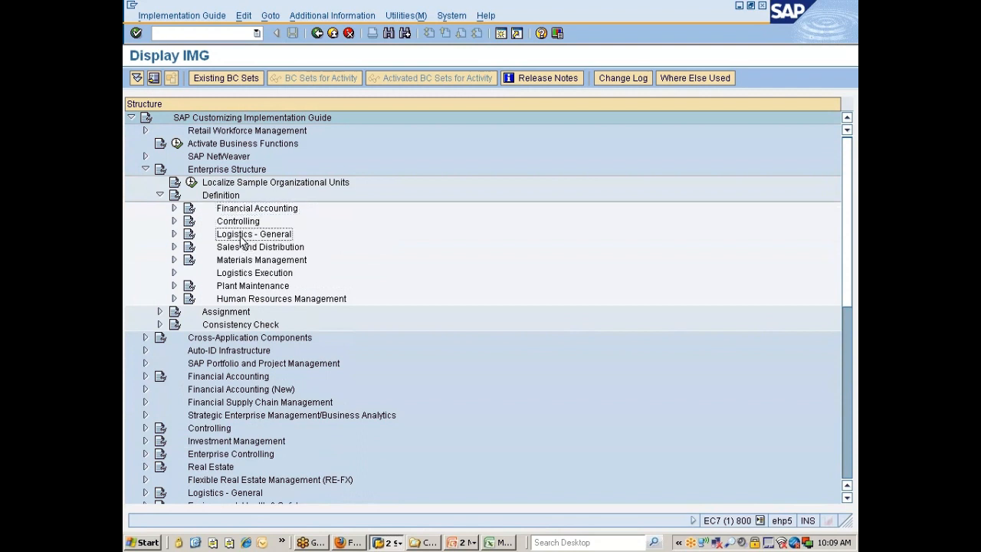
{"action": "double_click", "coordinate": [241, 239]}
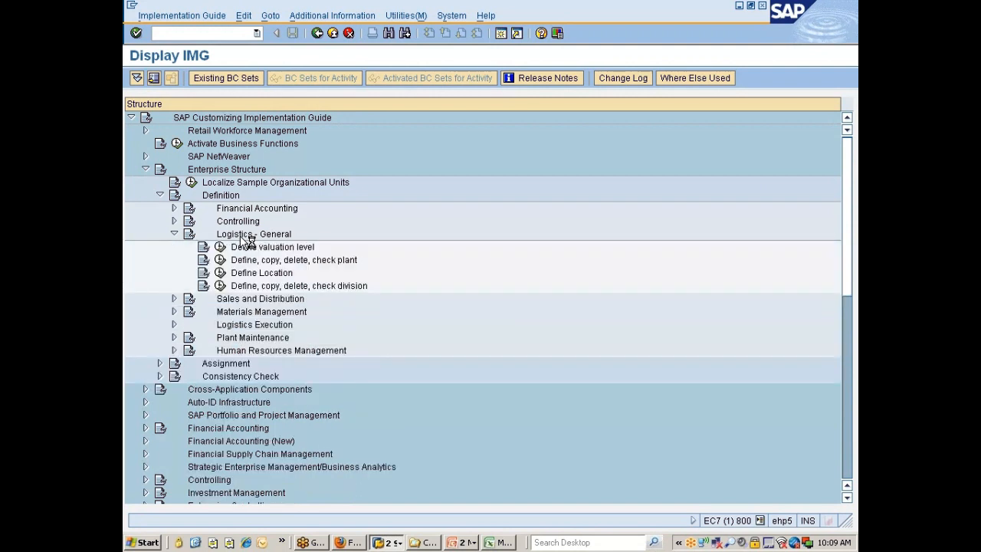
{"action": "key", "text": "Down"}
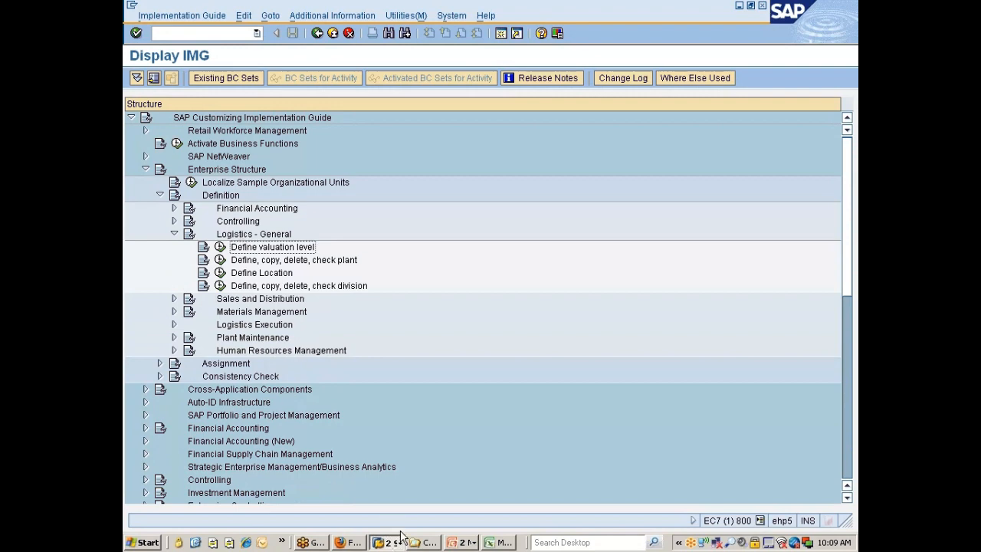
Switch to the SAP MM 10AM Class.xlsx workbook in Excel and begin cell B49 with "What is Valuation level? What levels are possible?"
{"action": "left_click", "coordinate": [487, 541]}
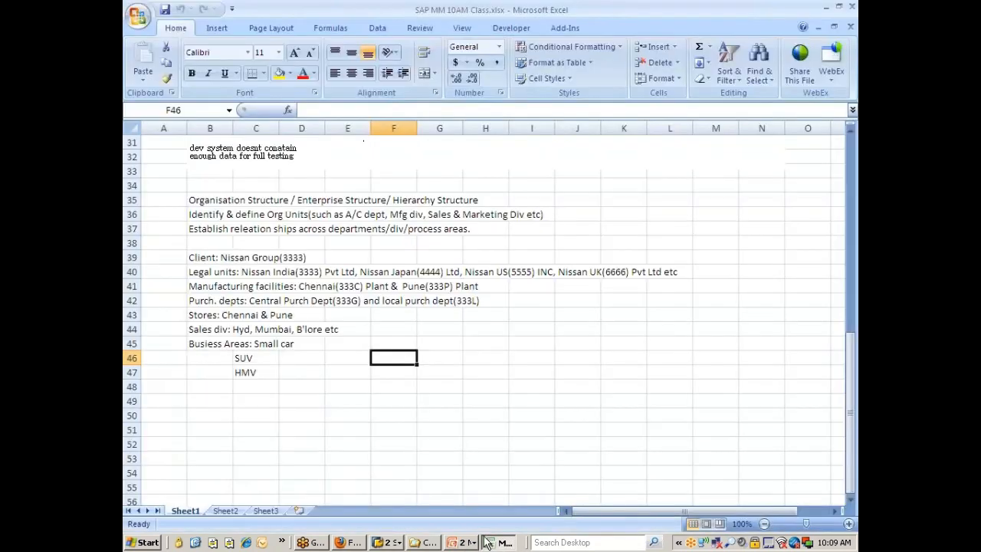
{"action": "left_click", "coordinate": [216, 404]}
{"action": "type", "text": "What is "}
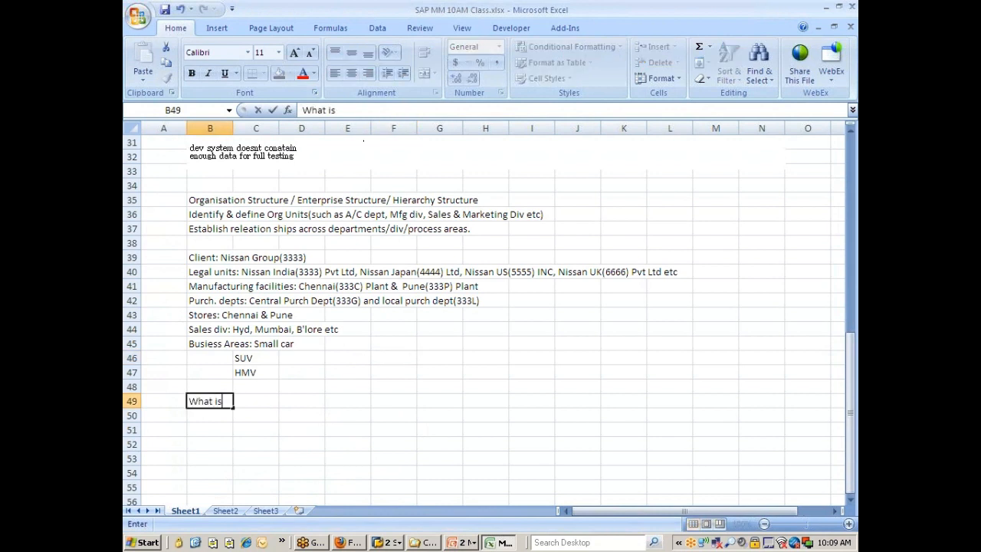
{"action": "type", "text": "Valuation level"}
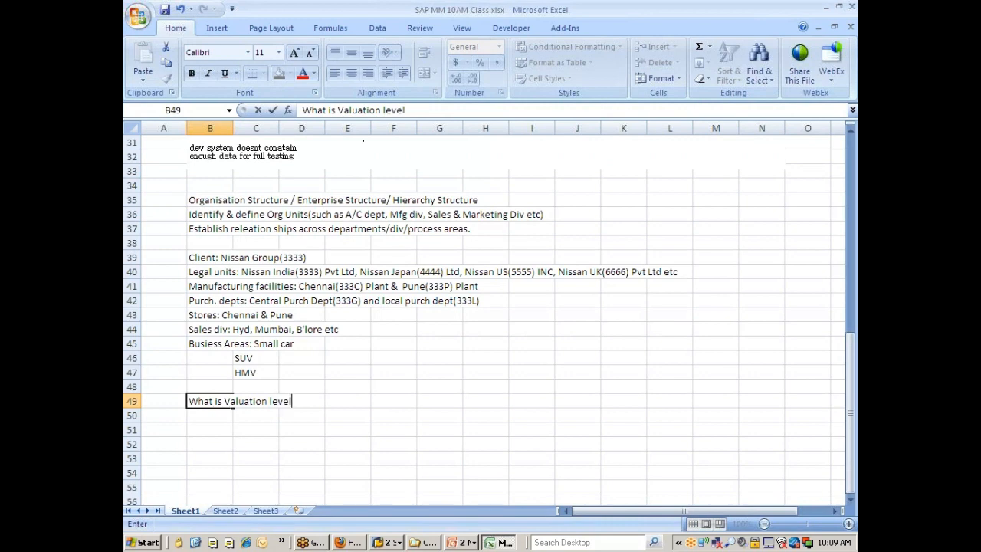
{"action": "type", "text": "? What levels"}
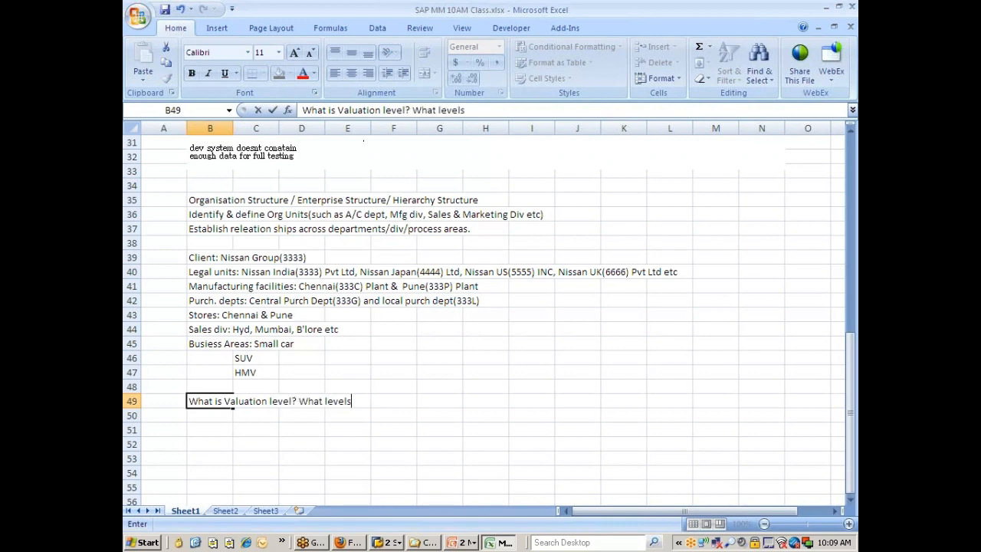
{"action": "type", "text": " are possib"}
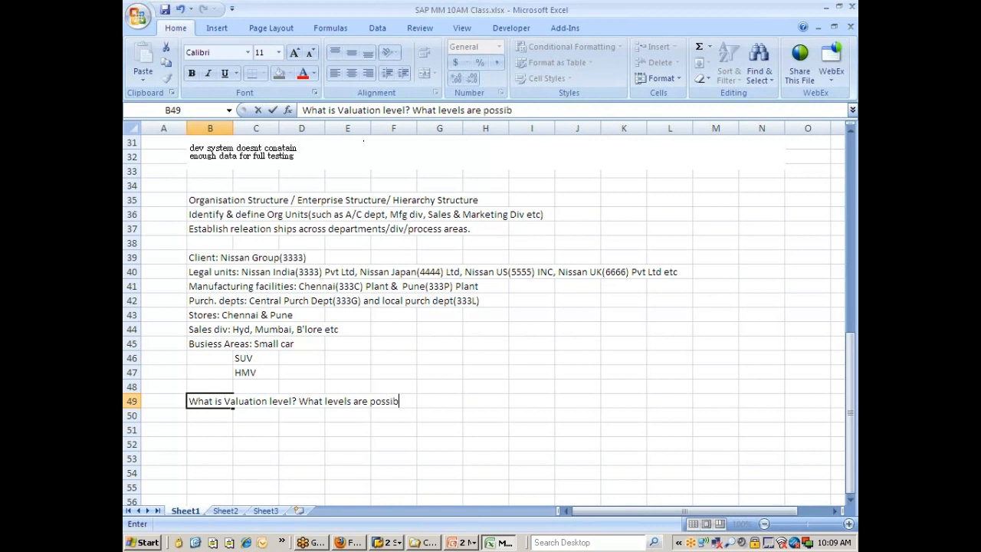
{"action": "type", "text": "le? W"}
{"action": "key", "text": "BackSpace"}
Complete the note in cell B49 with "Plant level valuation is mandatory if........"
{"action": "type", "text": "Plant level "}
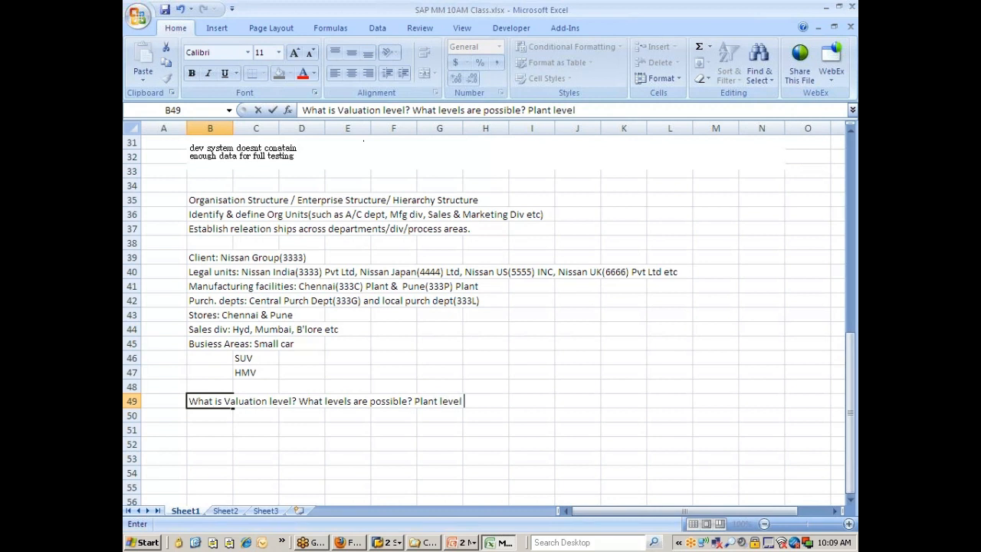
{"action": "type", "text": "valuati"}
{"action": "type", "text": "on is "}
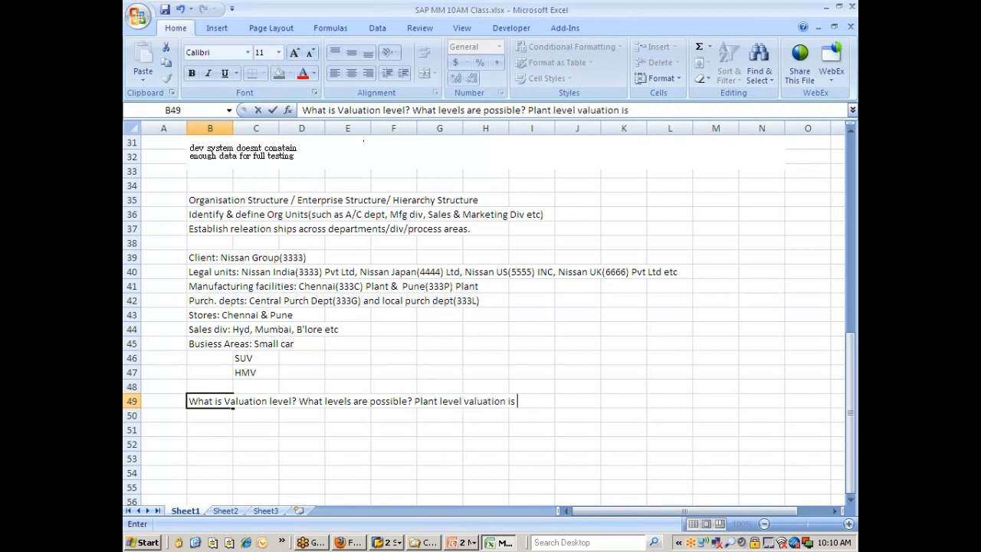
{"action": "type", "text": "mandatory"}
{"action": "type", "text": "if"}
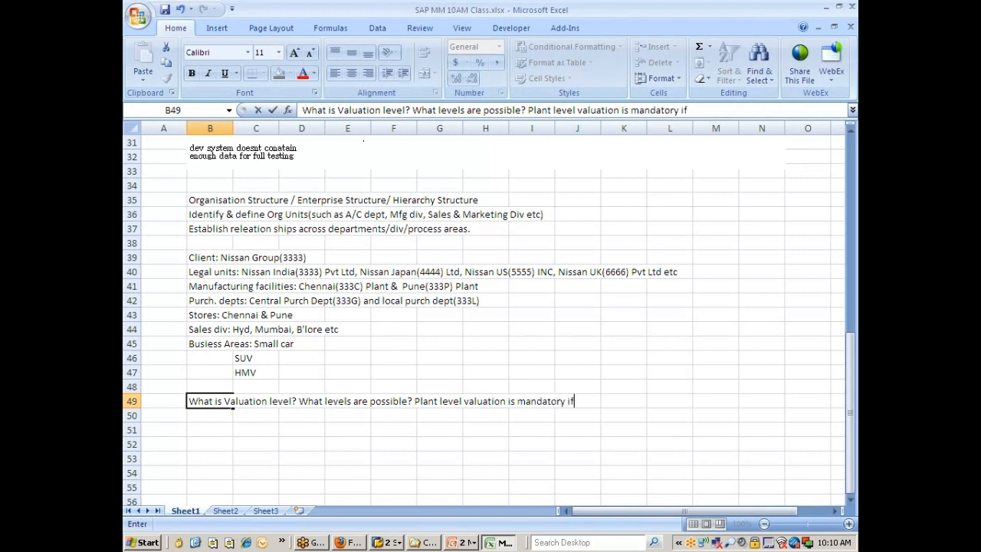
{"action": "type", "text": "........"}
{"action": "key", "text": "Return"}
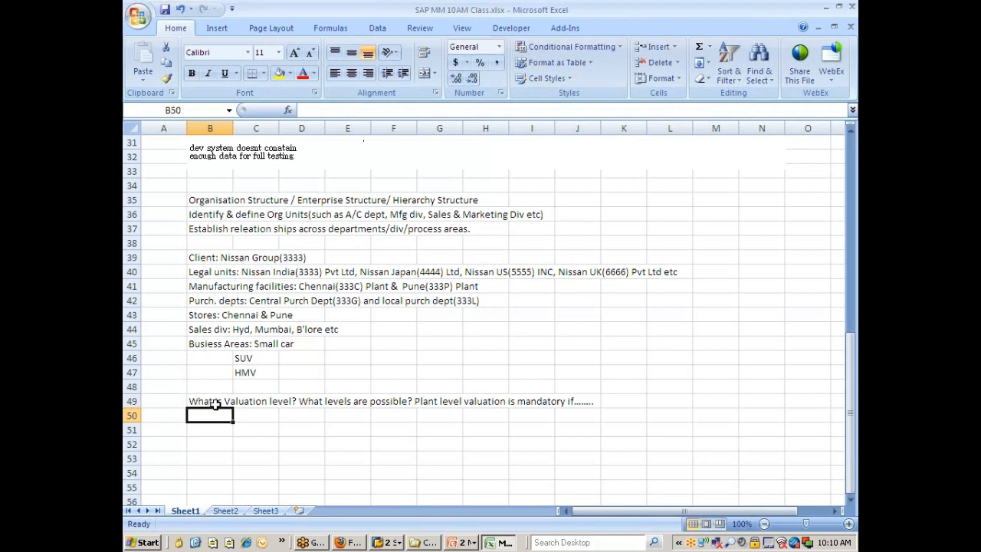
Switch back to SAP, examine the plant and company code options in Define valuation level, and return to the implementation guide
{"action": "key", "text": "alt+Tab"}
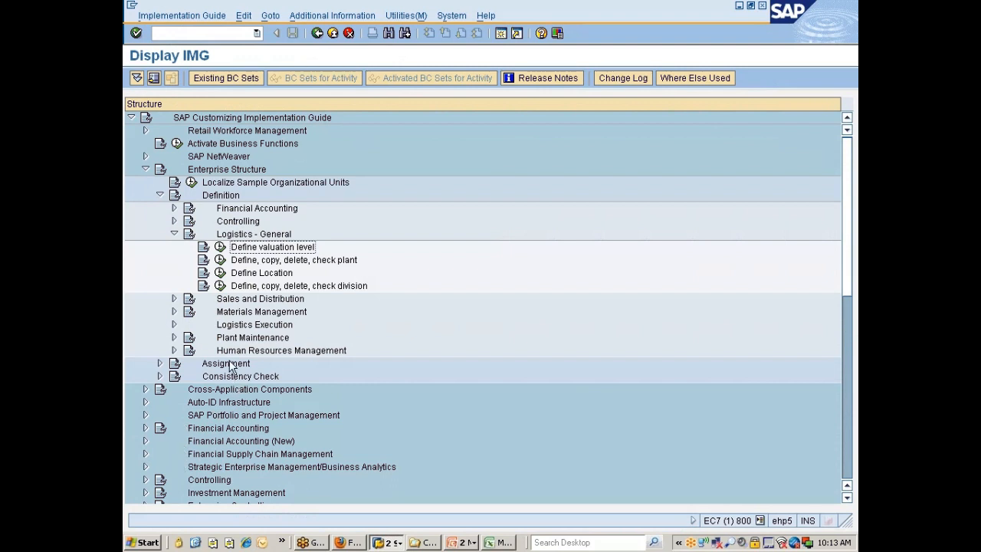
{"action": "left_click", "coordinate": [220, 248]}
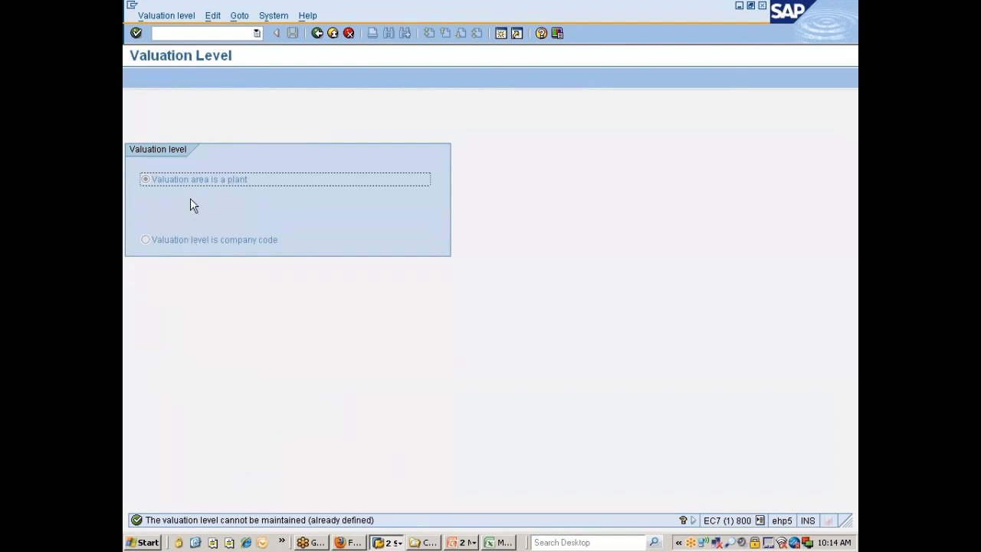
{"action": "left_click", "coordinate": [187, 240]}
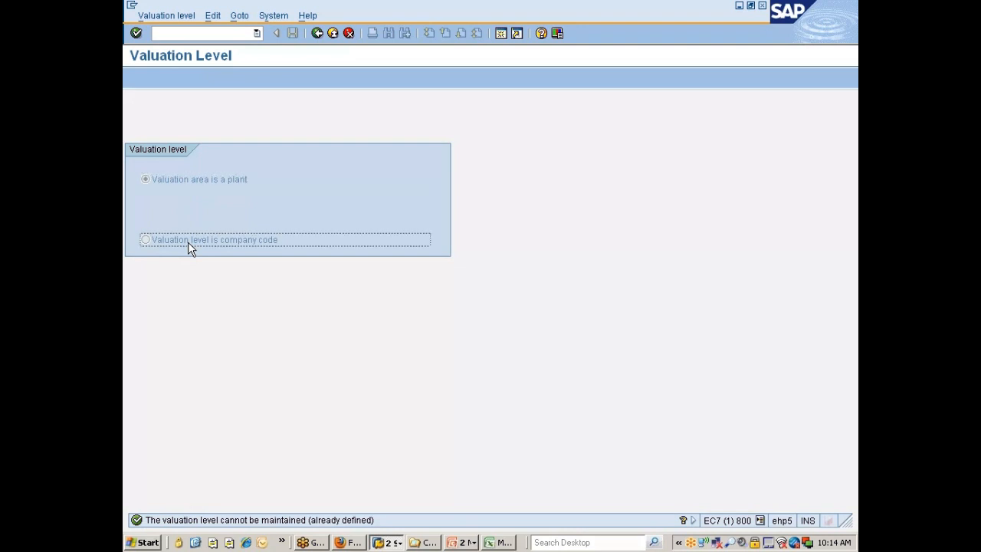
{"action": "left_click", "coordinate": [208, 181]}
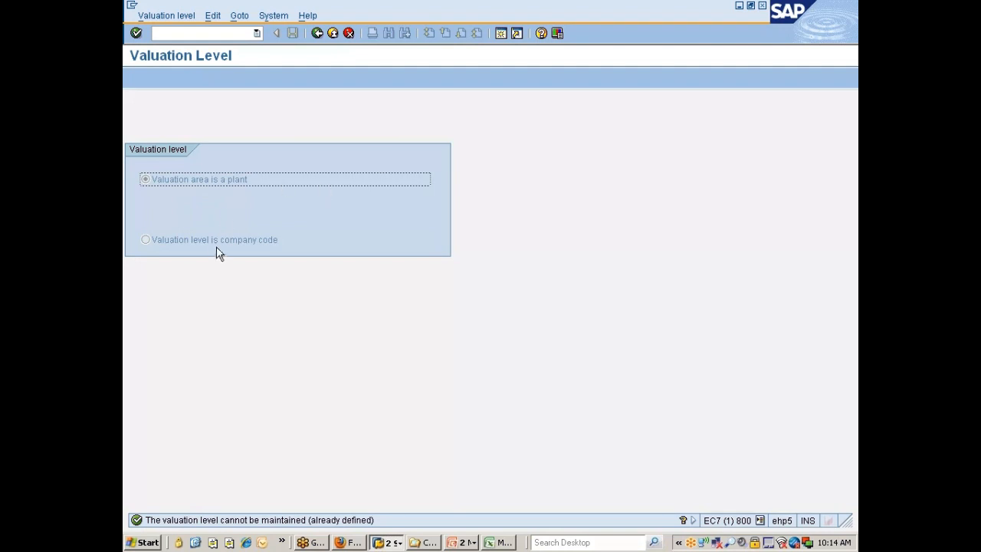
{"action": "left_click", "coordinate": [317, 34]}
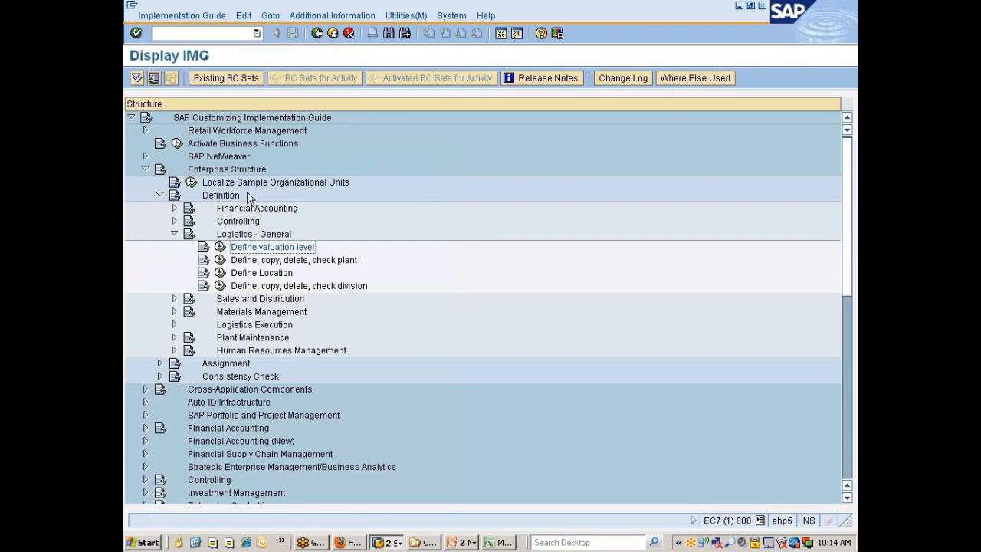
Open the Copy, delete, check plant activity and start copying a plant organizational object
{"action": "left_click", "coordinate": [260, 262]}
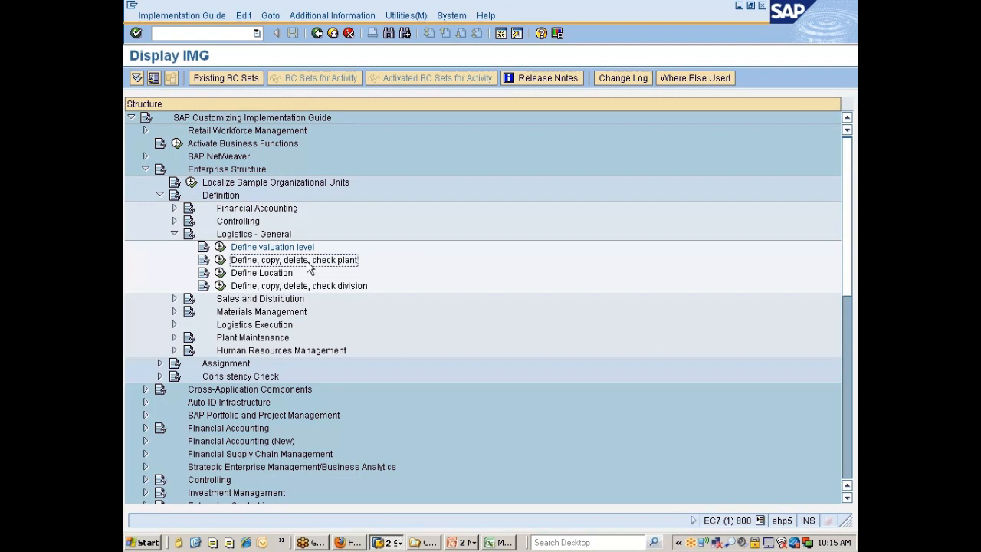
{"action": "left_click", "coordinate": [220, 260]}
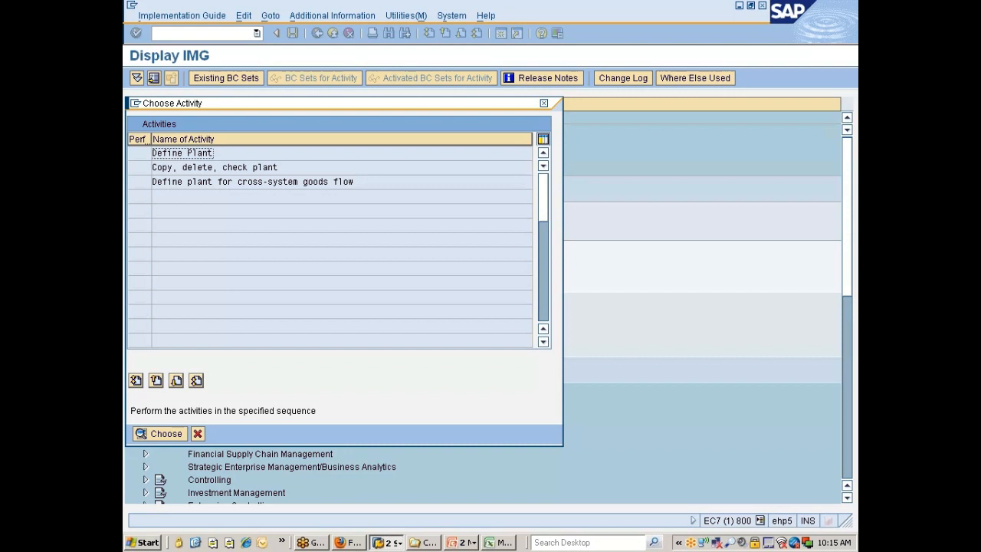
{"action": "left_click", "coordinate": [175, 170]}
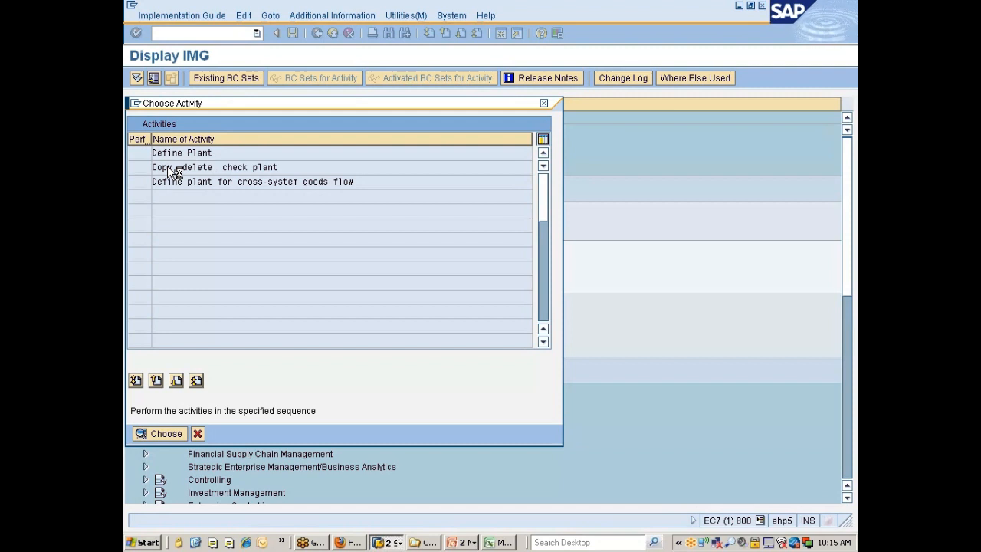
{"action": "double_click", "coordinate": [167, 166]}
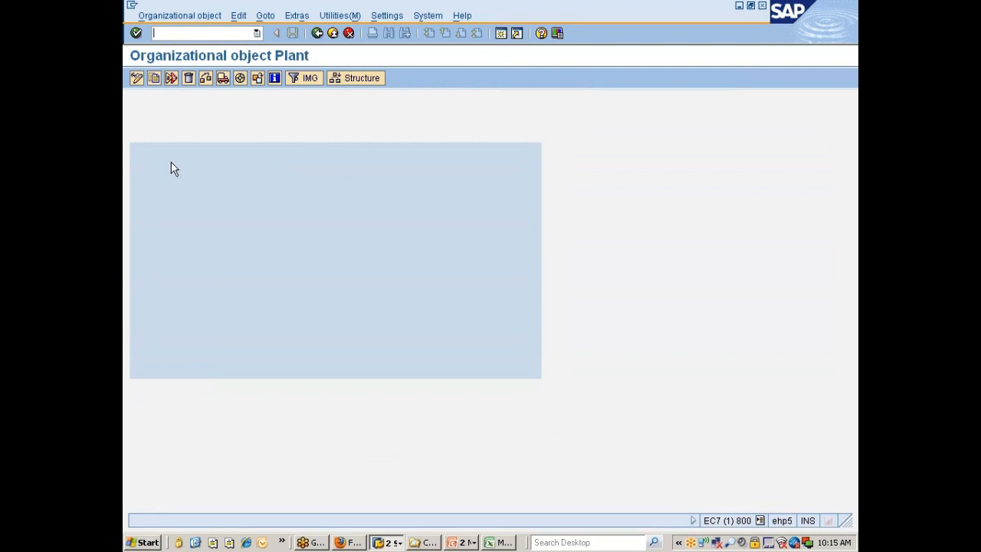
{"action": "left_click", "coordinate": [157, 78]}
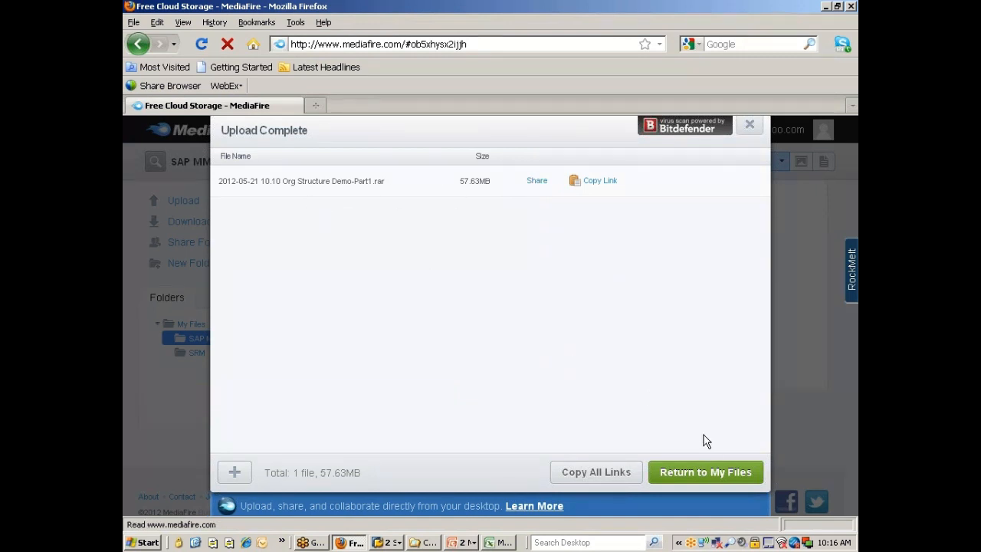
Leave the MediaFire upload summary, sign out and close the browser, returning to SAP's Organizational object Plant window
{"action": "left_click", "coordinate": [710, 469]}
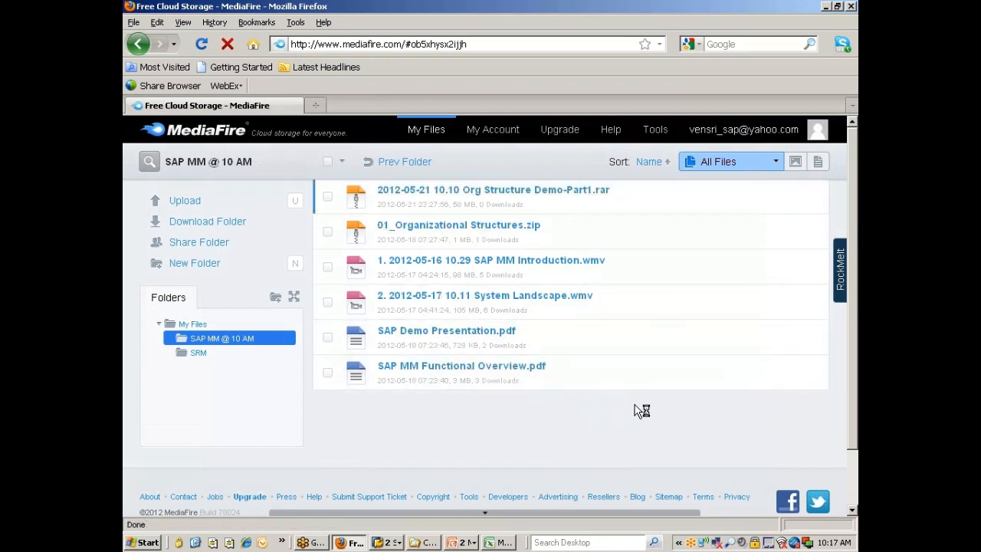
{"action": "mouse_move", "coordinate": [809, 138]}
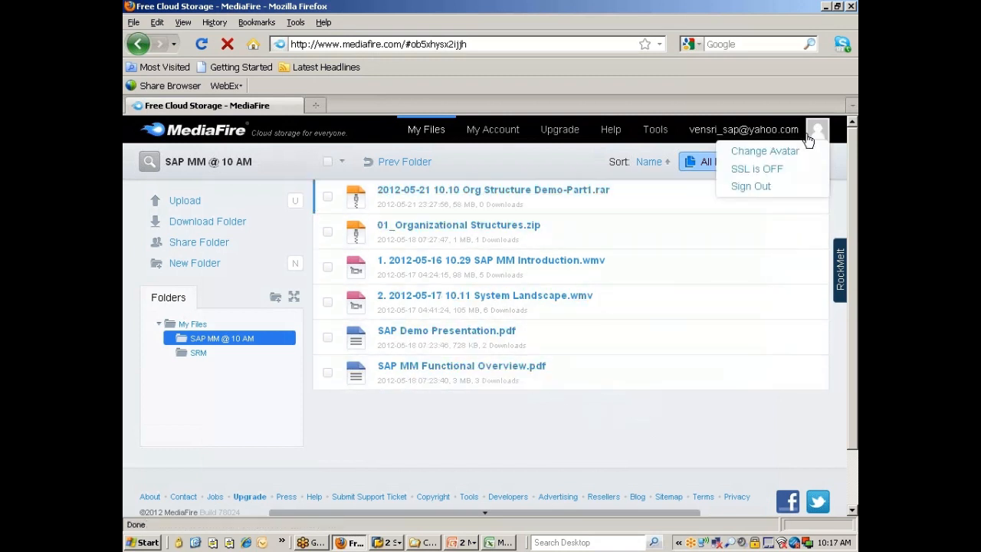
{"action": "left_click", "coordinate": [740, 188]}
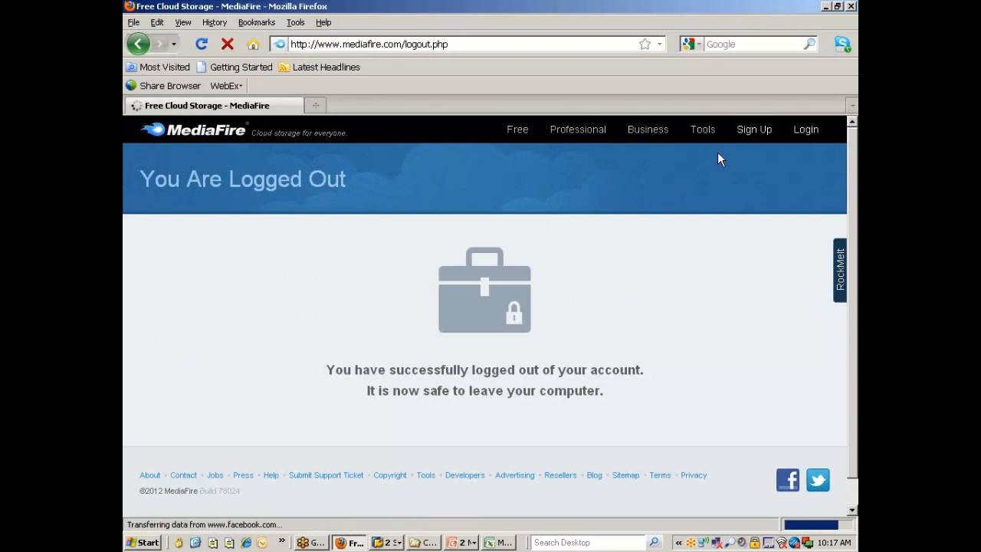
{"action": "left_click", "coordinate": [850, 7]}
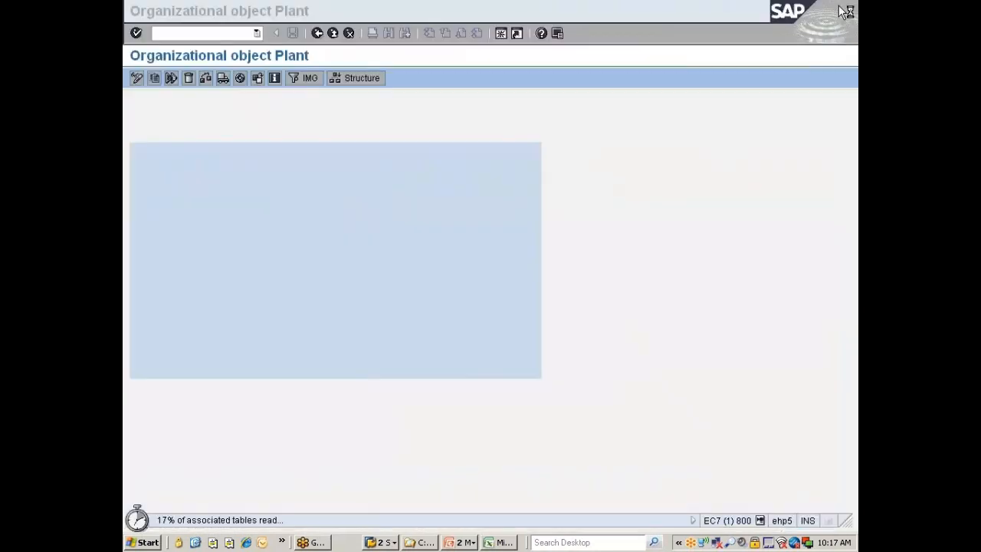
{"action": "left_click", "coordinate": [361, 541]}
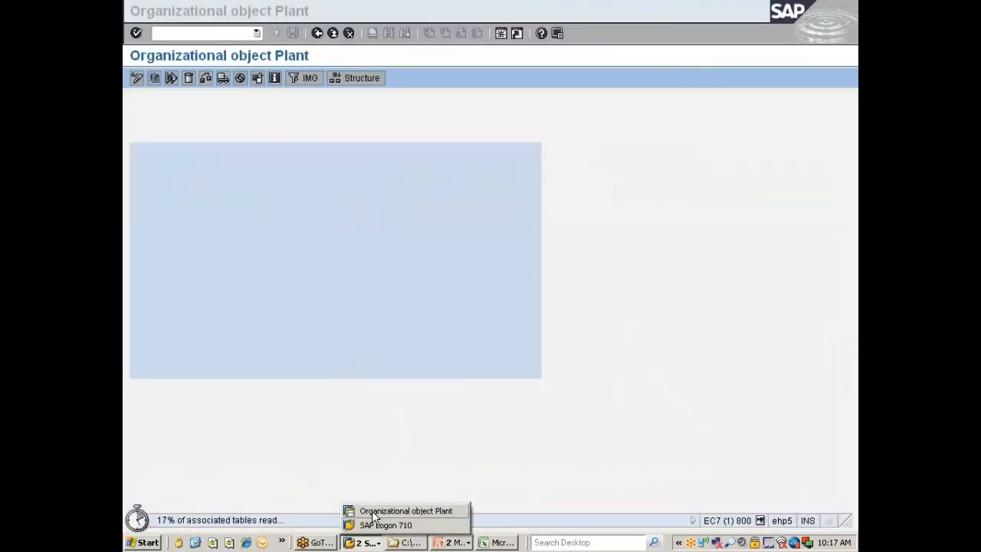
{"action": "left_click", "coordinate": [371, 510]}
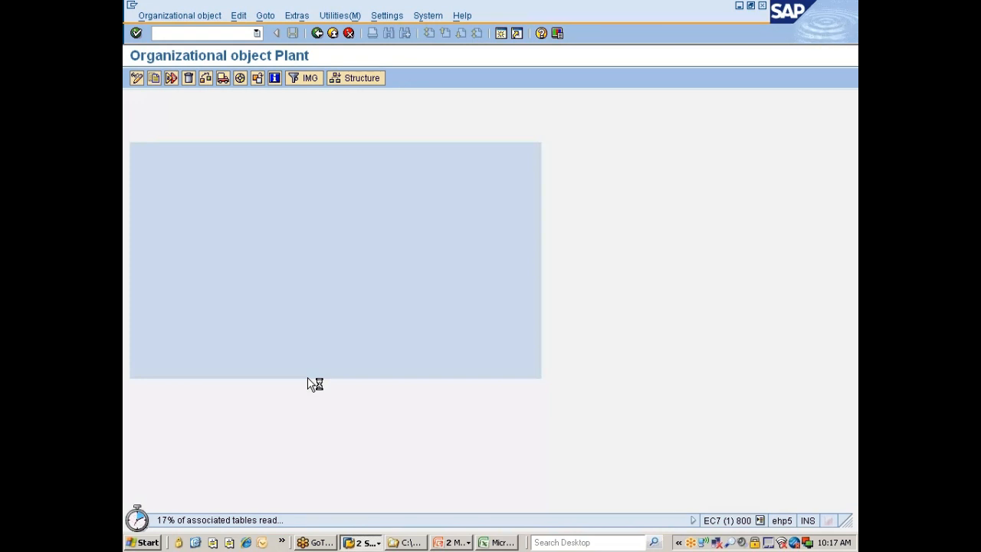
Mute all system audio in the Windows Volume Control and close it
{"action": "double_click", "coordinate": [740, 543]}
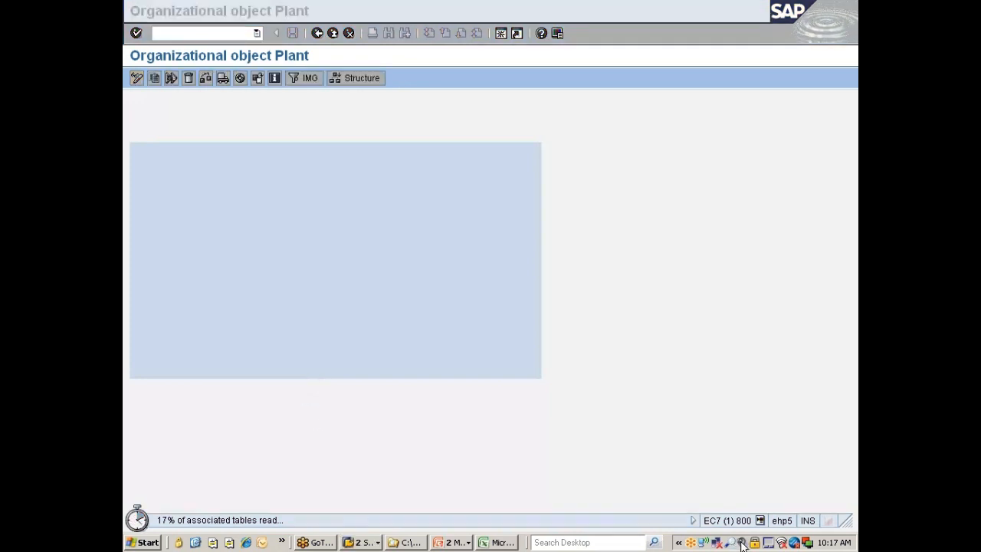
{"action": "left_click", "coordinate": [147, 416]}
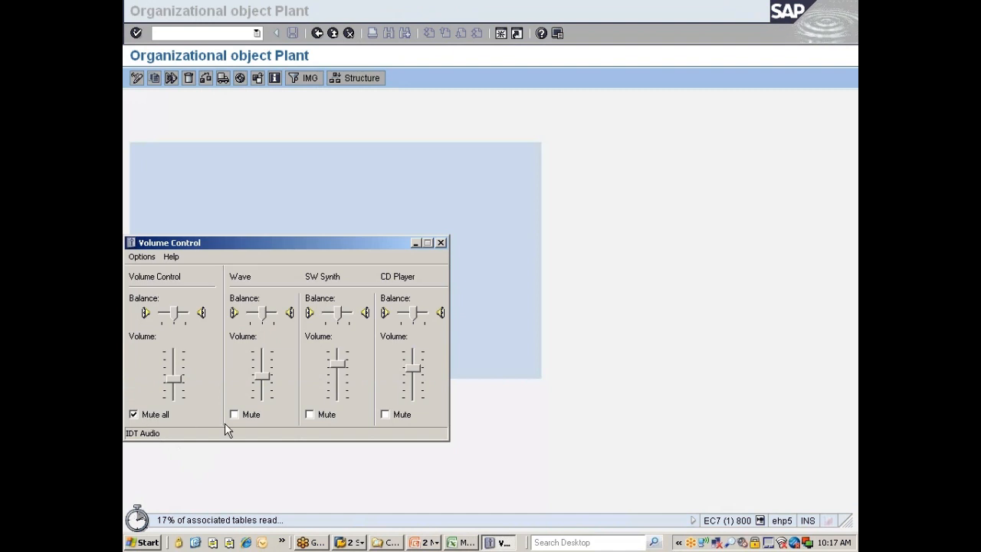
{"action": "left_click", "coordinate": [441, 242]}
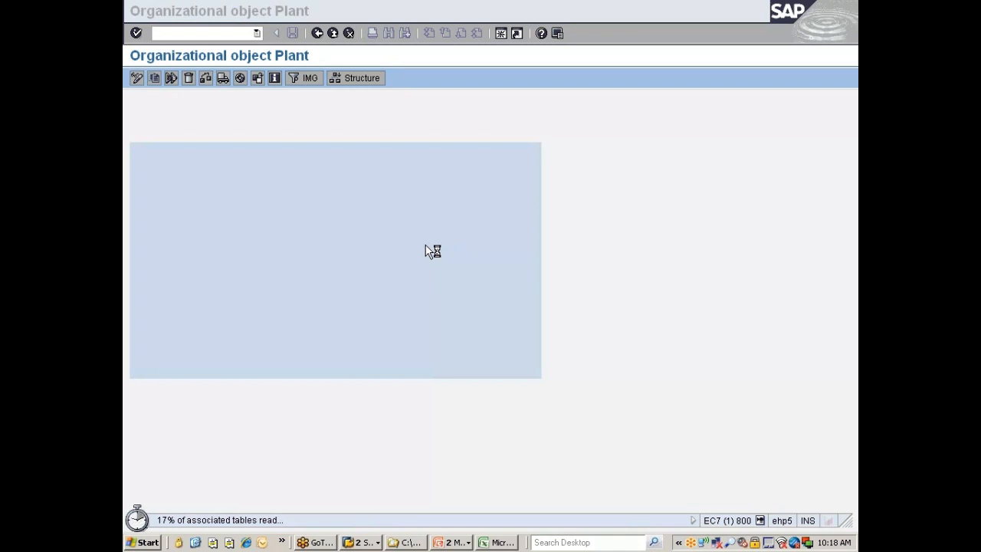
Reopen the Windows Volume Control, check the master mute setting and close it
{"action": "left_click", "coordinate": [744, 543]}
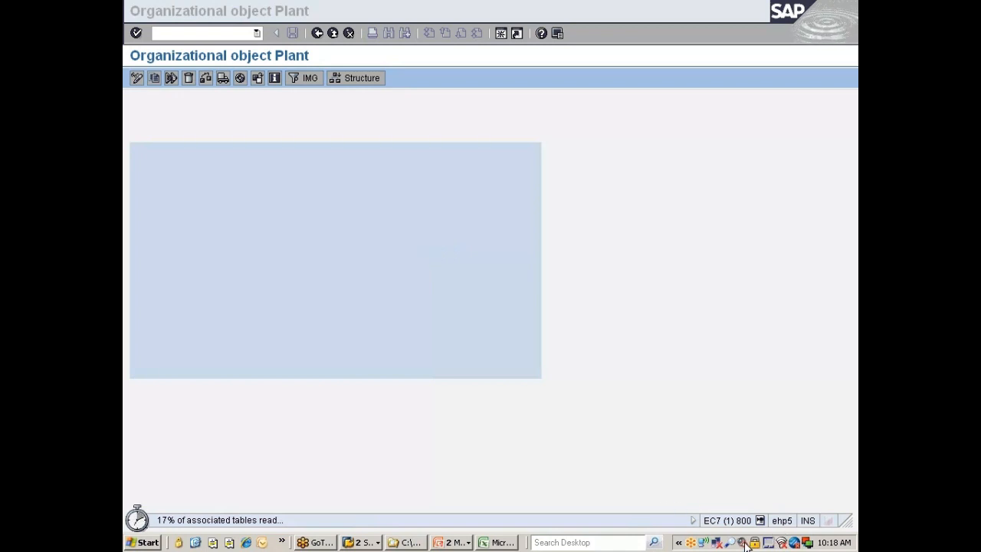
{"action": "left_click", "coordinate": [744, 542]}
{"action": "left_click", "coordinate": [744, 542]}
{"action": "double_click", "coordinate": [744, 543]}
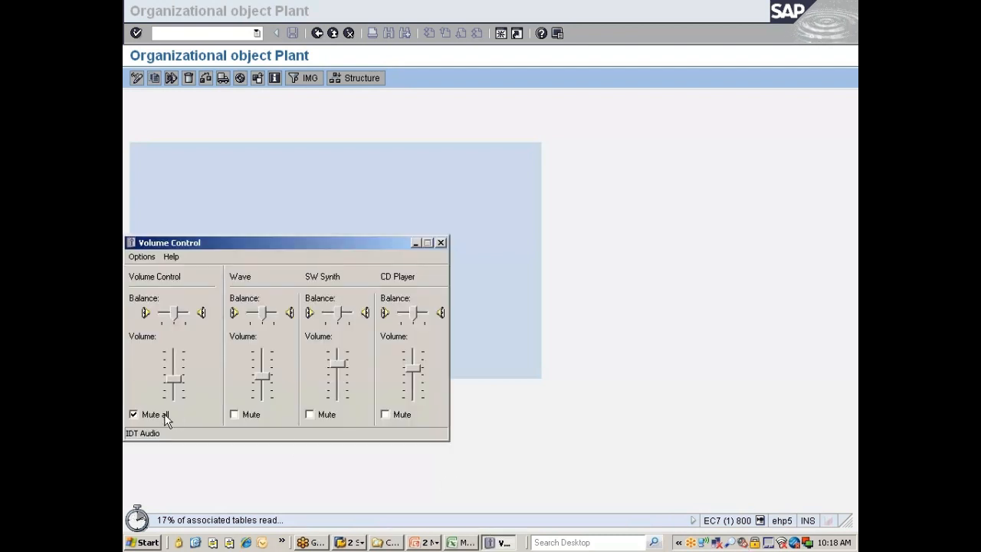
{"action": "left_click", "coordinate": [441, 243]}
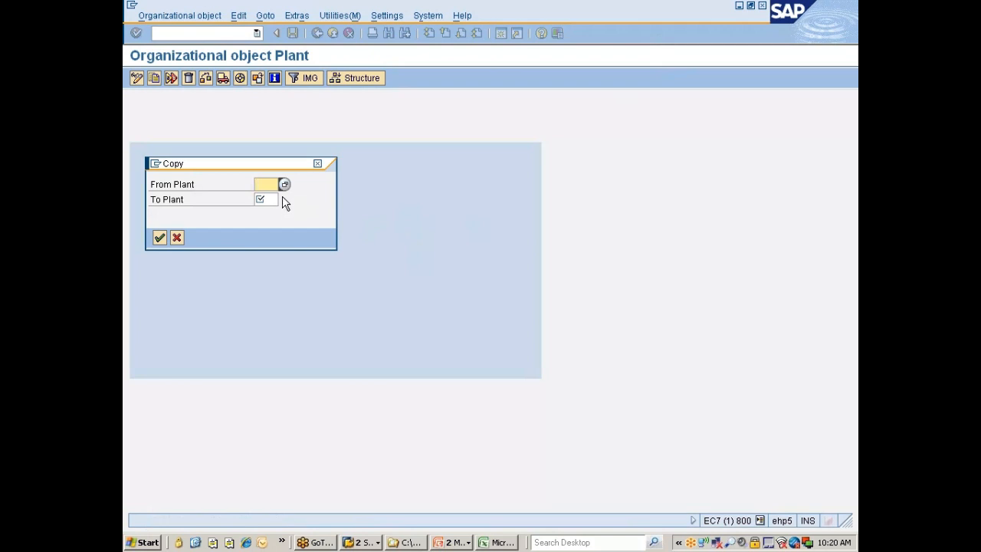
Set the source plant for the copy to 0001
{"action": "type", "text": "0001"}
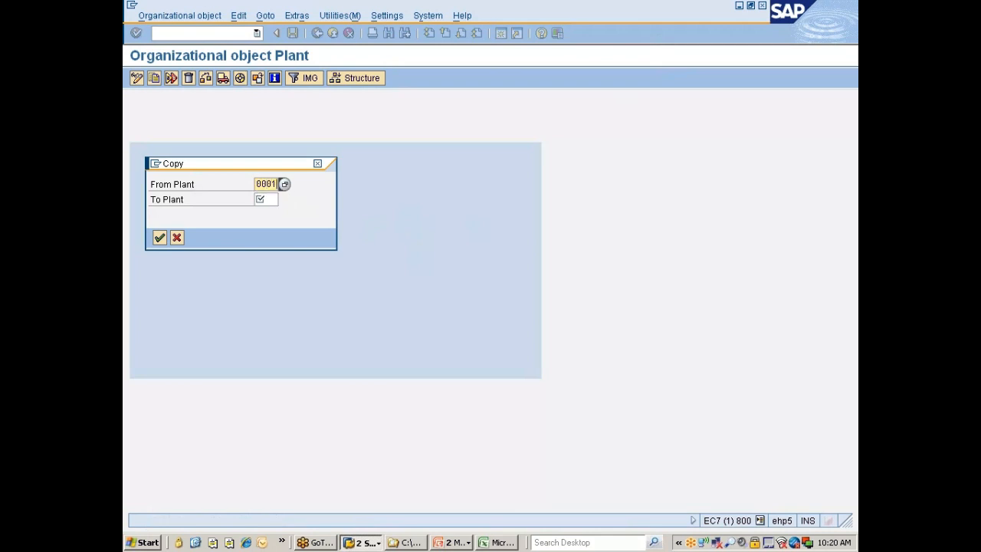
{"action": "key", "text": "Tab"}
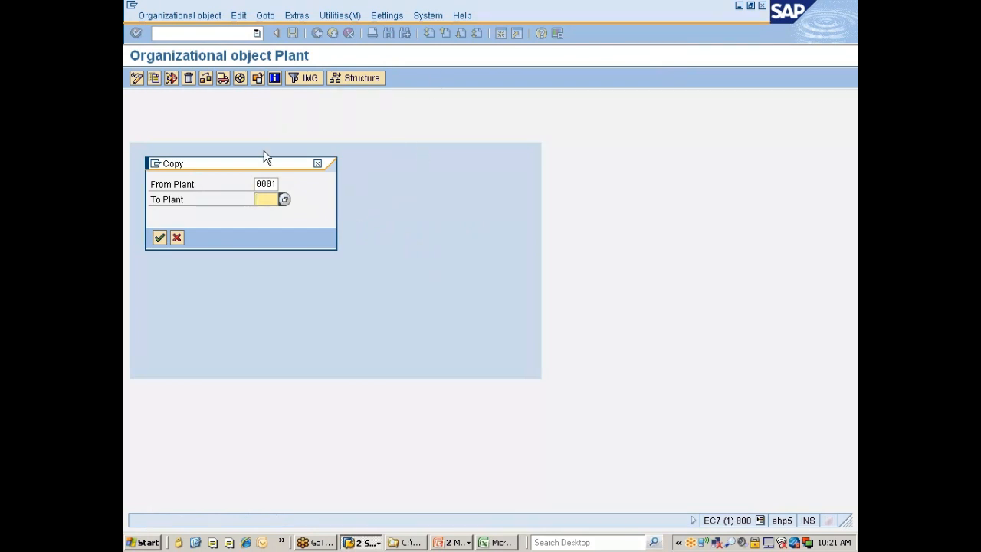
Create a new SAP session and display the SAP Reference IMG through transaction spro
{"action": "left_click", "coordinate": [155, 165]}
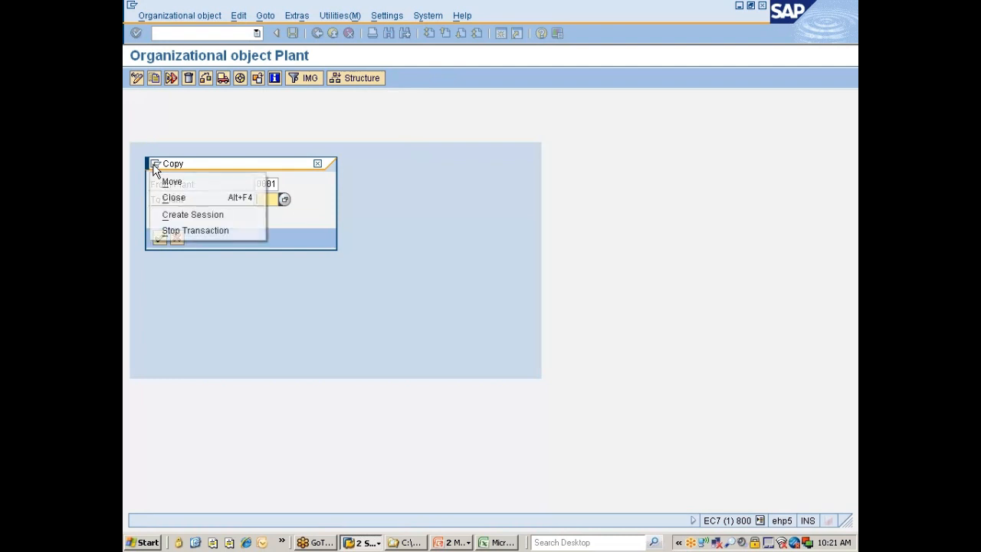
{"action": "left_click", "coordinate": [194, 215]}
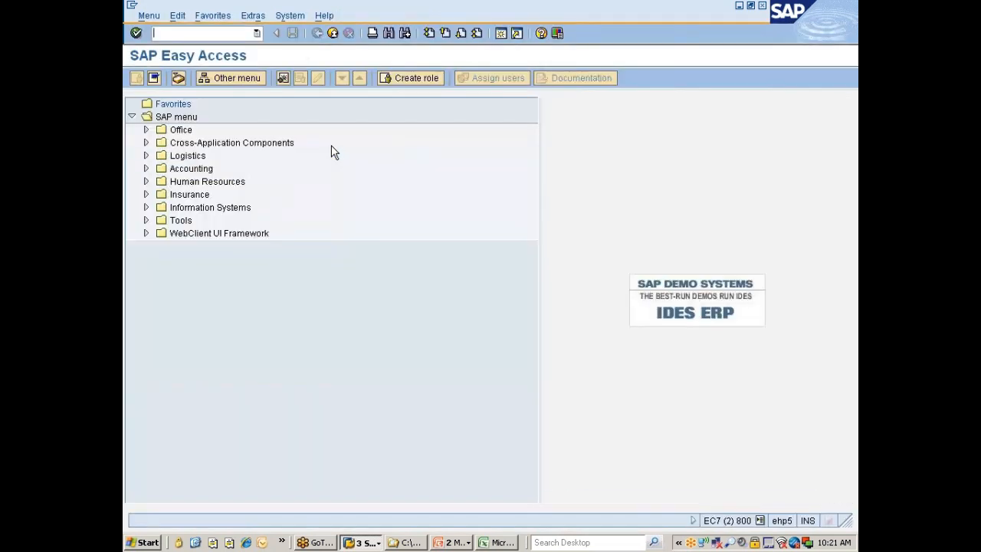
{"action": "type", "text": "spro"}
{"action": "key", "text": "Return"}
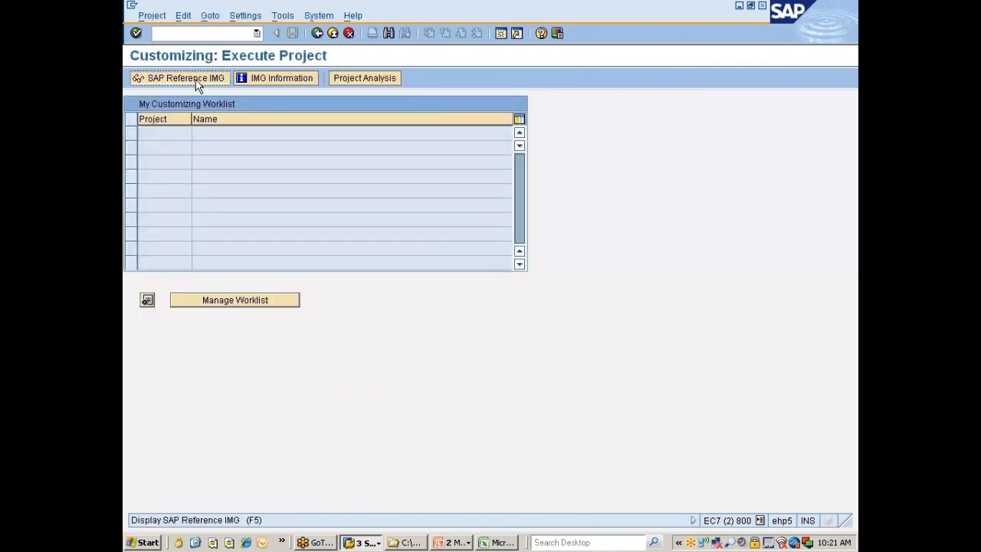
{"action": "left_click", "coordinate": [195, 80]}
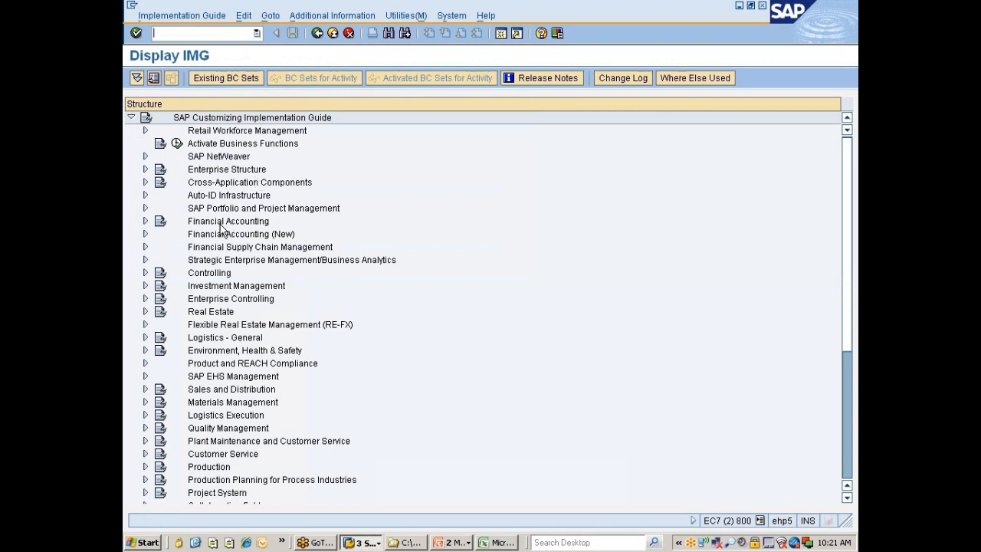
Under Enterprise Structure, Definition, Financial Accounting, open the Edit Company Code Data activity
{"action": "left_click", "coordinate": [226, 170]}
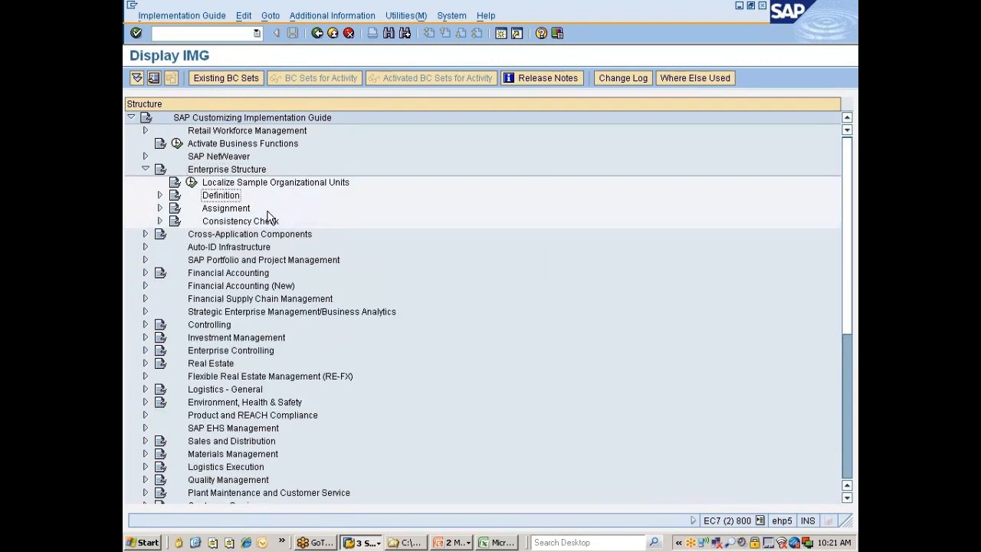
{"action": "key", "text": "Right"}
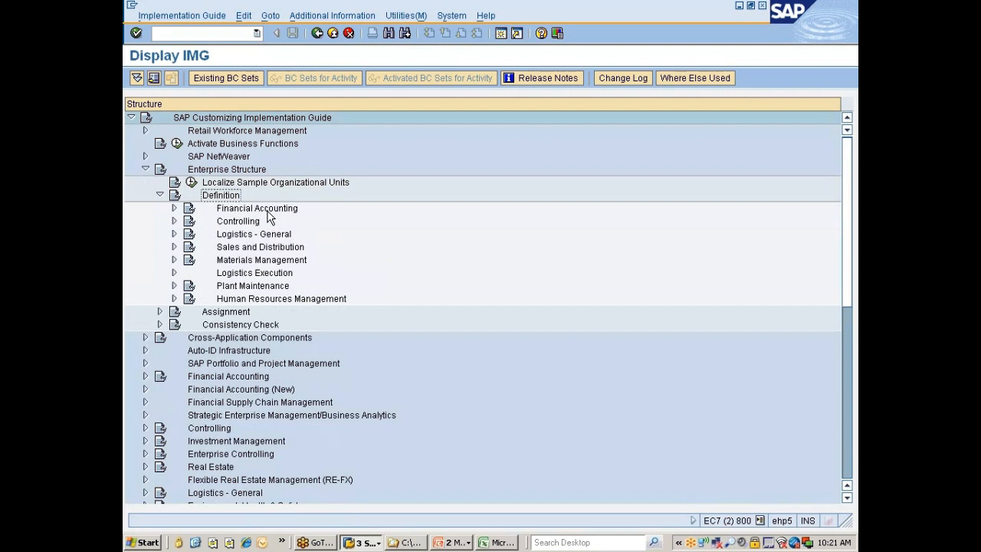
{"action": "left_click", "coordinate": [268, 214]}
{"action": "double_click", "coordinate": [268, 214]}
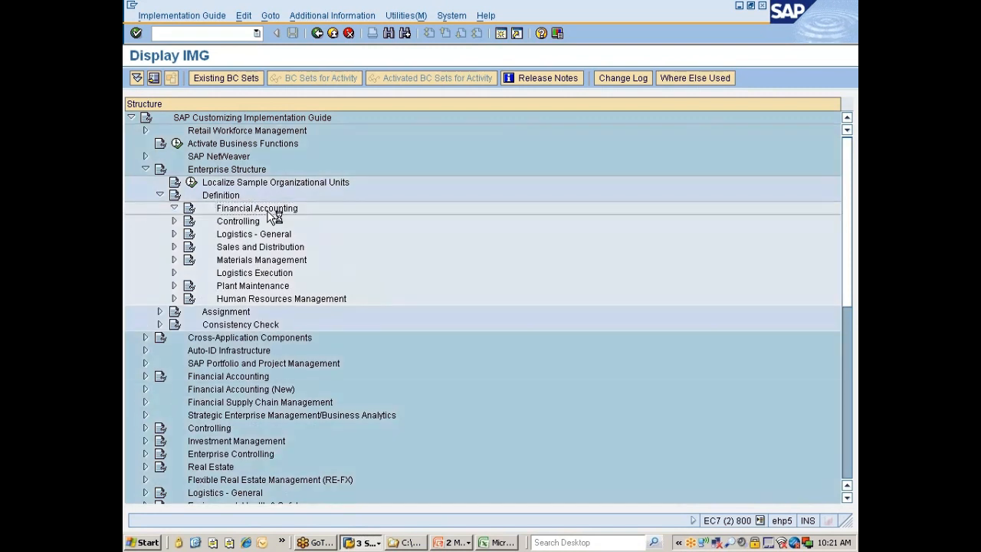
{"action": "key", "text": "Down"}
{"action": "key", "text": "Down"}
{"action": "key", "text": "Down"}
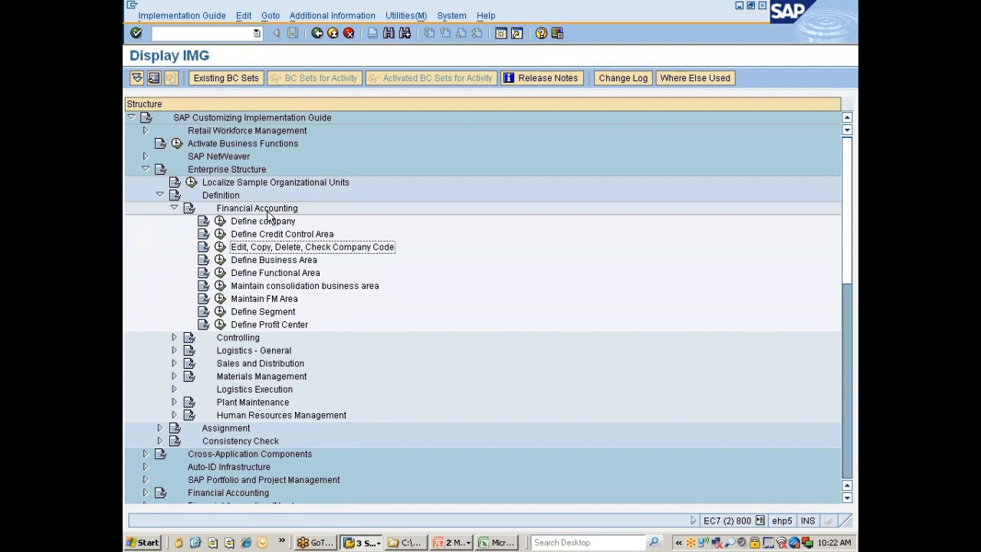
{"action": "left_click", "coordinate": [221, 246]}
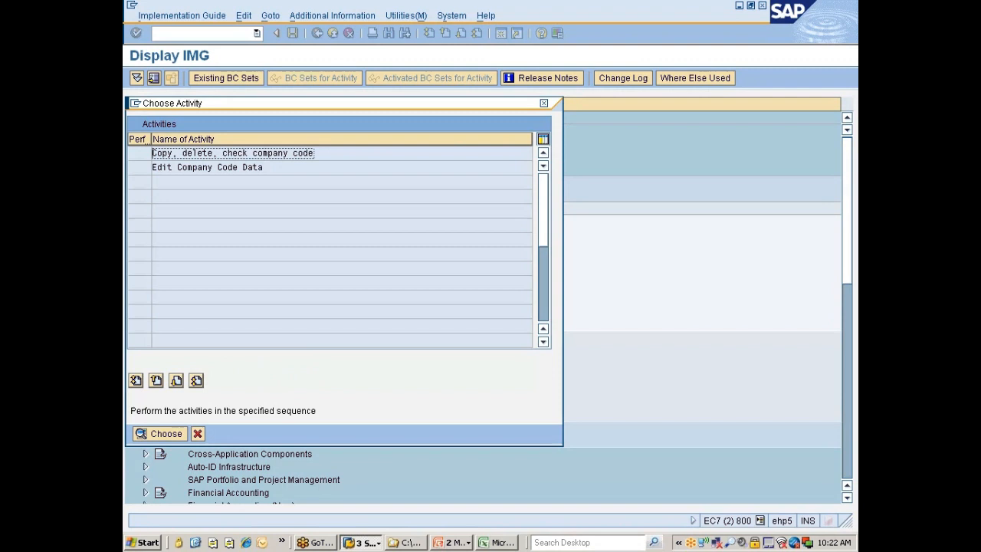
{"action": "double_click", "coordinate": [212, 169]}
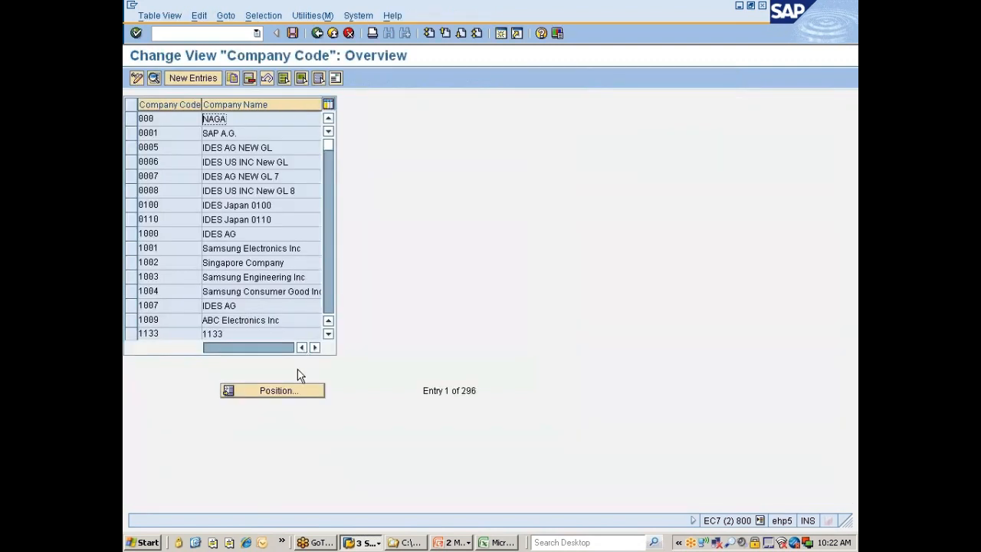
Position the company code overview at company code 7777
{"action": "left_click", "coordinate": [292, 390]}
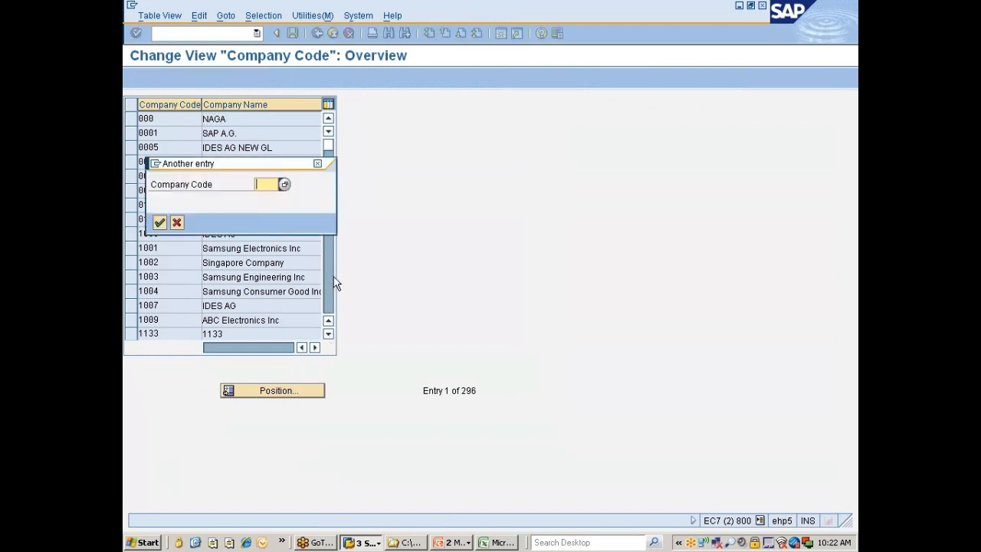
{"action": "key", "text": "Down"}
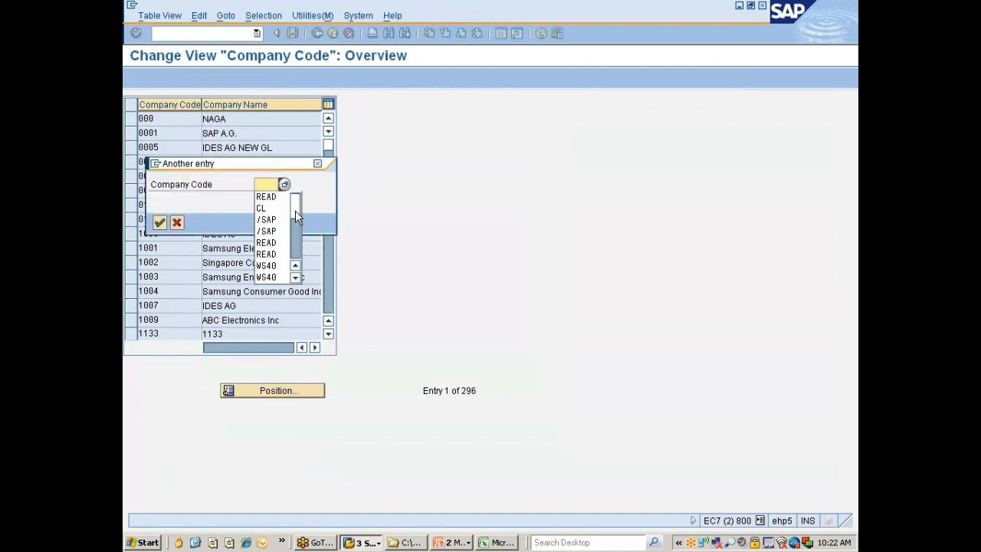
{"action": "left_click_drag", "start_coordinate": [295, 209], "coordinate": [295, 258]}
{"action": "left_click", "coordinate": [269, 255]}
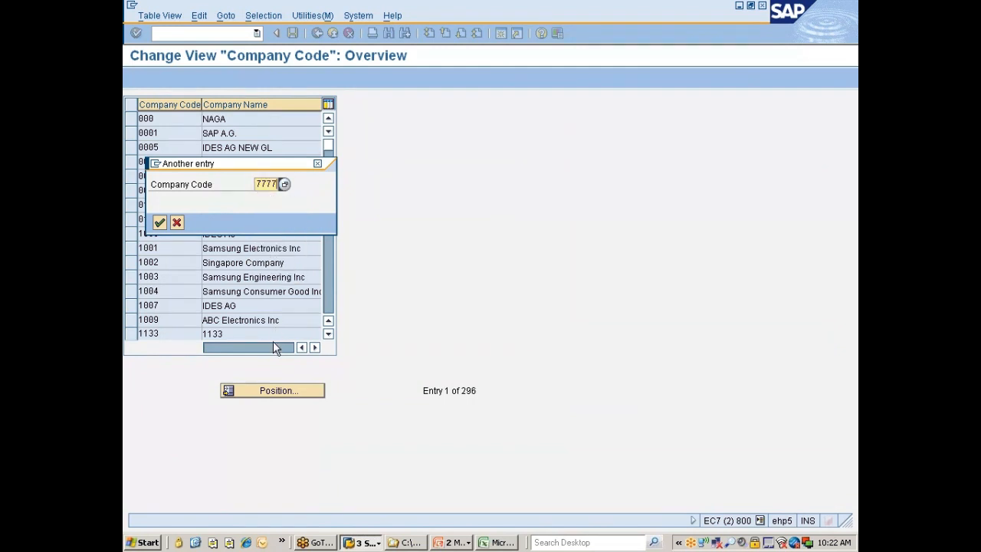
{"action": "left_click", "coordinate": [159, 222]}
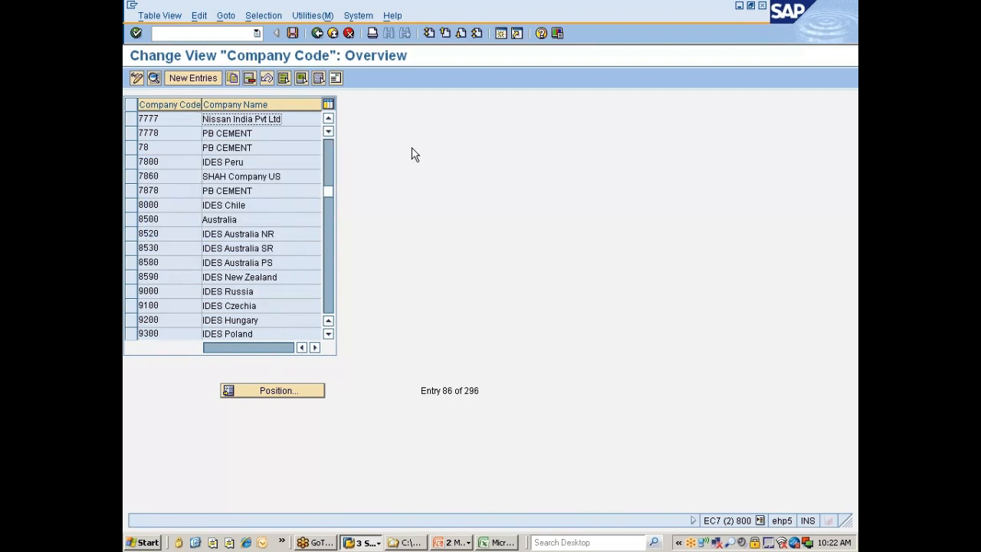
Return to the plant copy session and set the target plant to 777C
{"action": "key", "text": "alt+Tab"}
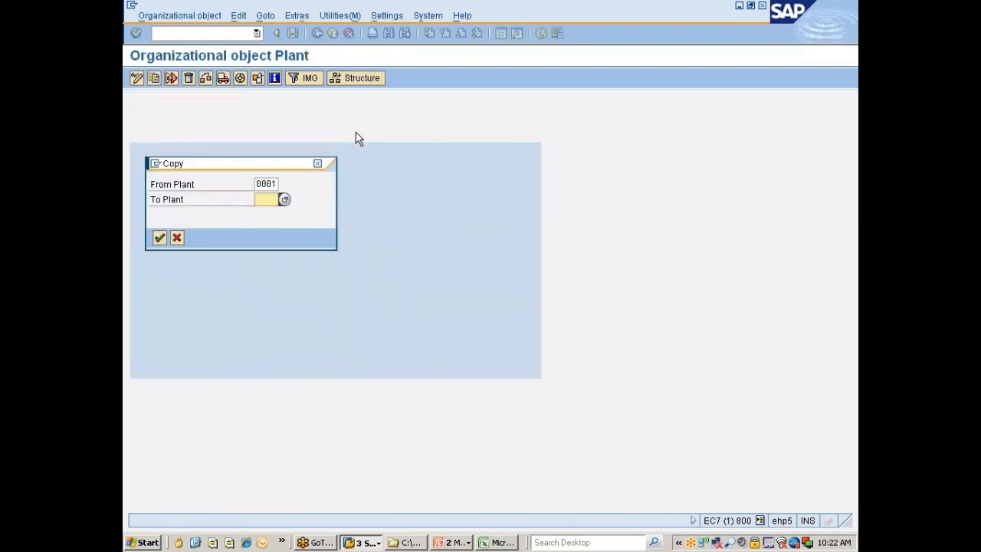
{"action": "type", "text": "7771"}
{"action": "key", "text": "BackSpace"}
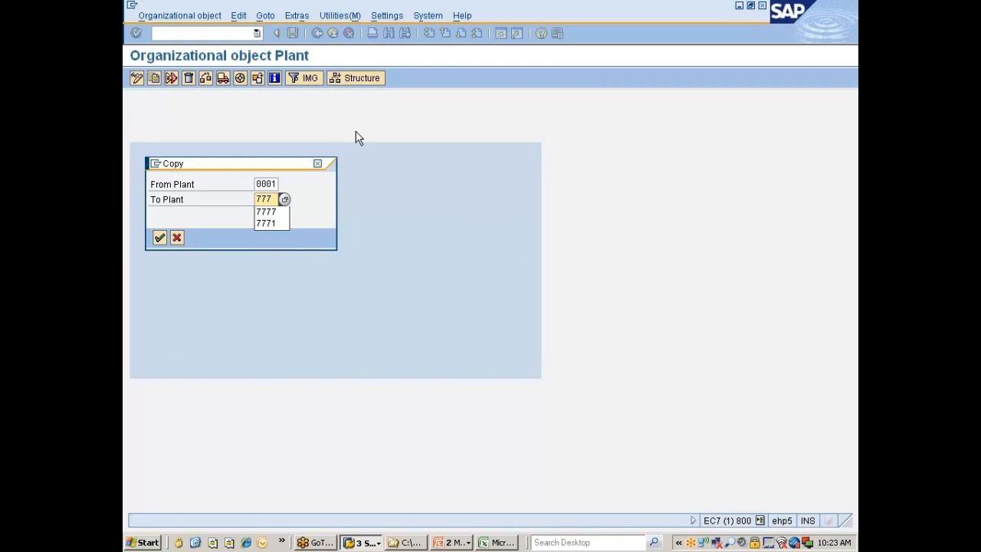
{"action": "type", "text": "0"}
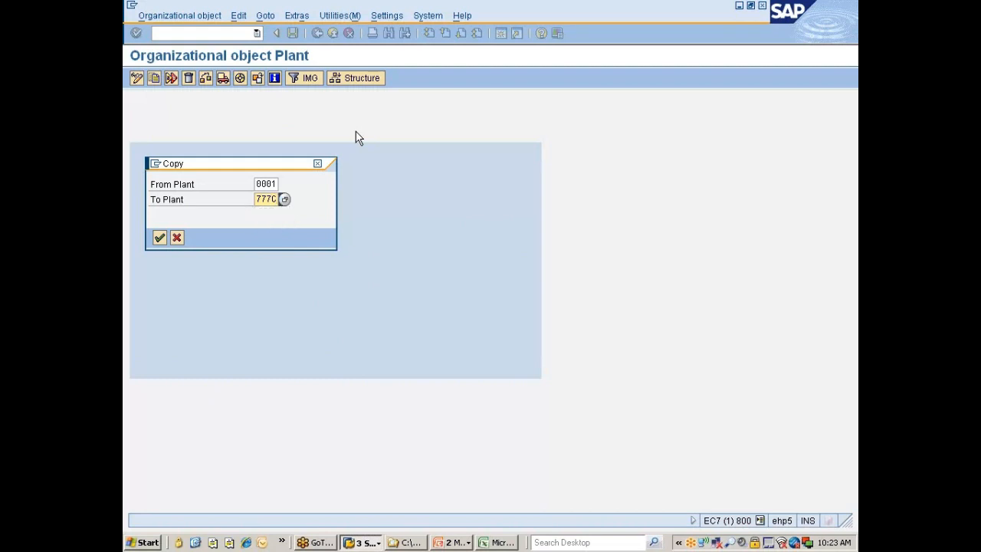
Run the plant copy, accepting the number range and address notice and declining to transport number ranges
{"action": "key", "text": "Return"}
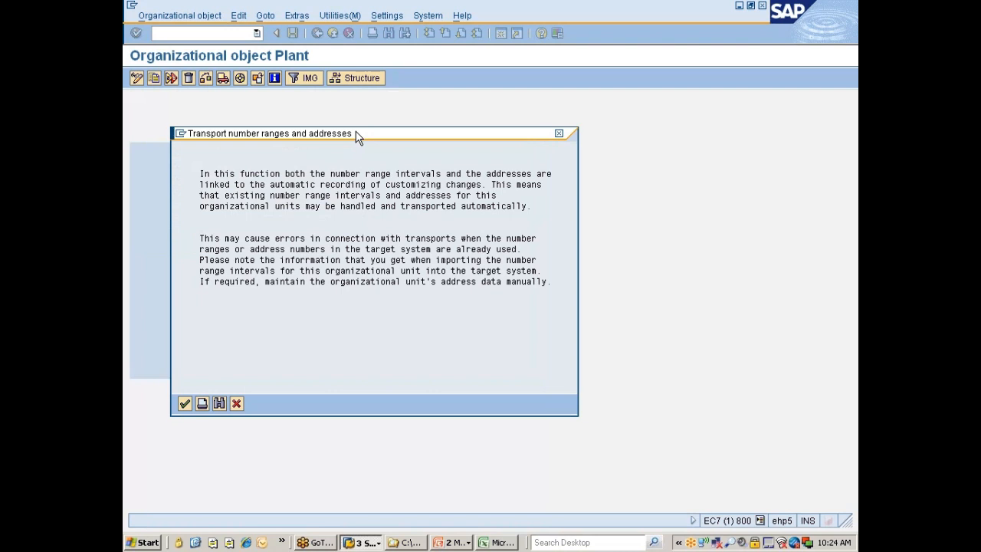
{"action": "left_click", "coordinate": [184, 404]}
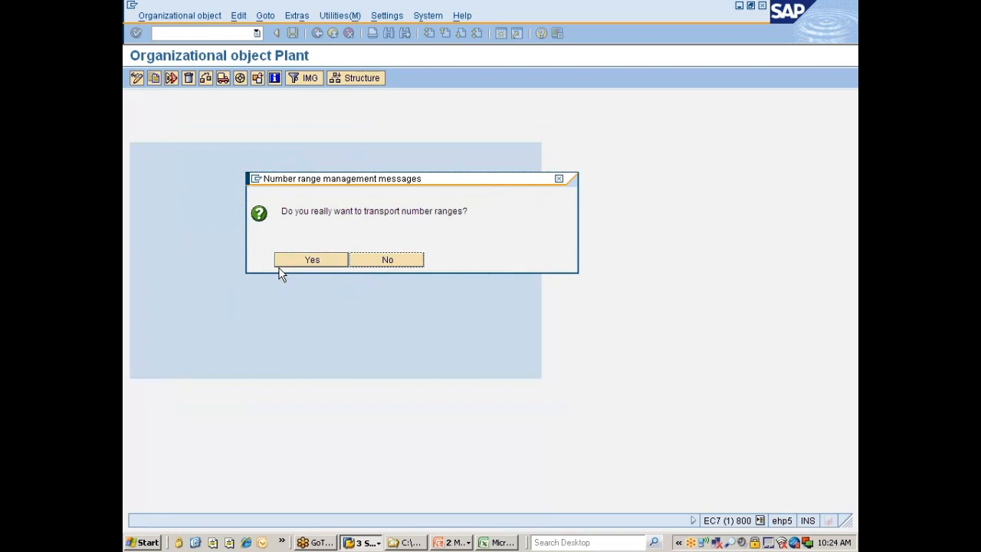
{"action": "left_click", "coordinate": [375, 258]}
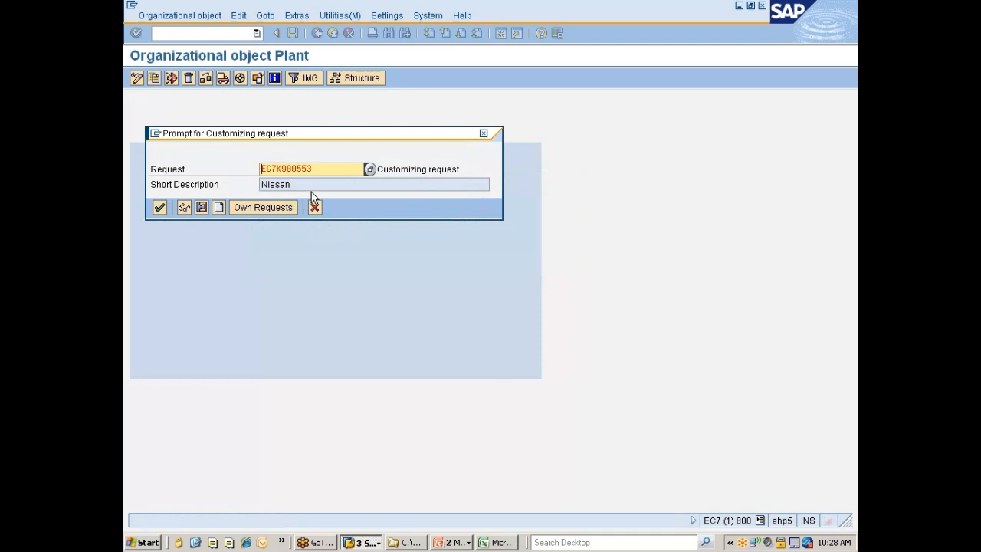
Select customizing request EC7K900551 (Nissan changes) from the own requests and confirm it for the plant copy
{"action": "left_click", "coordinate": [259, 213]}
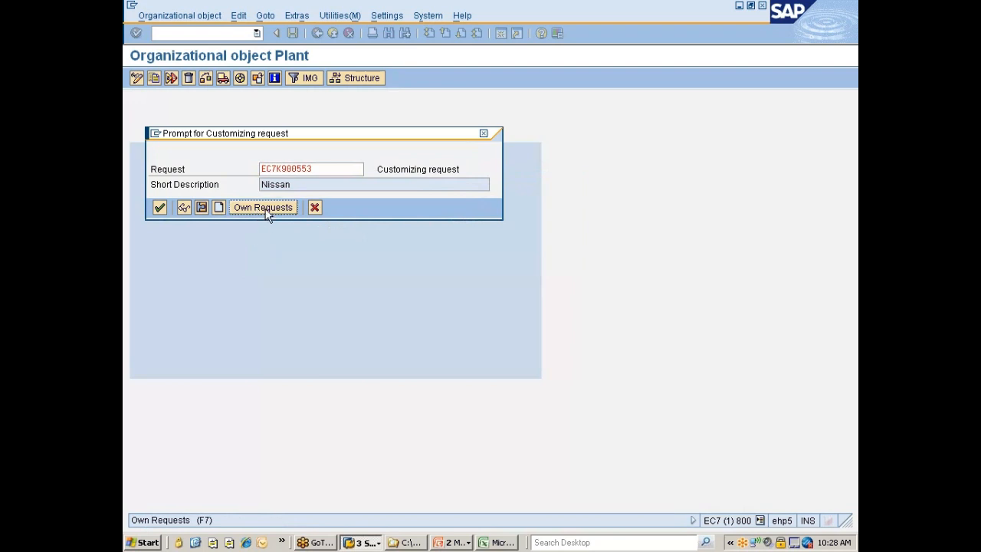
{"action": "left_click", "coordinate": [266, 211]}
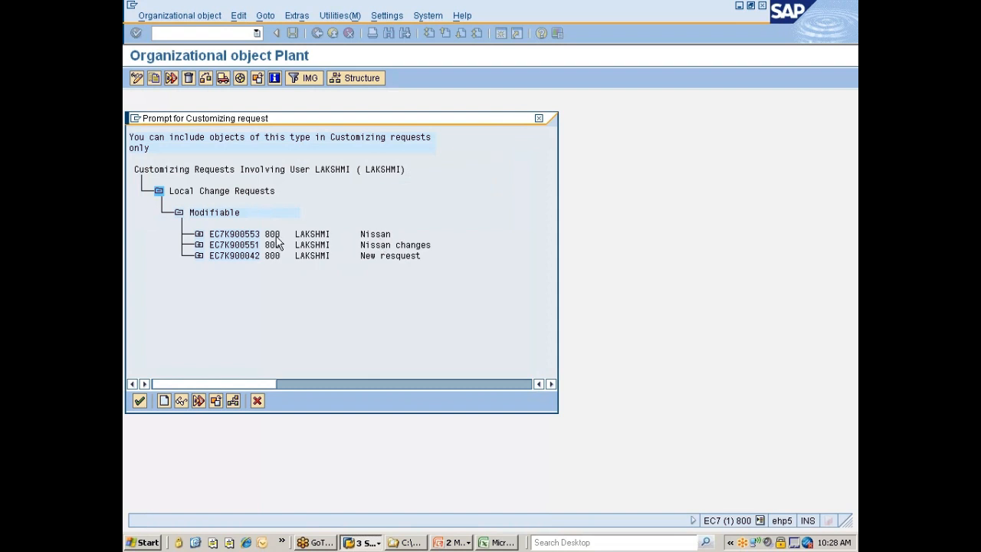
{"action": "left_click", "coordinate": [221, 245]}
{"action": "left_click", "coordinate": [227, 245]}
{"action": "double_click", "coordinate": [228, 245]}
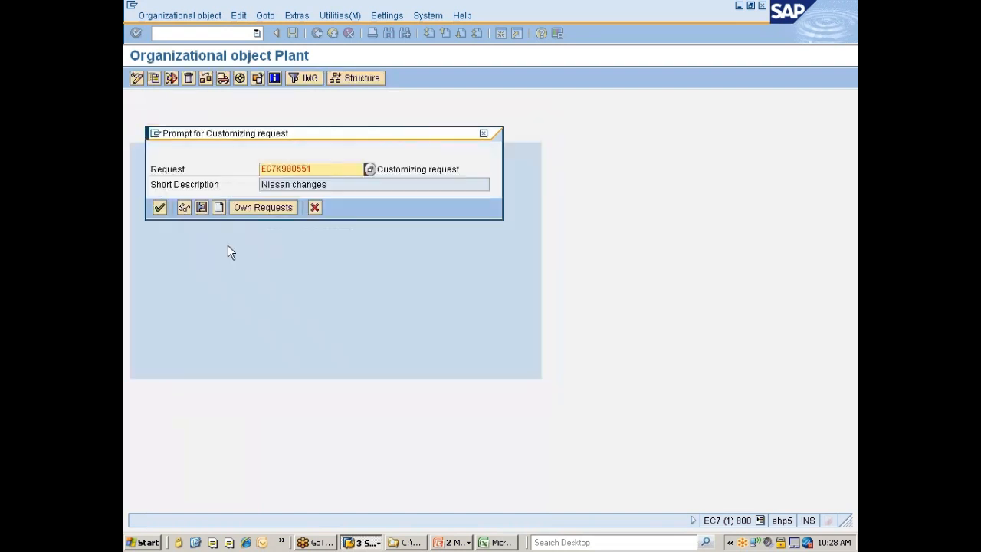
{"action": "left_click", "coordinate": [158, 211]}
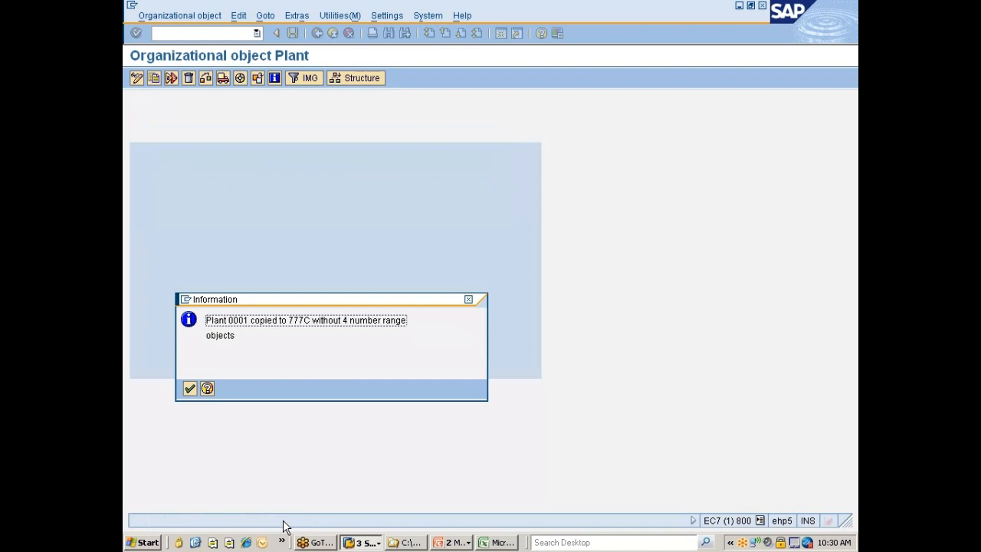
Acknowledge the copy message and review the actions carried out under the completed activities
{"action": "key", "text": "Return"}
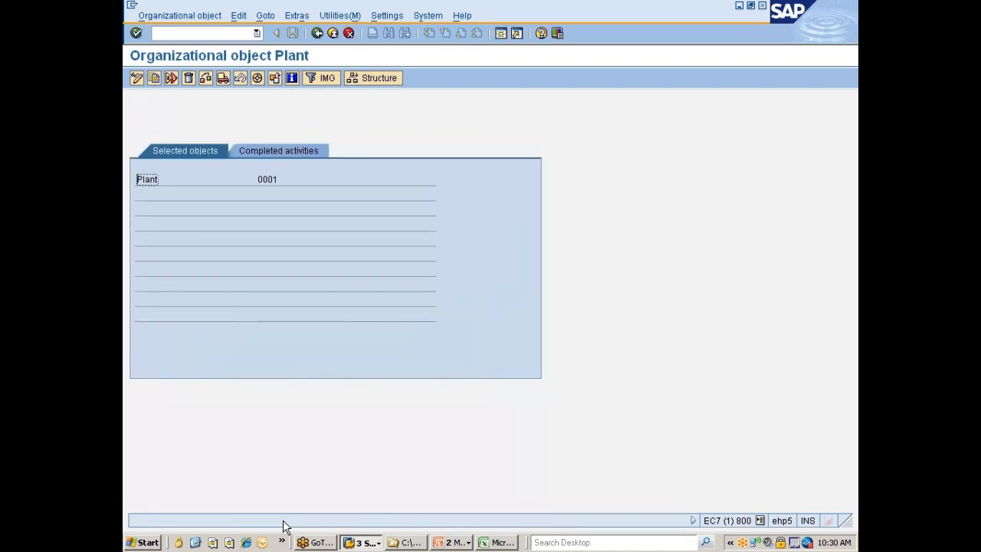
{"action": "left_click", "coordinate": [300, 150]}
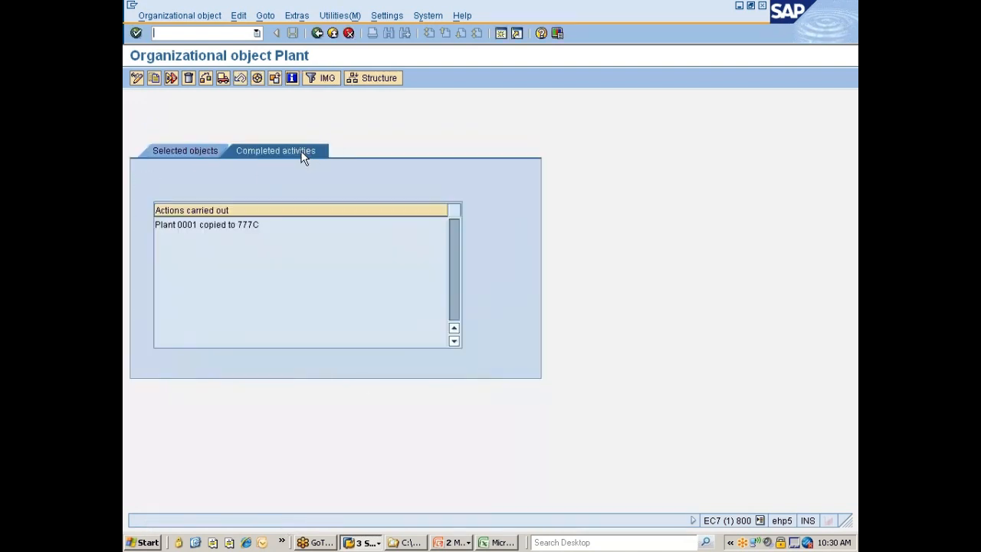
{"action": "left_click_drag", "start_coordinate": [155, 224], "coordinate": [261, 225]}
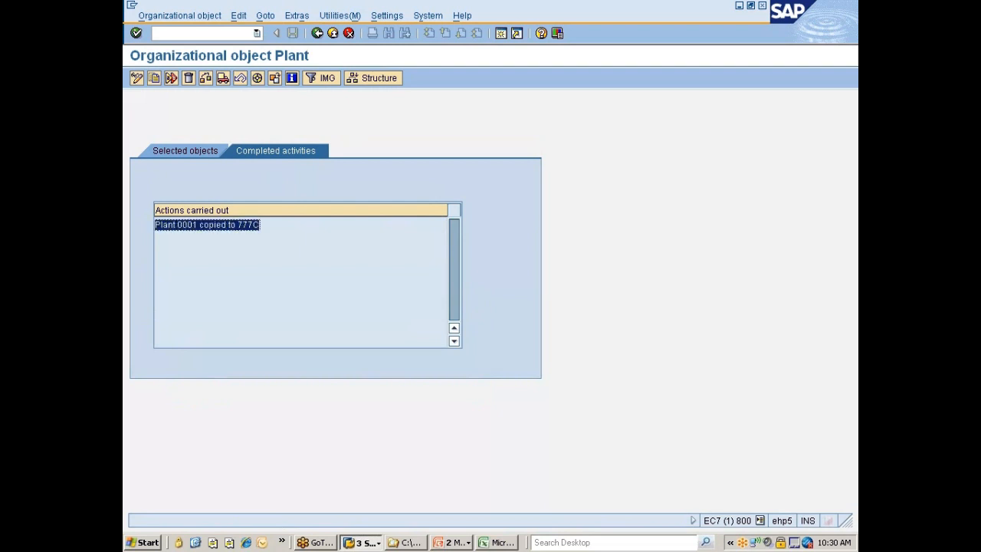
{"action": "left_click", "coordinate": [260, 225]}
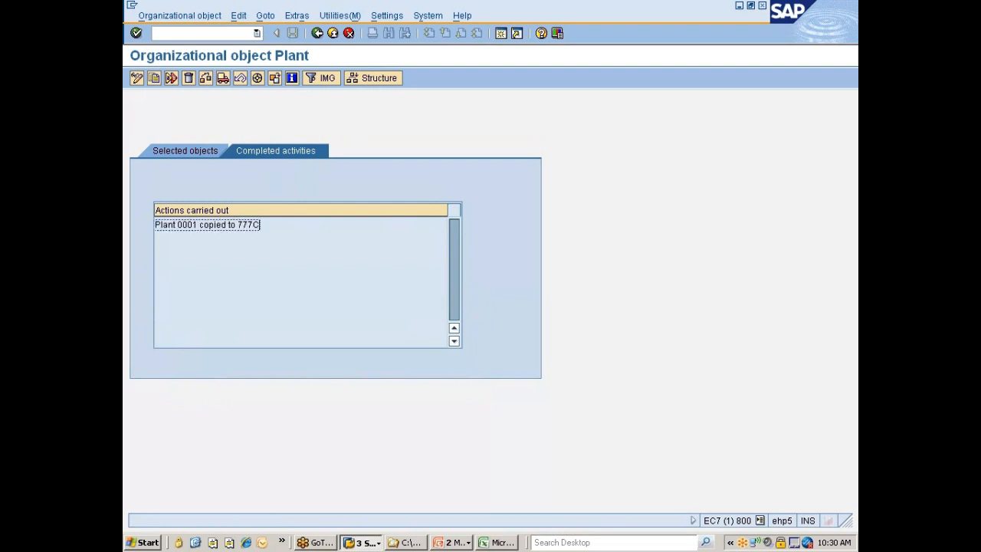
Leave the plant copy function and position the Plants overview on plant 777C
{"action": "left_click", "coordinate": [317, 33]}
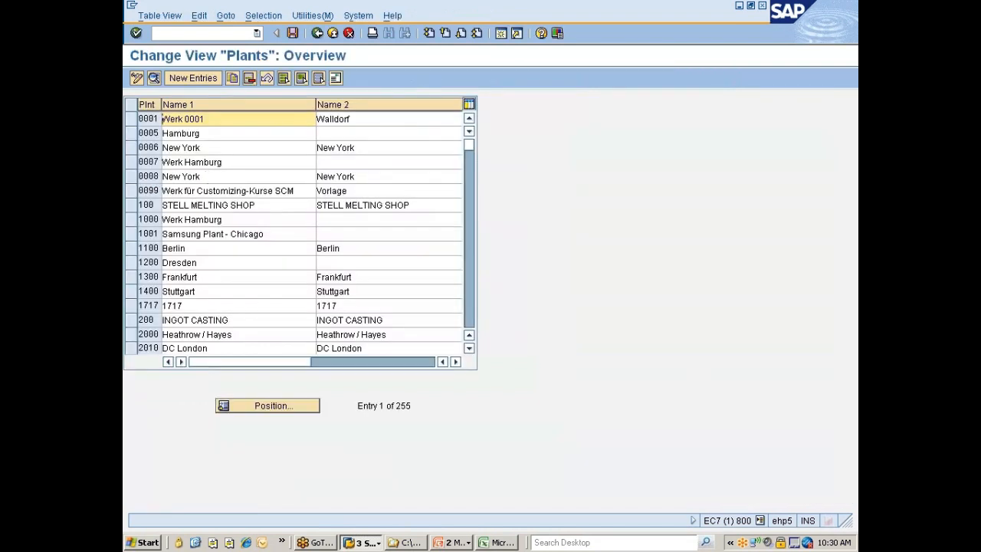
{"action": "left_click", "coordinate": [275, 411]}
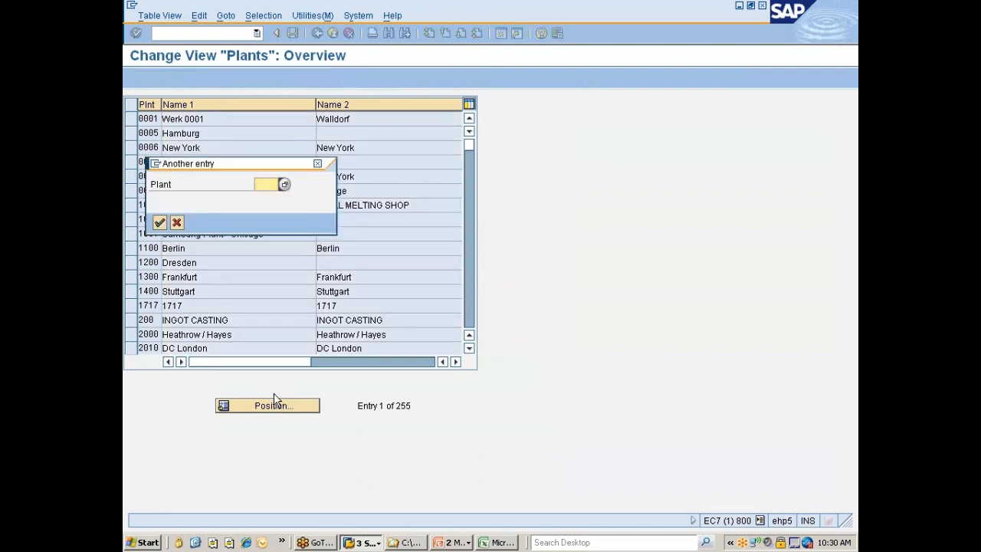
{"action": "type", "text": "777c"}
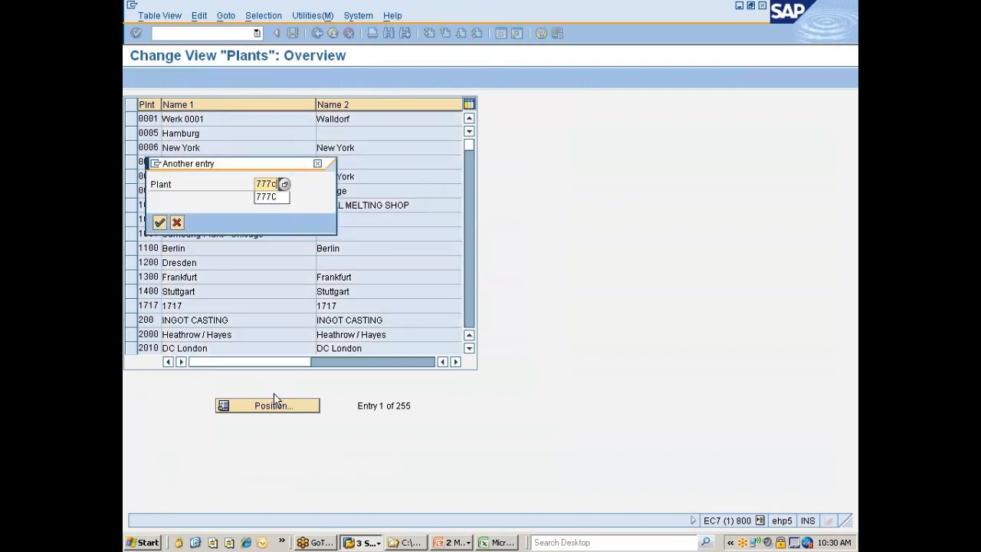
{"action": "key", "text": "Return"}
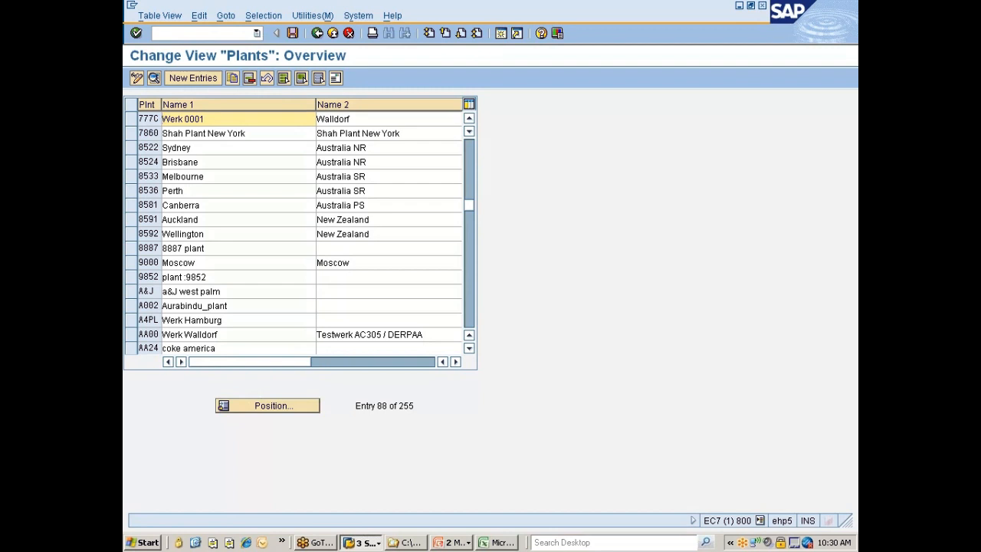
Set Name 1 of plant 777C to Nissan Chennai Plant in the Plants overview
{"action": "double_click", "coordinate": [163, 118]}
{"action": "key", "text": "ctrl+shift+Right"}
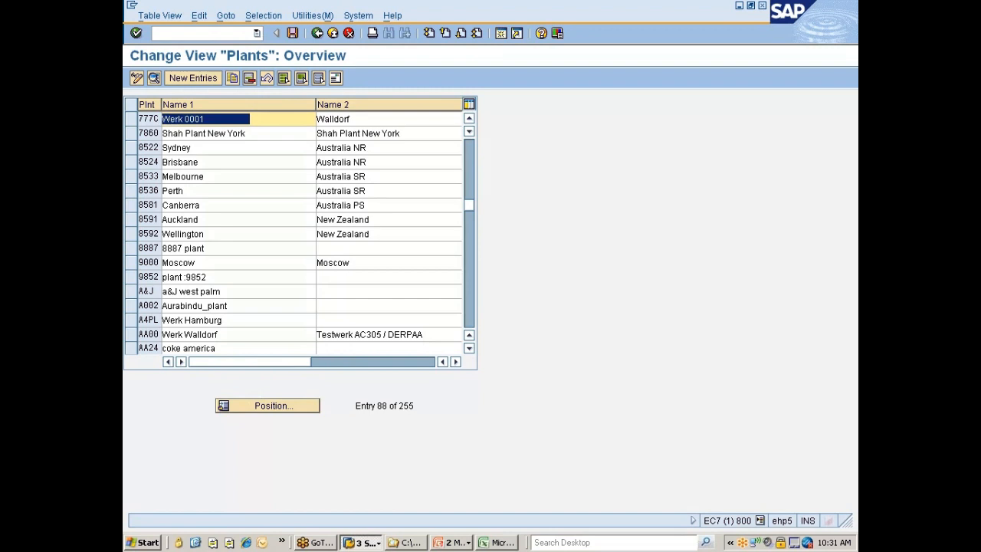
{"action": "type", "text": "Nissan"}
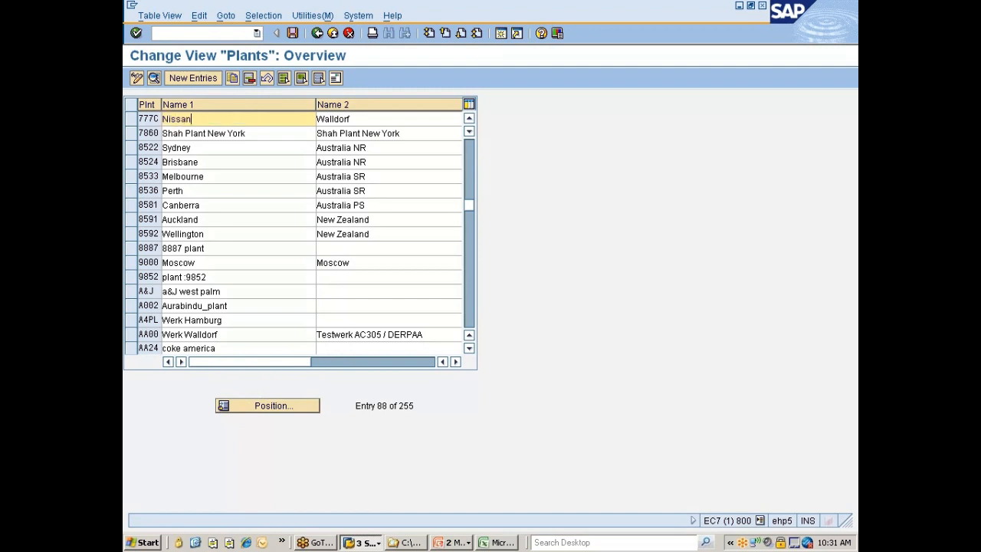
{"action": "type", "text": " Chennai Plant"}
{"action": "key", "text": "Tab"}
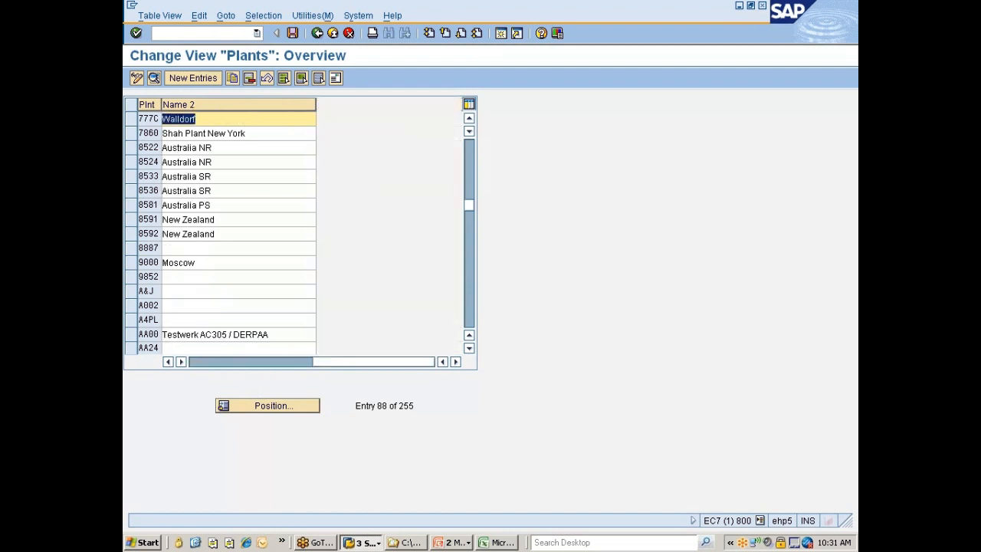
Replace Name 2 of plant 777C with Nissan Chennai Plant, the same text as its Name 1
{"action": "type", "text": "Chennai"}
{"action": "left_click_drag", "start_coordinate": [317, 361], "coordinate": [196, 357]}
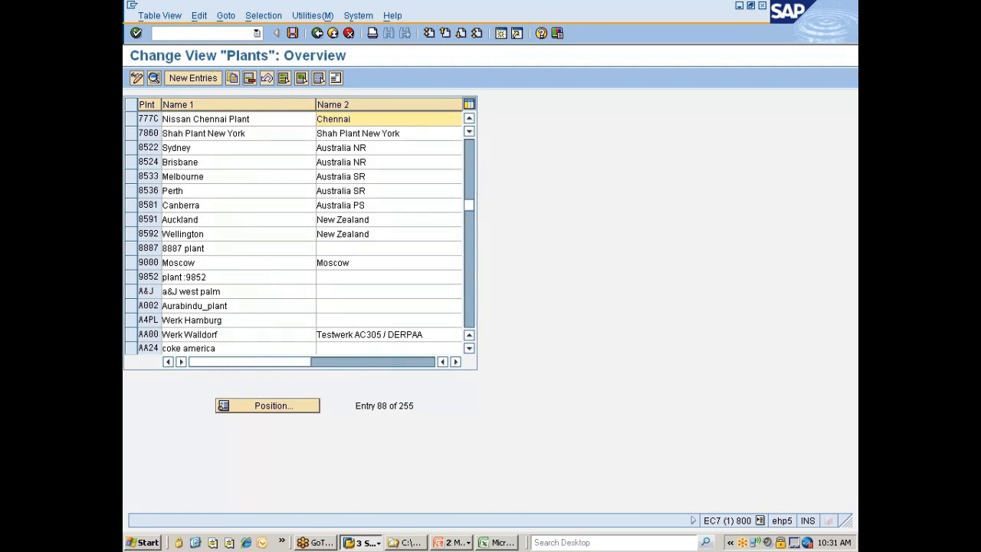
{"action": "left_click_drag", "start_coordinate": [253, 119], "coordinate": [162, 120]}
{"action": "key", "text": "ctrl+c"}
{"action": "left_click", "coordinate": [163, 120]}
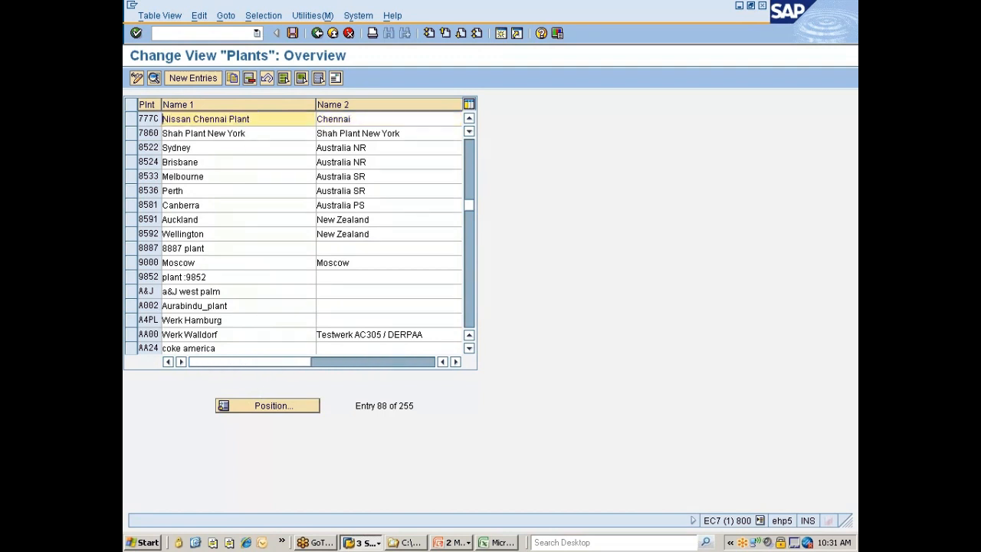
{"action": "key", "text": "Tab"}
{"action": "key", "text": "ctrl+v"}
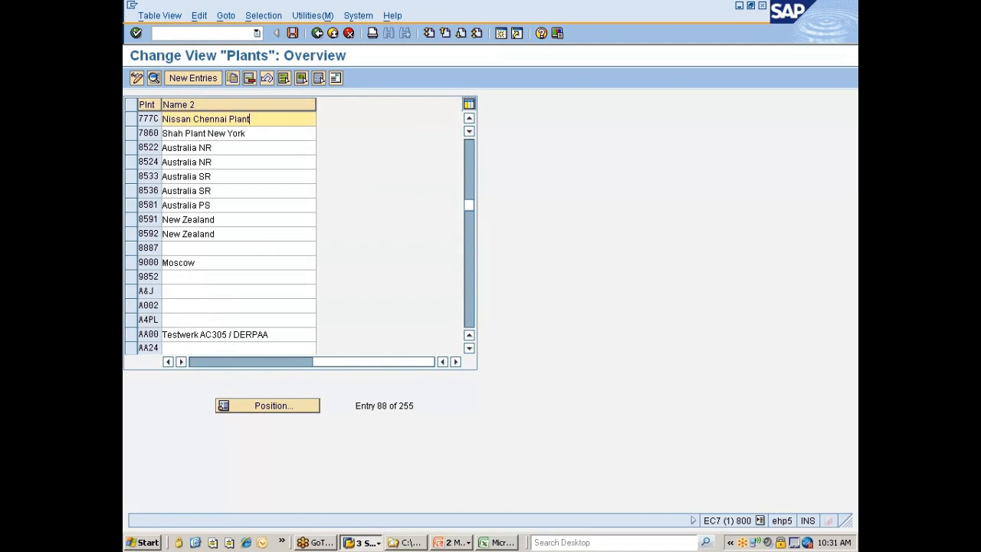
Open the details of plant 777C and bring up its address for editing
{"action": "left_click", "coordinate": [130, 119]}
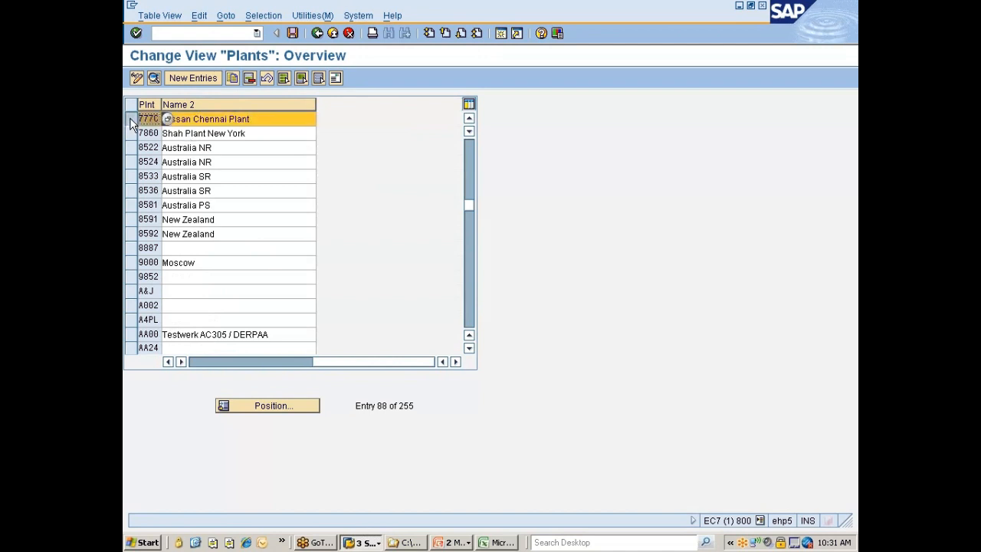
{"action": "left_click", "coordinate": [153, 79]}
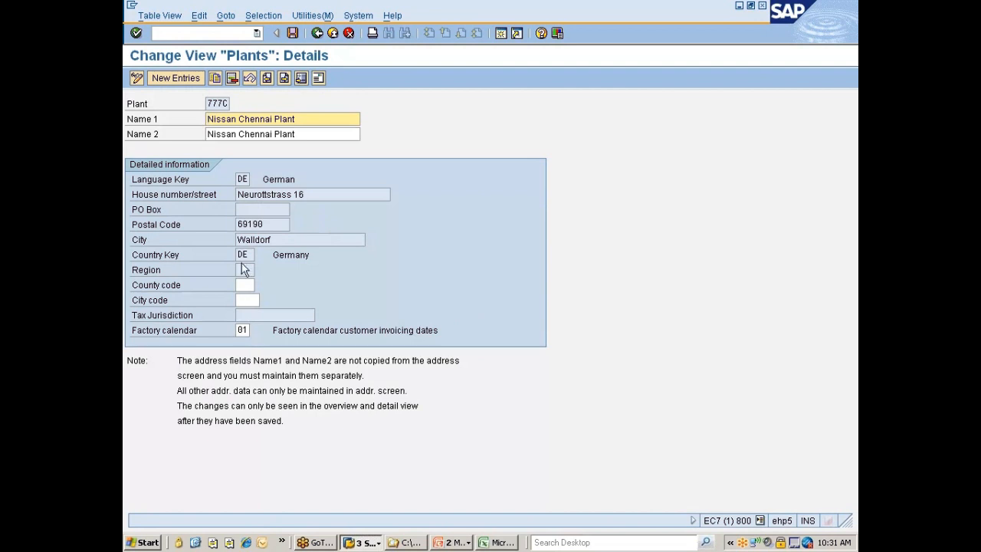
{"action": "left_click", "coordinate": [318, 80]}
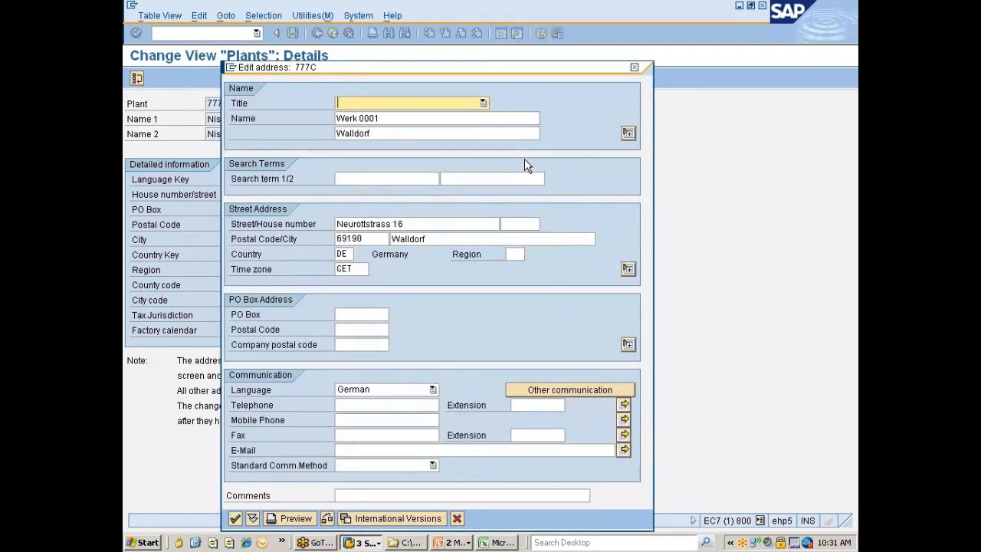
Set both address name lines and the first search term to Nissan Chennai Plant
{"action": "key", "text": "Tab"}
{"action": "type", "text": "Nissan Chennai Plant"}
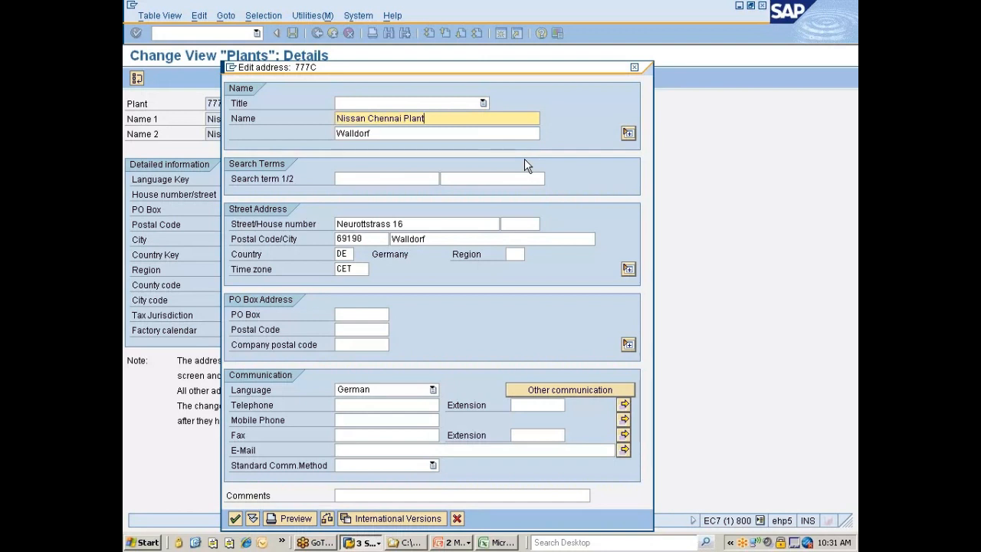
{"action": "key", "text": "Tab"}
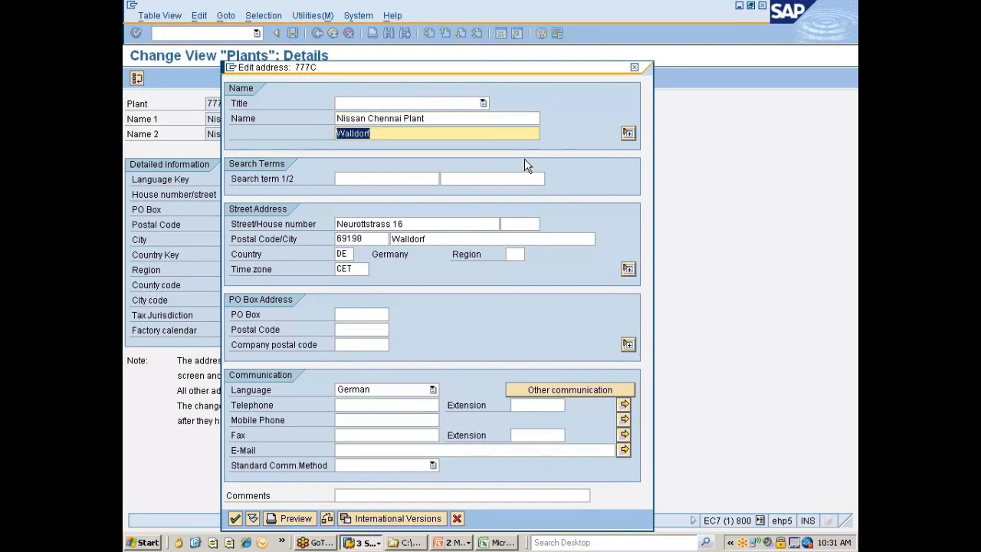
{"action": "key", "text": "ctrl+v"}
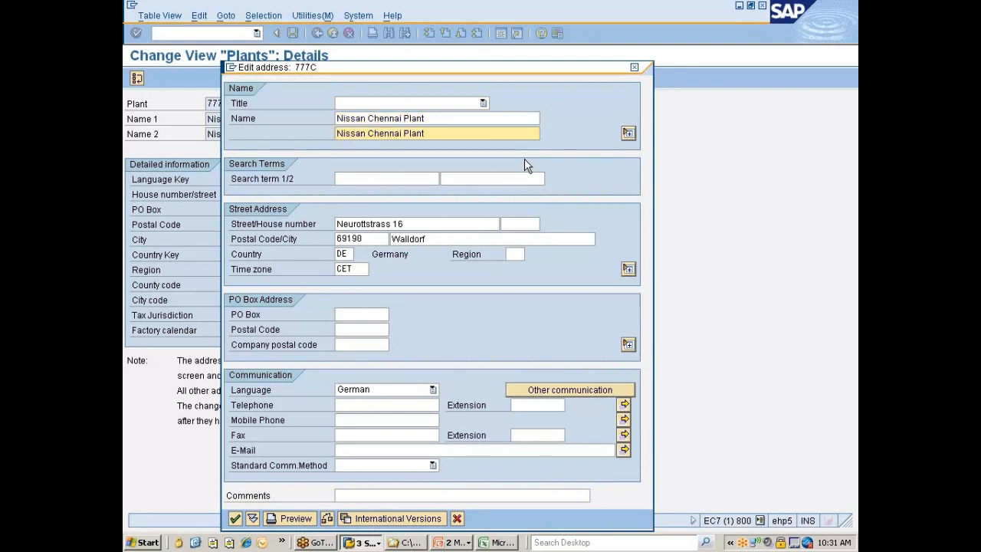
{"action": "key", "text": "Tab"}
{"action": "key", "text": "ctrl+v"}
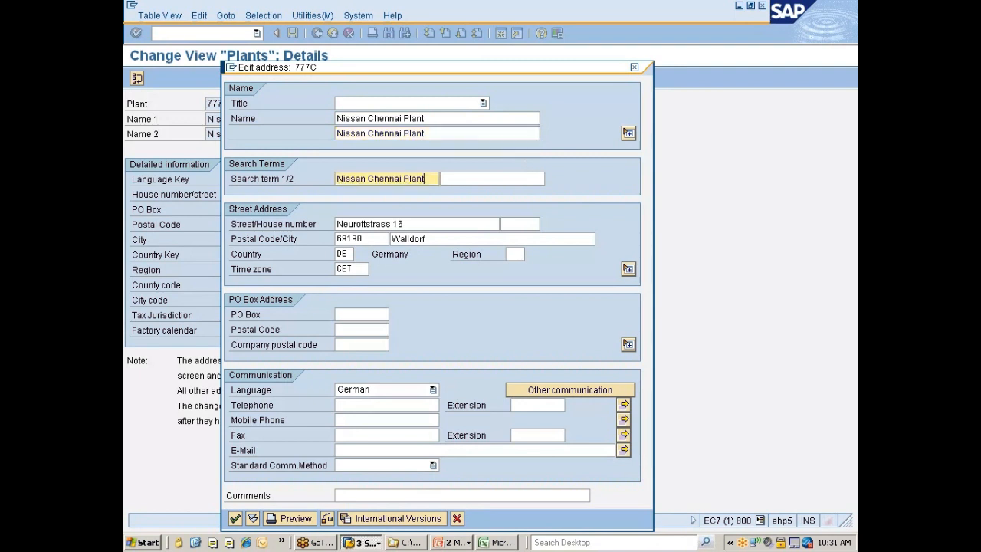
{"action": "key", "text": "Tab"}
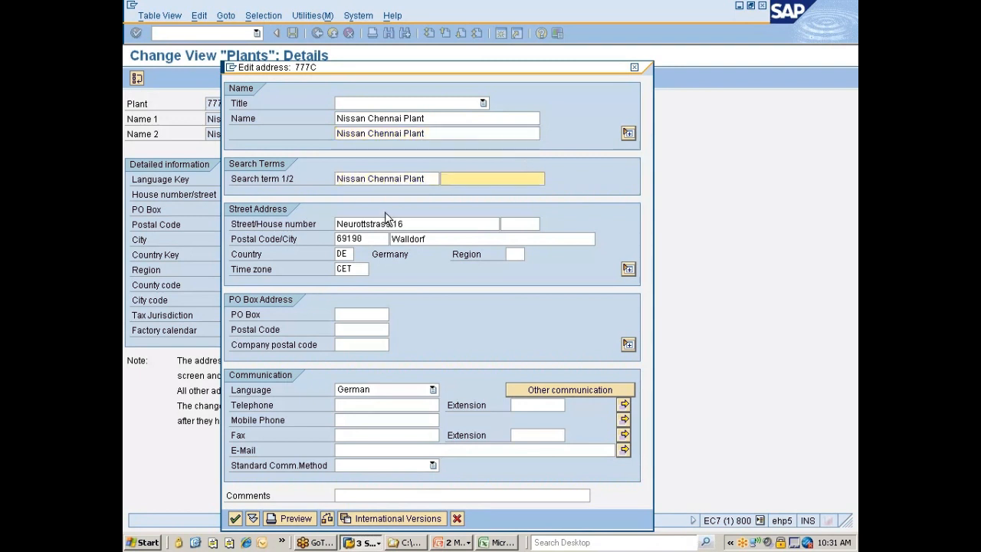
Enter the plant's street and postal code in the street address and set the city to Chennai
{"action": "key", "text": "Tab"}
{"action": "type", "text": "Stree"}
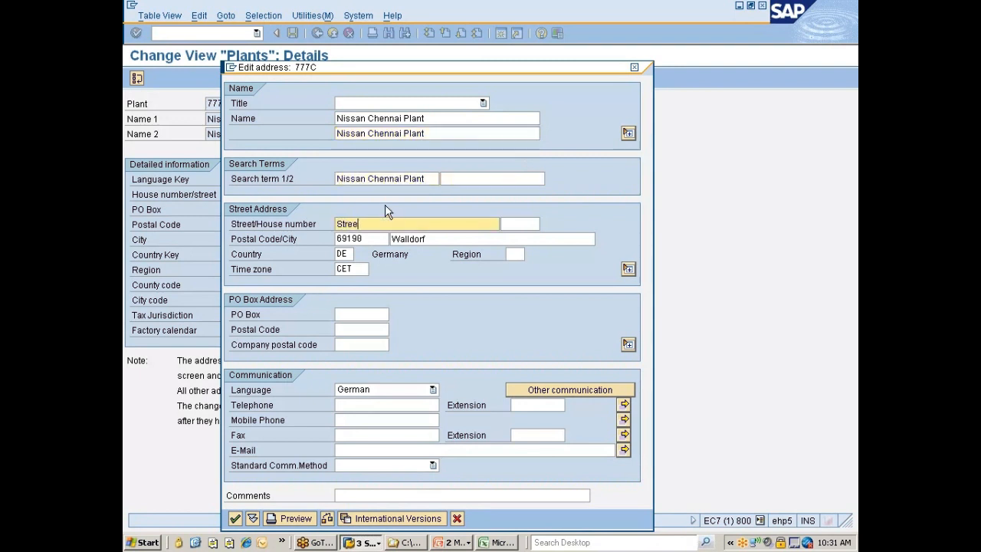
{"action": "type", "text": "t#12"}
{"action": "key", "text": "Tab"}
{"action": "key", "text": "Tab"}
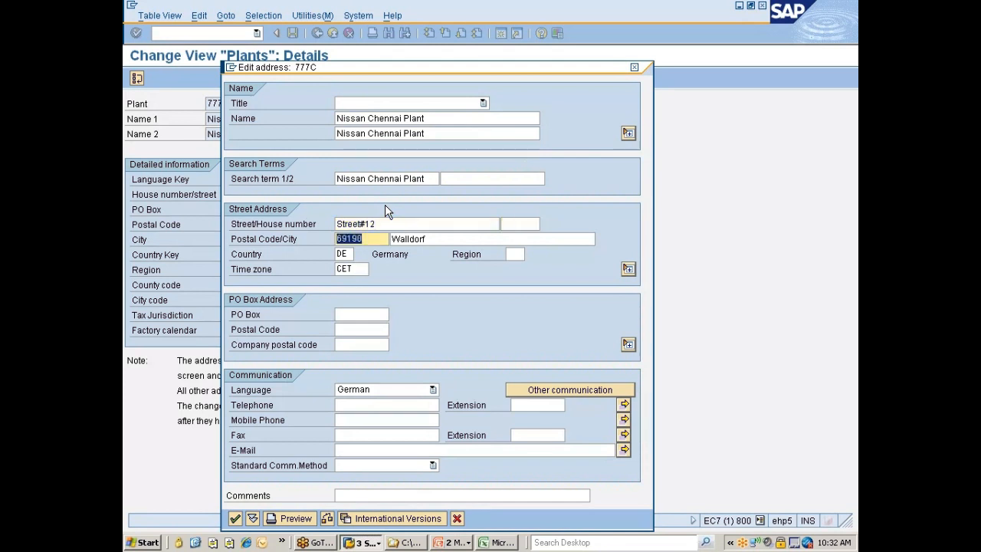
{"action": "key", "text": "Home"}
{"action": "type", "text": "5"}
{"action": "key", "text": "Tab"}
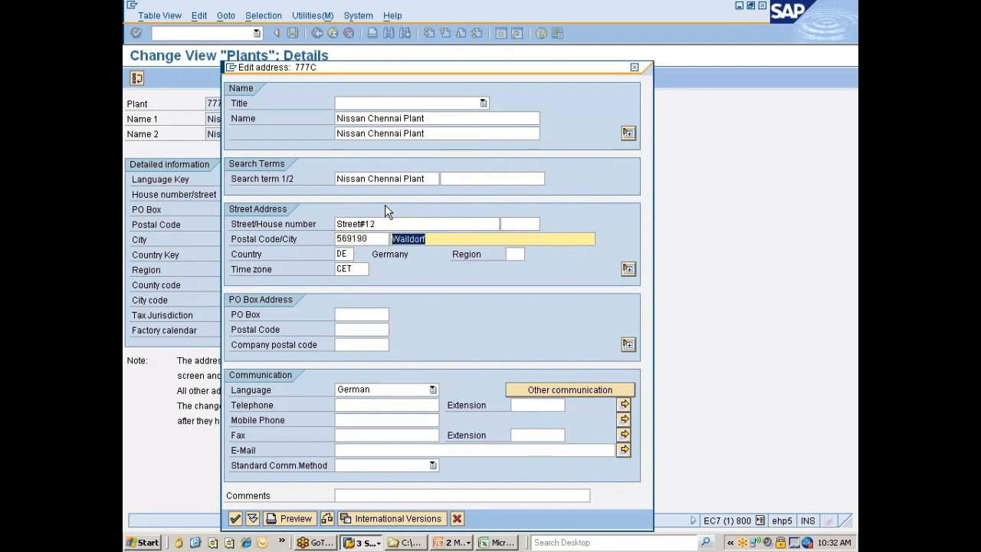
{"action": "type", "text": "Chena"}
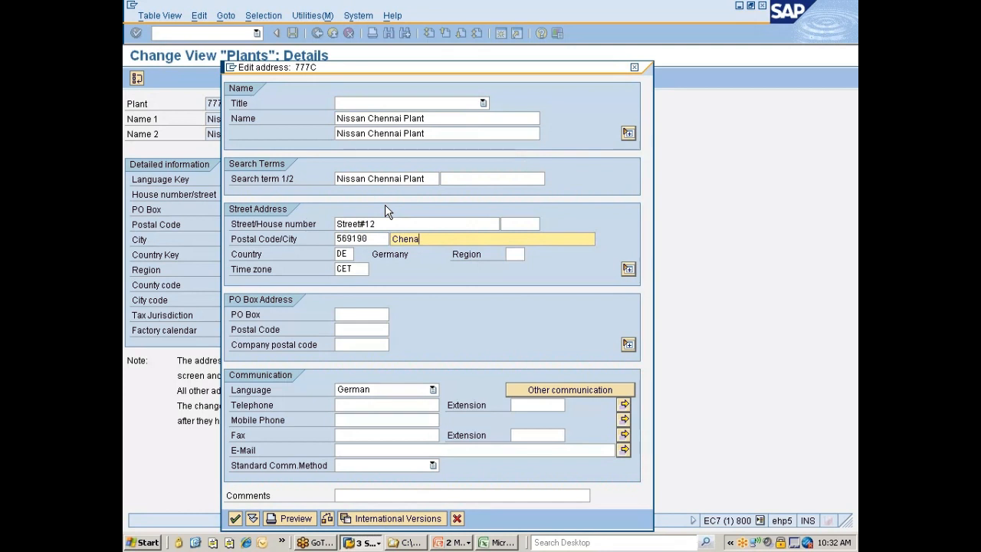
{"action": "key", "text": "BackSpace"}
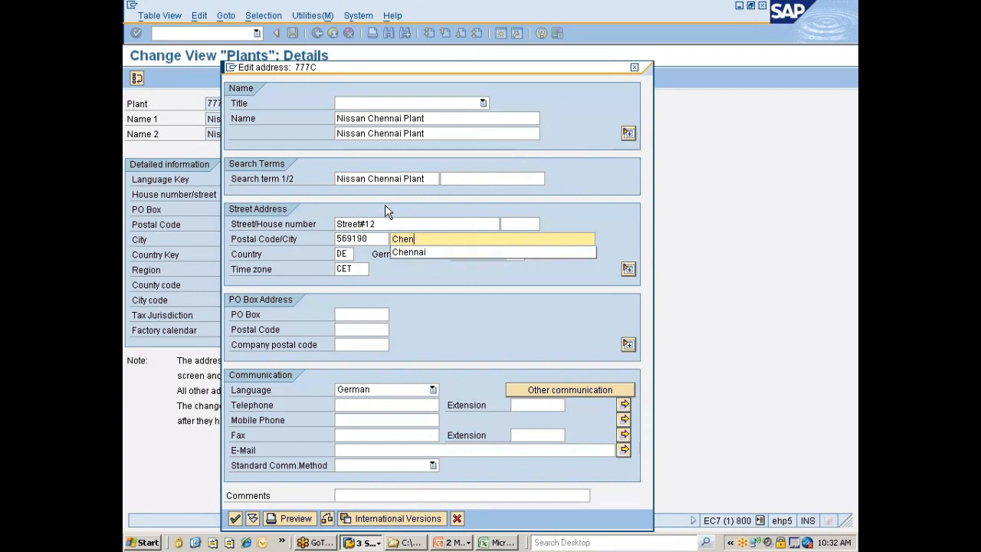
{"action": "type", "text": "nai"}
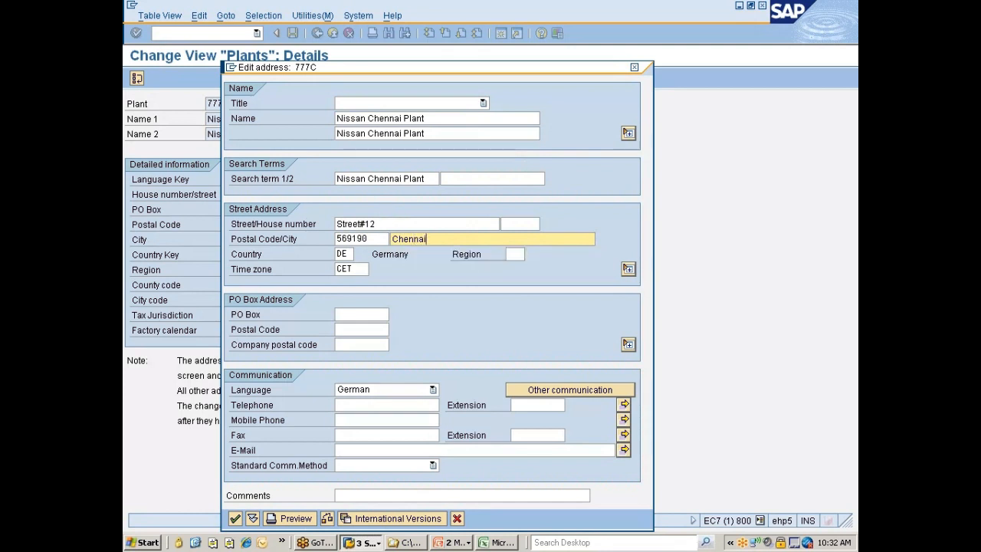
Change the country key in the plant's street address to IN
{"action": "left_click", "coordinate": [348, 254]}
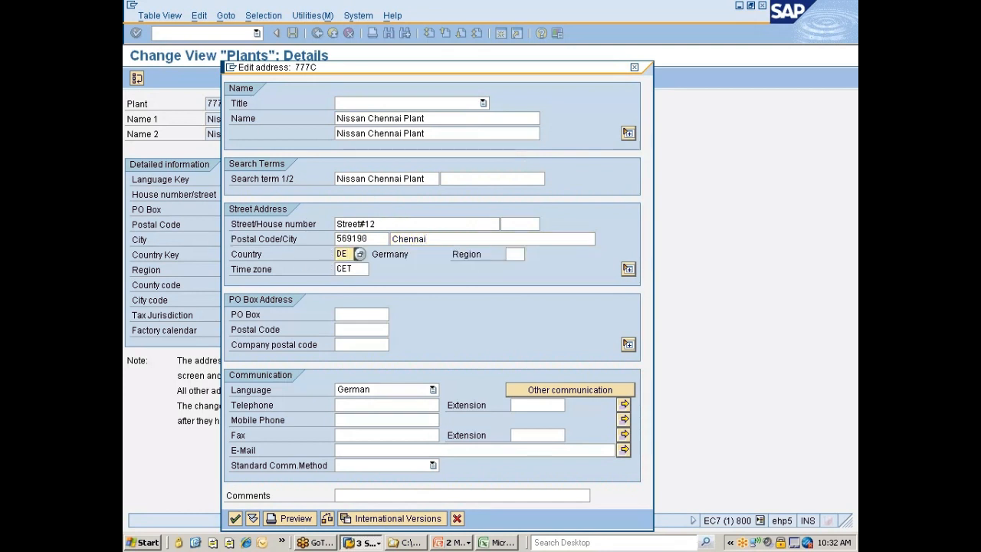
{"action": "key", "text": "BackSpace"}
{"action": "key", "text": "BackSpace"}
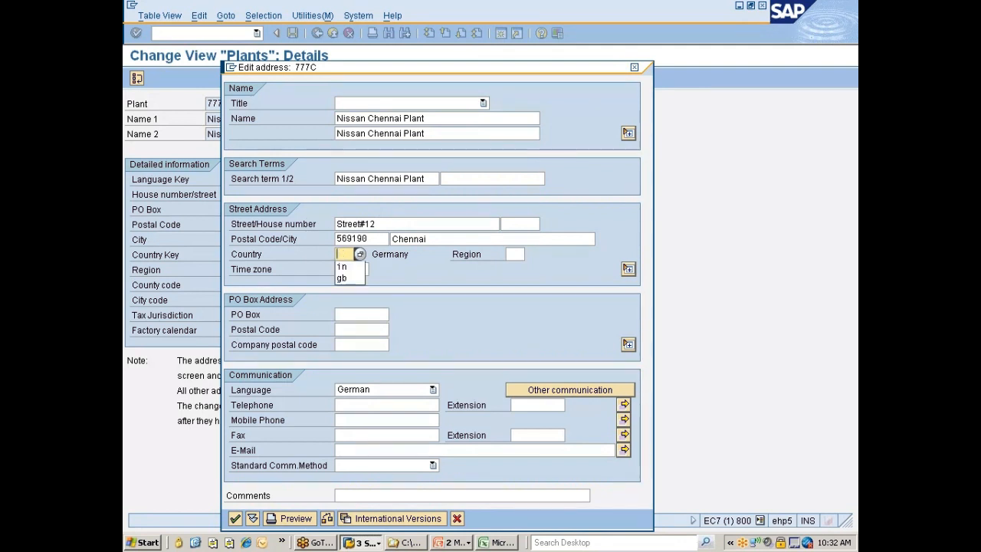
{"action": "type", "text": "in"}
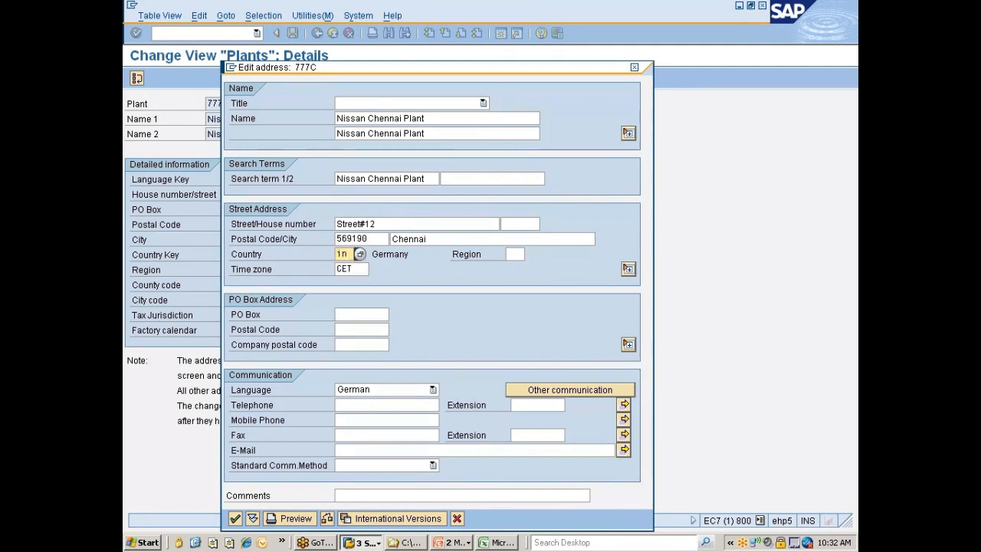
Look up the available time zones and assign INDIA to the plant's address
{"action": "key", "text": "Tab"}
{"action": "key", "text": "Tab"}
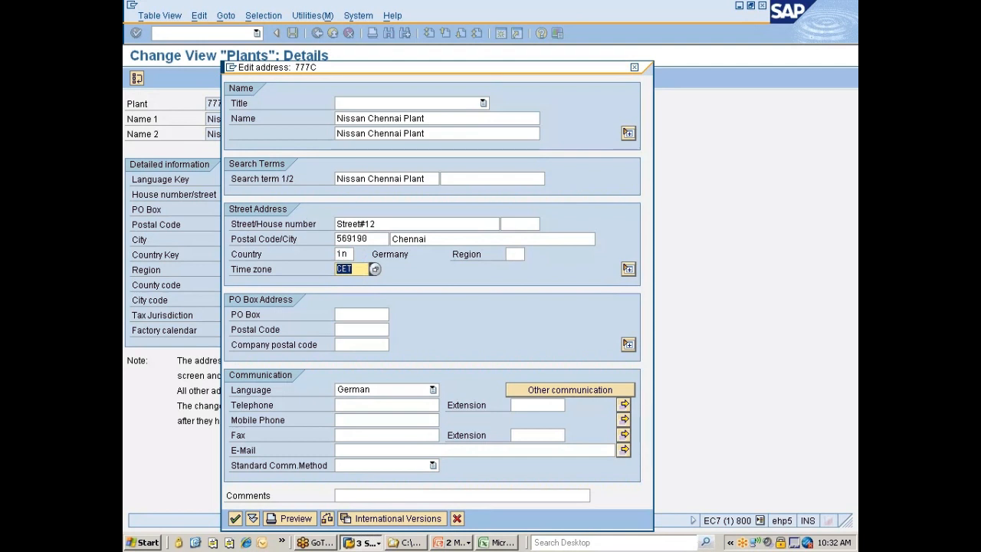
{"action": "left_click", "coordinate": [377, 257]}
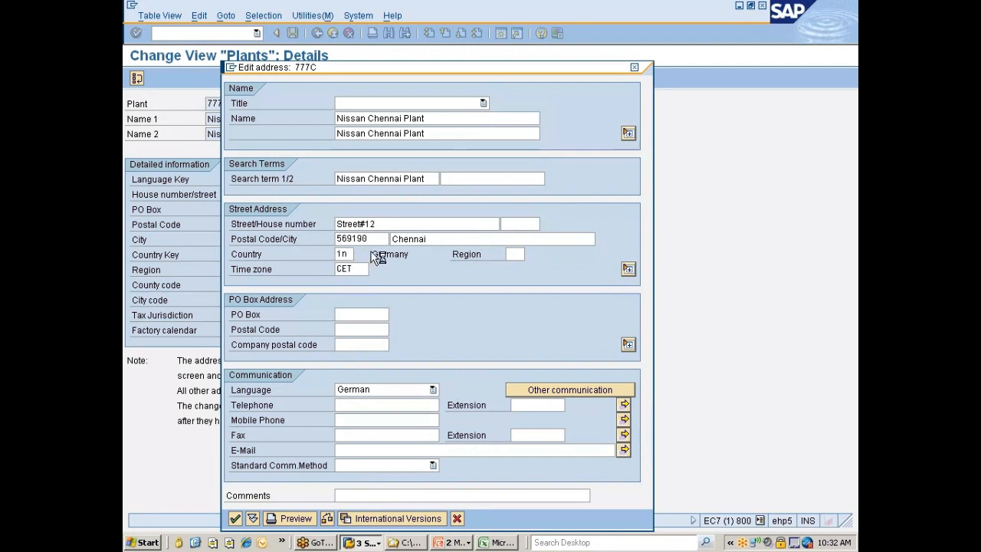
{"action": "key", "text": "F4"}
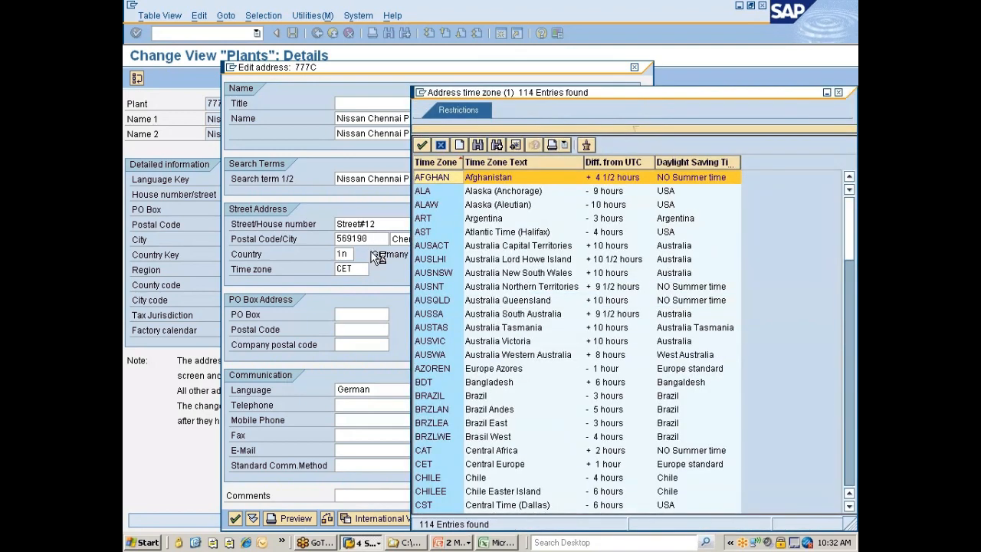
{"action": "key", "text": "ctrl+f"}
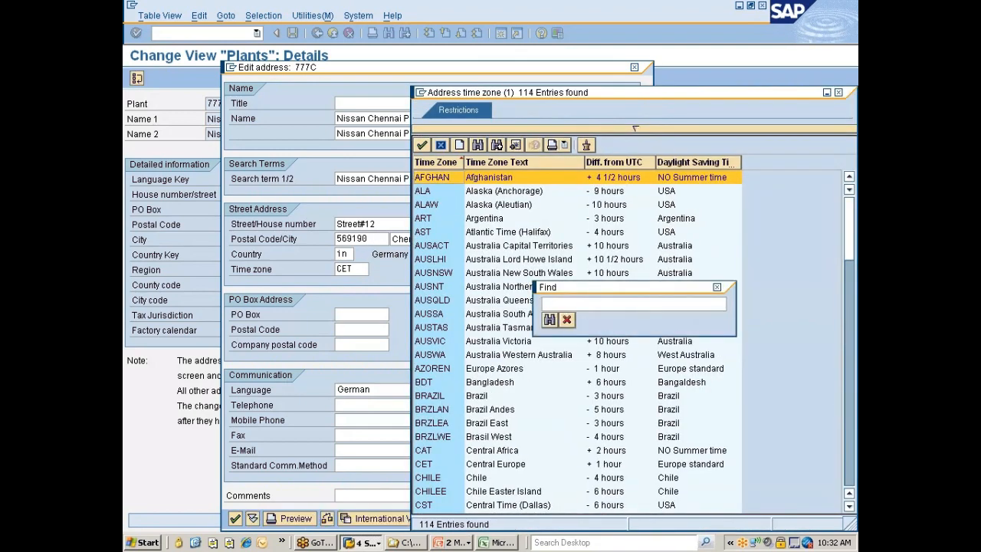
{"action": "type", "text": "estno"}
{"action": "key", "text": "Return"}
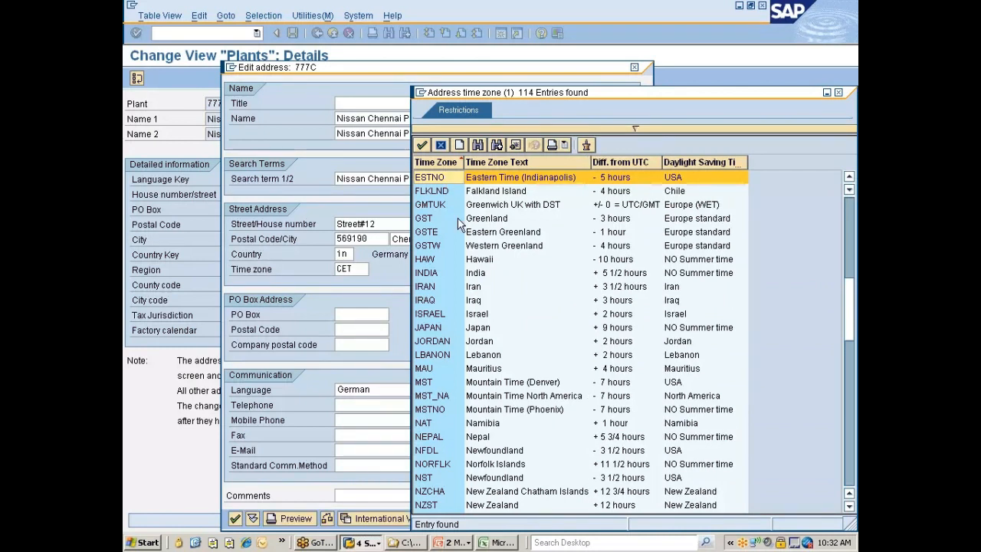
{"action": "left_click", "coordinate": [616, 274]}
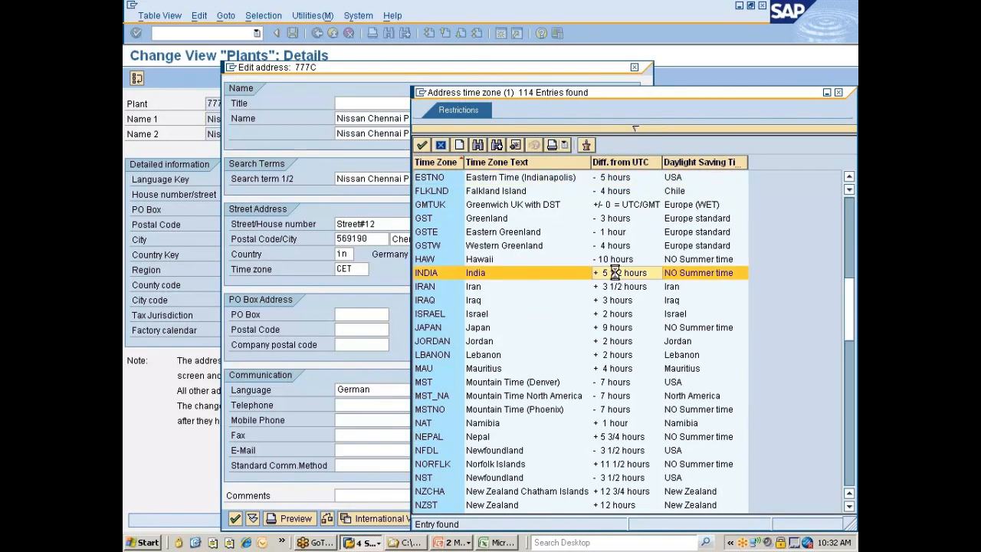
{"action": "double_click", "coordinate": [614, 271]}
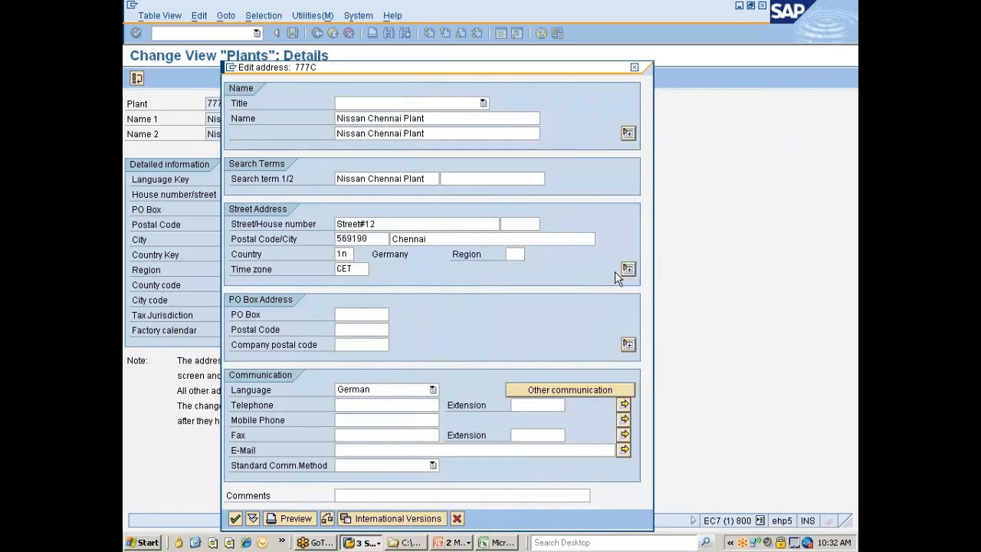
Set the communication language of the plant's address to English
{"action": "left_click", "coordinate": [372, 388]}
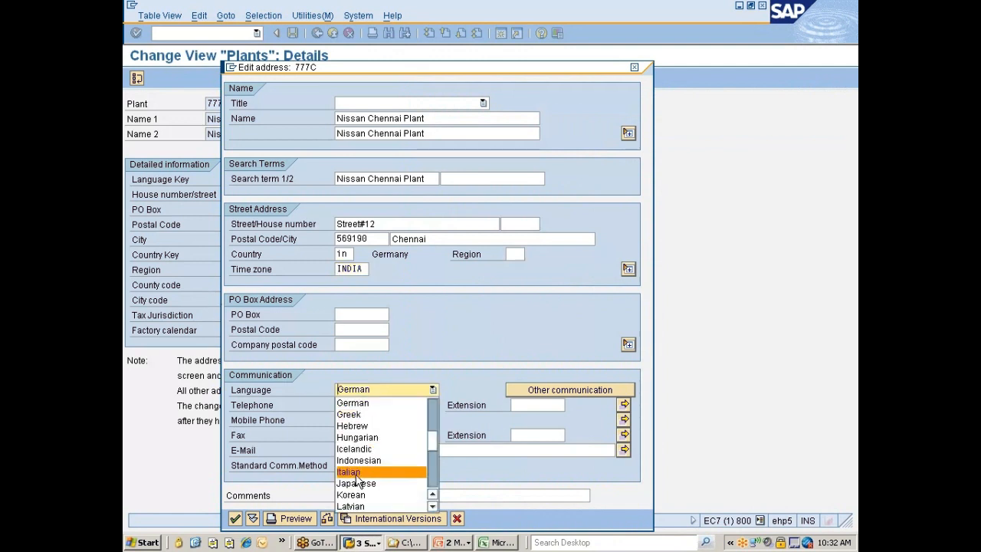
{"action": "scroll", "coordinate": [357, 480], "scroll_direction": "up", "scroll_amount": 1}
{"action": "key", "text": "e"}
{"action": "key", "text": "Return"}
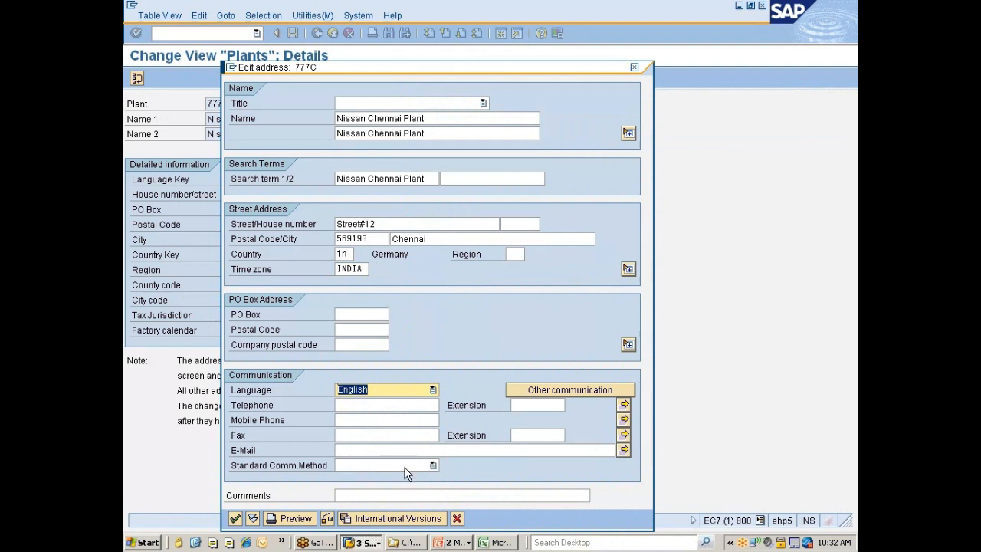
Accept plant 777C's address and save the plant under the "Nissan changes" customizing request
{"action": "key", "text": "Tab"}
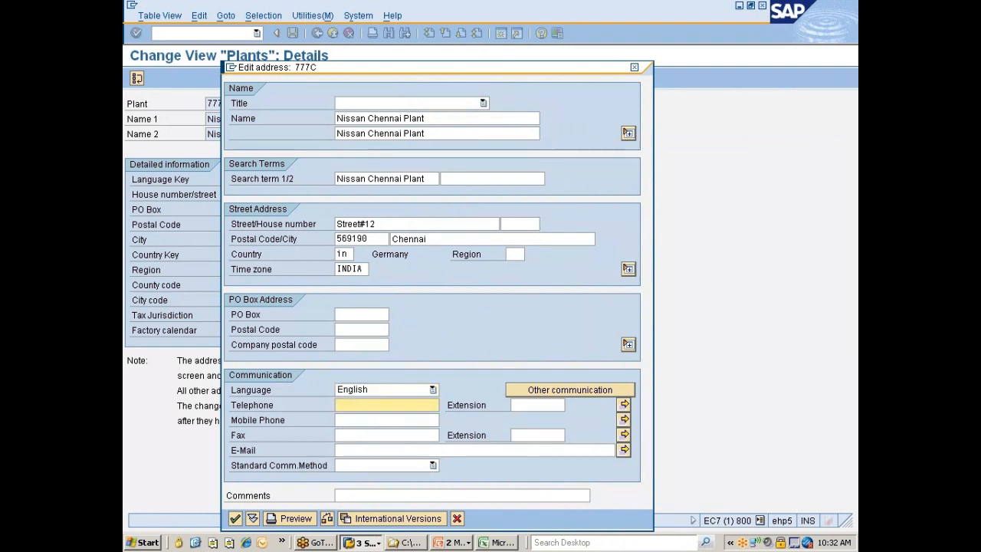
{"action": "left_click", "coordinate": [373, 435]}
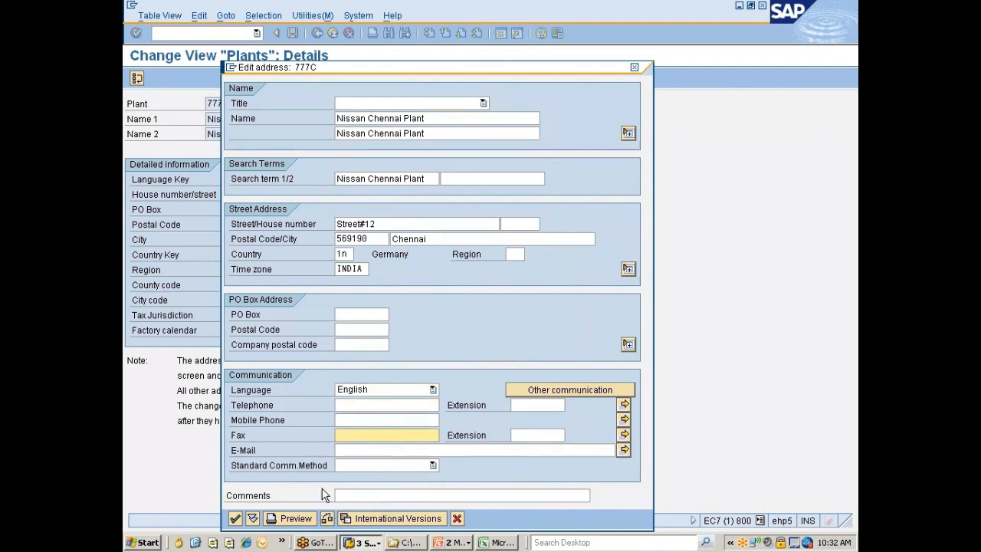
{"action": "left_click", "coordinate": [236, 520]}
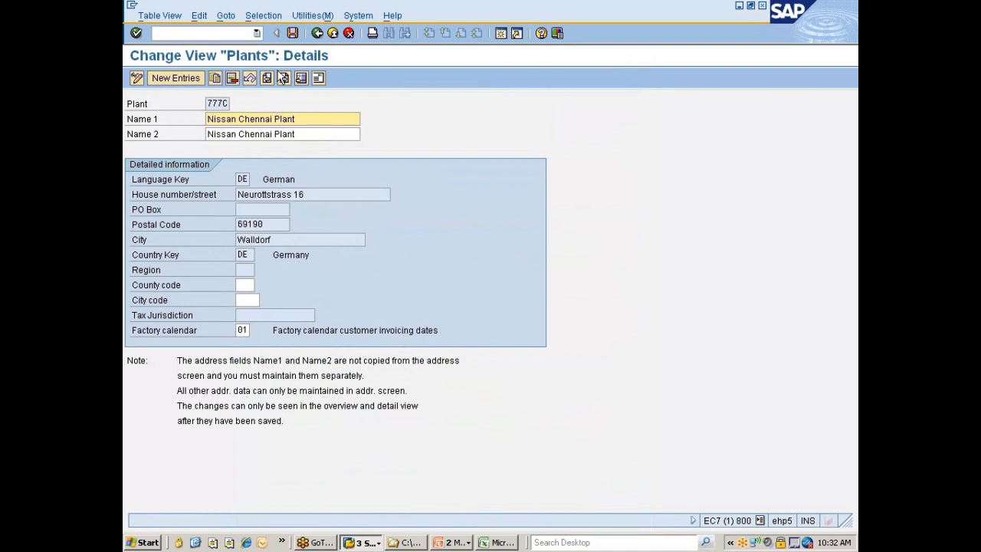
{"action": "left_click", "coordinate": [293, 32]}
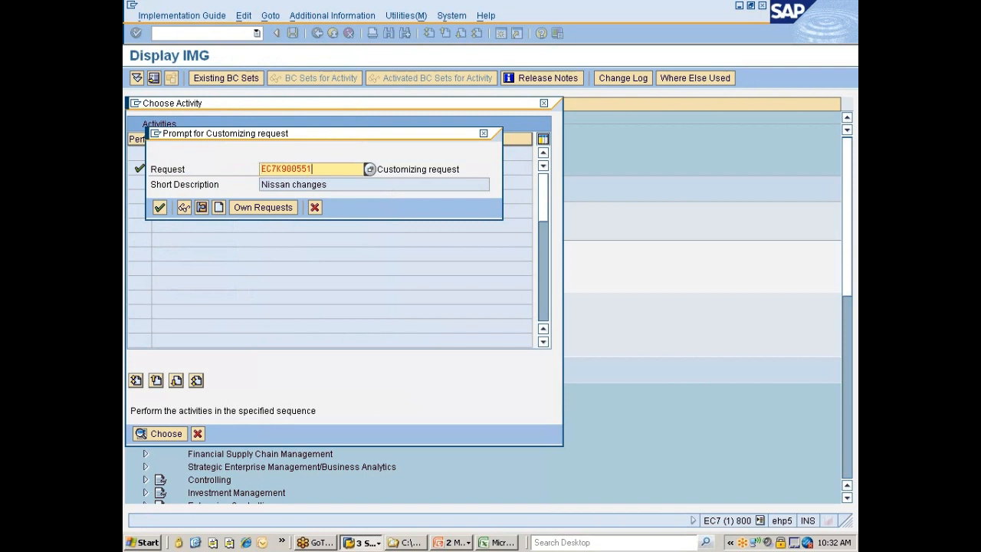
{"action": "left_click", "coordinate": [160, 207]}
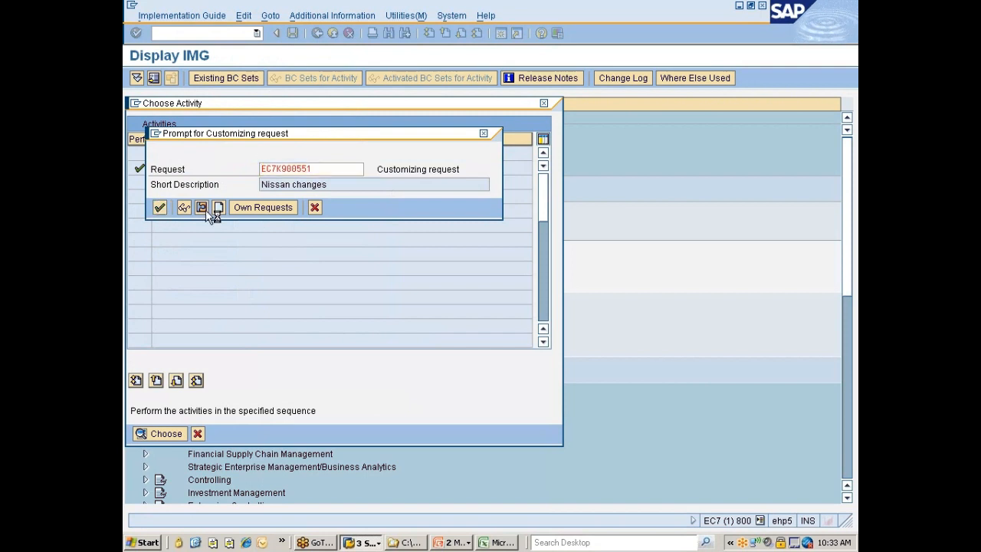
Switch to the Excel class notes and enter the question "What data do you maontain for defining the plant?" in cell B51
{"action": "left_click", "coordinate": [499, 543]}
{"action": "key", "text": "Down"}
{"action": "type", "text": "W"}
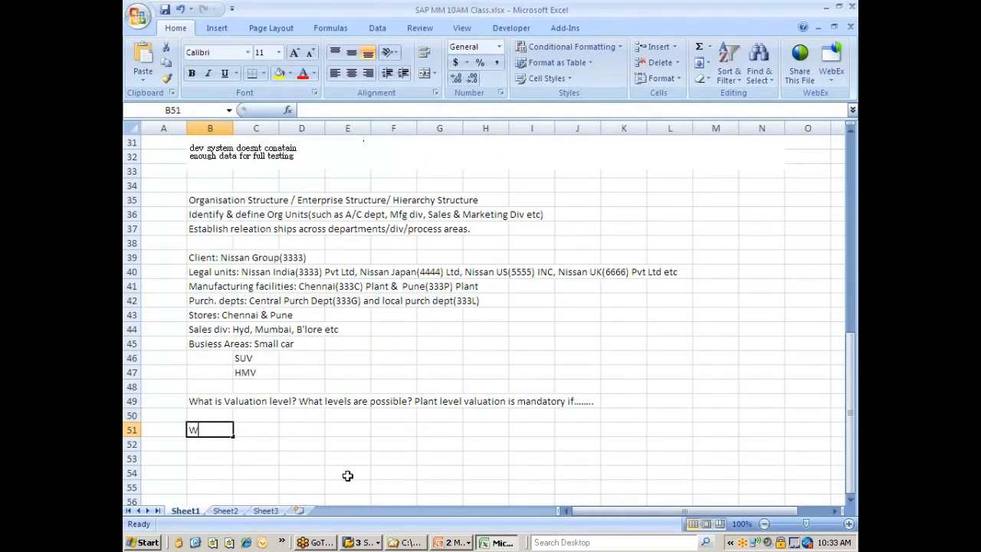
{"action": "type", "text": "g"}
{"action": "key", "text": "BackSpace"}
{"action": "type", "text": "hat da"}
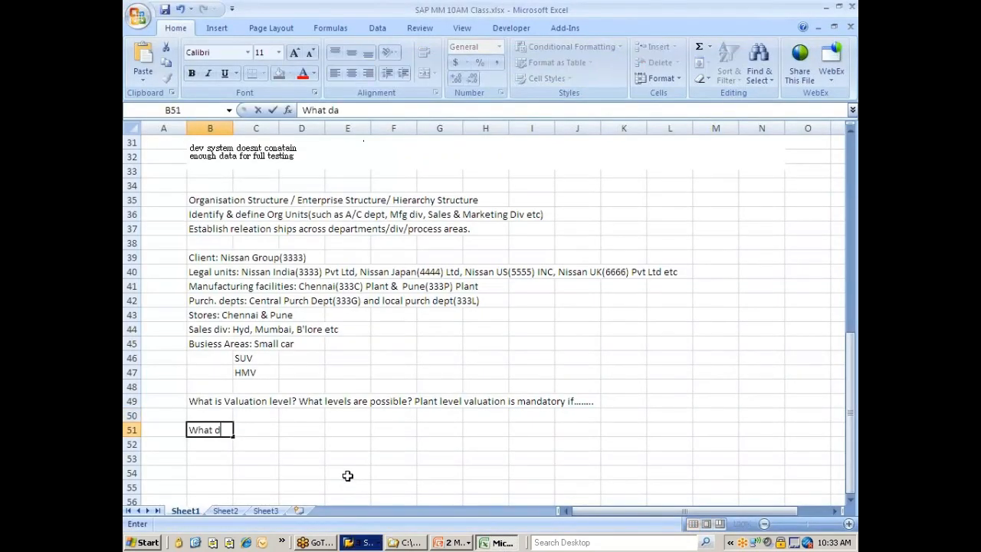
{"action": "type", "text": "ta do you maontain"}
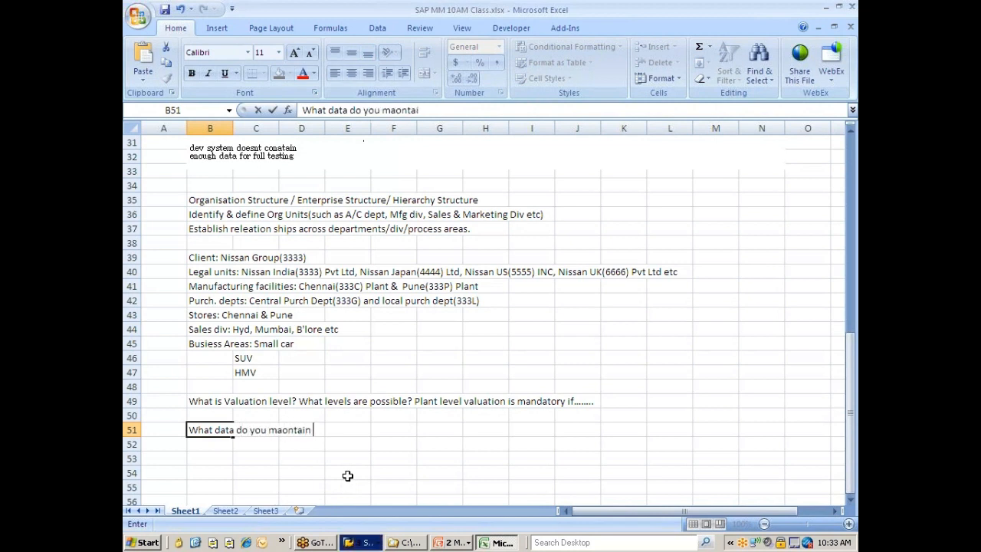
{"action": "type", "text": " for defining the plany"}
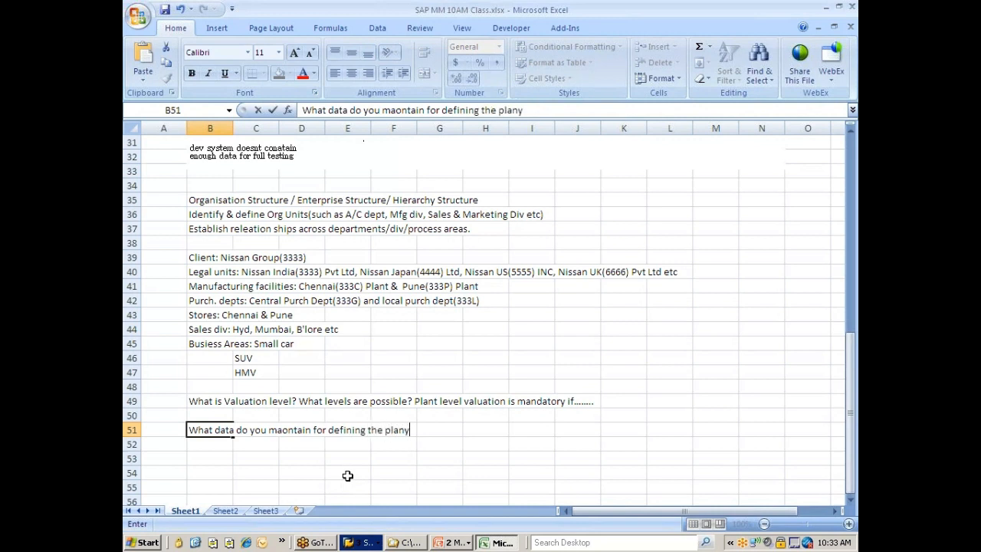
{"action": "key", "text": "BackSpace"}
{"action": "type", "text": "t?"}
{"action": "key", "text": "Return"}
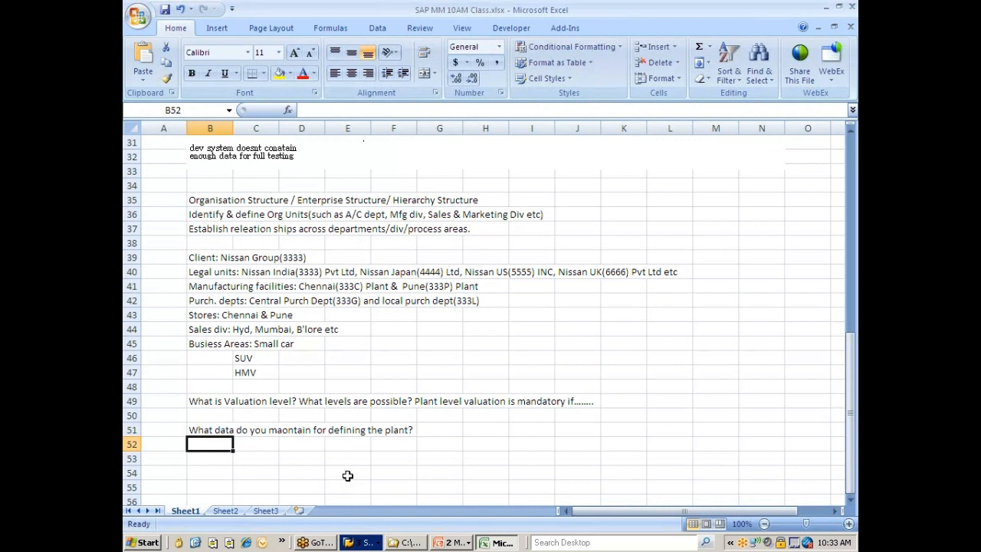
Correct the misspelled word in the cell B51 question to "maintain"
{"action": "double_click", "coordinate": [282, 432]}
{"action": "left_click", "coordinate": [208, 429]}
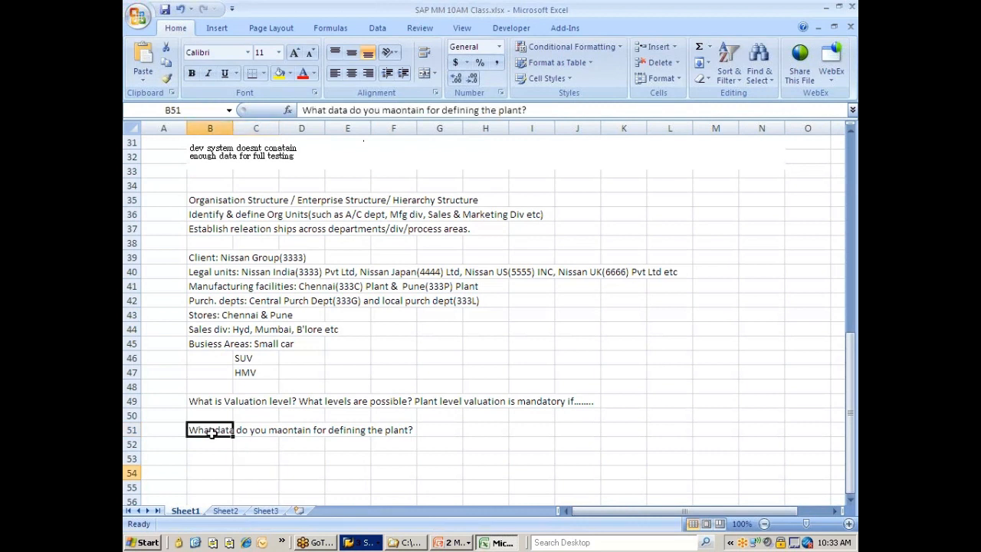
{"action": "left_click", "coordinate": [399, 109]}
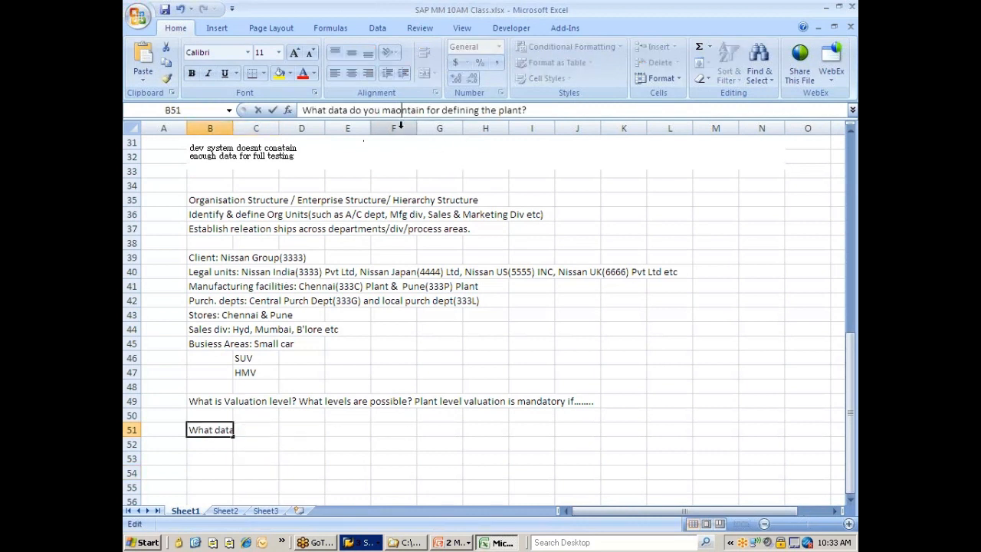
{"action": "key", "text": "BackSpace"}
{"action": "type", "text": "i"}
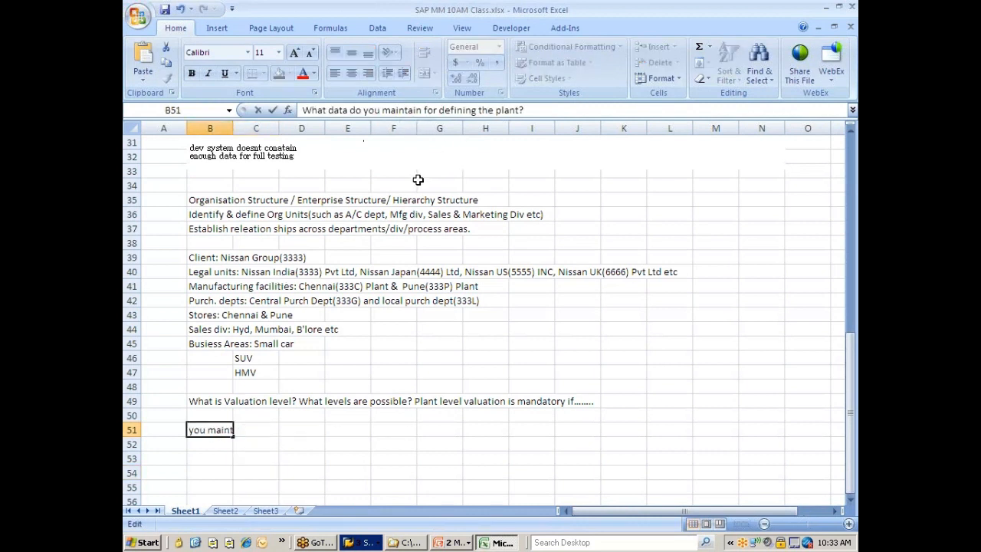
{"action": "left_click", "coordinate": [337, 411]}
Check plant 777C's details in SAP, and in Excel start the answer in cell B52 with "ID, Name & Description"
{"action": "key", "text": "alt+Tab"}
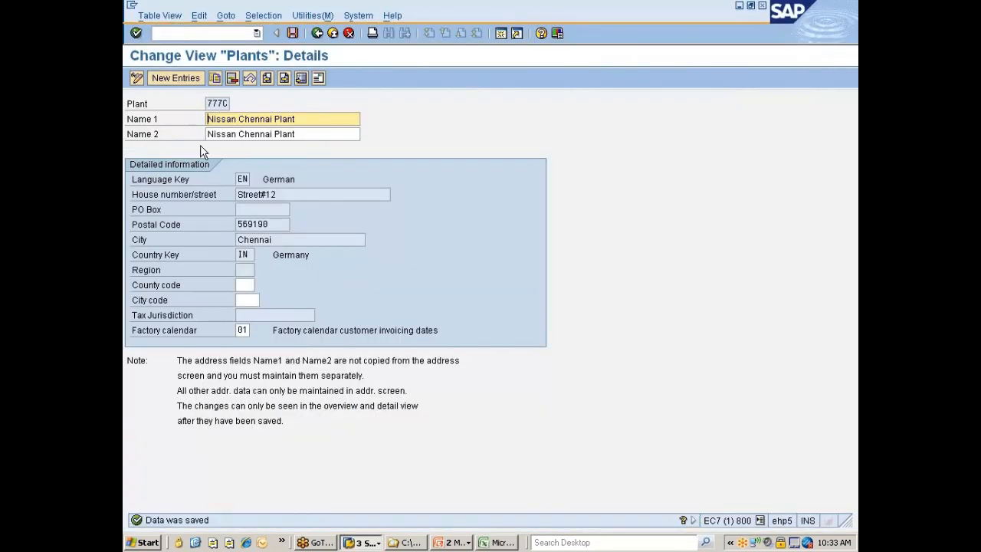
{"action": "left_click", "coordinate": [213, 103]}
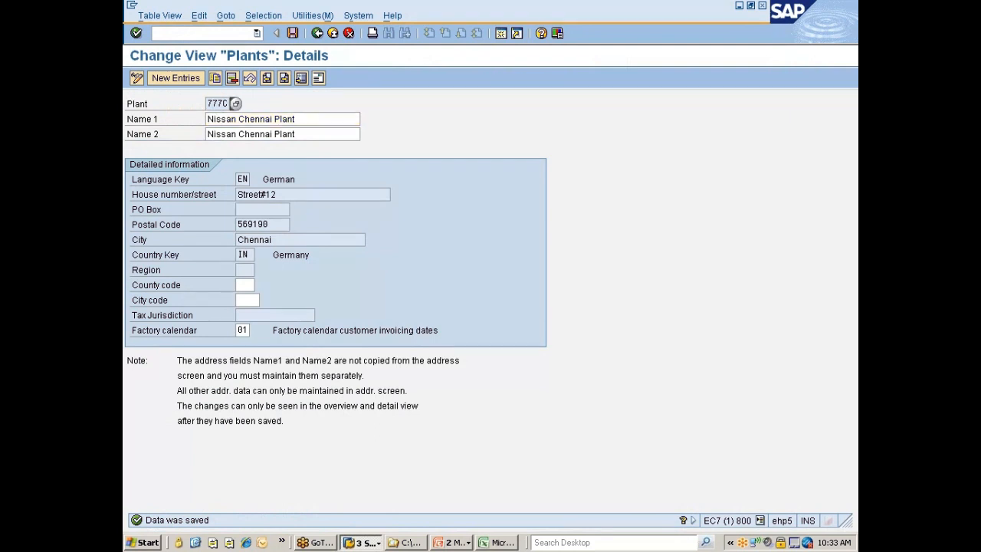
{"action": "left_click", "coordinate": [216, 118]}
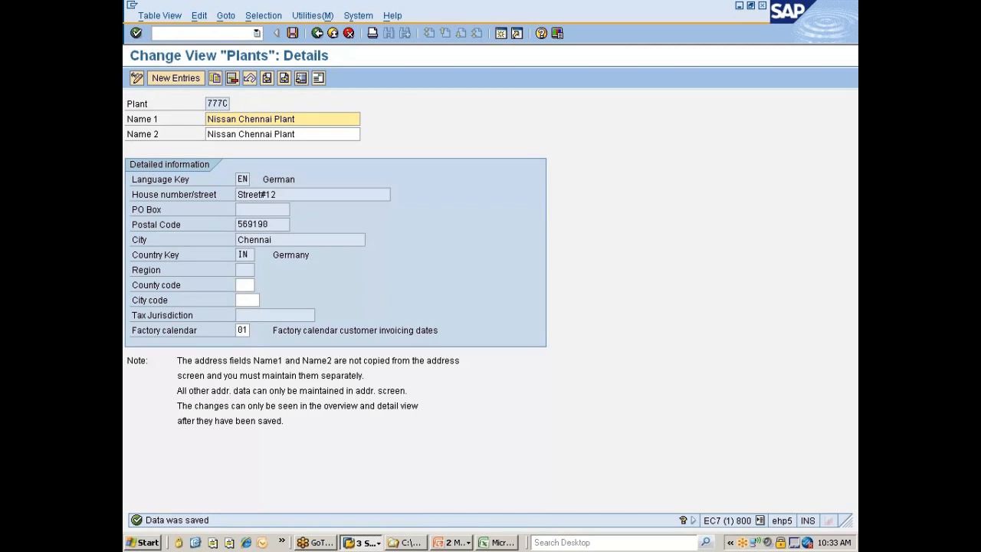
{"action": "key", "text": "alt+Tab"}
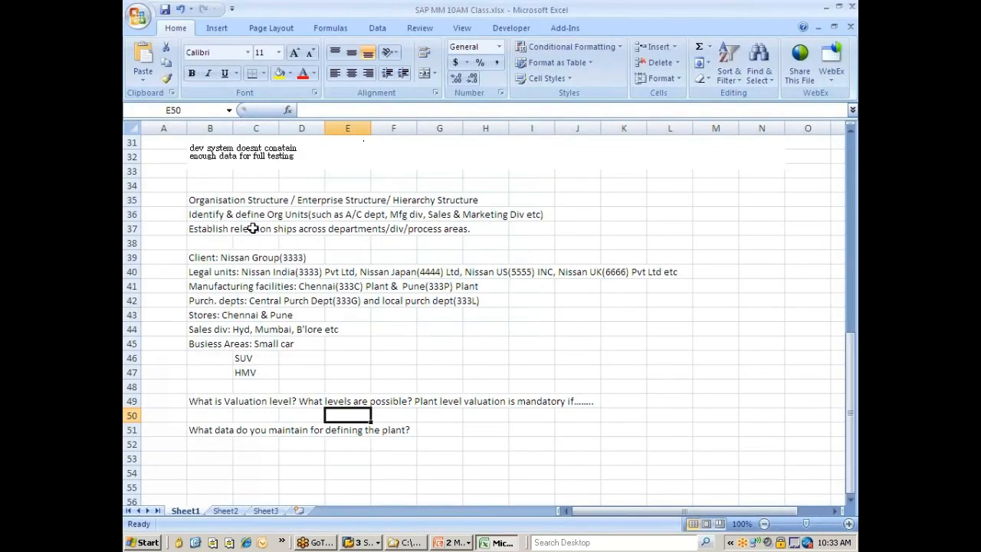
{"action": "left_click", "coordinate": [225, 443]}
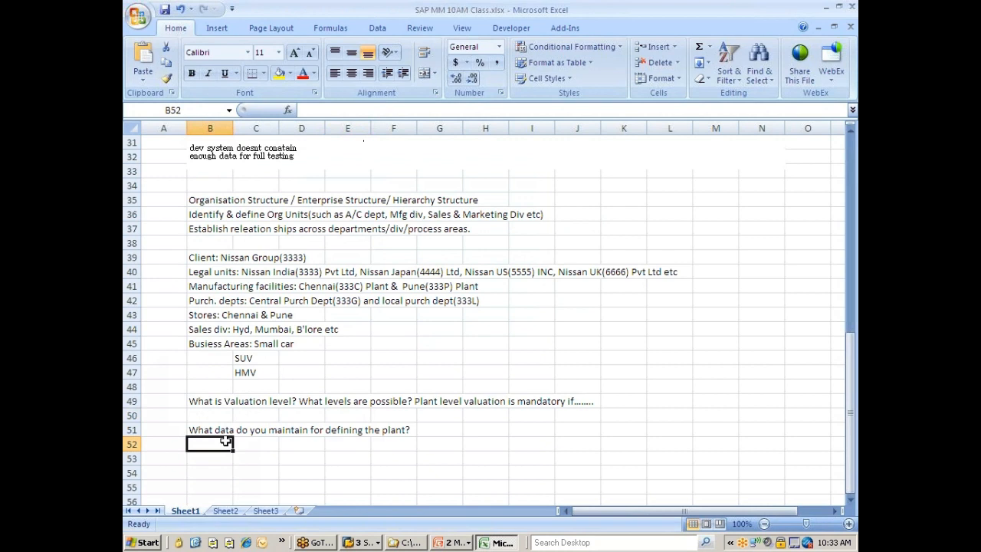
{"action": "type", "text": "ID"}
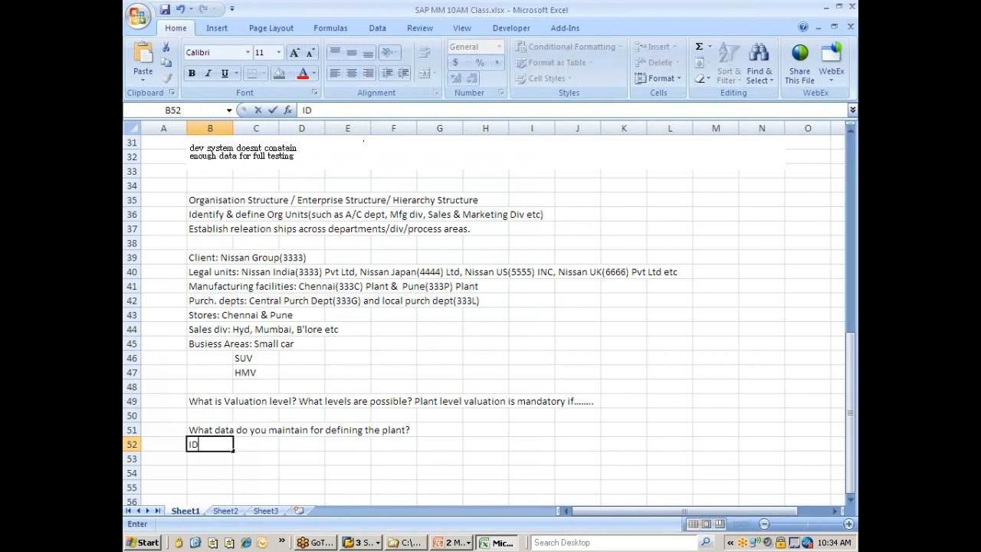
{"action": "type", "text": ", Name & Descript"}
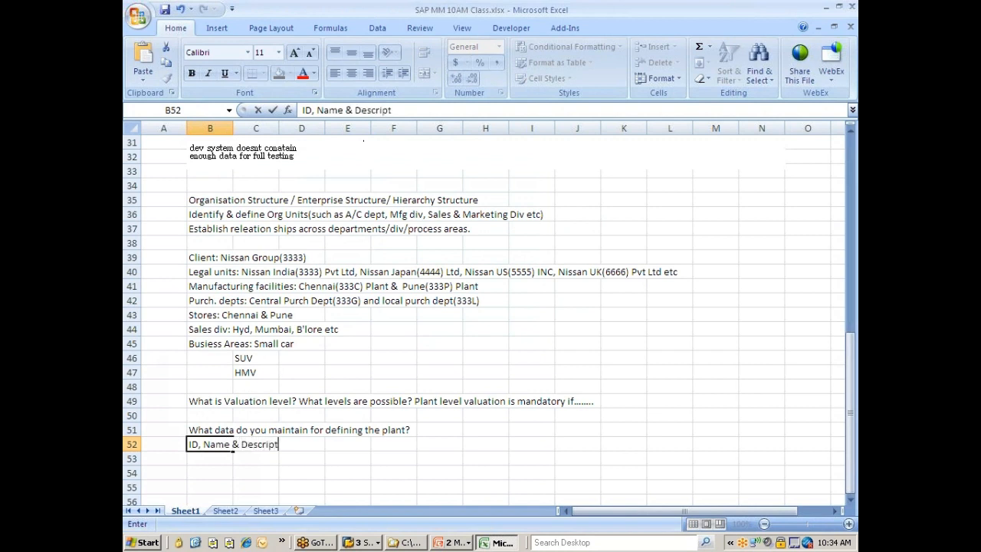
{"action": "type", "text": "ion"}
Extend the answer in cell B52 with ", Address, Tax jurisdiction code, Factory calendar"
{"action": "left_click", "coordinate": [231, 445]}
{"action": "key", "text": "End"}
{"action": "type", "text": ", Addre"}
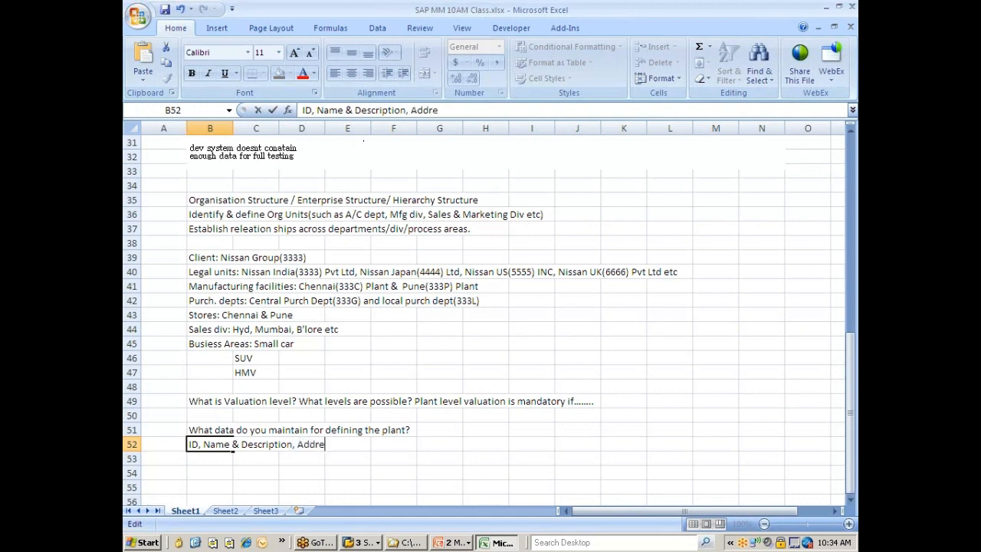
{"action": "type", "text": "ss, Tax juri"}
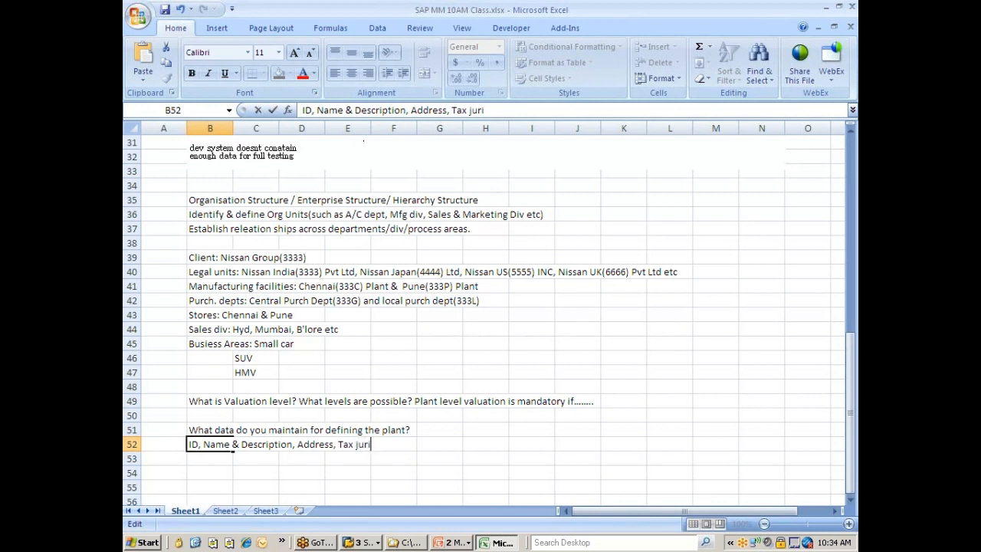
{"action": "type", "text": "sdiction code,"}
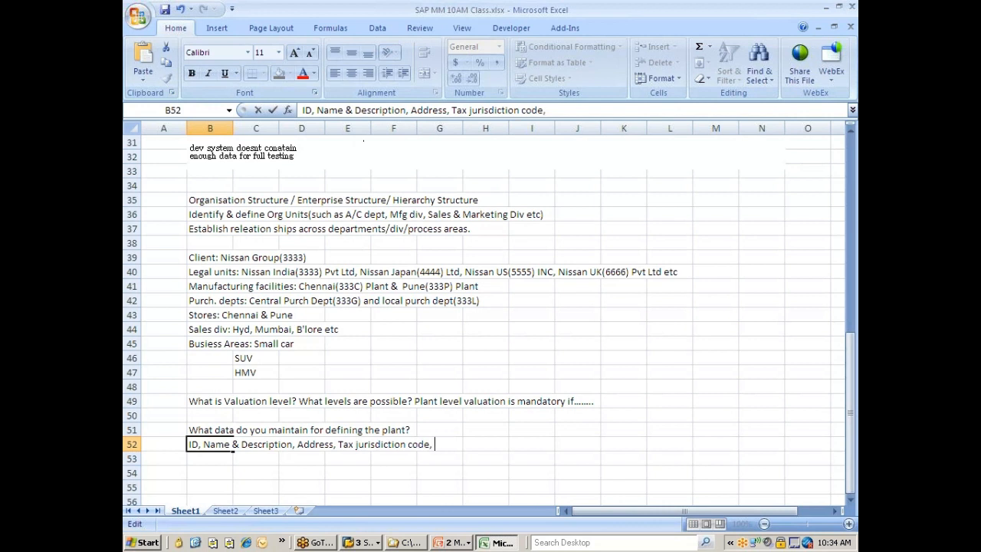
{"action": "type", "text": " Factory calenda"}
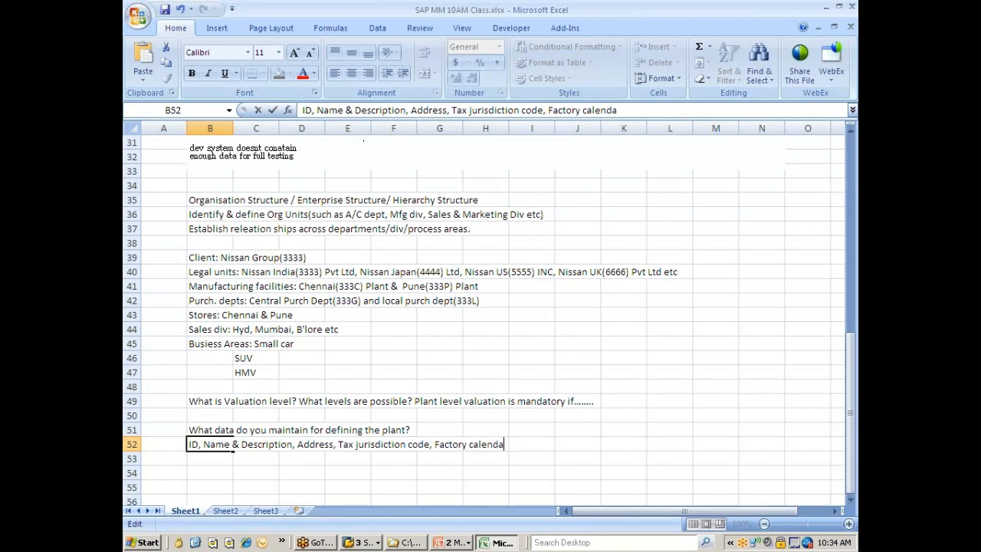
{"action": "type", "text": "r"}
Switch back to SAP, save plant 777C again and leave the plant maintenance for the list of plant activities
{"action": "key", "text": "alt+Tab"}
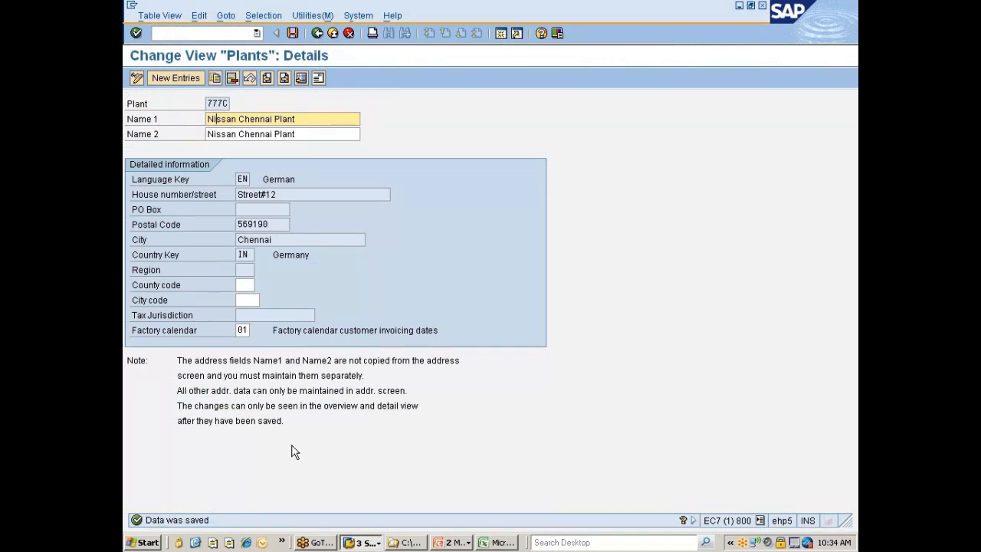
{"action": "key", "text": "F3"}
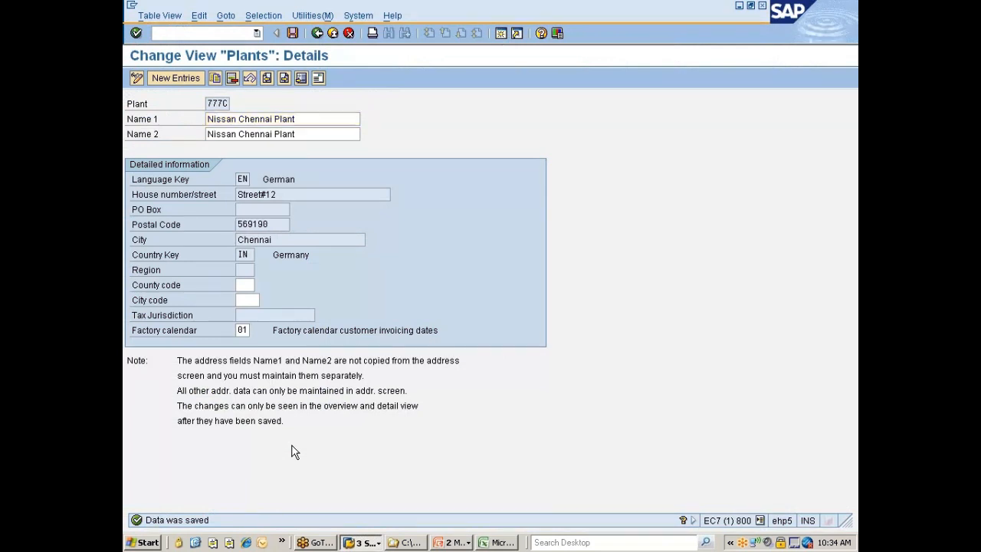
{"action": "left_click", "coordinate": [295, 31]}
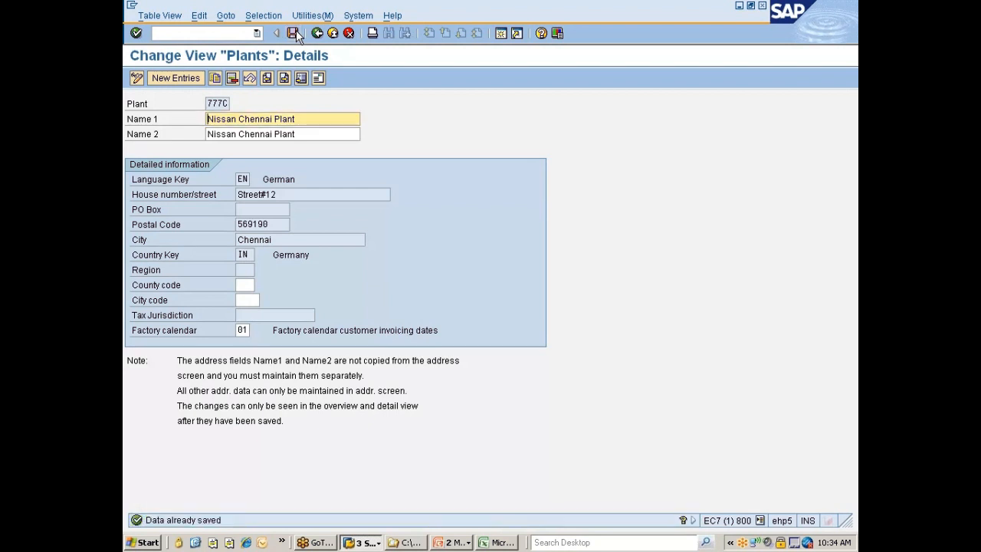
{"action": "left_click", "coordinate": [316, 34]}
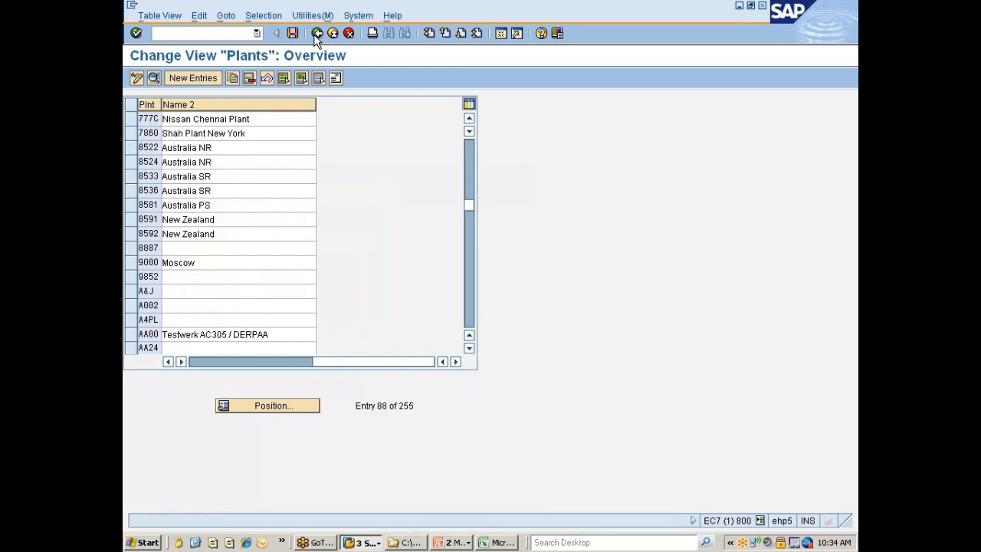
{"action": "left_click", "coordinate": [316, 33]}
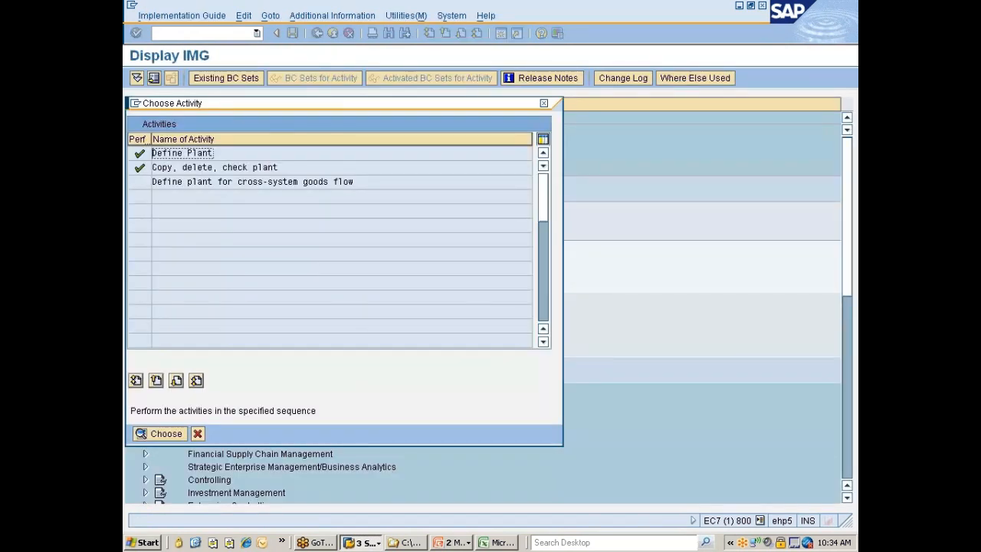
Open the Copy, delete, check plant activity and start copying a plant
{"action": "double_click", "coordinate": [205, 167]}
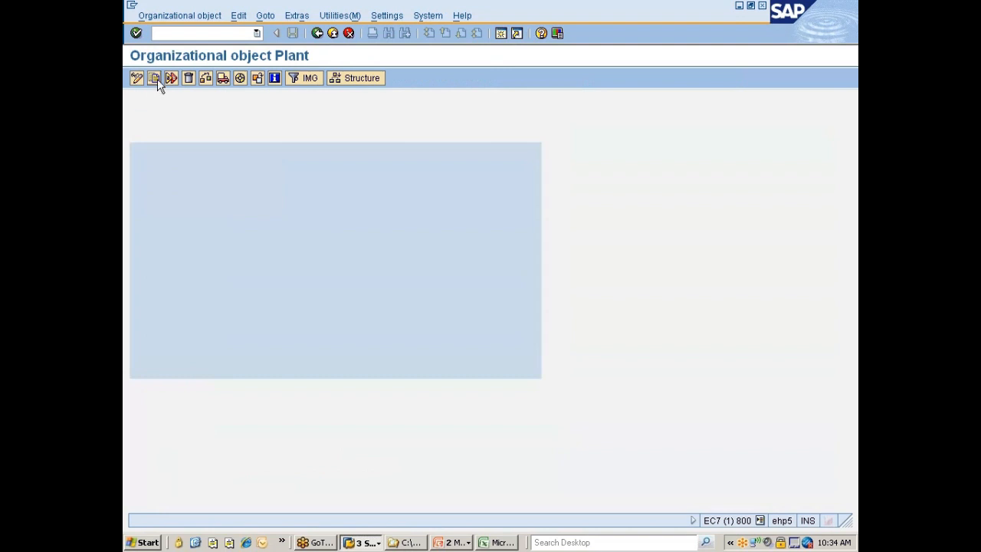
{"action": "left_click", "coordinate": [154, 78]}
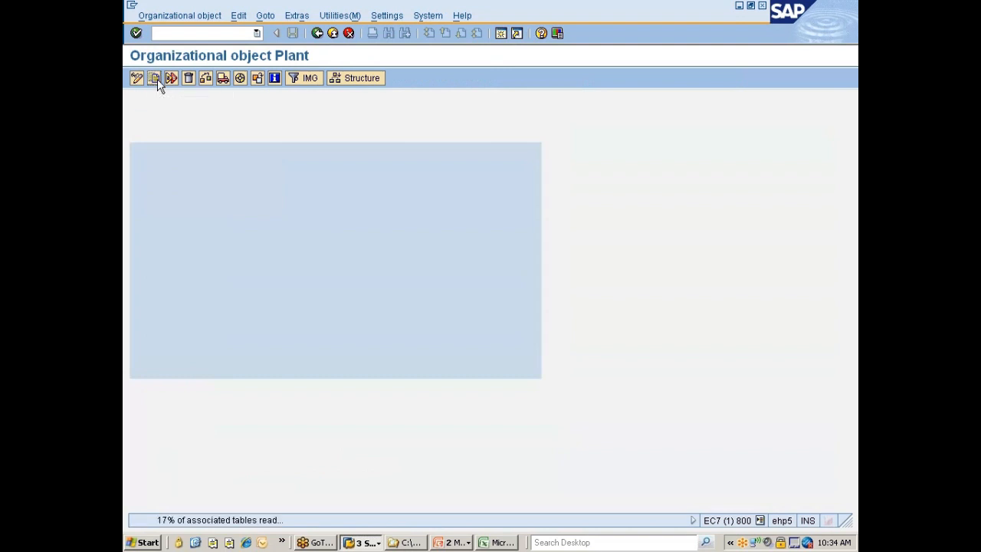
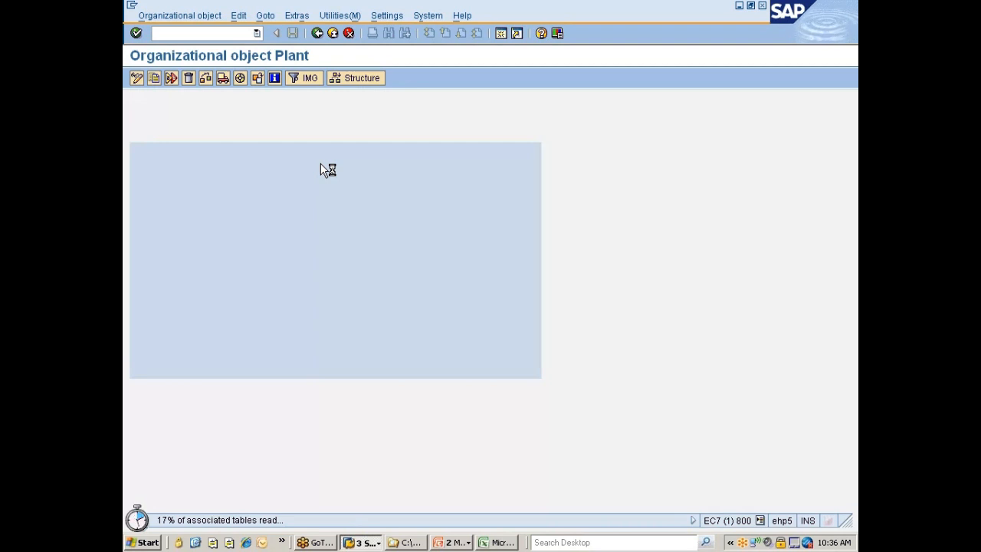
Switch to Outlook, search the inbox by the sender's surname and open the message "SAP New Company Code/Module Configuration for May 2012"
{"action": "left_click", "coordinate": [264, 542]}
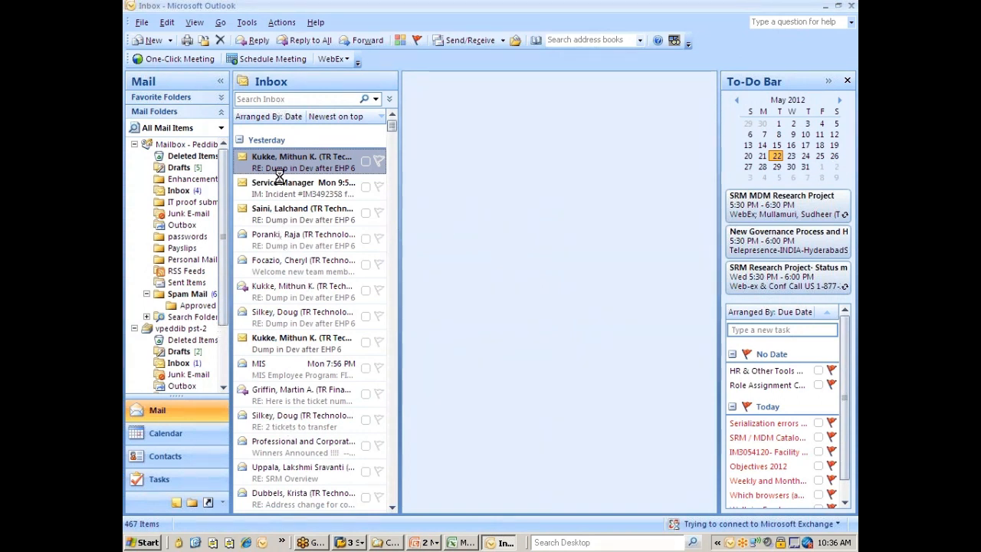
{"action": "left_click", "coordinate": [269, 102]}
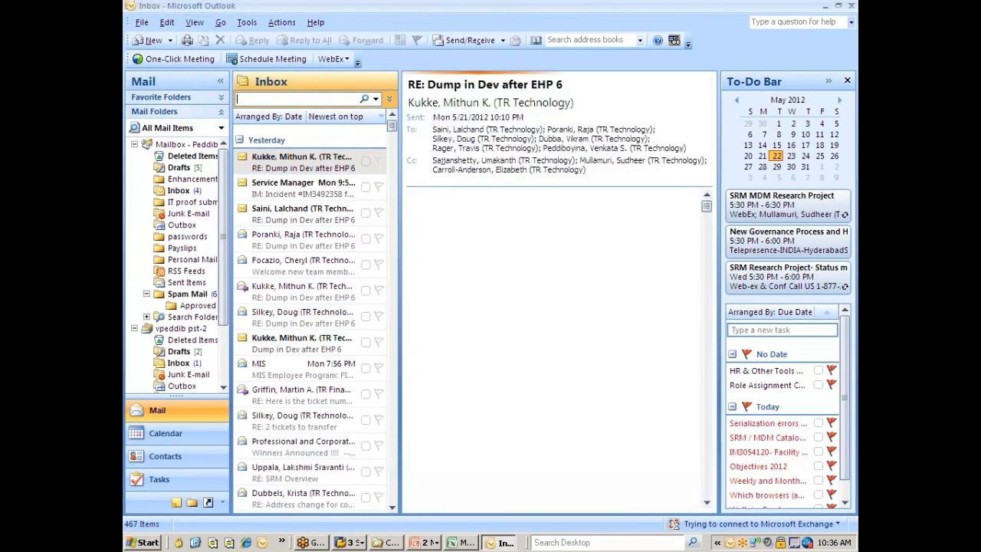
{"action": "type", "text": "poll"}
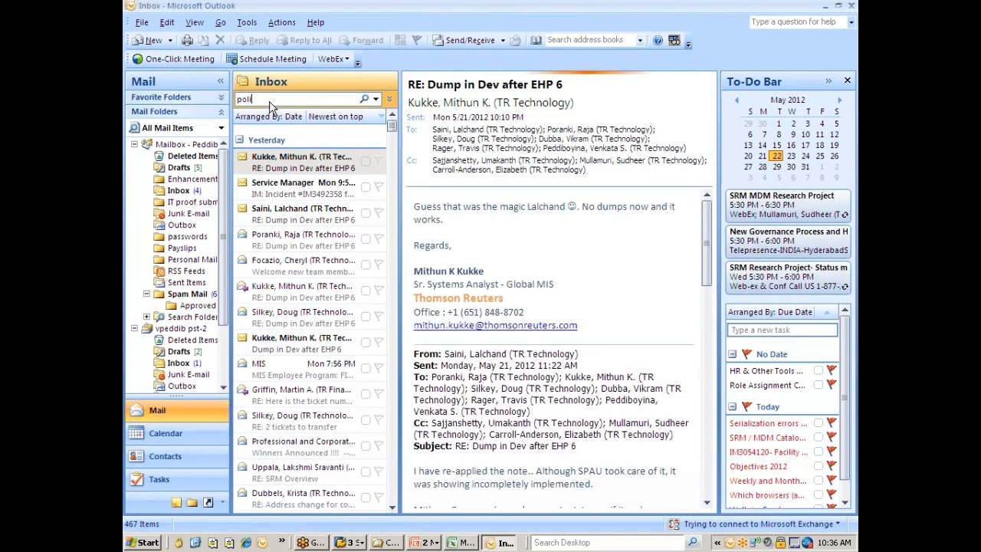
{"action": "key", "text": "BackSpace"}
{"action": "type", "text": "ineni"}
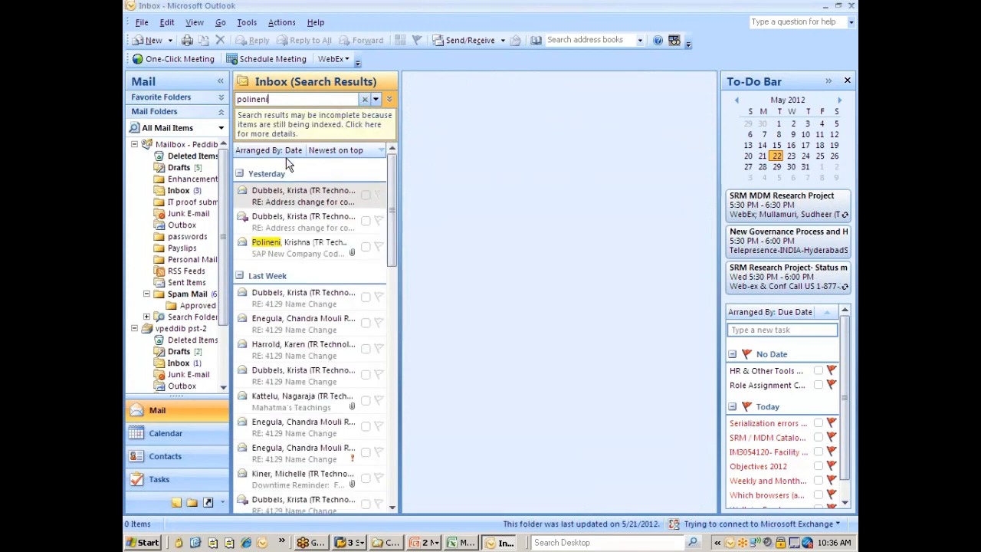
{"action": "left_click", "coordinate": [298, 246]}
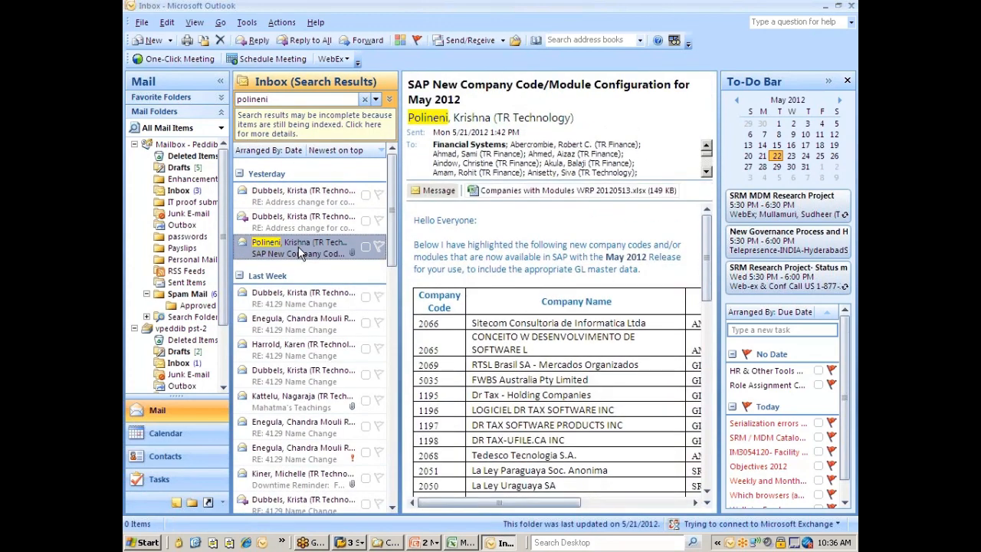
{"action": "double_click", "coordinate": [298, 246]}
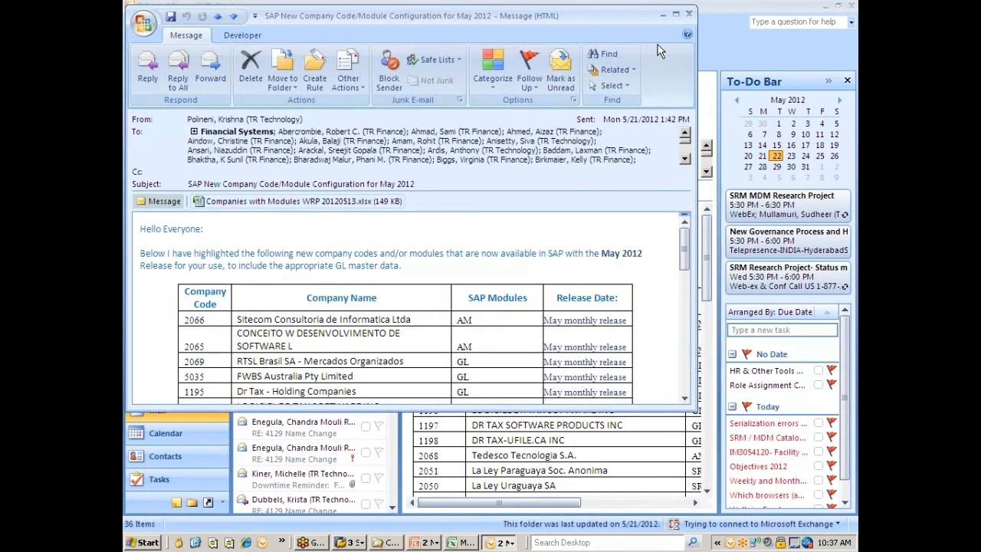
Examine the table of new company codes and SAP modules in the message, and close Outlook to return to SAP
{"action": "left_click_drag", "start_coordinate": [649, 36], "coordinate": [644, 28]}
{"action": "double_click", "coordinate": [644, 28]}
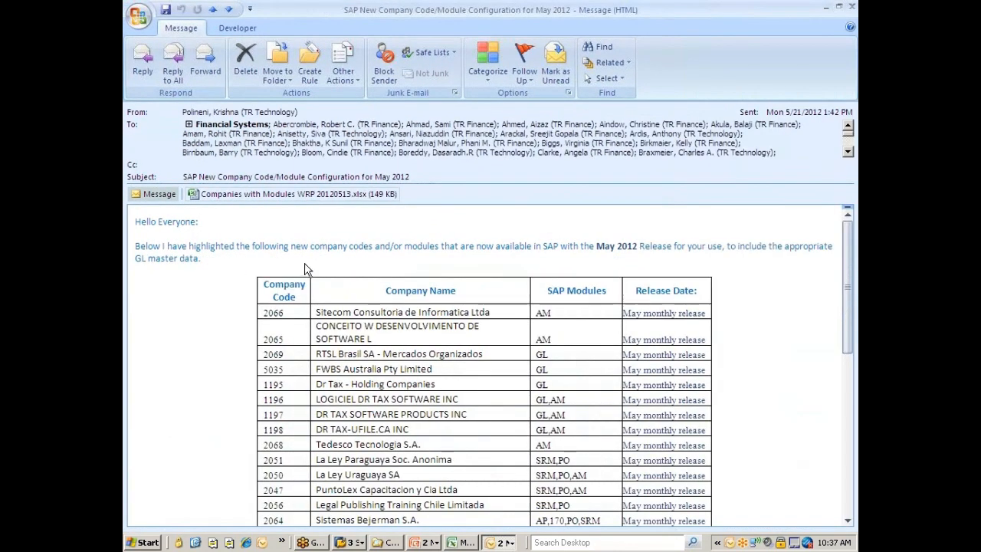
{"action": "scroll", "coordinate": [307, 326], "scroll_direction": "down", "scroll_amount": 1}
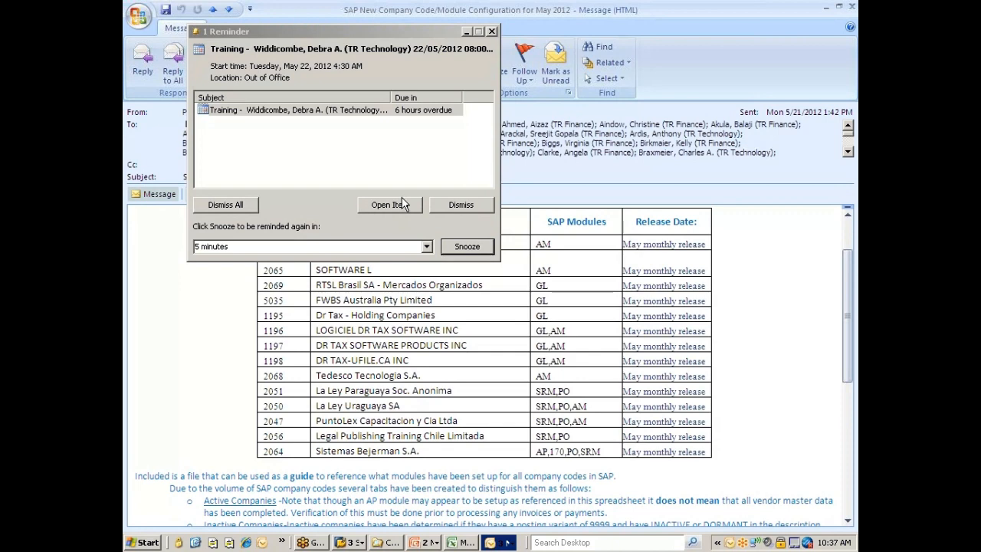
{"action": "left_click", "coordinate": [491, 32]}
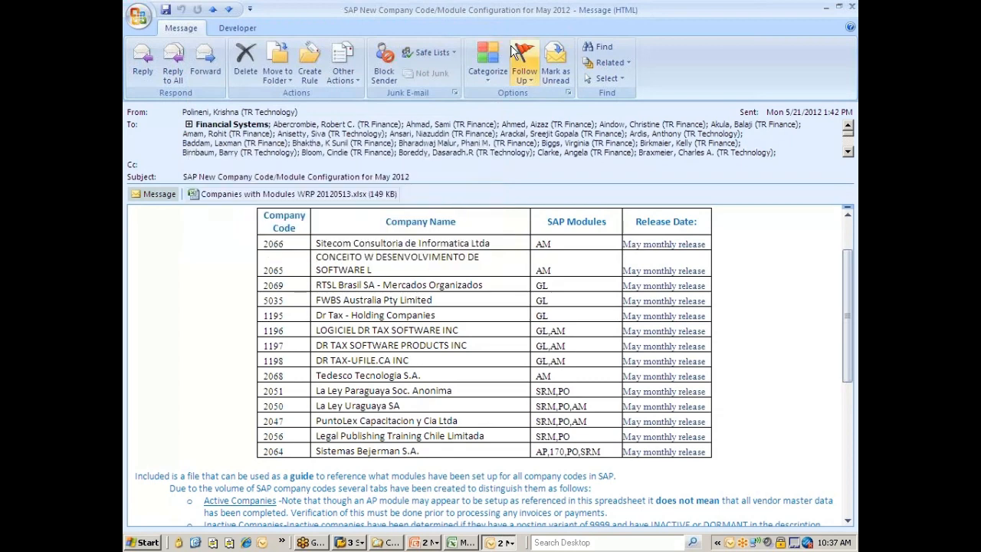
{"action": "left_click", "coordinate": [851, 6]}
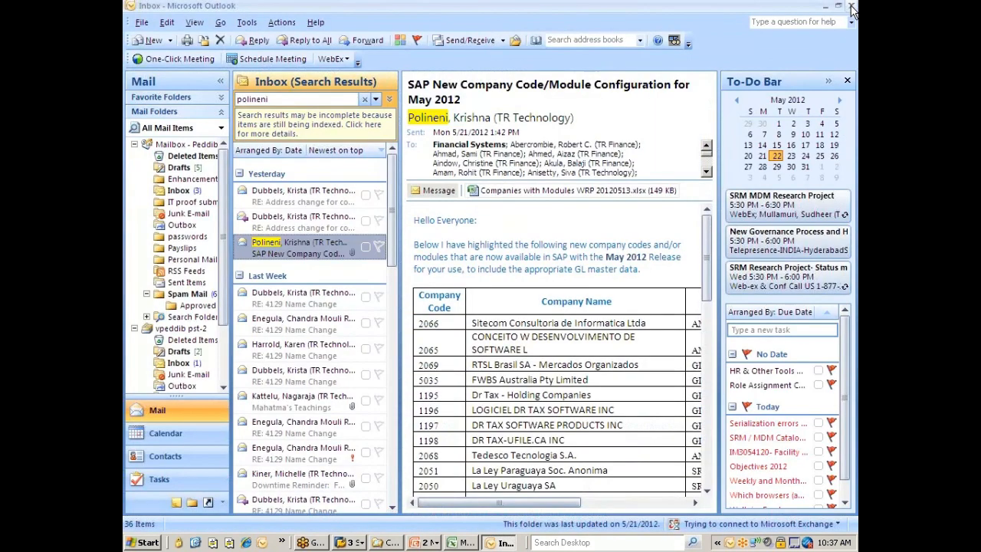
{"action": "left_click", "coordinate": [363, 100]}
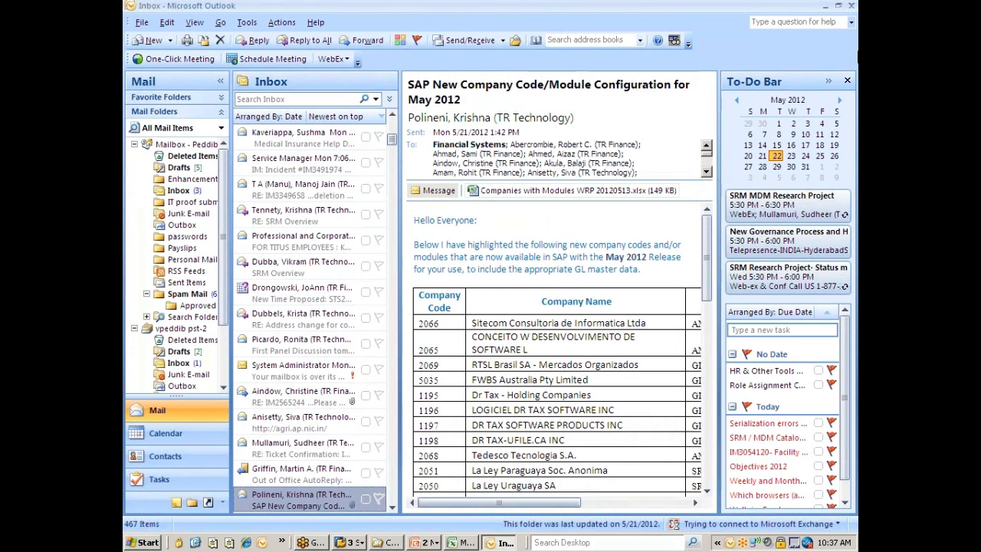
{"action": "left_click", "coordinate": [850, 6]}
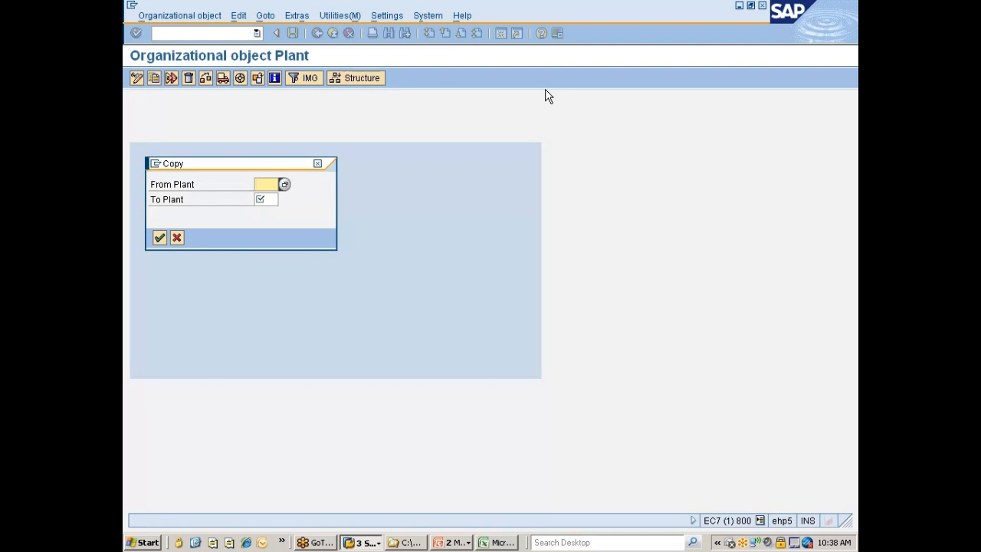
Copy plant 777C to a new plant 777P
{"action": "type", "text": "777"}
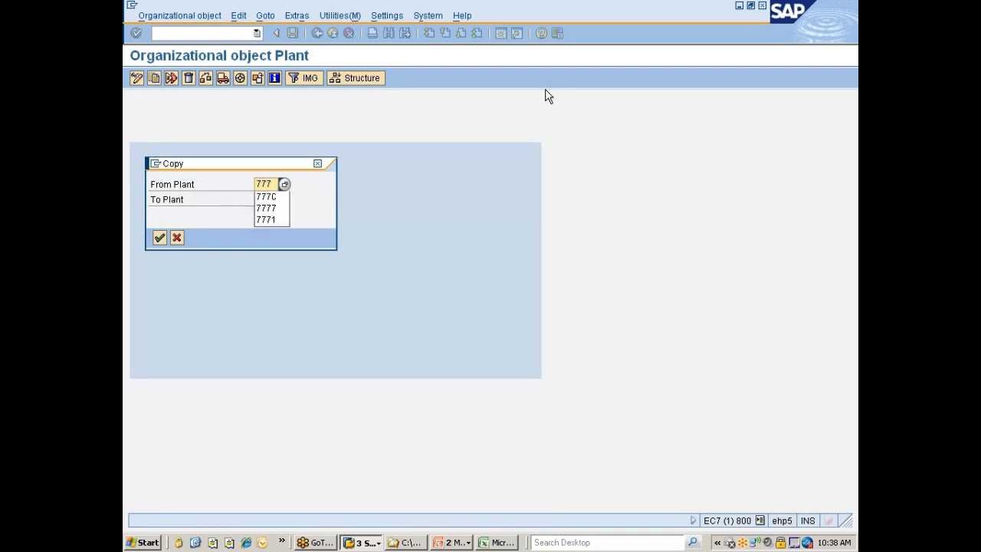
{"action": "type", "text": "C"}
{"action": "key", "text": "Tab"}
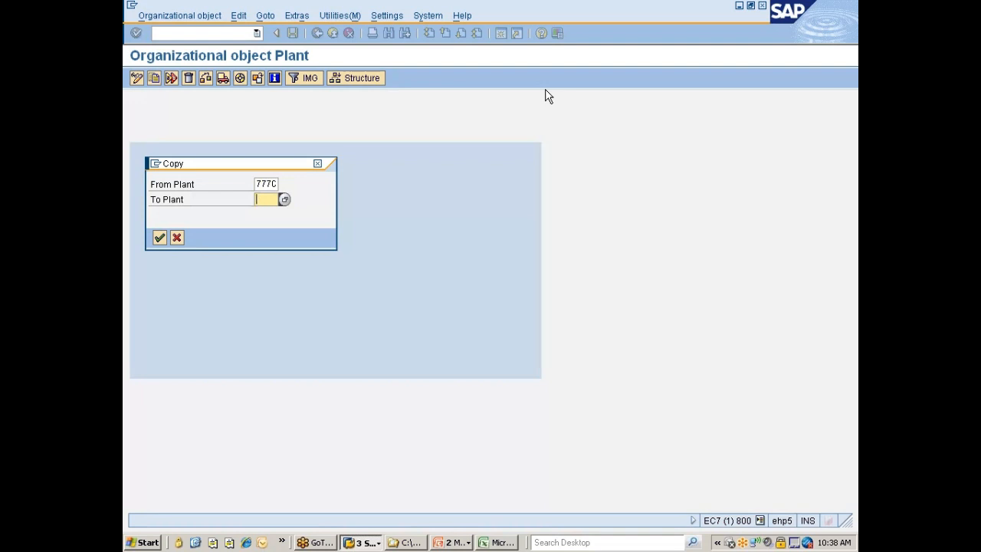
{"action": "type", "text": "777"}
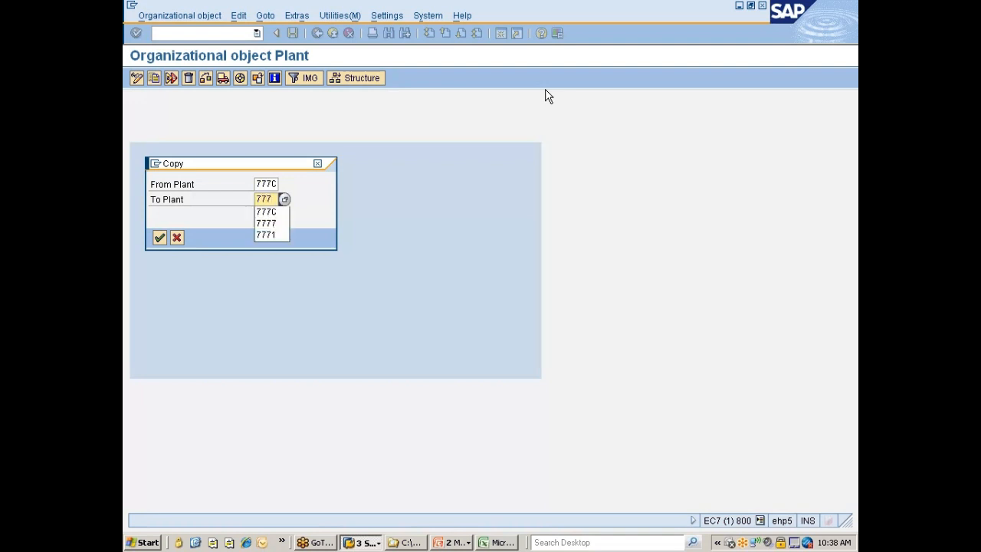
{"action": "type", "text": "P"}
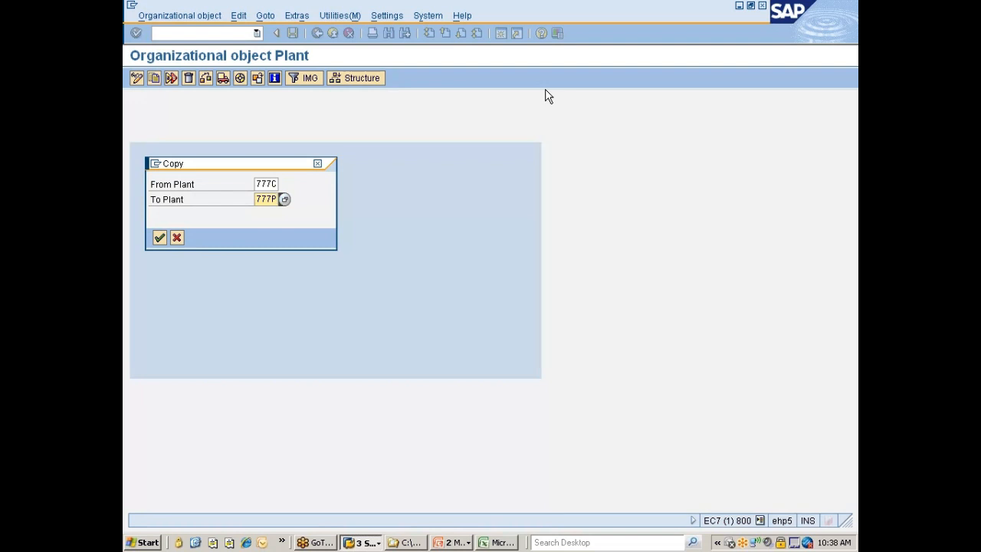
{"action": "key", "text": "Return"}
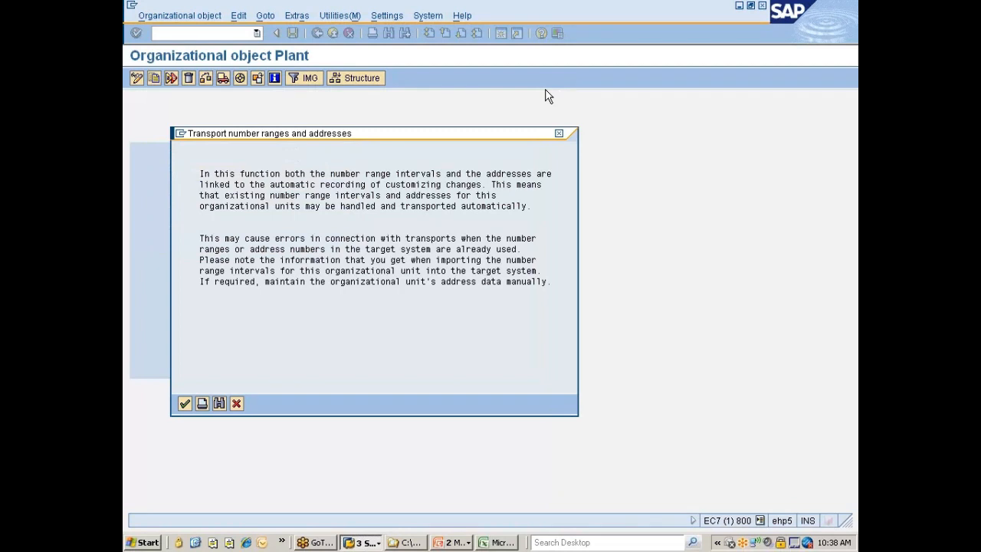
Complete the plant copy without transporting number ranges, using the "Nissan changes" customizing request, and check the completed activities
{"action": "key", "text": "Return"}
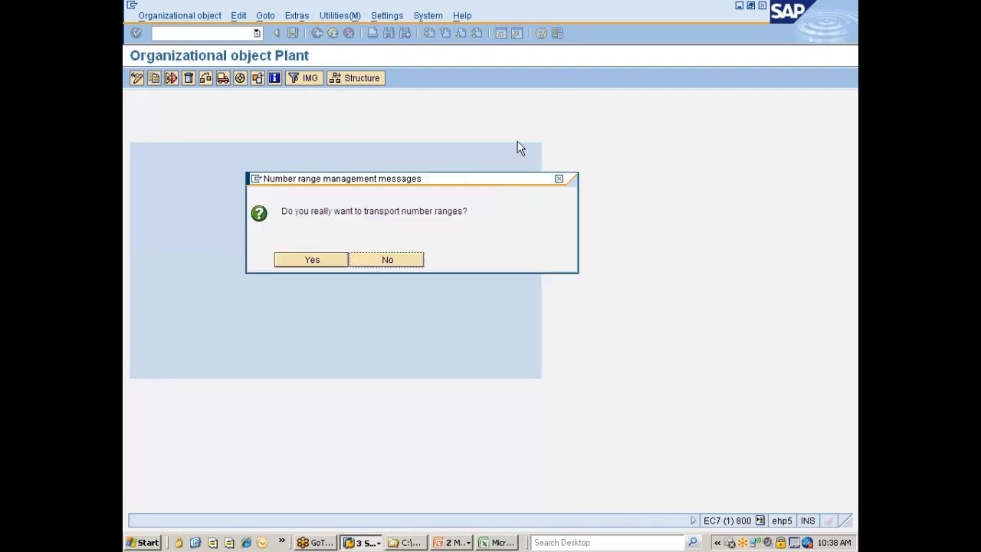
{"action": "left_click", "coordinate": [396, 258]}
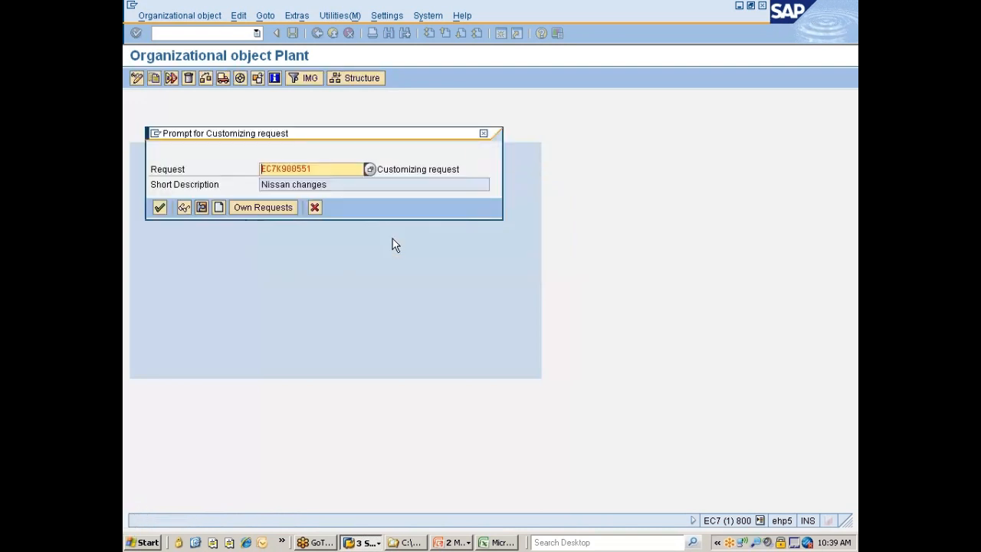
{"action": "left_click", "coordinate": [160, 207]}
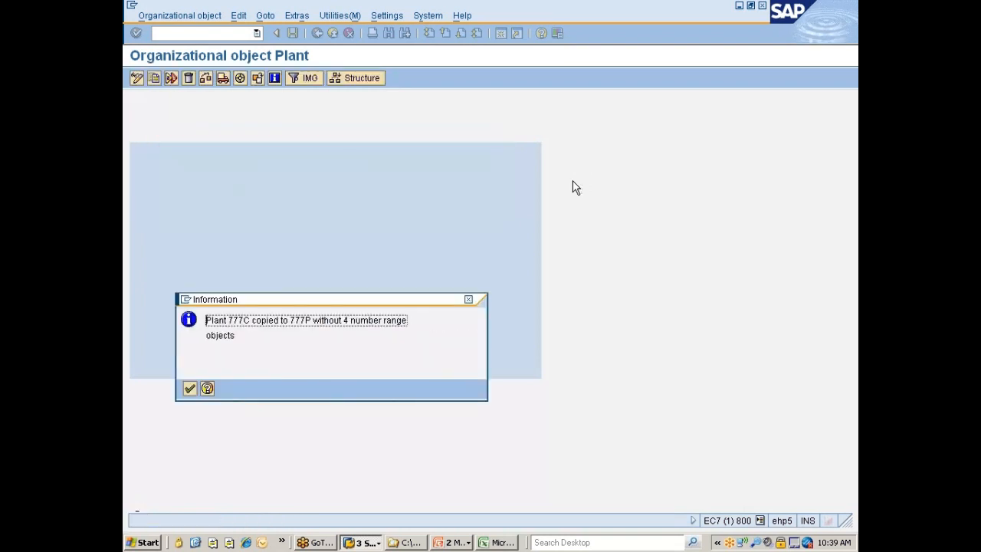
{"action": "key", "text": "Return"}
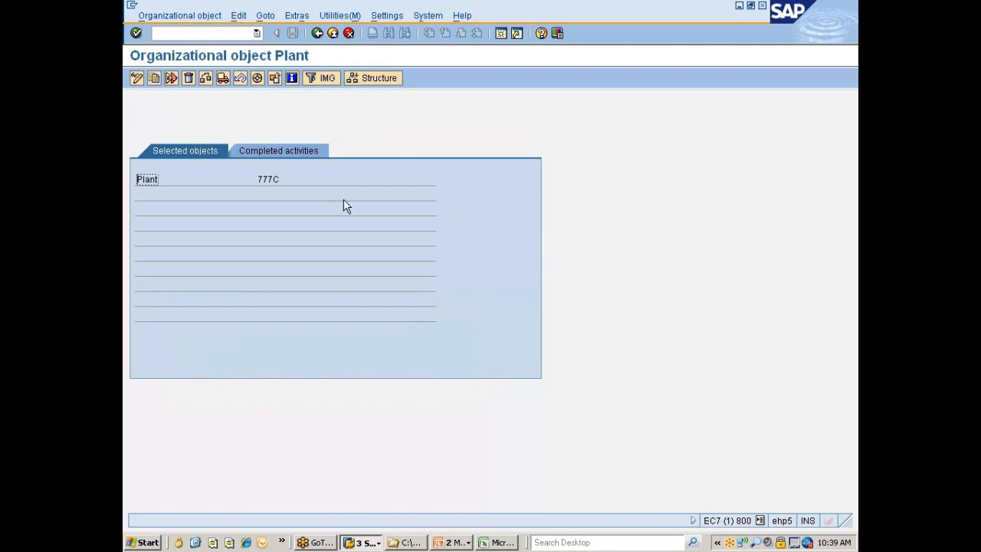
{"action": "left_click", "coordinate": [302, 153]}
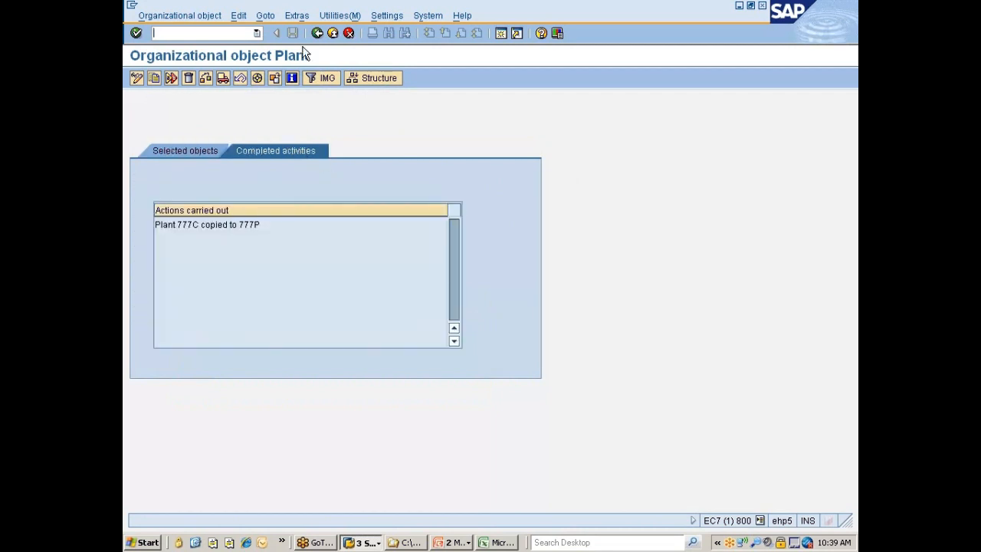
Return to the list of plant activities, open Define Plant and position the overview on plant 777P
{"action": "left_click", "coordinate": [329, 34]}
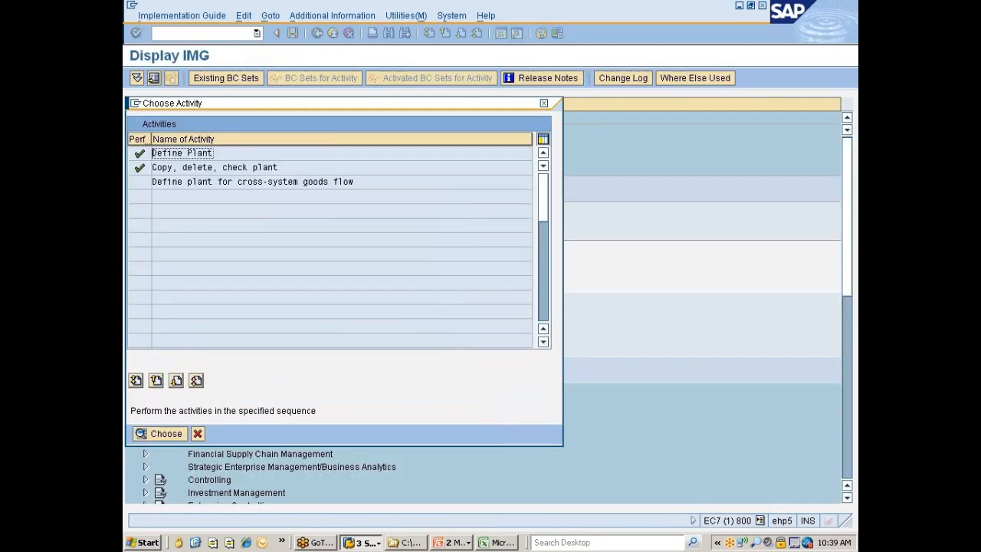
{"action": "double_click", "coordinate": [189, 153]}
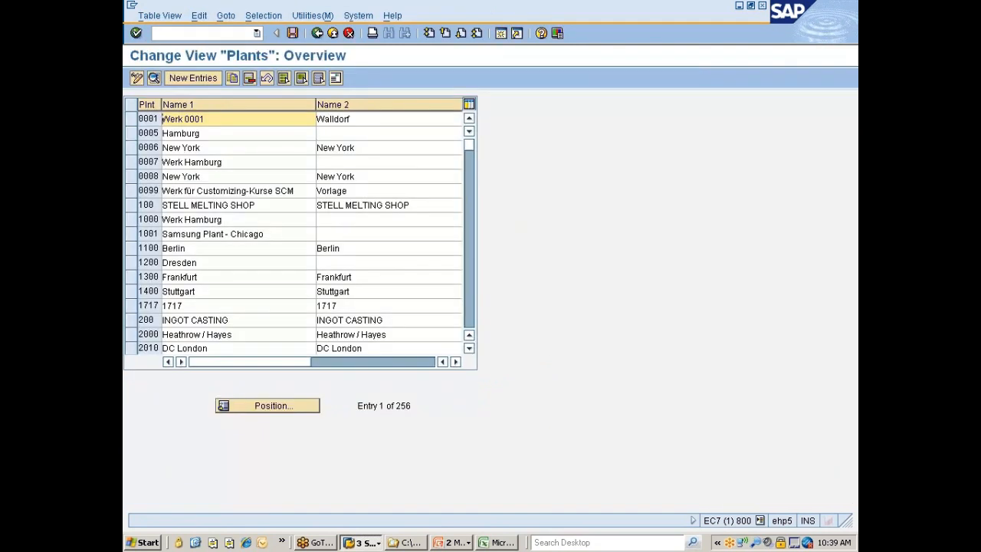
{"action": "left_click", "coordinate": [269, 410]}
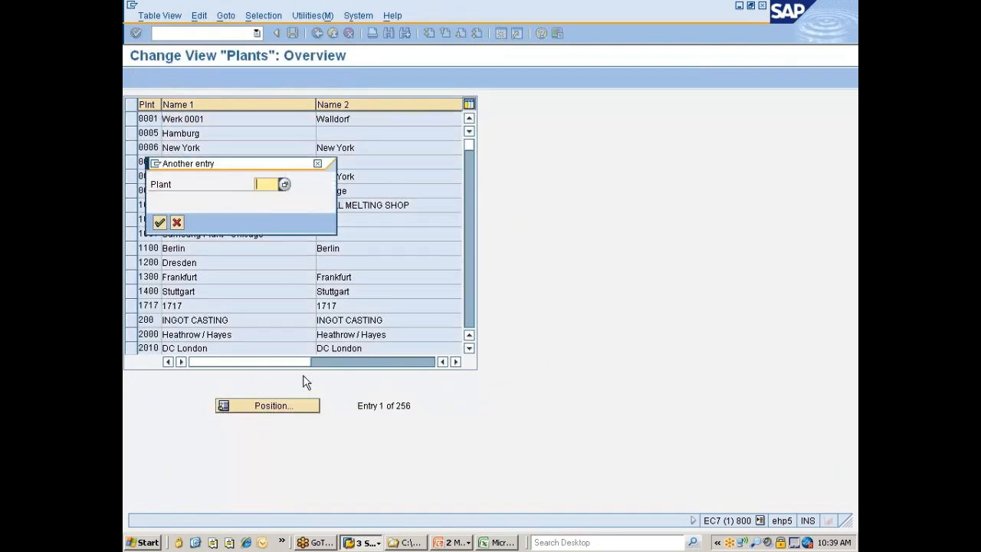
{"action": "type", "text": "777P"}
{"action": "key", "text": "Return"}
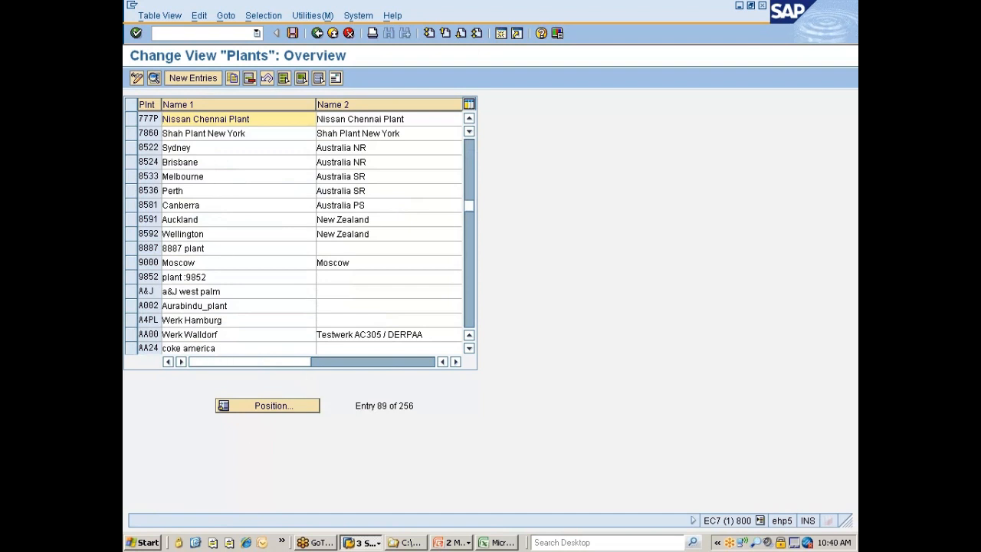
Set Name 1 and Name 2 of plant 777P to "Nissan Pune Plant"
{"action": "double_click", "coordinate": [193, 119]}
{"action": "type", "text": "P"}
{"action": "type", "text": "e"}
{"action": "double_click", "coordinate": [357, 121]}
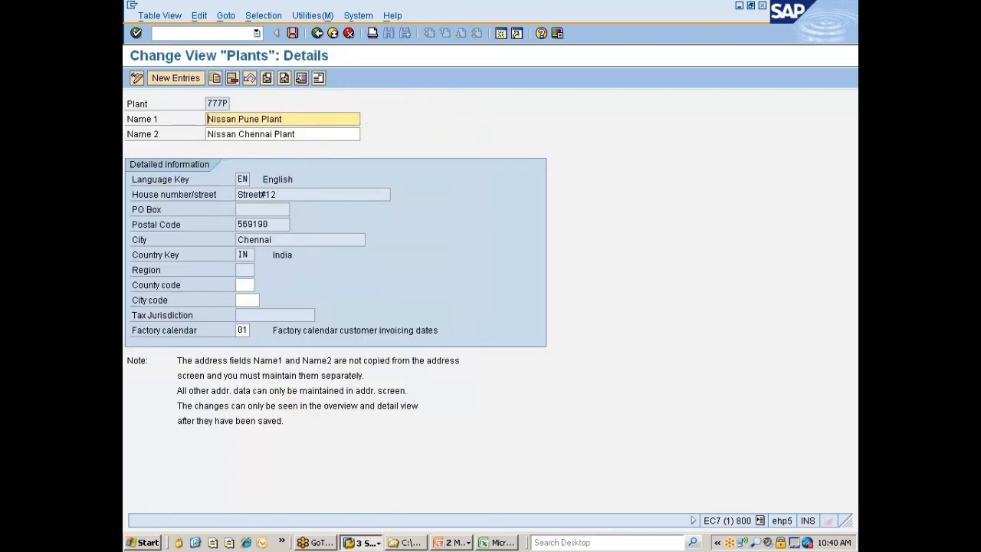
{"action": "double_click", "coordinate": [253, 135]}
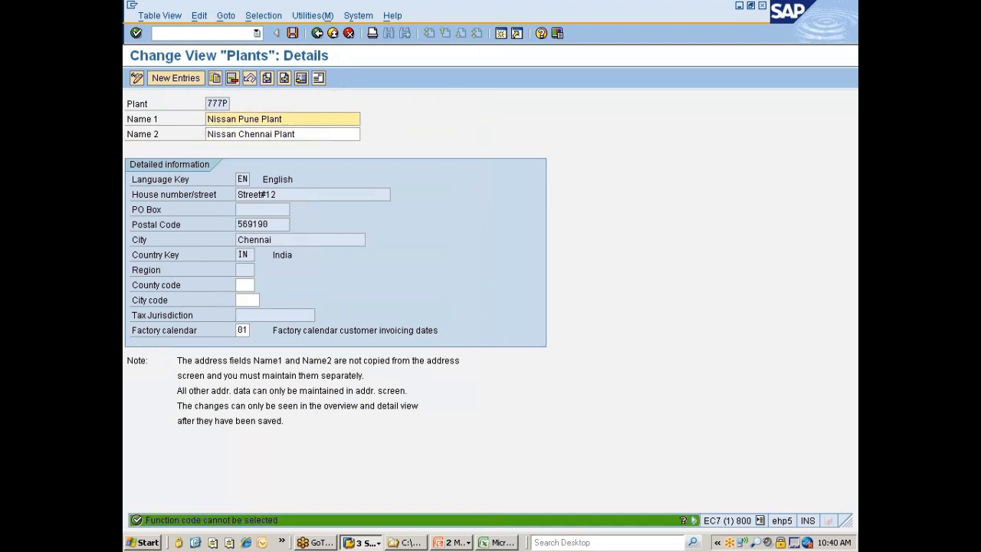
{"action": "left_click", "coordinate": [238, 134]}
{"action": "left_click_drag", "start_coordinate": [239, 134], "coordinate": [272, 134]}
{"action": "type", "text": "Pune"}
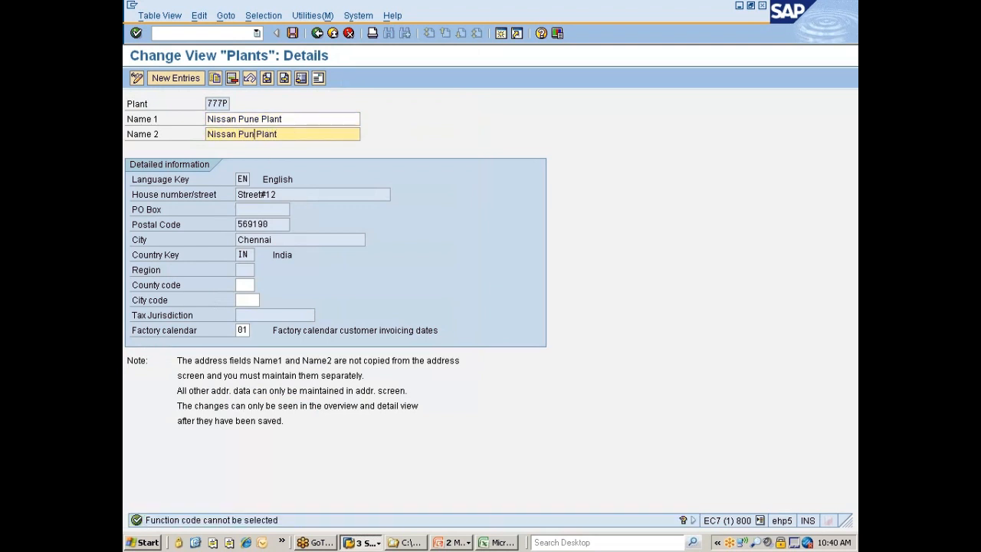
{"action": "key", "text": "ctrl+shift+Left"}
Open the address of plant 777P and set both name lines to "Nissan Pune Plant"
{"action": "left_click", "coordinate": [318, 78]}
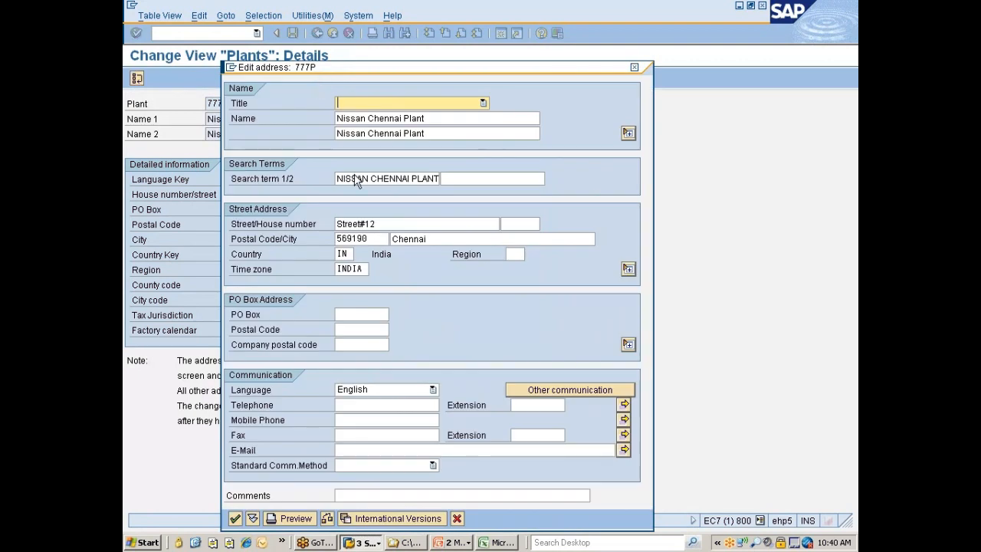
{"action": "left_click", "coordinate": [369, 118]}
{"action": "key", "text": "ctrl+shift+Right"}
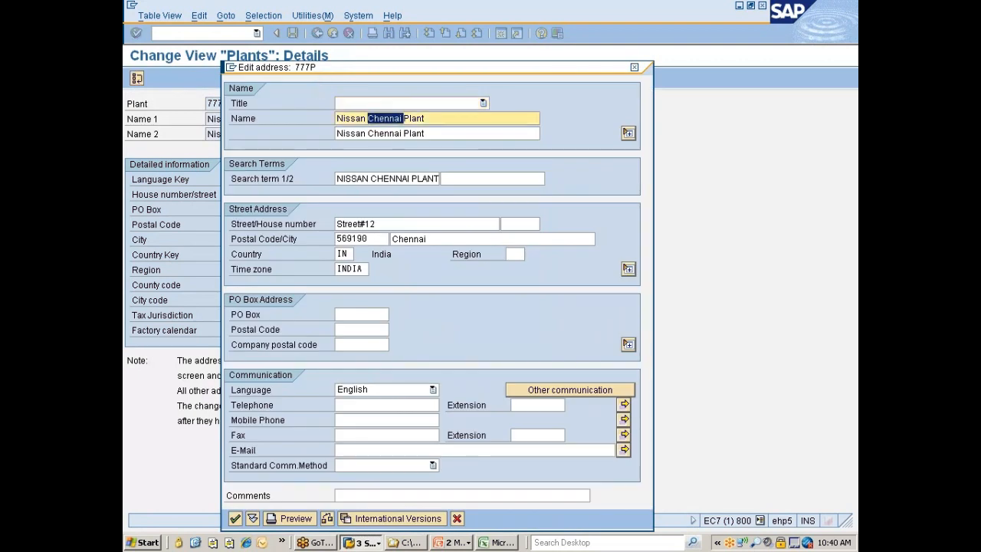
{"action": "type", "text": "Pune"}
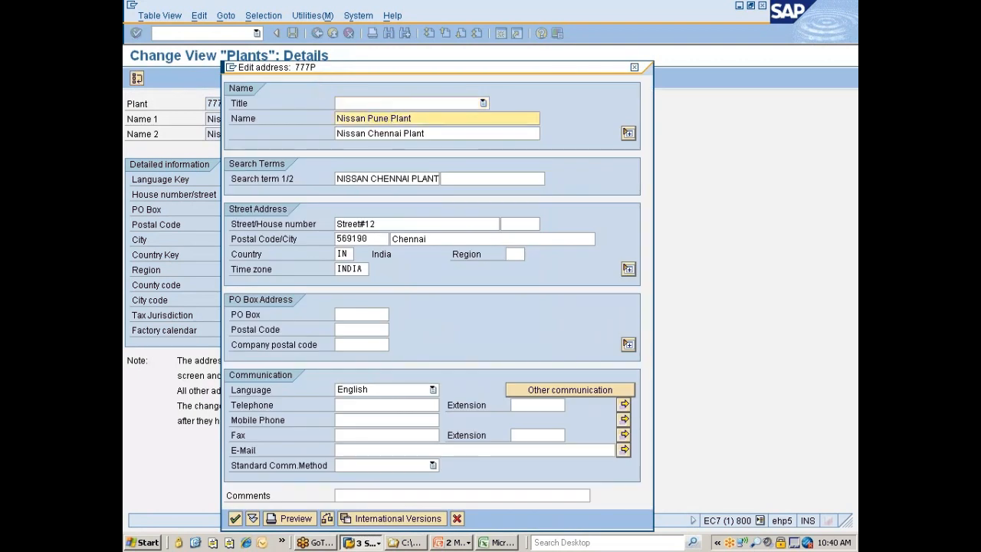
{"action": "key", "text": "Tab"}
{"action": "left_click", "coordinate": [369, 133]}
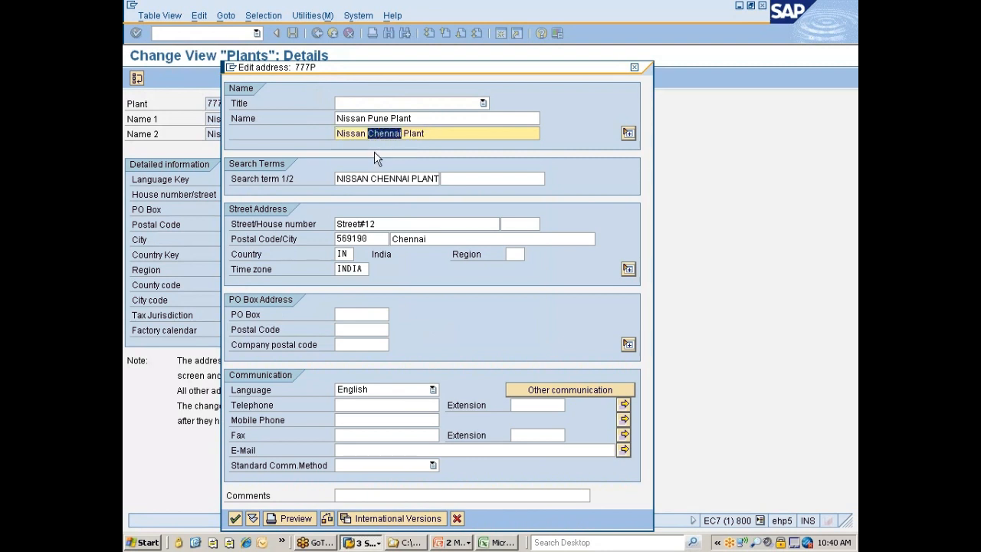
{"action": "type", "text": "Pune"}
Change the search term in plant 777P's address to "NISSAN Pune PLANT"
{"action": "left_click", "coordinate": [371, 178]}
{"action": "key", "text": "shift+Right"}
{"action": "key", "text": "shift+Right"}
{"action": "key", "text": "shift+Right"}
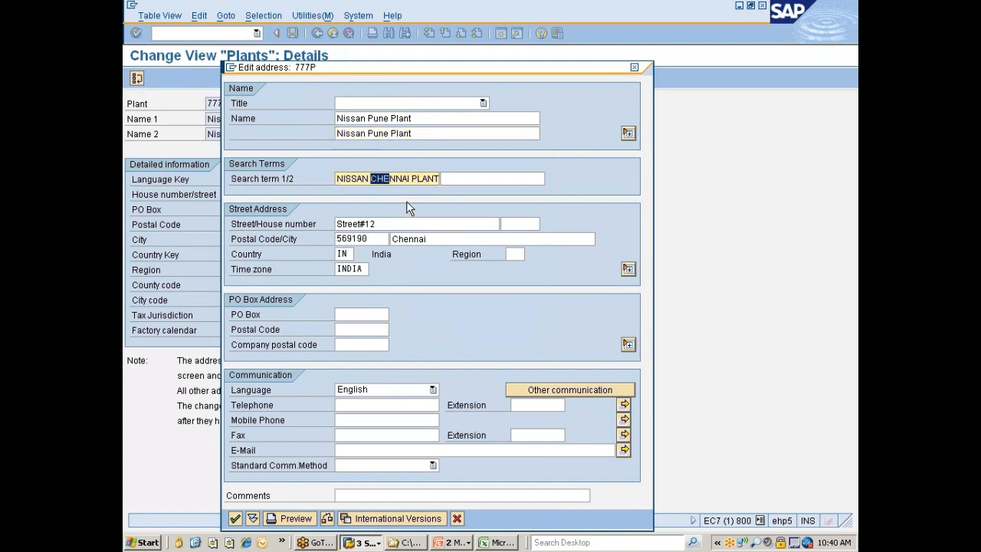
{"action": "type", "text": "Pune"}
Set the city of plant 777P's address to Pune, update the postal code and accept the address
{"action": "left_click", "coordinate": [393, 239]}
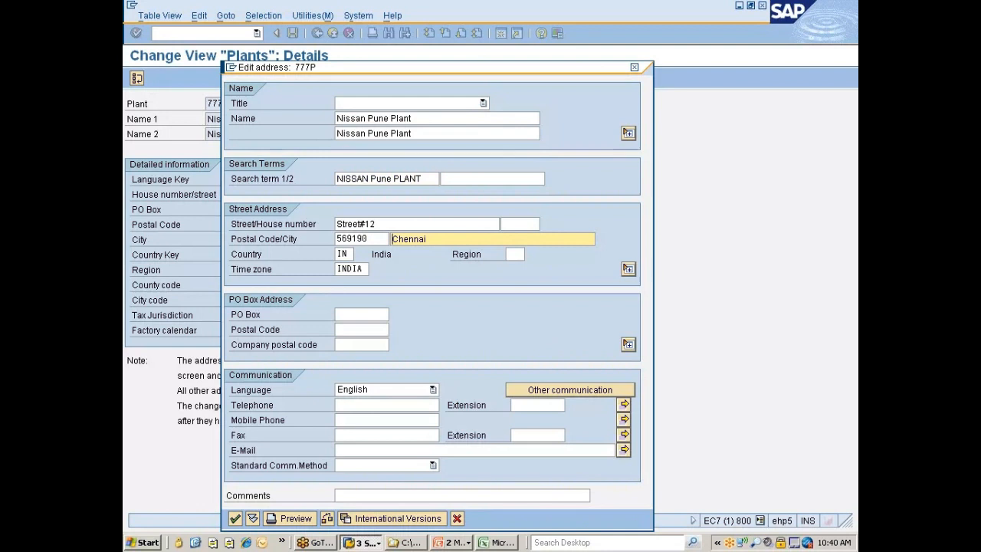
{"action": "key", "text": "shift+End"}
{"action": "type", "text": "Pune"}
{"action": "left_click", "coordinate": [338, 239]}
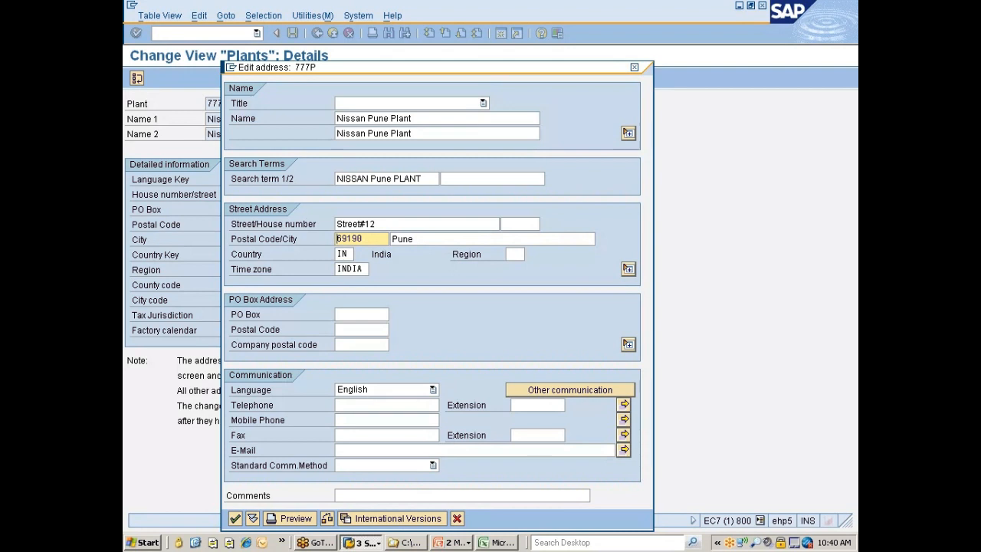
{"action": "key", "text": "Delete"}
{"action": "type", "text": "2"}
{"action": "left_click", "coordinate": [235, 519]}
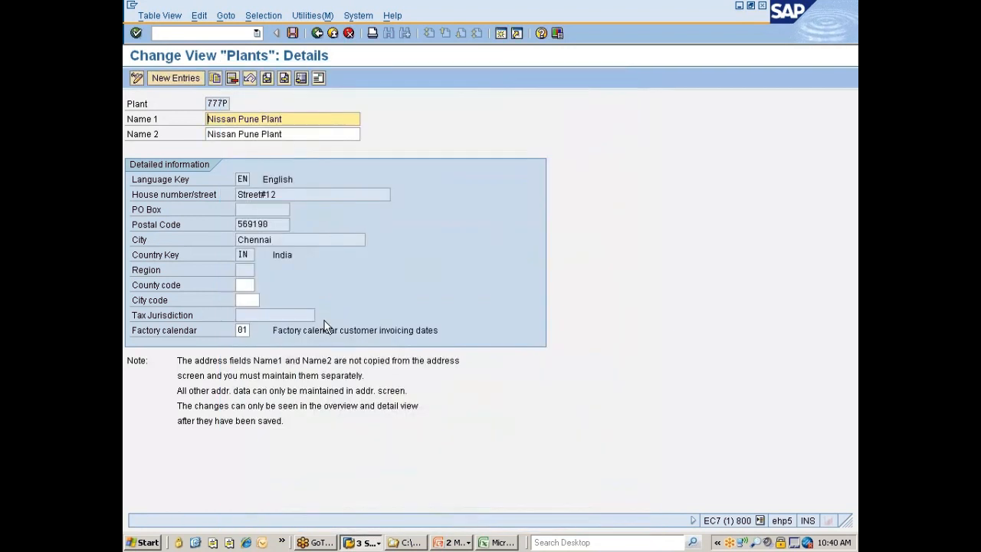
Save plant 777P under the "Nissan changes" customizing request and return to the list of plant activities
{"action": "left_click", "coordinate": [293, 32]}
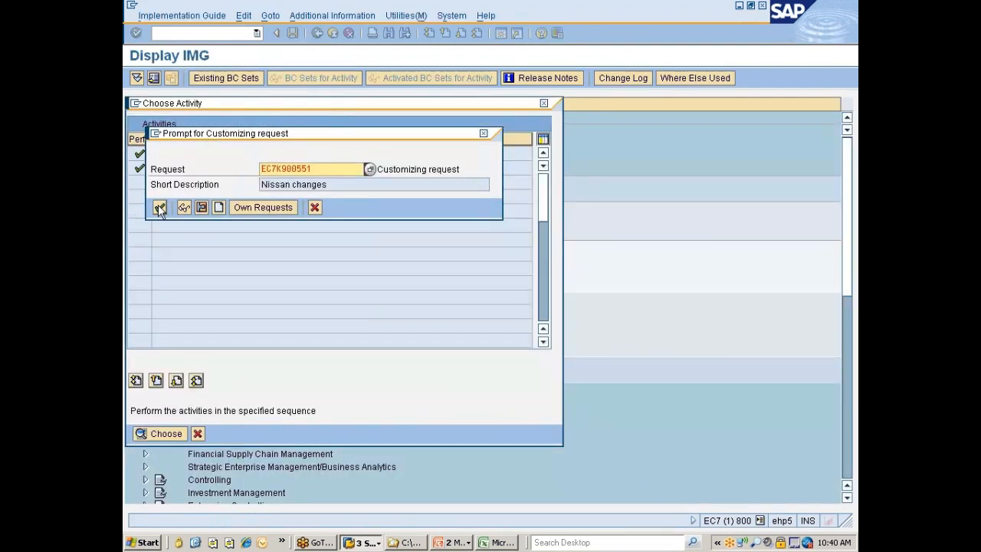
{"action": "left_click", "coordinate": [159, 207]}
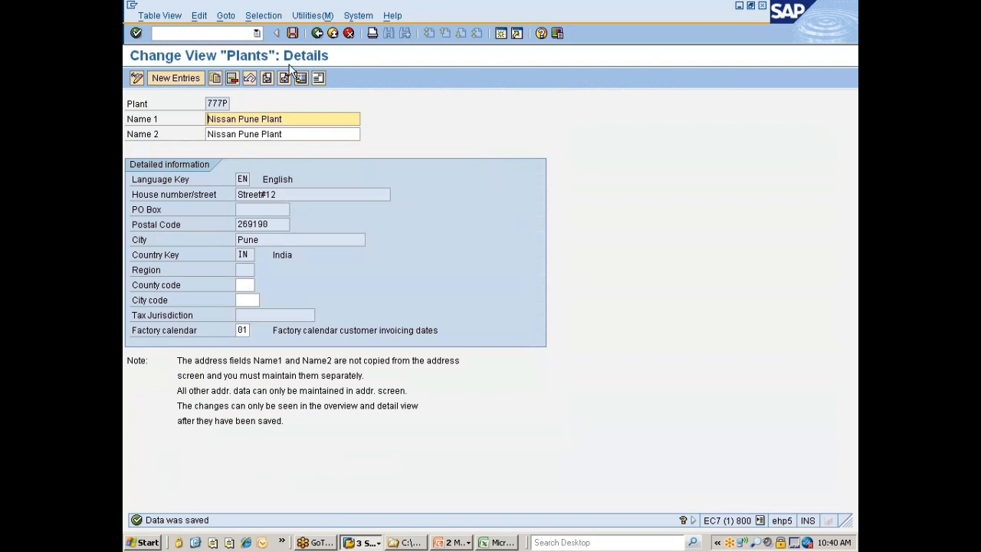
{"action": "left_click", "coordinate": [317, 32]}
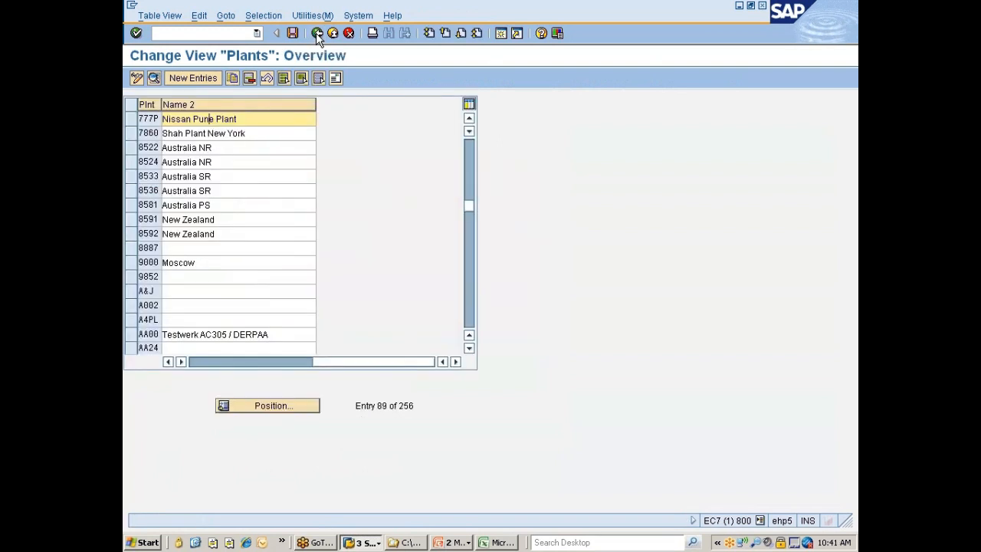
{"action": "left_click", "coordinate": [316, 33]}
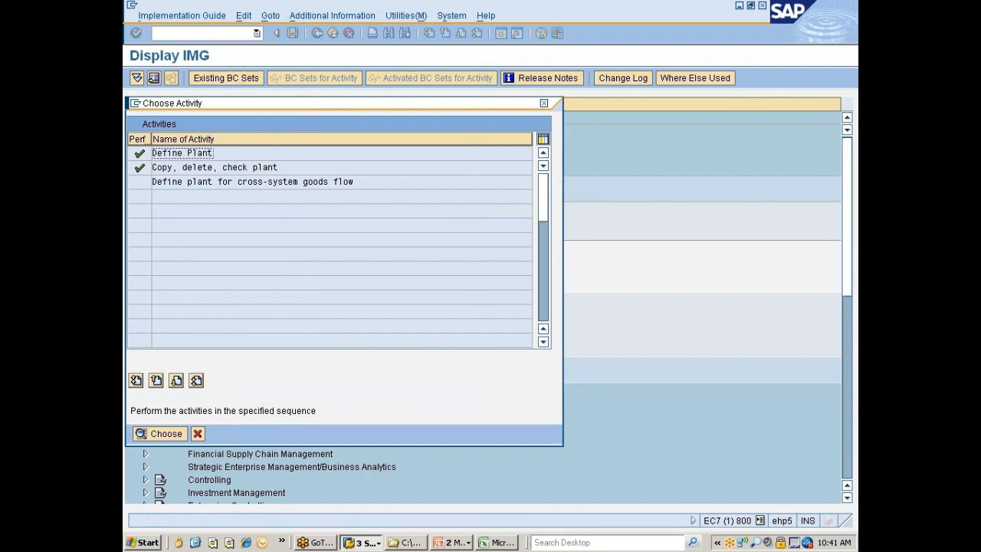
Open Define Plant and start a new entry with plant code 777Z
{"action": "double_click", "coordinate": [161, 153]}
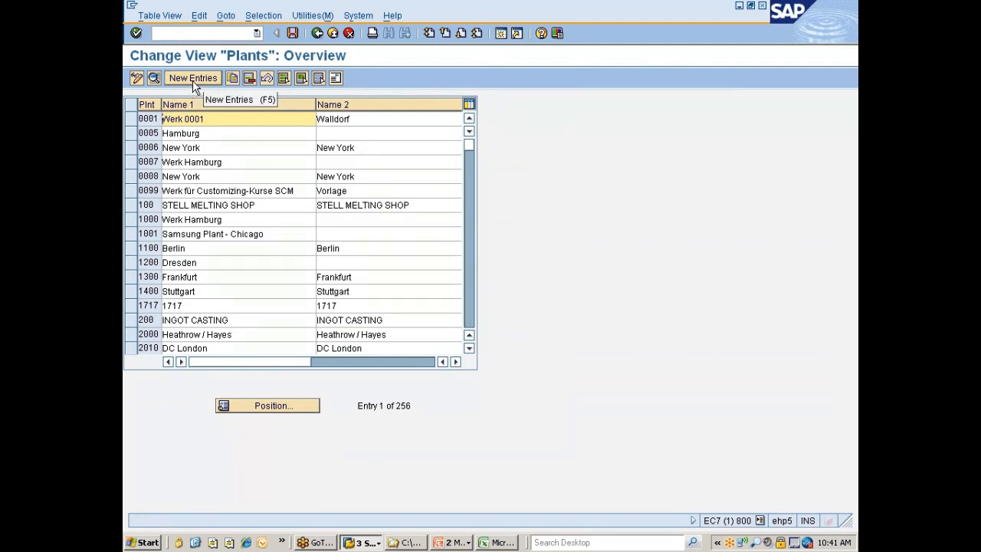
{"action": "left_click", "coordinate": [193, 82]}
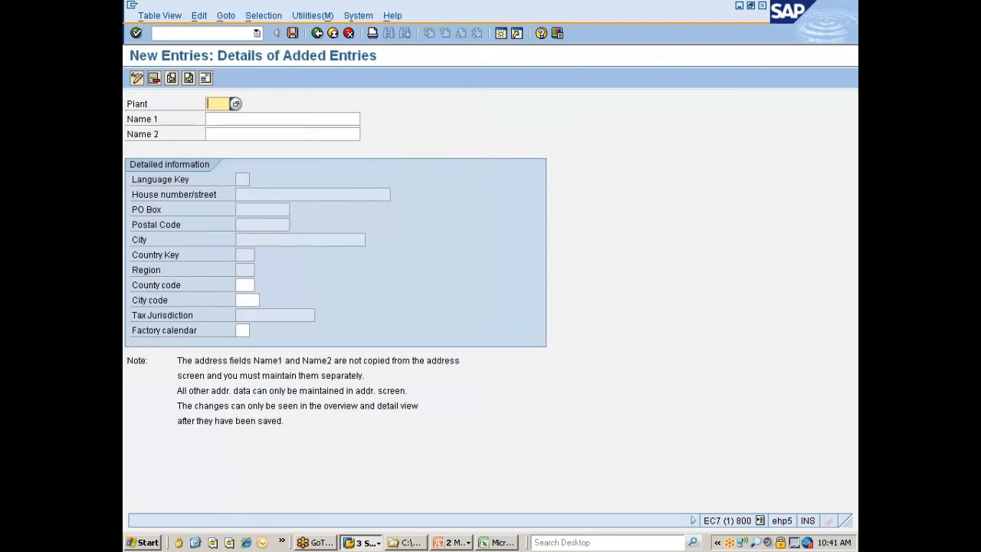
{"action": "type", "text": "777z"}
Enter "Nissan Test Plant" as both Name 1 and Name 2 of the new plant 777Z
{"action": "key", "text": "Tab"}
{"action": "key", "text": "Down"}
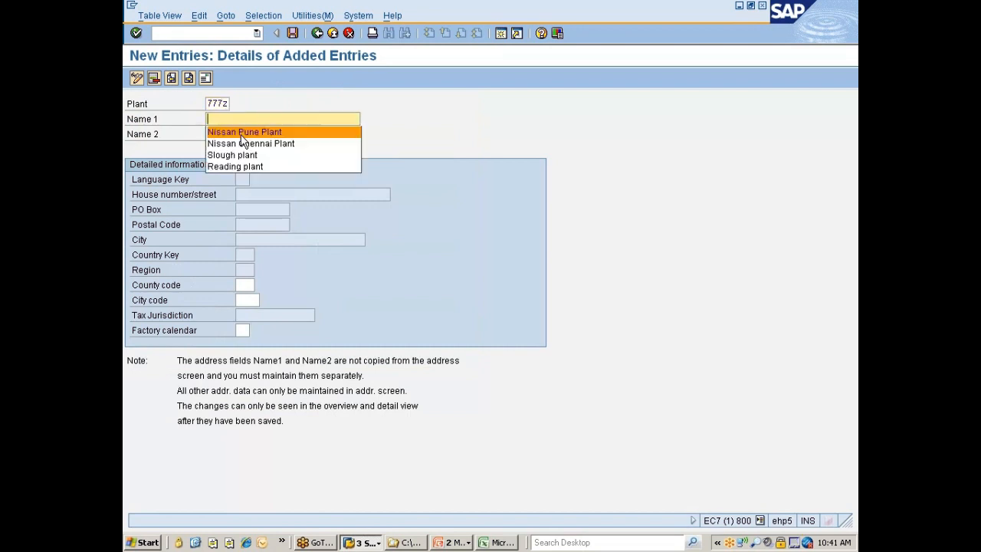
{"action": "left_click", "coordinate": [240, 132]}
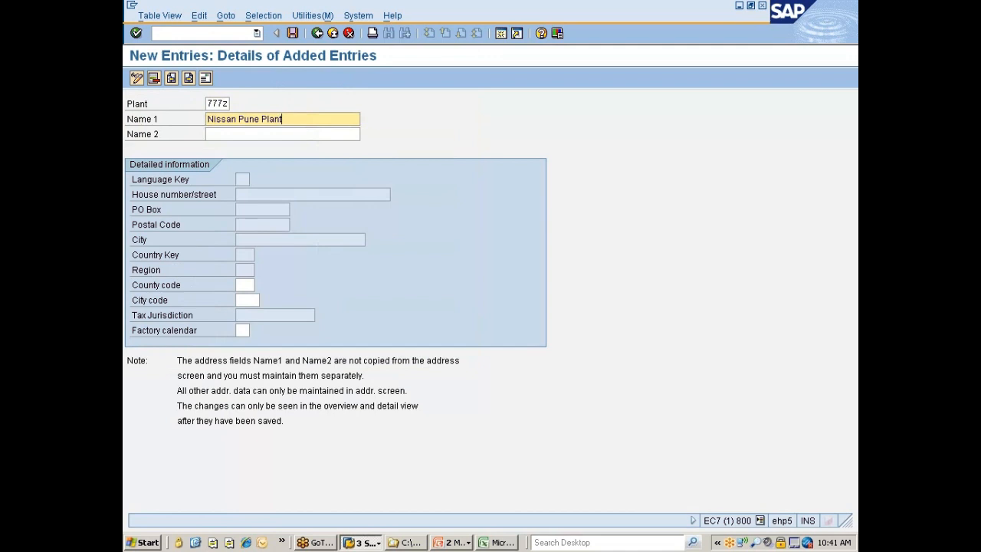
{"action": "left_click", "coordinate": [261, 119]}
{"action": "key", "text": "Left"}
{"action": "key", "text": "ctrl+shift+Left"}
{"action": "type", "text": "Test"}
{"action": "left_click_drag", "start_coordinate": [282, 119], "coordinate": [203, 120]}
{"action": "left_click", "coordinate": [206, 135]}
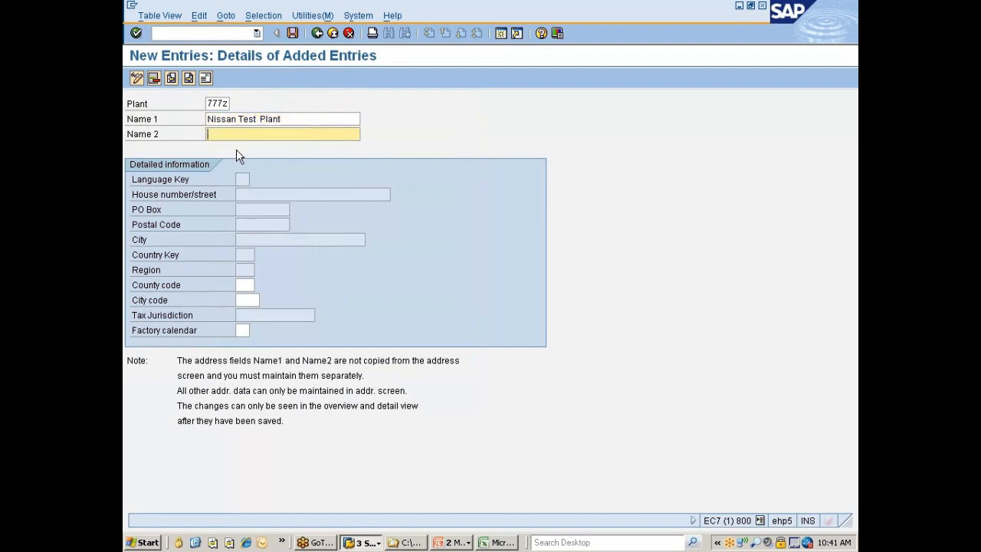
{"action": "type", "text": "Nissan Test Plant"}
{"action": "key", "text": "Return"}
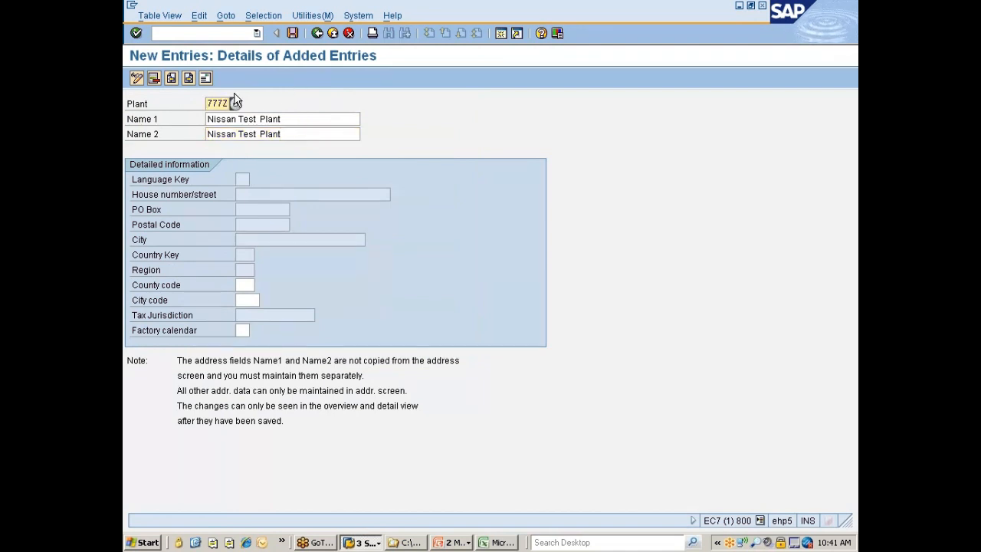
Open the address of plant 777Z and enter "Nissan Test Plant" in both name lines and the first search term, leaving the title blank
{"action": "left_click", "coordinate": [205, 78]}
{"action": "left_click", "coordinate": [390, 118]}
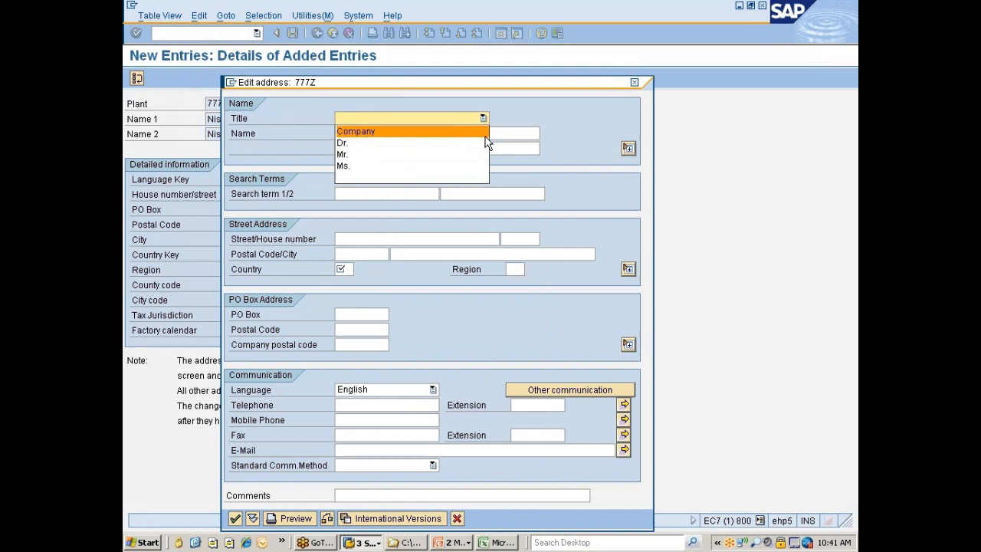
{"action": "left_click", "coordinate": [351, 176]}
{"action": "key", "text": "Tab"}
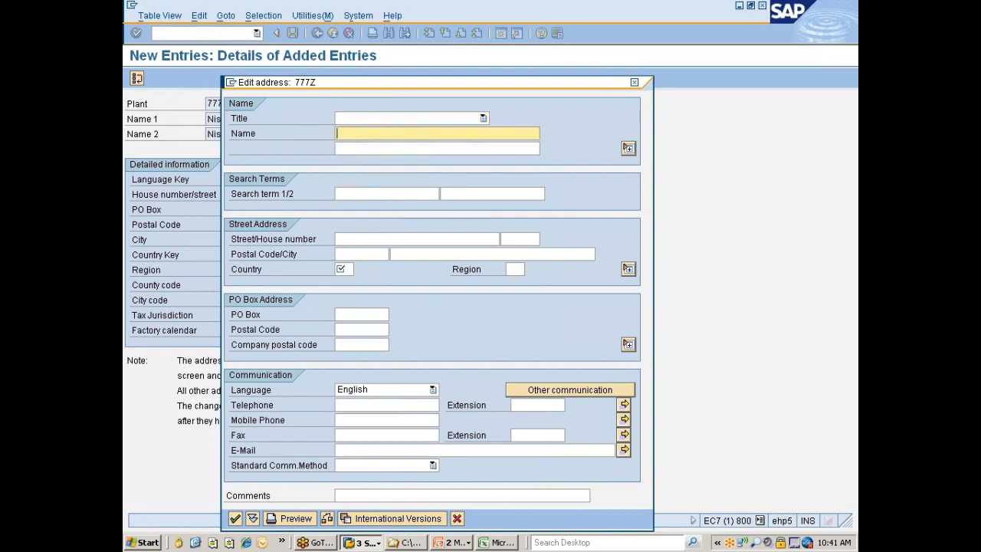
{"action": "type", "text": "Nissan Test Plant"}
{"action": "key", "text": "Tab"}
{"action": "type", "text": "Nissan Test Plant"}
{"action": "left_click", "coordinate": [360, 192]}
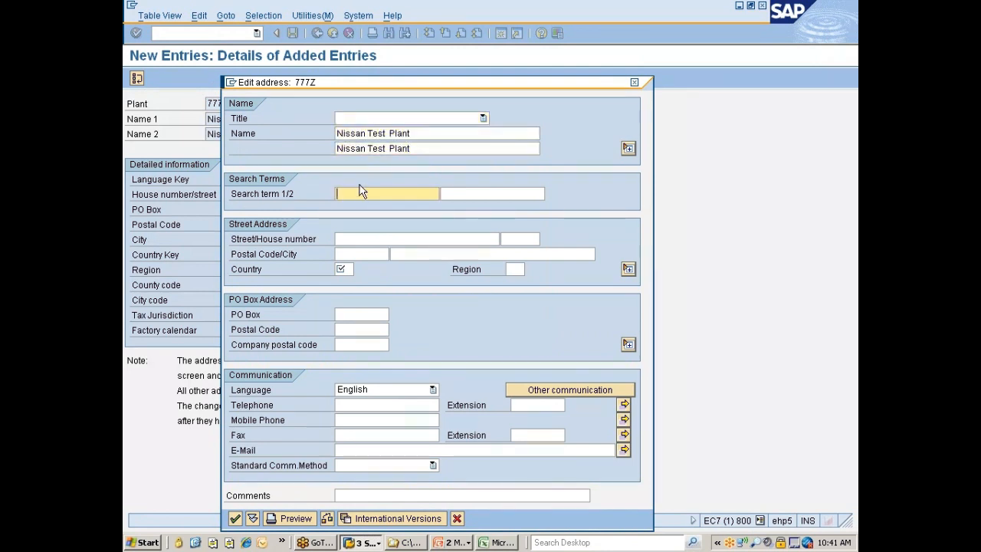
{"action": "type", "text": "Nissan Test Plant"}
{"action": "key", "text": "Tab"}
{"action": "key", "text": "Tab"}
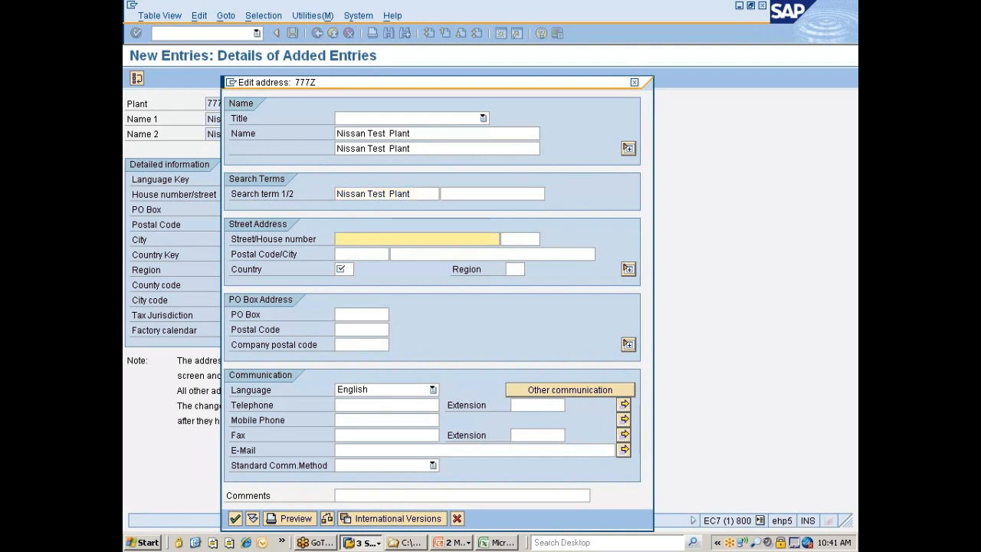
Enter the street and house number in plant 777Z's address
{"action": "type", "text": "sdcfsdf"}
{"action": "key", "text": "BackSpace"}
{"action": "key", "text": "BackSpace"}
{"action": "key", "text": "BackSpace"}
{"action": "key", "text": "BackSpace"}
{"action": "key", "text": "BackSpace"}
{"action": "key", "text": "BackSpace"}
{"action": "type", "text": "St#1"}
{"action": "key", "text": "Tab"}
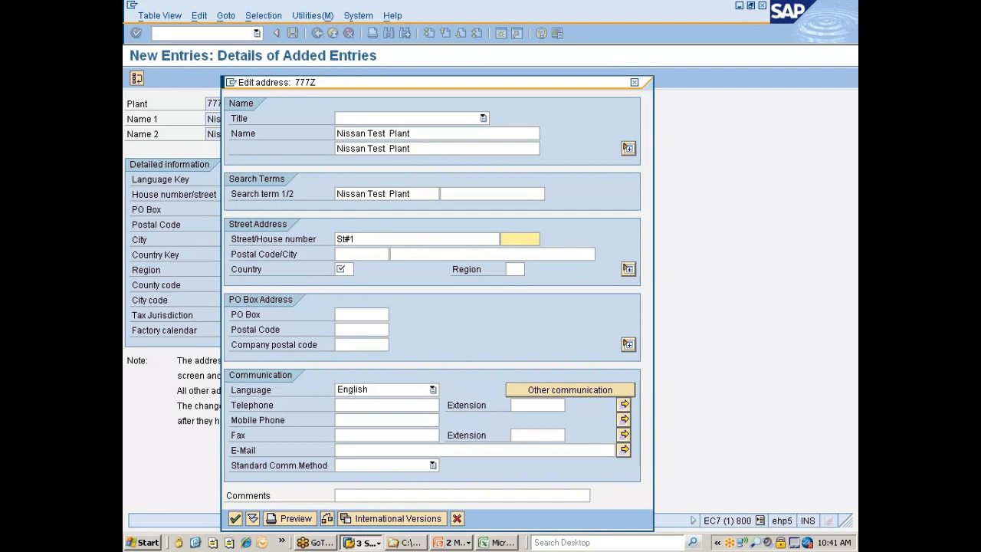
{"action": "type", "text": "1"}
{"action": "key", "text": "Tab"}
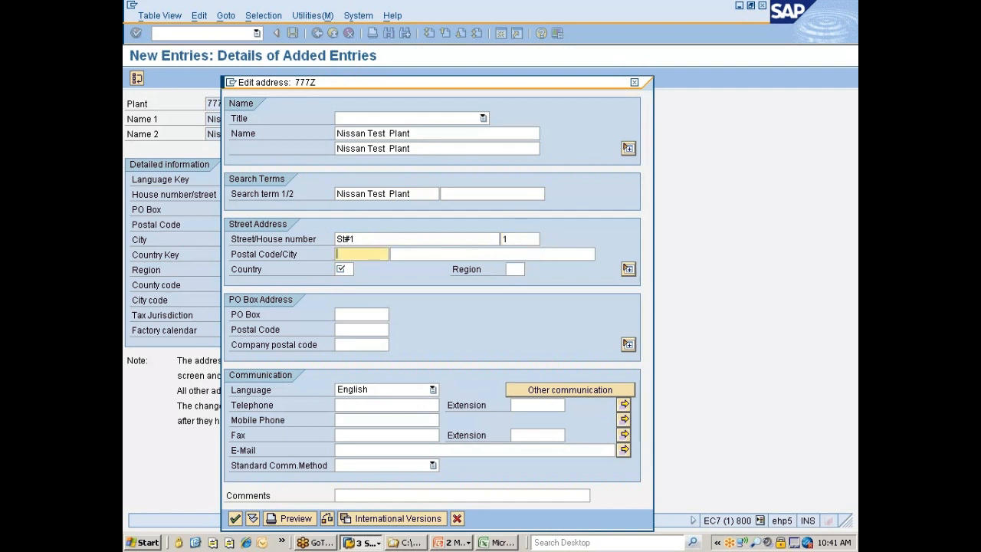
Fill in the postal code, set the city to "hyd" and the country to IN, and accept the address
{"action": "type", "text": "234567"}
{"action": "key", "text": "BackSpace"}
{"action": "key", "text": "BackSpace"}
{"action": "key", "text": "BackSpace"}
{"action": "key", "text": "BackSpace"}
{"action": "key", "text": "BackSpace"}
{"action": "key", "text": "BackSpace"}
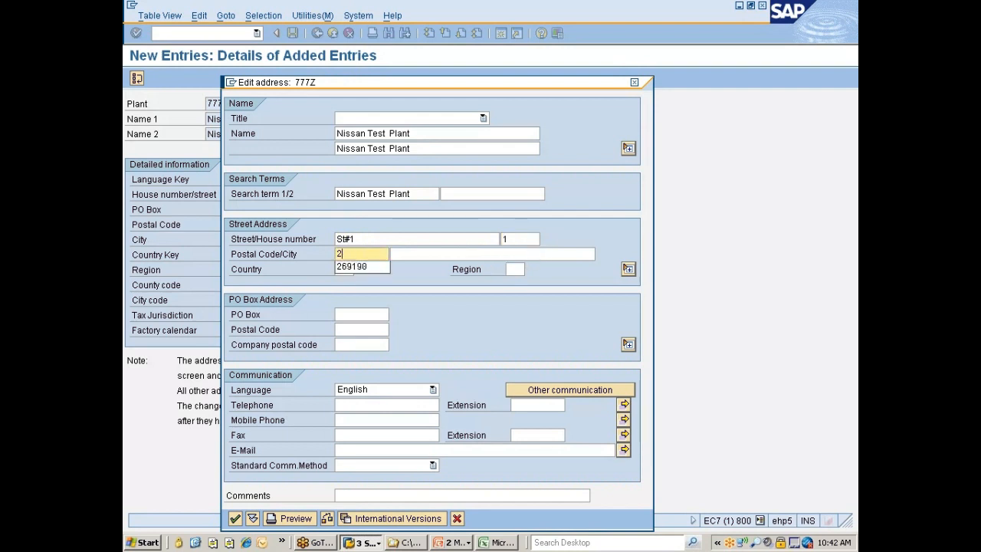
{"action": "key", "text": "Down"}
{"action": "key", "text": "Return"}
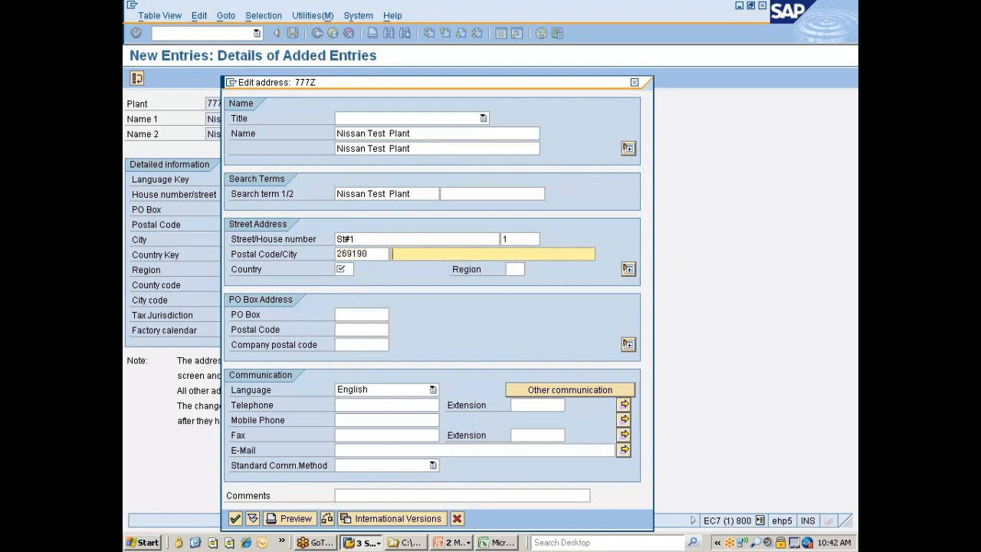
{"action": "type", "text": "hyd"}
{"action": "key", "text": "Tab"}
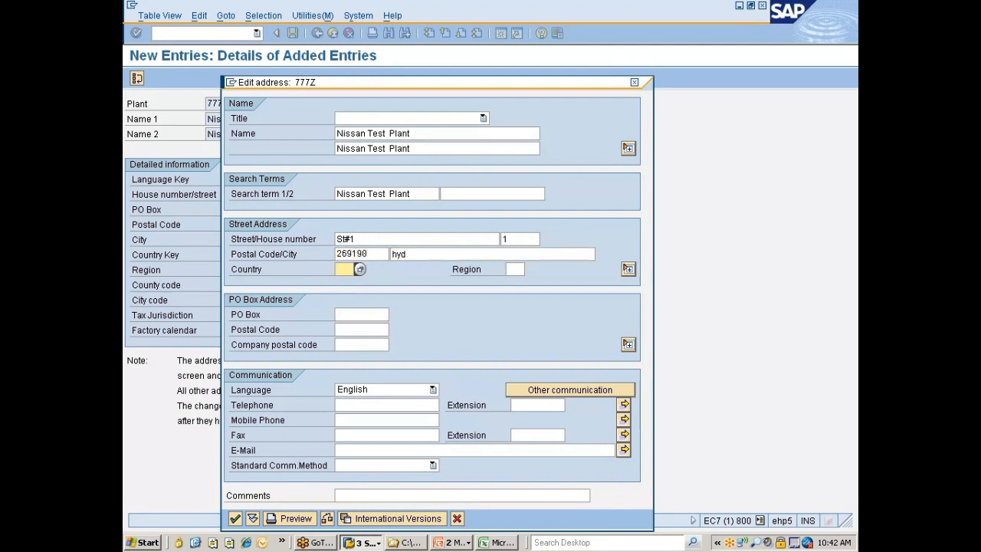
{"action": "type", "text": "in"}
{"action": "key", "text": "Return"}
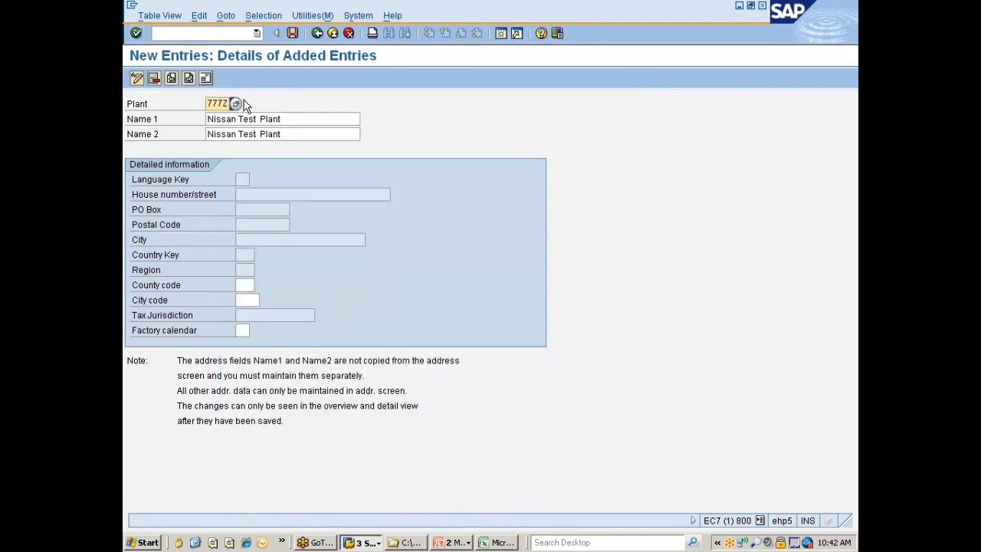
Save plant 777Z, accepting its address again and using the "Nissan changes" customizing request
{"action": "left_click", "coordinate": [293, 32]}
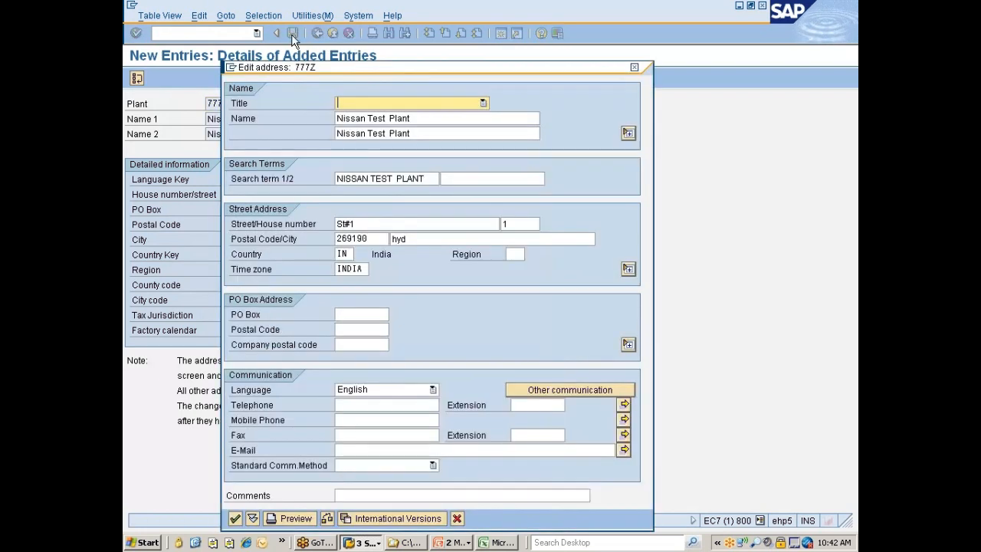
{"action": "left_click", "coordinate": [235, 518]}
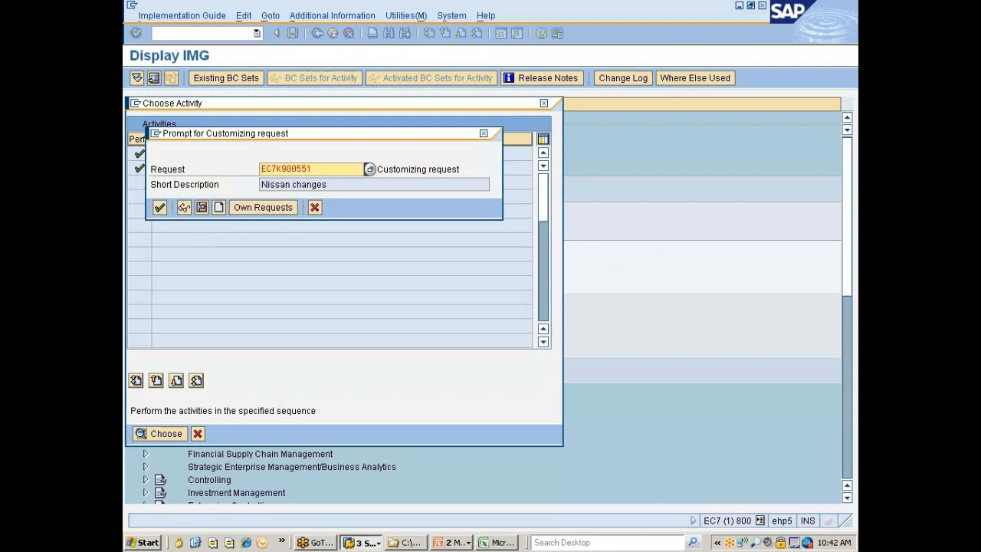
{"action": "left_click", "coordinate": [160, 208]}
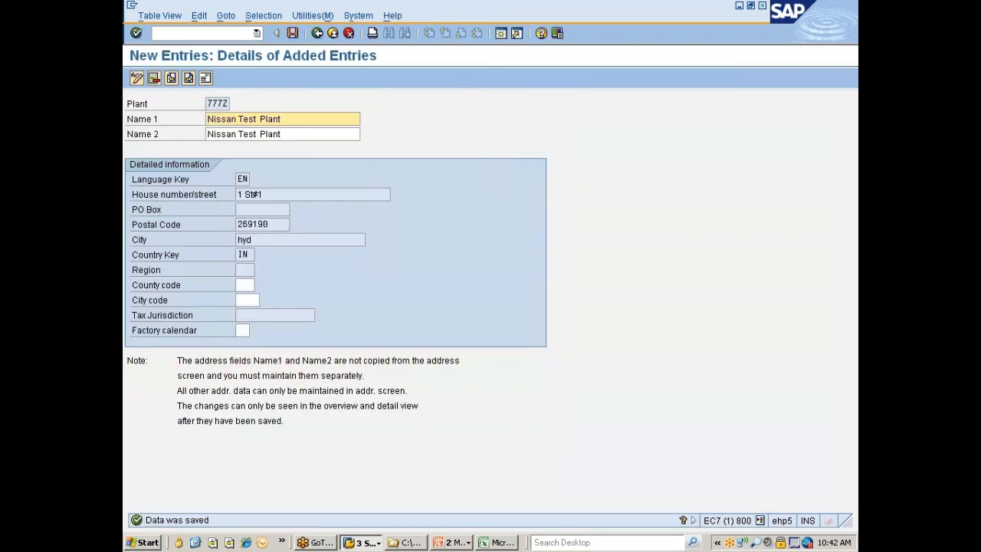
{"action": "left_click", "coordinate": [208, 104]}
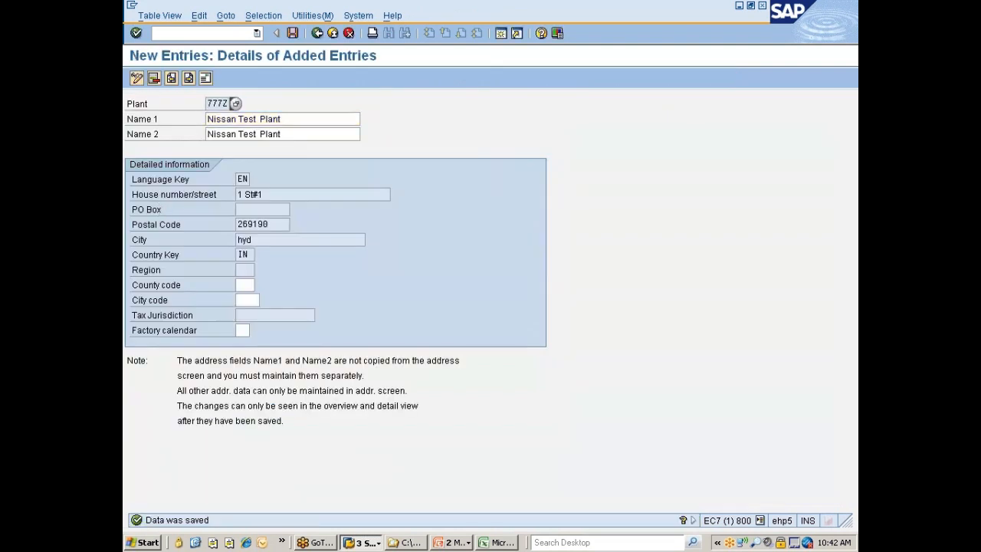
Open the Data Browser (transaction SE16) in a new session
{"action": "key", "text": "F3"}
{"action": "type", "text": "/ose16"}
{"action": "key", "text": "Return"}
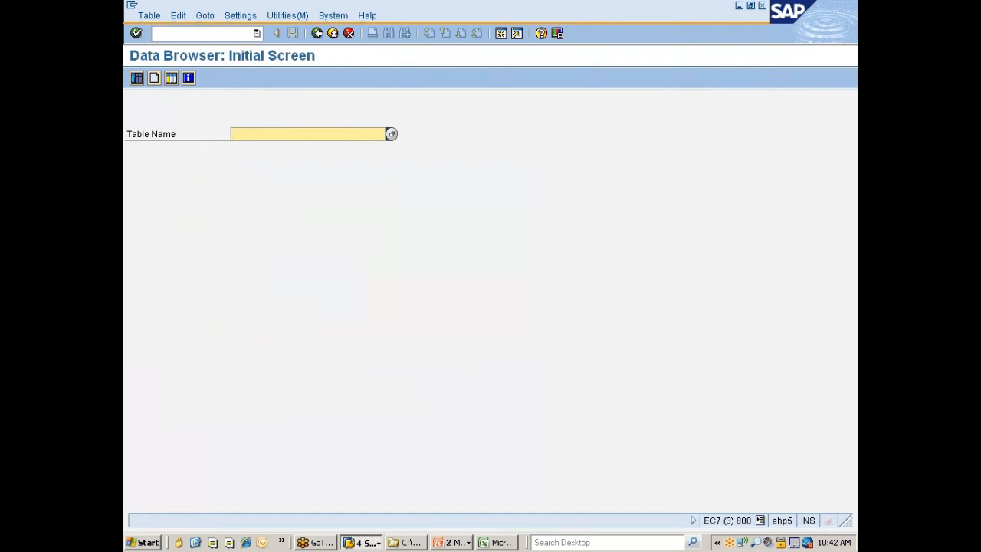
Search for tables matching T001* and look through the list of table names and short texts
{"action": "type", "text": "T"}
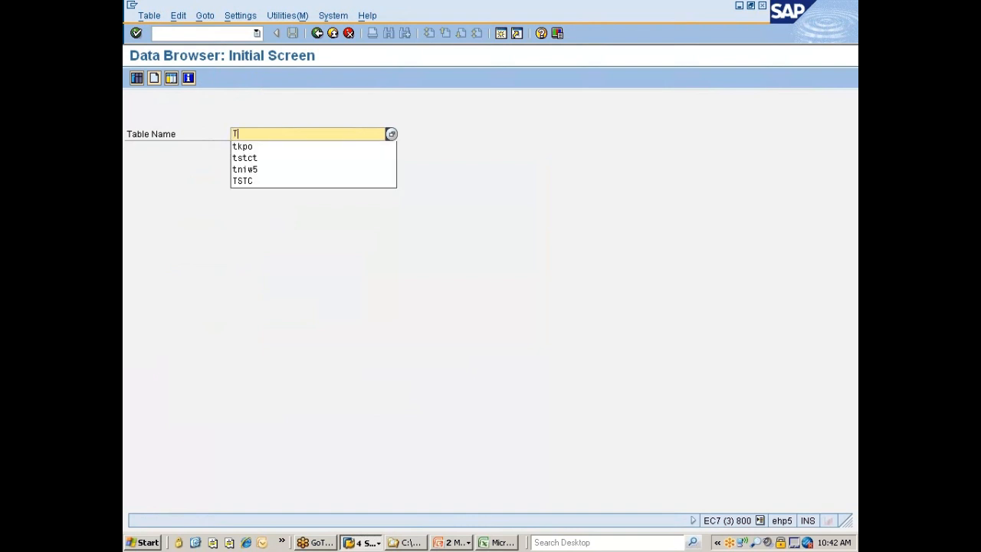
{"action": "type", "text": "00"}
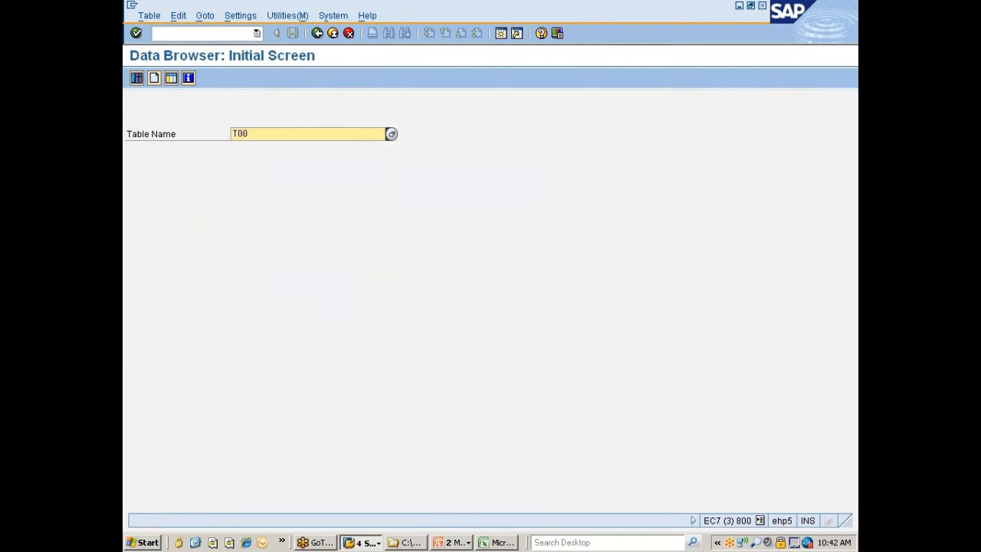
{"action": "type", "text": "1*"}
{"action": "key", "text": "Return"}
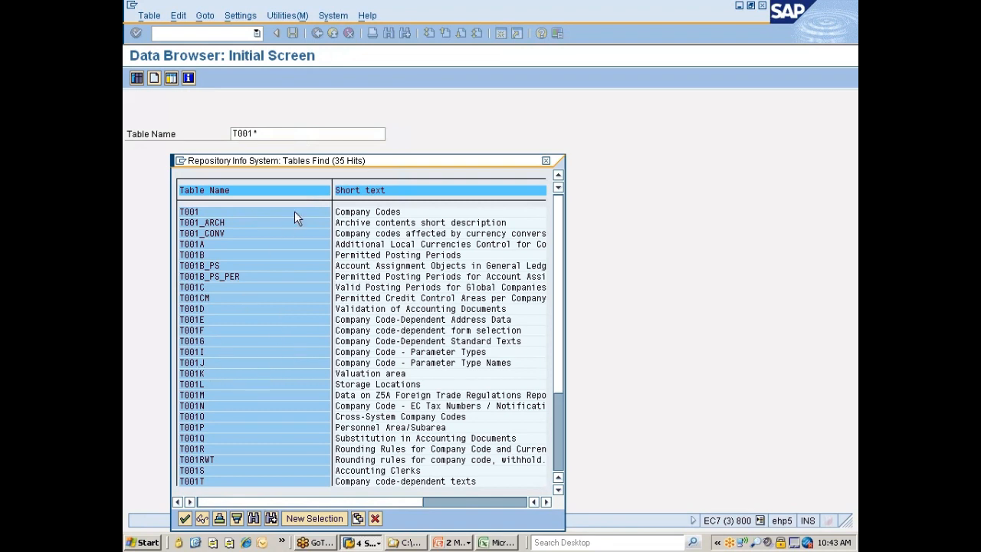
{"action": "left_click_drag", "start_coordinate": [330, 164], "coordinate": [373, 98]}
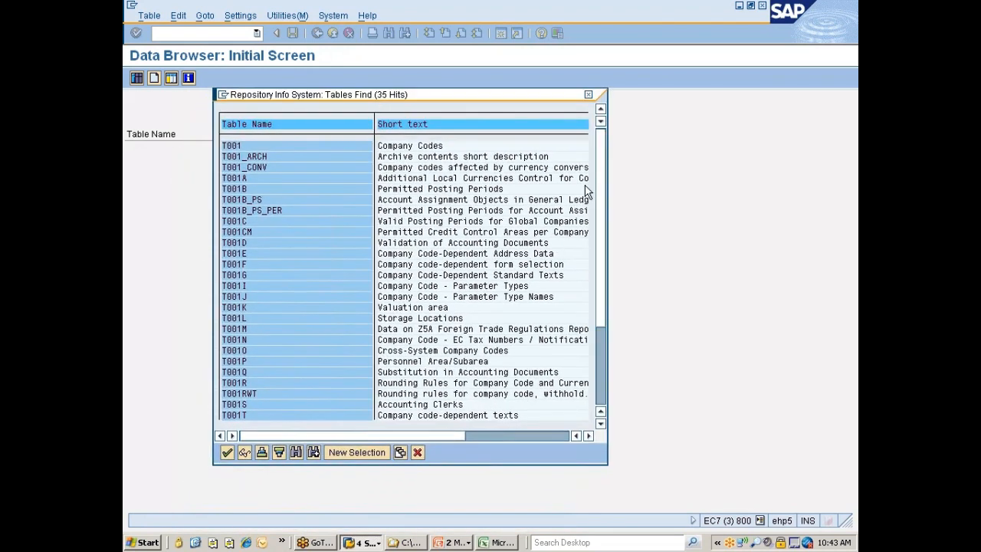
{"action": "left_click_drag", "start_coordinate": [598, 167], "coordinate": [605, 310]}
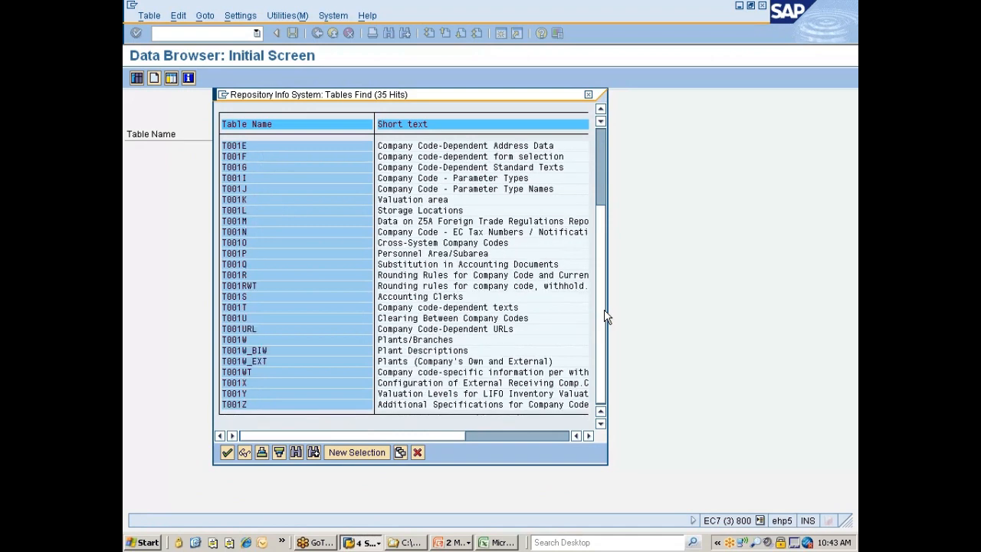
{"action": "left_click_drag", "start_coordinate": [605, 317], "coordinate": [602, 234]}
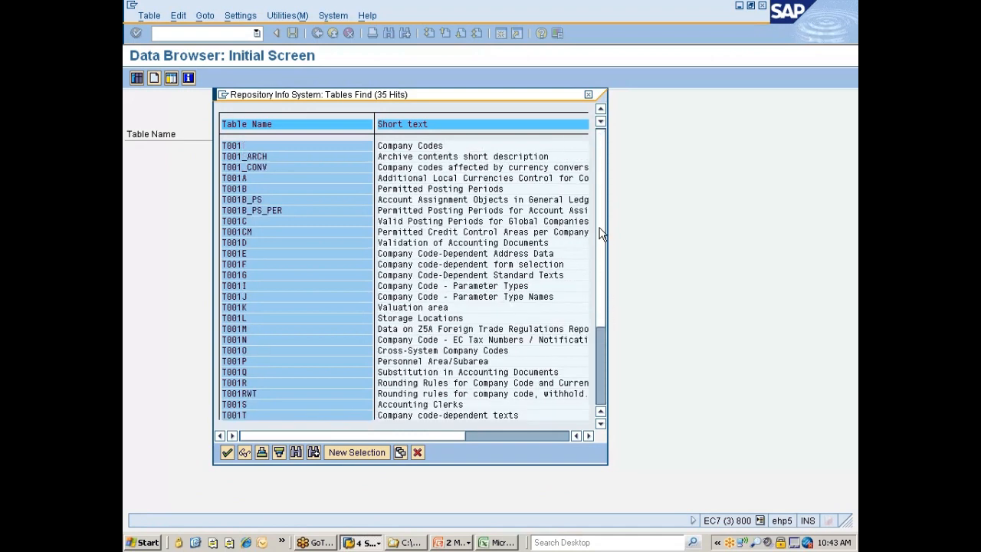
Close the T001* table list, leave the Data Browser and switch back to the session holding plant 777Z's details
{"action": "left_click_drag", "start_coordinate": [301, 98], "coordinate": [450, 109]}
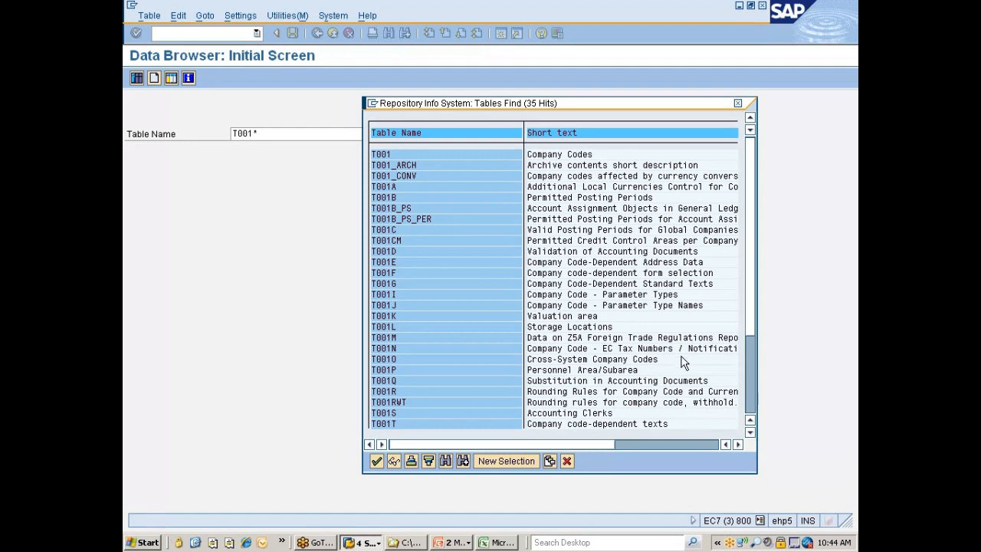
{"action": "left_click", "coordinate": [739, 103]}
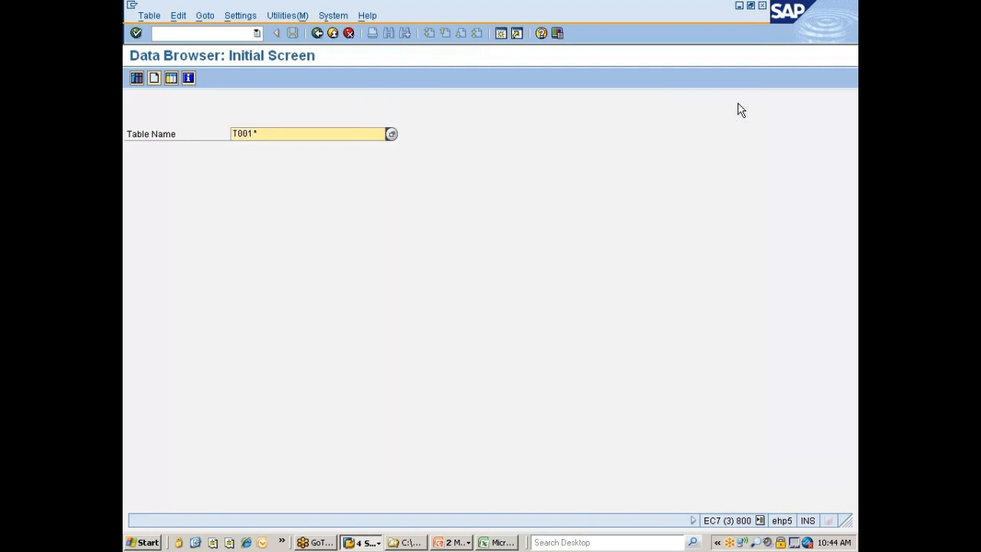
{"action": "left_click", "coordinate": [319, 32]}
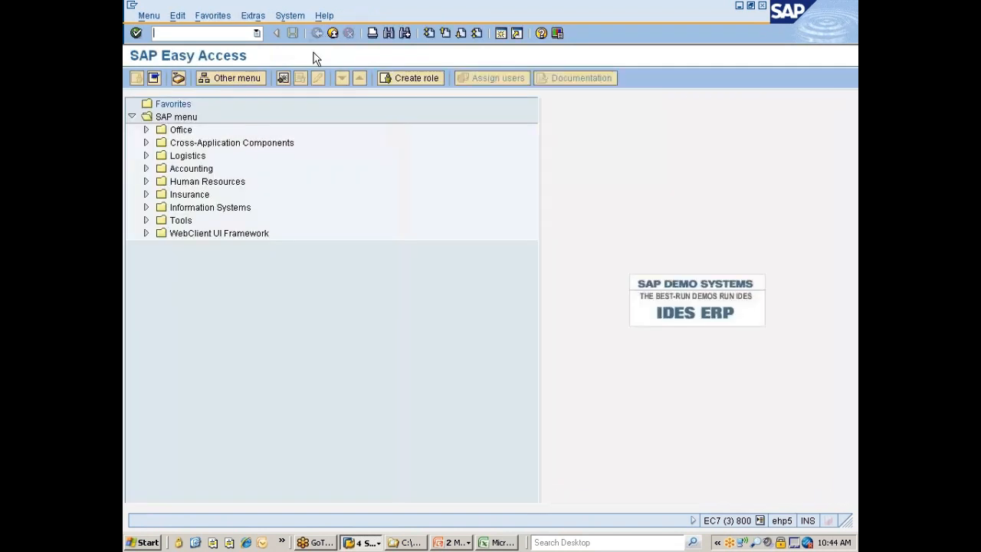
{"action": "left_click", "coordinate": [362, 541]}
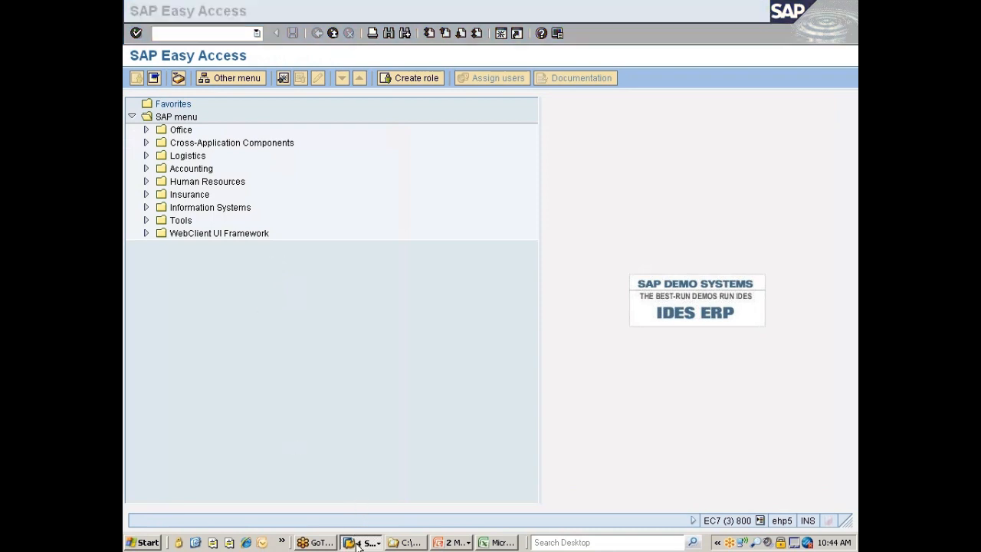
{"action": "left_click", "coordinate": [375, 509]}
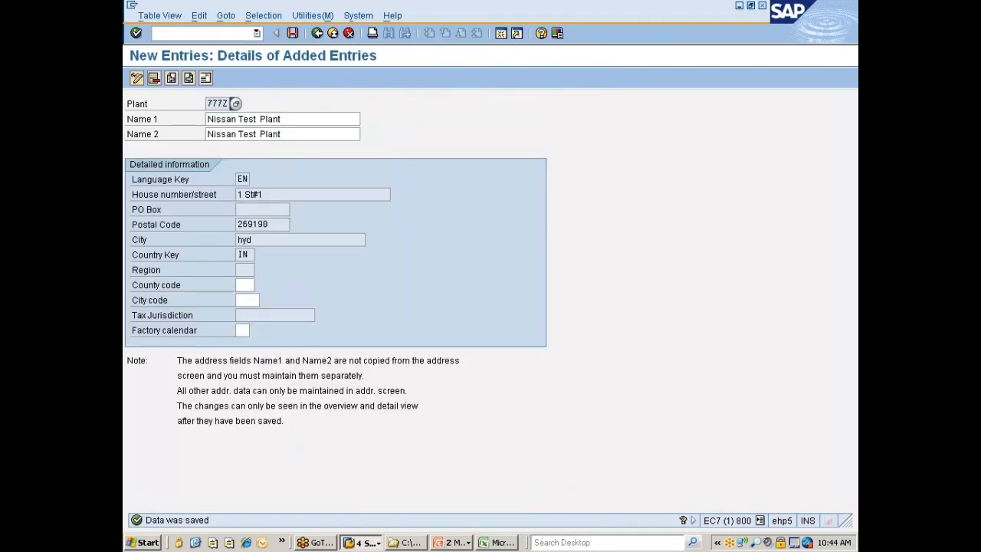
Delete plant 777Z from the plants overview, save the deletion and leave the plant activities
{"action": "left_click", "coordinate": [316, 33]}
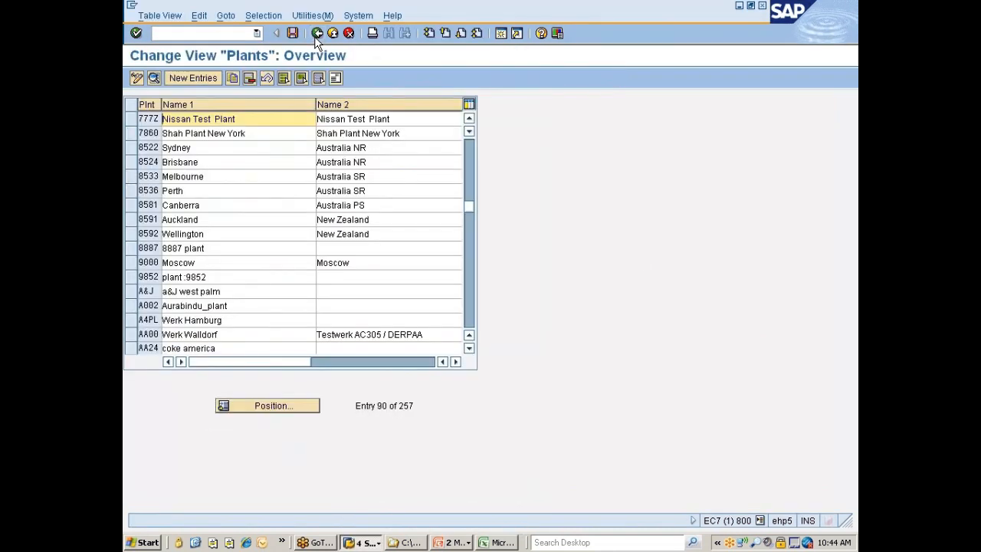
{"action": "left_click", "coordinate": [131, 119]}
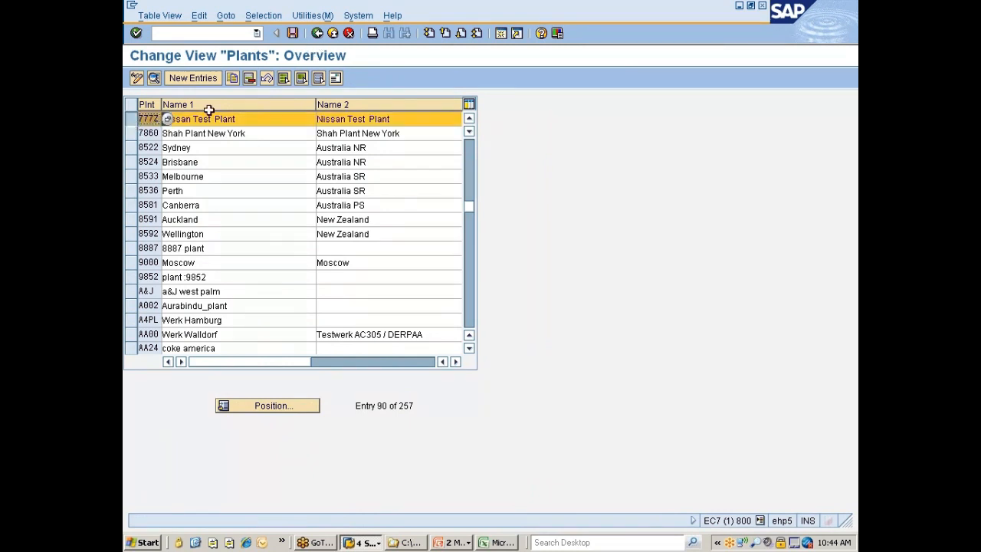
{"action": "left_click", "coordinate": [249, 78]}
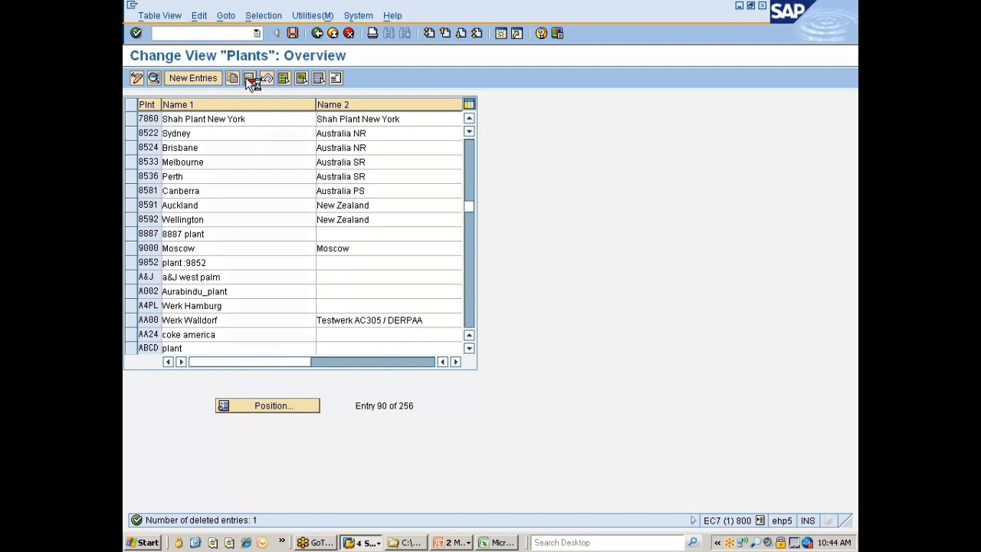
{"action": "key", "text": "ctrl+s"}
{"action": "left_click", "coordinate": [314, 36]}
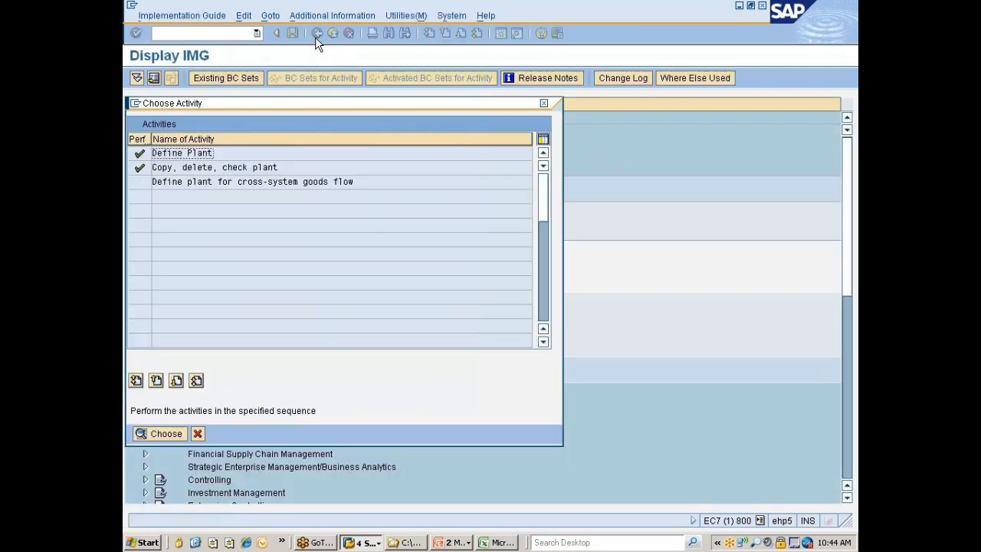
{"action": "left_click", "coordinate": [197, 433]}
Open the Define Location activity under Logistics - General in the implementation guide
{"action": "left_click", "coordinate": [262, 275]}
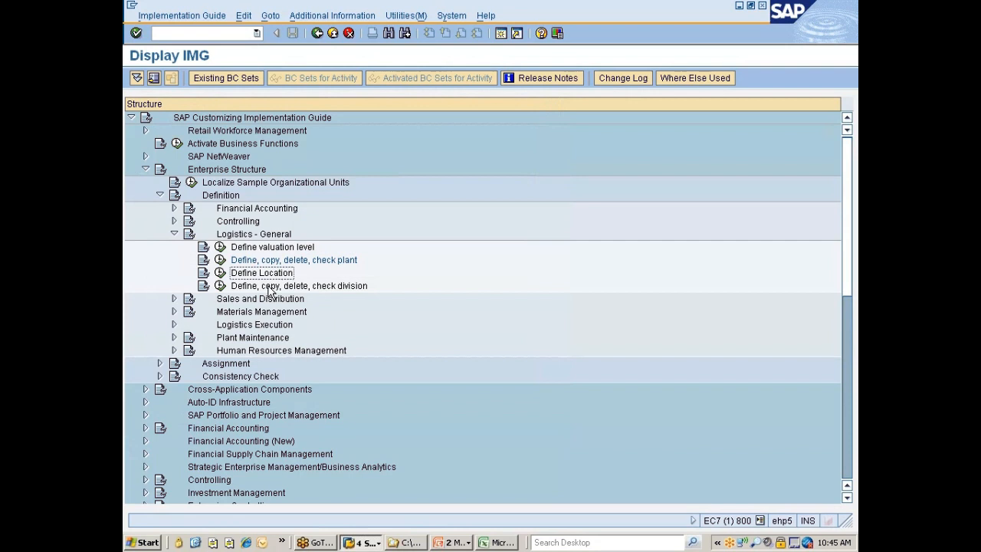
{"action": "left_click", "coordinate": [357, 288]}
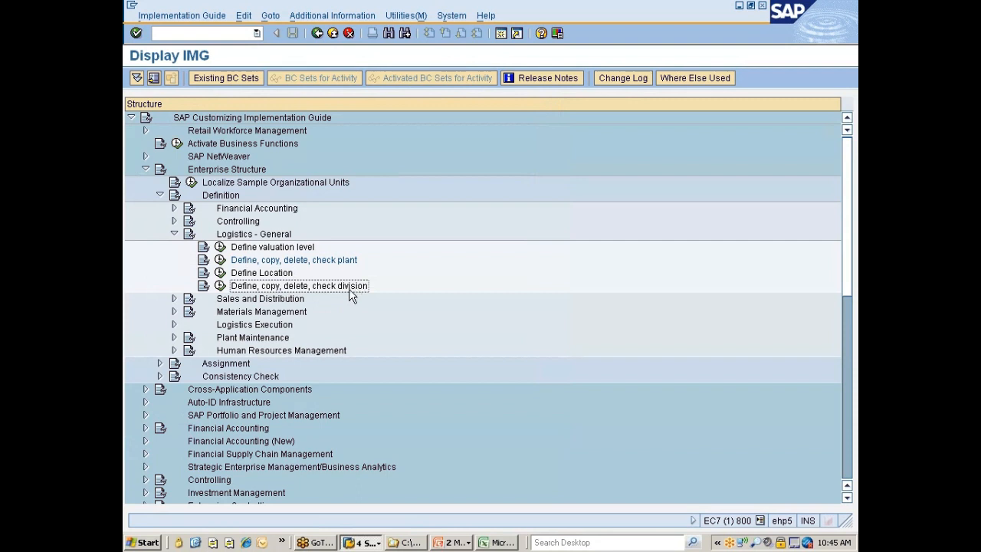
{"action": "left_click", "coordinate": [221, 275]}
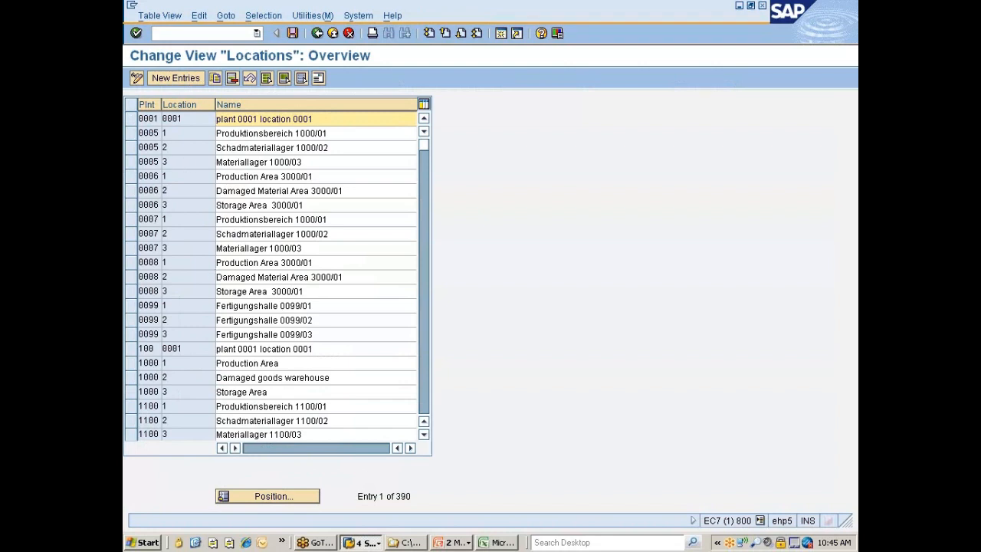
Copy the plant 0001 location 0001 entry, setting the new plant to 777C and the location to 7777
{"action": "left_click", "coordinate": [133, 119]}
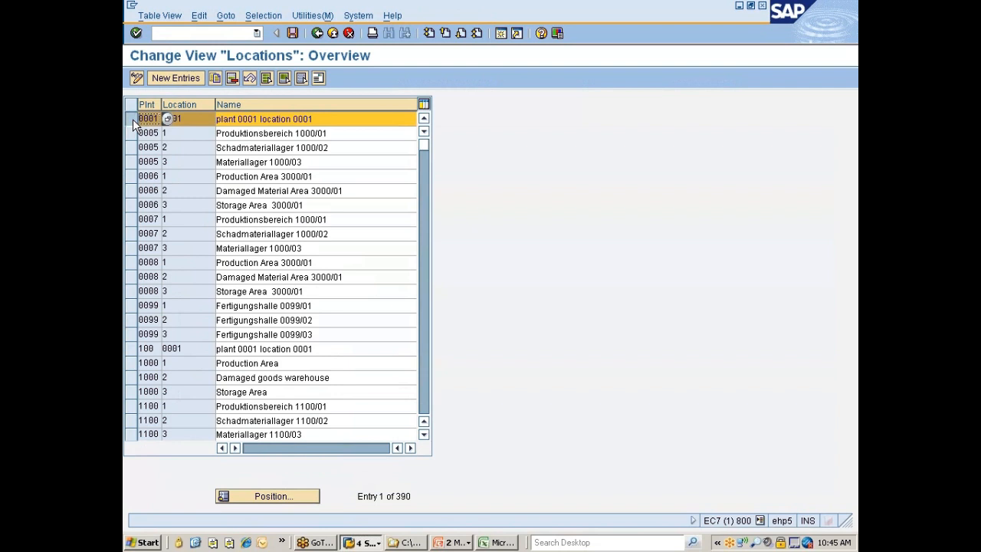
{"action": "left_click", "coordinate": [214, 78]}
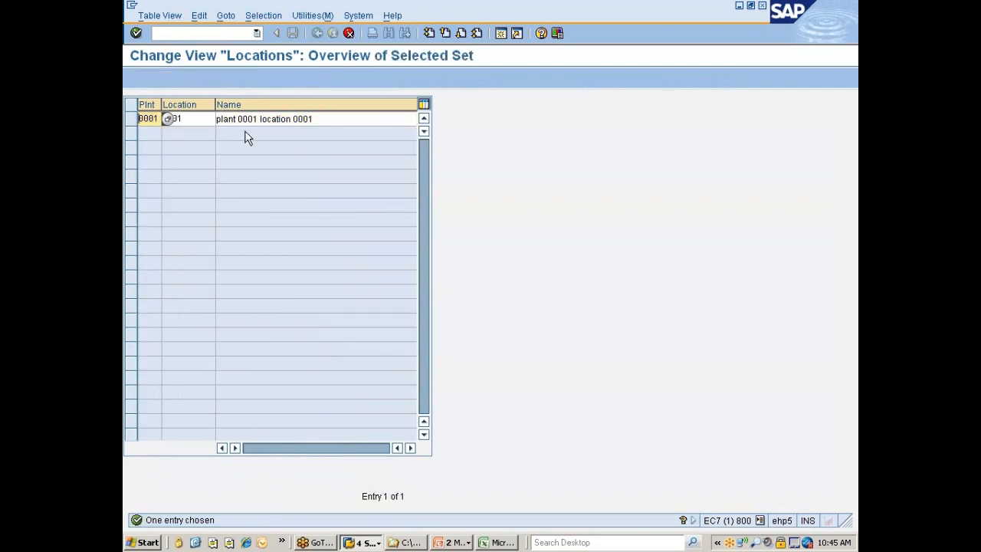
{"action": "key", "text": "shift+End"}
{"action": "type", "text": "7770"}
{"action": "key", "text": "Tab"}
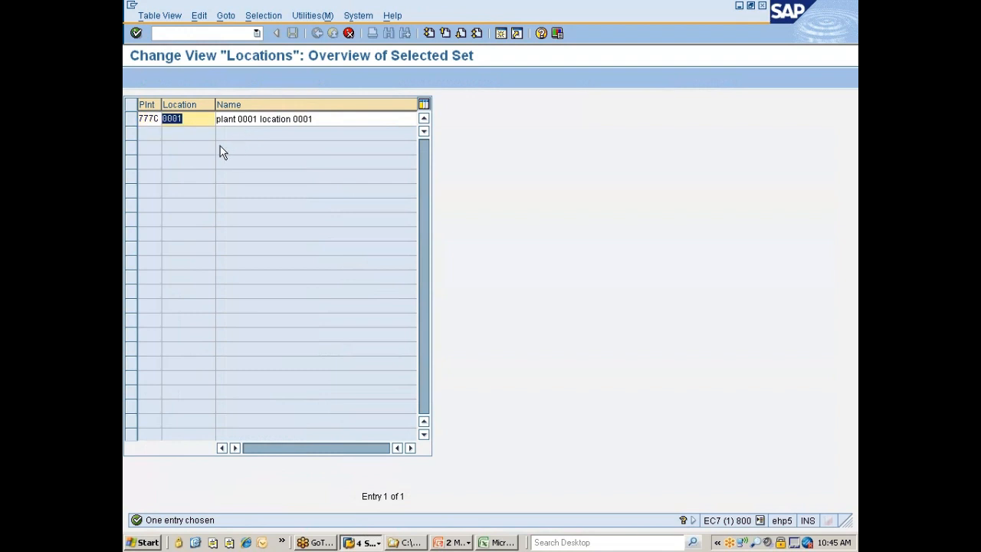
{"action": "type", "text": "7777"}
Name the copied entry "plant 777C location 7777" and confirm it to open its address form
{"action": "left_click", "coordinate": [238, 118]}
{"action": "key", "text": "ctrl+shift+Right"}
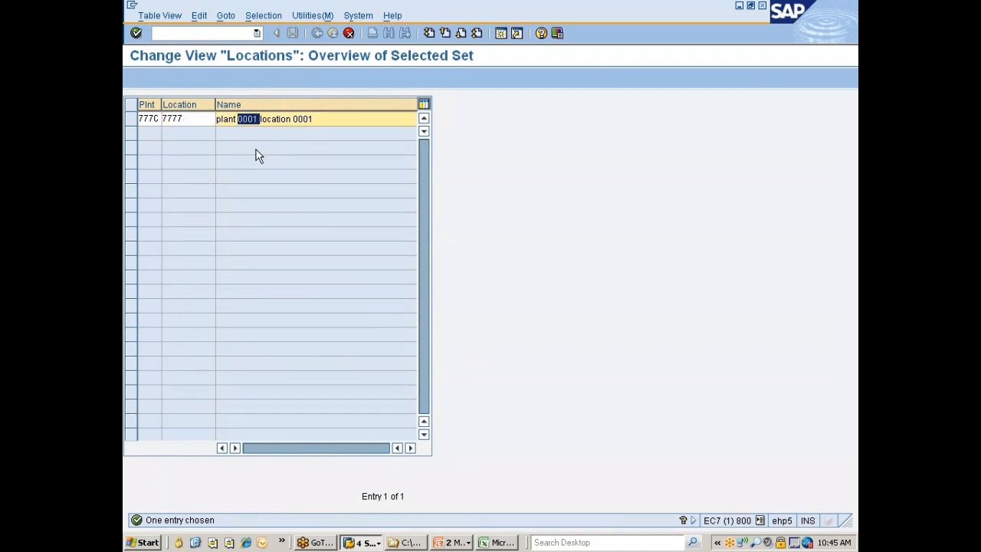
{"action": "type", "text": "&&&"}
{"action": "key", "text": "BackSpace"}
{"action": "key", "text": "BackSpace"}
{"action": "key", "text": "BackSpace"}
{"action": "type", "text": "777"}
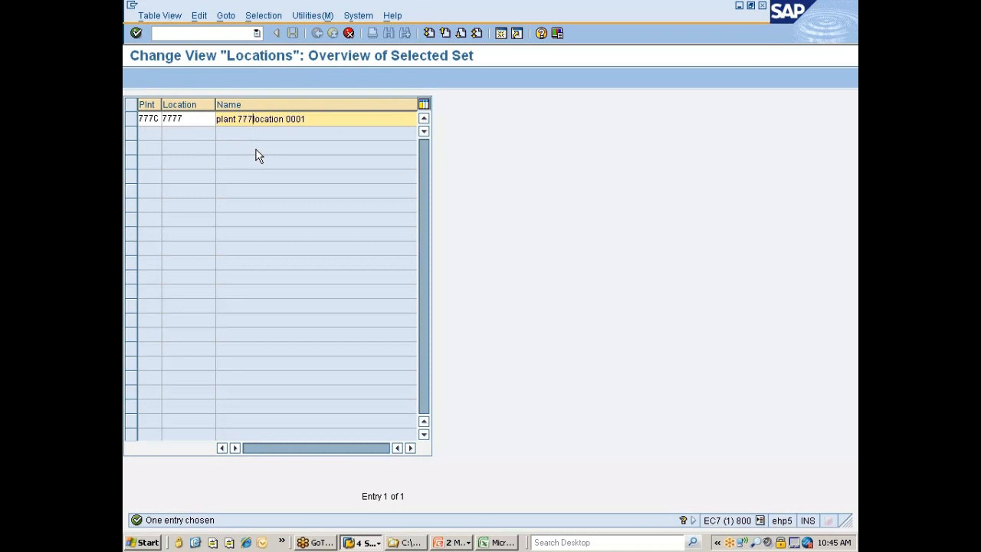
{"action": "type", "text": "C"}
{"action": "key", "text": "BackSpace"}
{"action": "key", "text": "BackSpace"}
{"action": "key", "text": "BackSpace"}
{"action": "key", "text": "BackSpace"}
{"action": "type", "text": "7777"}
{"action": "key", "text": "Return"}
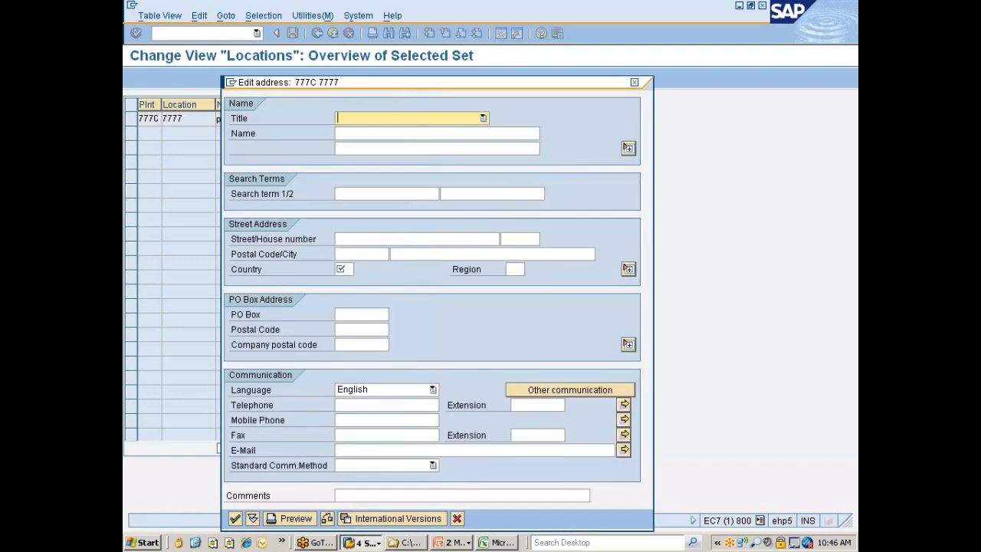
Enter "Location" in both name lines and the first search term, set the country to IN and accept the address
{"action": "left_click", "coordinate": [383, 149]}
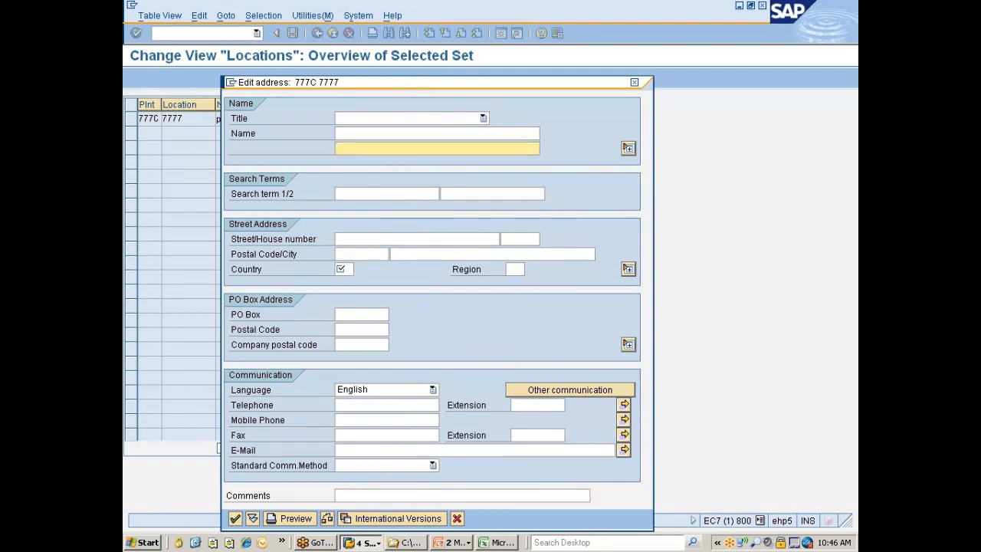
{"action": "type", "text": "Location"}
{"action": "left_click_drag", "start_coordinate": [372, 149], "coordinate": [328, 143]}
{"action": "key", "text": "ctrl+c"}
{"action": "left_click", "coordinate": [344, 133]}
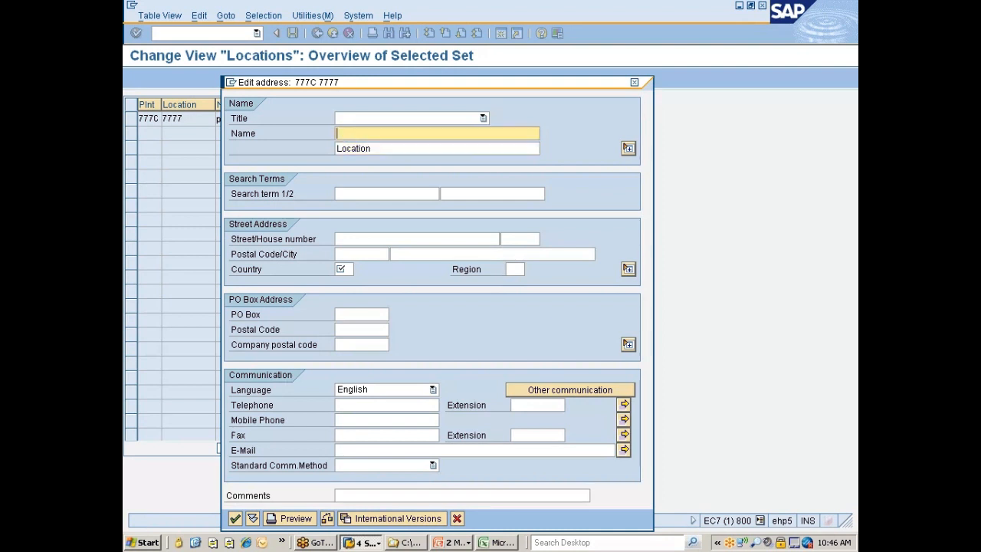
{"action": "key", "text": "ctrl+v"}
{"action": "left_click", "coordinate": [350, 193]}
{"action": "key", "text": "ctrl+v"}
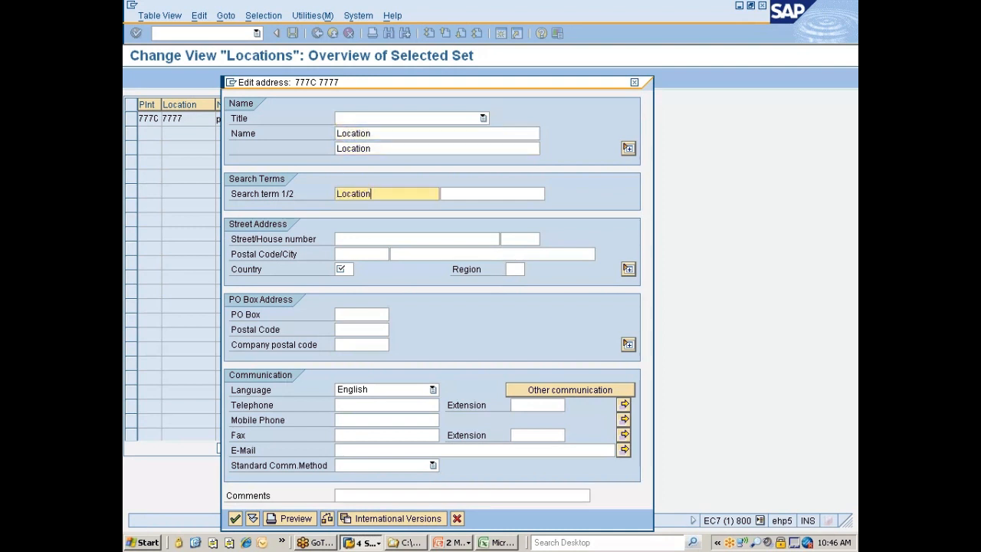
{"action": "left_click", "coordinate": [342, 269]}
{"action": "type", "text": "IN"}
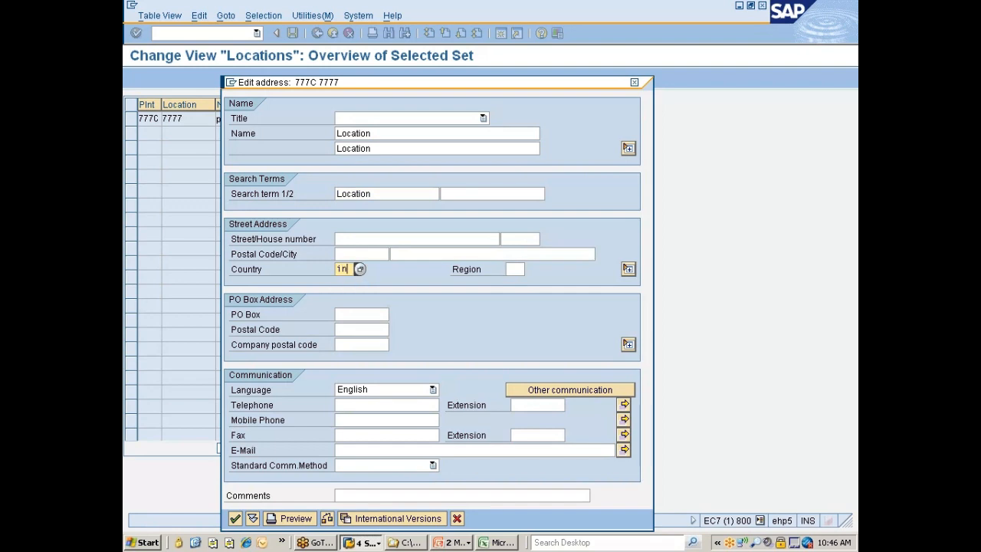
{"action": "key", "text": "Return"}
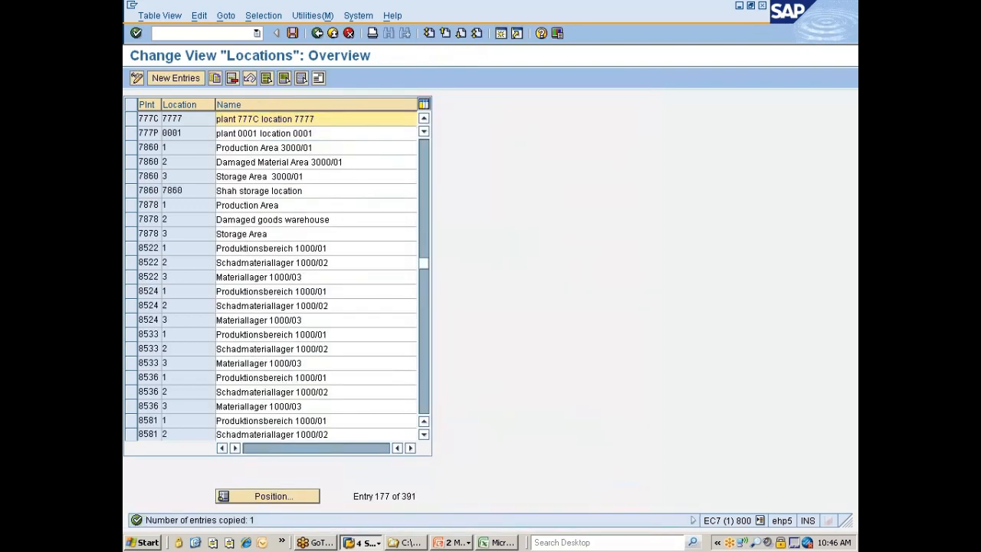
Save the new location for plant 777C and return to the implementation guide
{"action": "left_click", "coordinate": [292, 33]}
{"action": "left_click", "coordinate": [160, 208]}
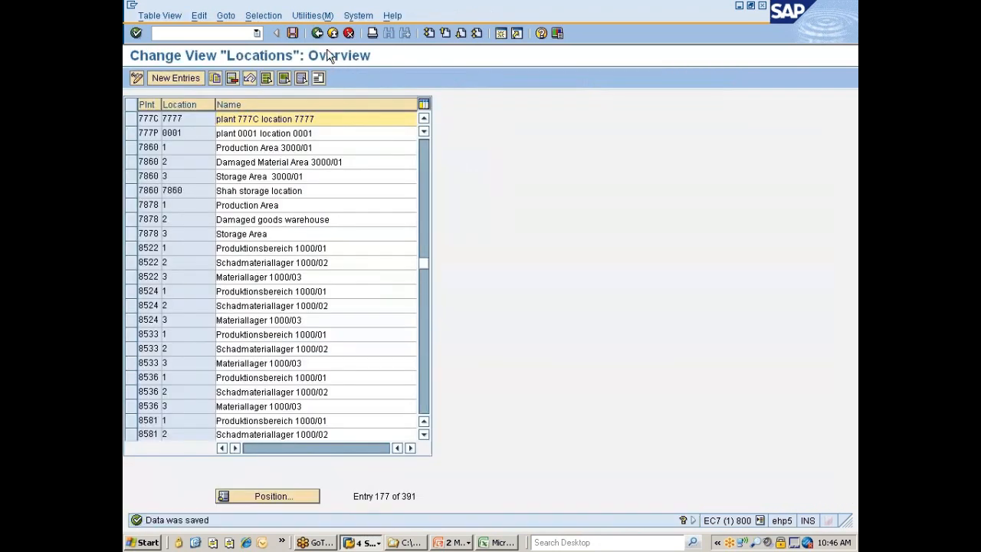
{"action": "left_click", "coordinate": [317, 33]}
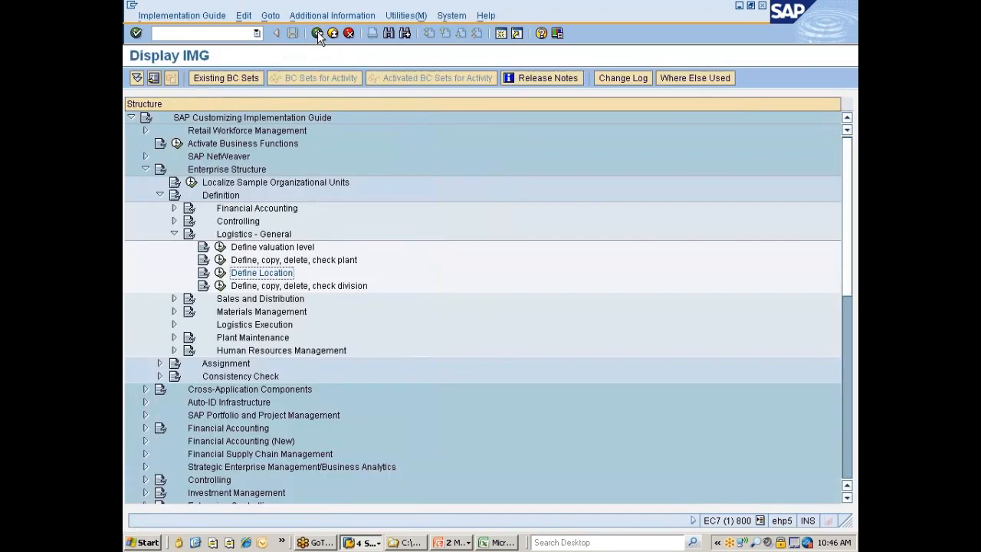
Open the "Copy, delete, check division" activity under Logistics - General
{"action": "left_click", "coordinate": [259, 287]}
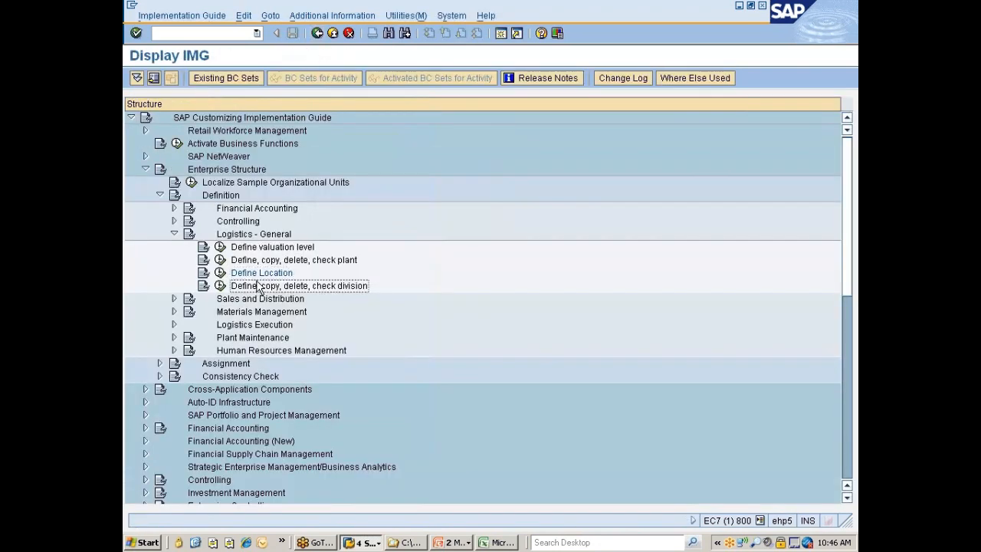
{"action": "left_click", "coordinate": [220, 285]}
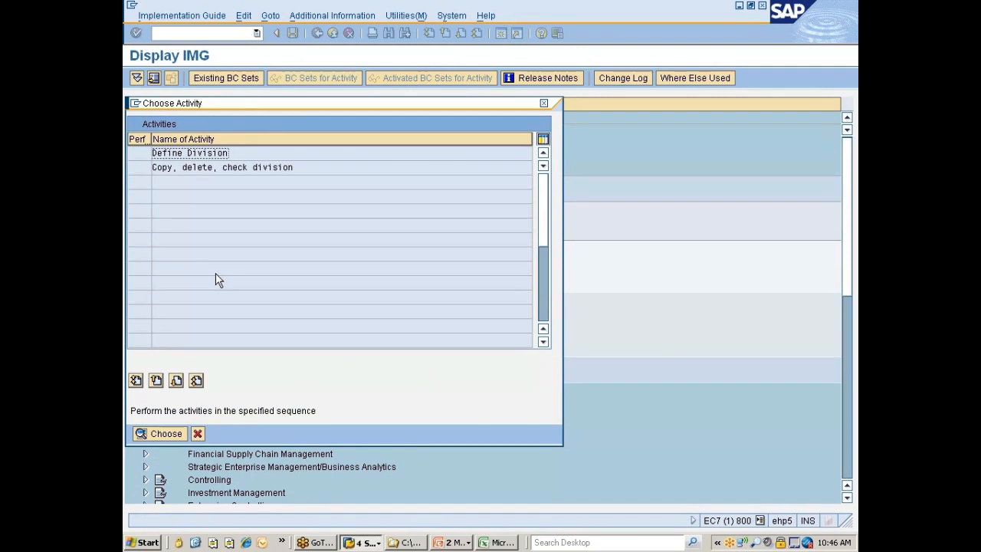
{"action": "key", "text": "Down"}
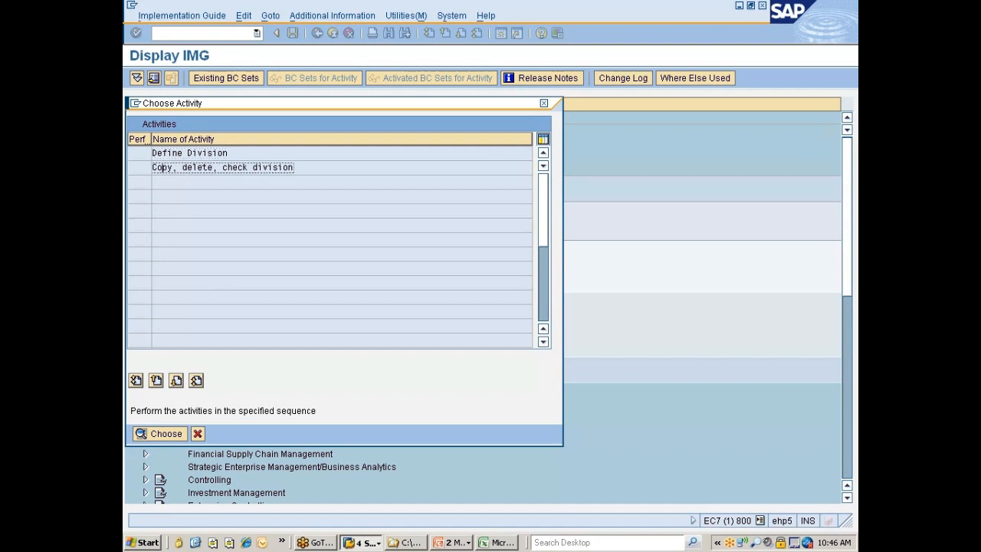
{"action": "double_click", "coordinate": [171, 170]}
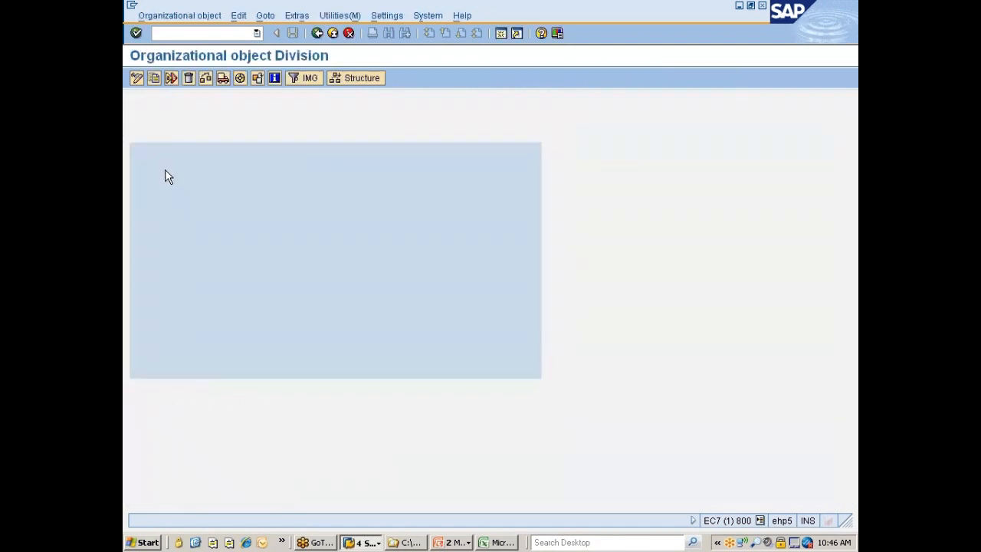
Copy division 00 (Cross-division) to the new division 77
{"action": "left_click", "coordinate": [154, 80]}
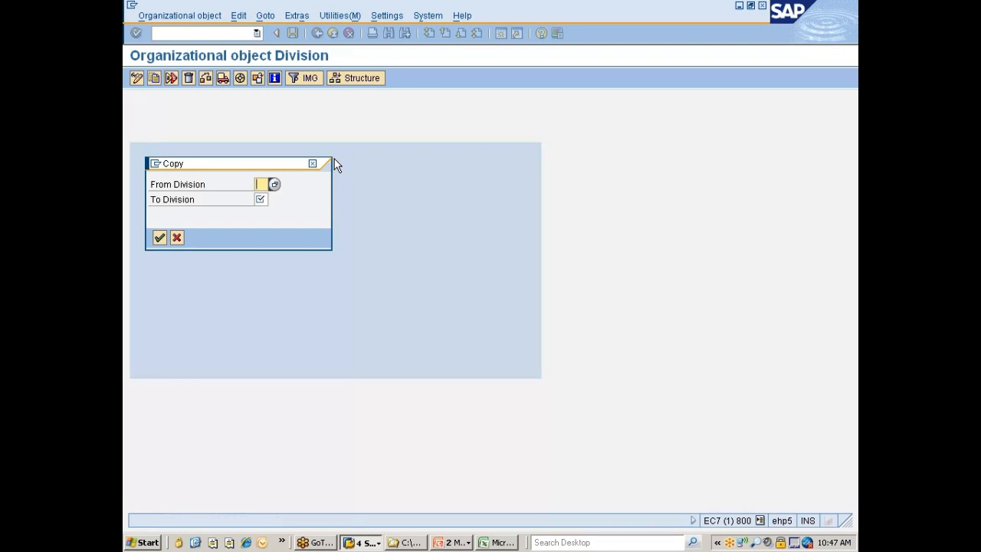
{"action": "left_click", "coordinate": [274, 185]}
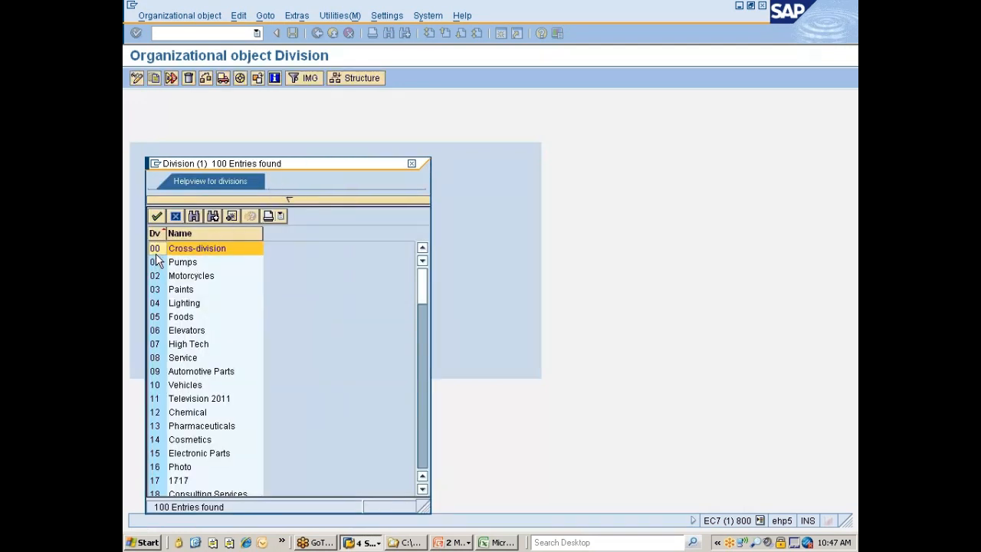
{"action": "double_click", "coordinate": [157, 249]}
{"action": "key", "text": "Tab"}
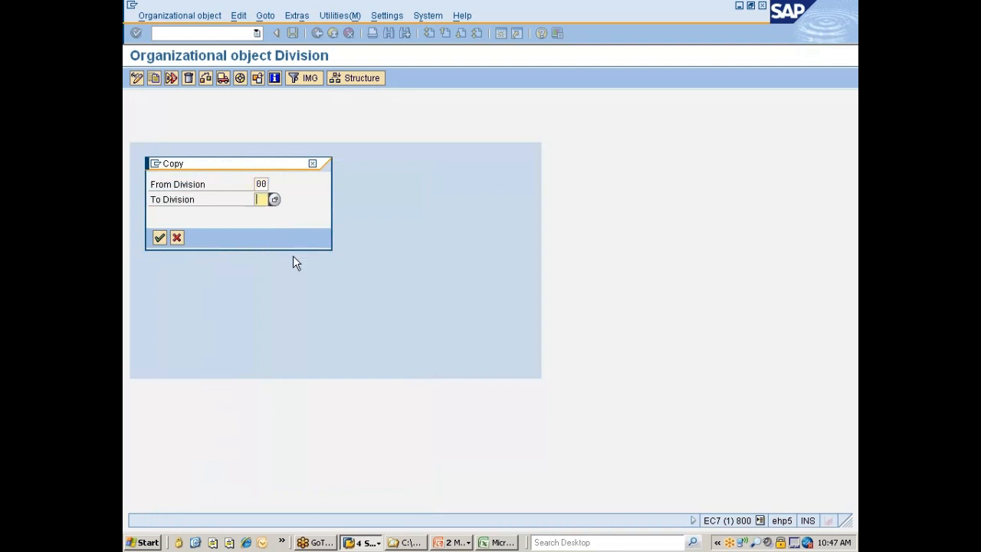
{"action": "type", "text": "77"}
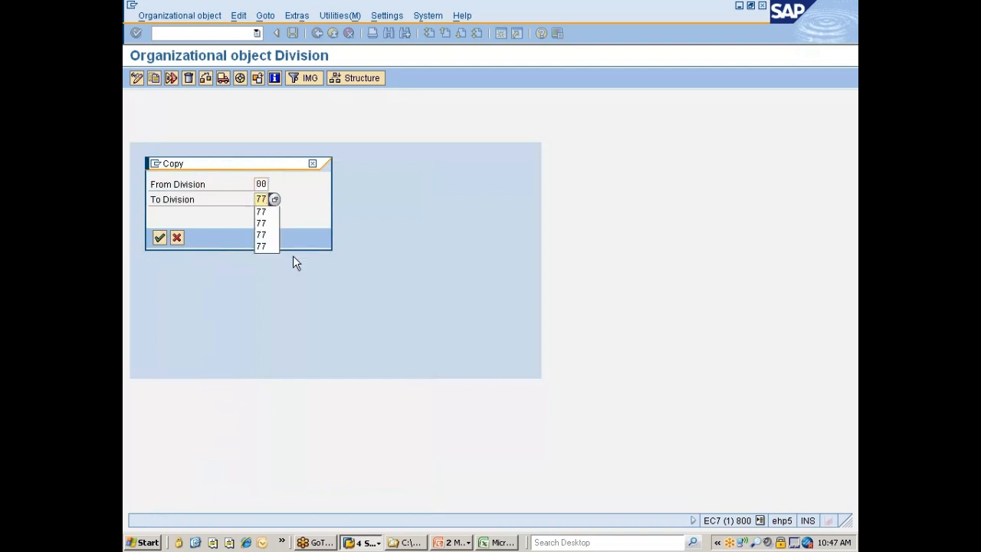
{"action": "key", "text": "Return"}
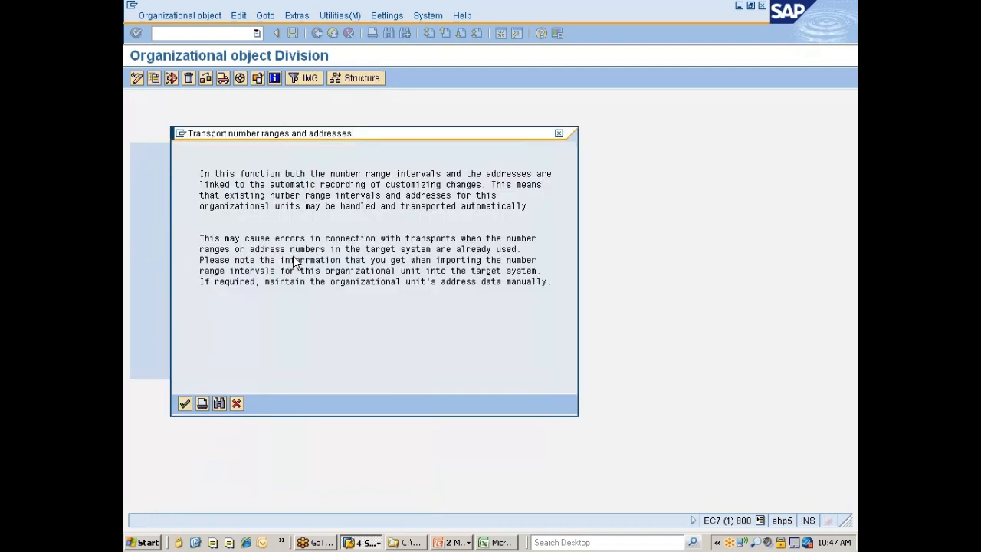
Accept the transport notice, decline transporting number ranges, and complete the copy of division 77
{"action": "key", "text": "Return"}
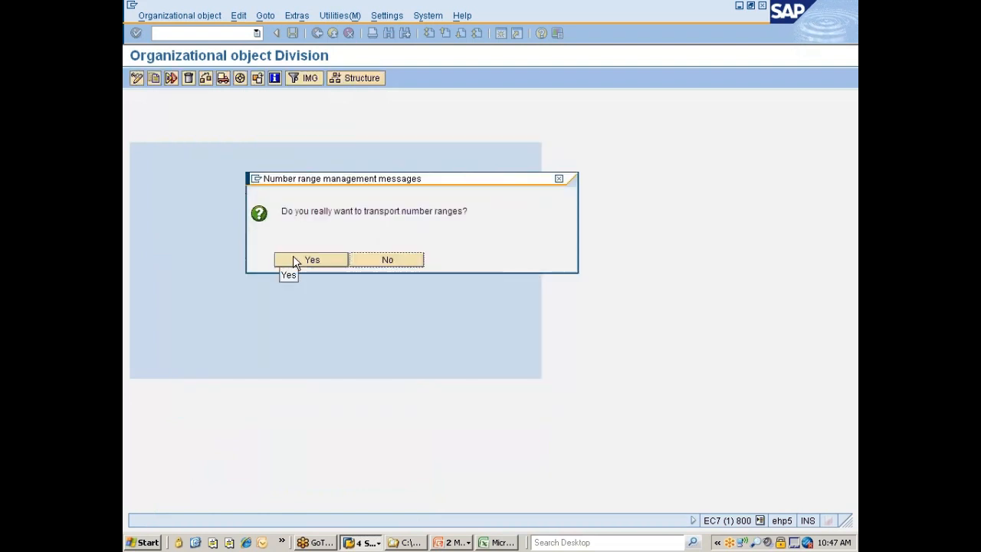
{"action": "left_click", "coordinate": [387, 261]}
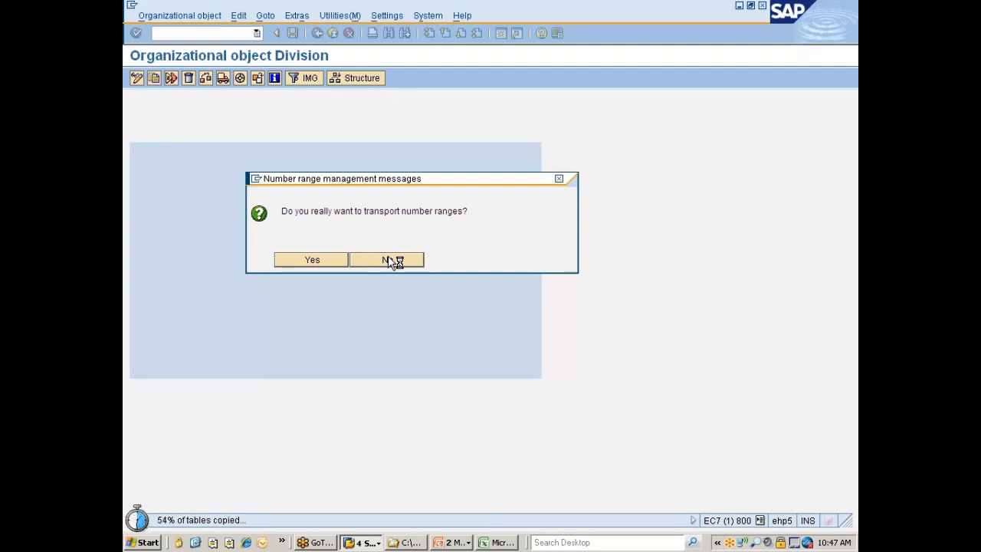
{"action": "left_click_drag", "start_coordinate": [382, 183], "coordinate": [415, 129]}
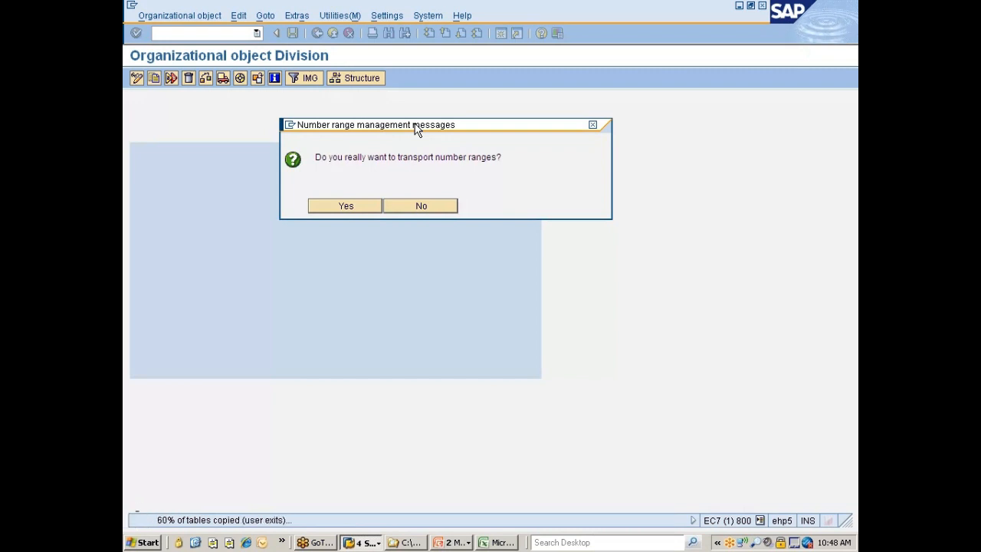
{"action": "key", "text": "Return"}
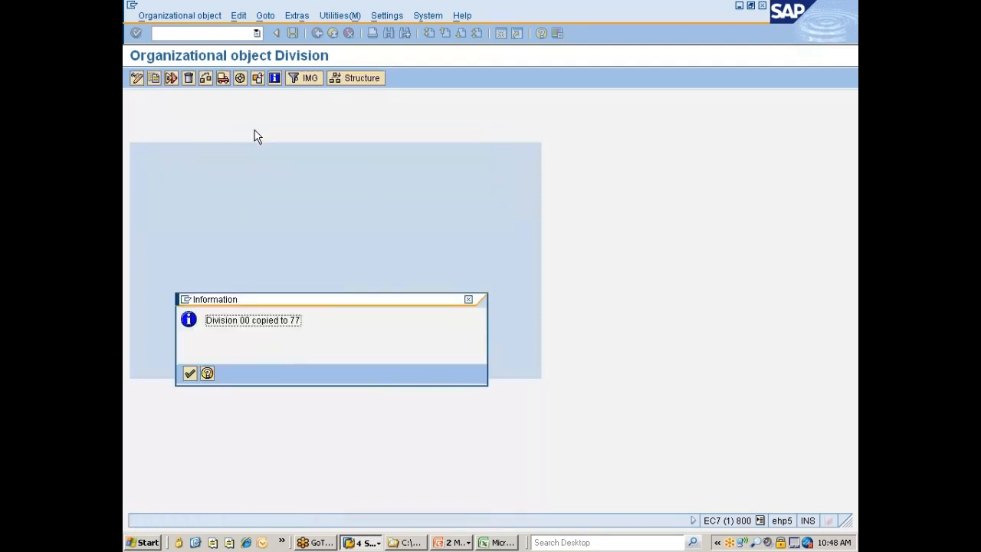
{"action": "key", "text": "Return"}
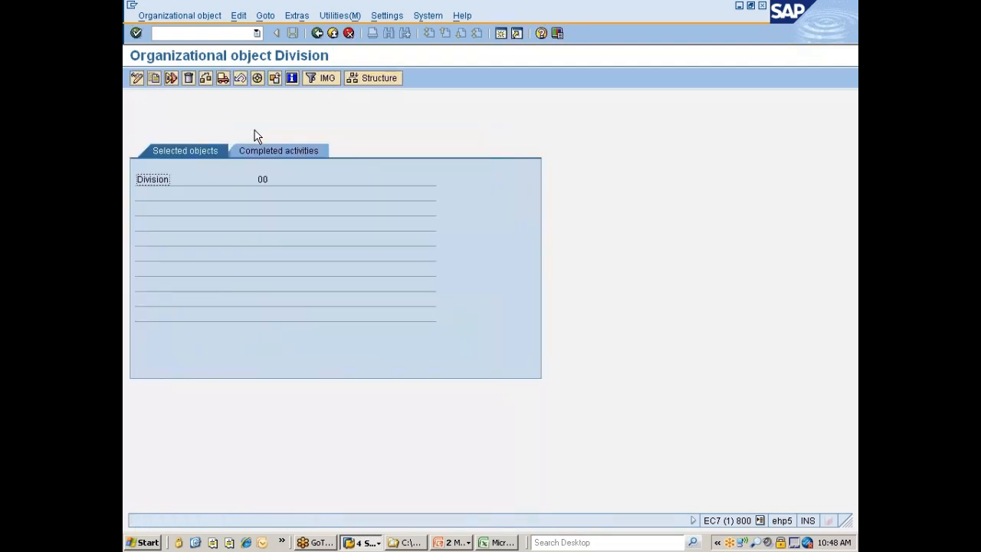
Open the "Define Division" activity and position the list at division 77
{"action": "left_click", "coordinate": [318, 34]}
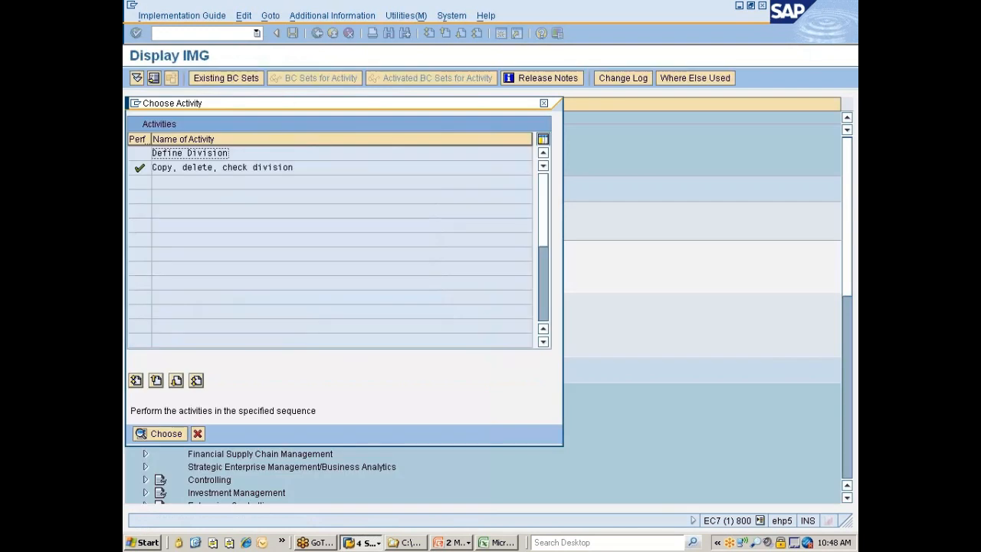
{"action": "double_click", "coordinate": [193, 156]}
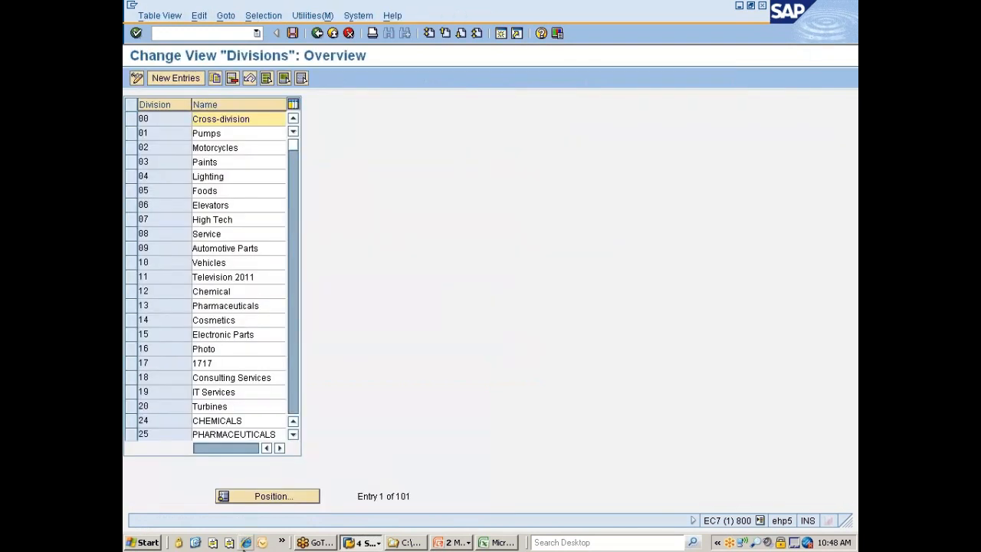
{"action": "left_click", "coordinate": [262, 497]}
{"action": "type", "text": "77"}
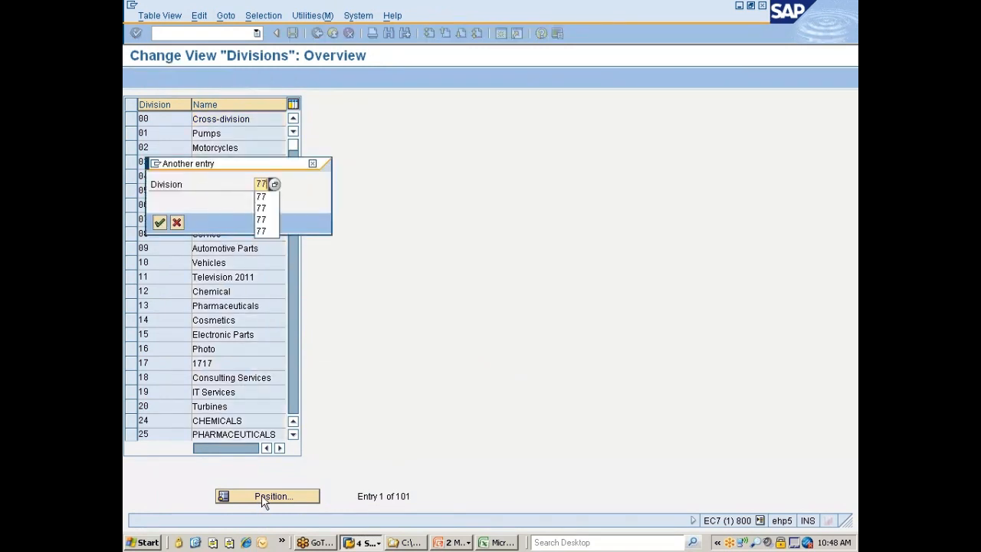
{"action": "key", "text": "Return"}
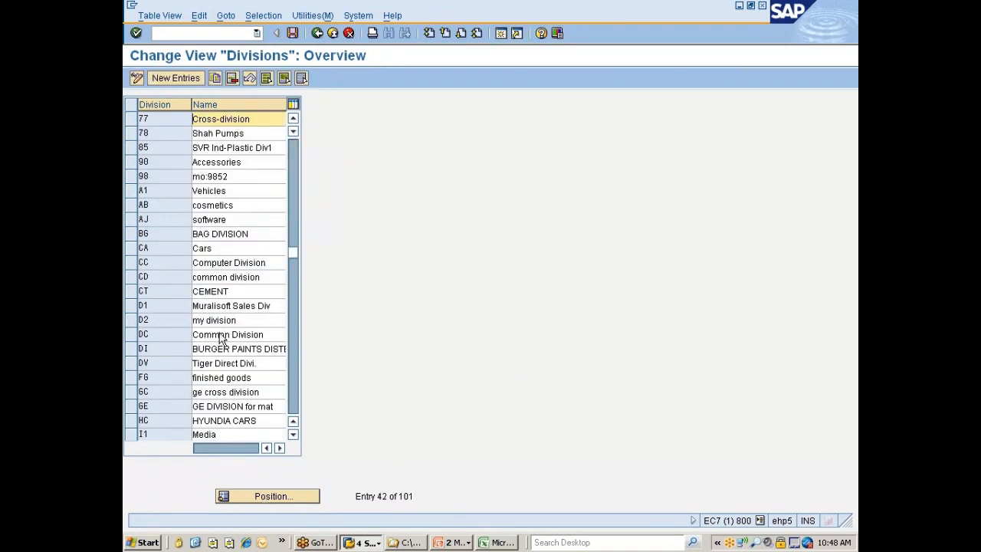
Rename division 77 as "Division for Nissan"
{"action": "left_click", "coordinate": [259, 133]}
{"action": "key", "text": "Up"}
{"action": "key", "text": "shift+Home"}
{"action": "type", "text": "D"}
{"action": "key", "text": "Delete"}
{"action": "key", "text": "End"}
{"action": "type", "text": "for Nissa"}
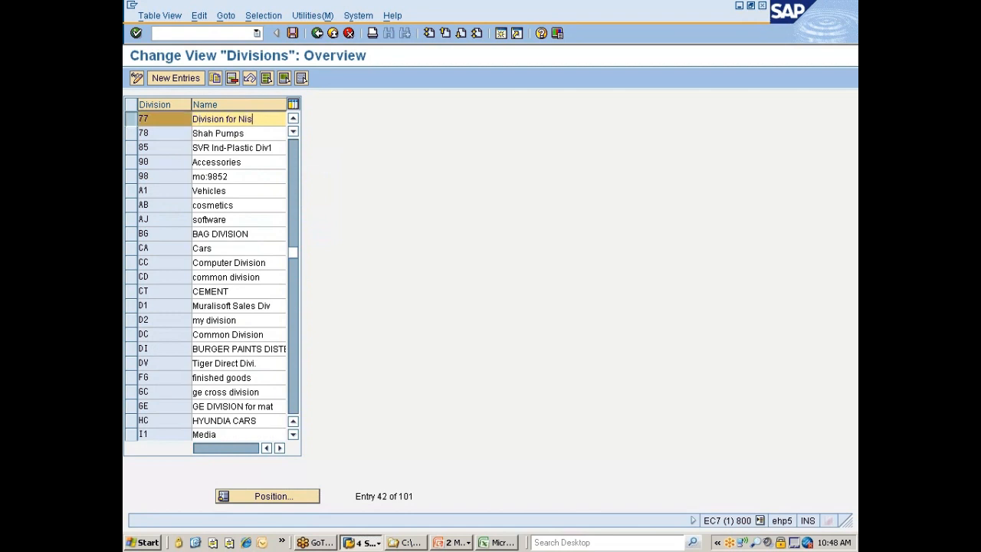
{"action": "type", "text": "n"}
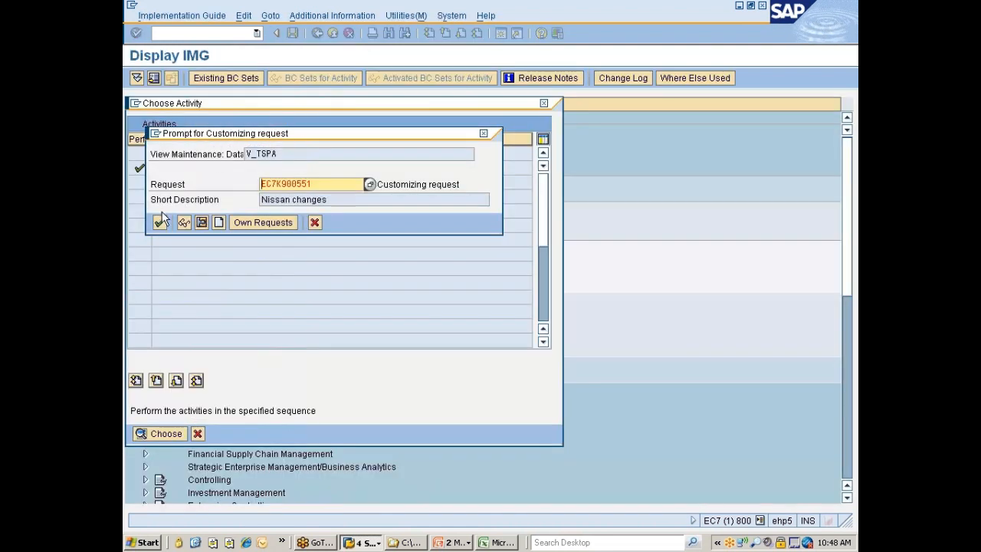
Save the division name in the "Nissan changes" customizing request and return to the implementation guide
{"action": "left_click", "coordinate": [159, 222]}
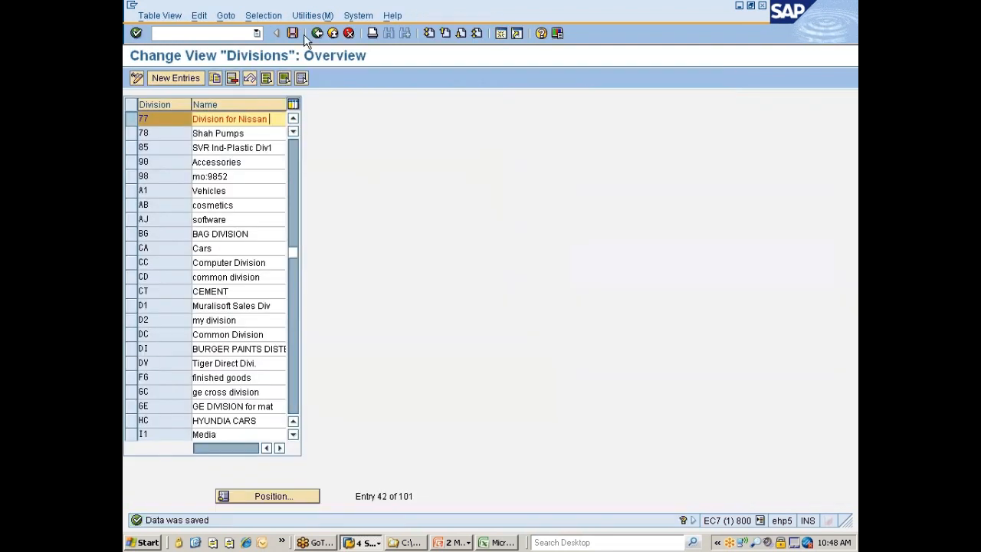
{"action": "left_click", "coordinate": [317, 35]}
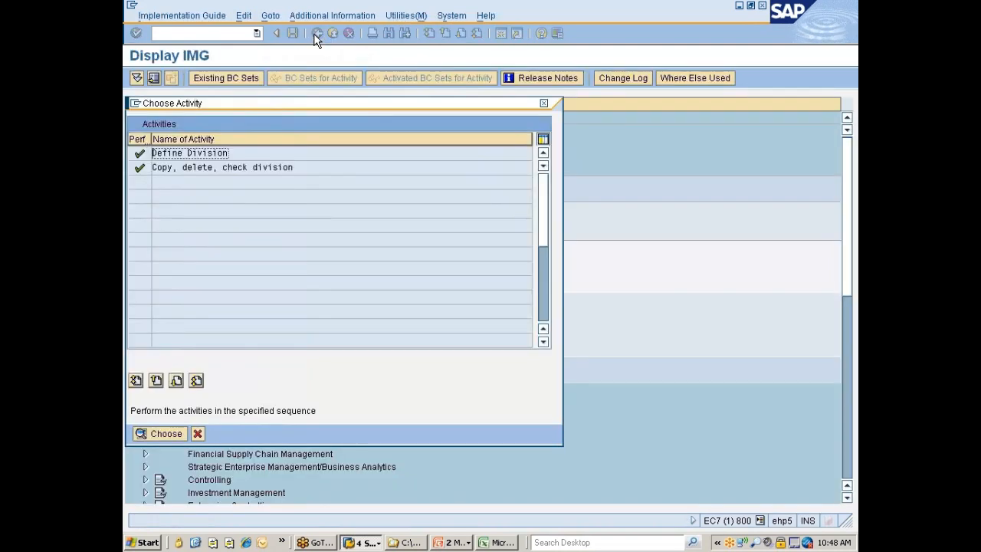
{"action": "left_click", "coordinate": [197, 434]}
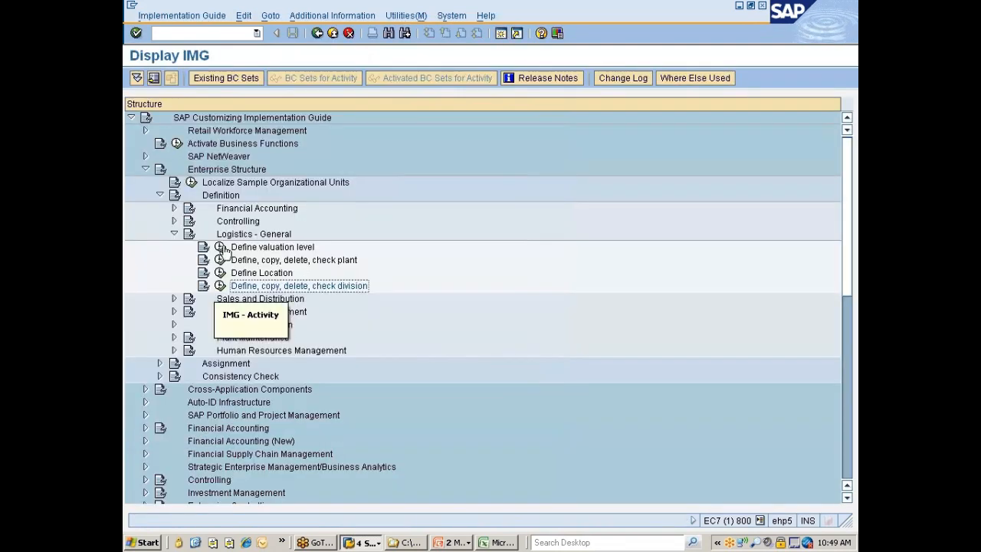
Open the "Copy, delete, check sales organization" activity under Sales and Distribution in the enterprise structure definition
{"action": "left_click", "coordinate": [173, 234]}
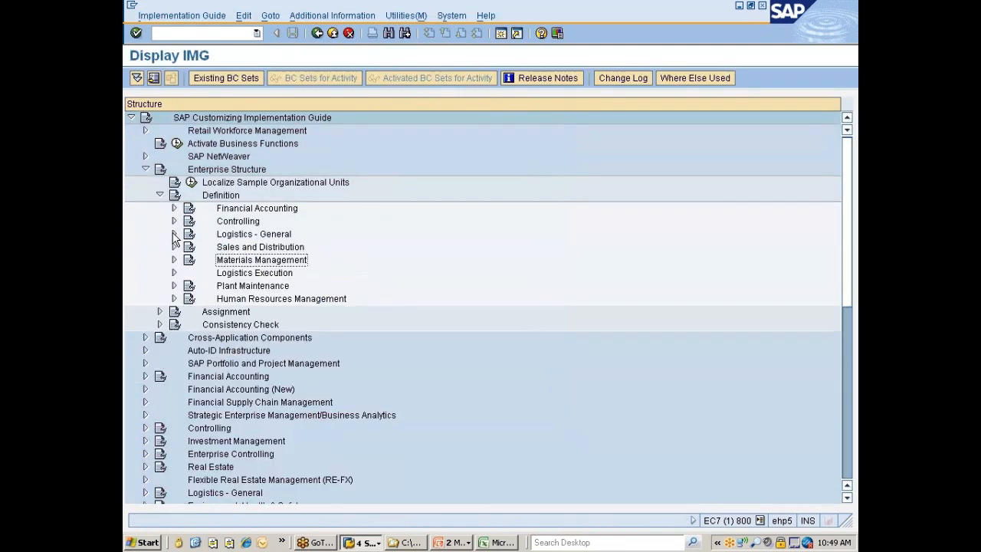
{"action": "left_click", "coordinate": [266, 248]}
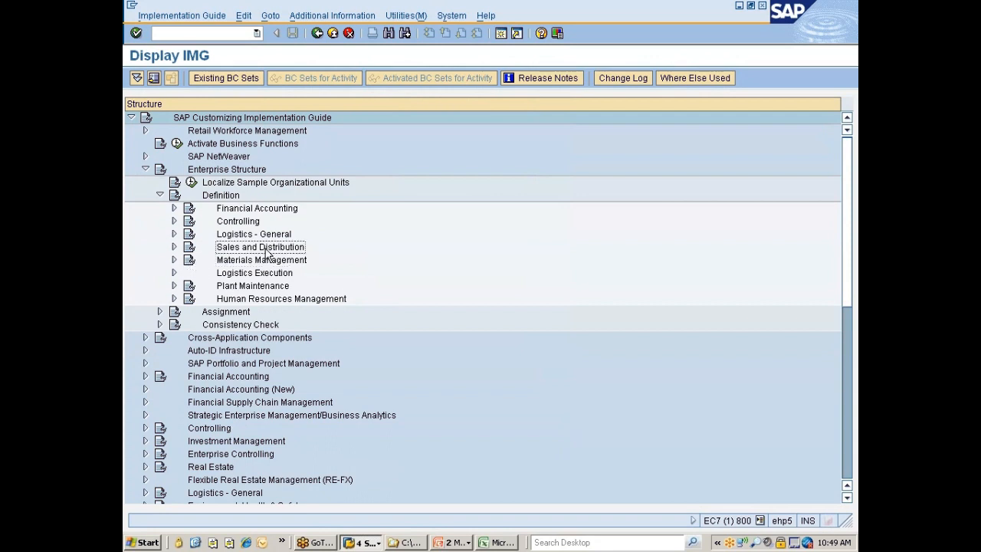
{"action": "double_click", "coordinate": [266, 249]}
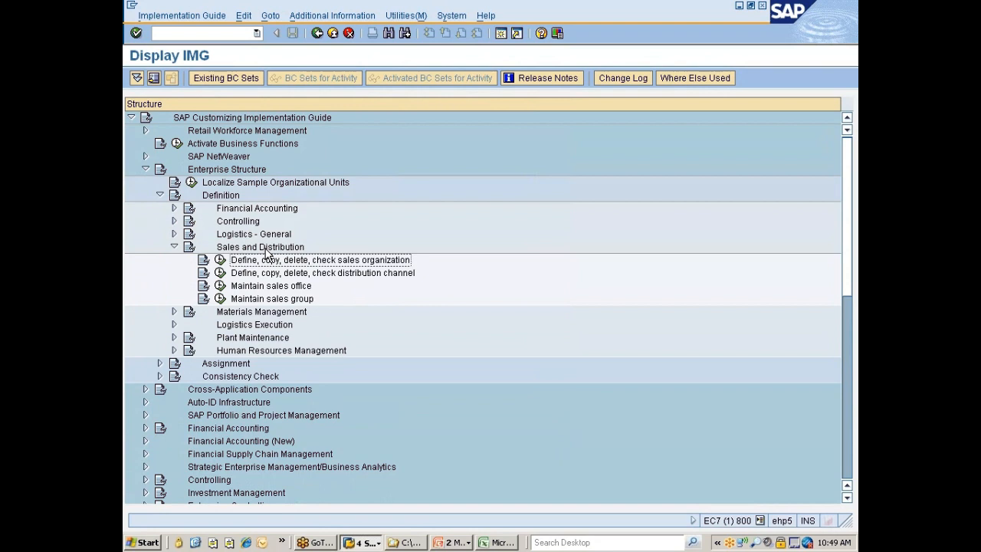
{"action": "left_click", "coordinate": [219, 261]}
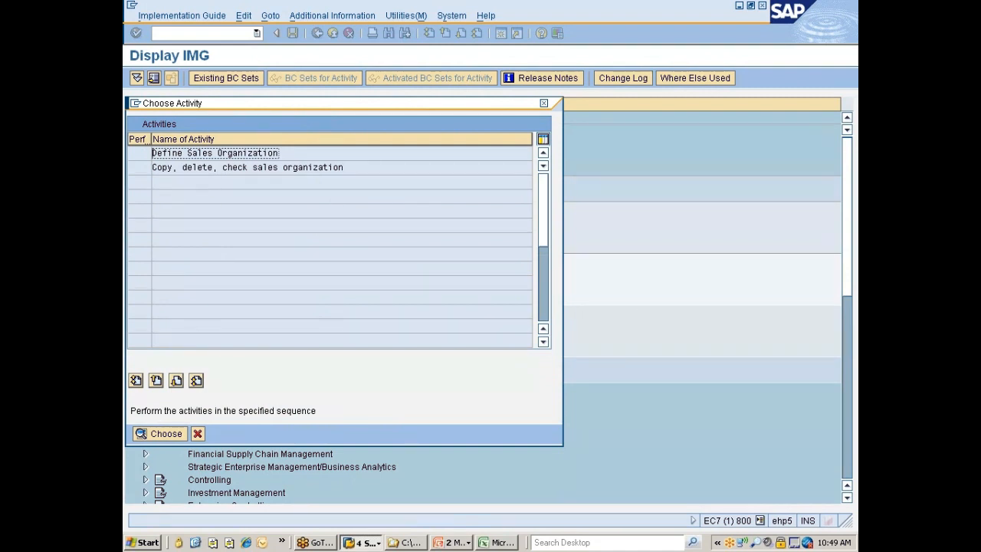
{"action": "double_click", "coordinate": [265, 167]}
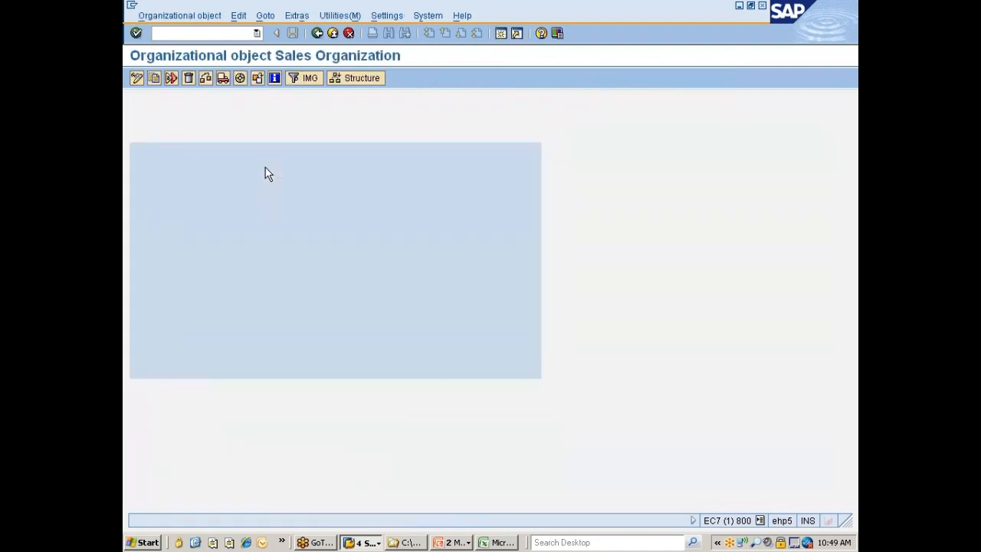
Copy sales organization 0001 to the new sales organization 7777
{"action": "left_click", "coordinate": [154, 80]}
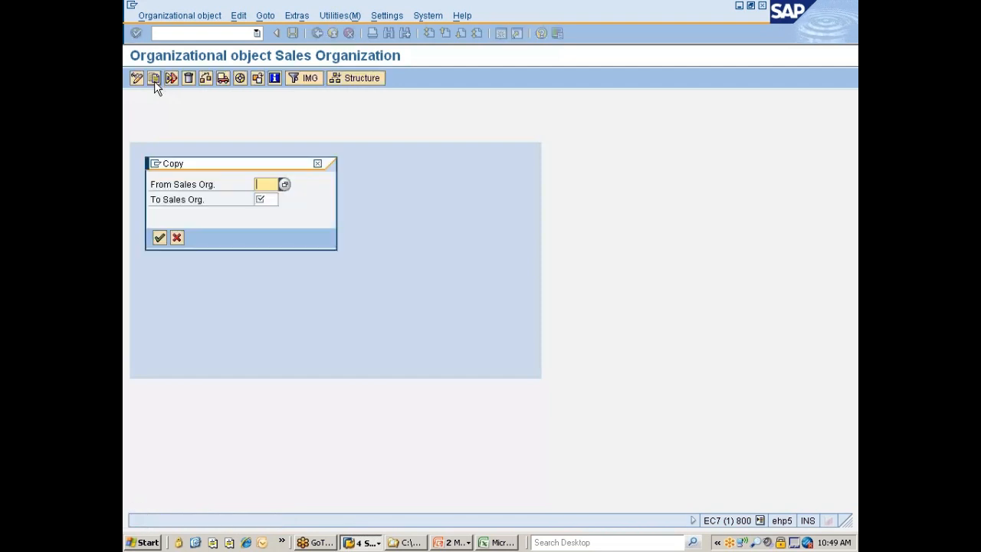
{"action": "type", "text": "0001"}
{"action": "key", "text": "Tab"}
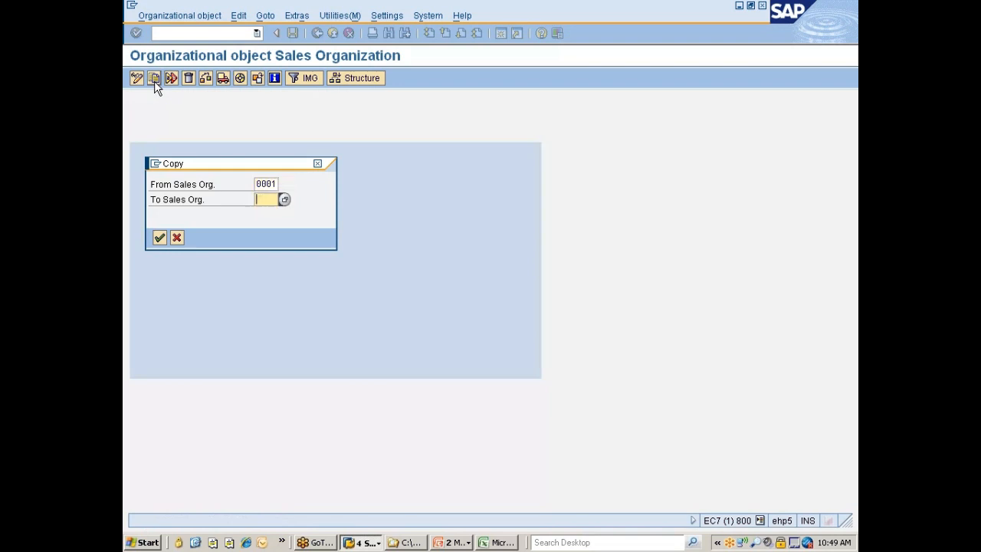
{"action": "type", "text": "7777"}
{"action": "key", "text": "Return"}
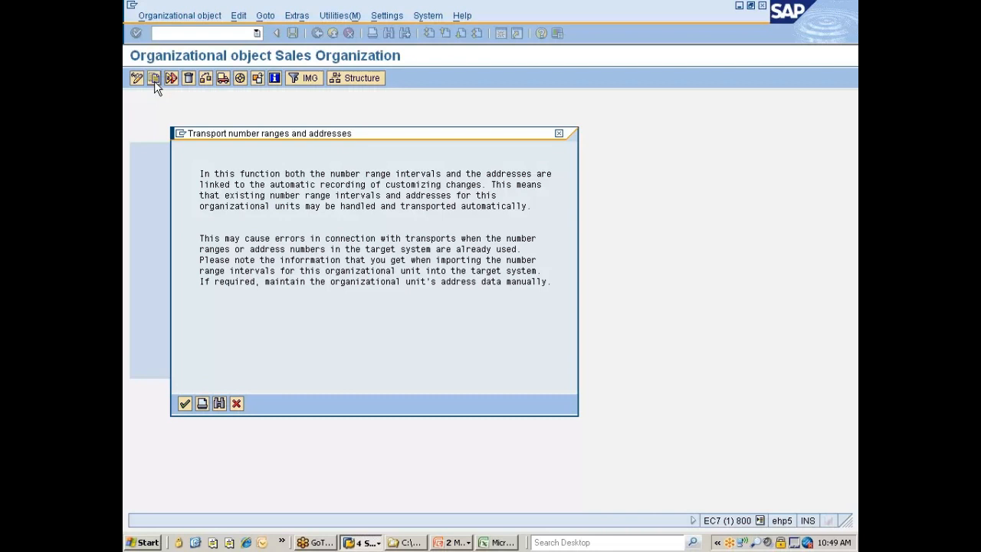
Decline transporting number ranges and record the sales organization copy in the "Nissan changes" customizing request
{"action": "key", "text": "Return"}
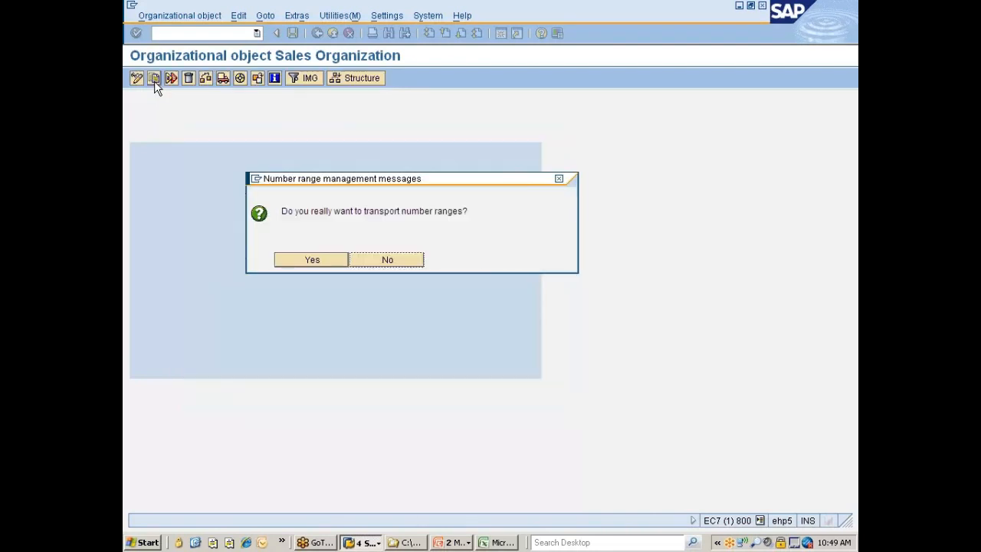
{"action": "left_click", "coordinate": [400, 258]}
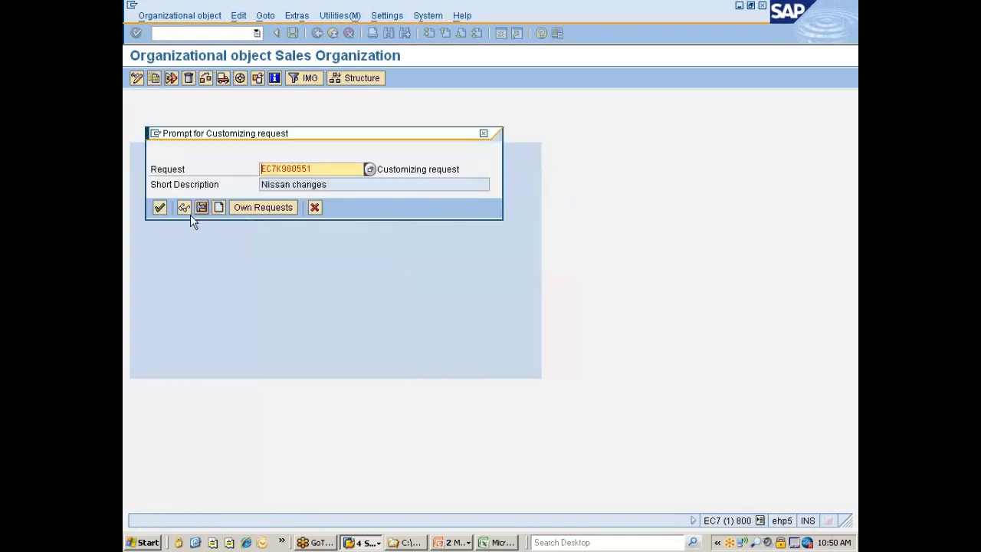
{"action": "left_click", "coordinate": [160, 207]}
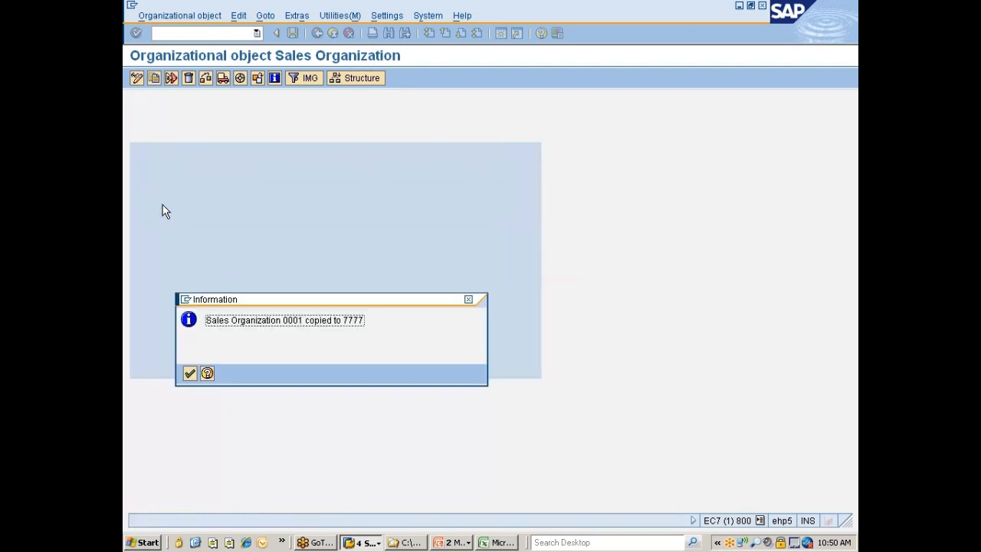
{"action": "key", "text": "Return"}
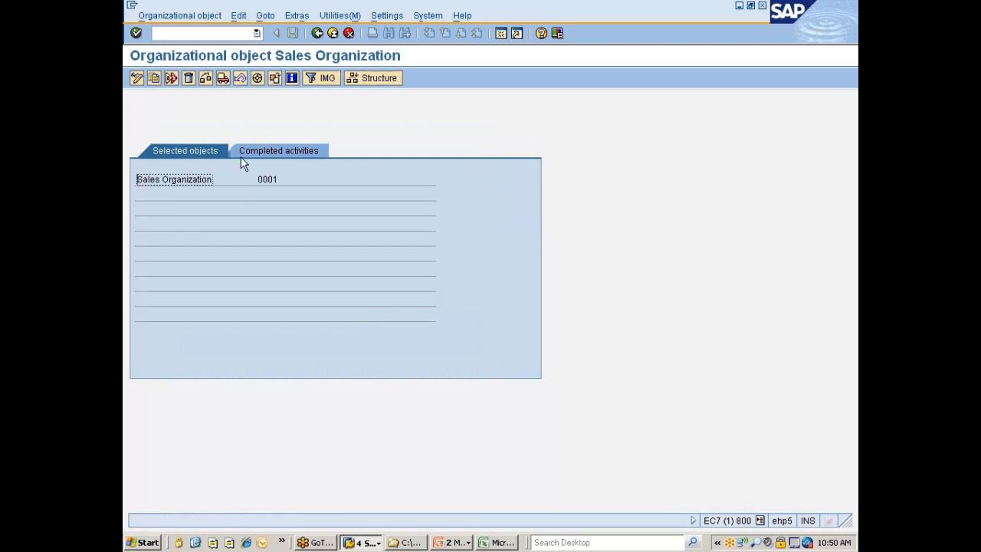
Open the "Define Sales Organization" activity and position the list at sales organization 7777
{"action": "left_click", "coordinate": [316, 33]}
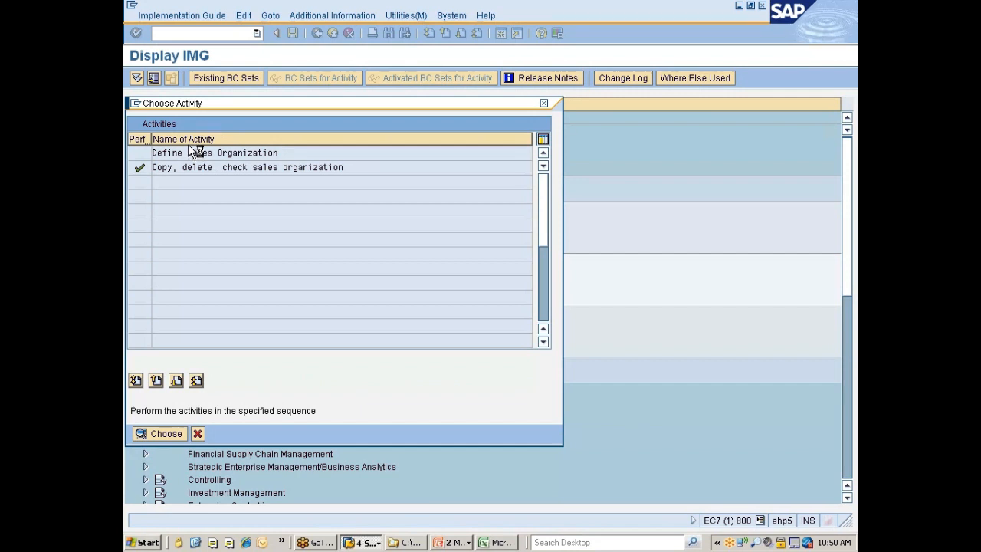
{"action": "double_click", "coordinate": [193, 152]}
{"action": "left_click", "coordinate": [278, 405]}
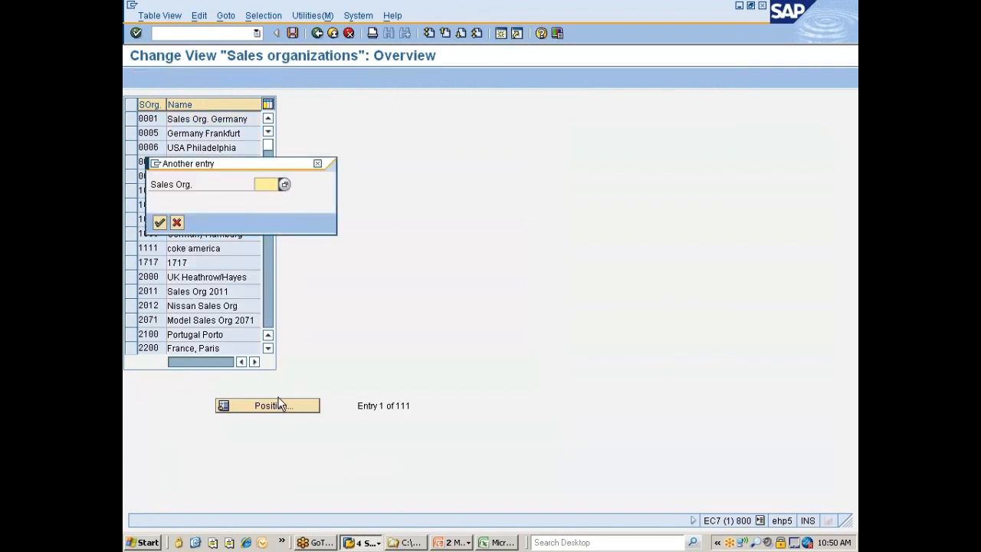
{"action": "type", "text": "7777"}
{"action": "key", "text": "Return"}
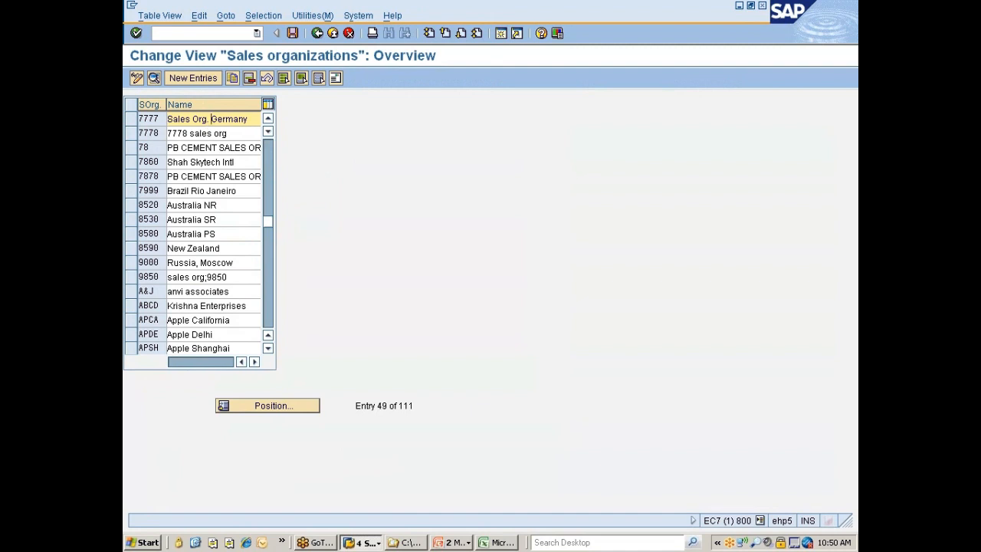
Rename sales organization 7777 as "Sales Org. ..NISSAN" and select its row
{"action": "double_click", "coordinate": [212, 119]}
{"action": "key", "text": "BackSpace"}
{"action": "left_click", "coordinate": [130, 125]}
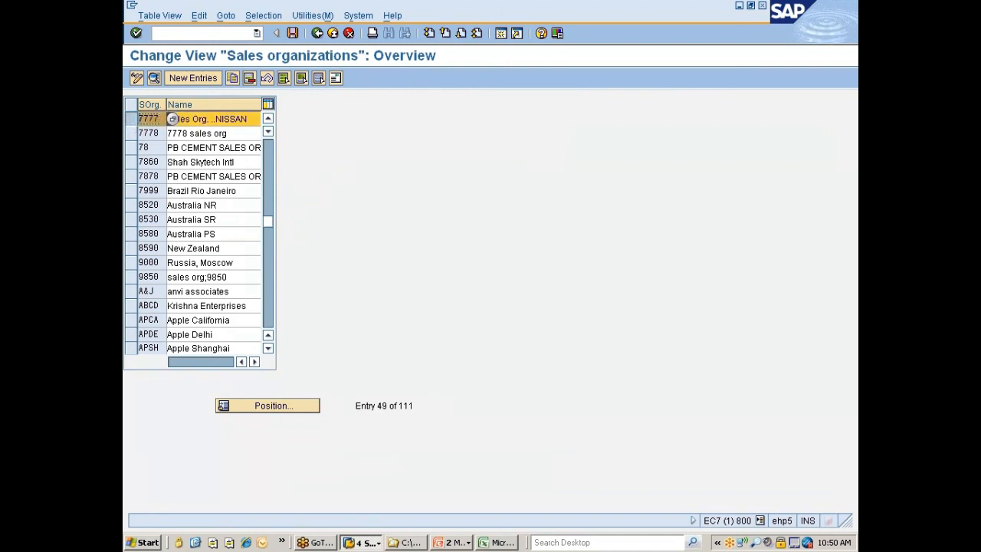
Open the address data of sales organization 7777 and set the name to "Nissan Sales Org"
{"action": "left_click", "coordinate": [335, 79]}
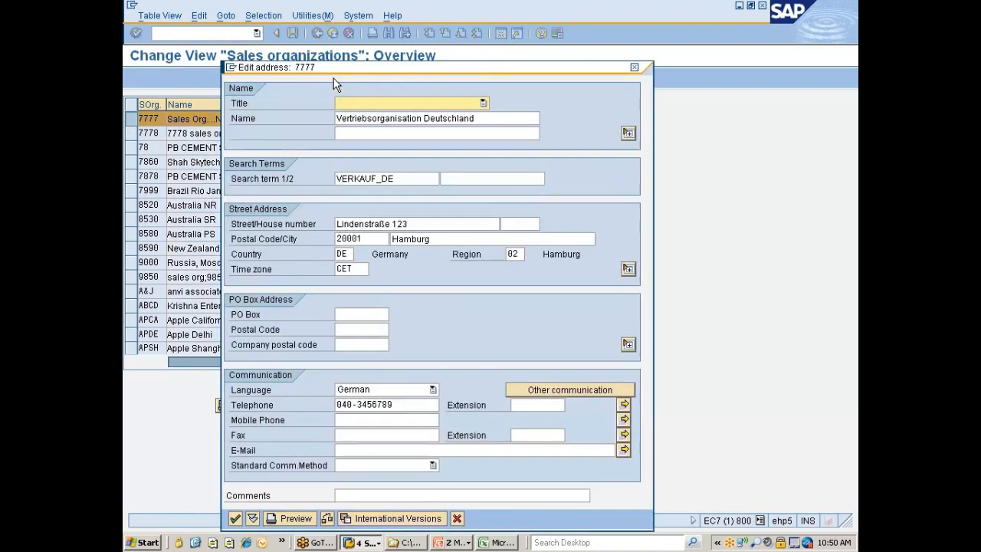
{"action": "left_click", "coordinate": [476, 118]}
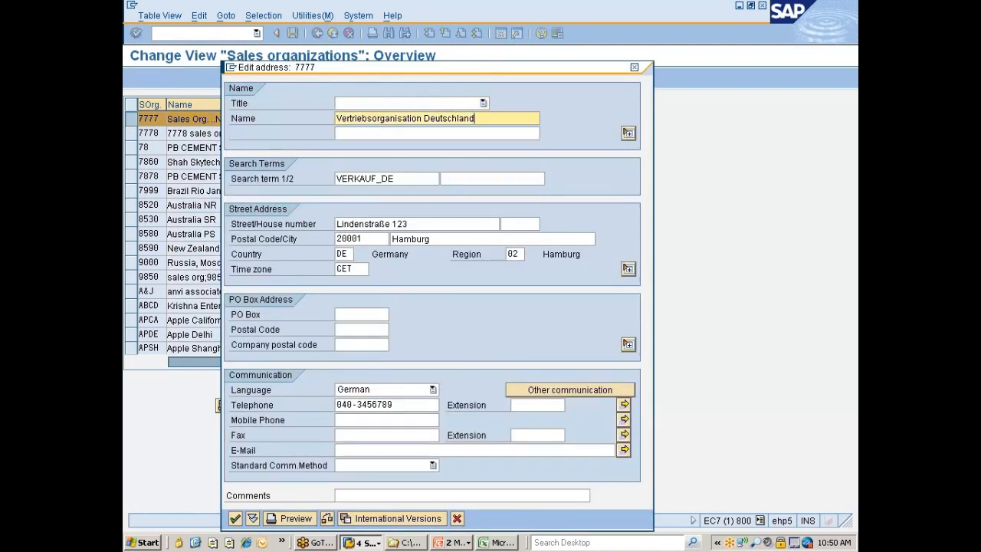
{"action": "key", "text": "shift+Home"}
{"action": "type", "text": "N"}
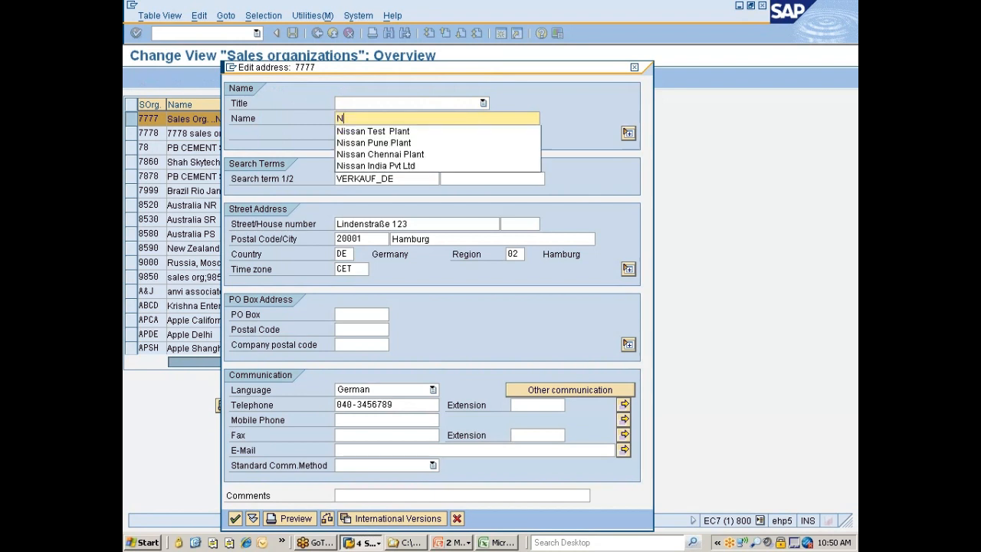
{"action": "type", "text": "issan Sa"}
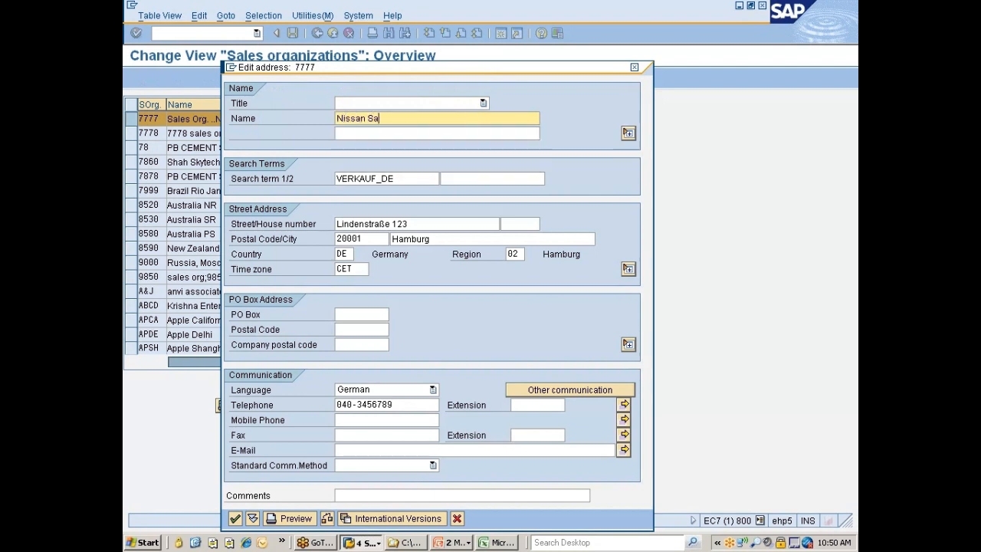
{"action": "type", "text": "les Org"}
Copy the name "Nissan Sales Org" into the second name line and the first search term
{"action": "key", "text": "shift+Home"}
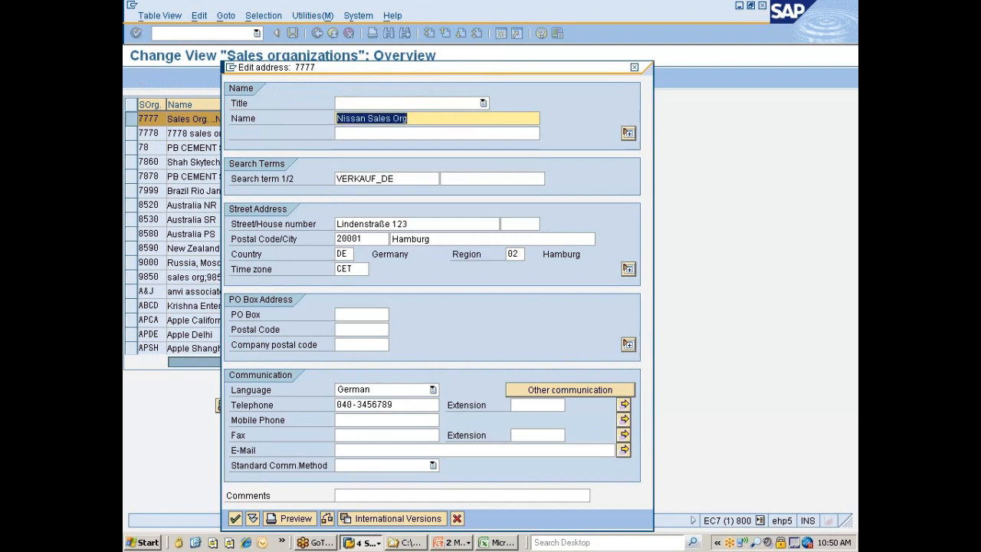
{"action": "key", "text": "Tab"}
{"action": "key", "text": "ctrl+v"}
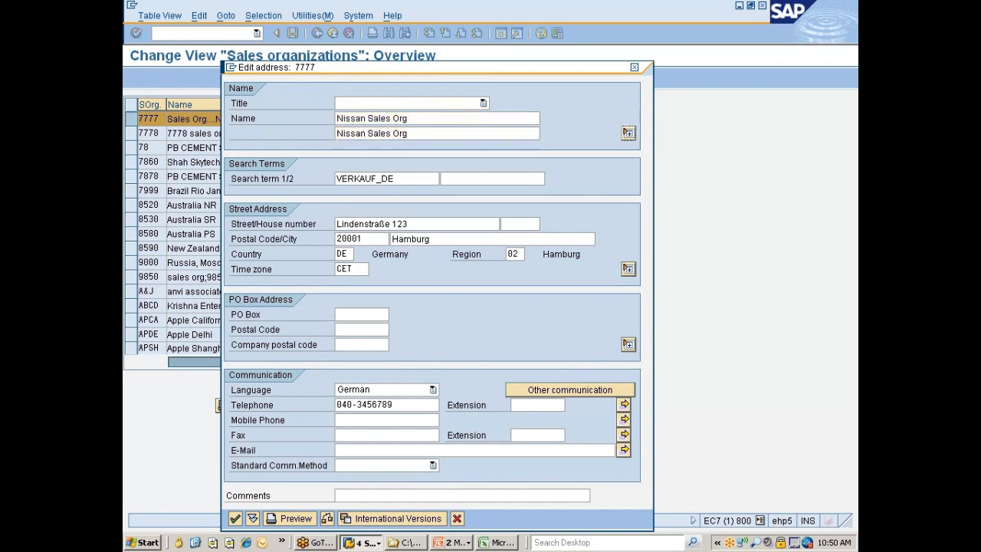
{"action": "key", "text": "Tab"}
{"action": "key", "text": "ctrl+v"}
Replace the street and the postal code in the sales organization's street address
{"action": "key", "text": "Tab"}
{"action": "key", "text": "Tab"}
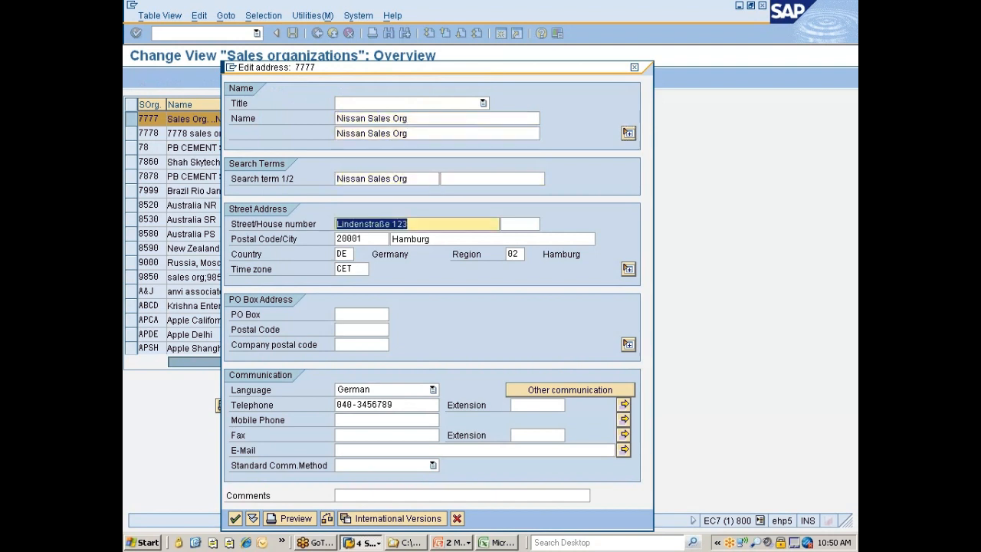
{"action": "type", "text": "S"}
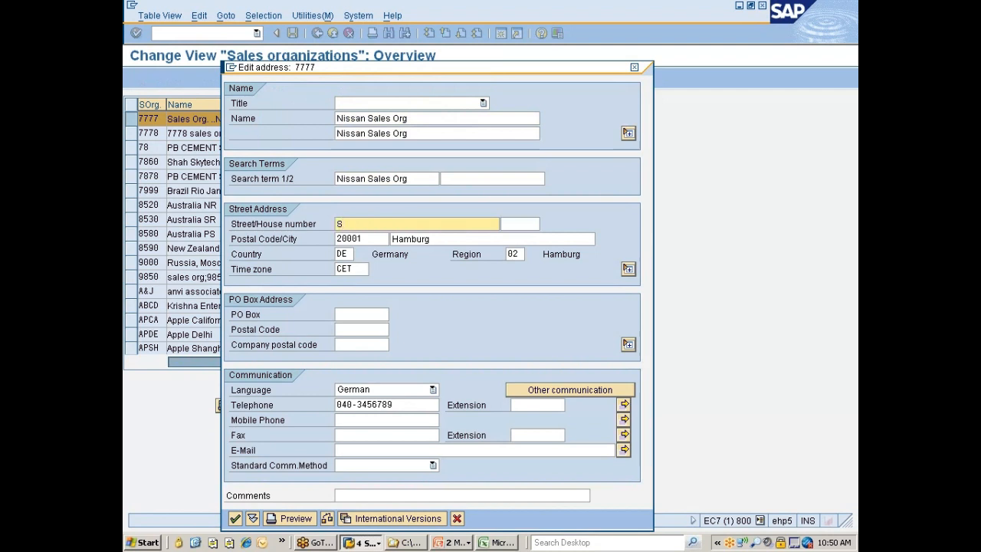
{"action": "type", "text": "treet#34"}
{"action": "key", "text": "Tab"}
{"action": "key", "text": "Tab"}
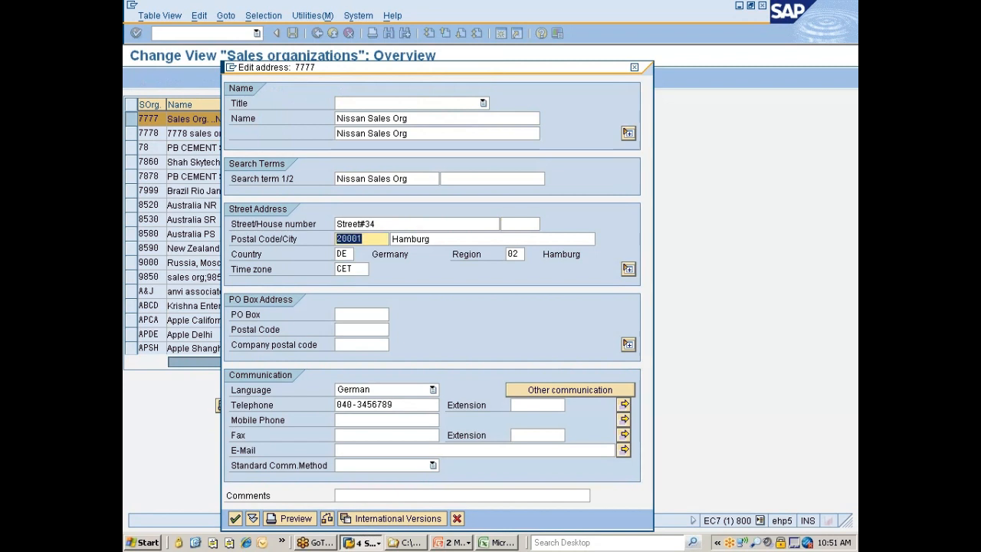
{"action": "left_click", "coordinate": [358, 239]}
{"action": "type", "text": "5"}
{"action": "key", "text": "Tab"}
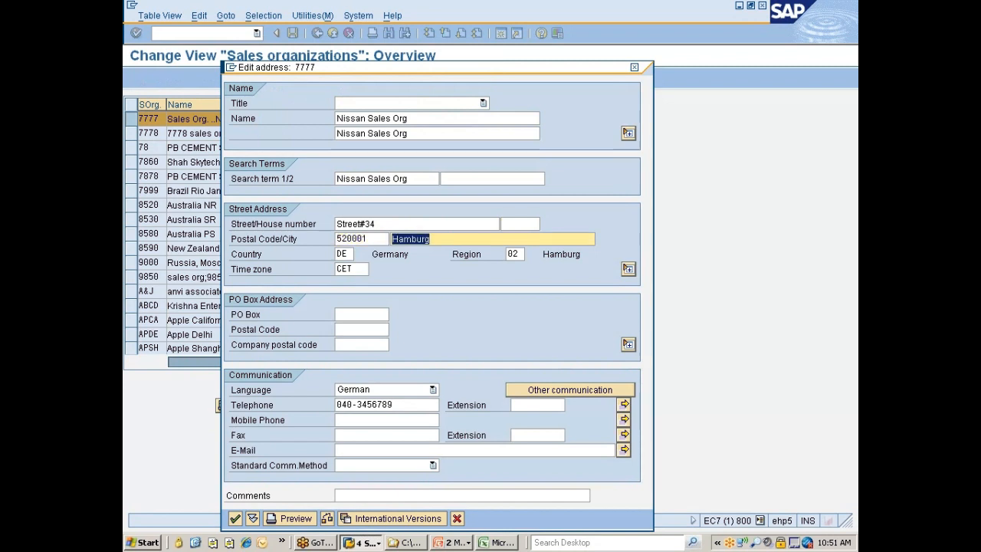
Set the address city to Chennai and the country to IN
{"action": "type", "text": "Chennai"}
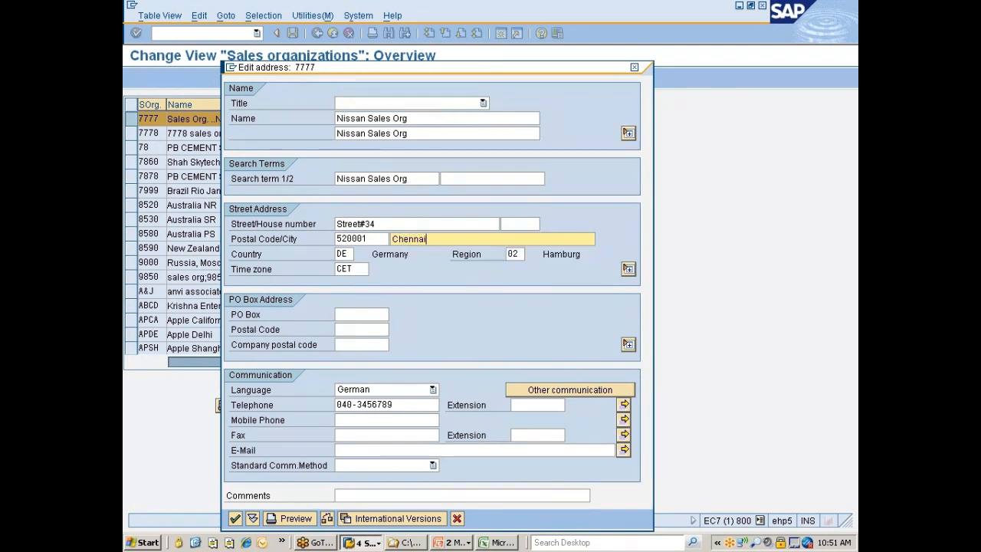
{"action": "key", "text": "Tab"}
{"action": "type", "text": "IN"}
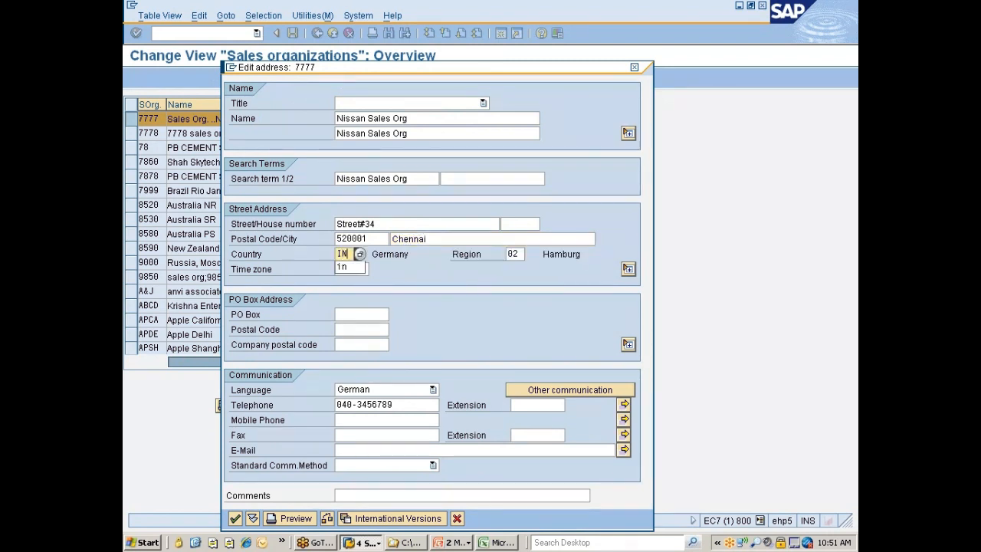
{"action": "key", "text": "Tab"}
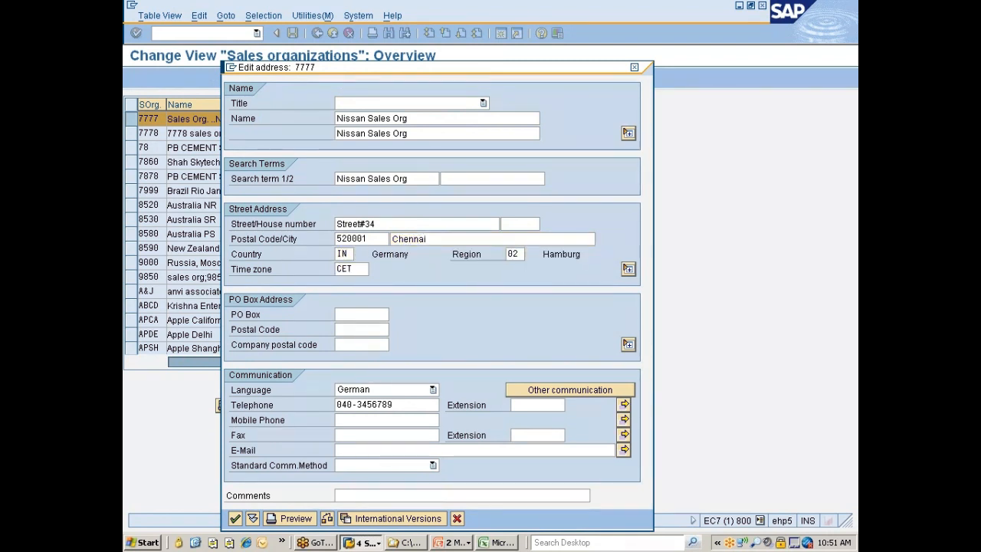
Find INDIA among the available time zones and assign it to the address
{"action": "key", "text": "Tab"}
{"action": "key", "text": "F4"}
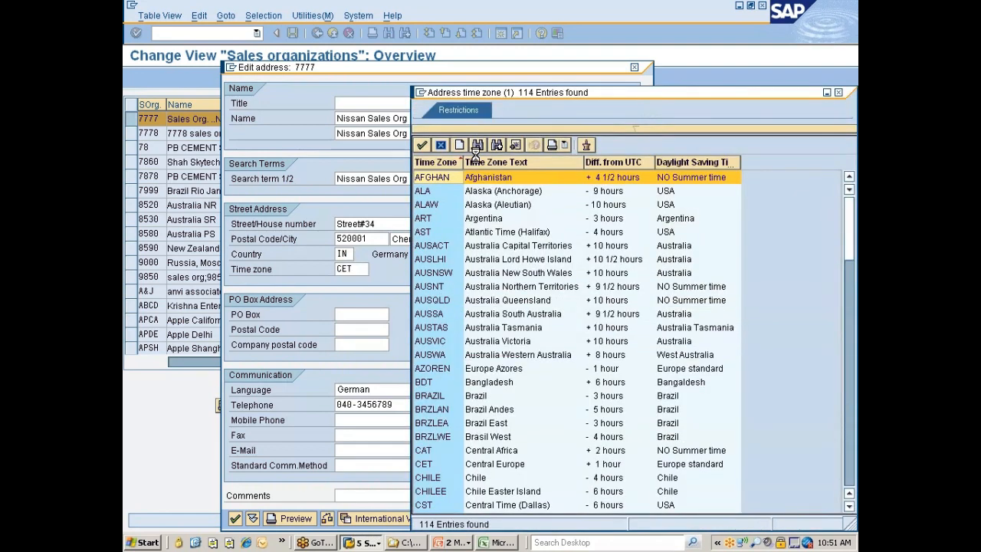
{"action": "left_click", "coordinate": [476, 147]}
{"action": "type", "text": "IN"}
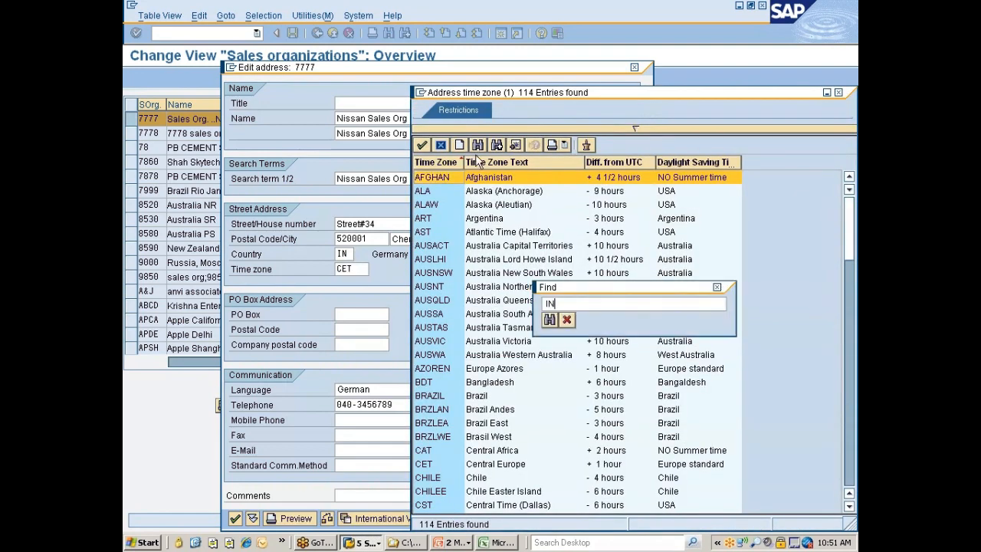
{"action": "type", "text": "DIA"}
{"action": "key", "text": "Return"}
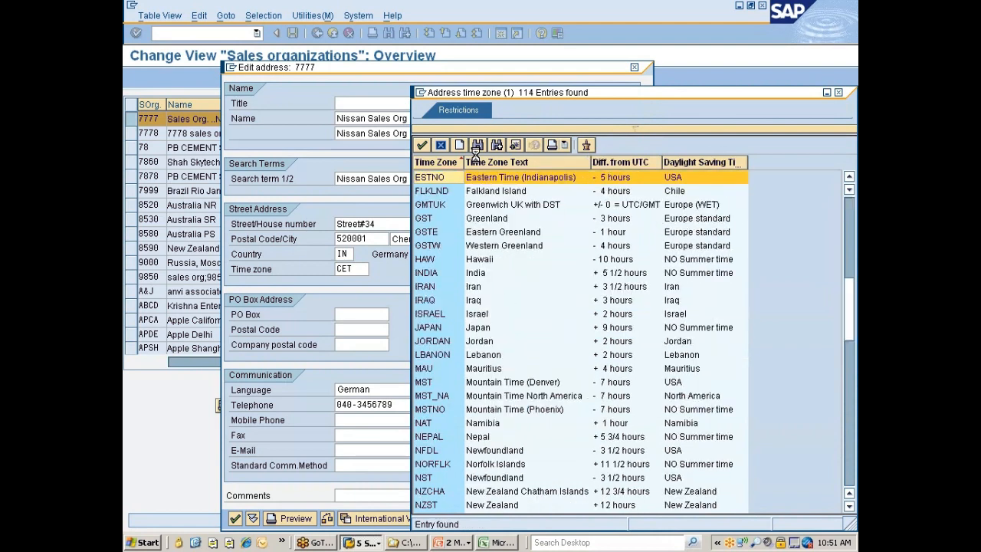
{"action": "double_click", "coordinate": [479, 272]}
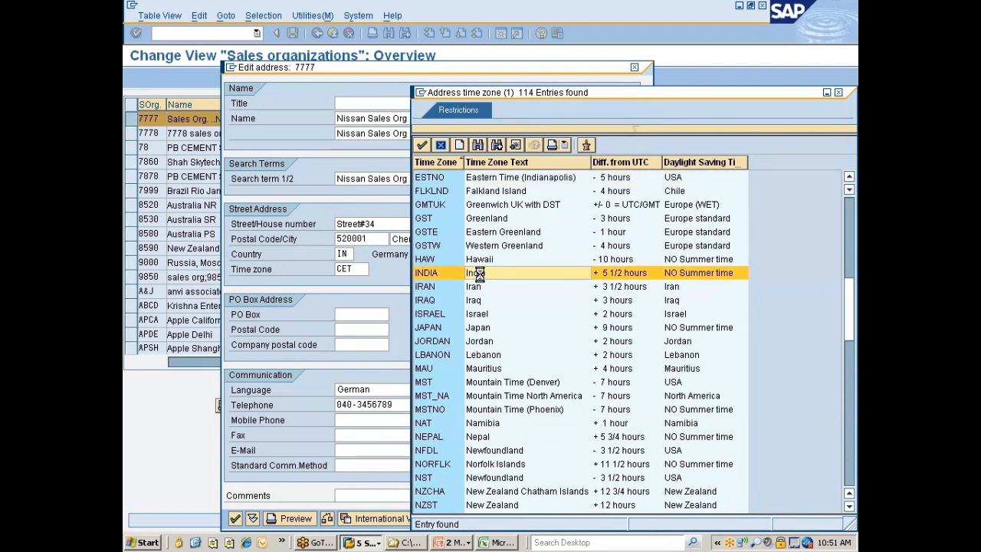
Set the communication language to English, remove the telephone number and submit the address
{"action": "left_click", "coordinate": [378, 387]}
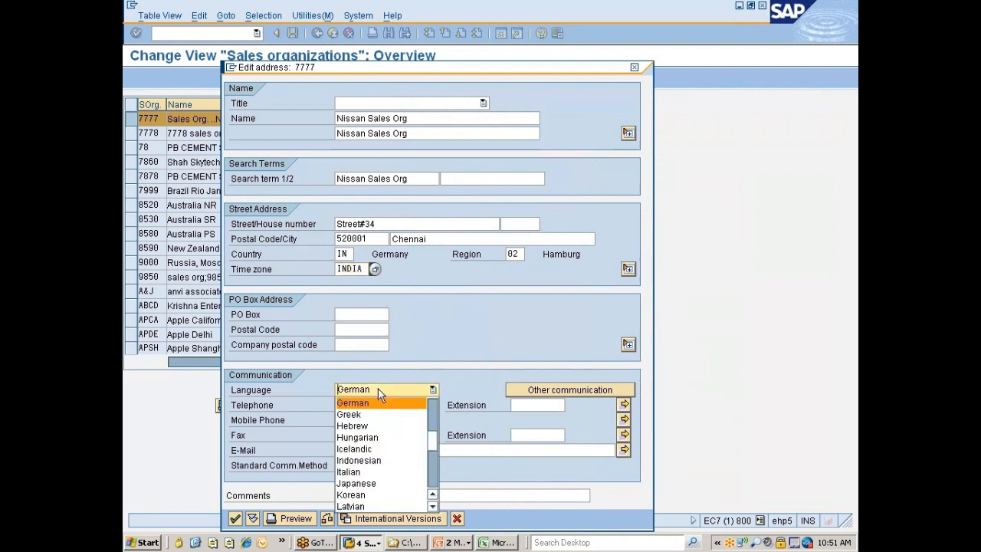
{"action": "key", "text": "Up"}
{"action": "key", "text": "Up"}
{"action": "key", "text": "Return"}
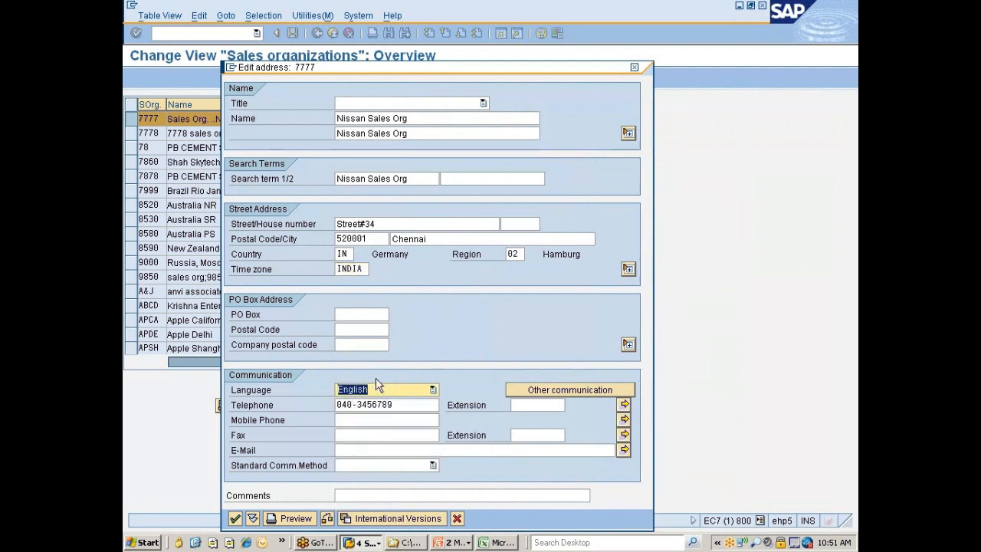
{"action": "key", "text": "Tab"}
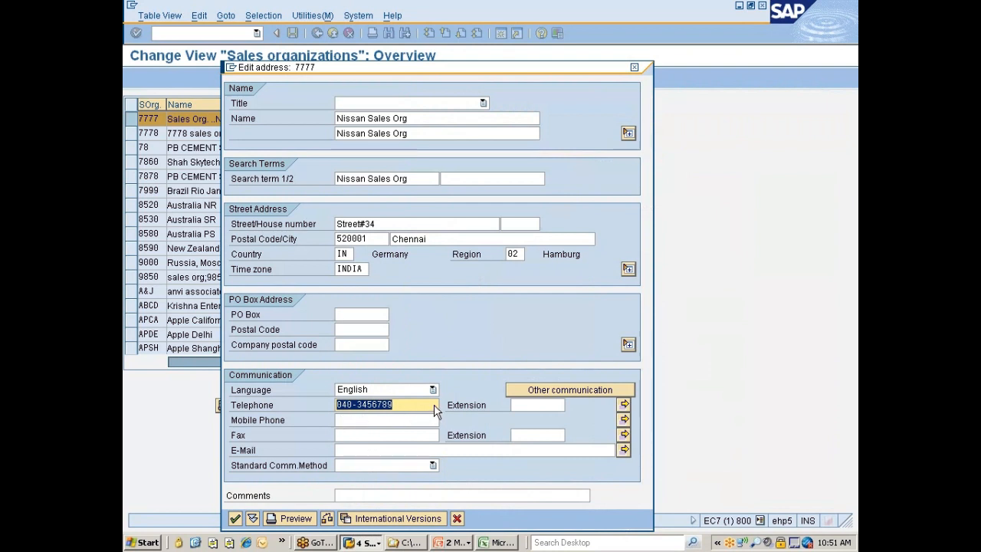
{"action": "key", "text": "Delete"}
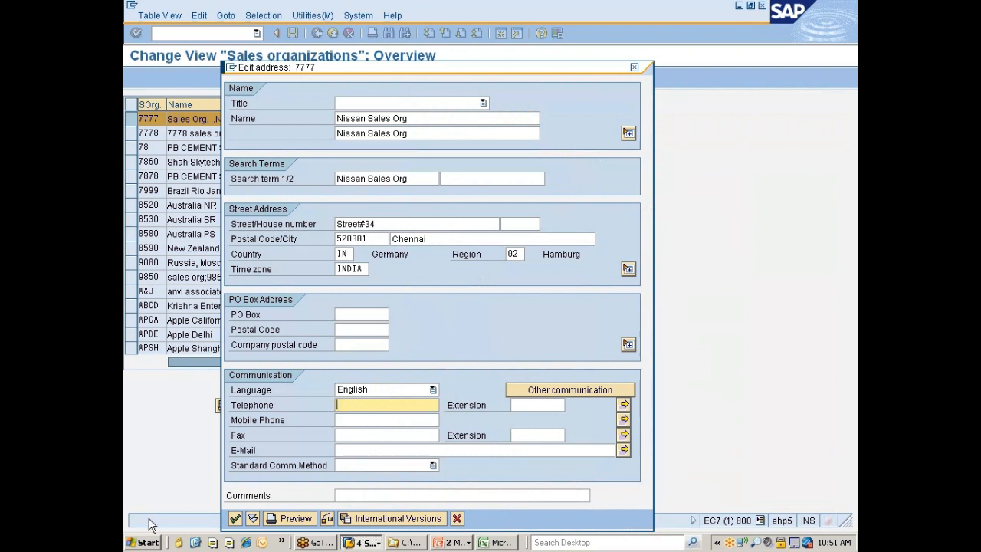
{"action": "left_click", "coordinate": [235, 521]}
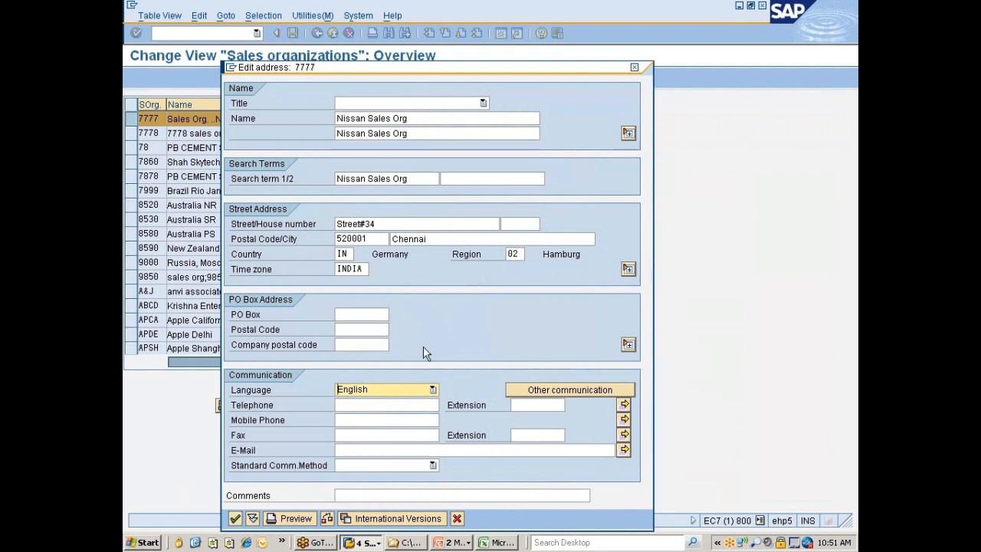
Edit the region entry of the street address and accept the address data
{"action": "left_click", "coordinate": [519, 254]}
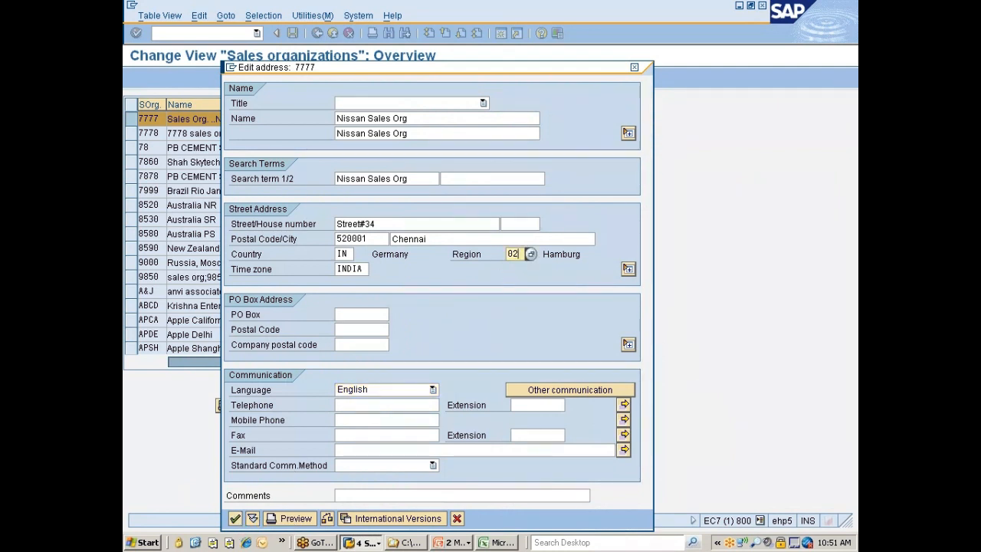
{"action": "left_click", "coordinate": [520, 278]}
{"action": "key", "text": "Return"}
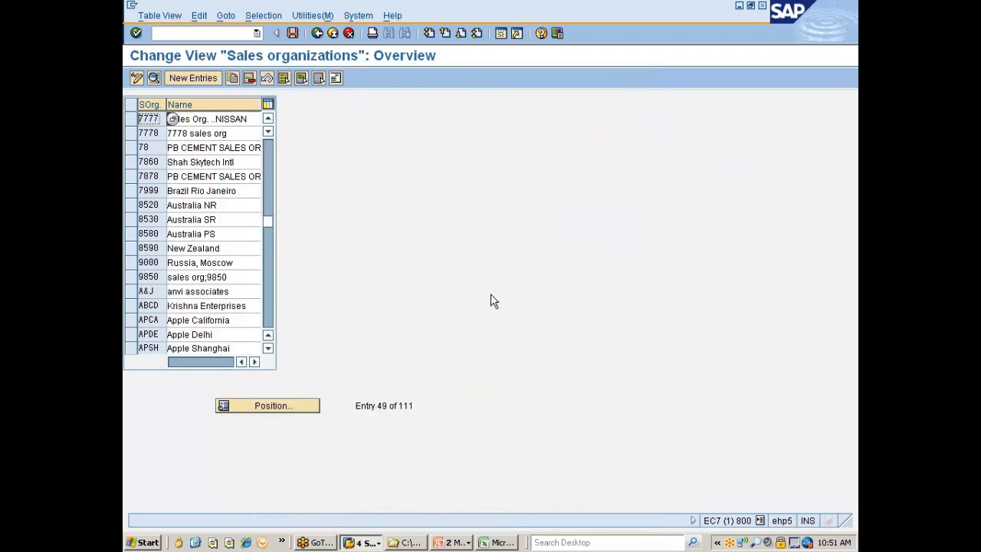
Save sales organization 7777 under the proposed customizing request and return to the implementation guide structure
{"action": "left_click", "coordinate": [292, 33]}
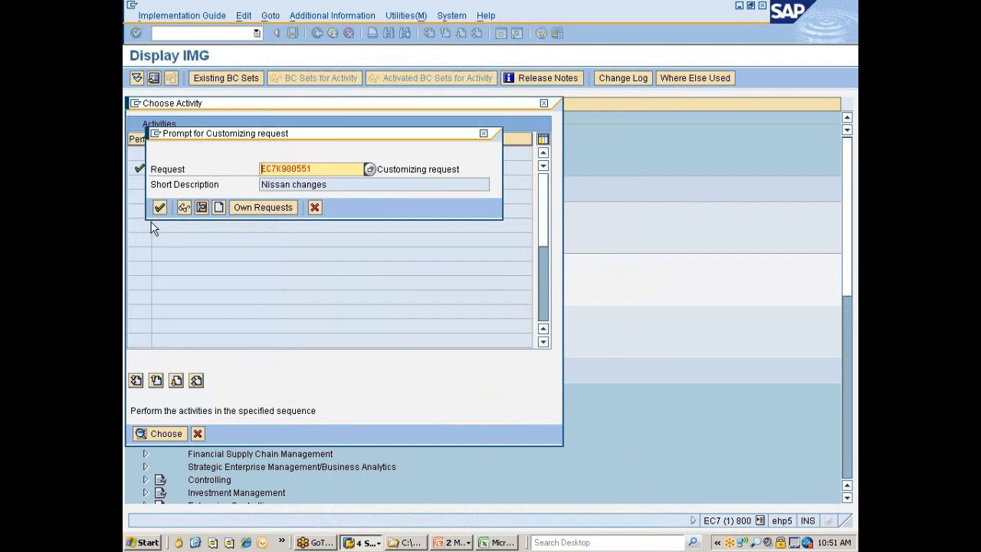
{"action": "left_click", "coordinate": [160, 207]}
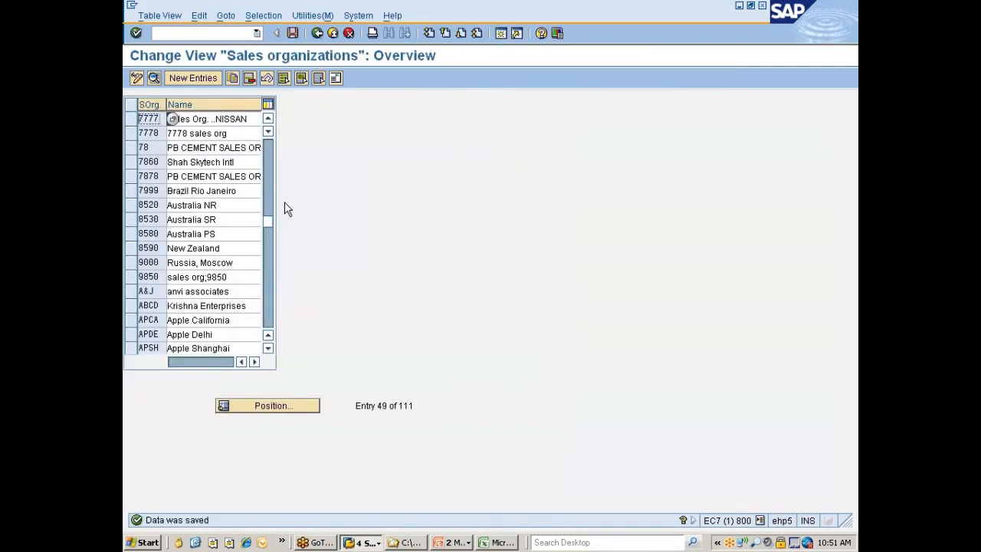
{"action": "left_click", "coordinate": [315, 34]}
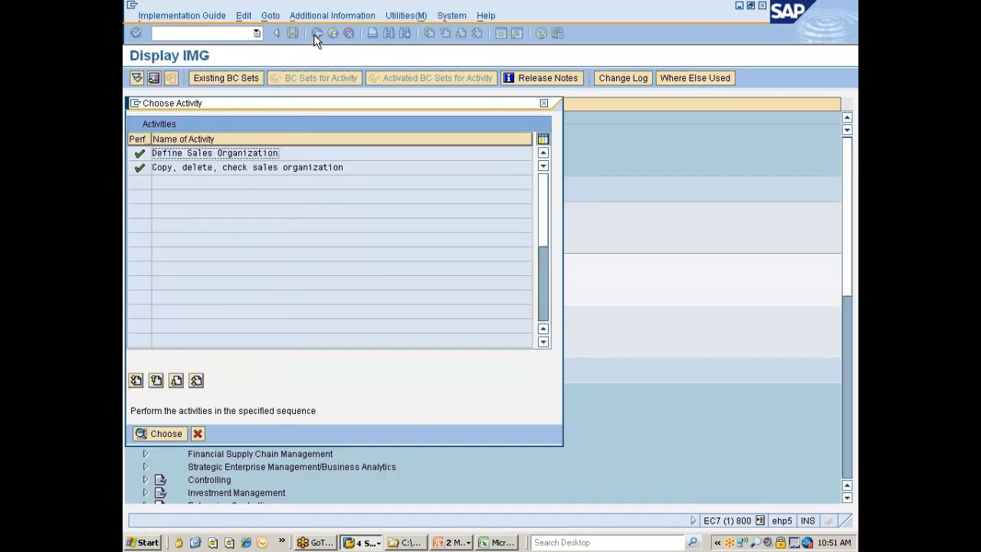
{"action": "left_click", "coordinate": [197, 433]}
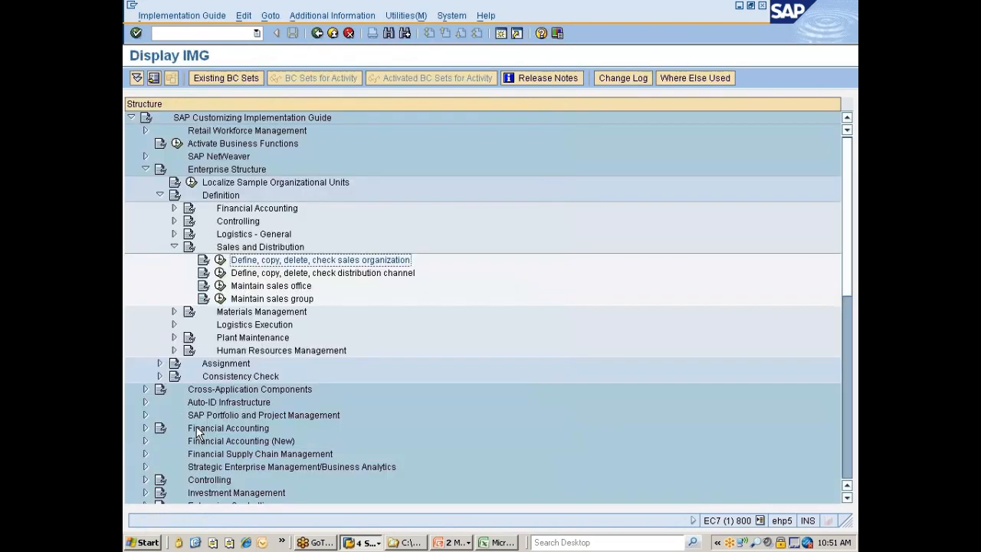
Open the "Copy, delete, check distribution channel" activity under Sales and Distribution
{"action": "left_click", "coordinate": [349, 274]}
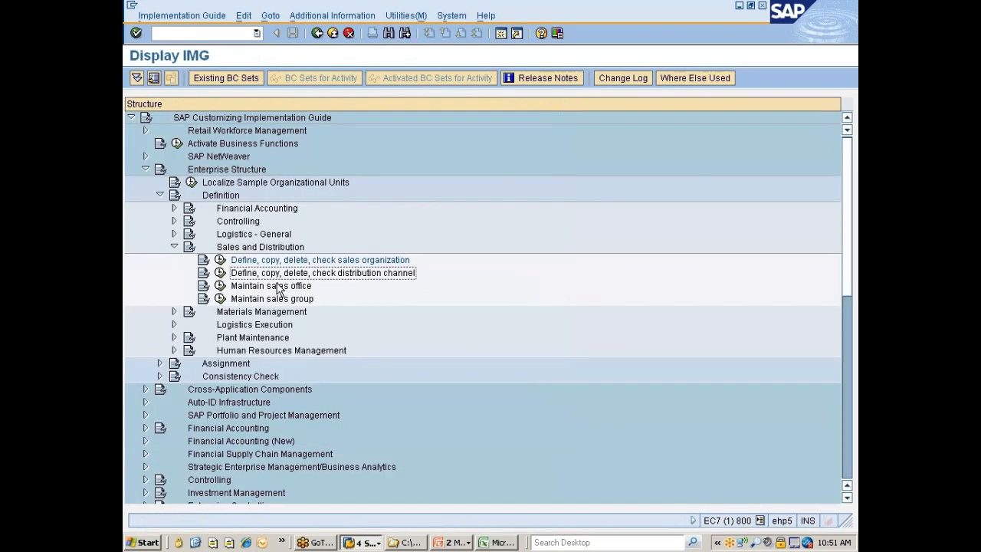
{"action": "left_click", "coordinate": [219, 272]}
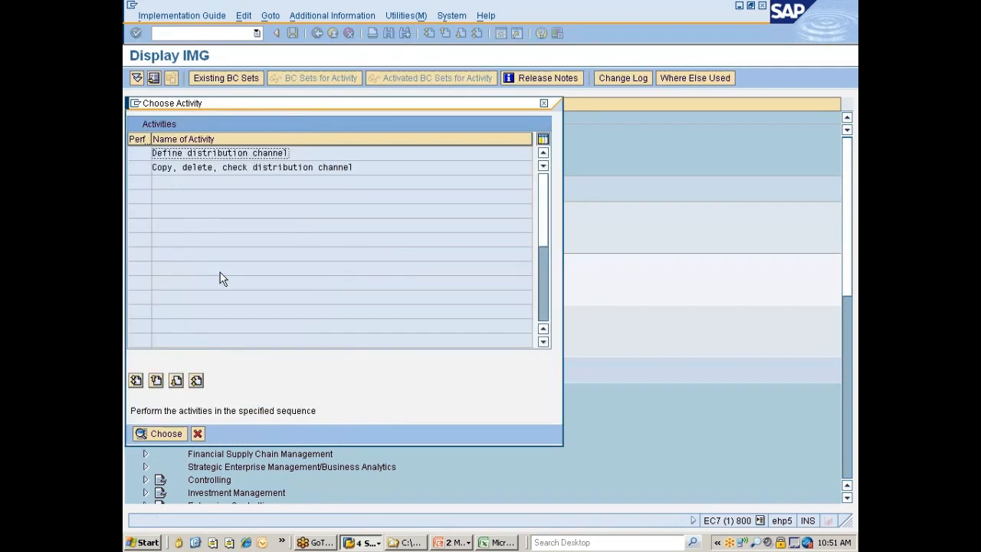
{"action": "double_click", "coordinate": [203, 168]}
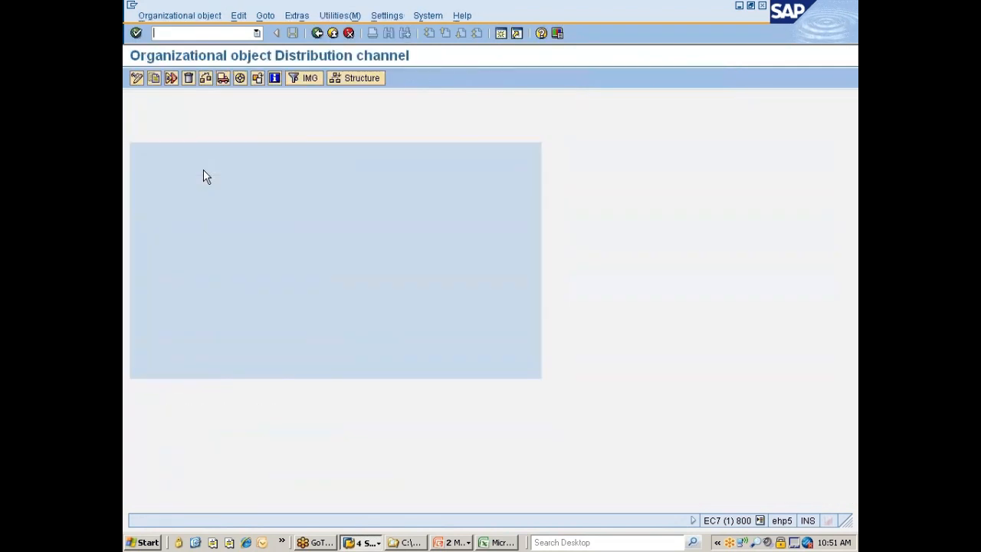
Try to copy distribution channel 01 (Direct Sales) to channel 77, and decline completing the existing organizational object
{"action": "left_click", "coordinate": [154, 79]}
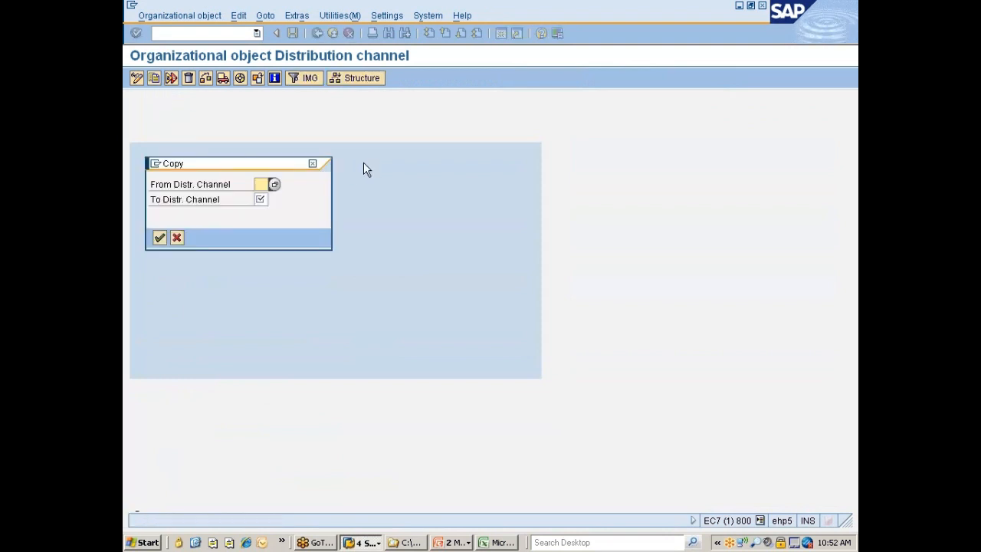
{"action": "left_click", "coordinate": [274, 184]}
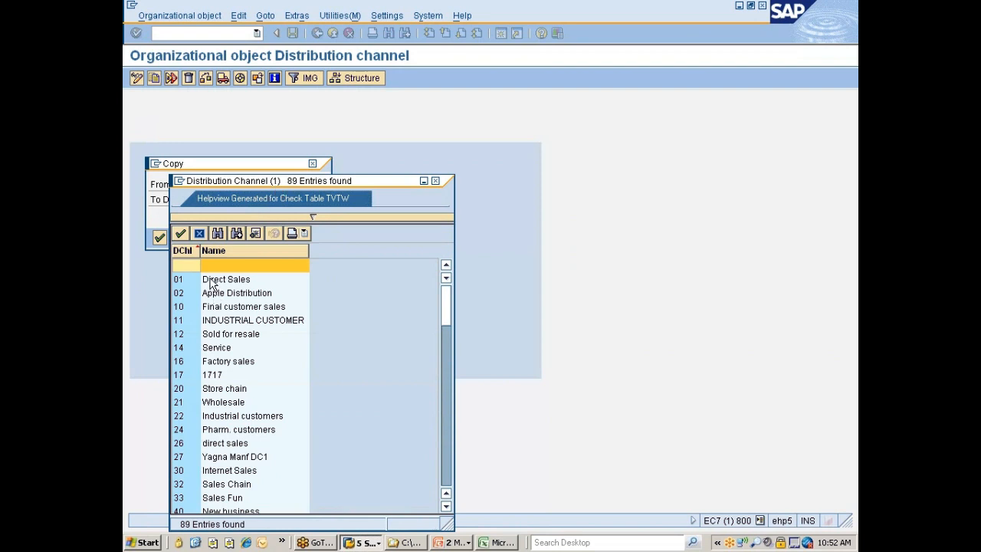
{"action": "double_click", "coordinate": [190, 282]}
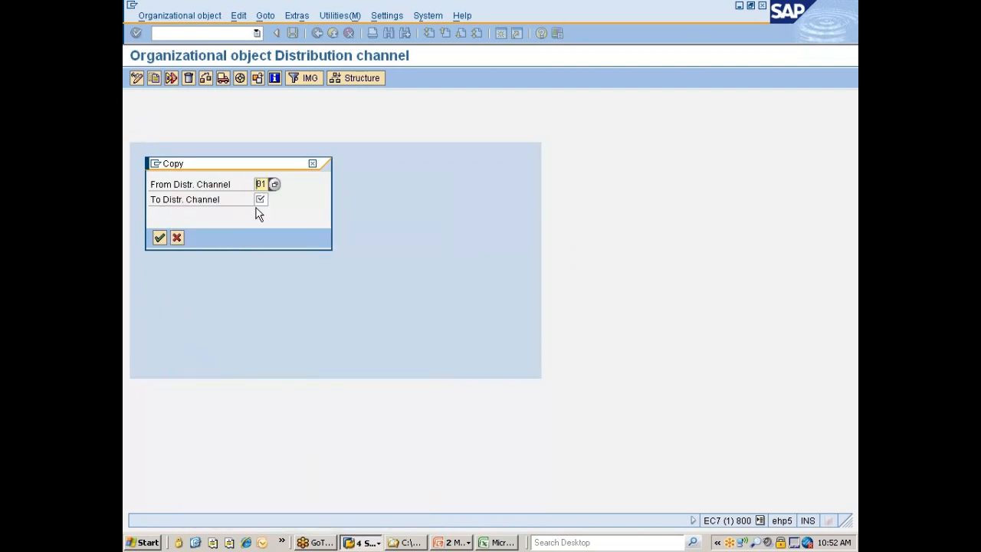
{"action": "left_click", "coordinate": [261, 199]}
{"action": "type", "text": "77"}
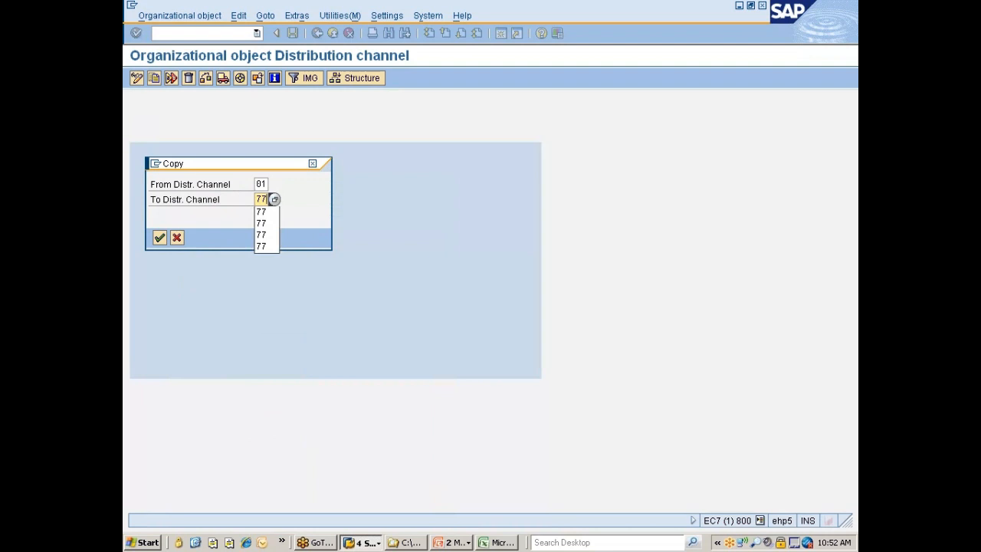
{"action": "key", "text": "Return"}
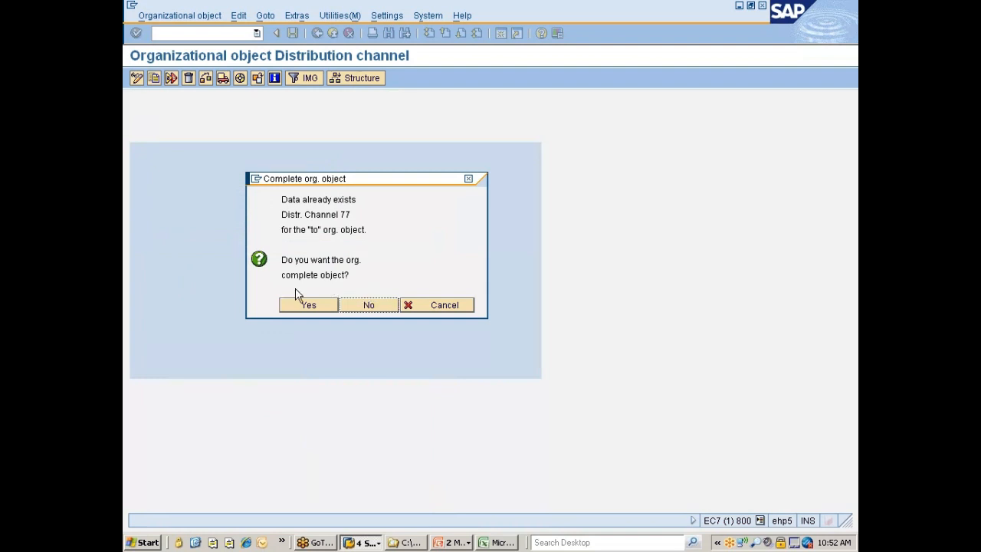
{"action": "left_click", "coordinate": [374, 304]}
Copy distribution channel 01 to 7D under the proposed "Nissan changes" customizing request and return to the activity selection
{"action": "key", "text": "Tab"}
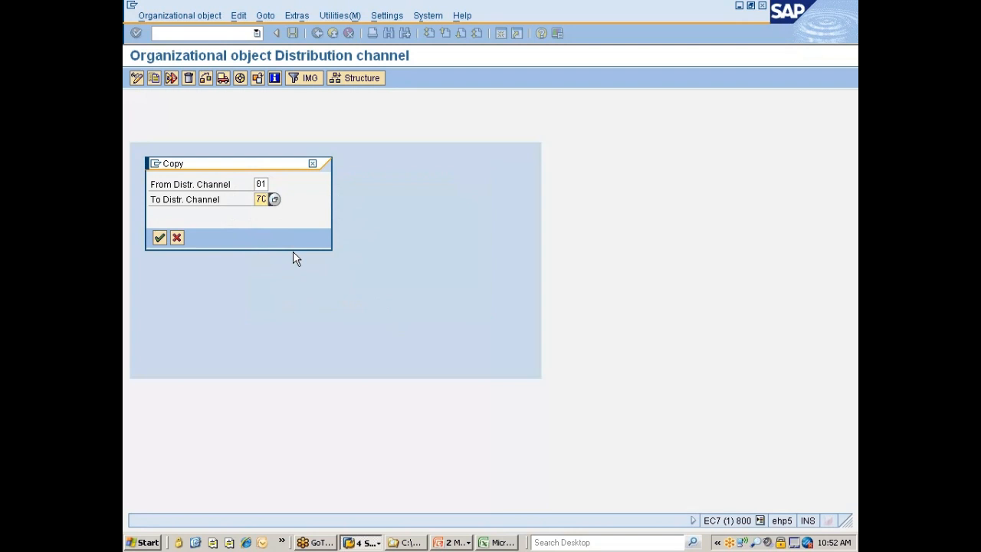
{"action": "type", "text": "7"}
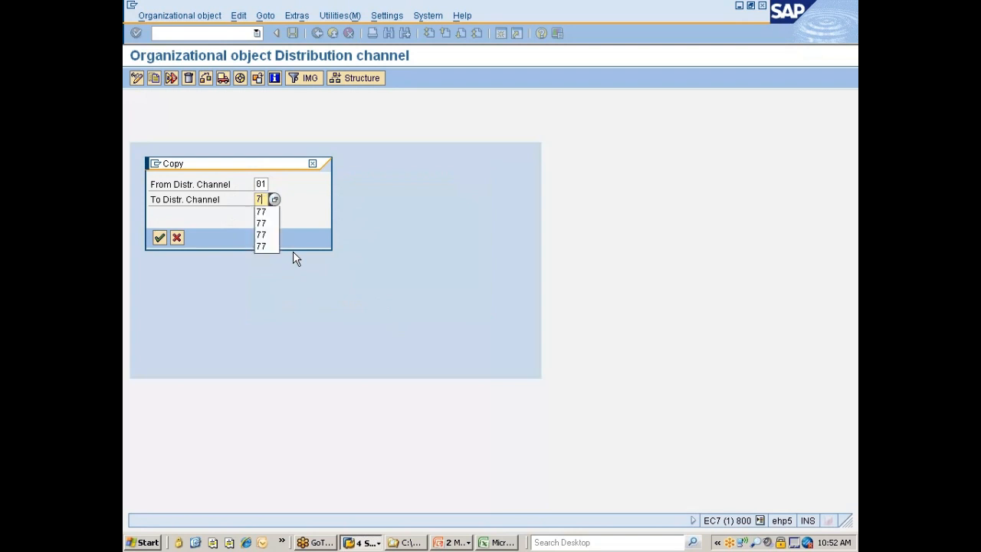
{"action": "type", "text": "D"}
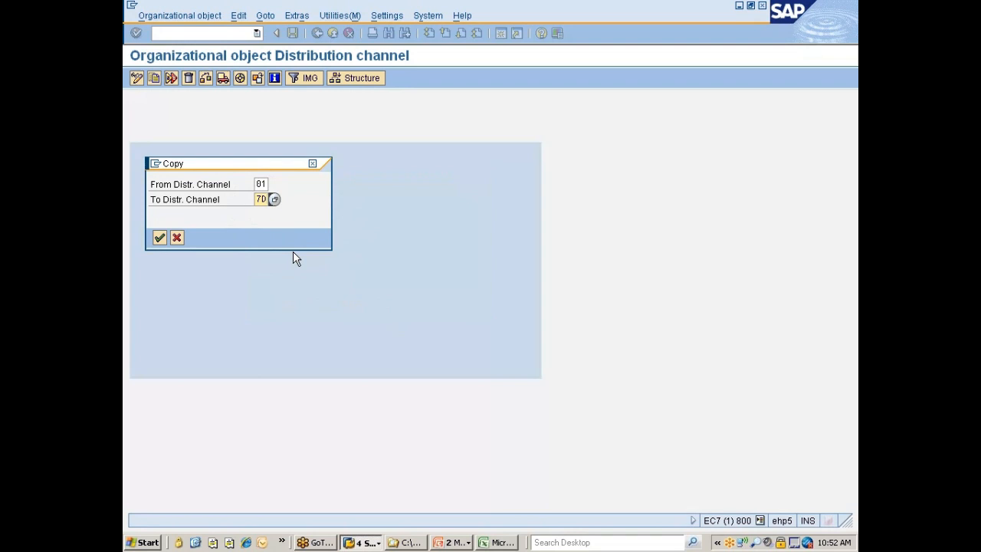
{"action": "key", "text": "Return"}
{"action": "key", "text": "Return"}
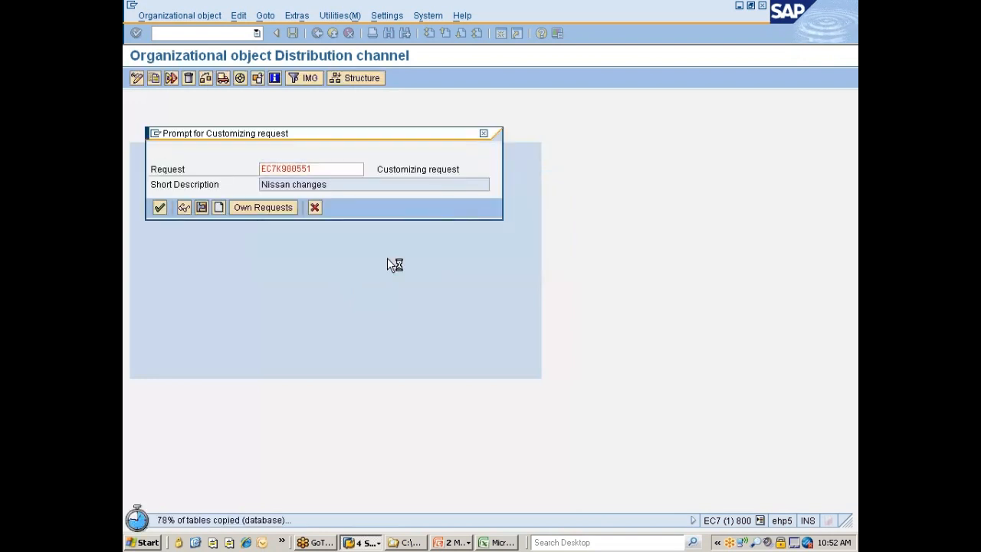
{"action": "key", "text": "Return"}
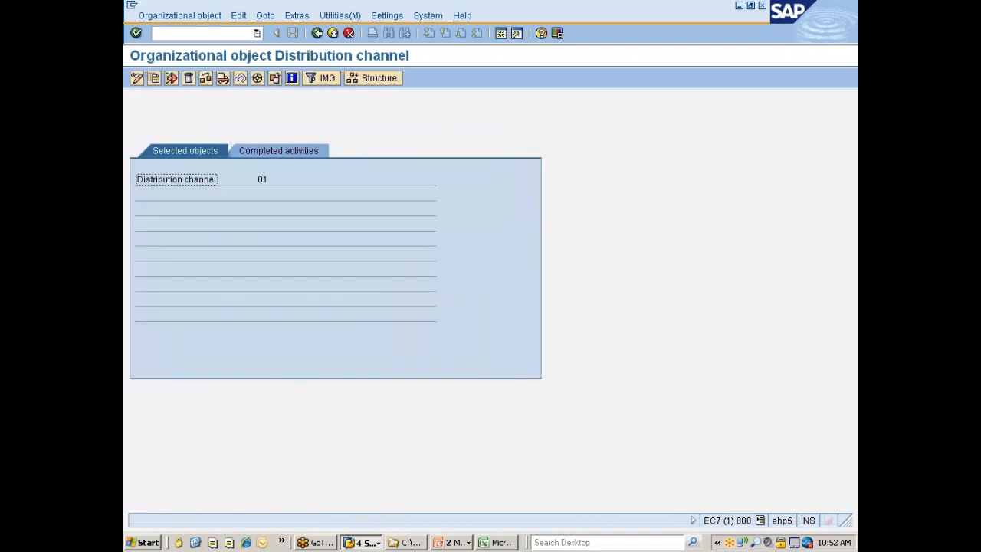
{"action": "left_click", "coordinate": [316, 33]}
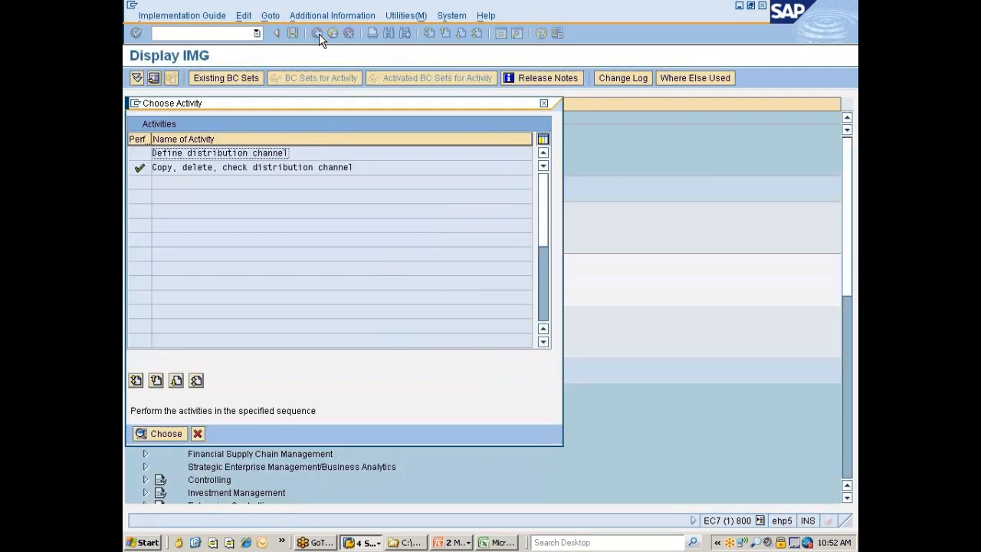
Rename distribution channel 7D to "DC for Nissan" in the "Define distribution channel" activity, save it and return to the implementation guide structure
{"action": "double_click", "coordinate": [201, 155]}
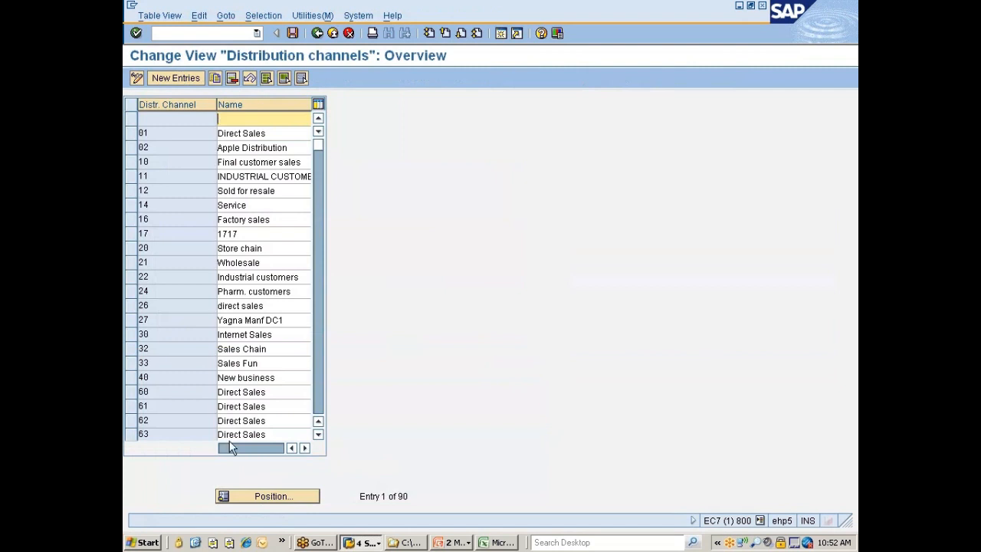
{"action": "left_click", "coordinate": [263, 495]}
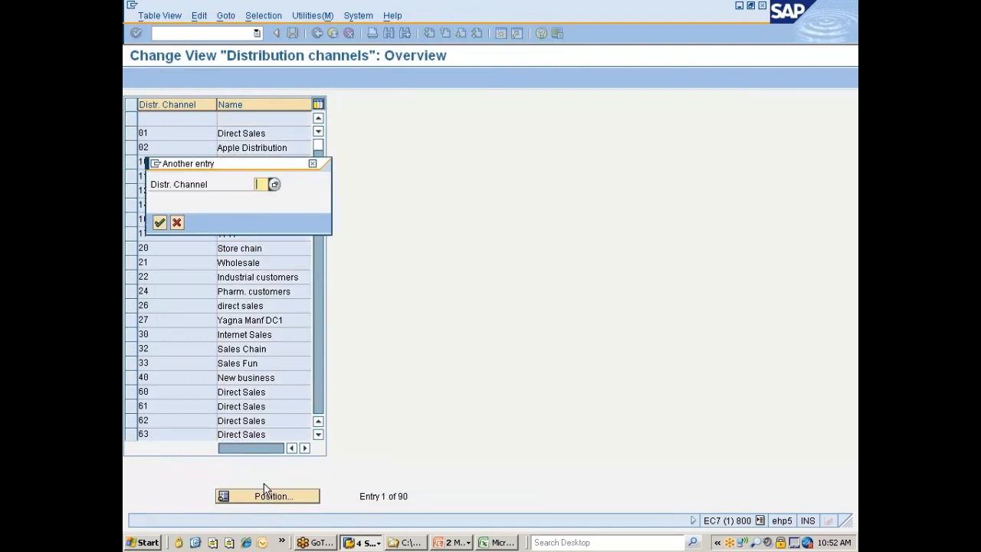
{"action": "type", "text": "7D"}
{"action": "key", "text": "Return"}
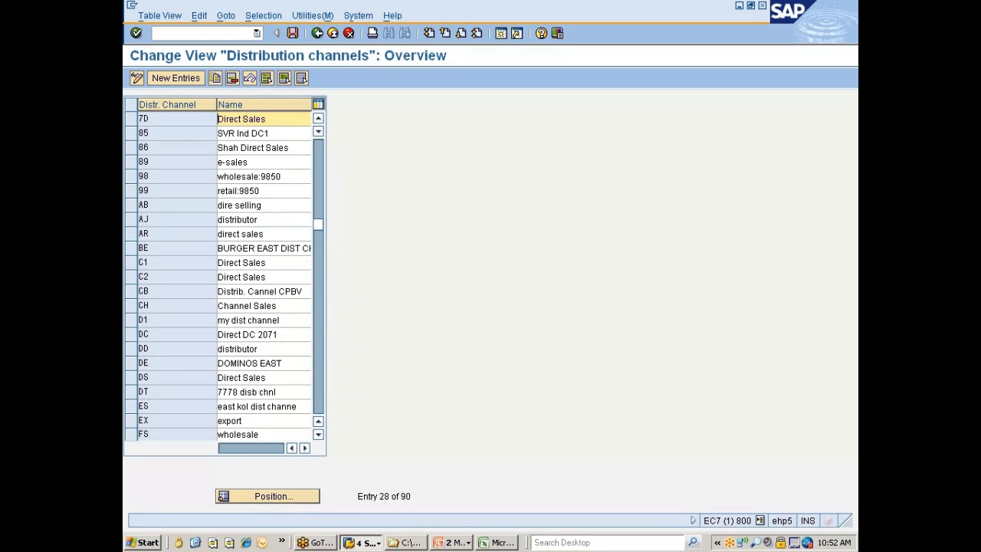
{"action": "left_click_drag", "start_coordinate": [218, 119], "coordinate": [283, 119]}
{"action": "type", "text": "DC for Nissan"}
{"action": "key", "text": "ctrl+s"}
{"action": "key", "text": "Return"}
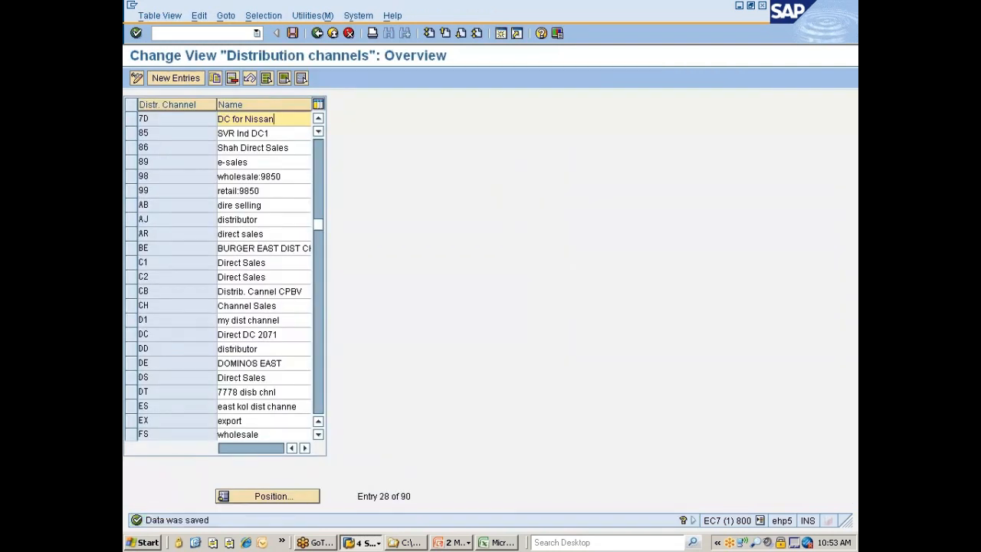
{"action": "key", "text": "F3"}
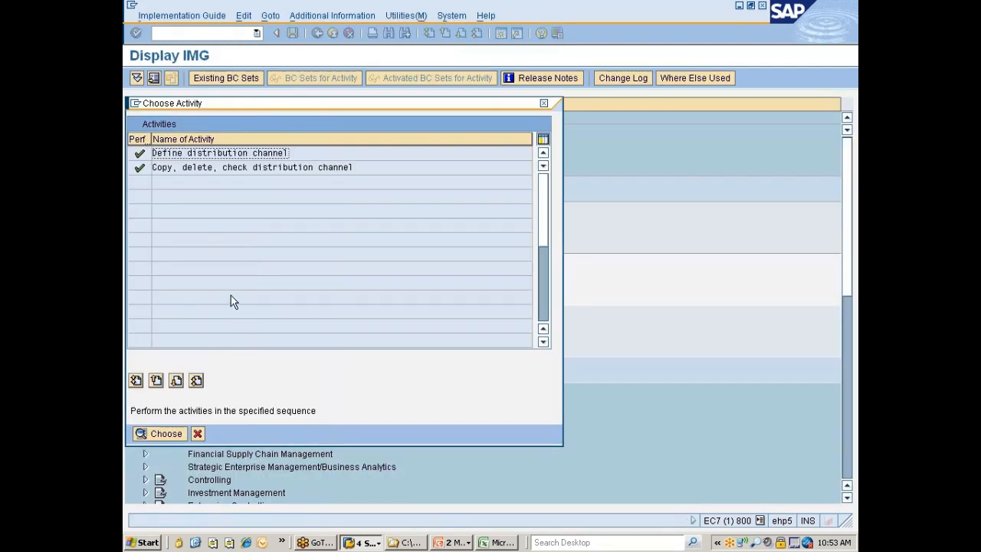
{"action": "key", "text": "Escape"}
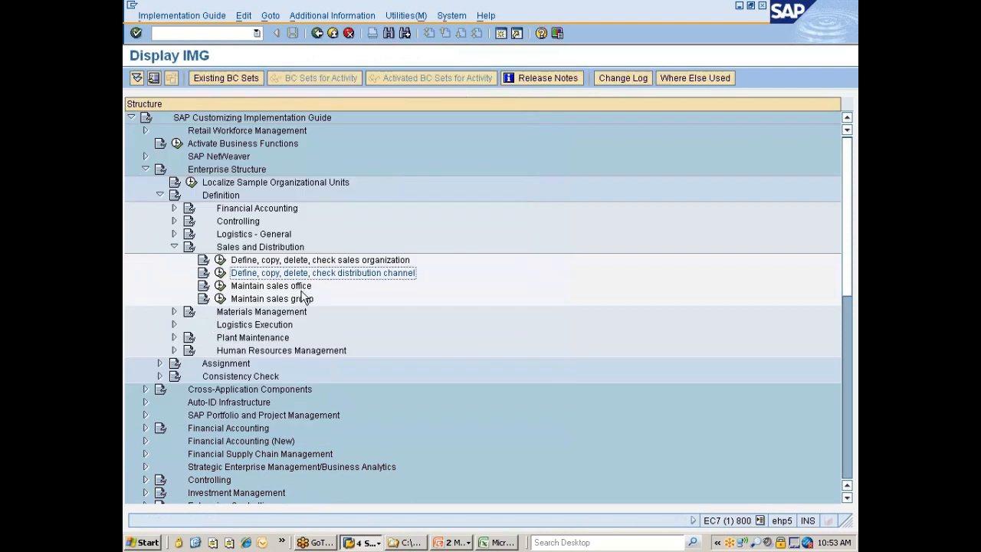
Copy sales office 0001 in the "Maintain sales office" activity, giving the copy the number 7777
{"action": "left_click", "coordinate": [301, 290]}
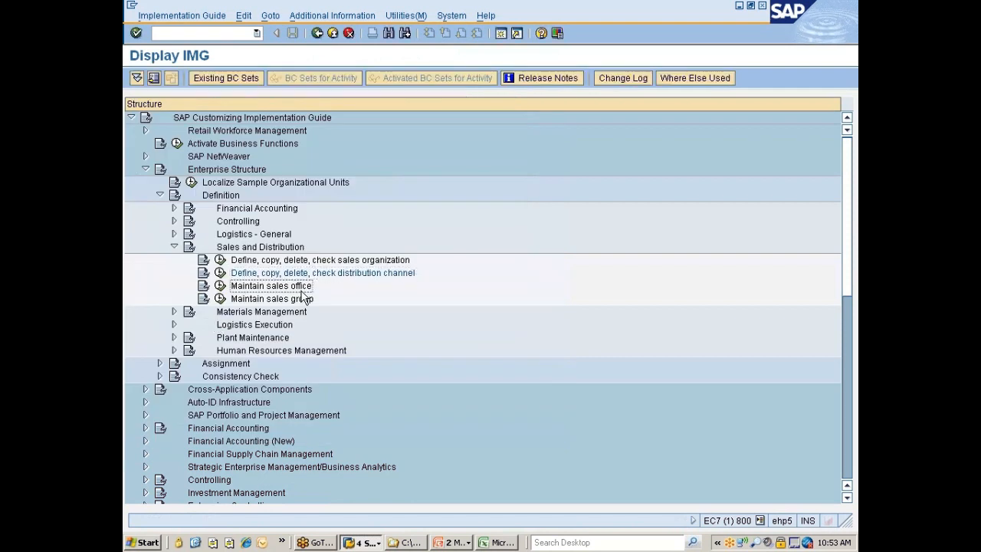
{"action": "left_click", "coordinate": [220, 286]}
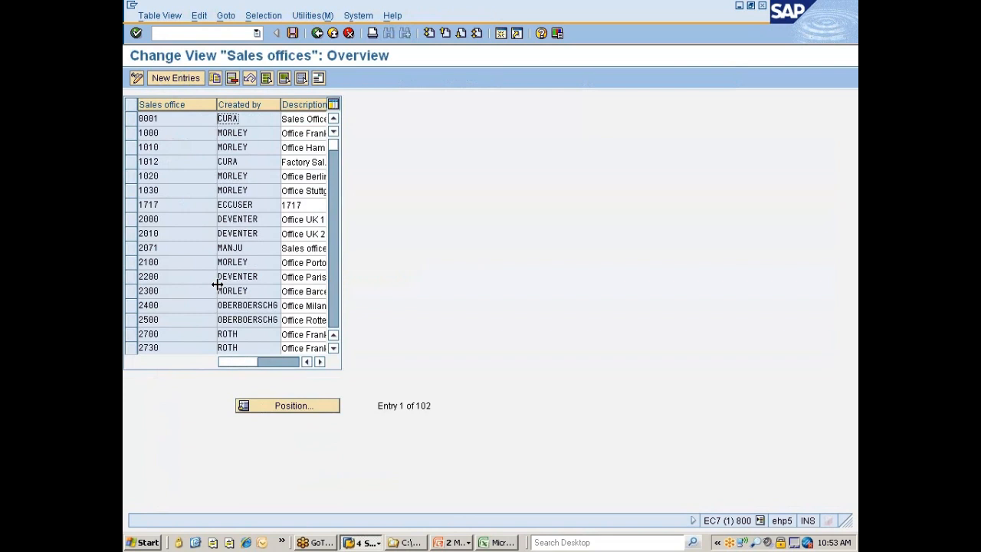
{"action": "left_click", "coordinate": [131, 119]}
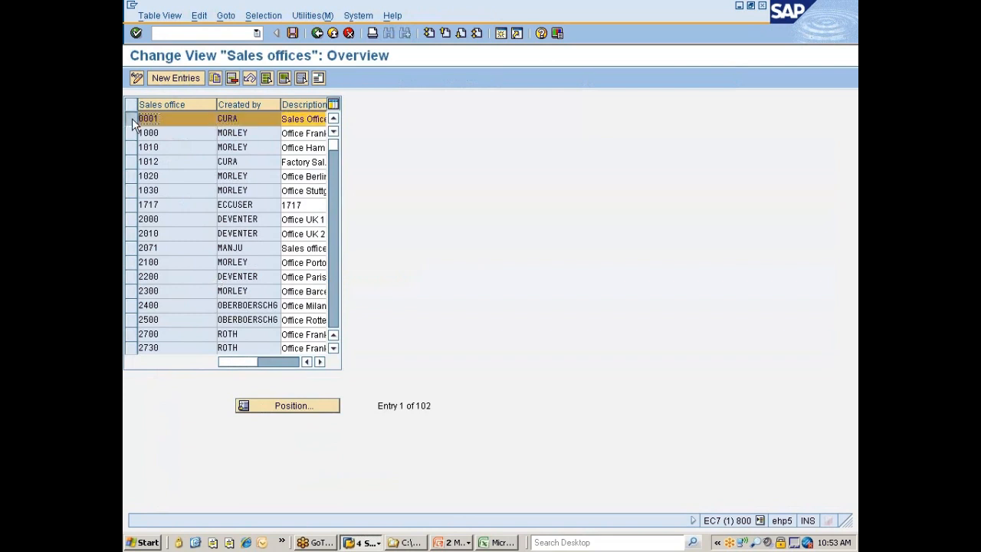
{"action": "left_click", "coordinate": [214, 78]}
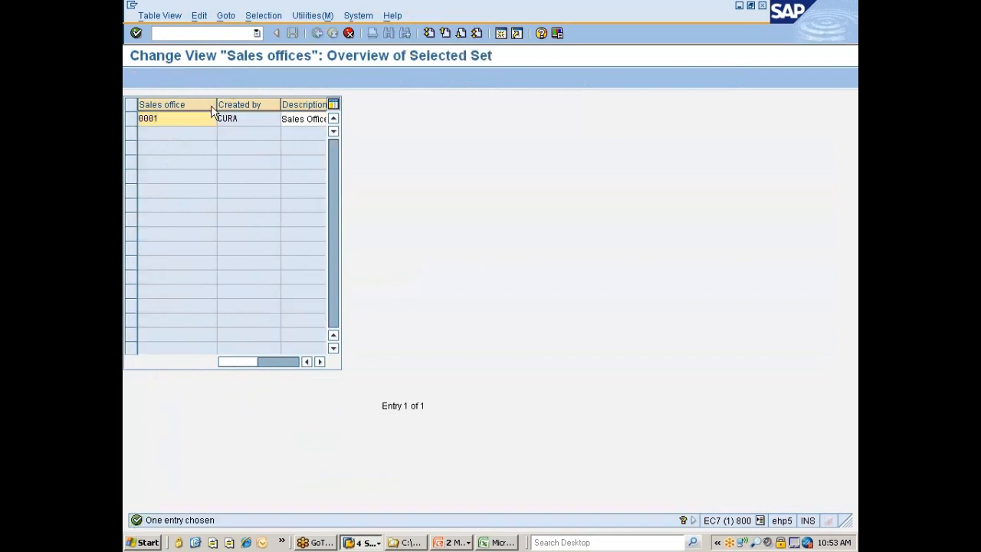
{"action": "double_click", "coordinate": [148, 119]}
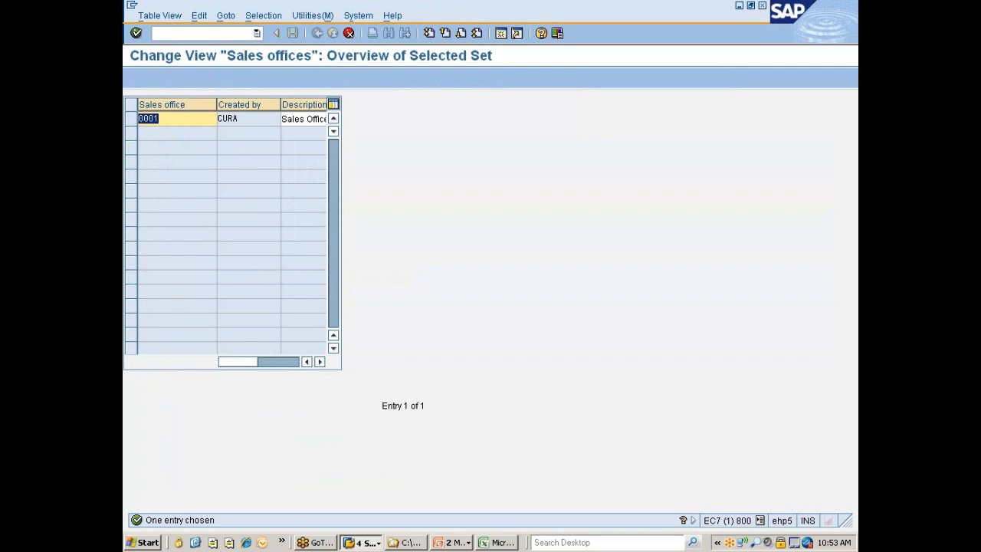
{"action": "key", "text": "BackSpace"}
{"action": "type", "text": "444"}
{"action": "key", "text": "BackSpace"}
{"action": "key", "text": "BackSpace"}
{"action": "key", "text": "BackSpace"}
{"action": "type", "text": "7777"}
{"action": "key", "text": "Tab"}
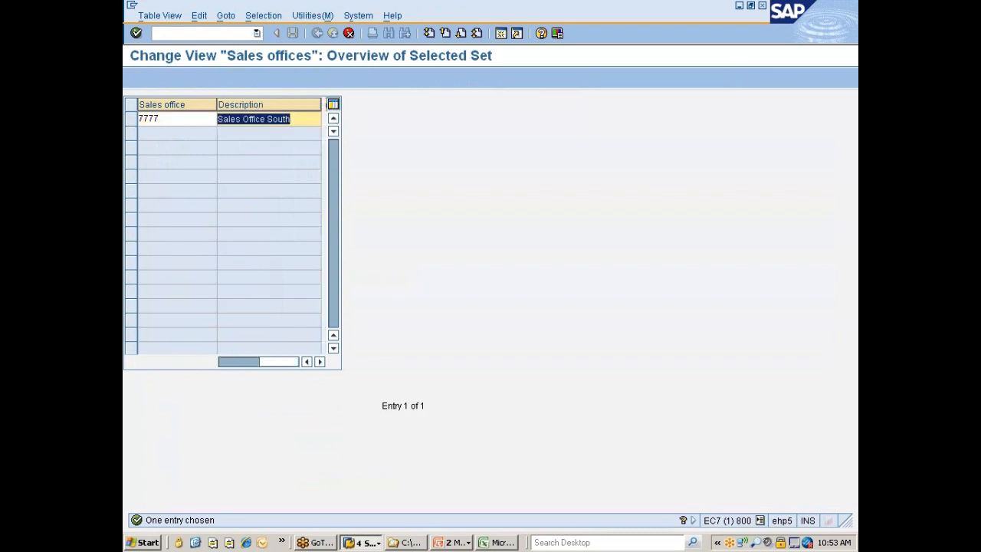
Reword the description of sales office 7777 to begin with "SOffice Southern" and confirm the entry
{"action": "left_click", "coordinate": [291, 118]}
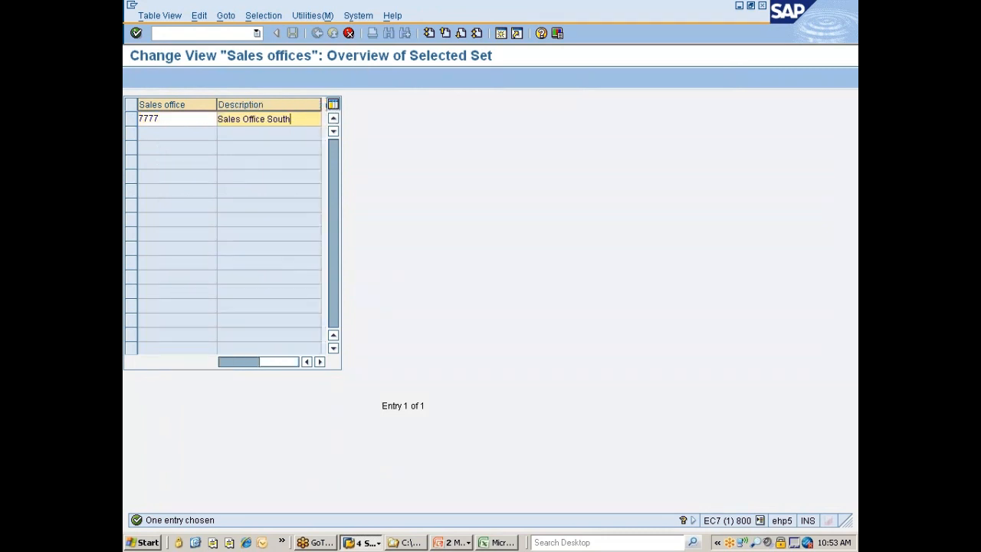
{"action": "type", "text": "er"}
{"action": "left_click", "coordinate": [223, 119]}
{"action": "left_click_drag", "start_coordinate": [223, 119], "coordinate": [243, 119]}
{"action": "key", "text": "Delete"}
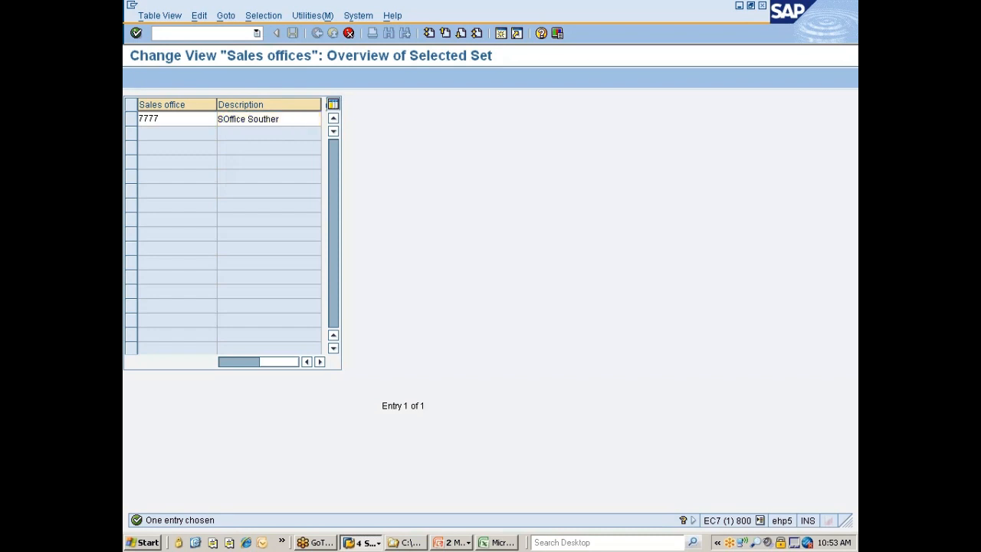
{"action": "left_click", "coordinate": [286, 120]}
{"action": "type", "text": "n "}
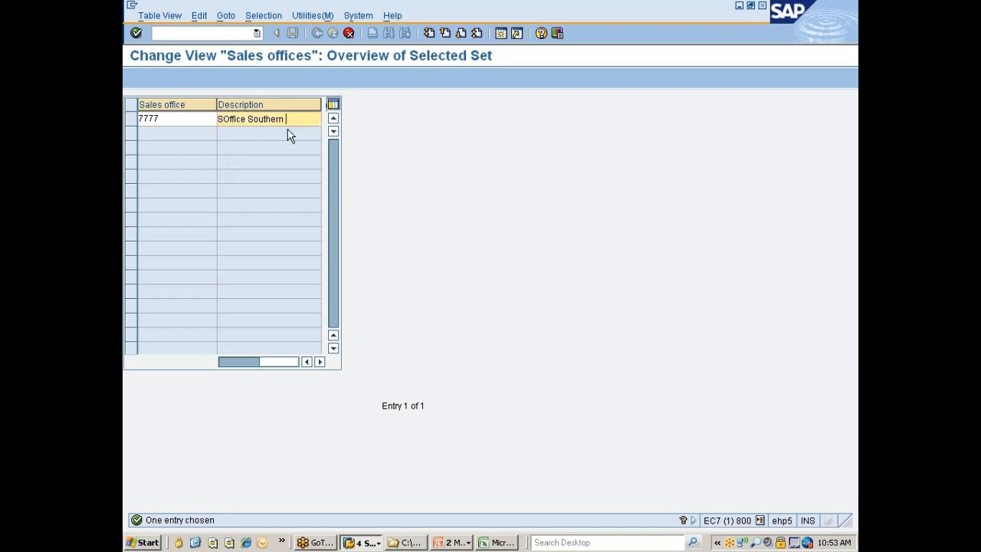
{"action": "type", "text": "Reg"}
{"action": "key", "text": "Delete"}
{"action": "key", "text": "Delete"}
{"action": "key", "text": "Delete"}
{"action": "key", "text": "Delete"}
{"action": "key", "text": "End"}
{"action": "type", "text": "n"}
{"action": "key", "text": "Return"}
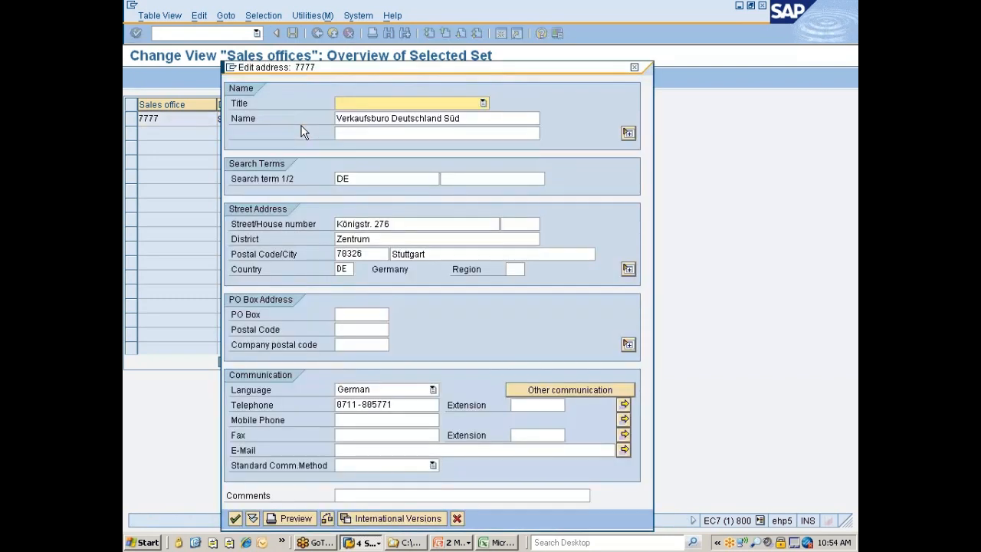
Replace the name in the address of sales office 7777 with "Nissan Sales Office --- Sotheren Region"
{"action": "left_click_drag", "start_coordinate": [461, 118], "coordinate": [335, 118]}
{"action": "type", "text": "="}
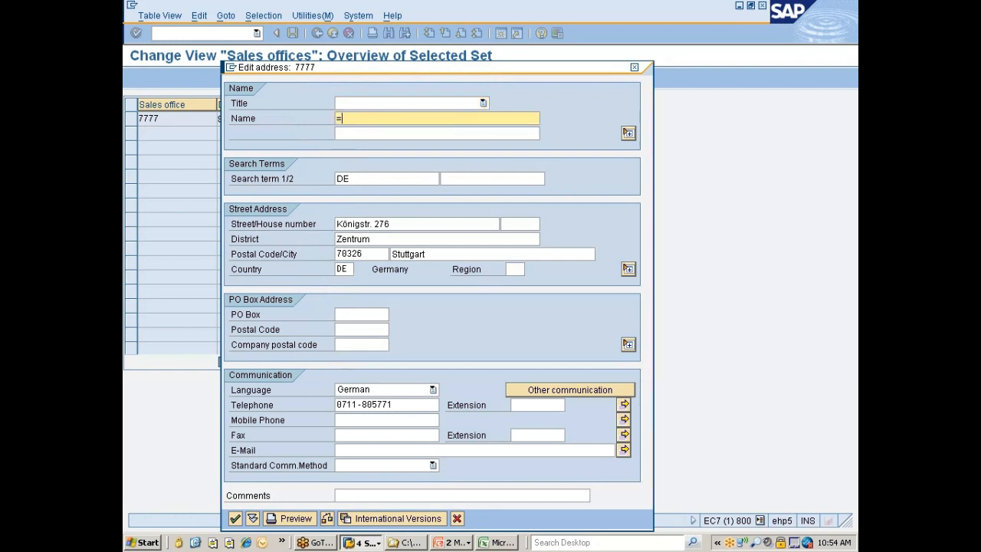
{"action": "key", "text": "BackSpace"}
{"action": "type", "text": "Sales Office Sotheren Region"}
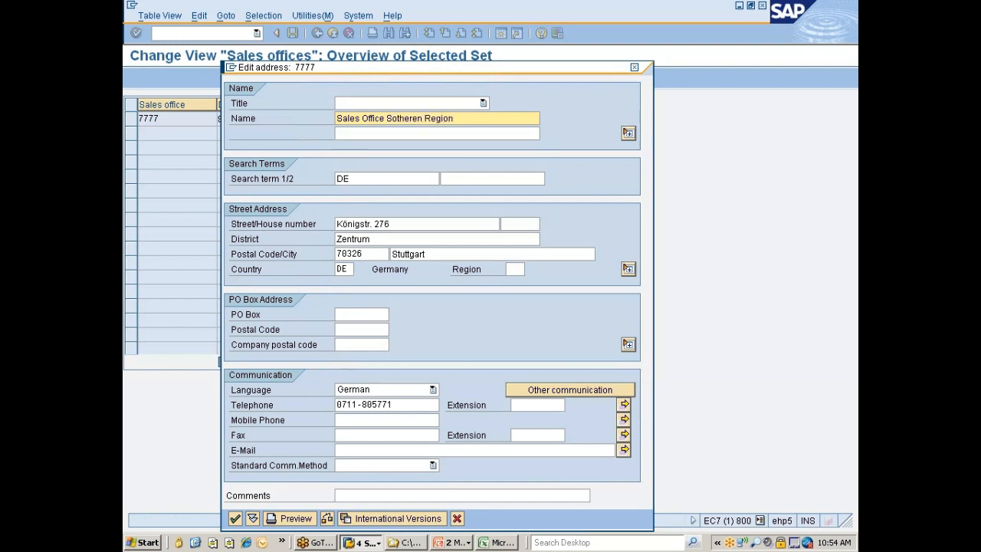
{"action": "key", "text": "Home"}
{"action": "type", "text": "Nissan"}
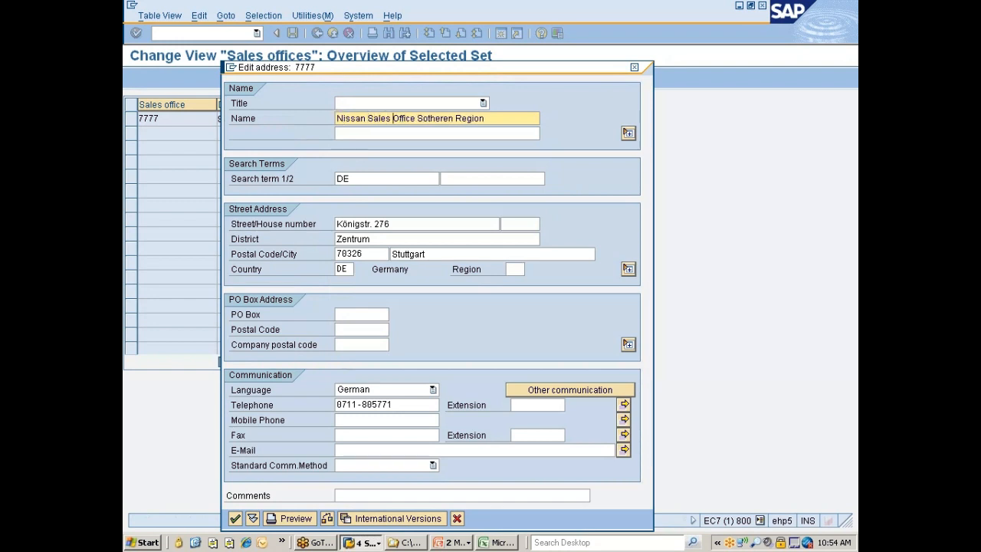
{"action": "key", "text": "ctrl+Right"}
{"action": "type", "text": "---"}
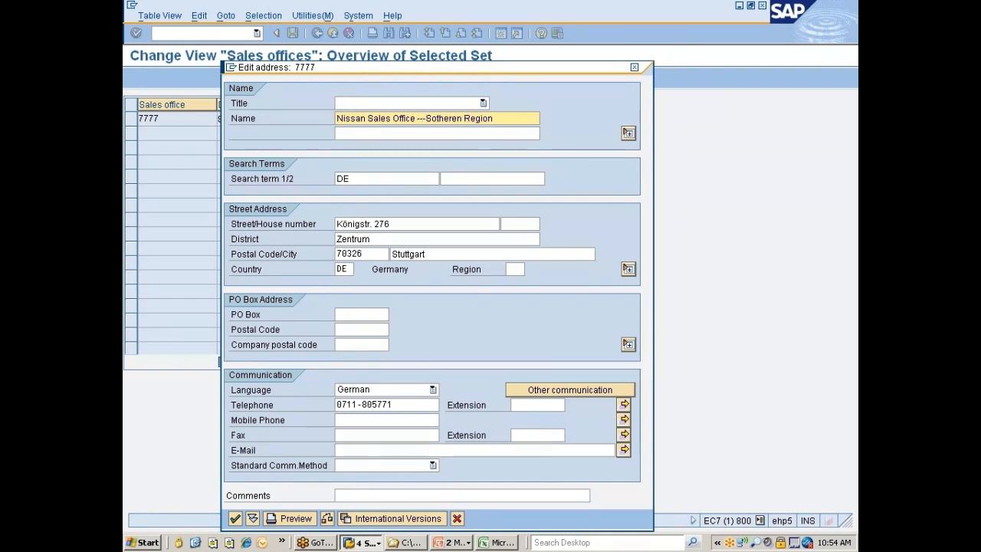
Copy the sales office name into the second name line and set the first search term to "Nissan Sales Office"
{"action": "key", "text": "End"}
{"action": "key", "text": "ctrl+shift+Left"}
{"action": "key", "text": "ctrl+shift+Left"}
{"action": "key", "text": "ctrl+shift+Left"}
{"action": "key", "text": "ctrl+shift+Left"}
{"action": "key", "text": "ctrl+shift+Left"}
{"action": "key", "text": "ctrl+shift+Left"}
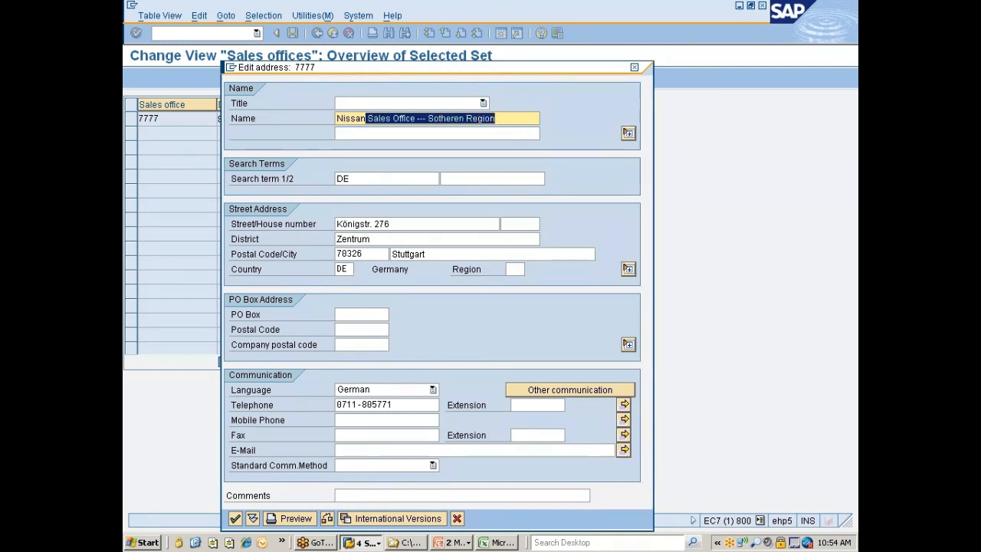
{"action": "key", "text": "Home"}
{"action": "key", "text": "Tab"}
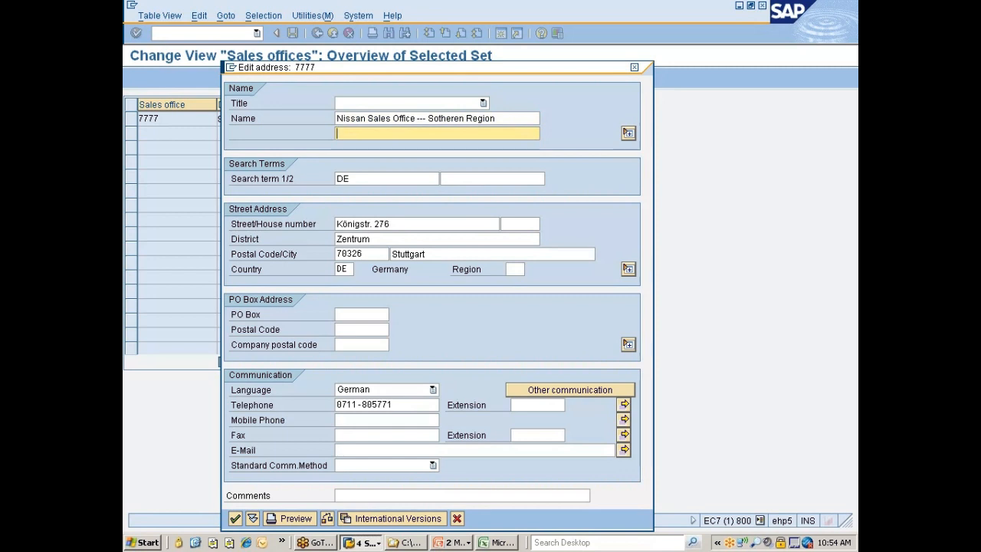
{"action": "type", "text": "Nissan Sales Office --- Sotheren Region"}
{"action": "key", "text": "Tab"}
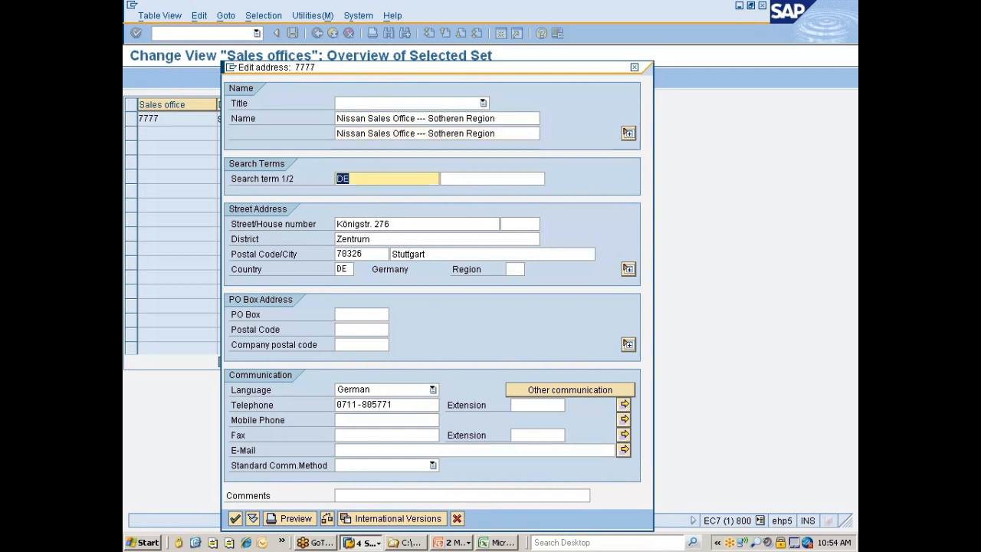
{"action": "type", "text": "Nissan Sales Office"}
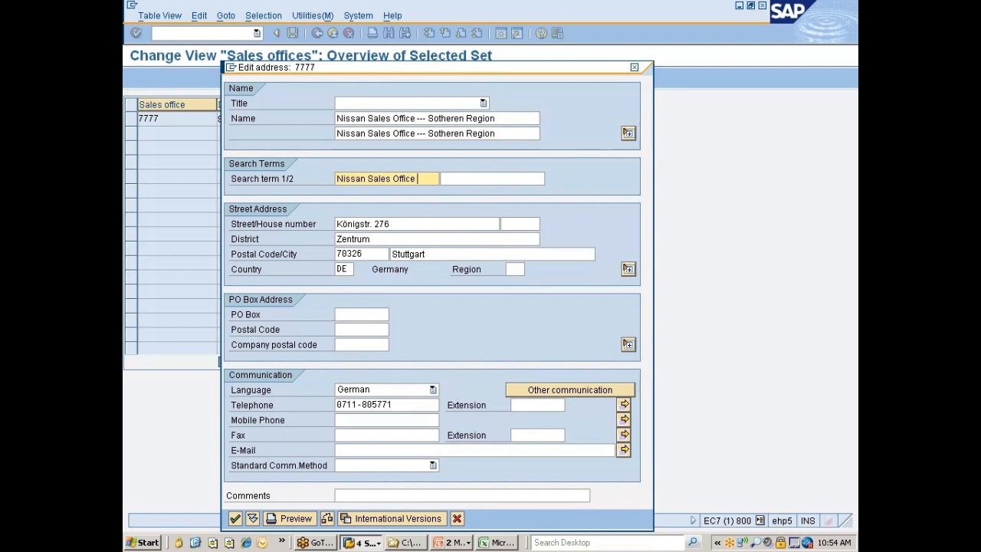
Correct the region in the first name line to "Southern" so it reads "Nissan Sales Office --- Southern Region"
{"action": "key", "text": "Tab"}
{"action": "key", "text": "Tab"}
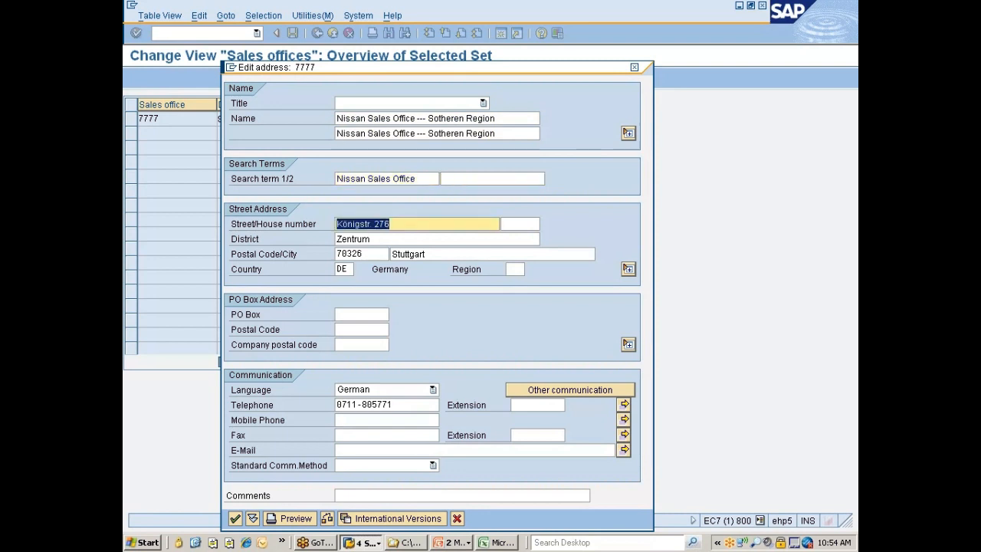
{"action": "left_click", "coordinate": [428, 118]}
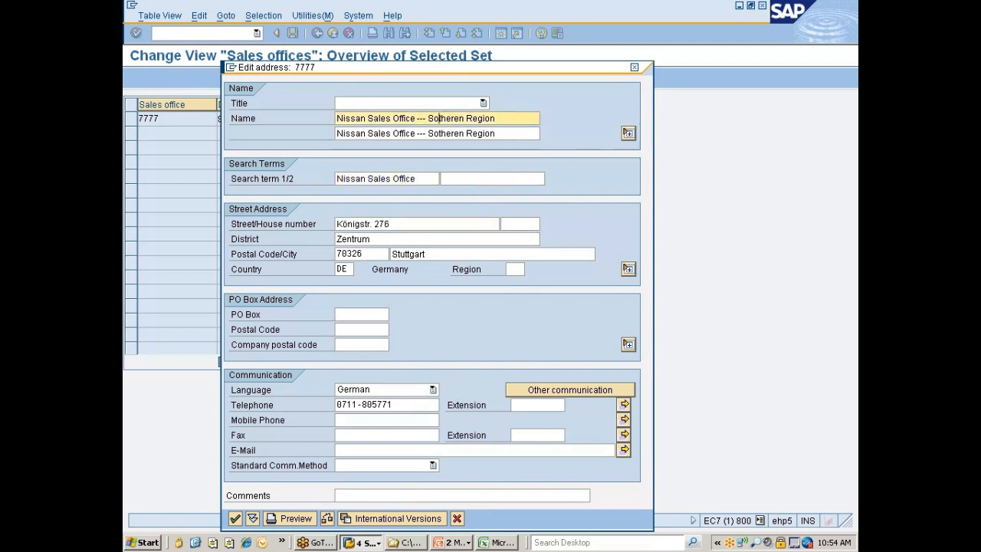
{"action": "type", "text": "u"}
{"action": "key", "text": "Right"}
{"action": "key", "text": "Right"}
{"action": "key", "text": "Right"}
{"action": "key", "text": "Right"}
{"action": "key", "text": "Delete"}
Correct the second name line of the address to "Nissan Sales Office --- Southern Region" as well
{"action": "key", "text": "Down"}
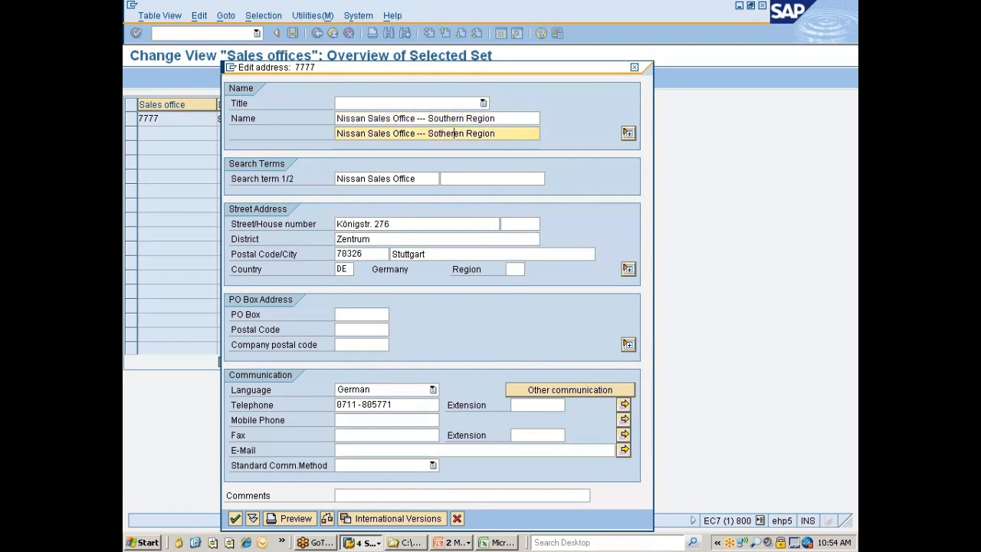
{"action": "key", "text": "Delete"}
{"action": "key", "text": "Left"}
{"action": "key", "text": "Left"}
{"action": "key", "text": "Left"}
{"action": "key", "text": "Left"}
{"action": "type", "text": "u"}
Replace the German street name in the street address with "Street#" and set the district to Chennai
{"action": "left_click", "coordinate": [358, 222]}
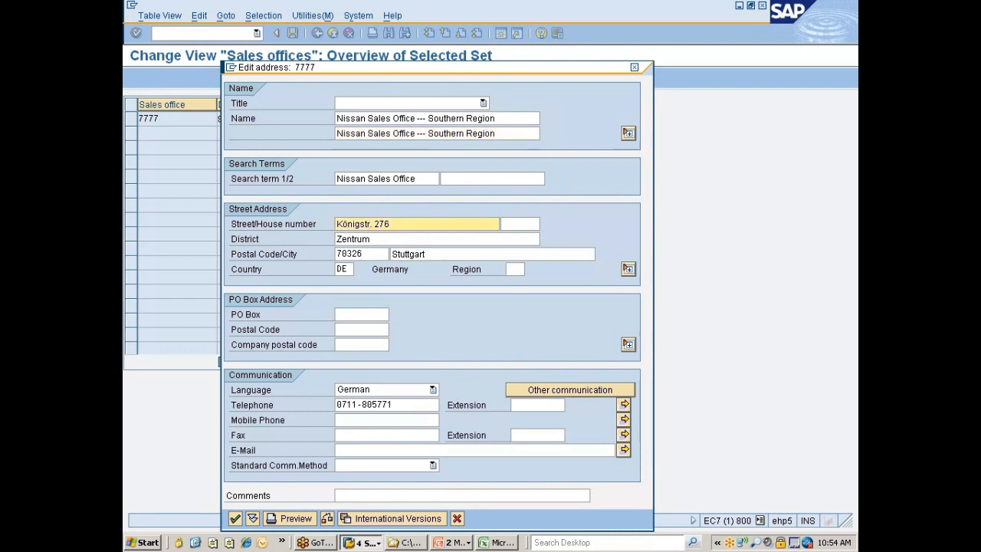
{"action": "key", "text": "shift+Home"}
{"action": "type", "text": "Street#."}
{"action": "key", "text": "Tab"}
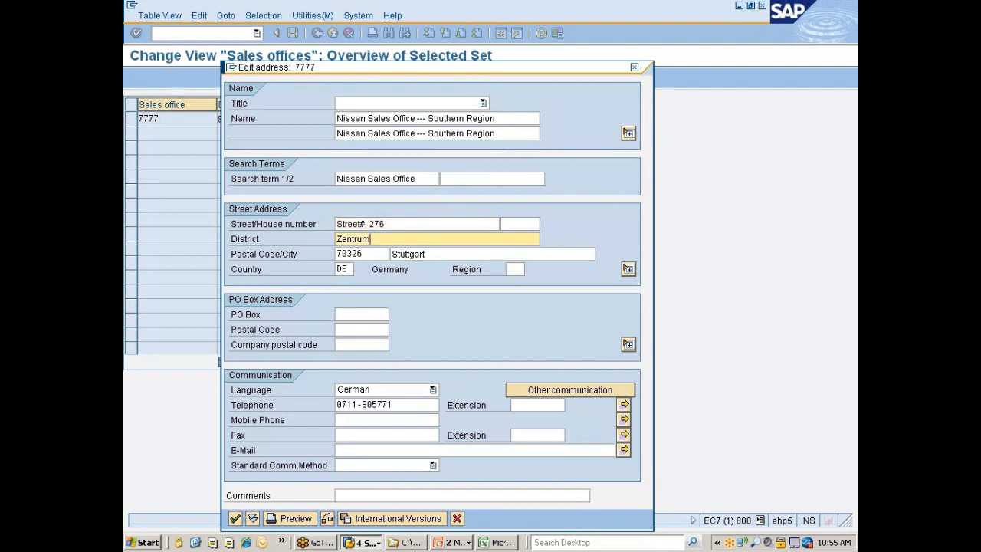
{"action": "key", "text": "shift+Home"}
{"action": "type", "text": "Chennai"}
Extend the postal code to six digits, and set the city to "Channai" and the country to IN
{"action": "key", "text": "Tab"}
{"action": "key", "text": "Left"}
{"action": "key", "text": "Left"}
{"action": "key", "text": "Left"}
{"action": "key", "text": "Left"}
{"action": "key", "text": "Left"}
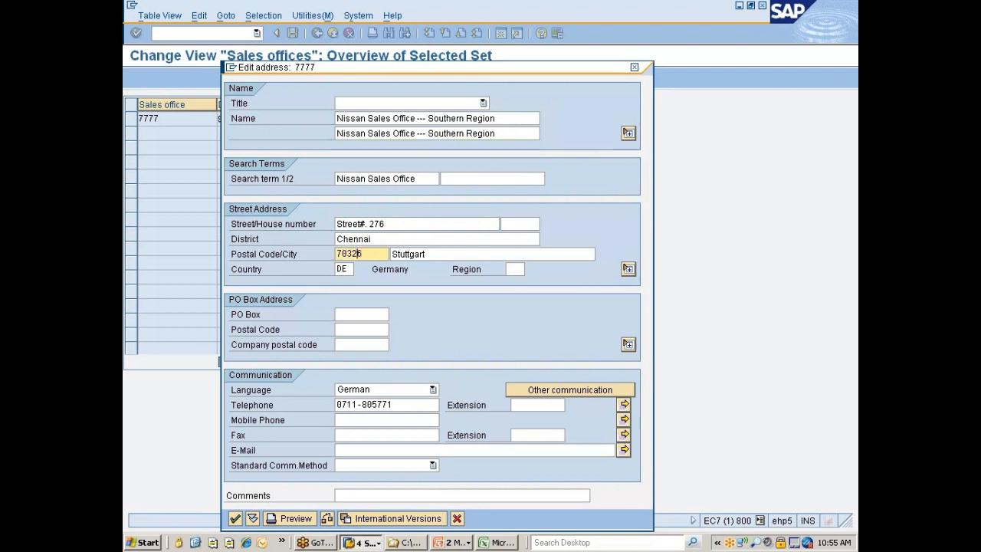
{"action": "type", "text": "4"}
{"action": "key", "text": "Tab"}
{"action": "type", "text": "Channai"}
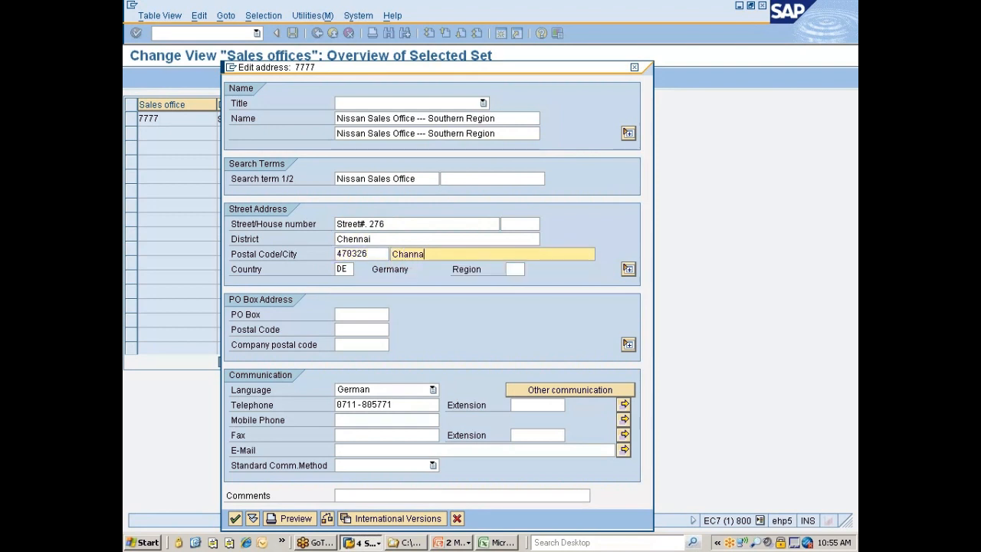
{"action": "key", "text": "Tab"}
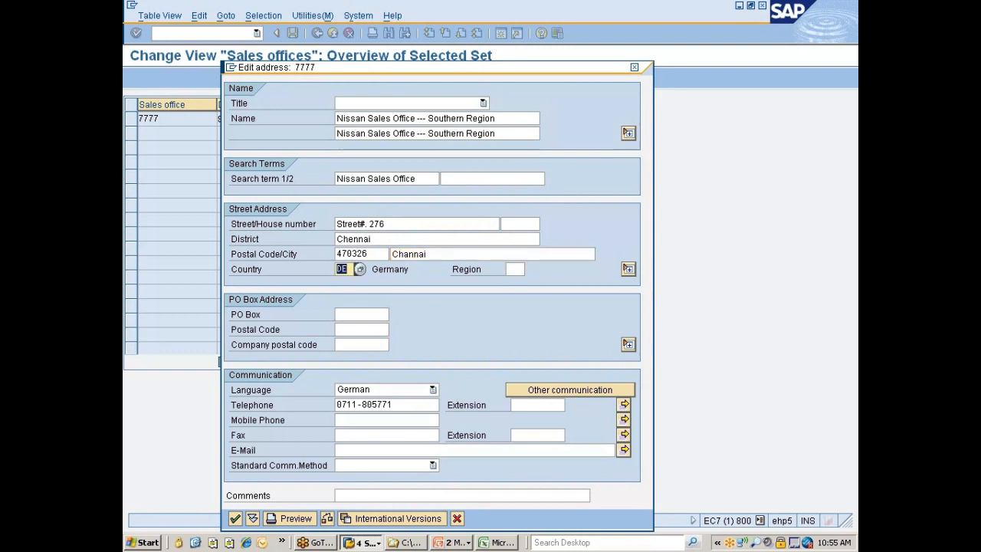
{"action": "type", "text": "IN"}
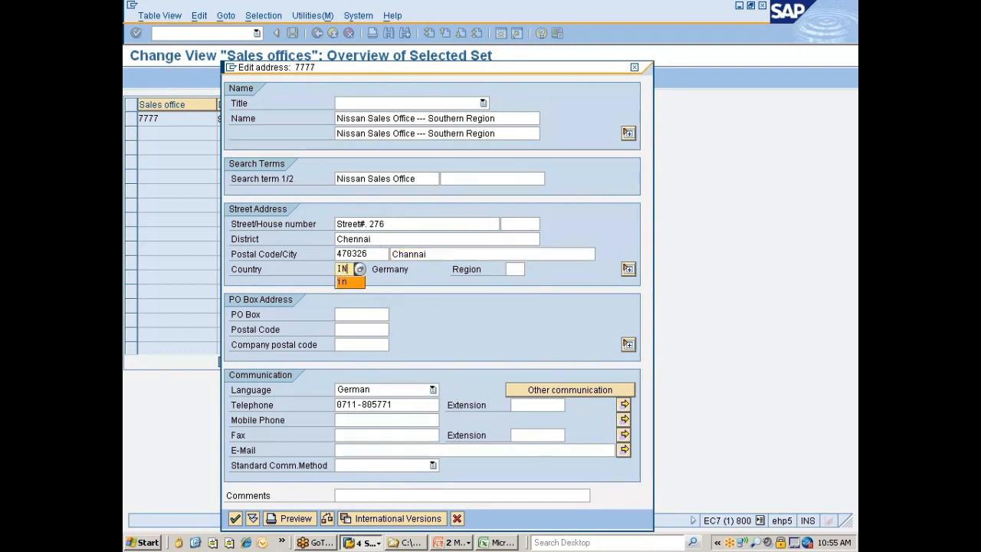
Set the communication language of sales office 7777 to English and clear its telephone number
{"action": "left_click", "coordinate": [369, 389]}
{"action": "key", "text": "e"}
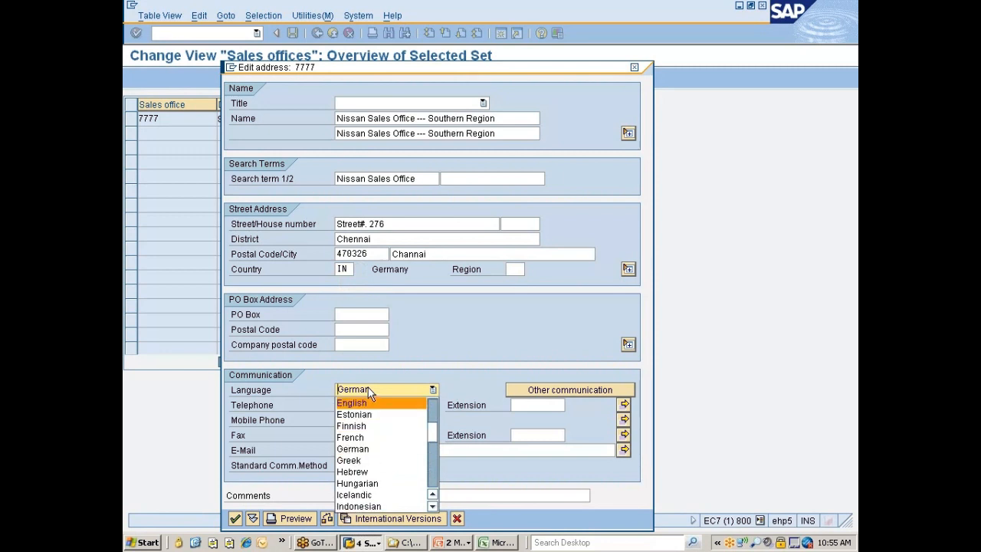
{"action": "left_click", "coordinate": [365, 404]}
{"action": "left_click", "coordinate": [393, 404]}
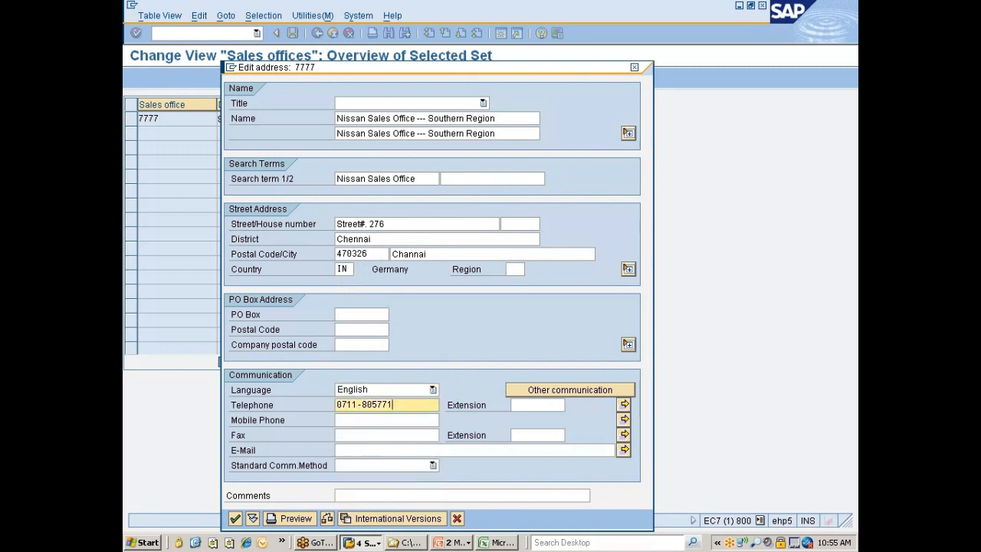
{"action": "key", "text": "shift+Home"}
{"action": "key", "text": "BackSpace"}
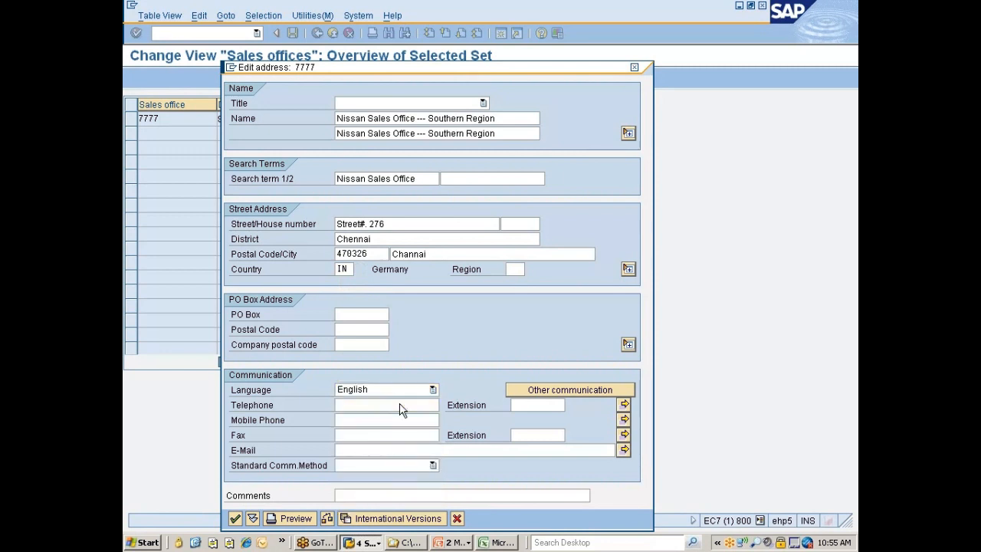
Confirm the address of sales office 7777, accepting the name-length warnings, save the entry and return to the implementation guide
{"action": "key", "text": "Return"}
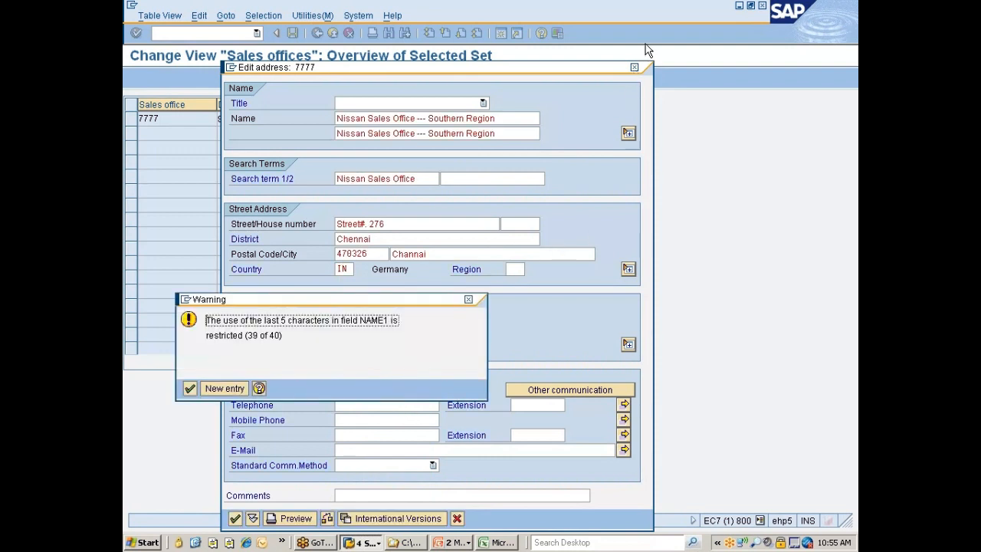
{"action": "key", "text": "Return"}
{"action": "left_click", "coordinate": [186, 391]}
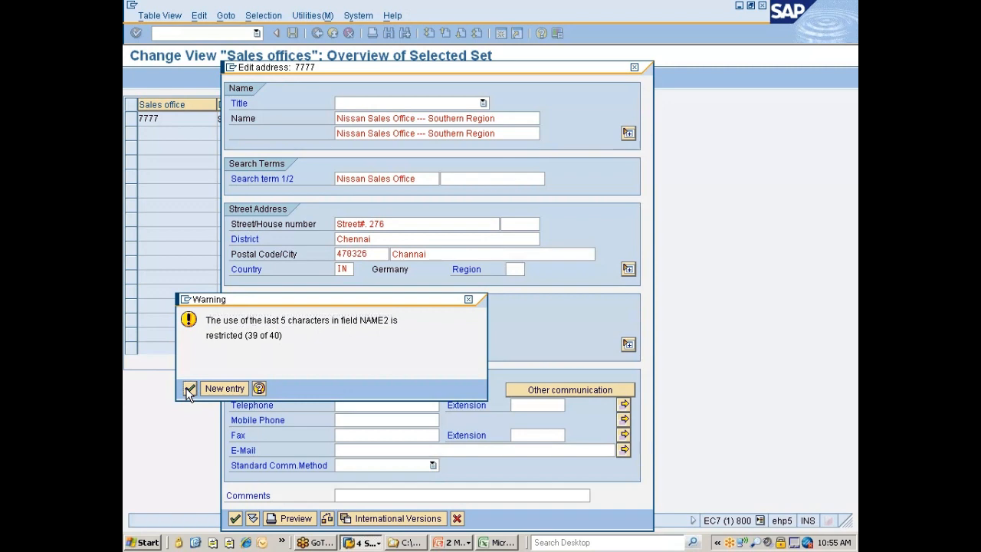
{"action": "left_click", "coordinate": [187, 389]}
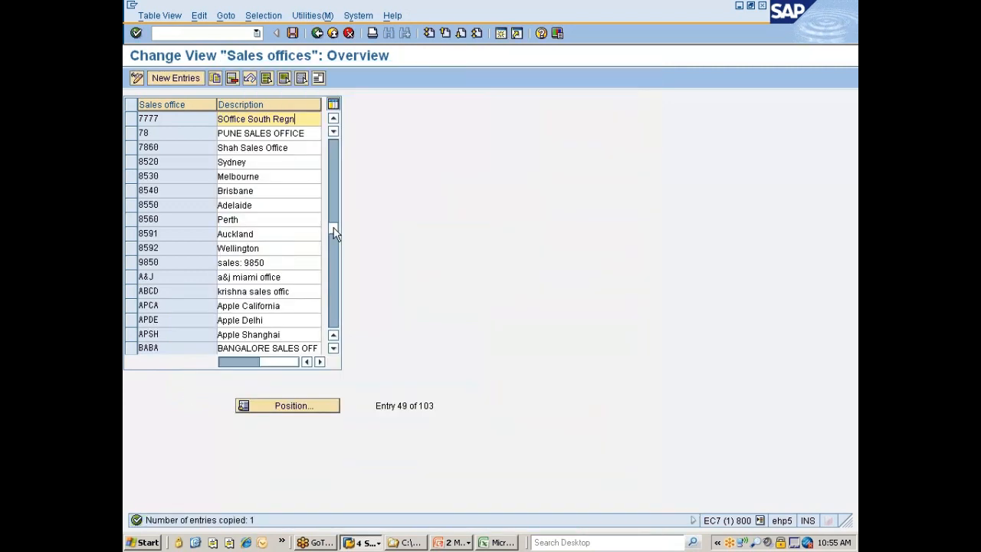
{"action": "key", "text": "ctrl+s"}
{"action": "key", "text": "Return"}
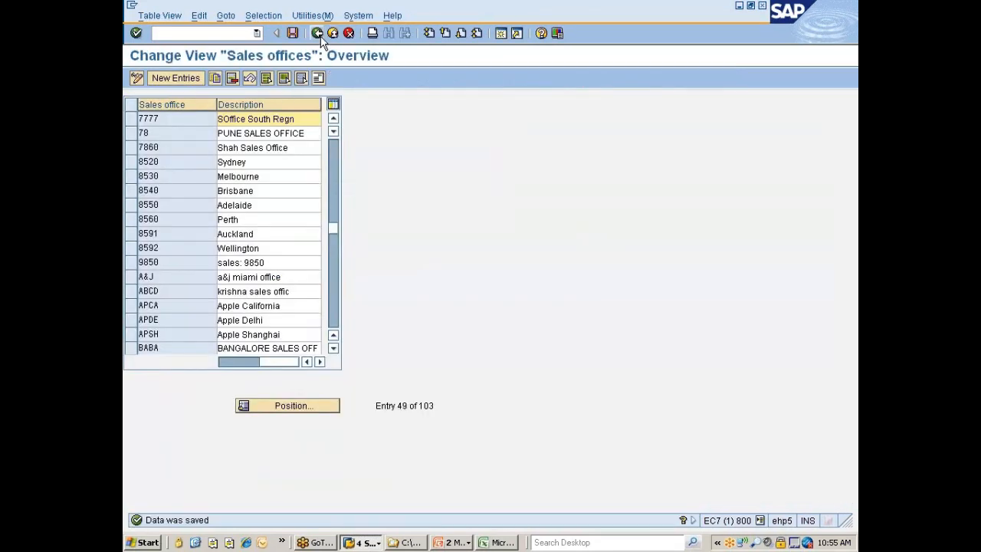
{"action": "left_click", "coordinate": [316, 33]}
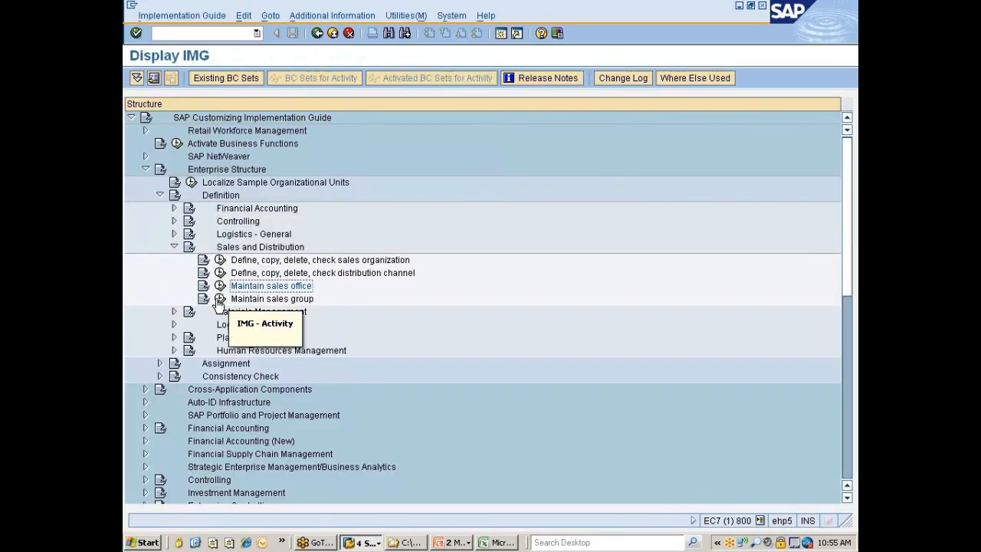
Open the "Maintain sales group" activity and delete the blank entry at the start of the sales group list
{"action": "left_click", "coordinate": [220, 299]}
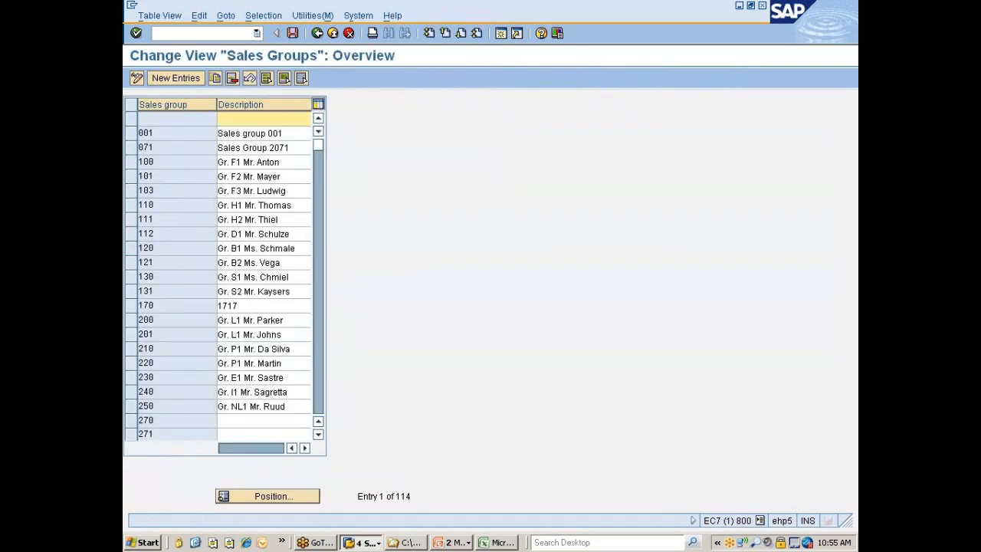
{"action": "left_click", "coordinate": [130, 120]}
{"action": "left_click", "coordinate": [231, 79]}
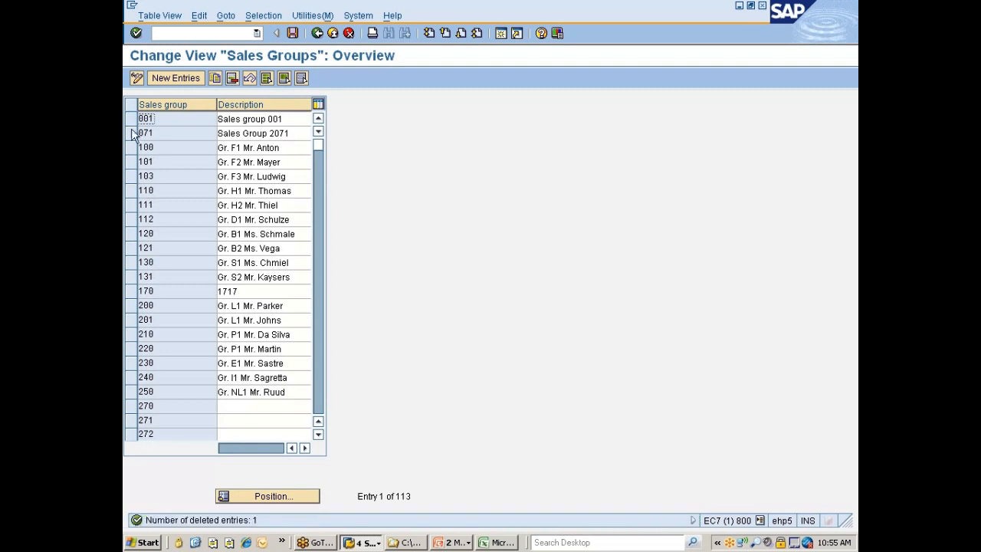
Copy sales group 001, giving the copy the number 777
{"action": "left_click", "coordinate": [133, 119]}
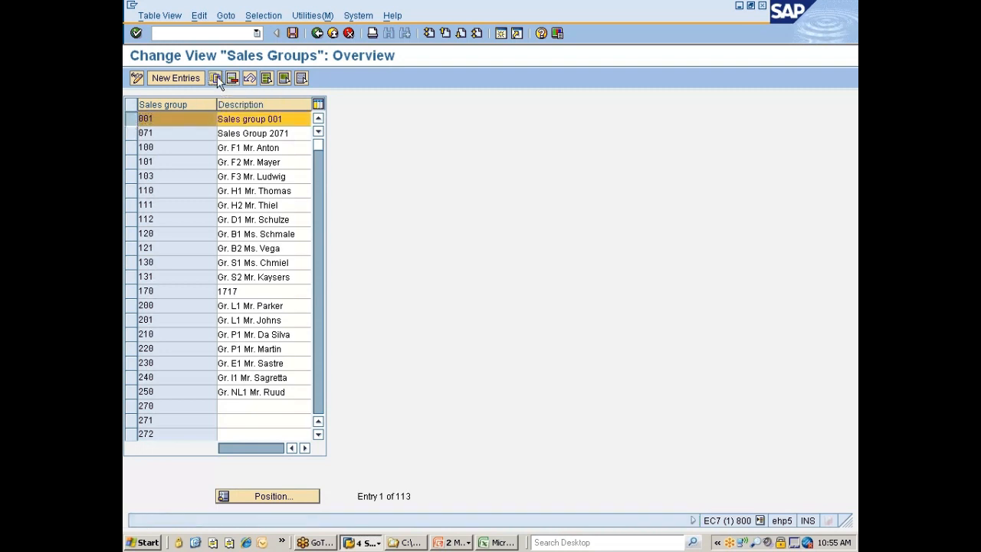
{"action": "left_click", "coordinate": [215, 79]}
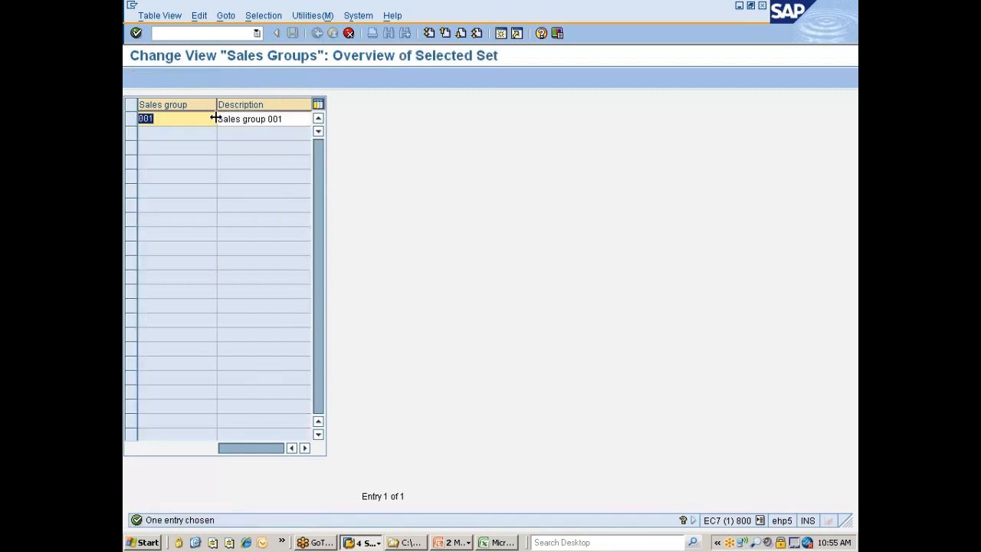
{"action": "type", "text": "777"}
{"action": "key", "text": "Tab"}
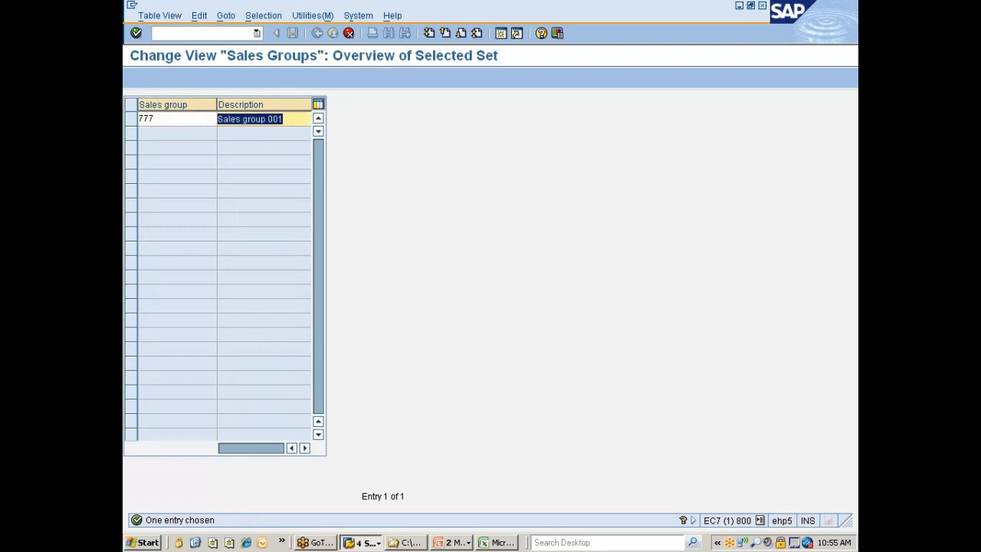
Change the description of sales group 777 to "Sales group ..Nissan" and confirm the copied entry
{"action": "left_click", "coordinate": [267, 119]}
{"action": "key", "text": "shift+End"}
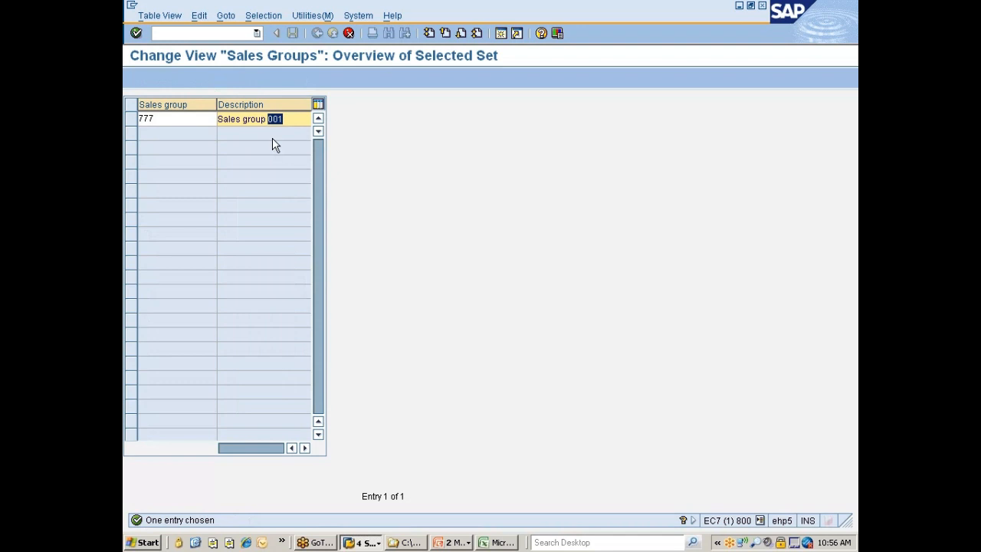
{"action": "type", "text": "..Nissan"}
{"action": "key", "text": "Return"}
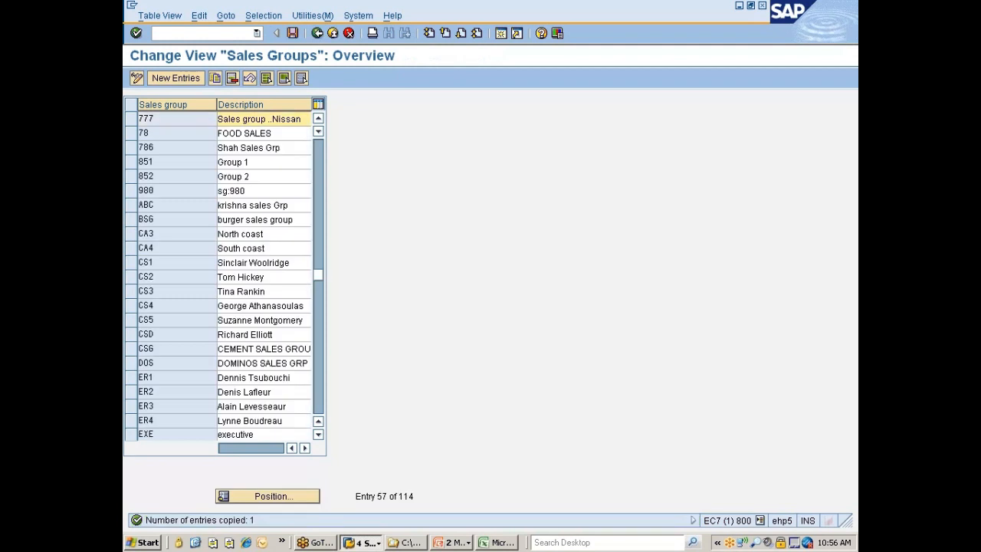
Save sales group 777 in the customizing request "Nissan changes" and return to the implementation guide
{"action": "key", "text": "ctrl+s"}
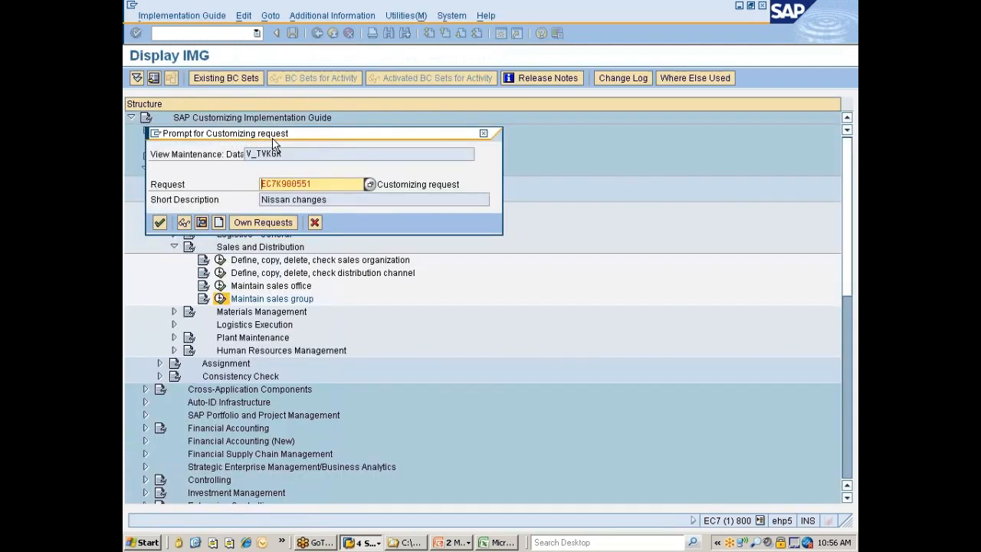
{"action": "key", "text": "Return"}
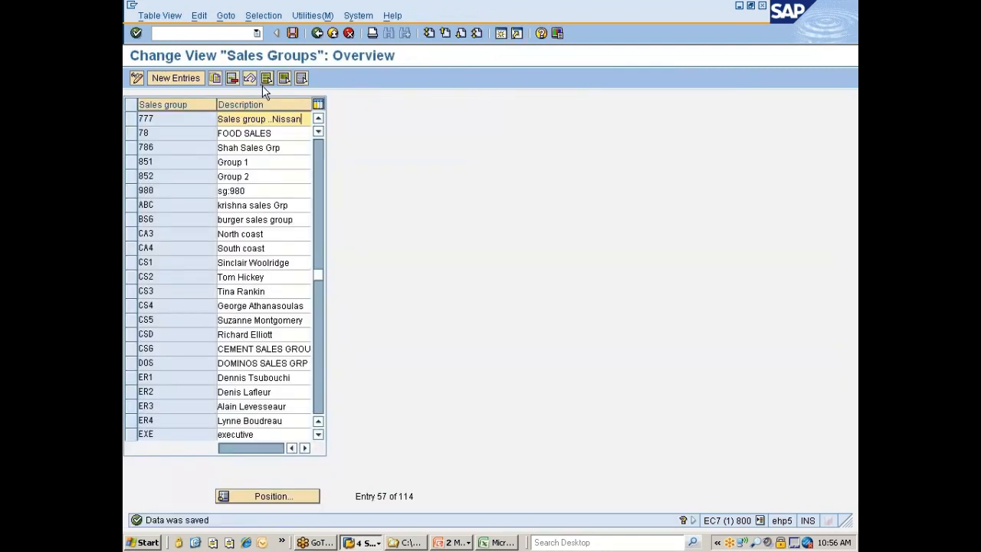
{"action": "left_click", "coordinate": [317, 34]}
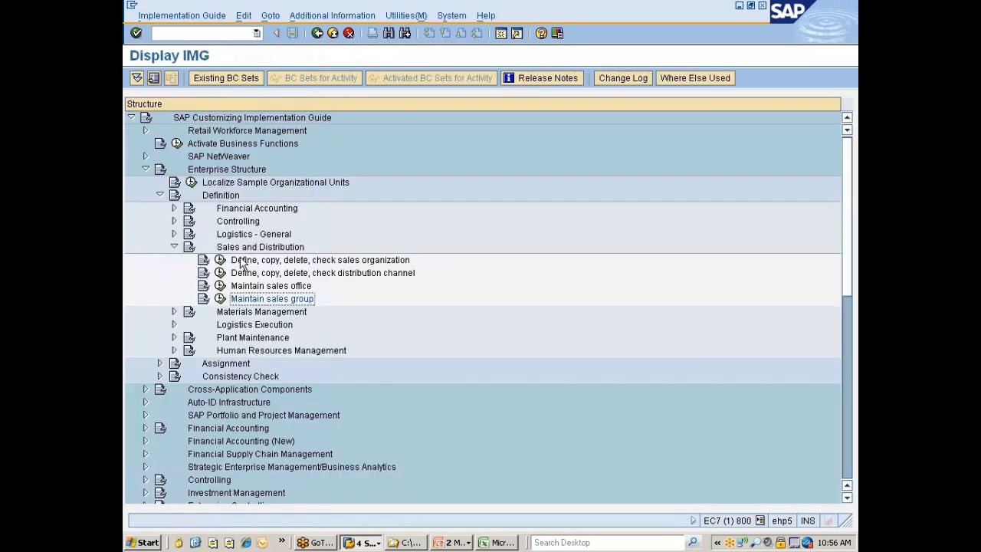
Collapse Sales and Distribution, expand Materials Management under Definition and go to the "Maintain storage location" activity
{"action": "left_click", "coordinate": [173, 247]}
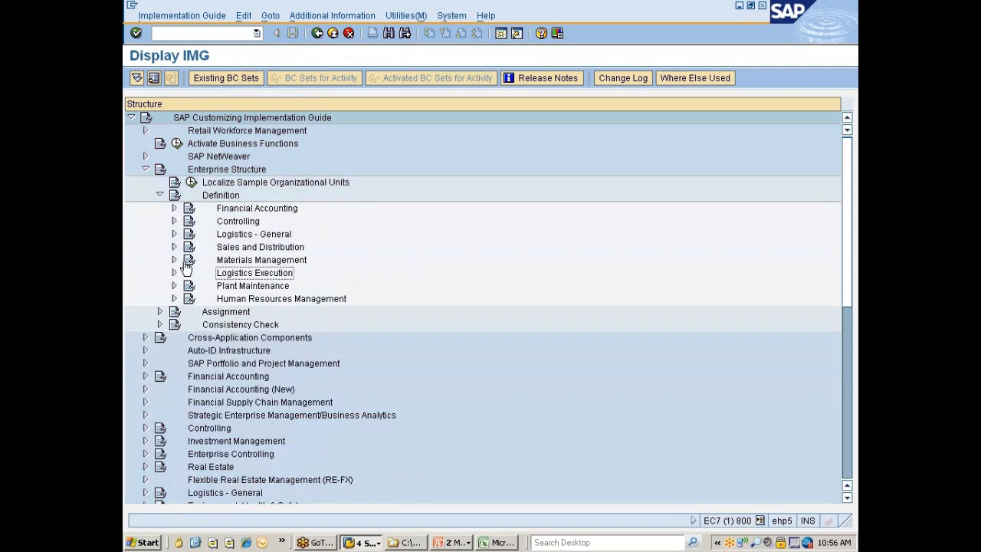
{"action": "left_click", "coordinate": [272, 265]}
{"action": "double_click", "coordinate": [272, 265]}
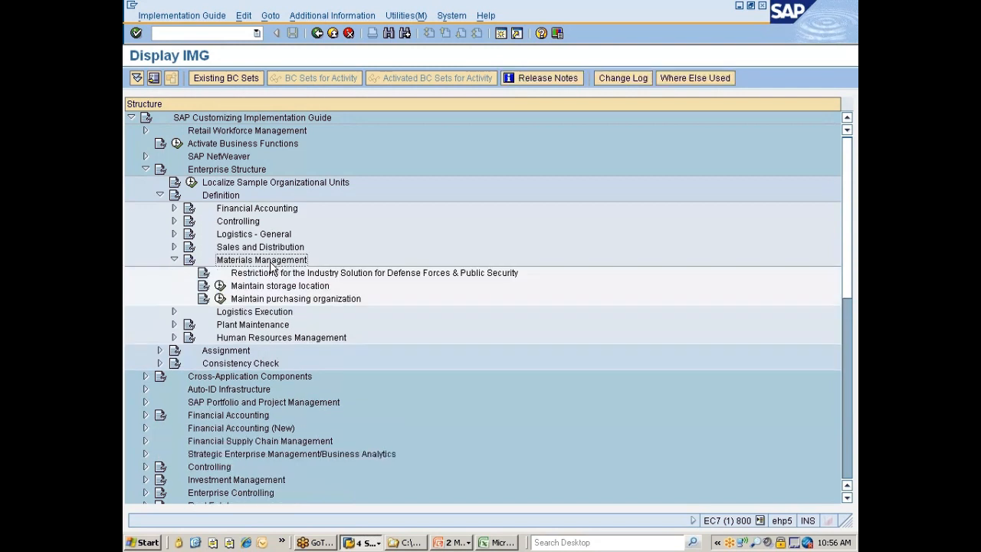
{"action": "left_click", "coordinate": [270, 266]}
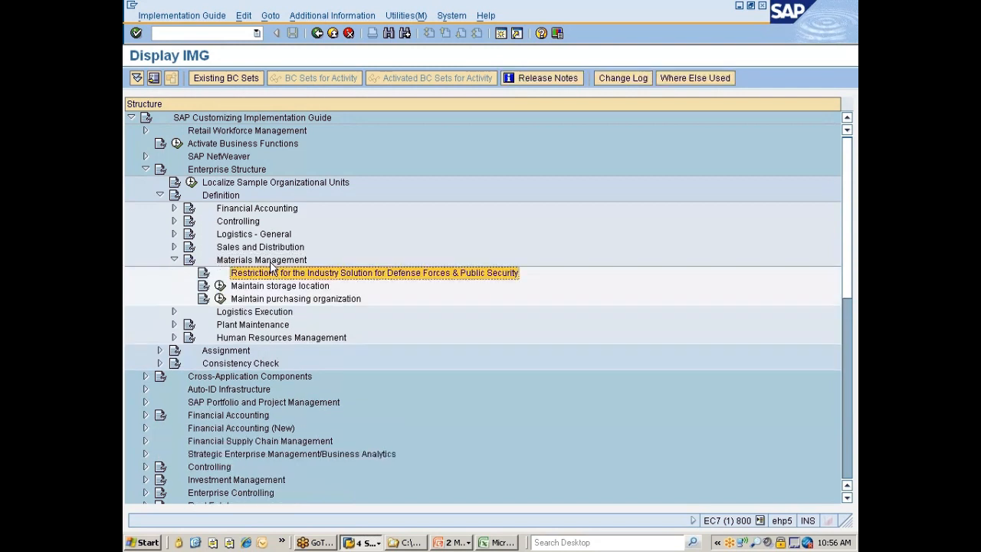
{"action": "key", "text": "Down"}
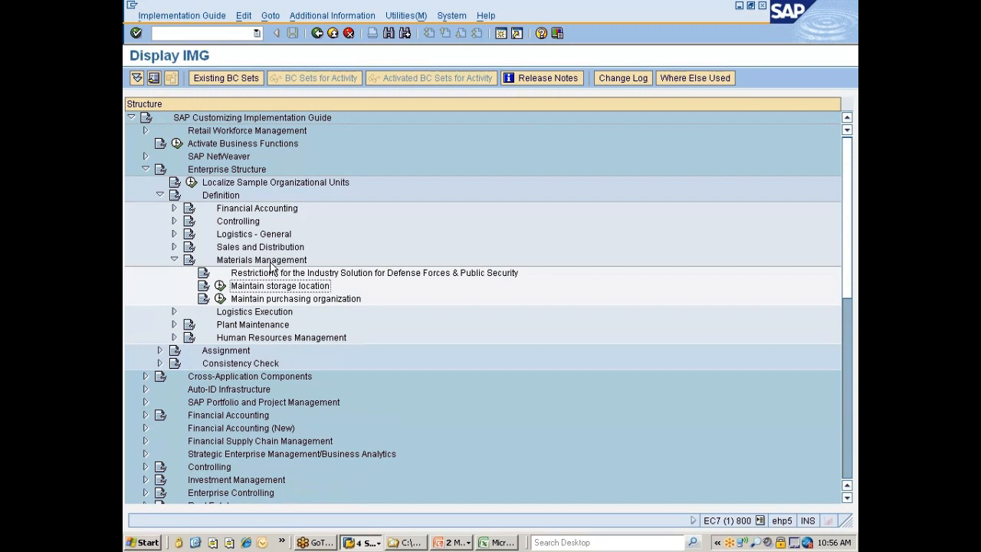
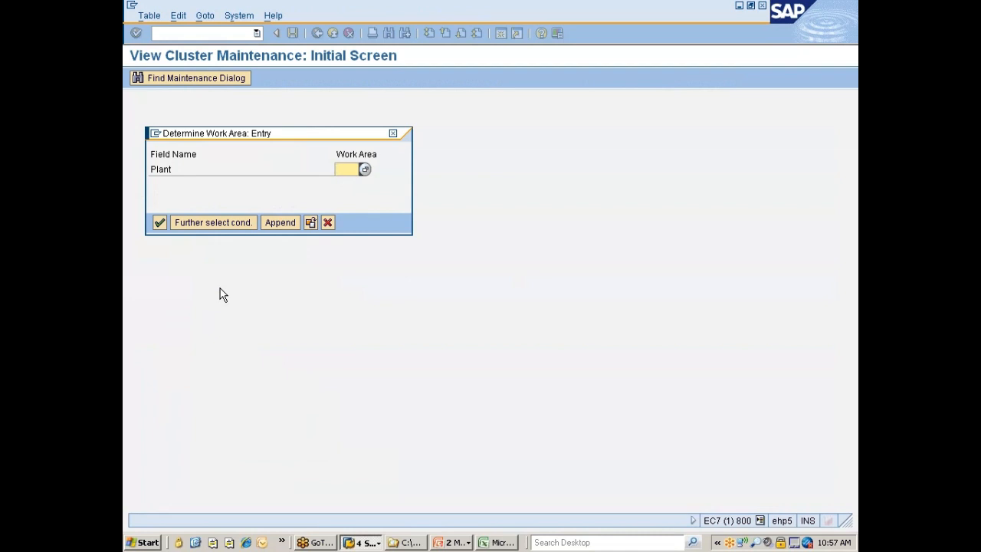
Open the storage locations of plant 777C and delete storage location 0088
{"action": "type", "text": "777C"}
{"action": "key", "text": "Return"}
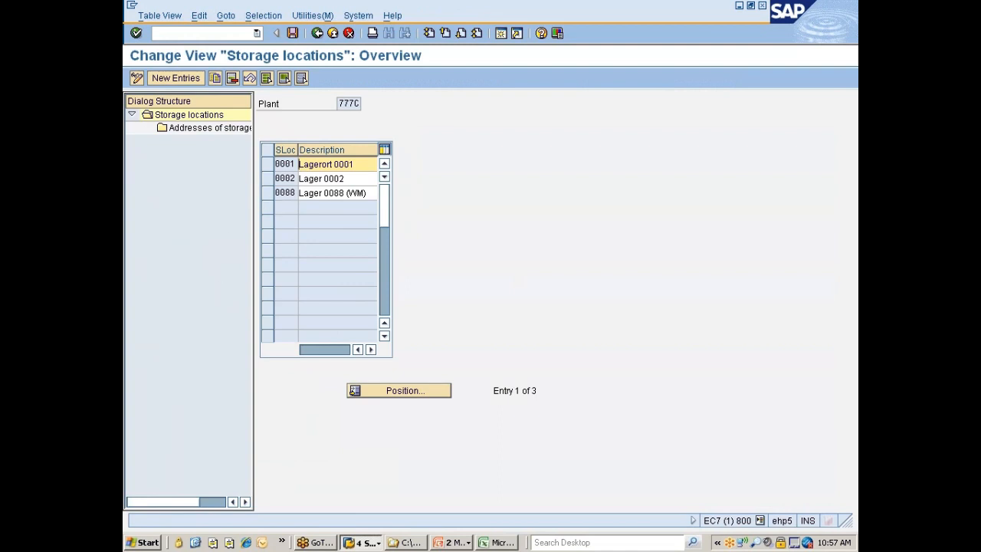
{"action": "left_click", "coordinate": [272, 193]}
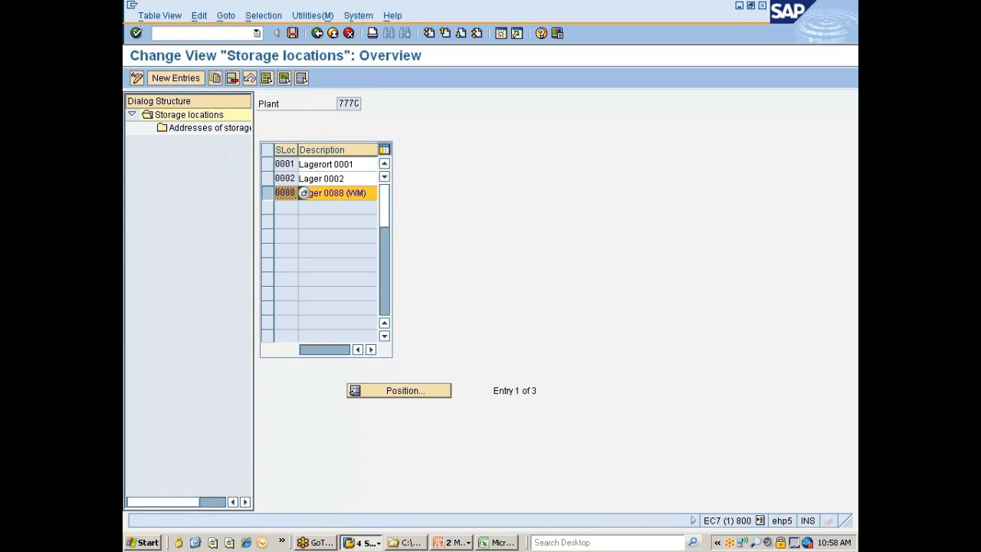
{"action": "left_click", "coordinate": [234, 78]}
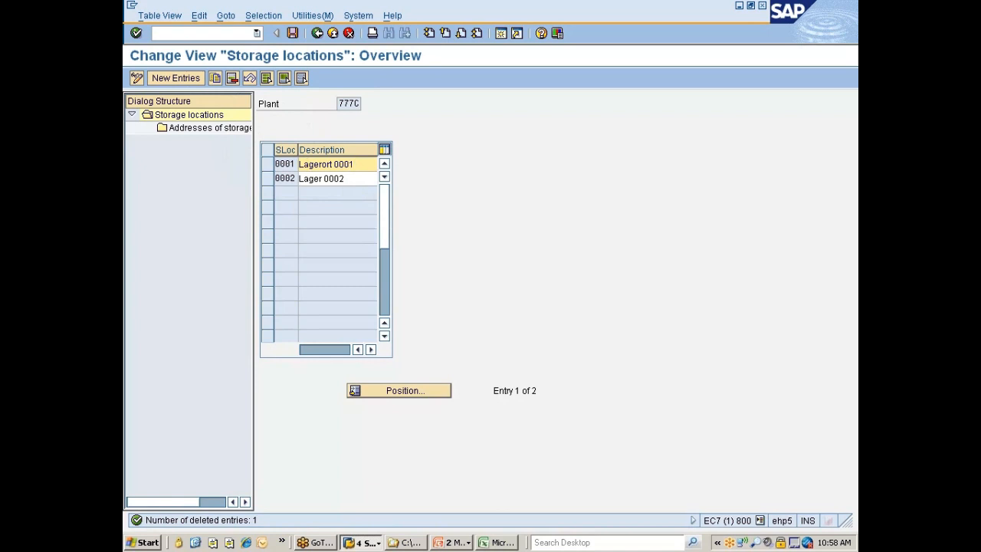
Change the description of storage location 0001 to "Raw Matl Sloc"
{"action": "key", "text": "ctrl+shift+Left"}
{"action": "key", "text": "ctrl+shift+Left"}
{"action": "type", "text": "Raw Matl Sloc"}
{"action": "key", "text": "Tab"}
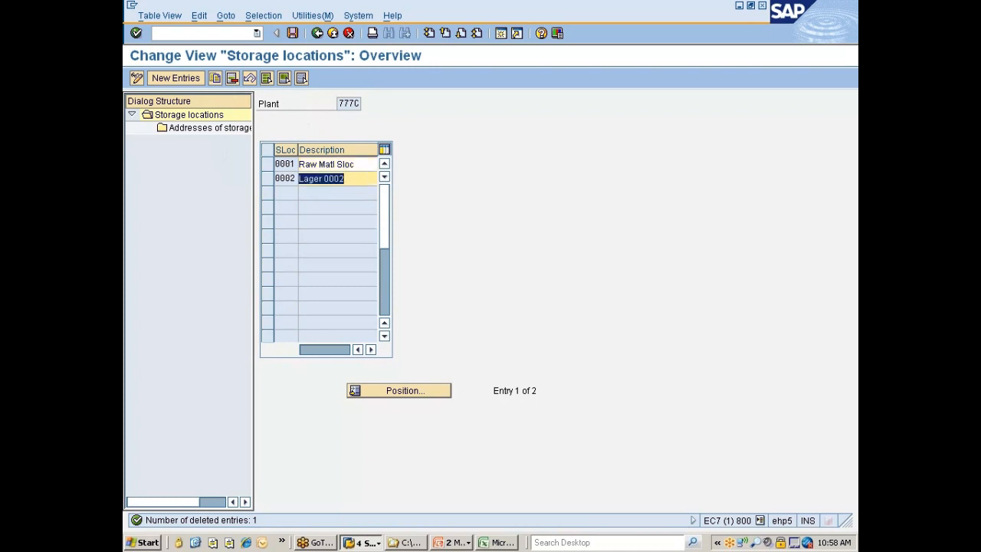
Change the description of storage location 0002 to "SF/FG Sloc" and confirm the entry
{"action": "type", "text": "SF/Finished Good"}
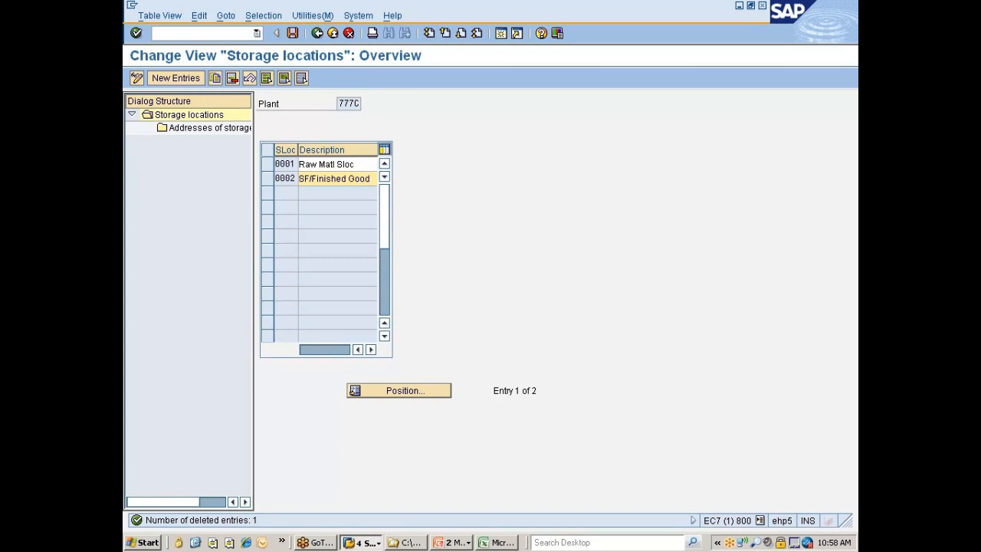
{"action": "key", "text": "BackSpace"}
{"action": "key", "text": "BackSpace"}
{"action": "key", "text": "BackSpace"}
{"action": "key", "text": "BackSpace"}
{"action": "key", "text": "BackSpace"}
{"action": "key", "text": "BackSpace"}
{"action": "key", "text": "BackSpace"}
{"action": "key", "text": "BackSpace"}
{"action": "key", "text": "BackSpace"}
{"action": "key", "text": "BackSpace"}
{"action": "key", "text": "BackSpace"}
{"action": "key", "text": "BackSpace"}
{"action": "type", "text": "G Sloc"}
{"action": "key", "text": "Return"}
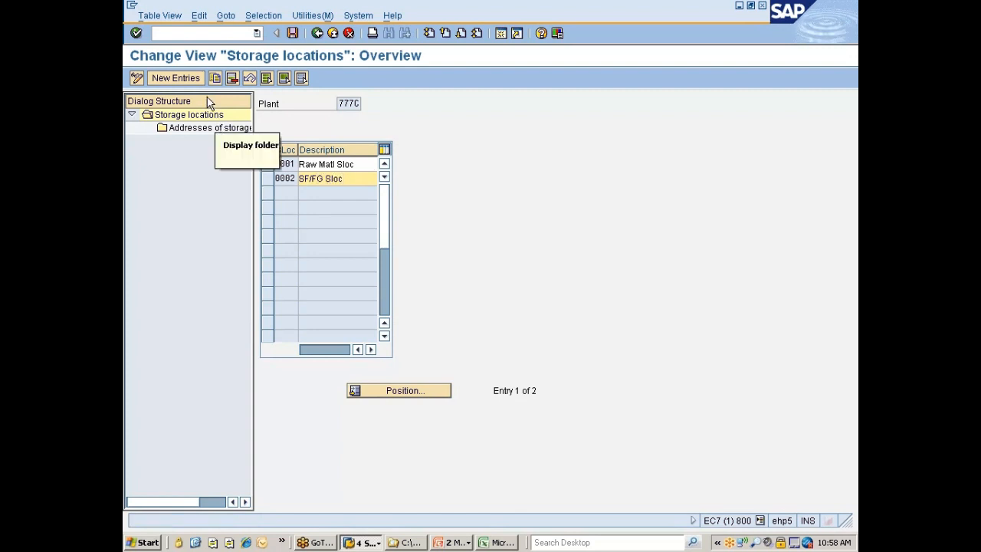
Add a new storage location 0003 with the description "Scrap Sloc" for plant 777C
{"action": "left_click", "coordinate": [176, 77]}
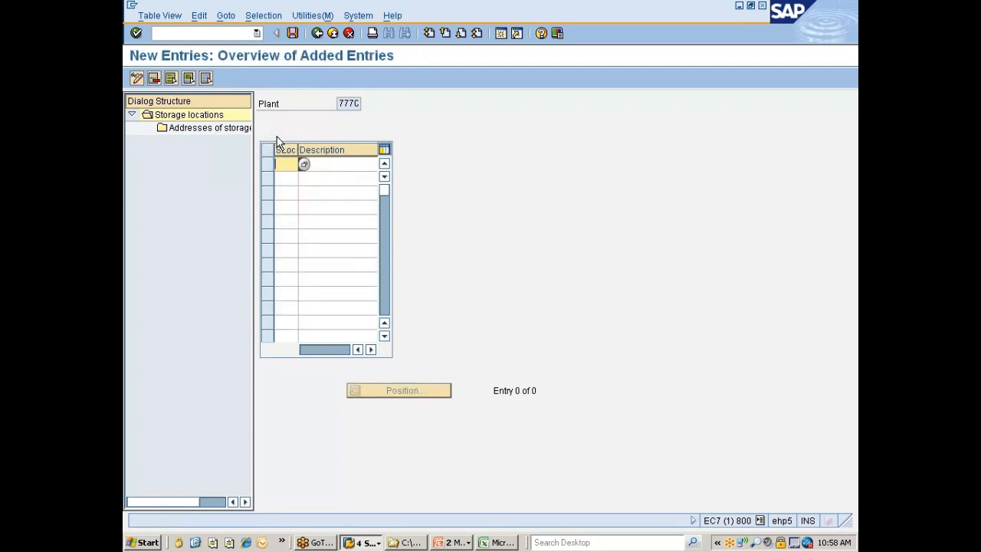
{"action": "type", "text": "0003"}
{"action": "key", "text": "Tab"}
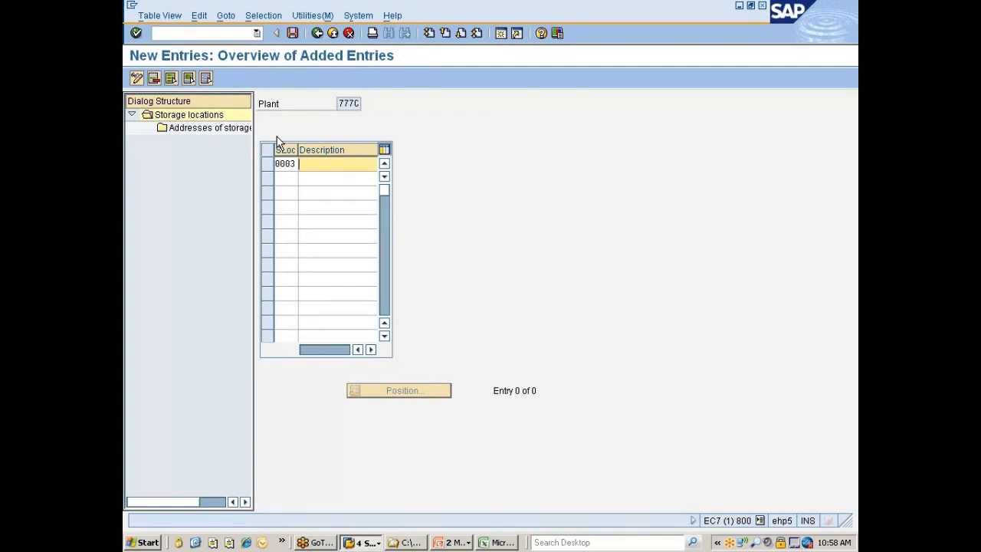
{"action": "type", "text": "Scrapm"}
{"action": "key", "text": "BackSpace"}
{"action": "type", "text": "Sloc"}
{"action": "key", "text": "Return"}
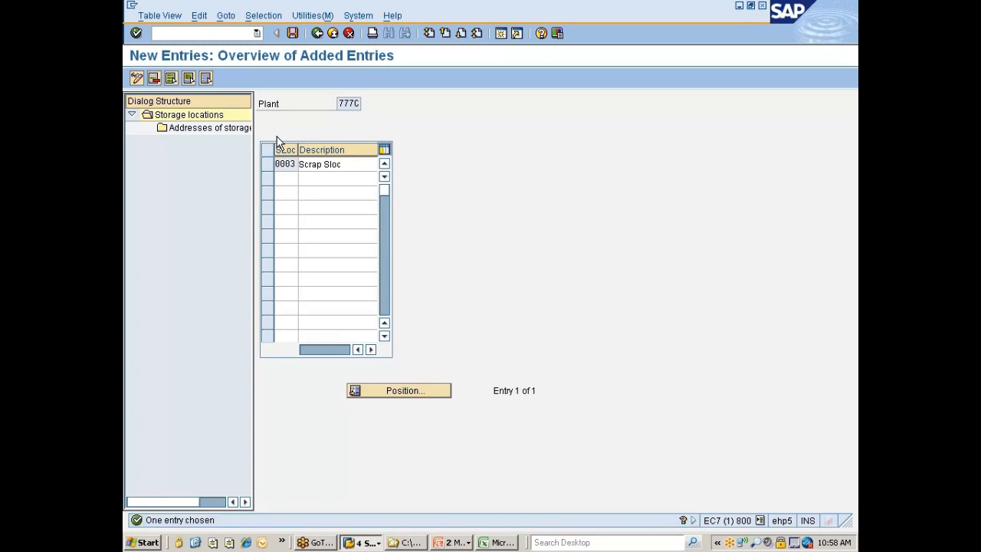
Save the storage location changes and return to the storage locations overview
{"action": "key", "text": "ctrl+s"}
{"action": "key", "text": "Return"}
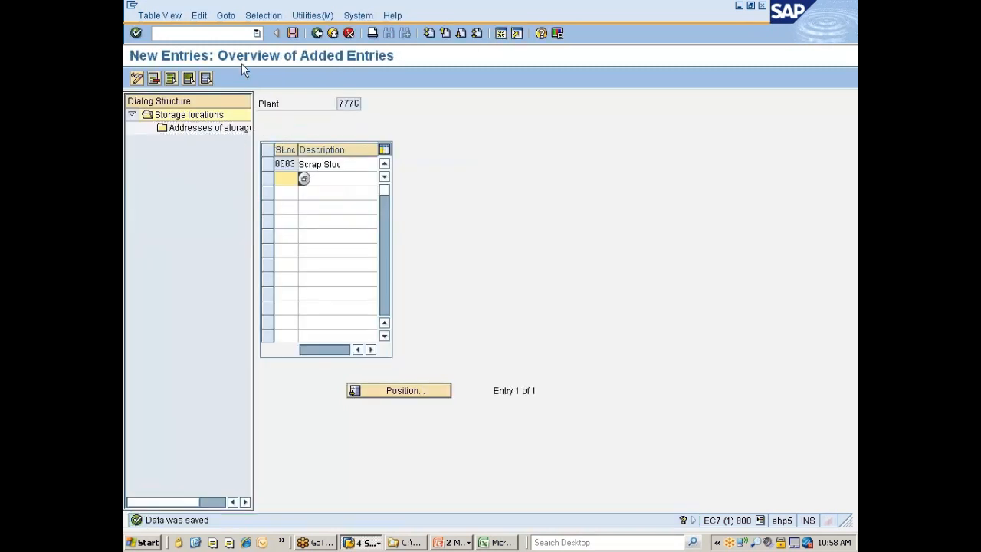
{"action": "left_click", "coordinate": [317, 33]}
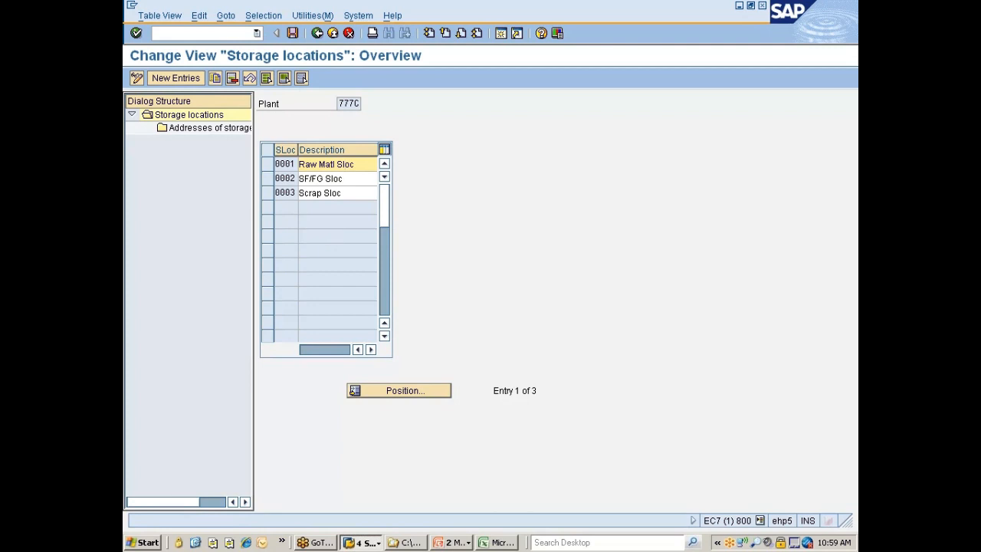
Create address number 01 for storage location 0001 and open its address details
{"action": "left_click", "coordinate": [268, 164]}
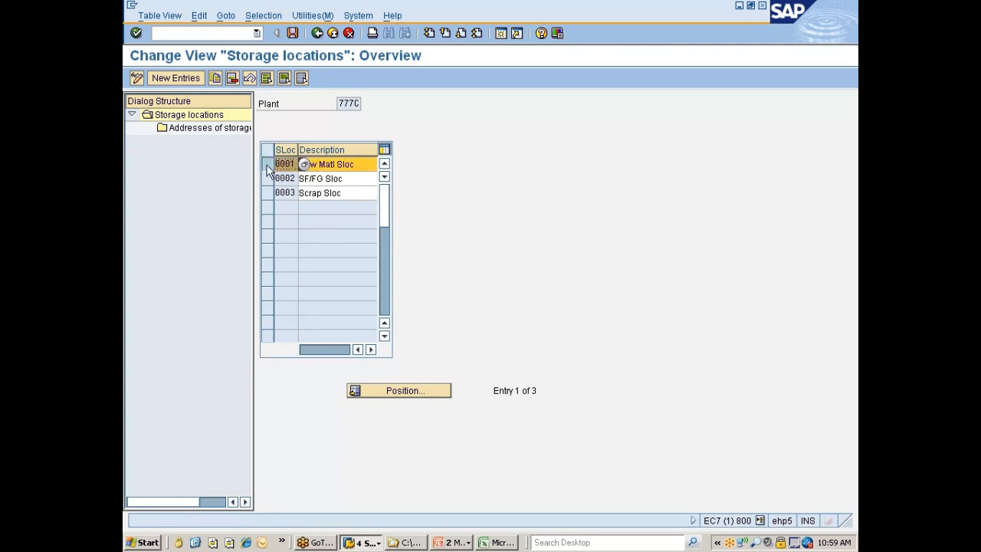
{"action": "double_click", "coordinate": [206, 134]}
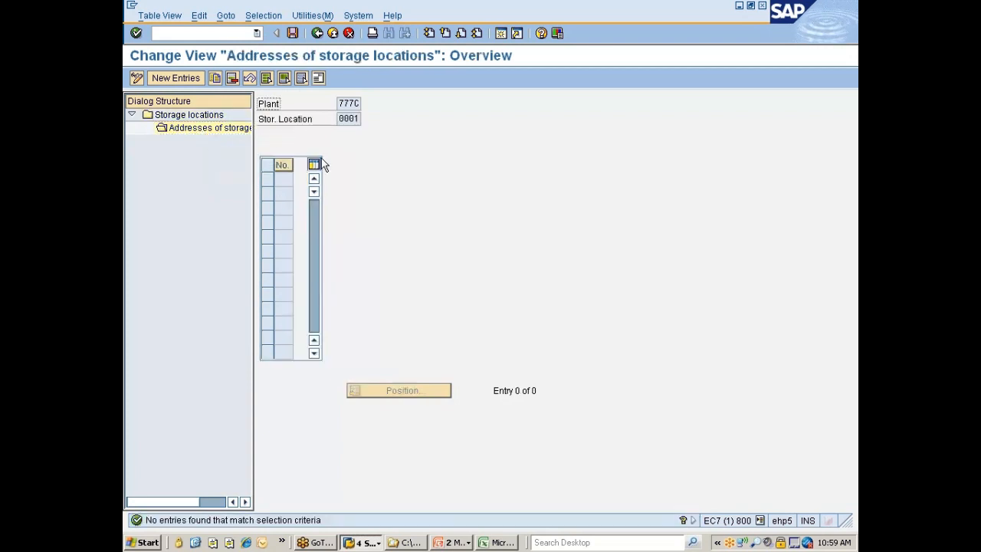
{"action": "left_click", "coordinate": [190, 79]}
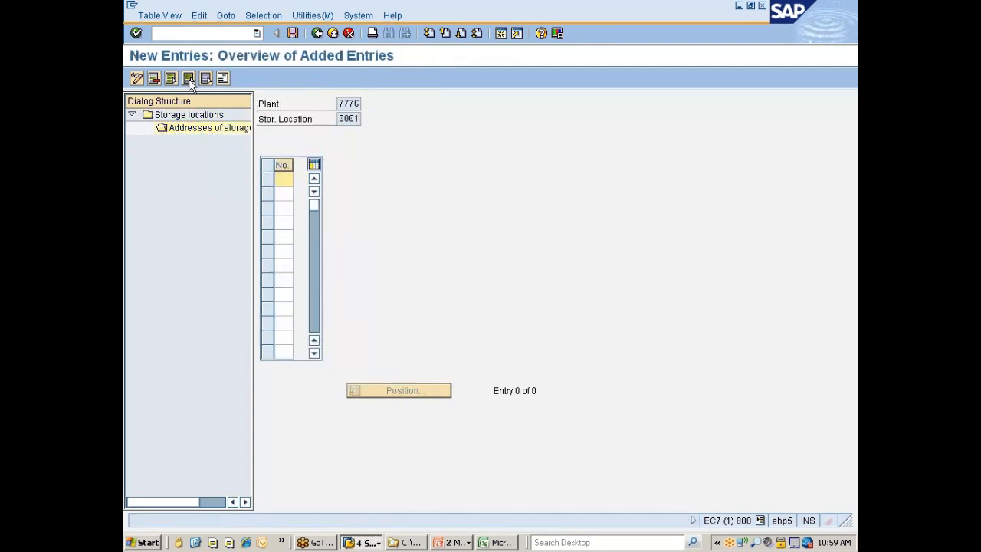
{"action": "type", "text": "01"}
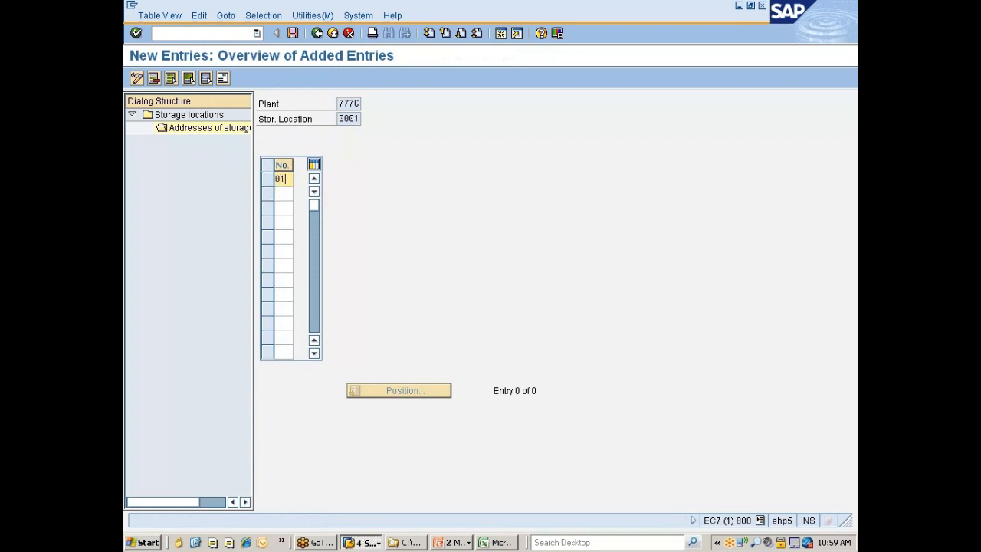
{"action": "double_click", "coordinate": [267, 180]}
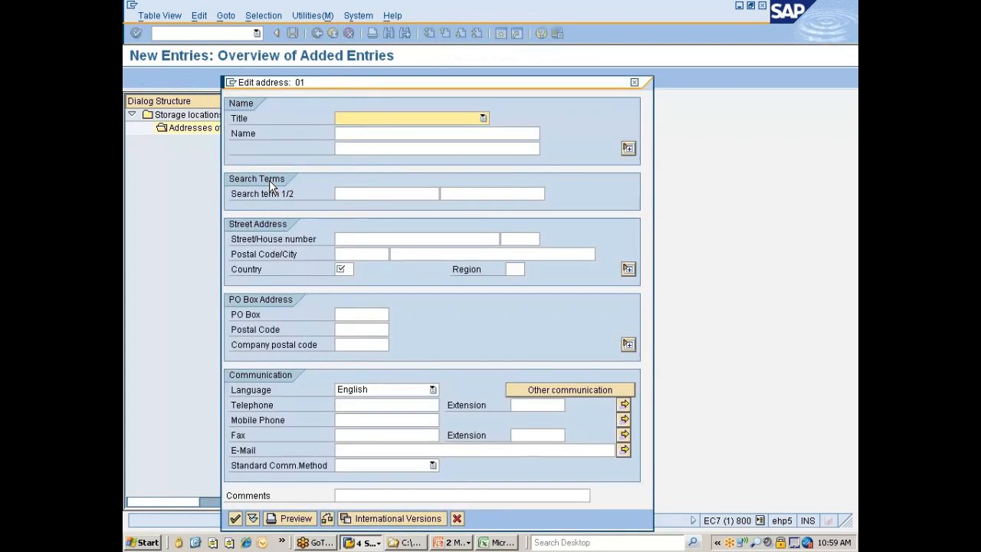
Enter "Raw material Storage Location" as the name in address 01
{"action": "left_click", "coordinate": [383, 133]}
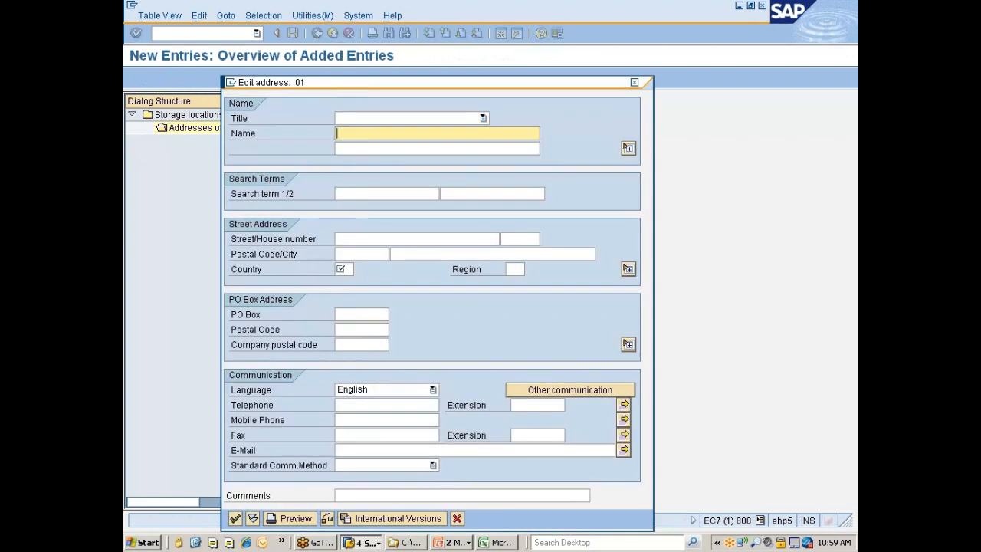
{"action": "type", "text": "S"}
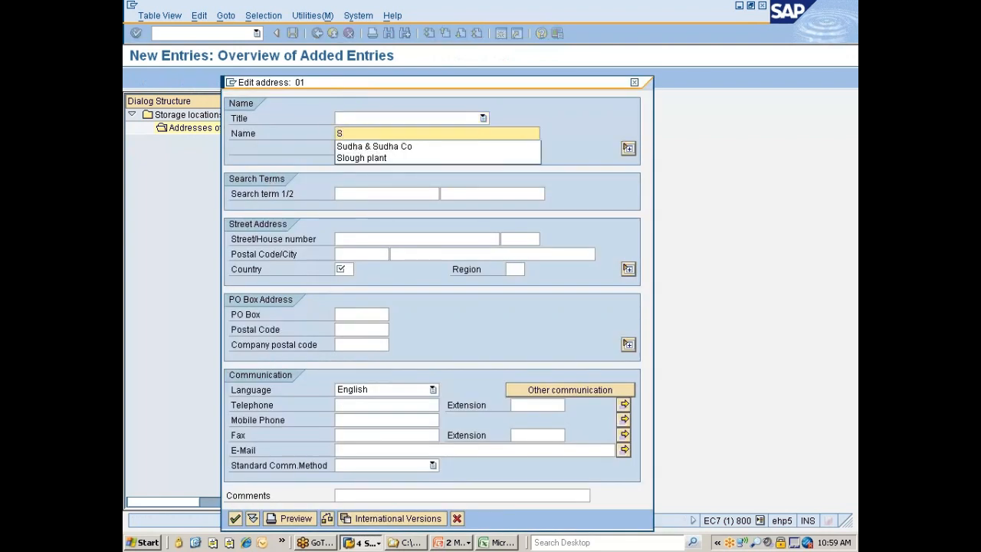
{"action": "key", "text": "BackSpace"}
{"action": "type", "text": "Ra"}
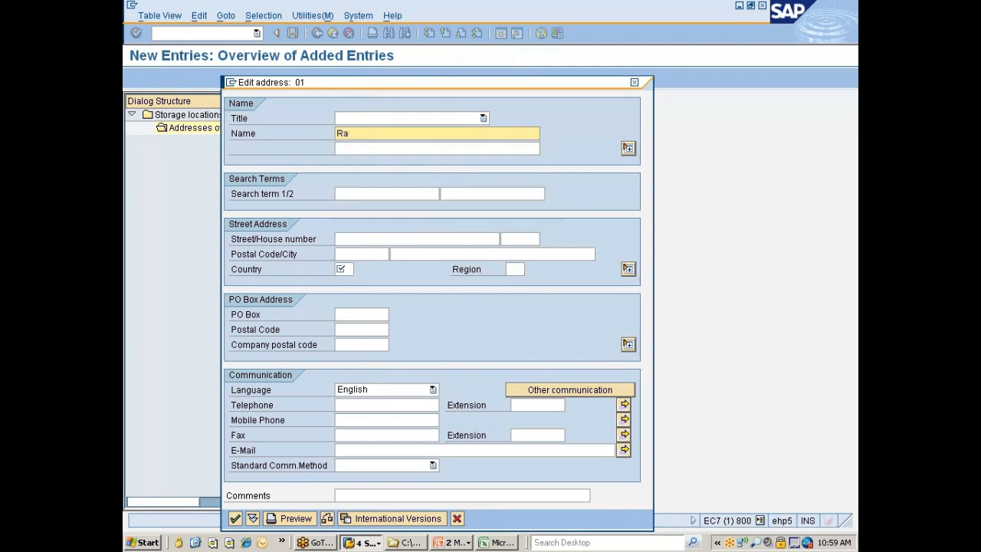
{"action": "type", "text": "w material Storage Loca"}
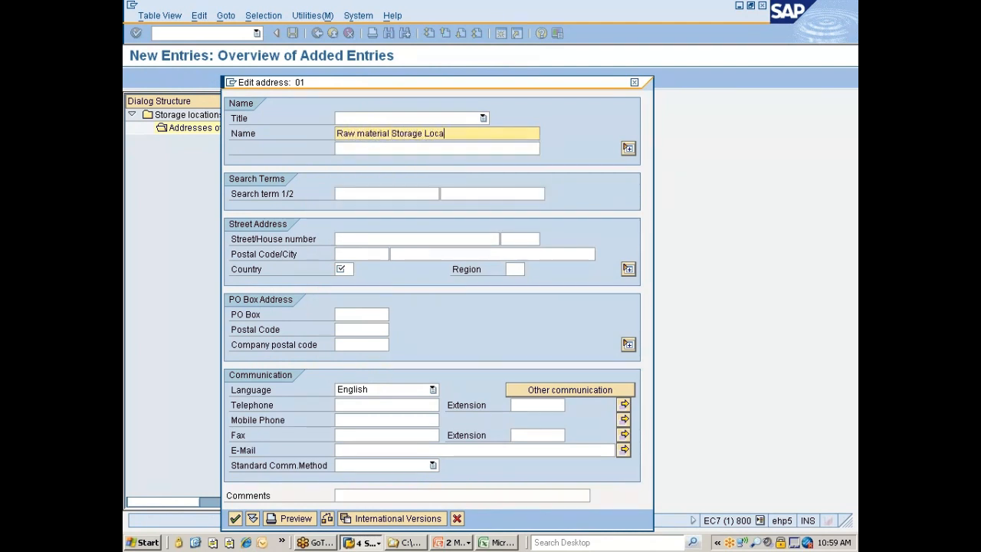
{"action": "type", "text": "tion"}
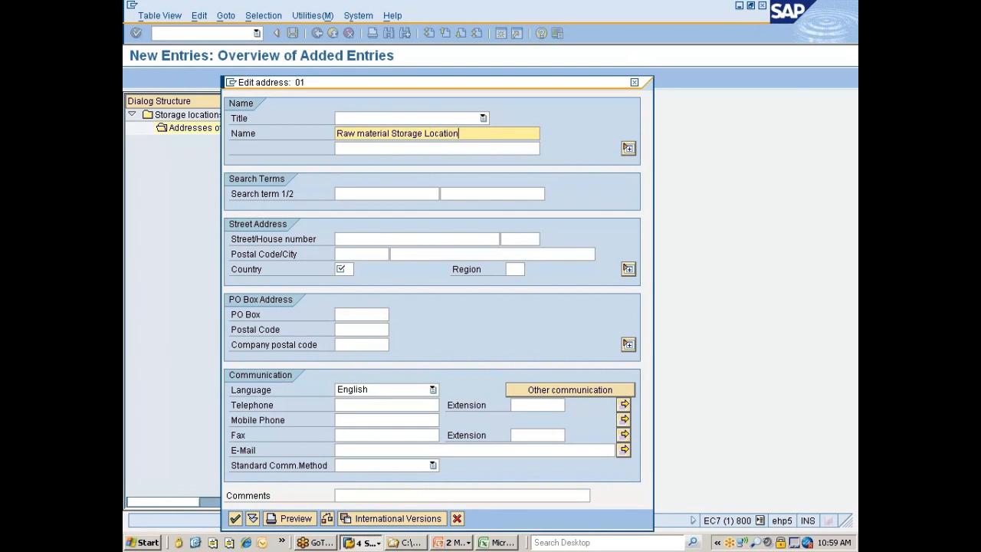
Shorten "Raw material" to "RM" and append "..Chennai Plant", making the address name "RM Storage Location..Chennai Plant"
{"action": "mouse_move", "coordinate": [458, 133]}
{"action": "left_mouse_down"}
{"action": "mouse_move", "coordinate": [356, 133]}
{"action": "mouse_move", "coordinate": [459, 133]}
{"action": "left_mouse_up"}
{"action": "type", "text": "..Channai"}
{"action": "type", "text": " n"}
{"action": "key", "text": "BackSpace"}
{"action": "type", "text": "P"}
{"action": "key", "text": "BackSpace"}
{"action": "key", "text": "BackSpace"}
{"action": "key", "text": "BackSpace"}
{"action": "key", "text": "BackSpace"}
{"action": "key", "text": "BackSpace"}
{"action": "key", "text": "BackSpace"}
{"action": "key", "text": "BackSpace"}
{"action": "type", "text": "ennao"}
{"action": "key", "text": "shift+Right"}
{"action": "key", "text": "shift+Right"}
{"action": "key", "text": "shift+Right"}
{"action": "key", "text": "shift+Right"}
{"action": "key", "text": "shift+Right"}
{"action": "key", "text": "shift+Right"}
{"action": "key", "text": "shift+Right"}
{"action": "key", "text": "shift+Right"}
{"action": "key", "text": "shift+Right"}
{"action": "key", "text": "shift+Right"}
{"action": "key", "text": "shift+Right"}
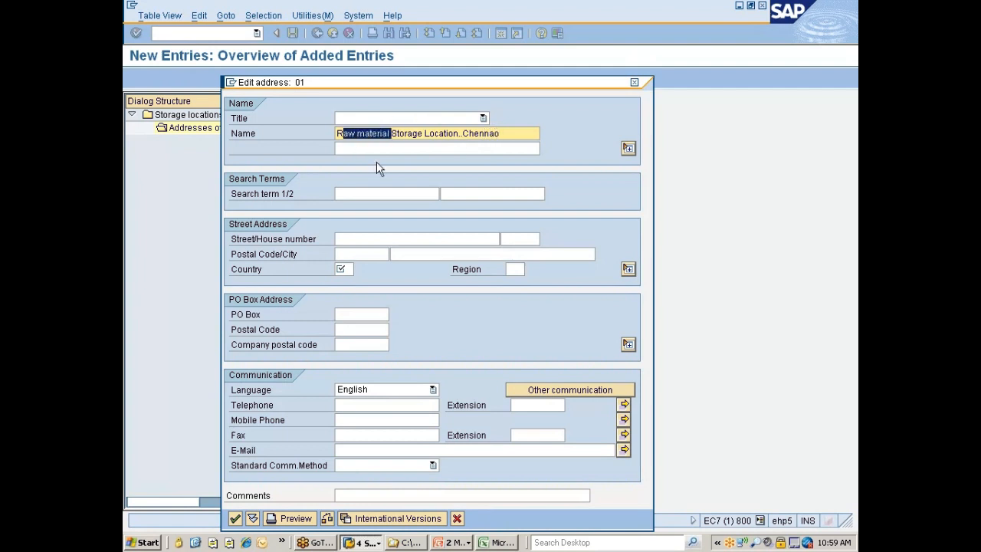
{"action": "key", "text": "BackSpace"}
{"action": "type", "text": "M"}
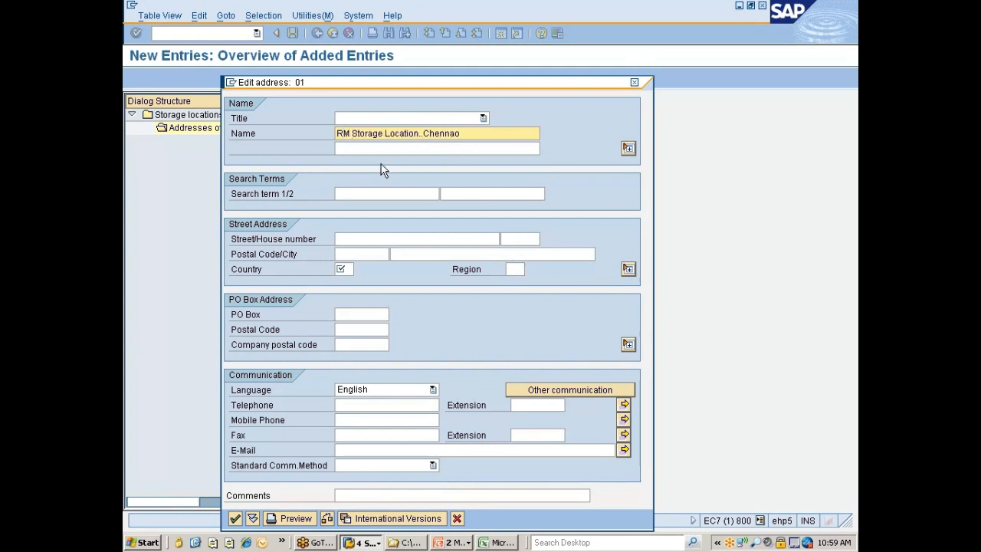
{"action": "key", "text": "End"}
{"action": "key", "text": "BackSpace"}
{"action": "type", "text": "i Plan"}
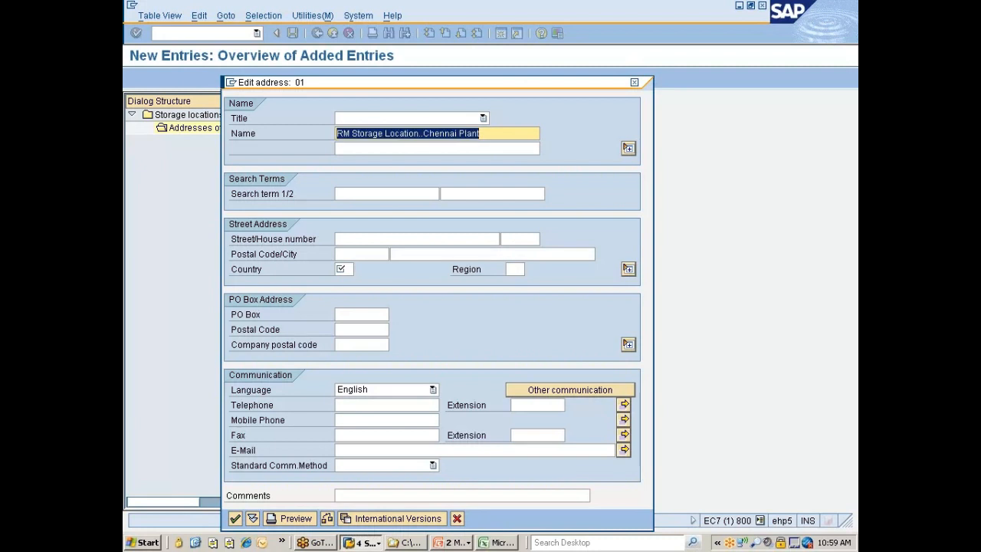
Copy the address name into the second name line and the first search term
{"action": "key", "text": "Tab"}
{"action": "type", "text": "RM Storage Location..Chennai Plant"}
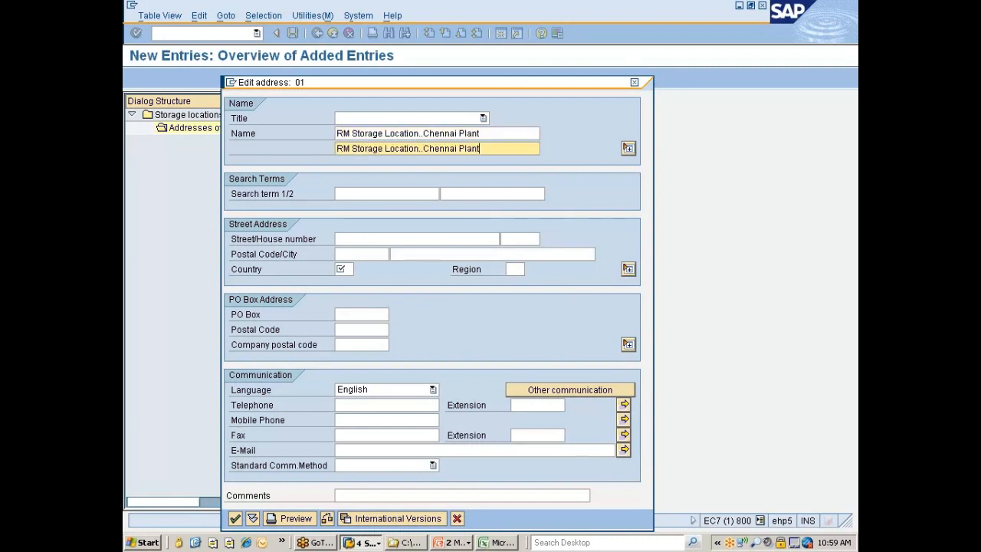
{"action": "key", "text": "Tab"}
{"action": "type", "text": "RM Storage Location."}
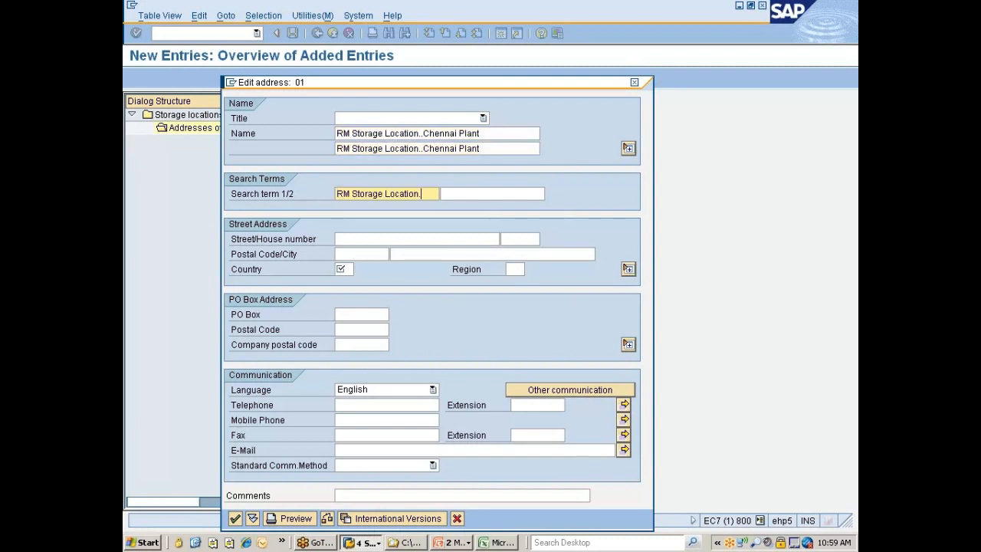
Fill in the street, house number, postal code and city, set the country to IN and confirm the address
{"action": "left_click", "coordinate": [417, 239]}
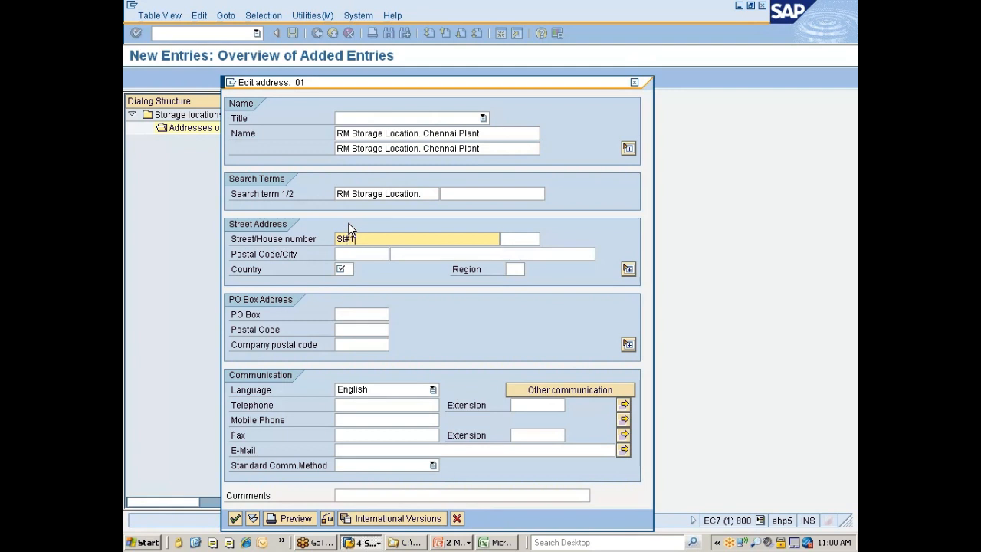
{"action": "type", "text": "1"}
{"action": "key", "text": "Tab"}
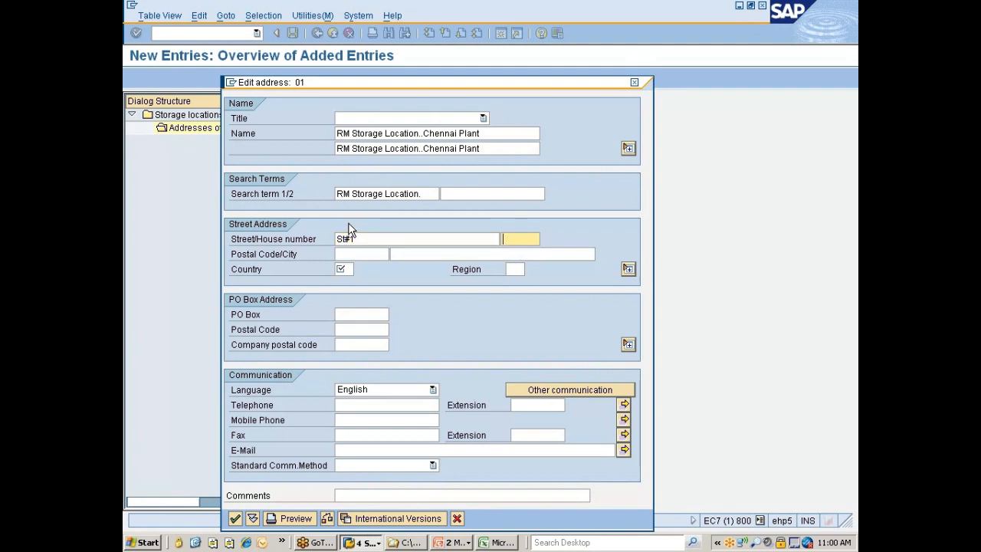
{"action": "type", "text": "#124"}
{"action": "key", "text": "Tab"}
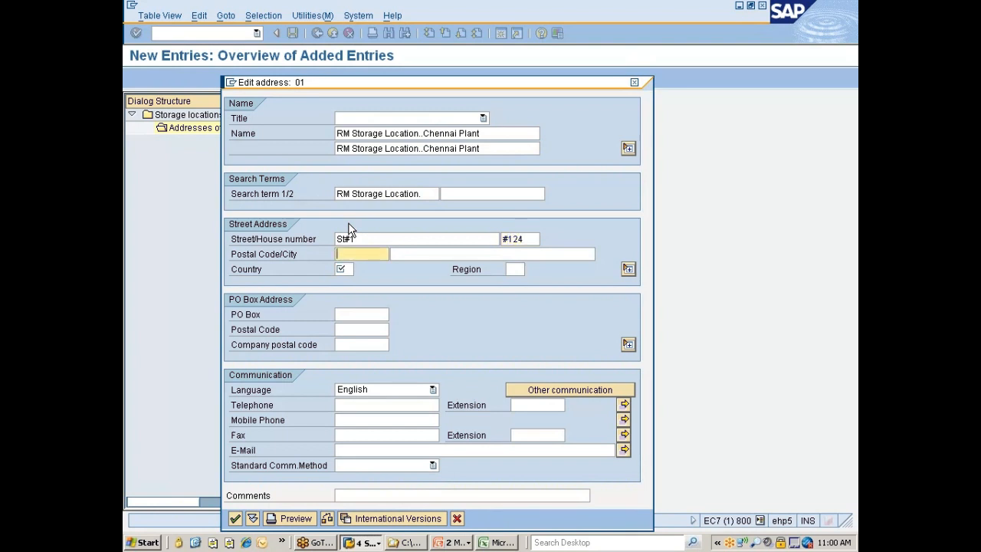
{"action": "type", "text": "675768"}
{"action": "key", "text": "Tab"}
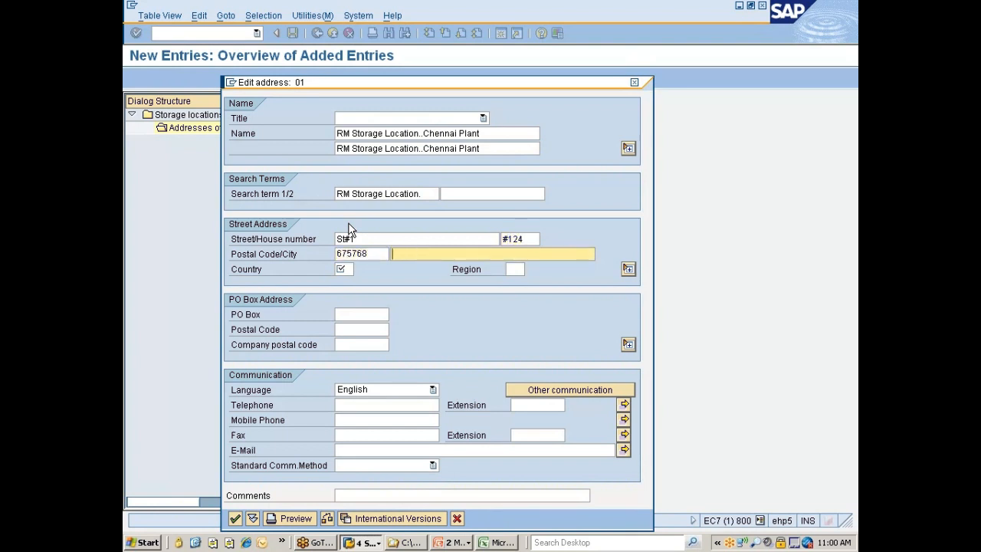
{"action": "type", "text": "Channai"}
{"action": "key", "text": "Tab"}
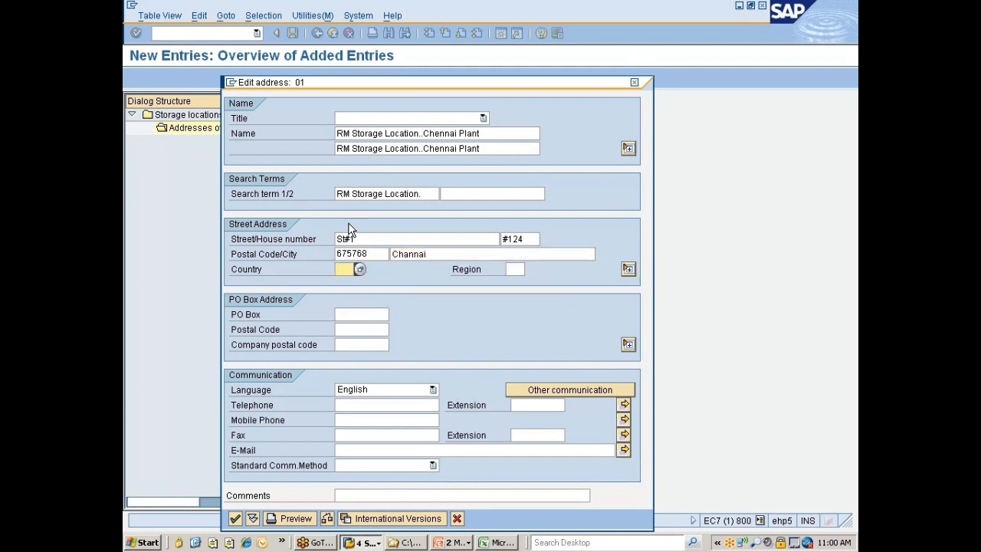
{"action": "type", "text": "IN"}
{"action": "key", "text": "Return"}
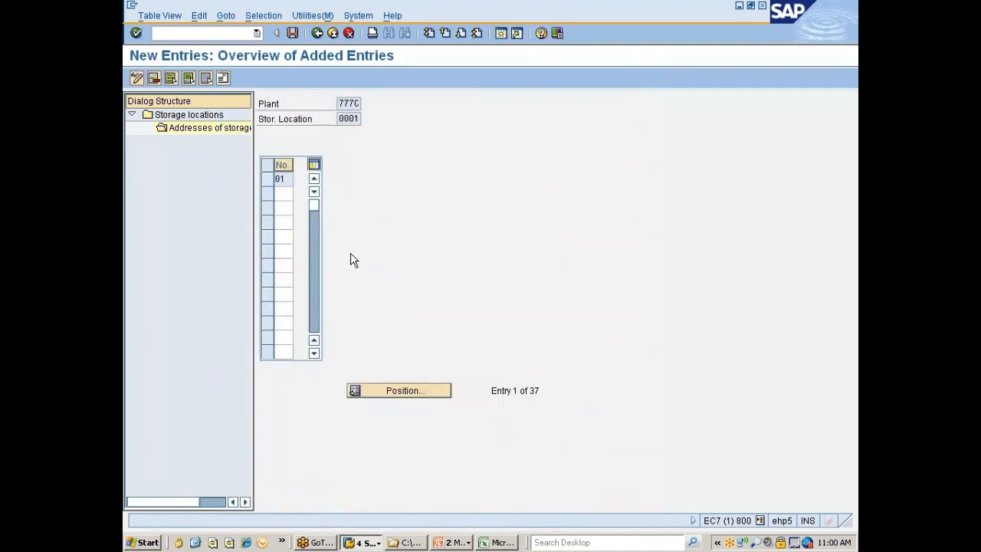
Save the storage location address and return to the implementation guide
{"action": "key", "text": "ctrl+s"}
{"action": "left_click", "coordinate": [317, 33]}
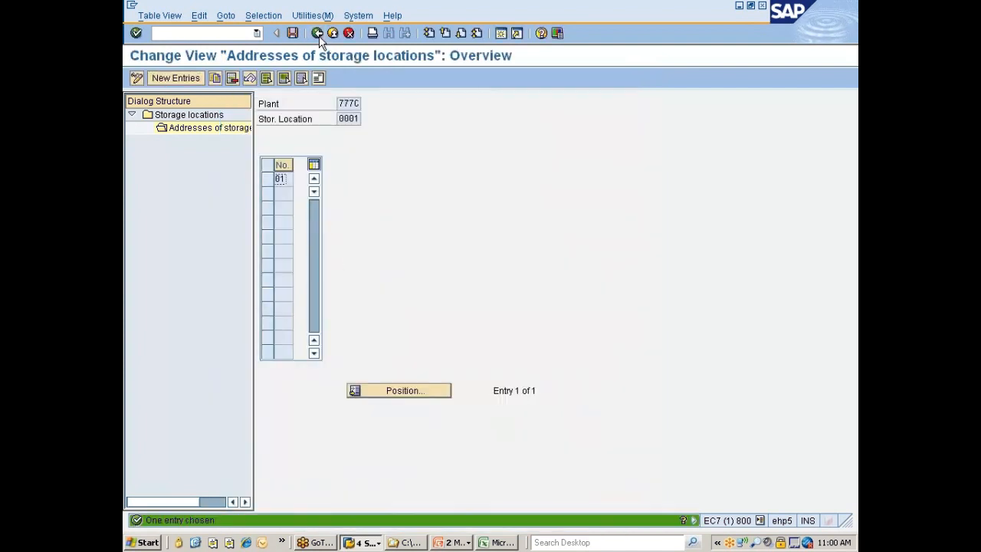
{"action": "left_click", "coordinate": [317, 34]}
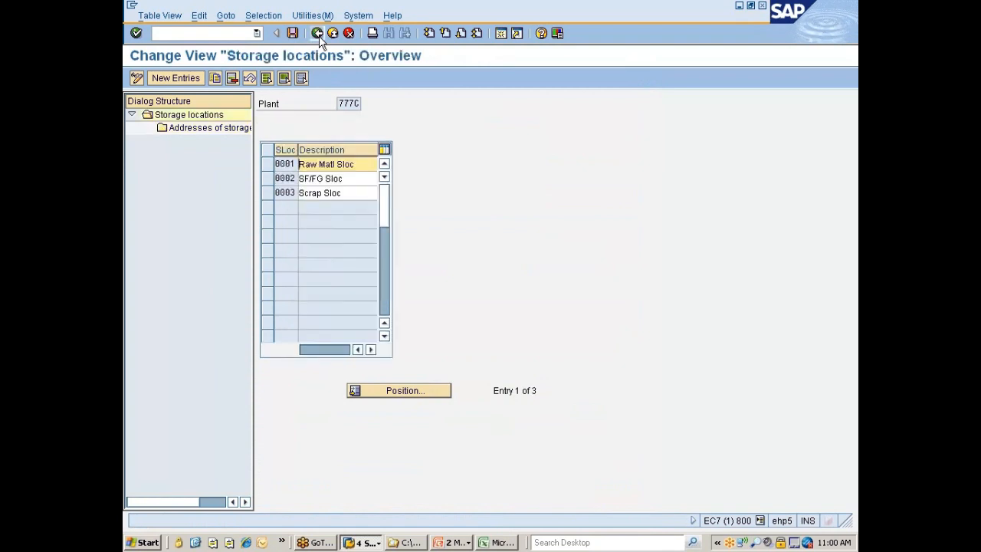
{"action": "left_click", "coordinate": [317, 34]}
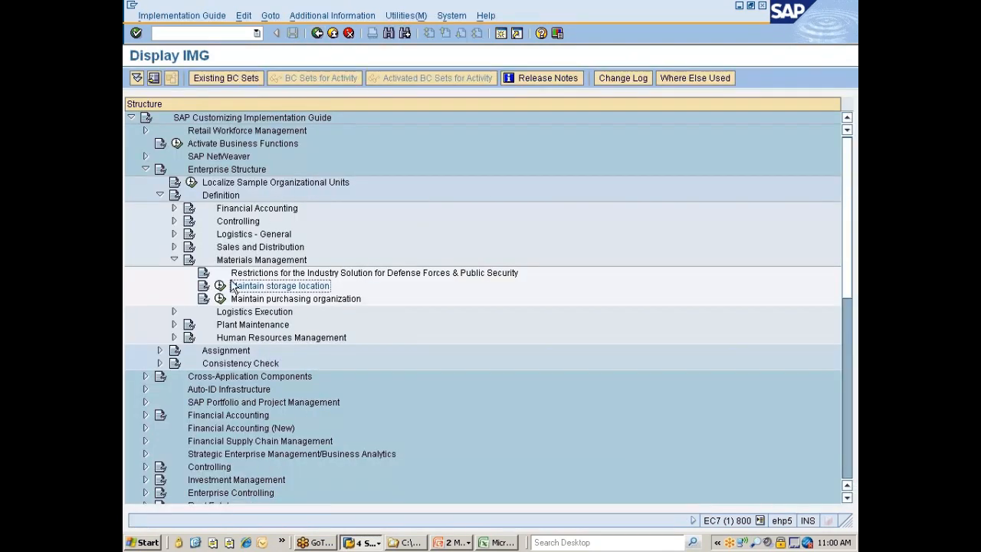
Open the storage locations of plant 777P and delete storage location 0088
{"action": "left_click", "coordinate": [221, 286]}
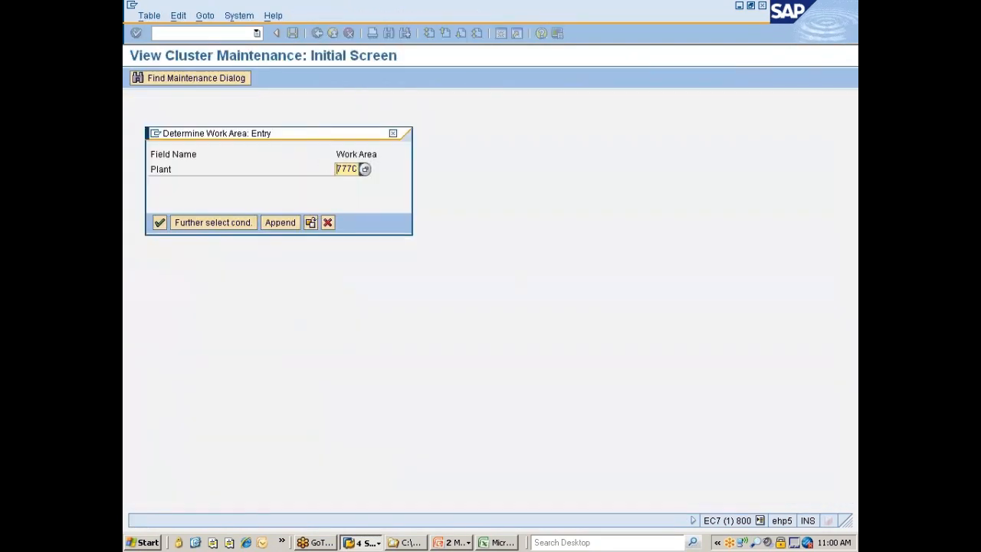
{"action": "key", "text": "BackSpace"}
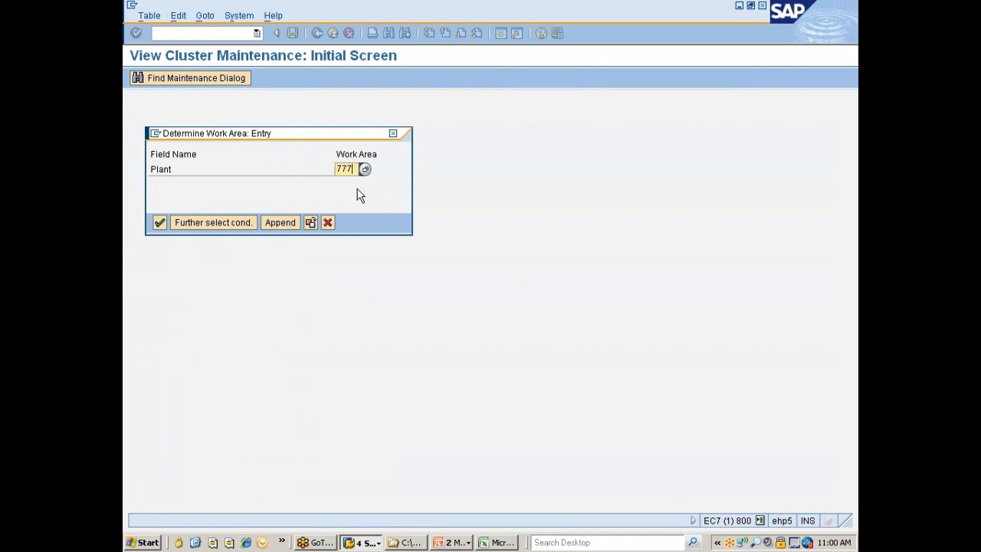
{"action": "type", "text": "P"}
{"action": "key", "text": "Return"}
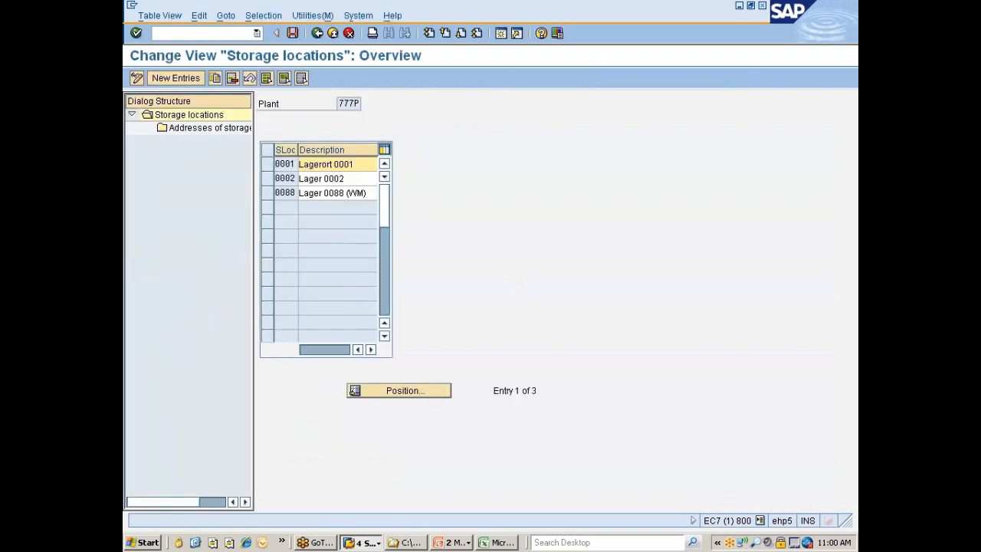
{"action": "left_click", "coordinate": [265, 192]}
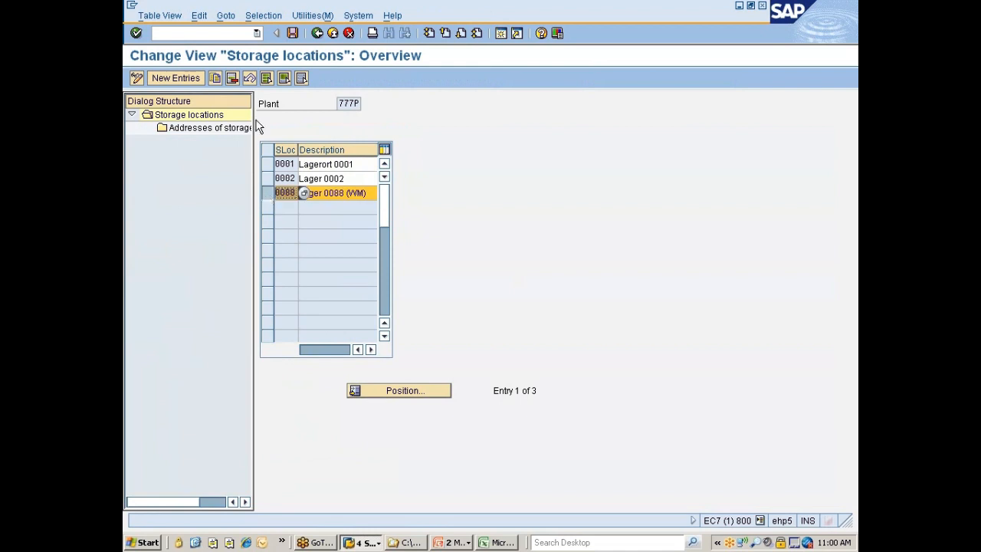
{"action": "left_click", "coordinate": [232, 78]}
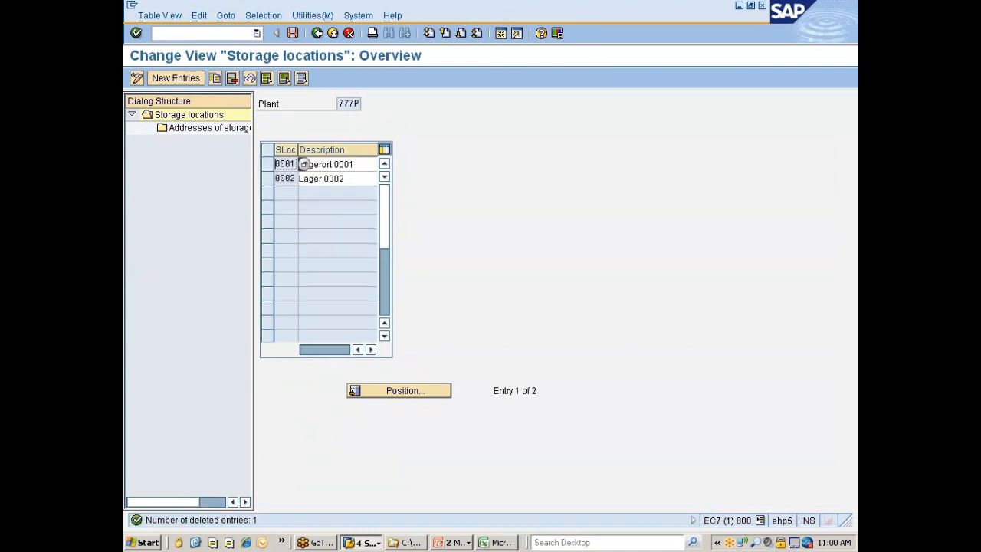
Rename storage location 0001 as "Raw Matl Sloc" and 0002 as "SF/FG Sloc"
{"action": "key", "text": "BackSpace"}
{"action": "key", "text": "BackSpace"}
{"action": "key", "text": "BackSpace"}
{"action": "key", "text": "BackSpace"}
{"action": "key", "text": "BackSpace"}
{"action": "key", "text": "BackSpace"}
{"action": "key", "text": "BackSpace"}
{"action": "key", "text": "BackSpace"}
{"action": "key", "text": "BackSpace"}
{"action": "key", "text": "BackSpace"}
{"action": "key", "text": "BackSpace"}
{"action": "key", "text": "BackSpace"}
{"action": "key", "text": "BackSpace"}
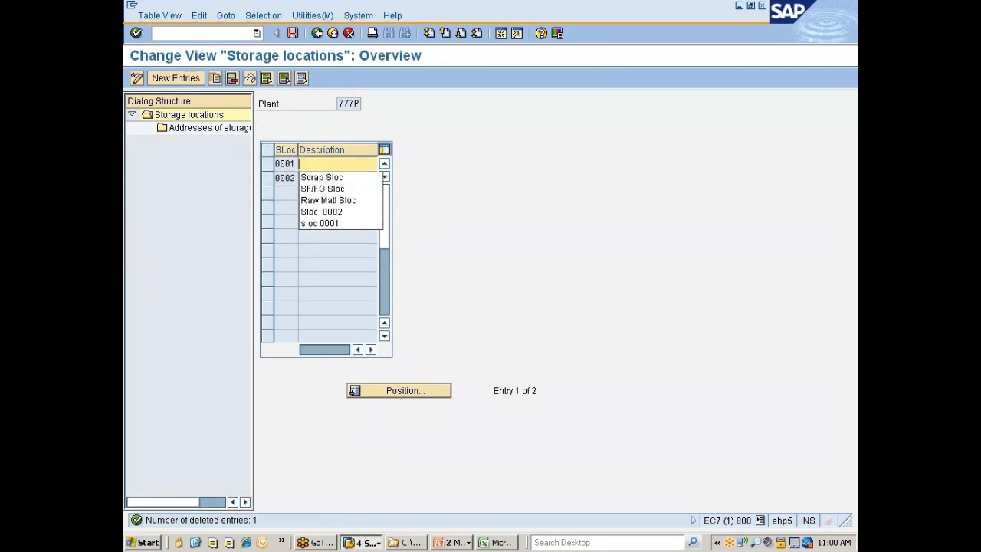
{"action": "left_click", "coordinate": [327, 200]}
{"action": "key", "text": "Down"}
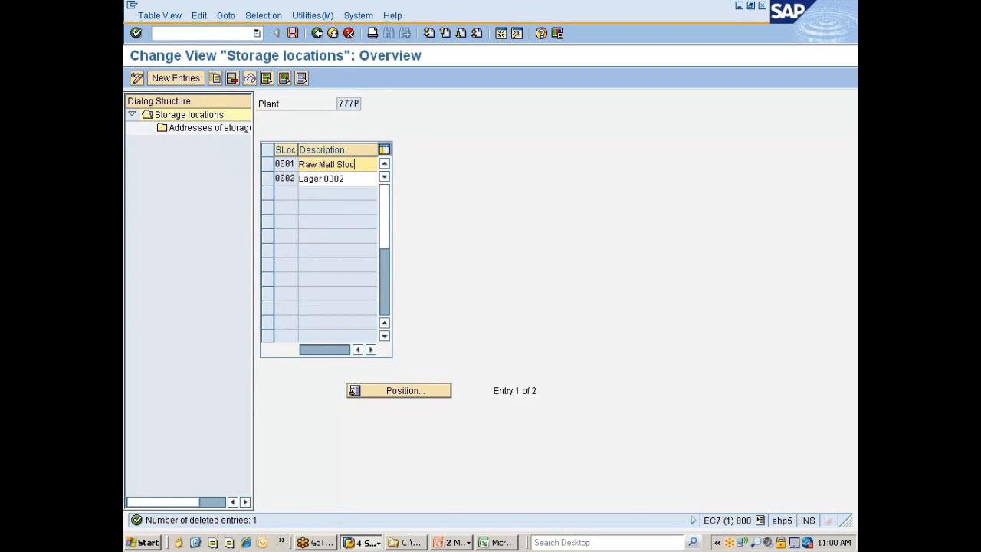
{"action": "key", "text": "BackSpace"}
{"action": "key", "text": "BackSpace"}
{"action": "key", "text": "BackSpace"}
{"action": "key", "text": "BackSpace"}
{"action": "key", "text": "BackSpace"}
{"action": "key", "text": "BackSpace"}
{"action": "key", "text": "BackSpace"}
{"action": "key", "text": "BackSpace"}
{"action": "key", "text": "BackSpace"}
{"action": "key", "text": "BackSpace"}
{"action": "key", "text": "BackSpace"}
{"action": "key", "text": "BackSpace"}
{"action": "key", "text": "BackSpace"}
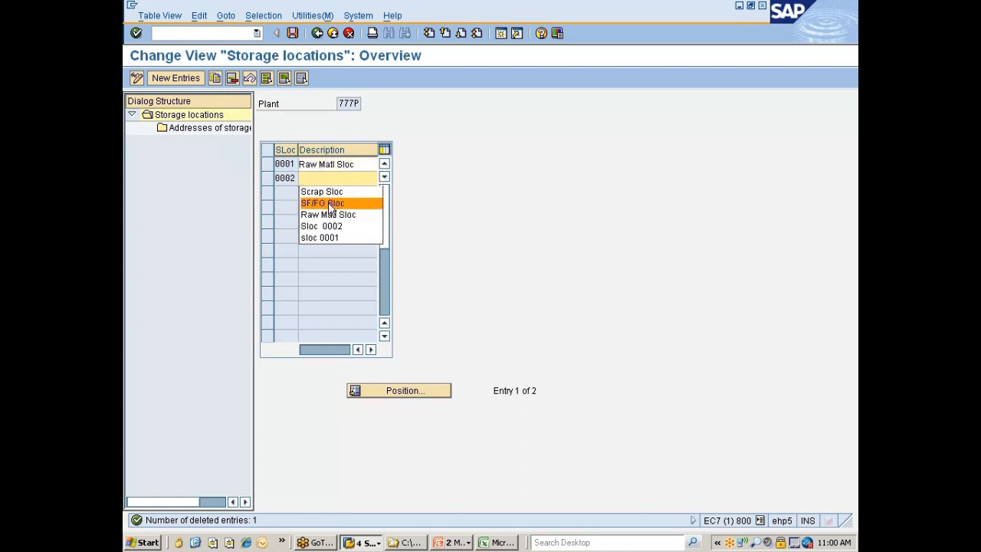
{"action": "left_click", "coordinate": [332, 200]}
{"action": "key", "text": "Return"}
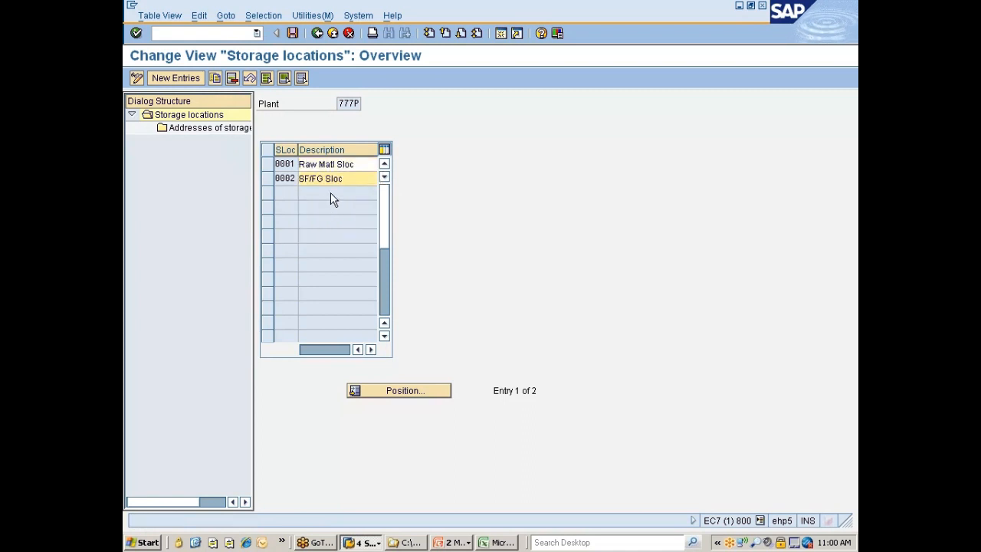
Save the plant 777P storage locations to the "Nissan changes" customizing request and return to the implementation guide
{"action": "key", "text": "ctrl+s"}
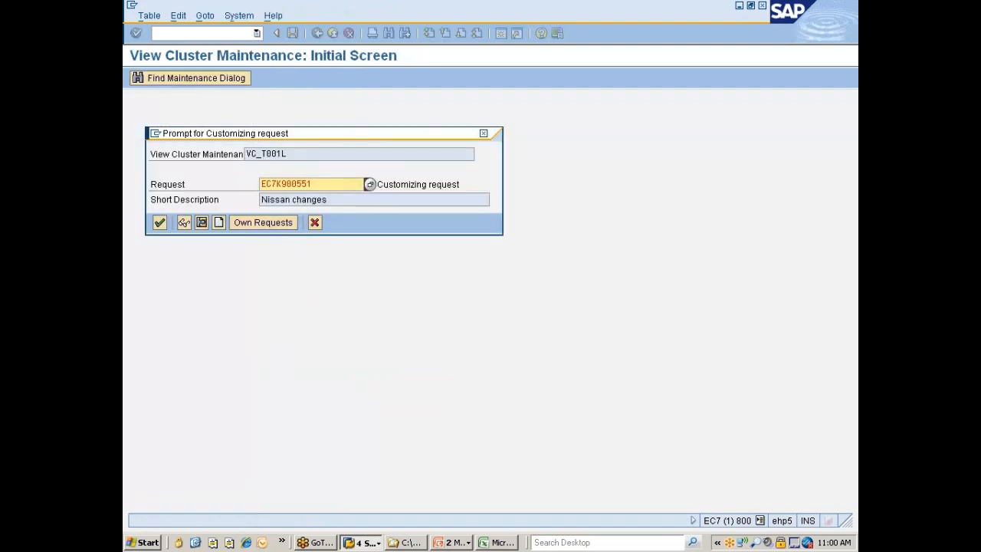
{"action": "left_click", "coordinate": [160, 221]}
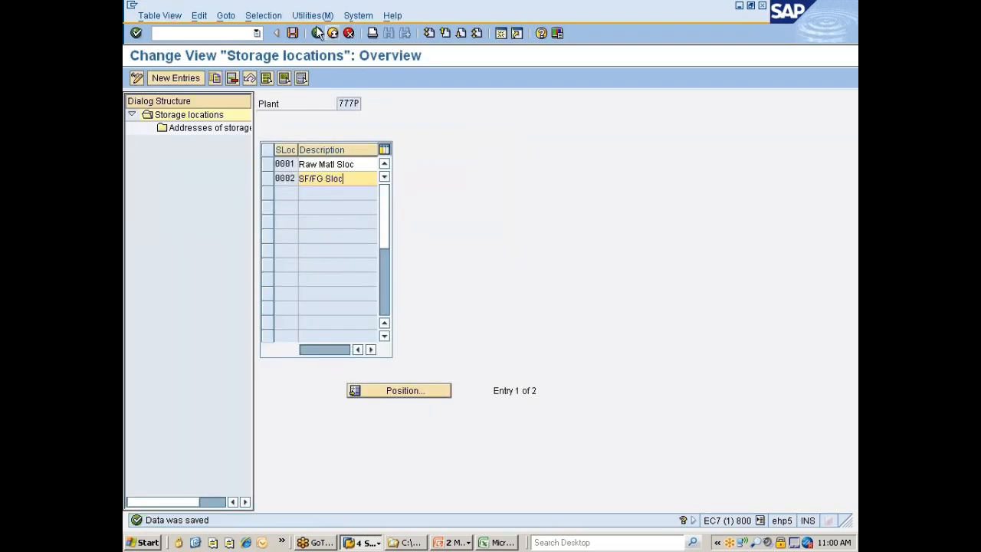
{"action": "left_click", "coordinate": [316, 35]}
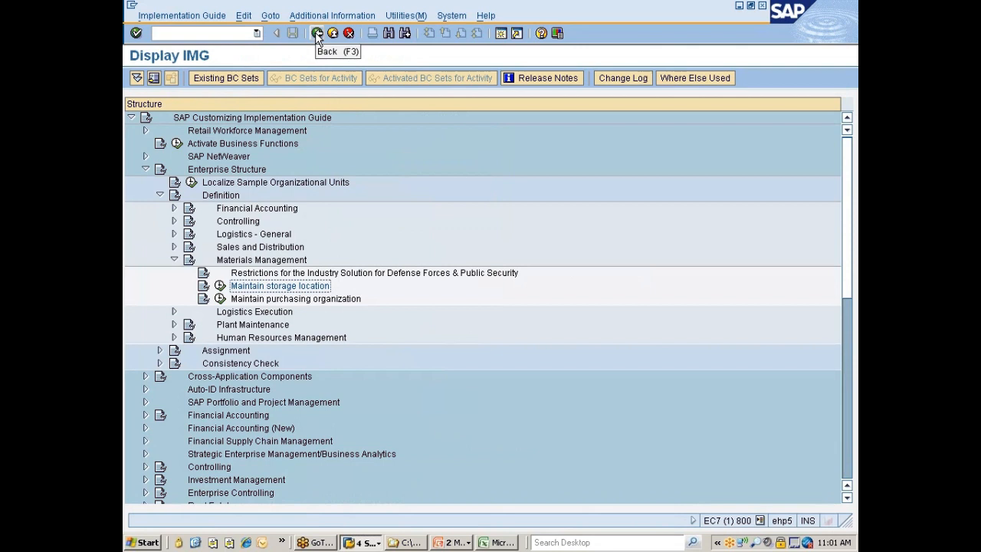
Open the Maintain purchasing organization activity under the Materials Management definitions
{"action": "scroll", "coordinate": [371, 179], "scroll_direction": "down", "scroll_amount": 2}
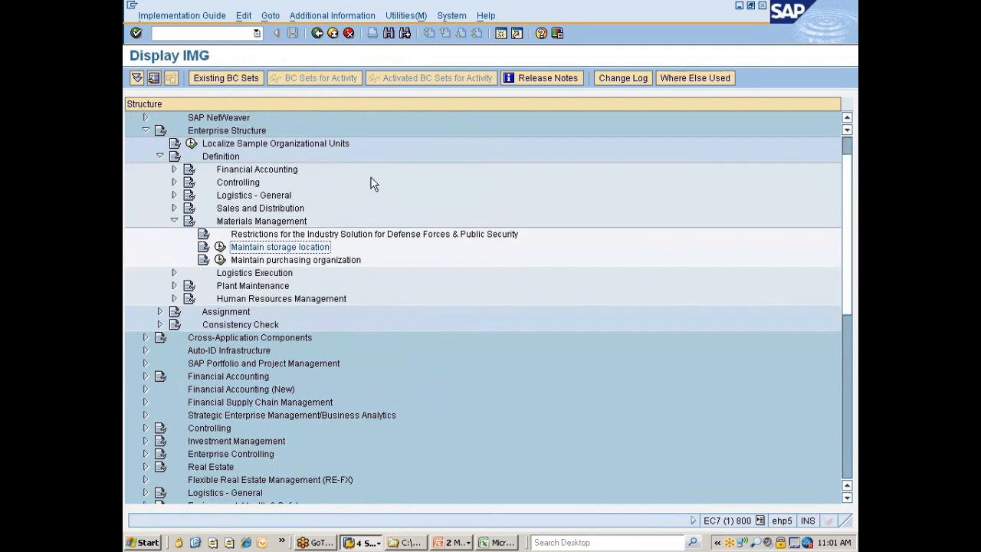
{"action": "scroll", "coordinate": [370, 182], "scroll_direction": "down", "scroll_amount": 2}
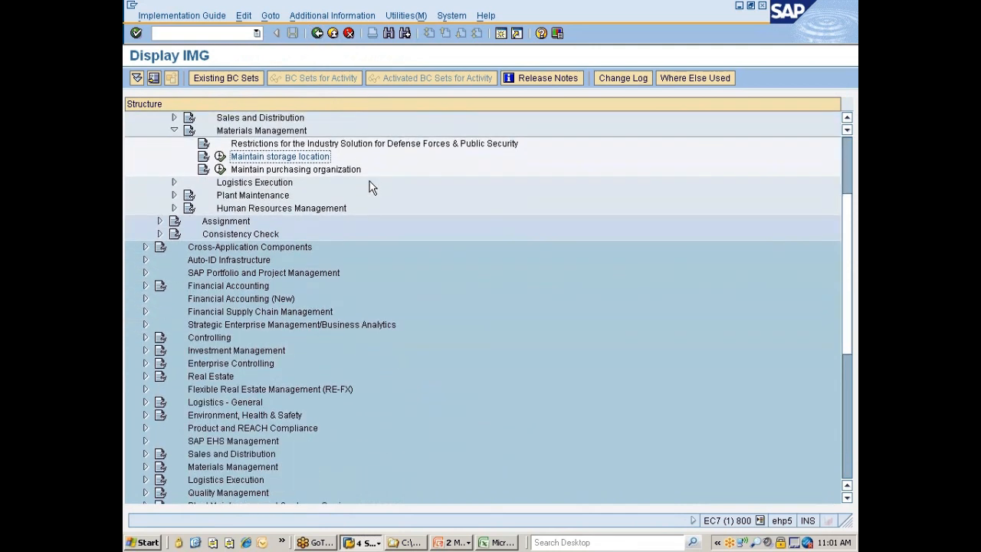
{"action": "left_click", "coordinate": [264, 170]}
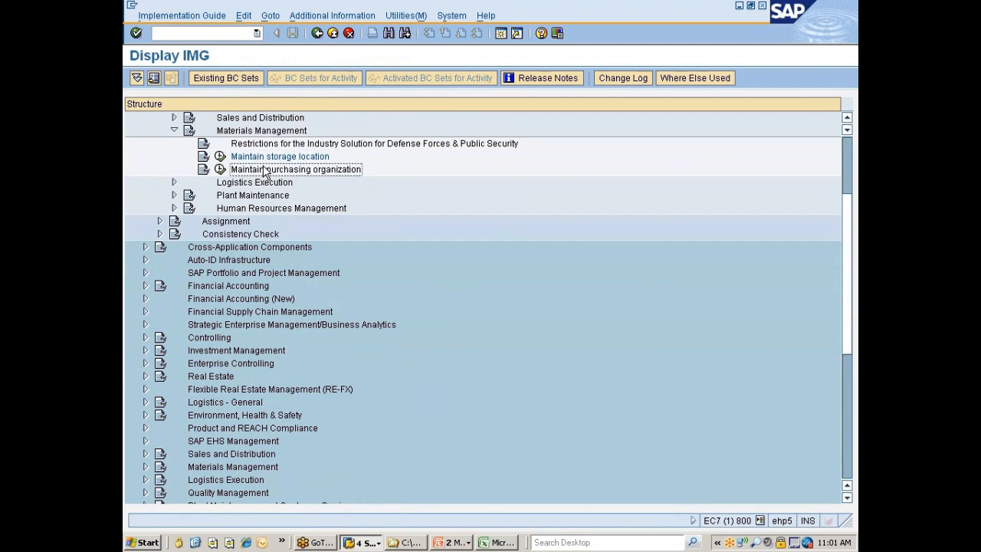
{"action": "left_click", "coordinate": [220, 169]}
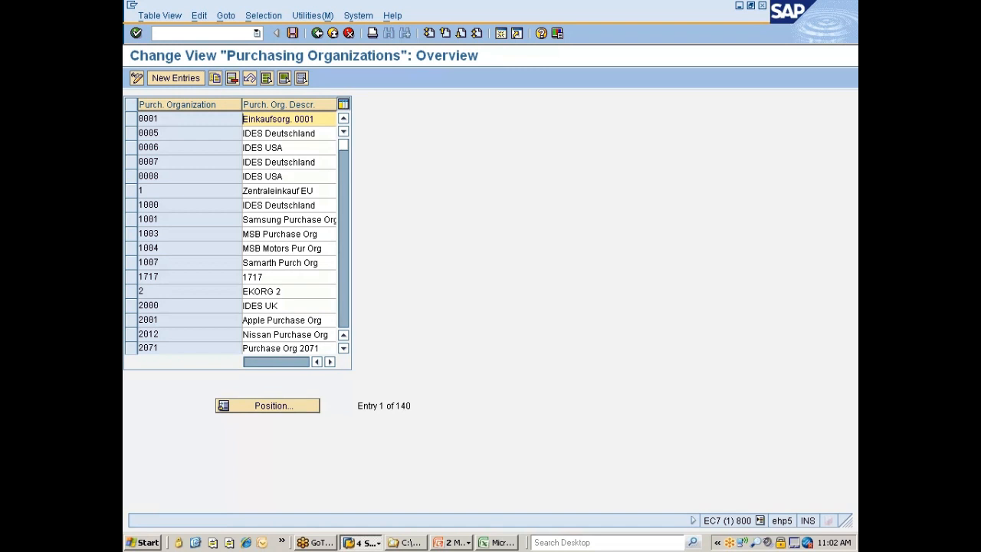
Mute all audio in the Windows Volume Control, unmute it, close the window and return to the purchasing organizations
{"action": "double_click", "coordinate": [767, 542]}
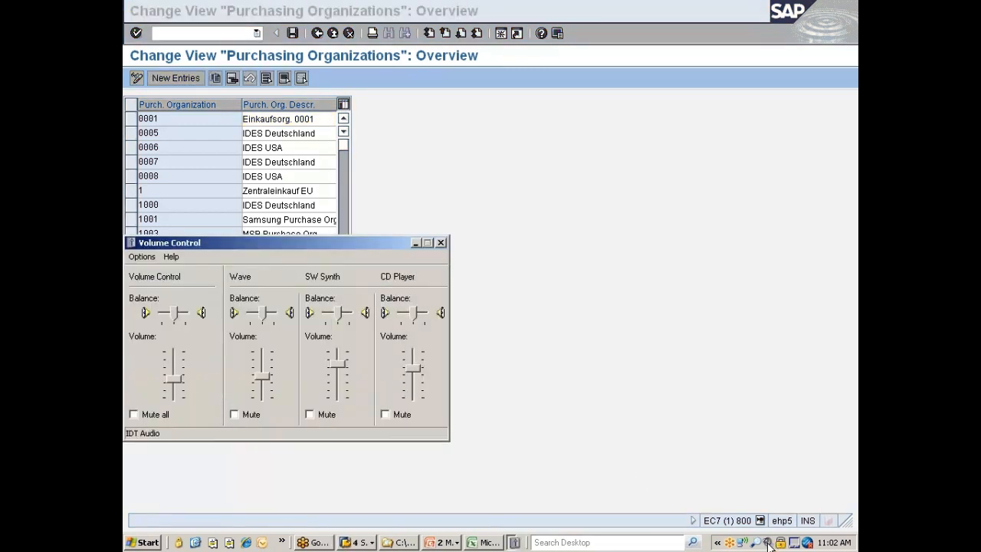
{"action": "left_click", "coordinate": [142, 415]}
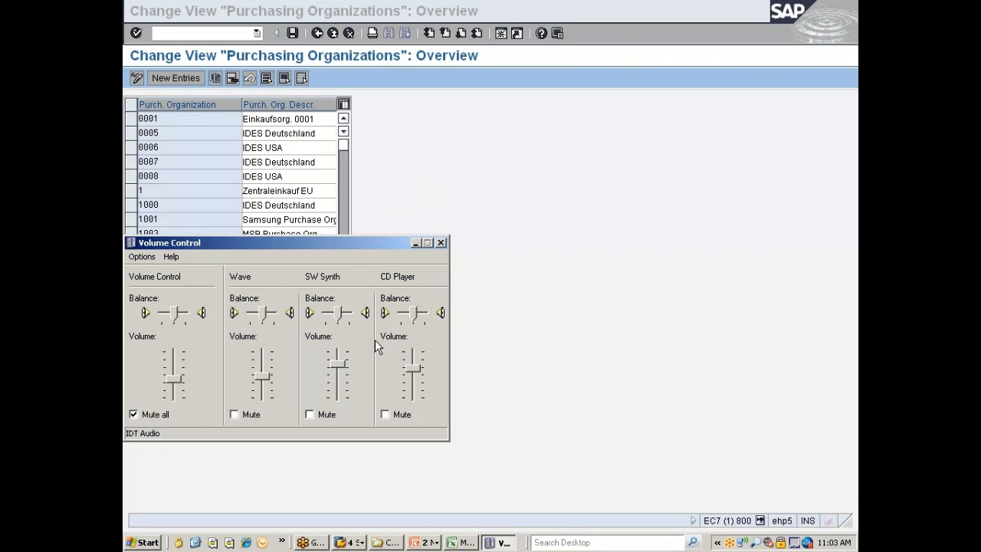
{"action": "left_click", "coordinate": [154, 416]}
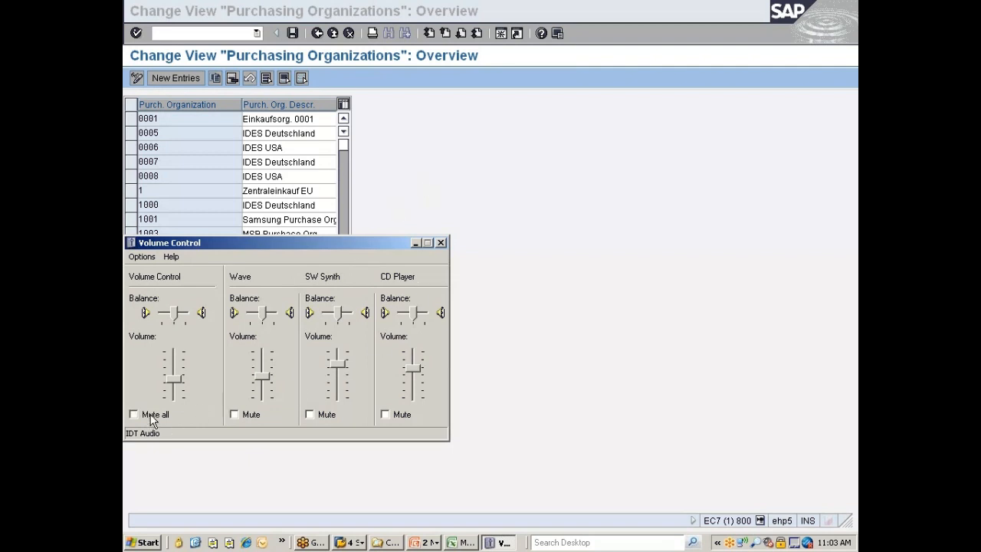
{"action": "left_click", "coordinate": [440, 243]}
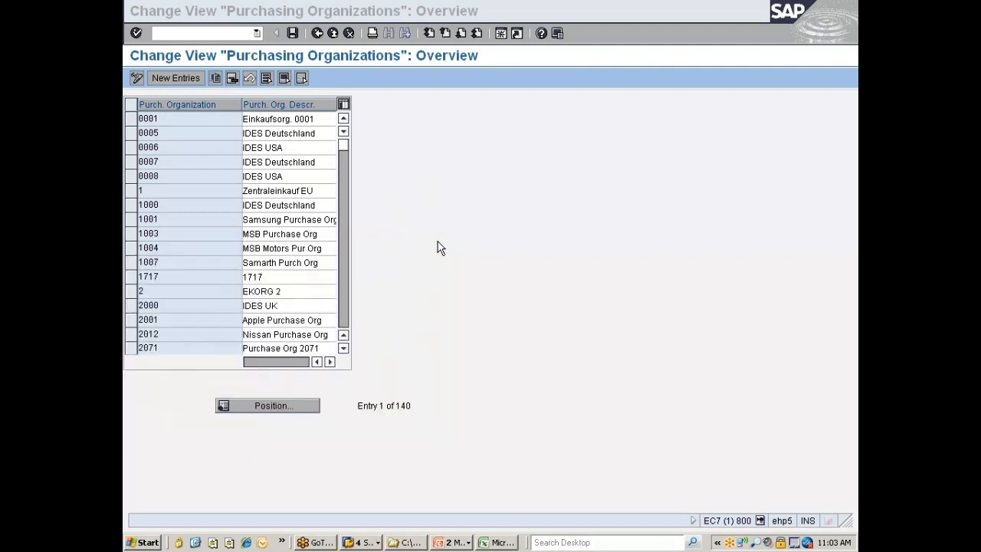
{"action": "left_click", "coordinate": [478, 261]}
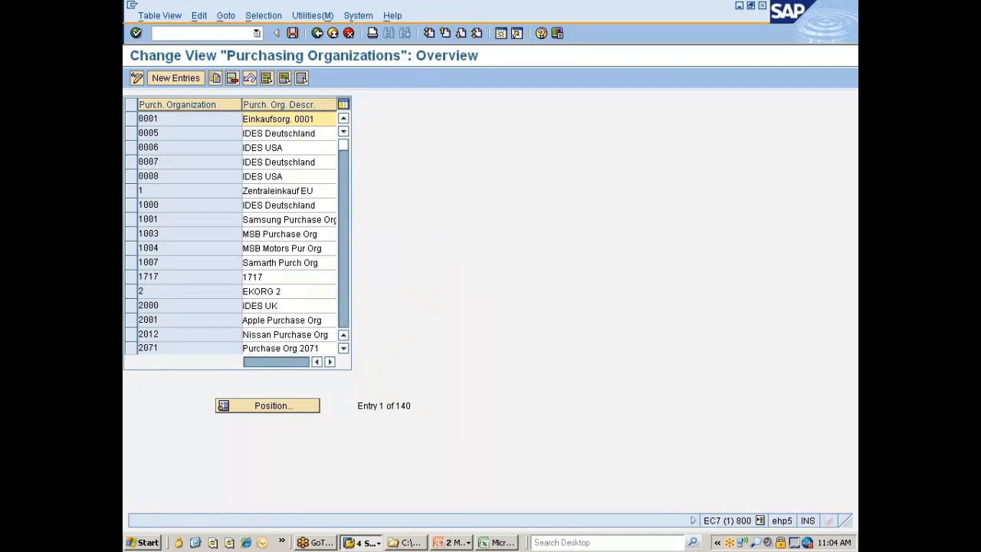
Copy purchasing organization 0001 and give the copy the code 777C
{"action": "left_click", "coordinate": [130, 119]}
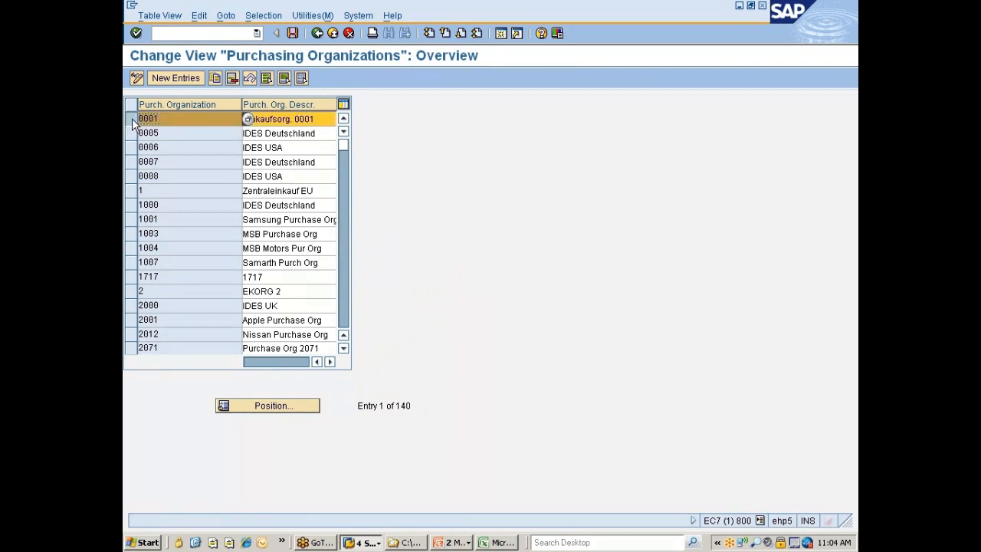
{"action": "left_click", "coordinate": [214, 77]}
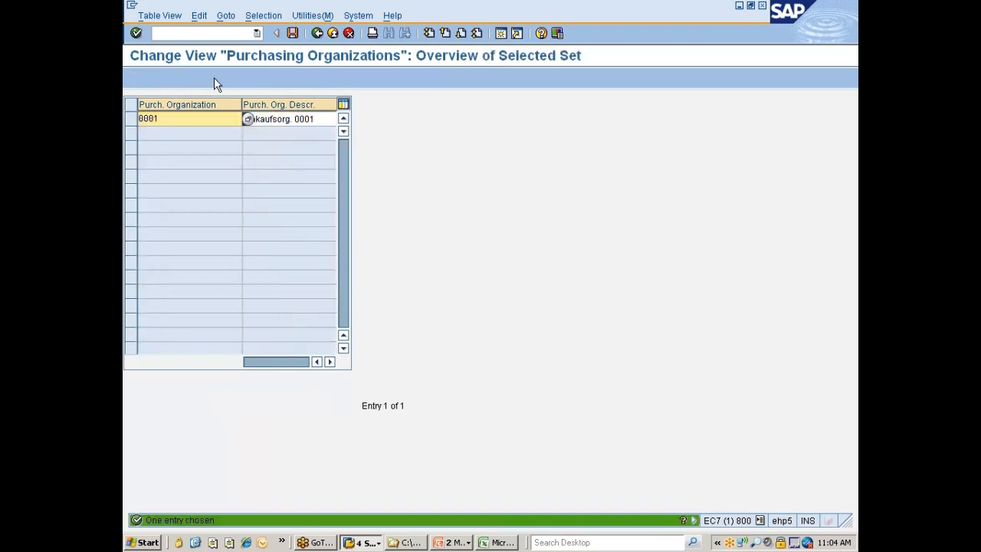
{"action": "key", "text": "shift+End"}
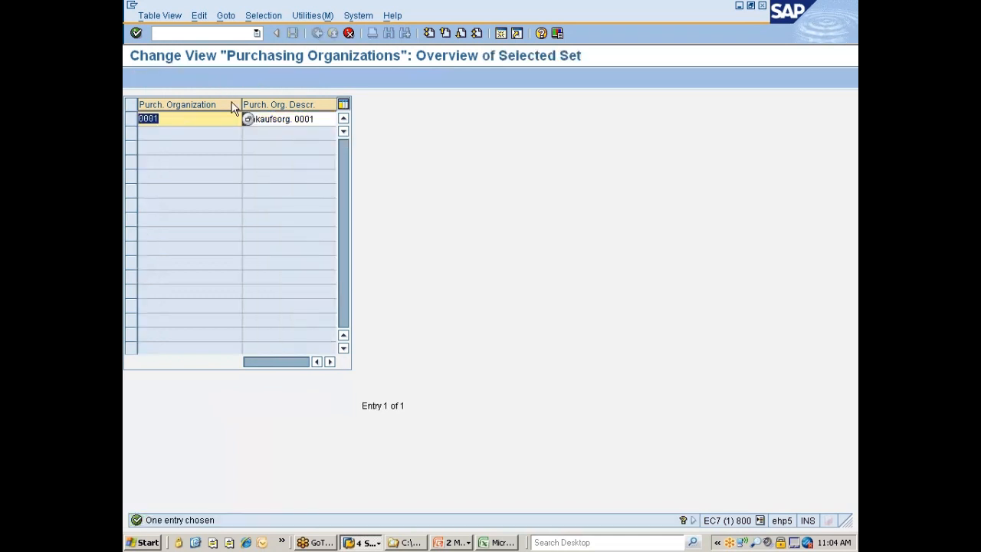
{"action": "type", "text": "777C"}
{"action": "key", "text": "Tab"}
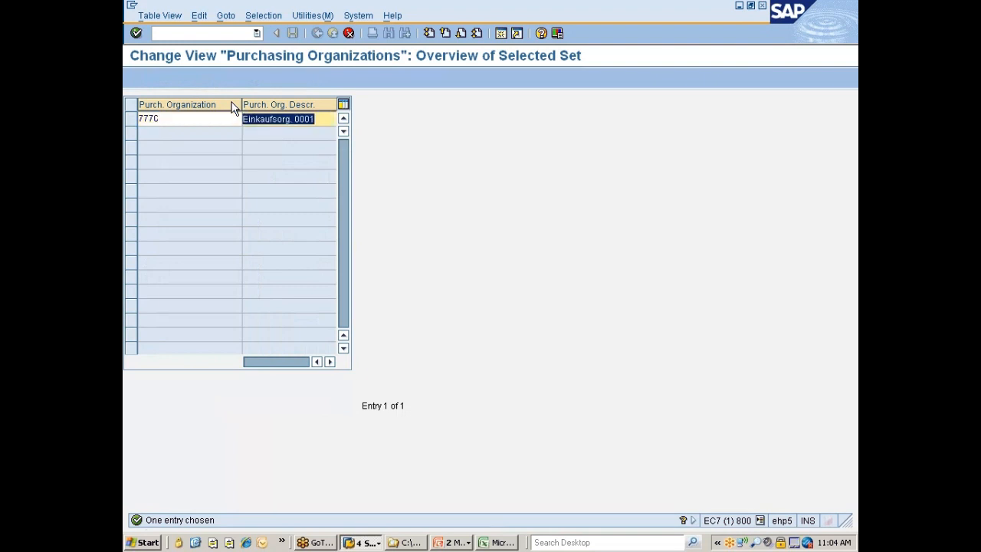
Describe purchasing organization 777C as "Nissan CC sp. Porg", confirm the copy and save it
{"action": "type", "text": "Ni"}
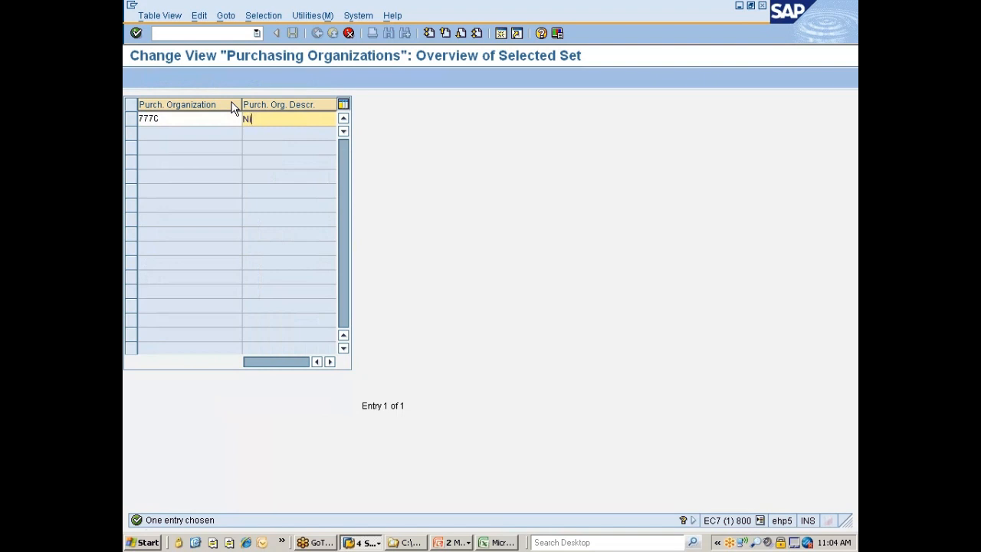
{"action": "type", "text": "ssan CC specific P"}
{"action": "key", "text": "Right"}
{"action": "key", "text": "ctrl+shift+Right"}
{"action": "type", "text": ". Porg"}
{"action": "key", "text": "Return"}
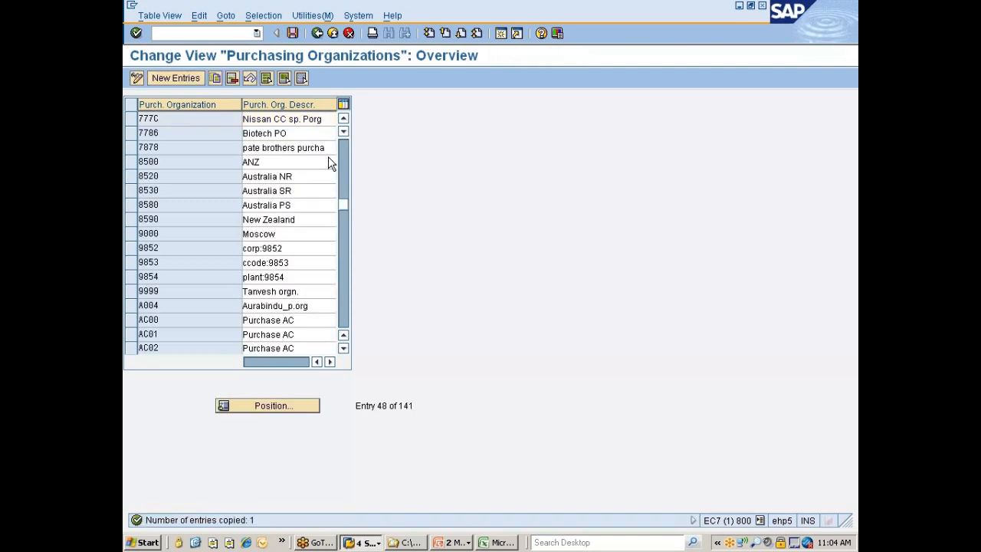
{"action": "key", "text": "ctrl+s"}
{"action": "key", "text": "Return"}
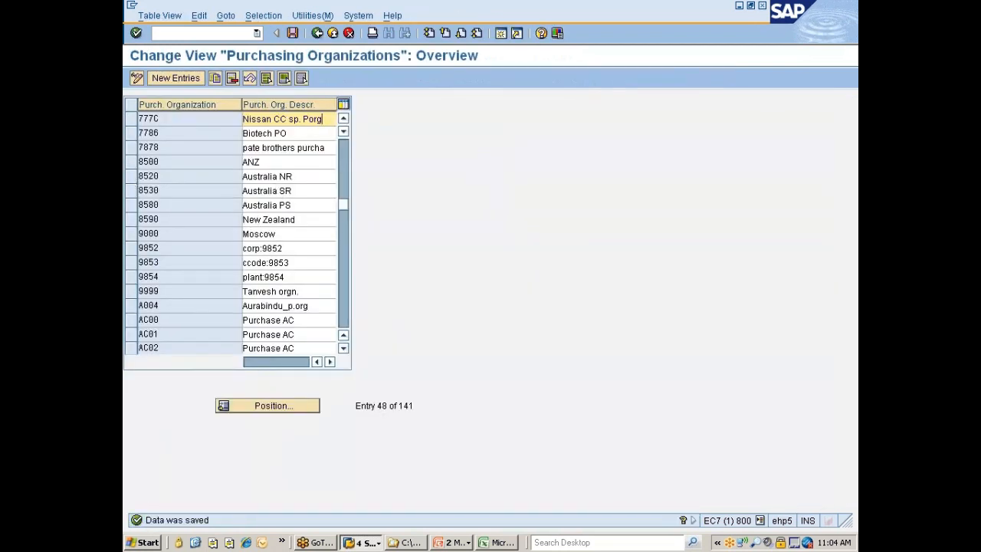
Copy purchasing organization 0001 once more and give the new copy the code 777G
{"action": "left_click", "coordinate": [258, 405]}
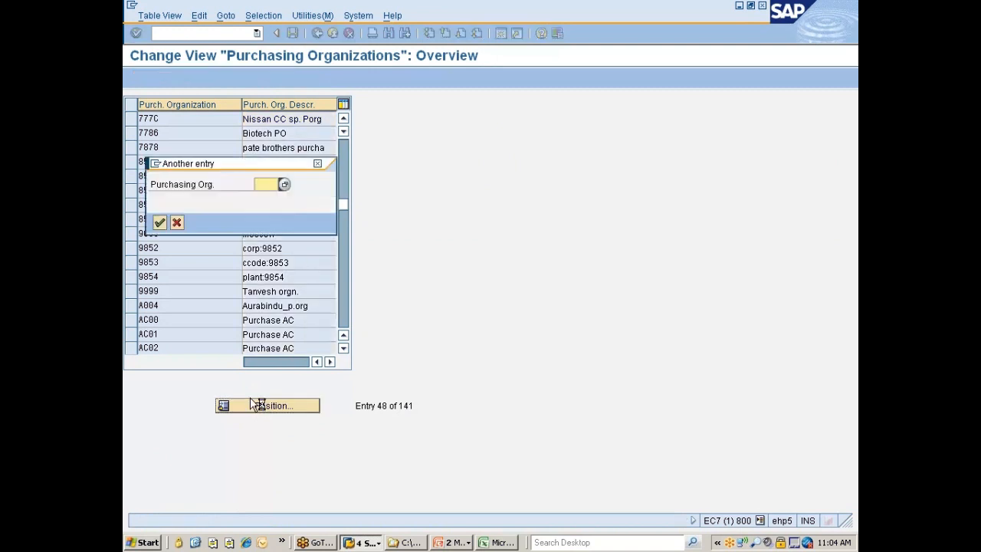
{"action": "type", "text": "0001"}
{"action": "key", "text": "Return"}
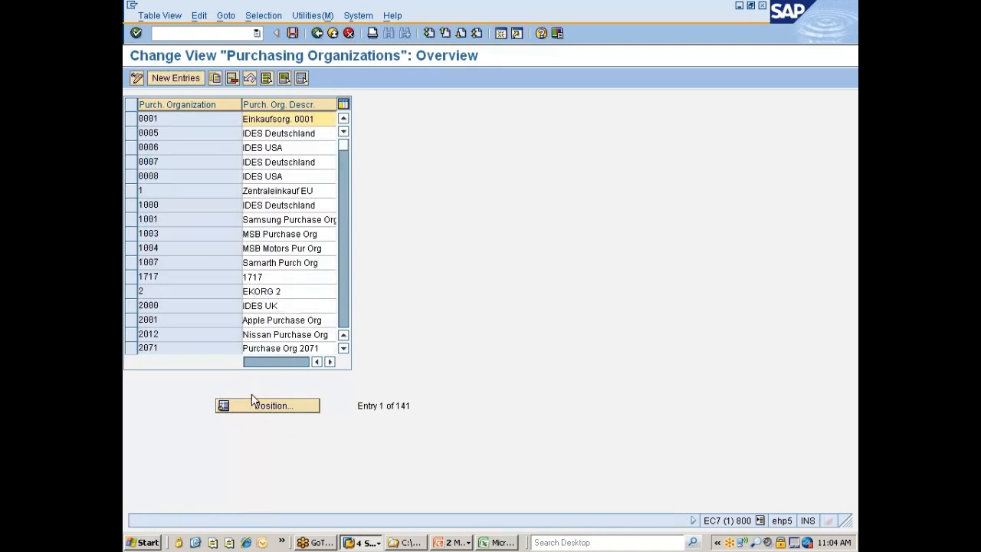
{"action": "left_click", "coordinate": [132, 118]}
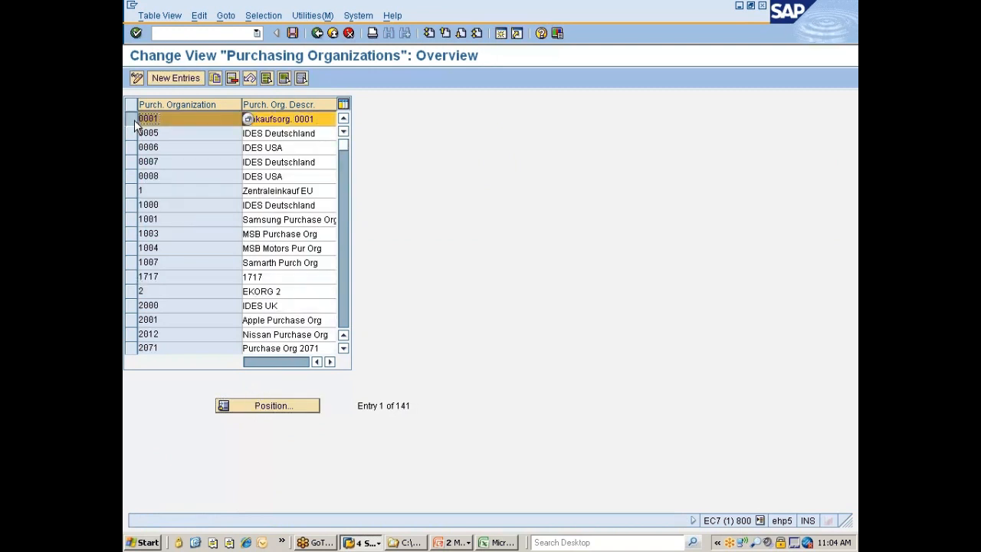
{"action": "left_click", "coordinate": [213, 80]}
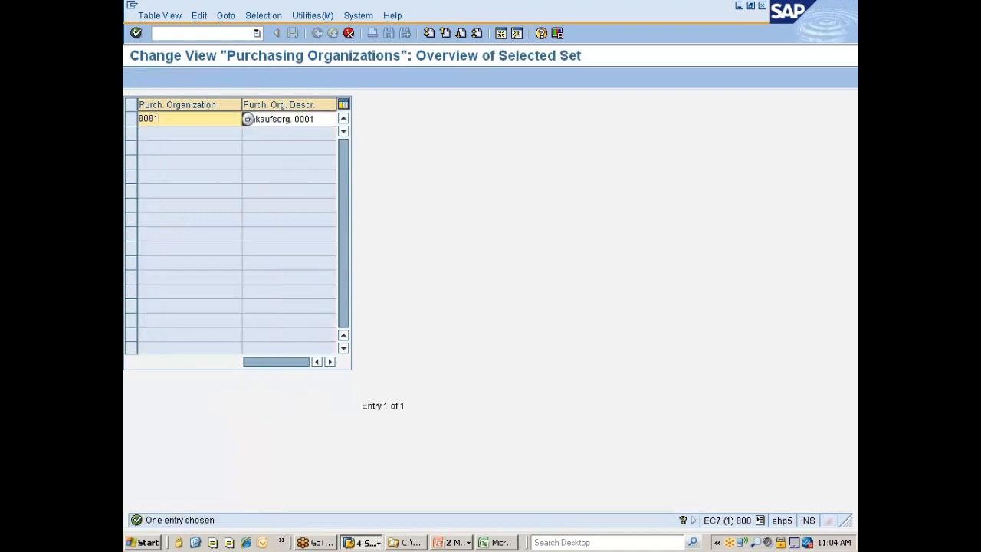
{"action": "type", "text": "777"}
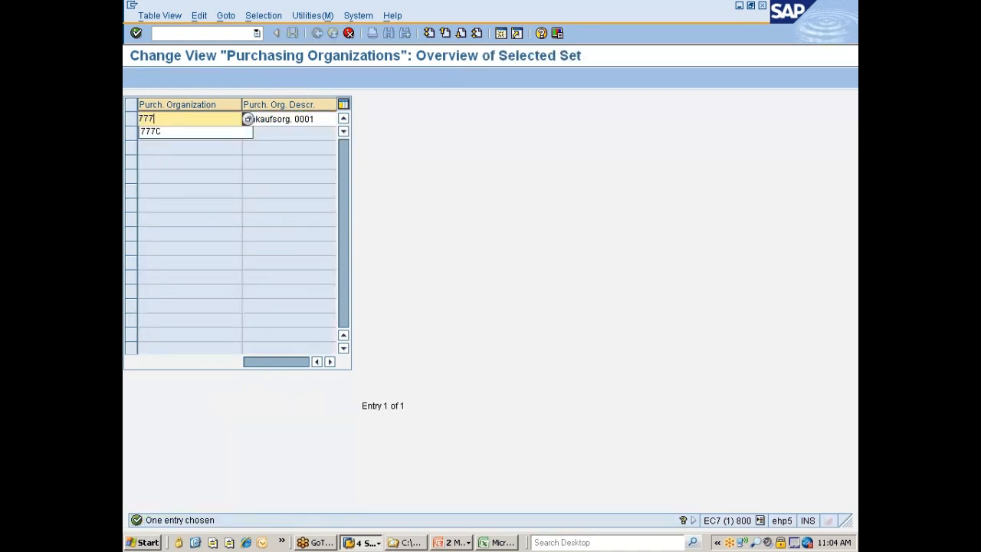
{"action": "type", "text": "6"}
{"action": "key", "text": "Tab"}
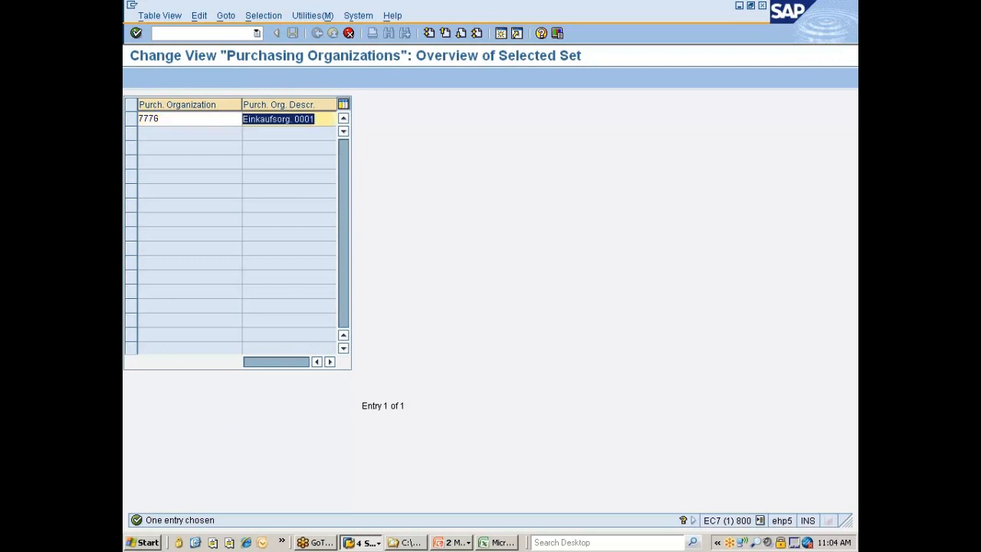
Describe purchasing organization 777G as "Nissan Global Porg", confirm the copy, save it and return to the implementation guide
{"action": "type", "text": "N"}
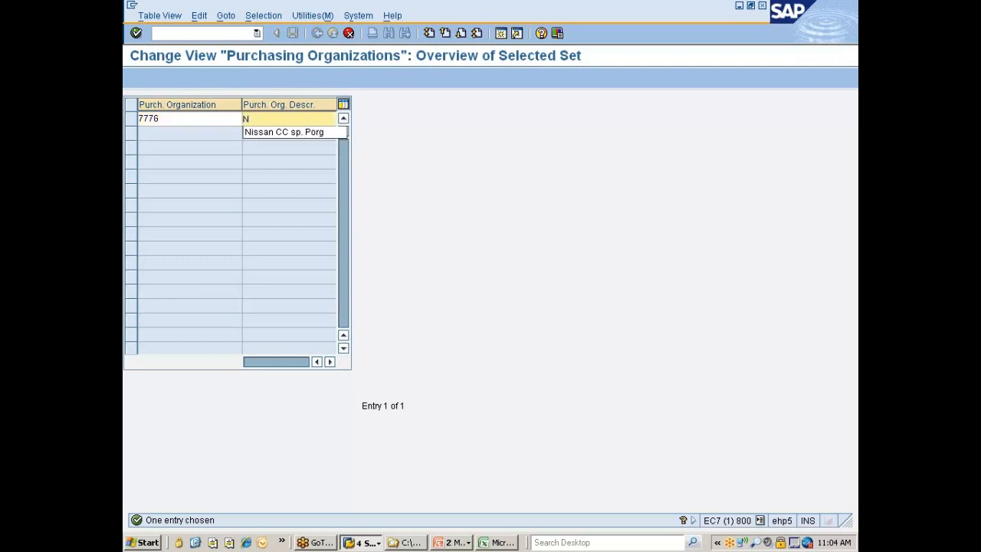
{"action": "left_click", "coordinate": [255, 133]}
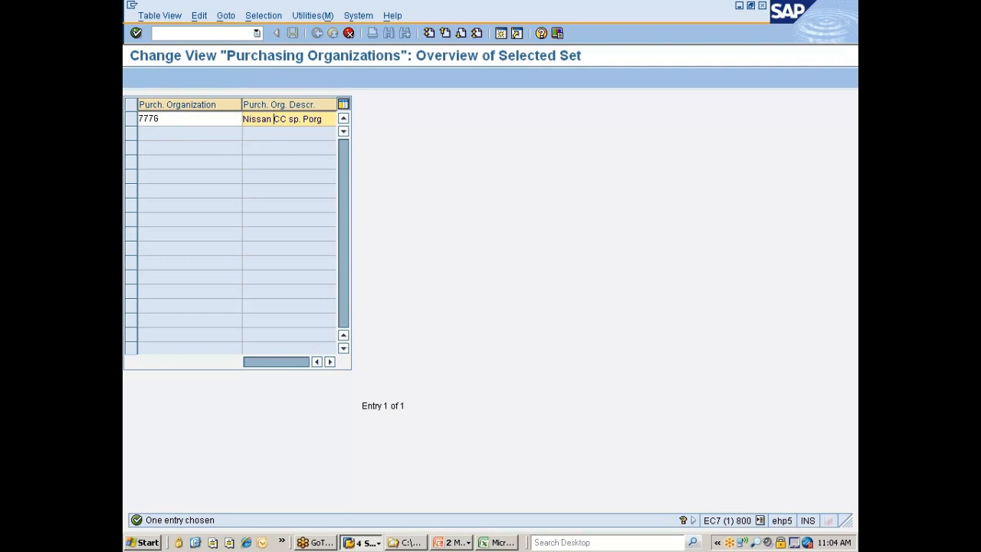
{"action": "left_click_drag", "start_coordinate": [273, 118], "coordinate": [299, 119]}
{"action": "type", "text": "Global"}
{"action": "key", "text": "Delete"}
{"action": "key", "text": "Return"}
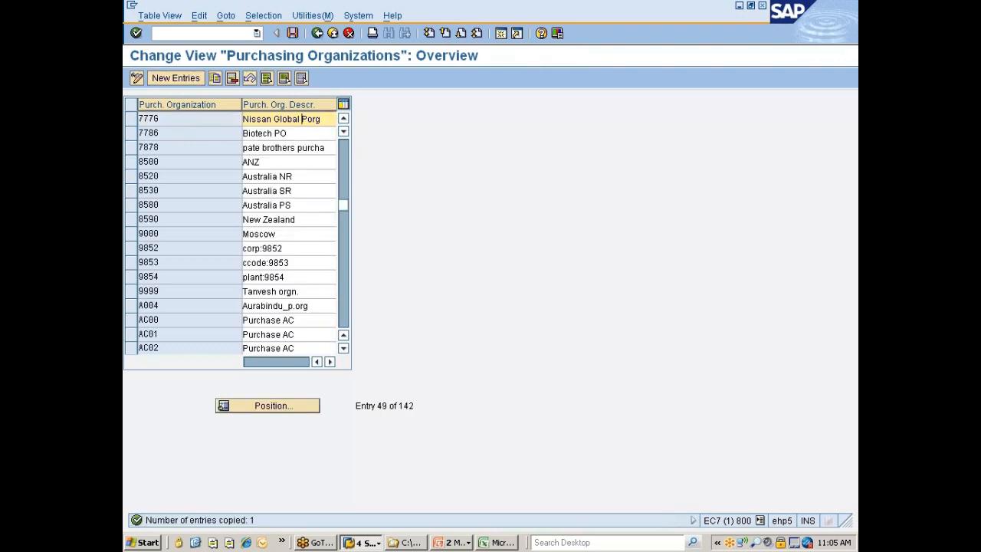
{"action": "key", "text": "ctrl+s"}
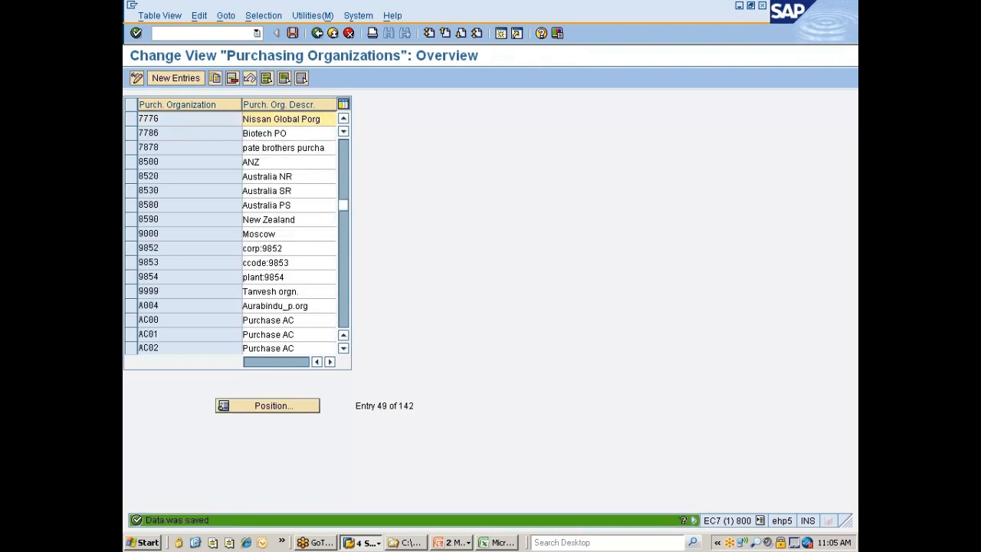
{"action": "left_click", "coordinate": [317, 33]}
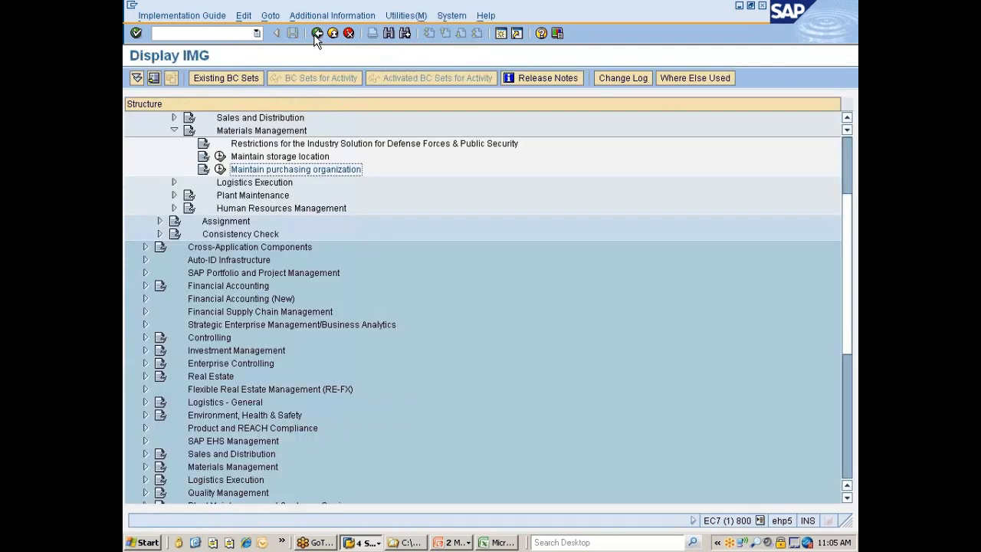
Collapse Materials Management and review the Enterprise Structure definition areas from Financial Accounting to Human Resources Management
{"action": "scroll", "coordinate": [298, 173], "scroll_direction": "up", "scroll_amount": 1}
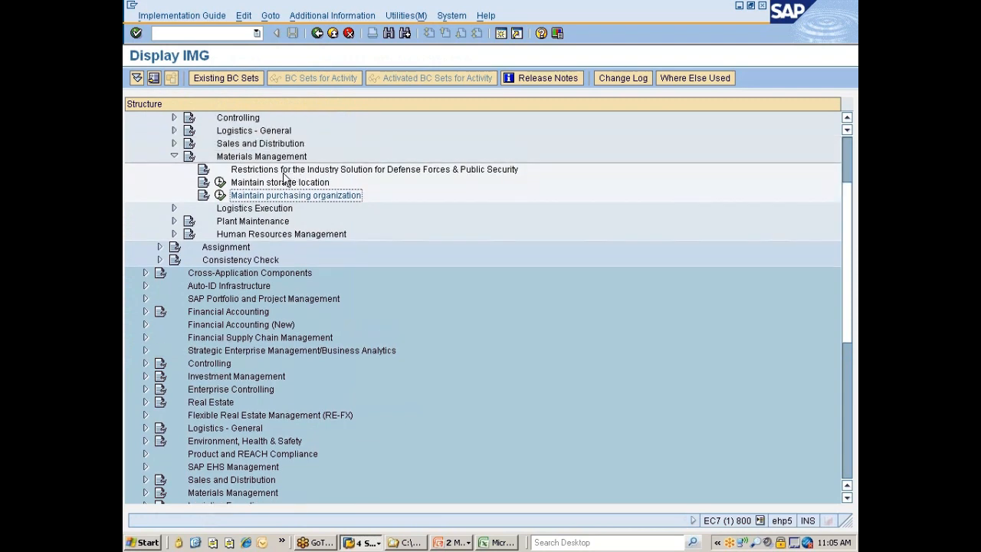
{"action": "left_click", "coordinate": [174, 156]}
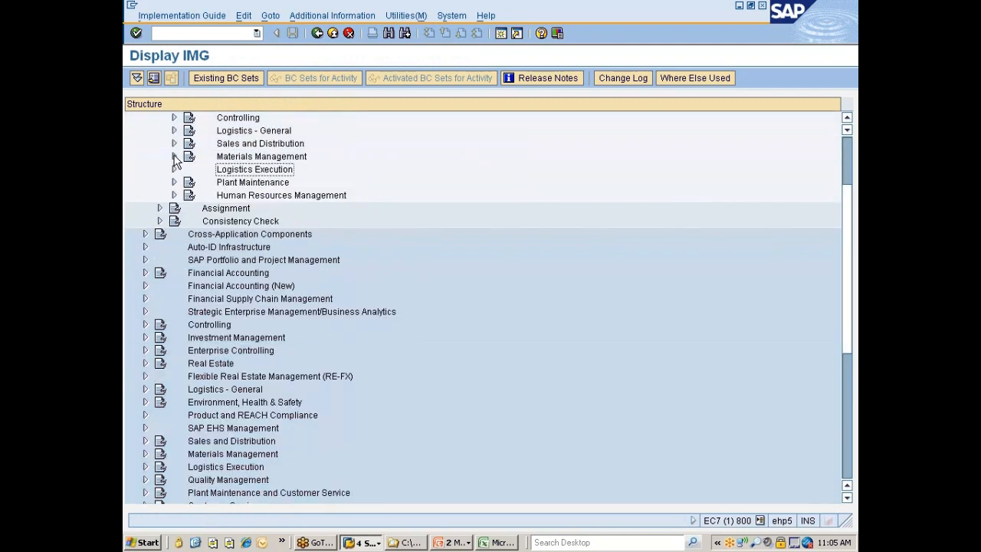
{"action": "scroll", "coordinate": [280, 191], "scroll_direction": "up", "scroll_amount": 2}
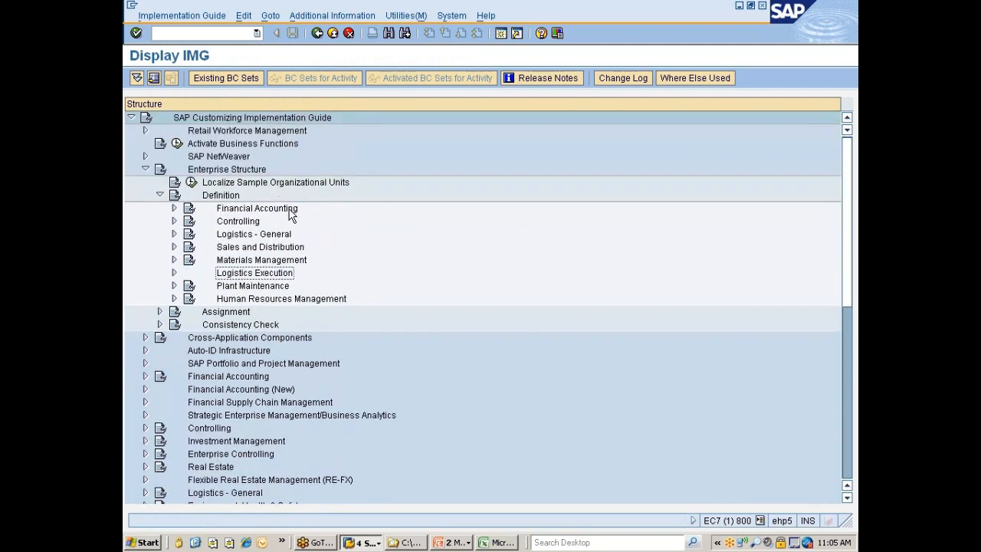
{"action": "left_click", "coordinate": [249, 212]}
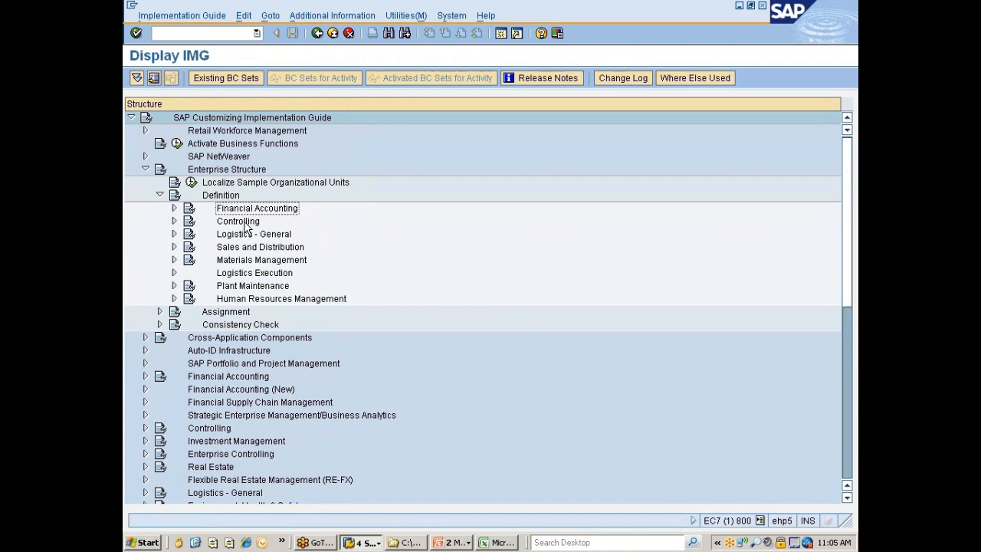
{"action": "left_click", "coordinate": [246, 223]}
{"action": "left_click", "coordinate": [247, 234]}
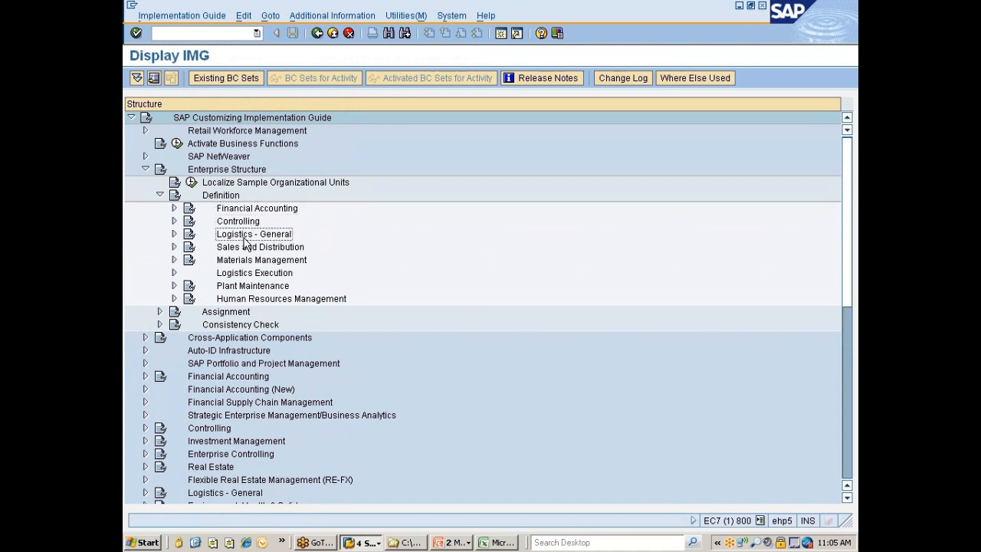
{"action": "key", "text": "Down"}
{"action": "key", "text": "Down"}
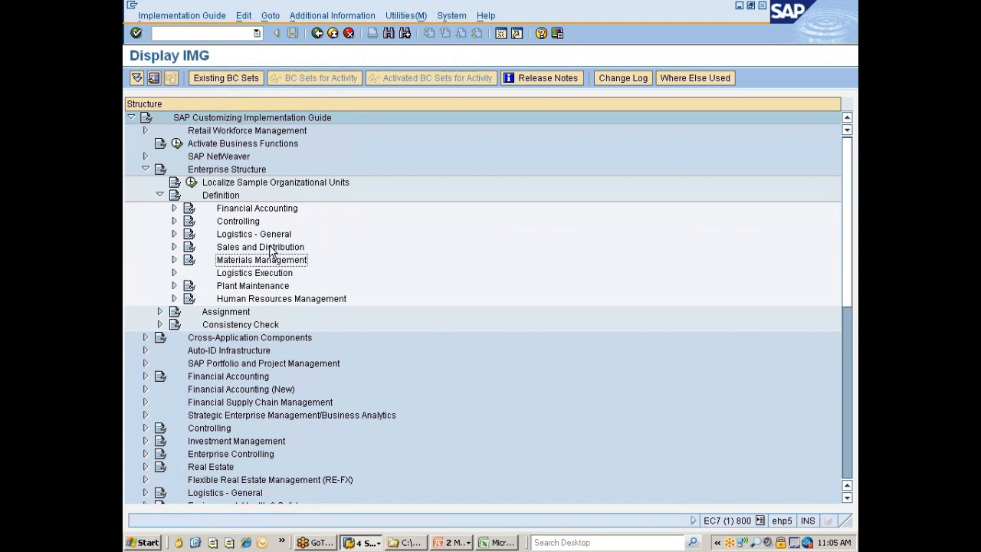
{"action": "key", "text": "Down"}
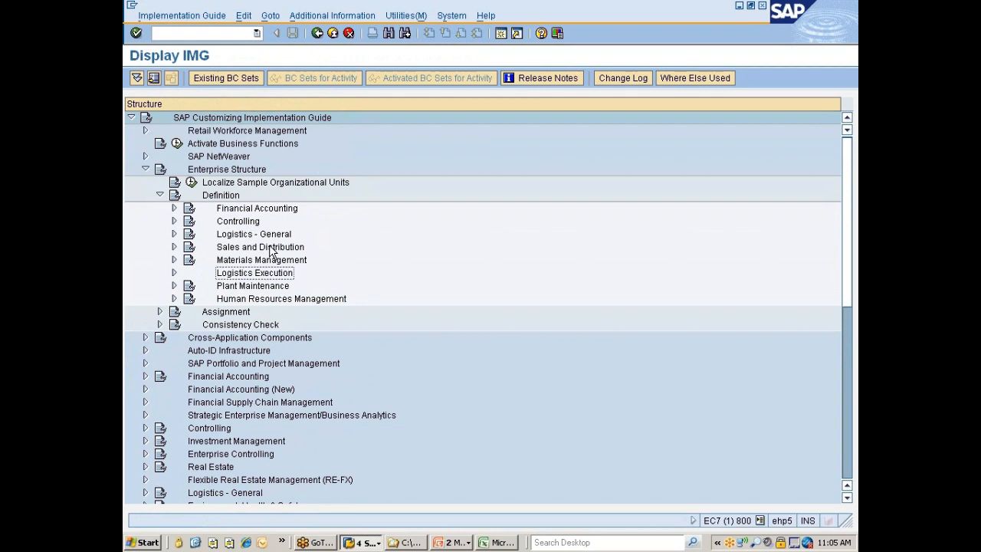
{"action": "key", "text": "Down"}
{"action": "key", "text": "Down"}
{"action": "key", "text": "Down"}
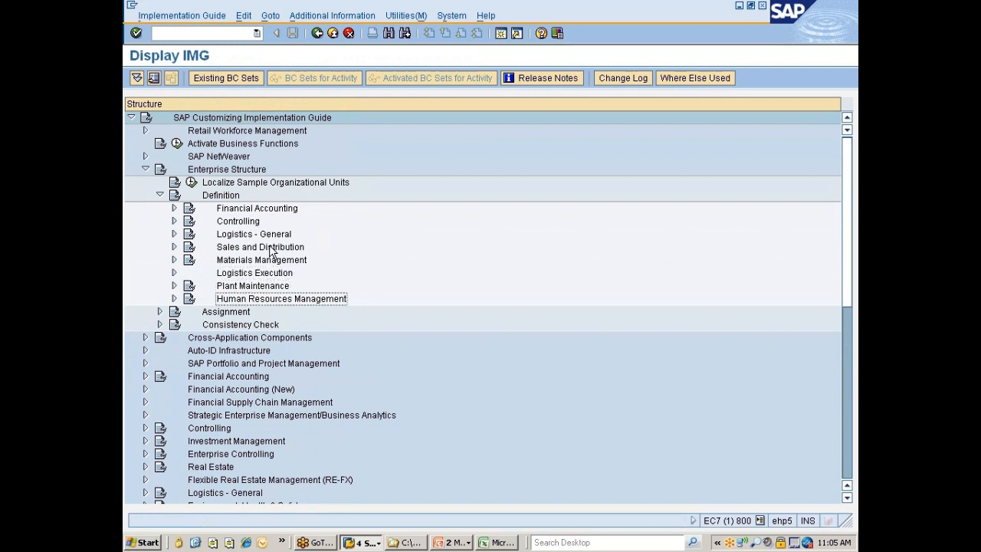
{"action": "key", "text": "Up"}
{"action": "key", "text": "Up"}
{"action": "key", "text": "Up"}
{"action": "key", "text": "Up"}
{"action": "key", "text": "Up"}
{"action": "key", "text": "Up"}
Collapse the Definition node and expand the Assignment node under Enterprise Structure
{"action": "key", "text": "Up"}
{"action": "key", "text": "Up"}
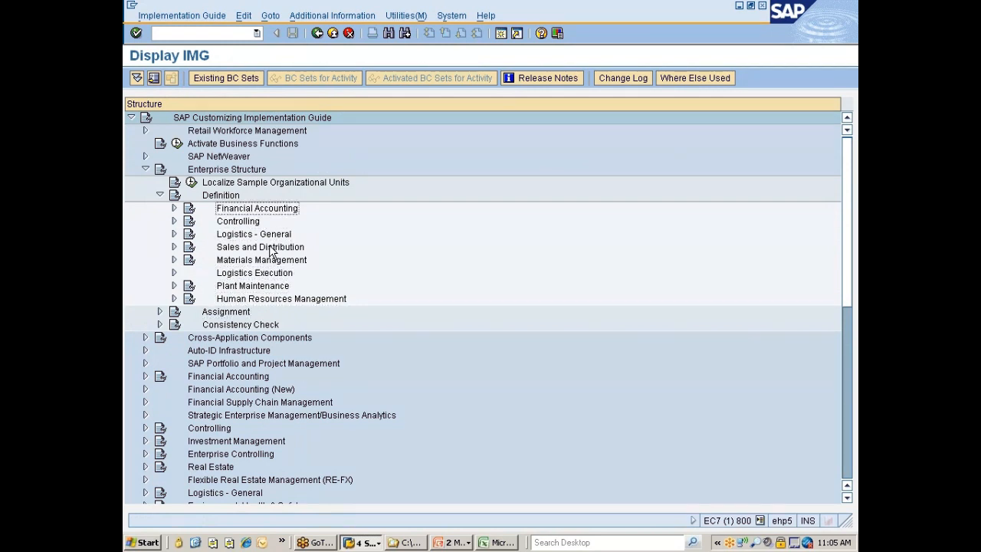
{"action": "key", "text": "Up"}
{"action": "key", "text": "Left"}
{"action": "key", "text": "Down"}
{"action": "key", "text": "Right"}
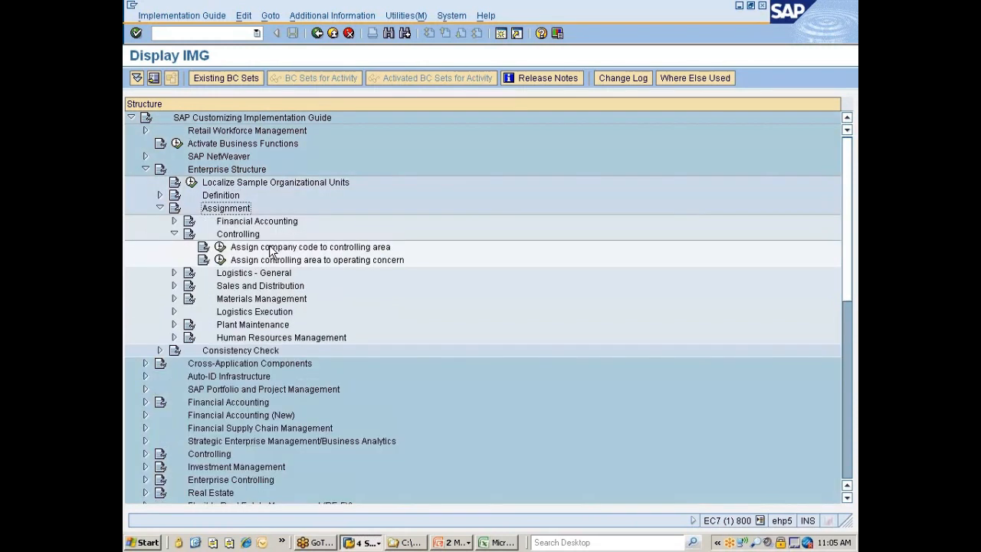
Collapse Controlling and expand Logistics - General under the Assignment node
{"action": "key", "text": "Down"}
{"action": "key", "text": "Down"}
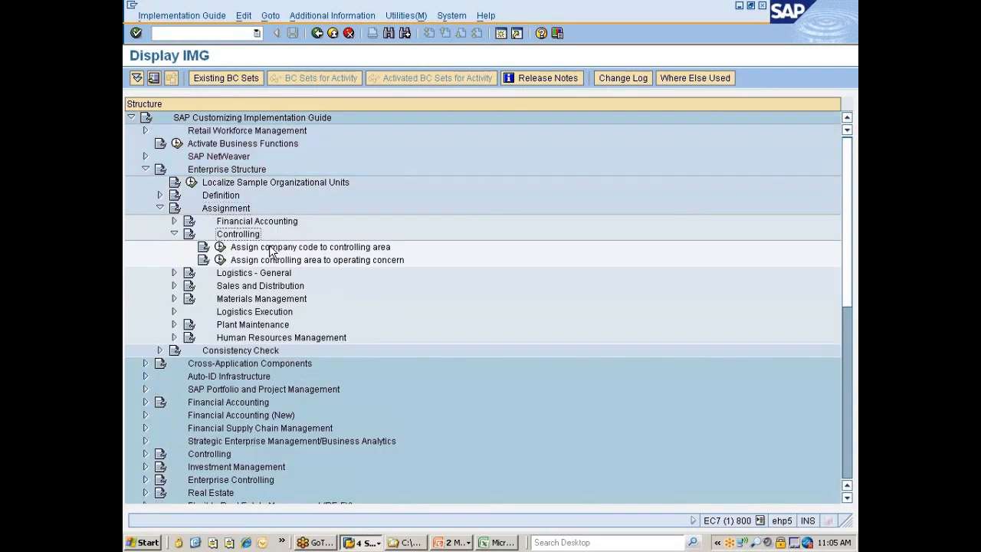
{"action": "key", "text": "Left"}
{"action": "key", "text": "Down"}
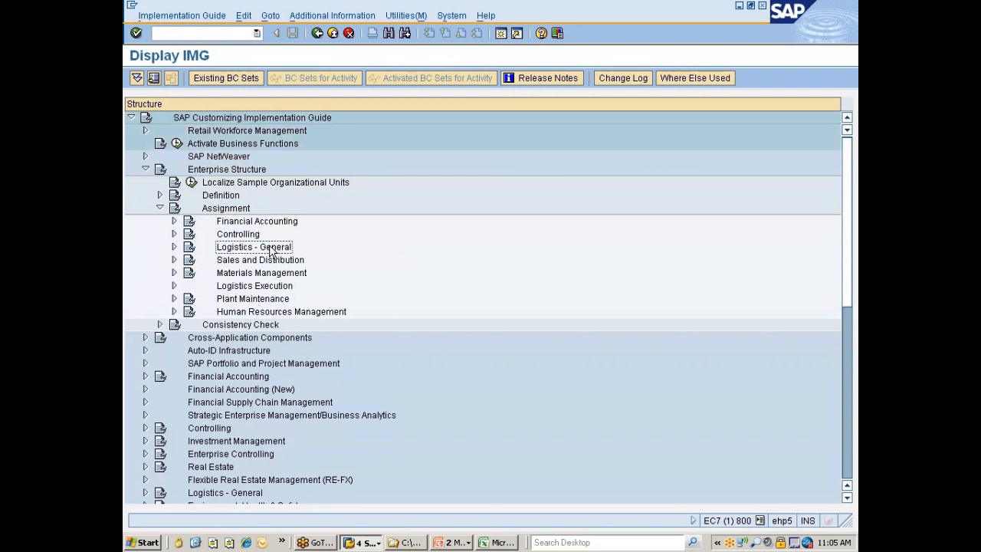
{"action": "key", "text": "Right"}
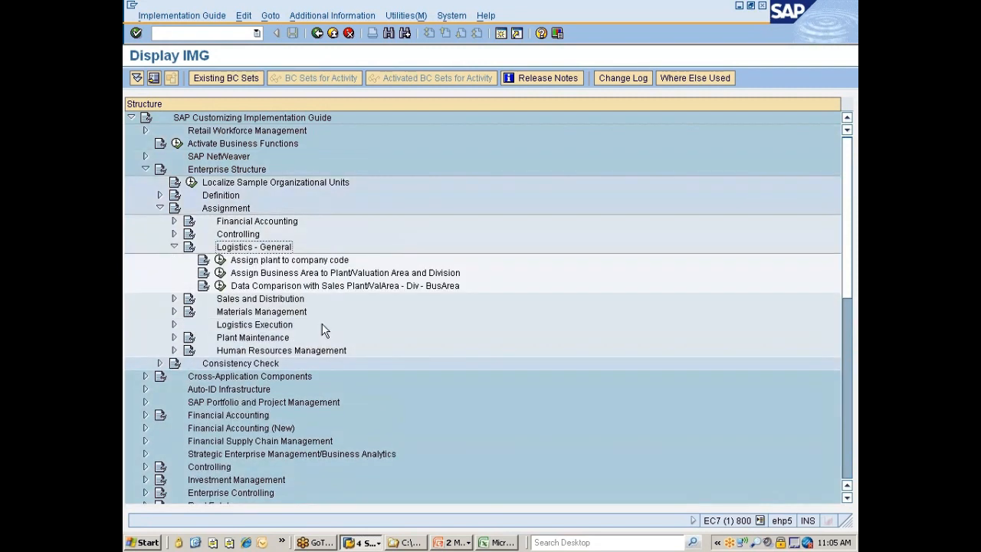
Open the Assign plant to company code activity in display mode and return to the implementation guide
{"action": "left_click", "coordinate": [450, 541]}
{"action": "left_click", "coordinate": [464, 507]}
{"action": "left_click", "coordinate": [220, 260]}
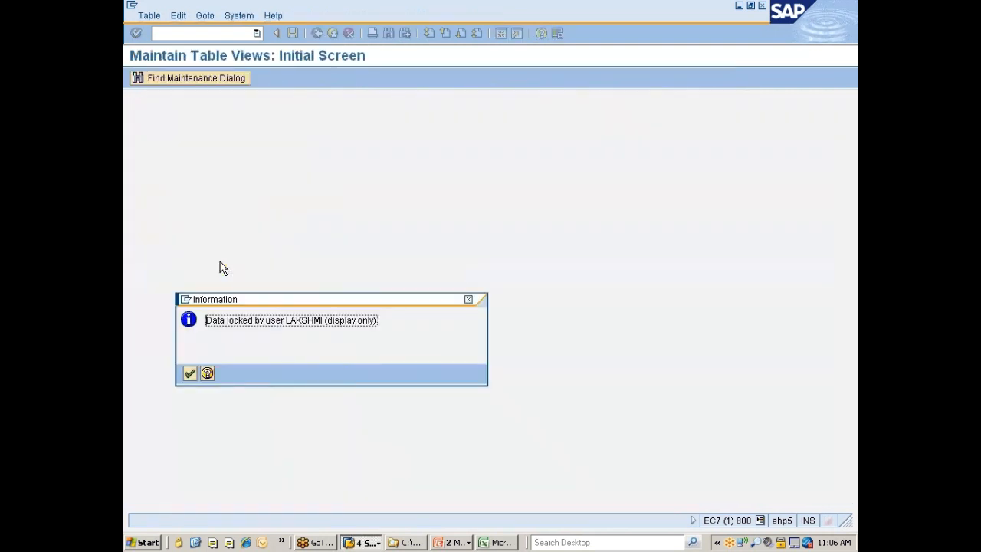
{"action": "key", "text": "Return"}
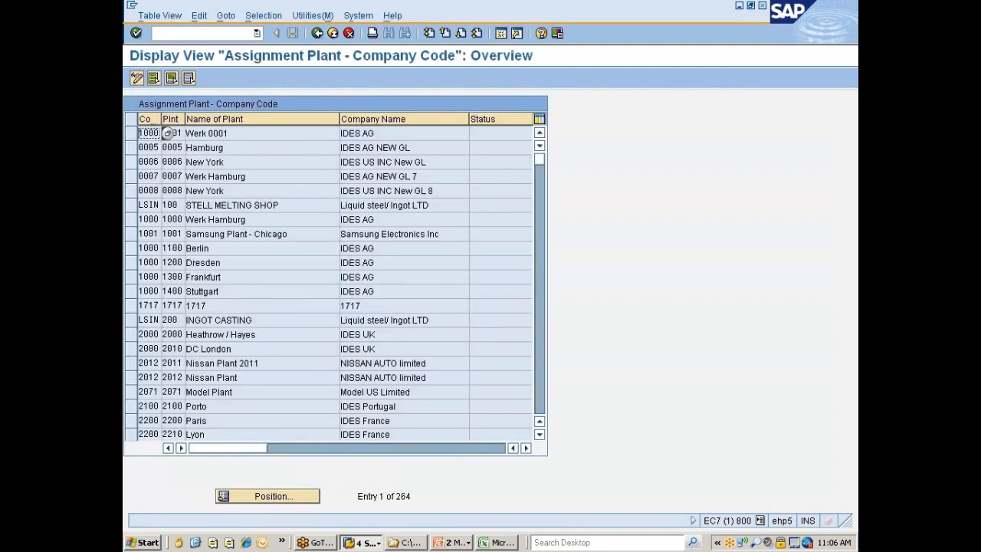
{"action": "left_click", "coordinate": [318, 35]}
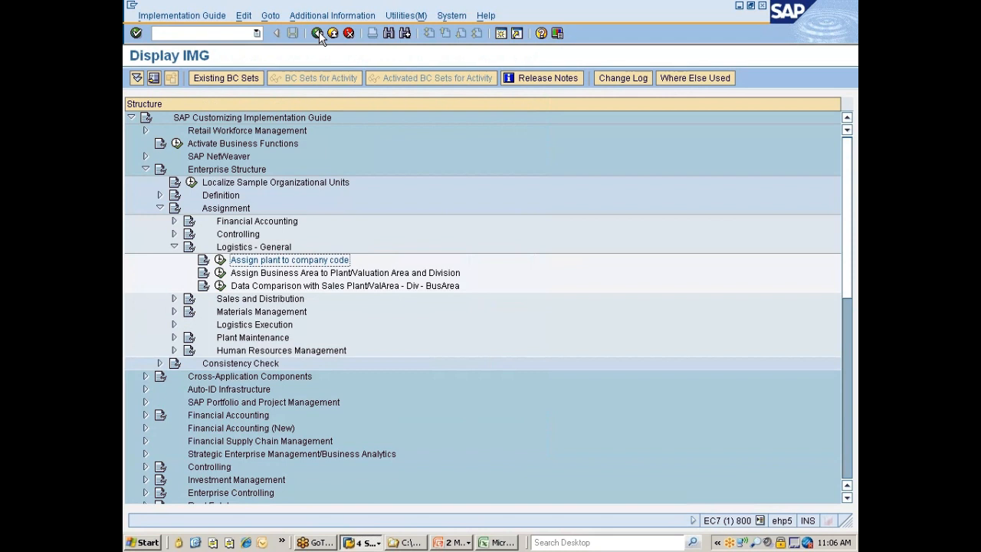
Switch to Outlook, enter a colleague as the recipient of a new message and open that recipient's contact properties
{"action": "left_click", "coordinate": [262, 542]}
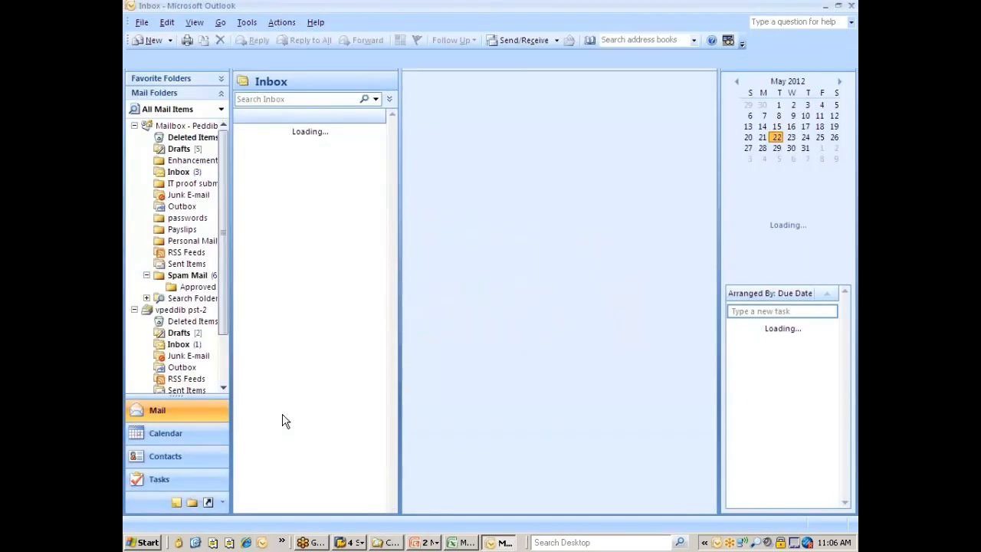
{"action": "left_click", "coordinate": [145, 42]}
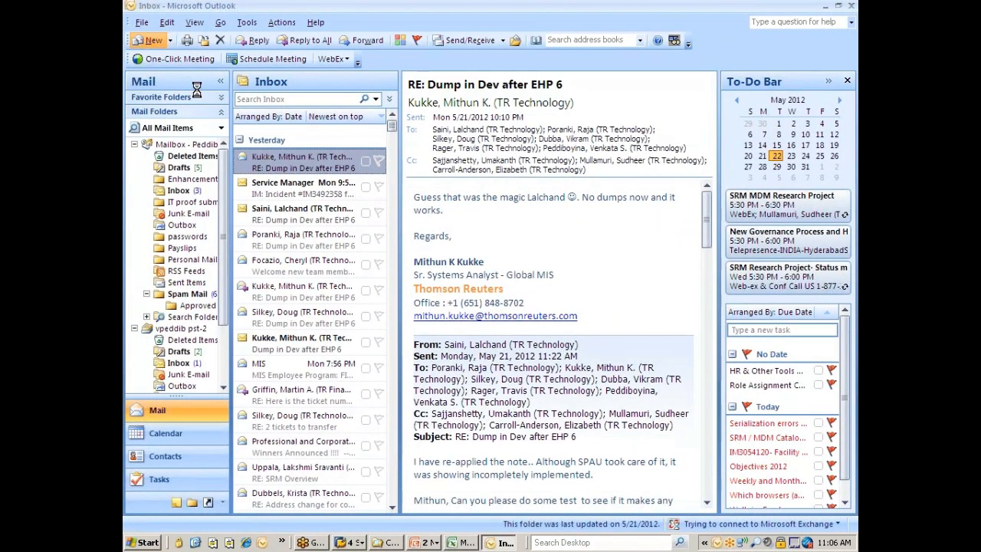
{"action": "type", "text": "bor"}
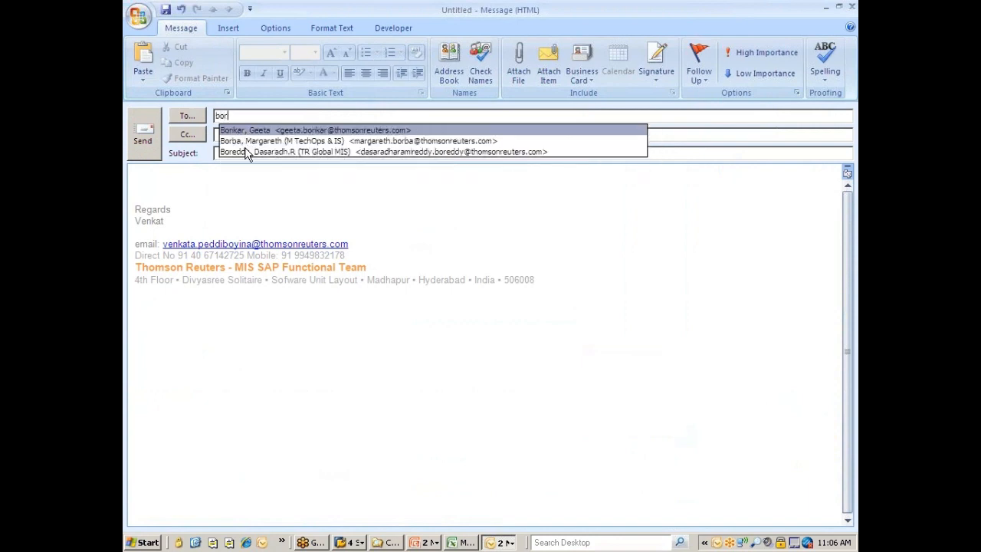
{"action": "left_click", "coordinate": [247, 152]}
{"action": "double_click", "coordinate": [256, 115]}
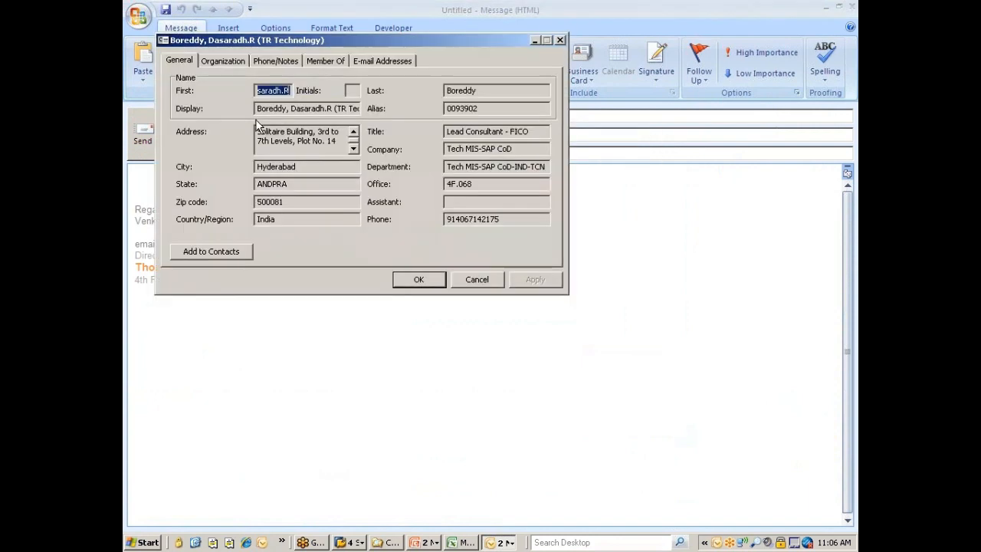
View the colleague's phone numbers, snooze the training reminder for 5 minutes and close the contact properties
{"action": "left_click", "coordinate": [276, 63]}
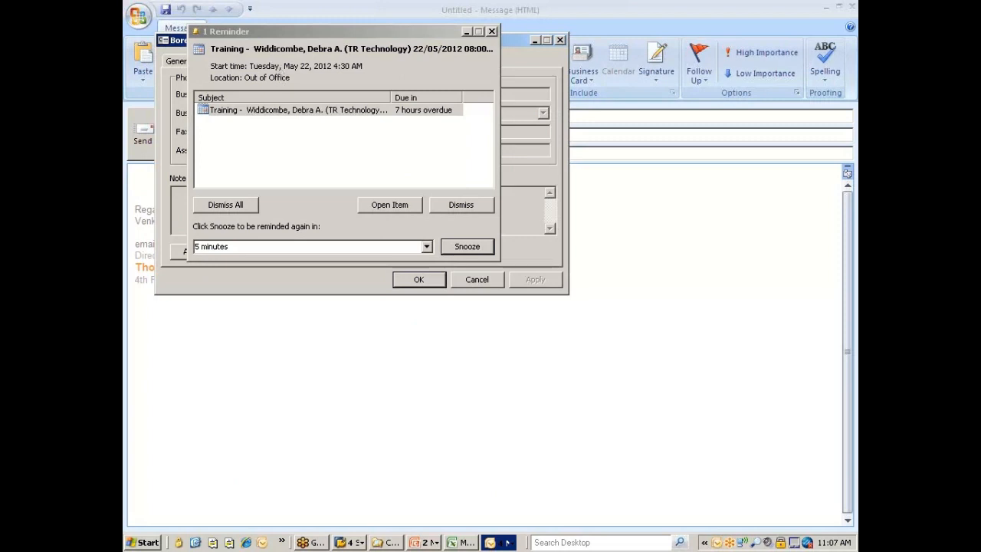
{"action": "left_click", "coordinate": [464, 248]}
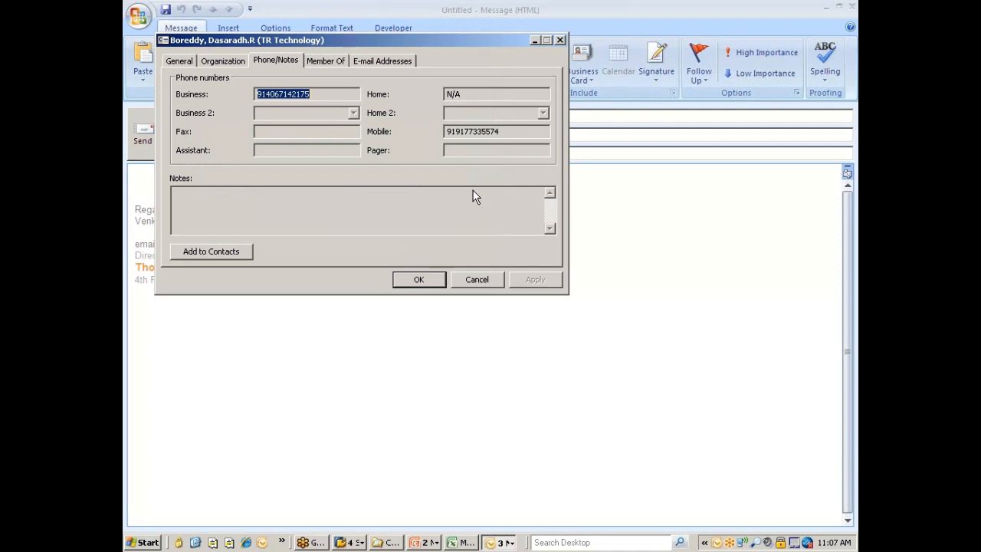
{"action": "left_click", "coordinate": [473, 277]}
Switch to the SAP session that shows the SAP Easy Access screen
{"action": "left_click", "coordinate": [352, 542]}
{"action": "left_click", "coordinate": [376, 483]}
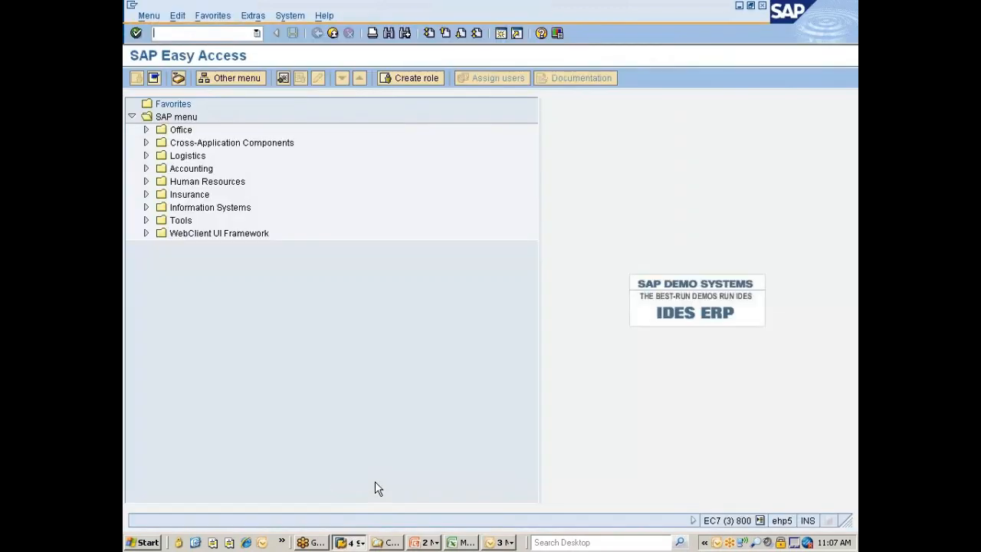
Display the list of logged-on users with transaction sm04 and return to SAP Easy Access
{"action": "type", "text": "sm04"}
{"action": "key", "text": "Return"}
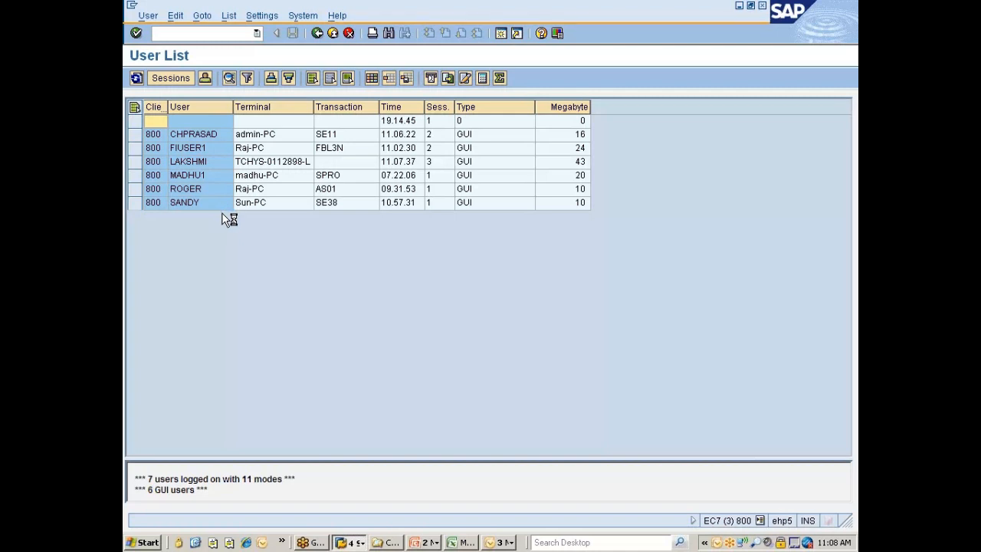
{"action": "left_click", "coordinate": [318, 32]}
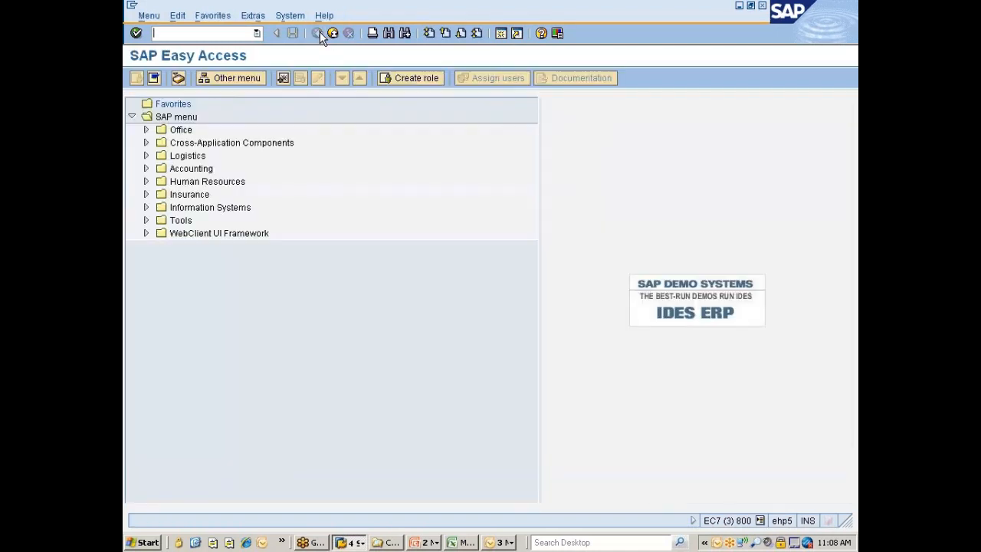
Switch to the session with the company code overview, leave the overview and close its activity selection
{"action": "left_click", "coordinate": [348, 541]}
{"action": "left_click", "coordinate": [382, 496]}
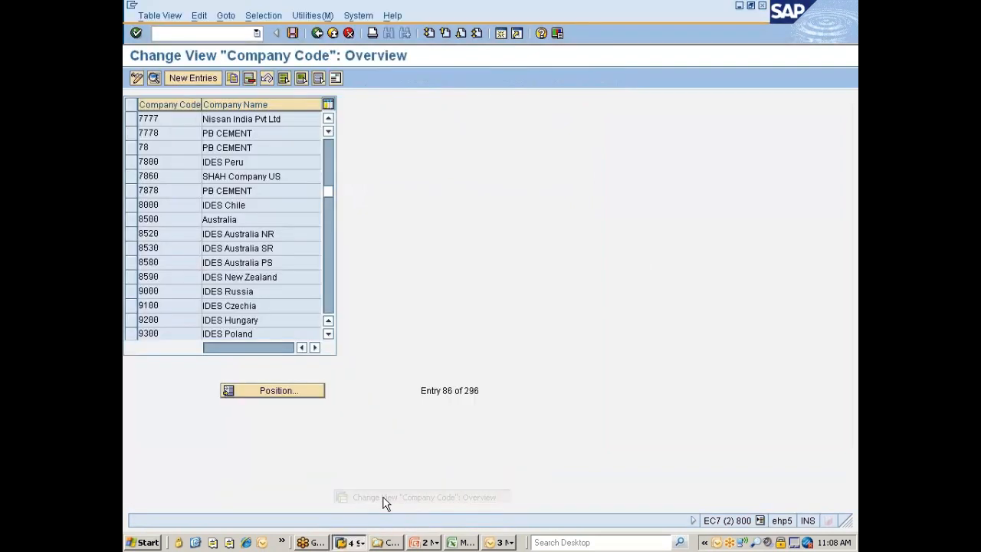
{"action": "left_click", "coordinate": [317, 32]}
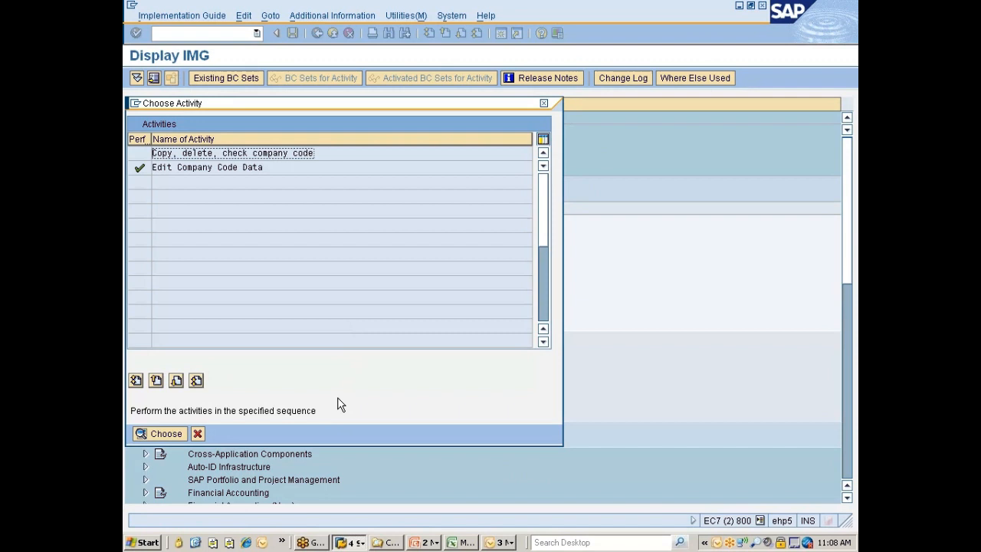
{"action": "left_click", "coordinate": [197, 434]}
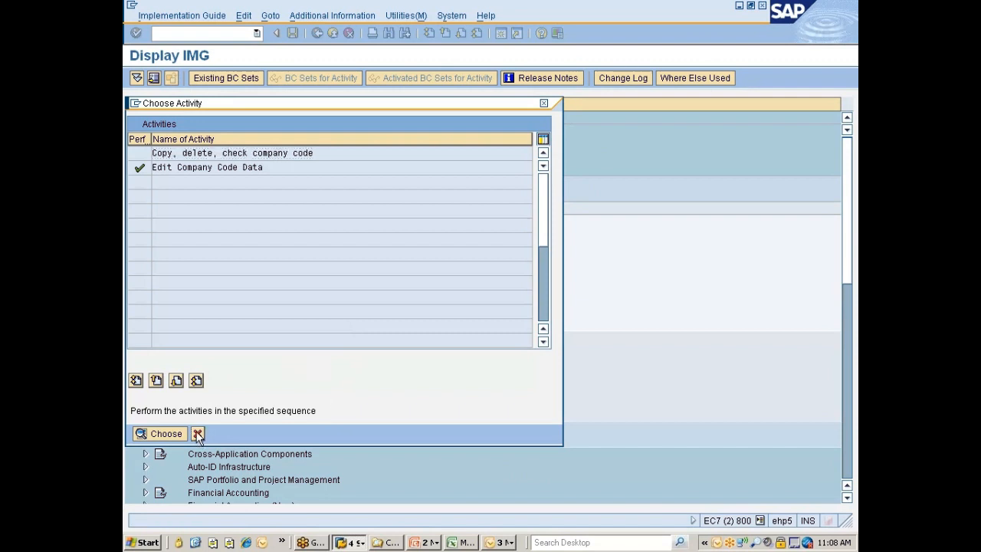
Look through the other open SAP sessions and return to the implementation guide showing the Financial Accounting definition activities
{"action": "left_click", "coordinate": [353, 544]}
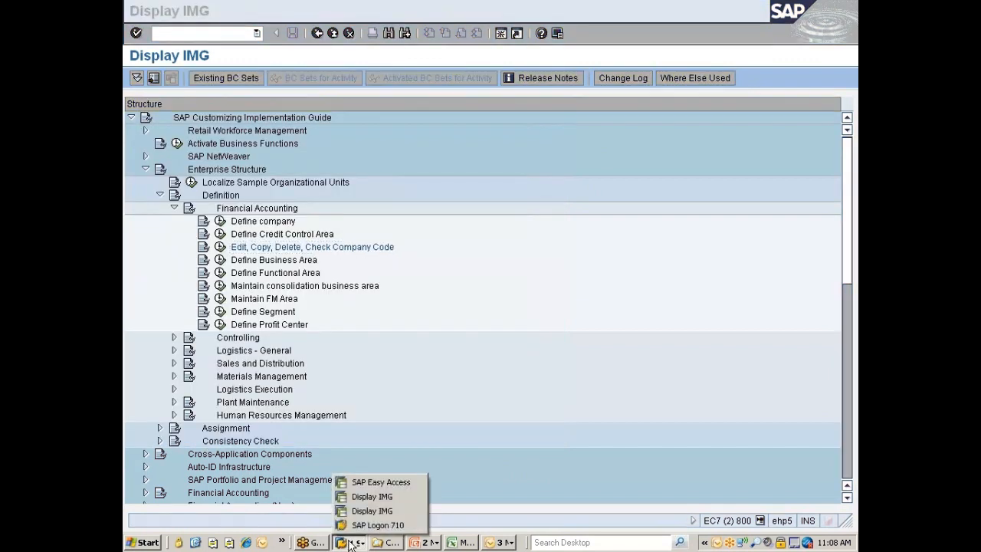
{"action": "left_click", "coordinate": [373, 497]}
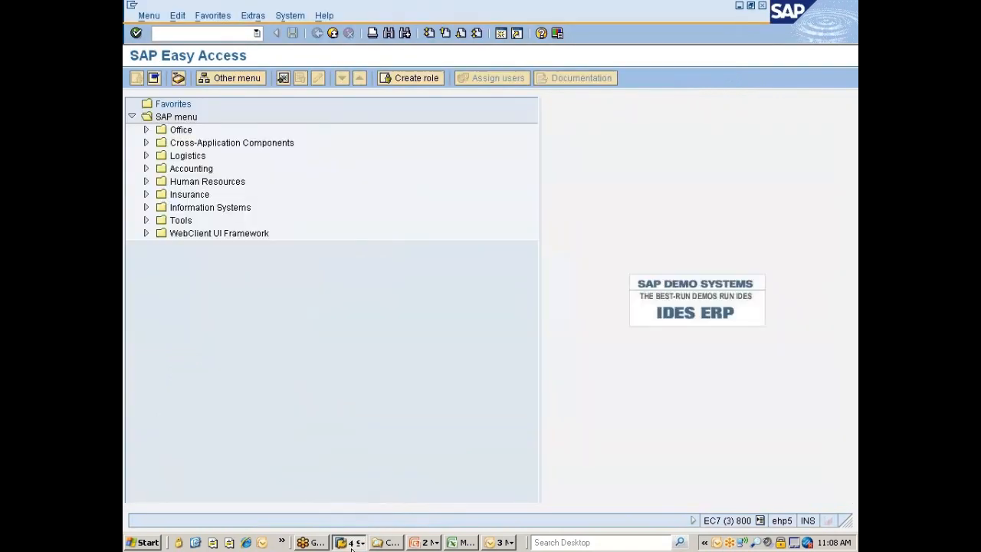
{"action": "left_click", "coordinate": [353, 544]}
{"action": "left_click", "coordinate": [361, 512]}
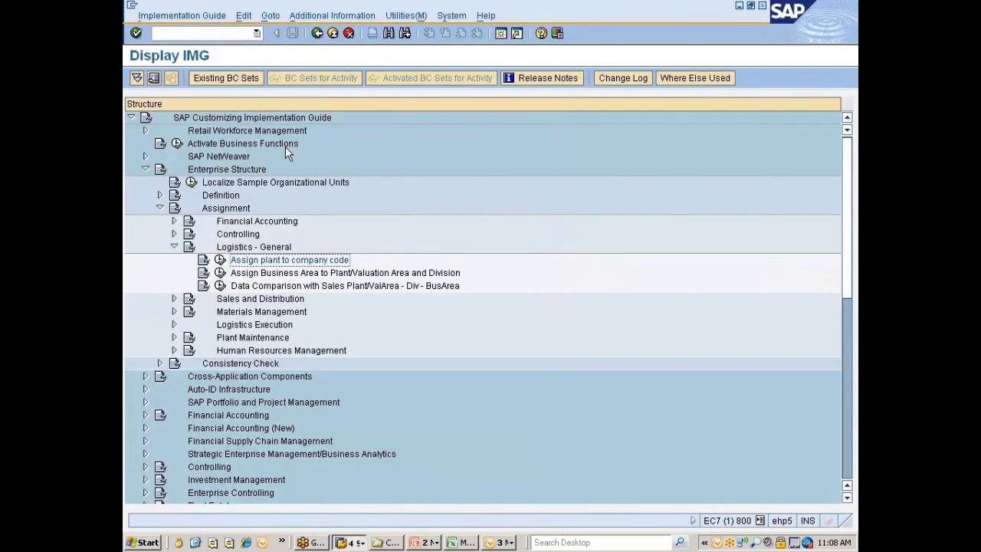
{"action": "left_click", "coordinate": [354, 544]}
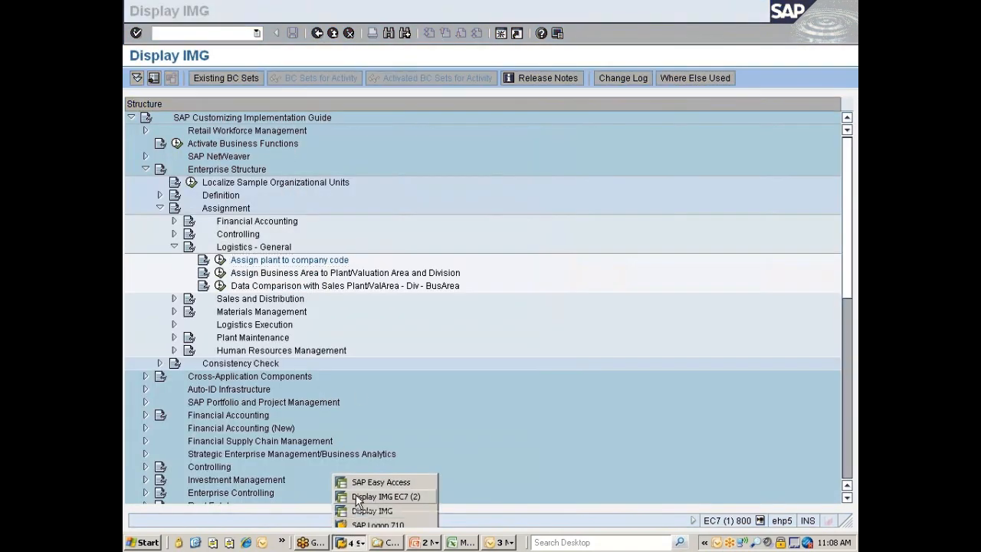
{"action": "left_click", "coordinate": [355, 494]}
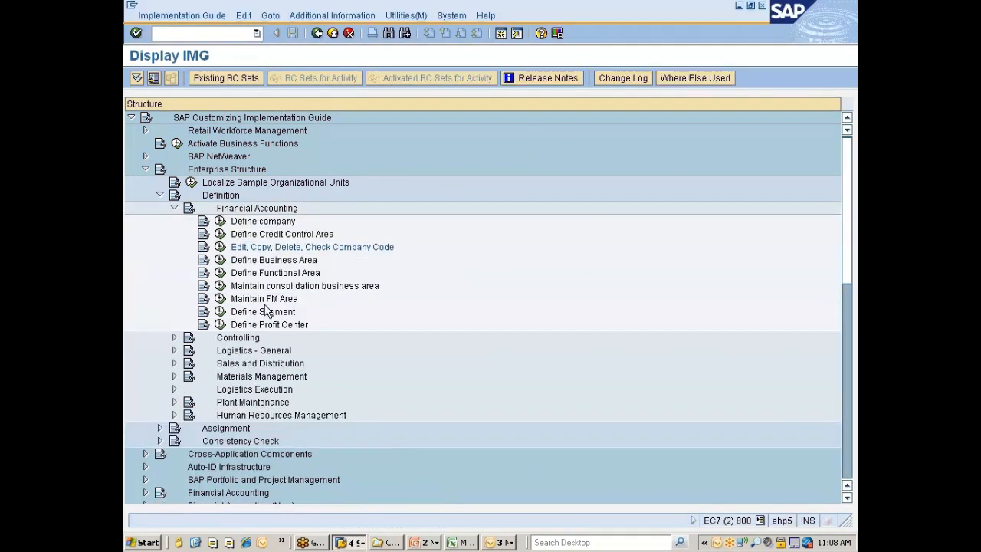
Collapse Definition in the Enterprise Structure and open Assign plant to company code under Assignment, Logistics - General
{"action": "left_click", "coordinate": [160, 195]}
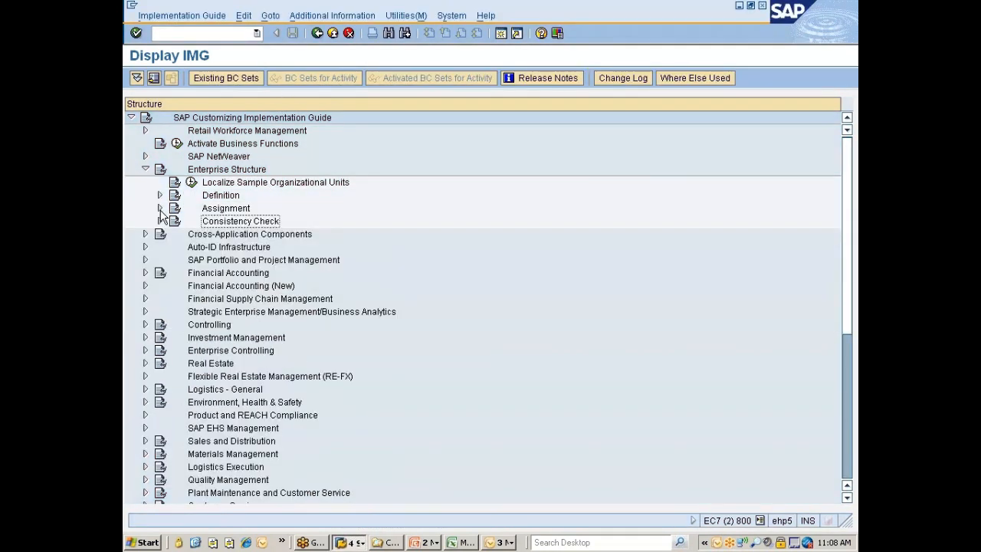
{"action": "left_click", "coordinate": [159, 207]}
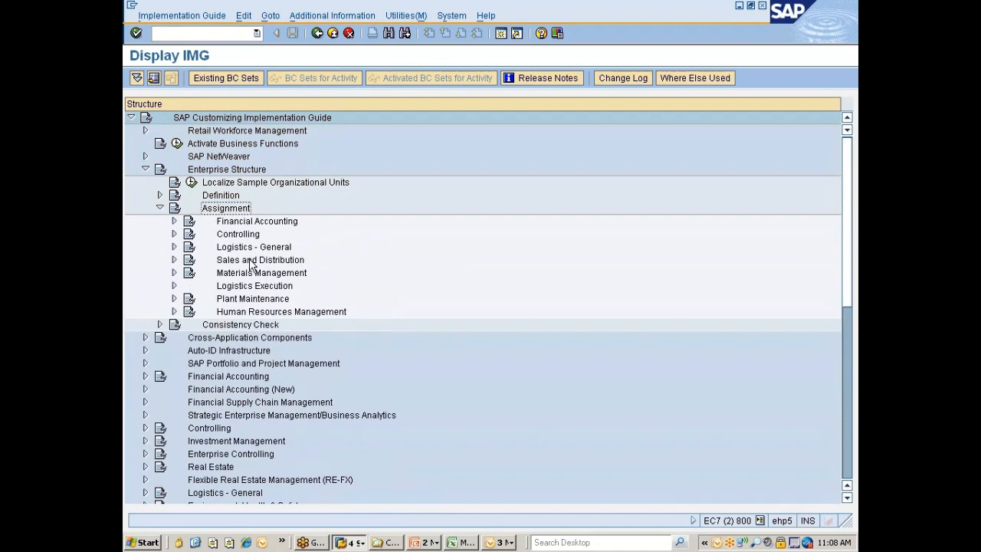
{"action": "left_click", "coordinate": [233, 247]}
{"action": "left_click", "coordinate": [174, 247]}
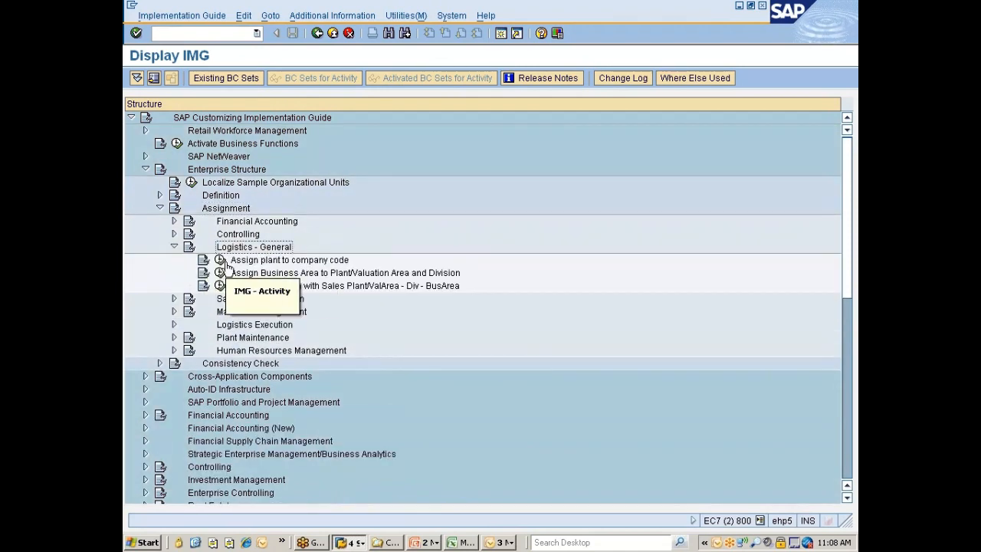
{"action": "left_click", "coordinate": [219, 260]}
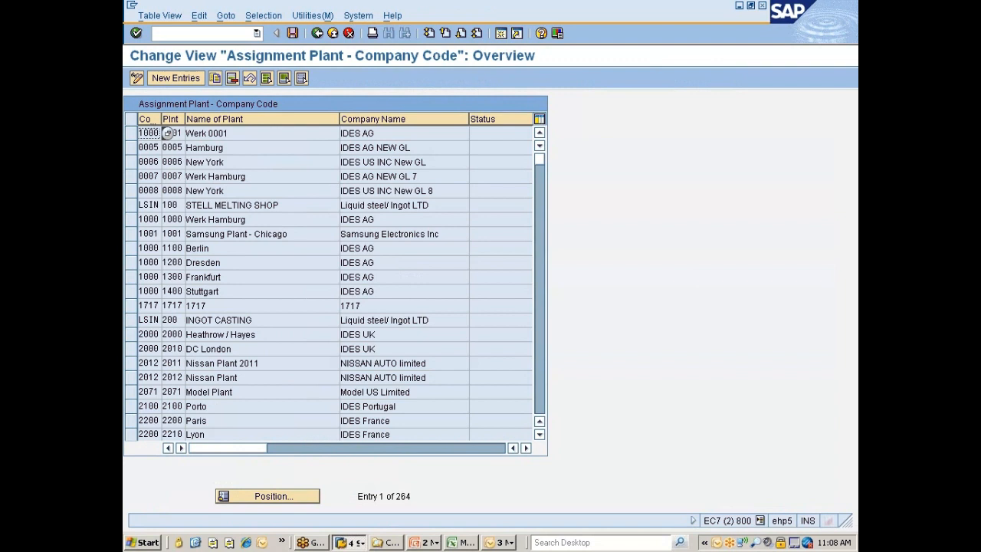
Position the plant assignment list at plant 777C
{"action": "left_click", "coordinate": [291, 495]}
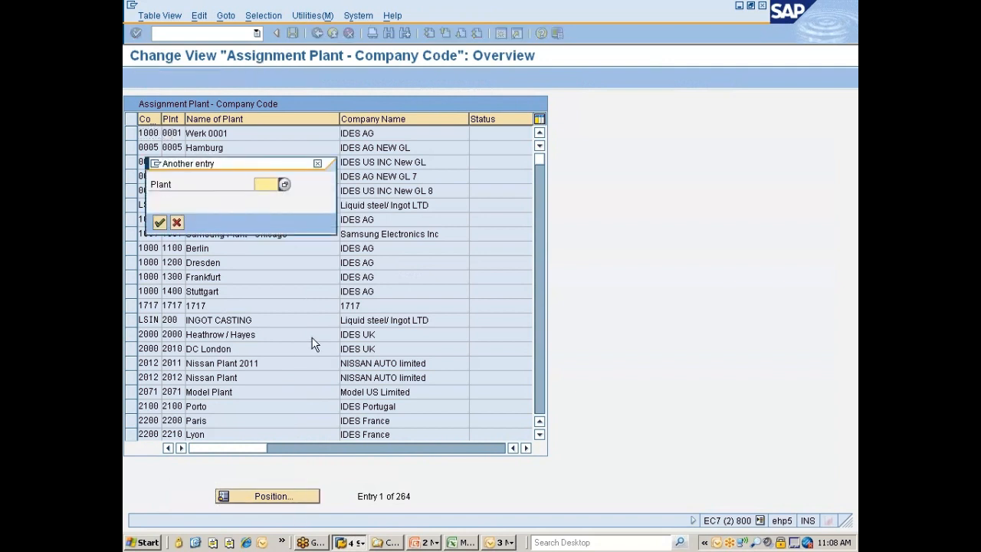
{"action": "type", "text": "777"}
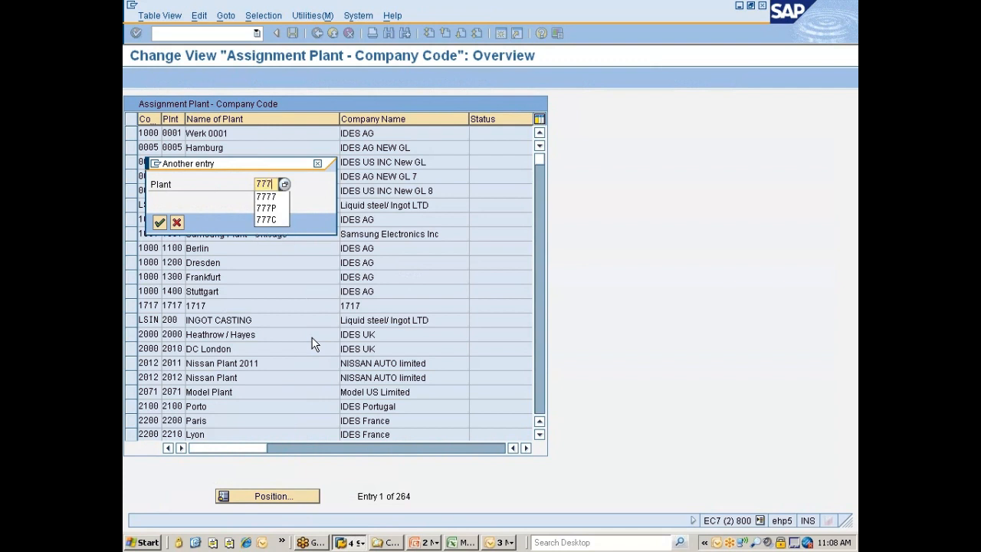
{"action": "type", "text": "c"}
{"action": "key", "text": "Return"}
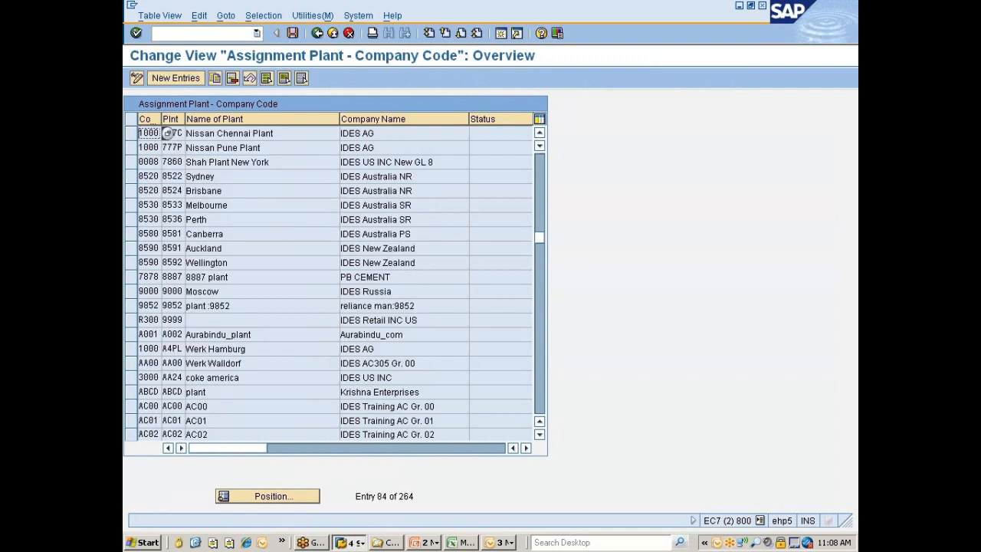
Delete the company code assignments of plants 777C and 777P and save the change in customizing request EC7K900551
{"action": "left_click", "coordinate": [215, 133]}
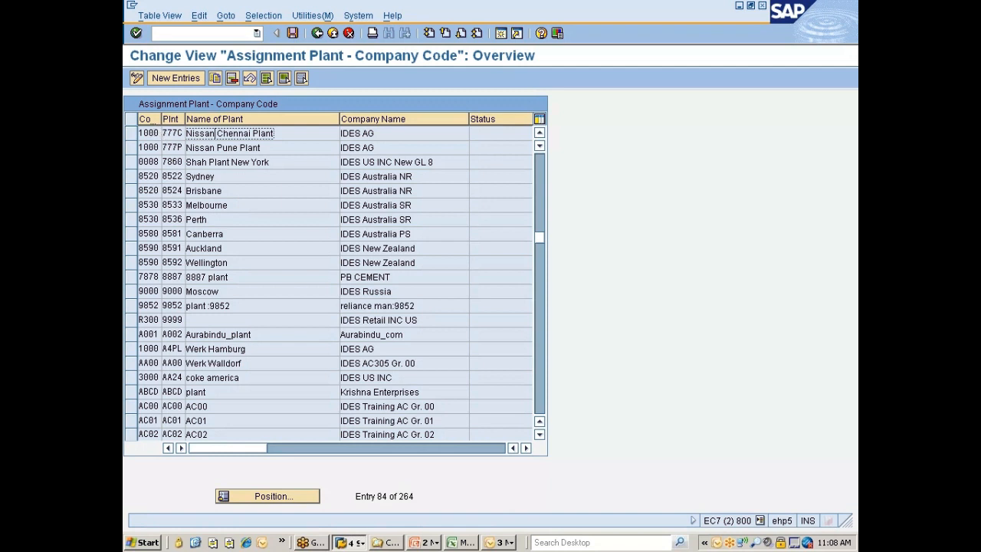
{"action": "left_click", "coordinate": [131, 132]}
{"action": "left_click", "coordinate": [131, 147]}
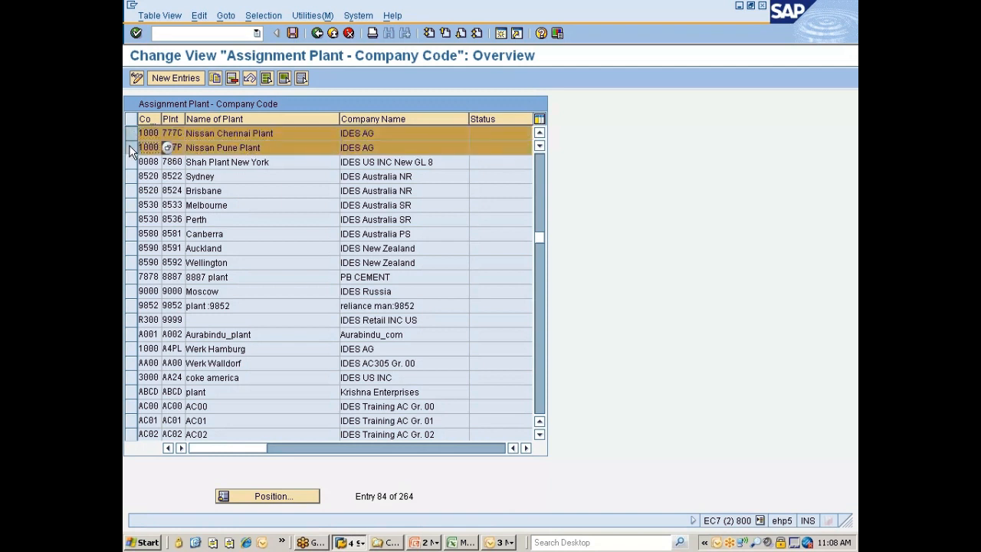
{"action": "left_click", "coordinate": [219, 147]}
{"action": "left_click", "coordinate": [232, 79]}
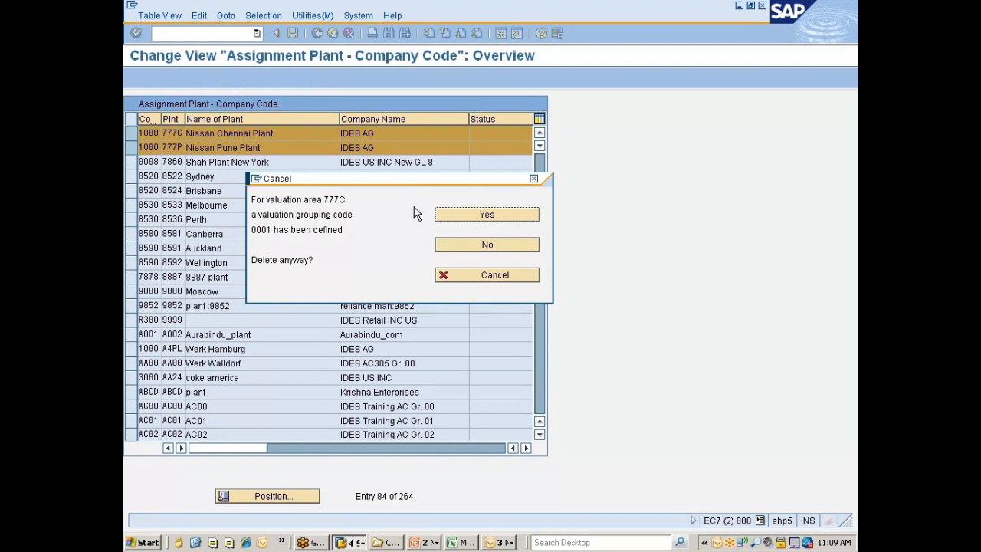
{"action": "left_click", "coordinate": [460, 222]}
{"action": "key", "text": "Return"}
{"action": "left_click", "coordinate": [461, 222]}
{"action": "key", "text": "Return"}
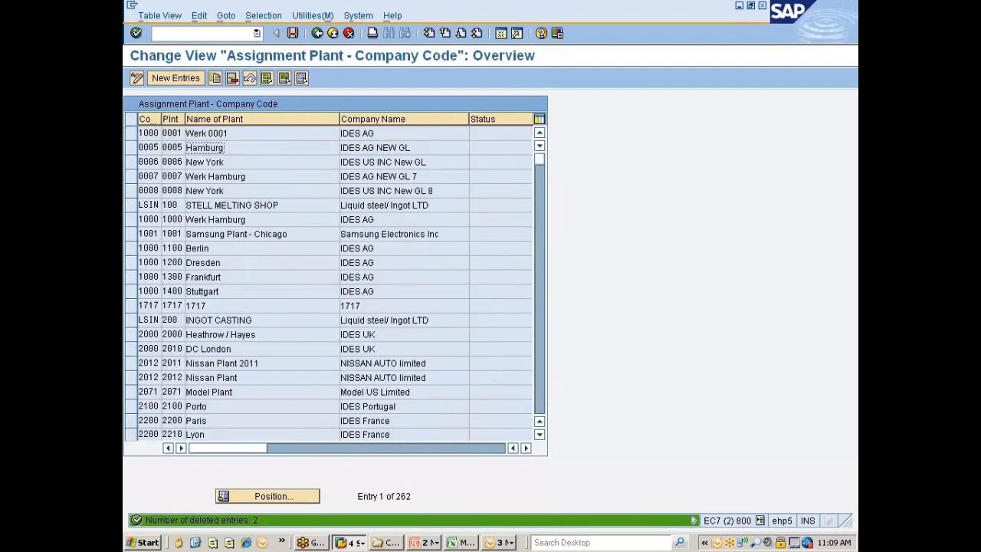
{"action": "key", "text": "ctrl+s"}
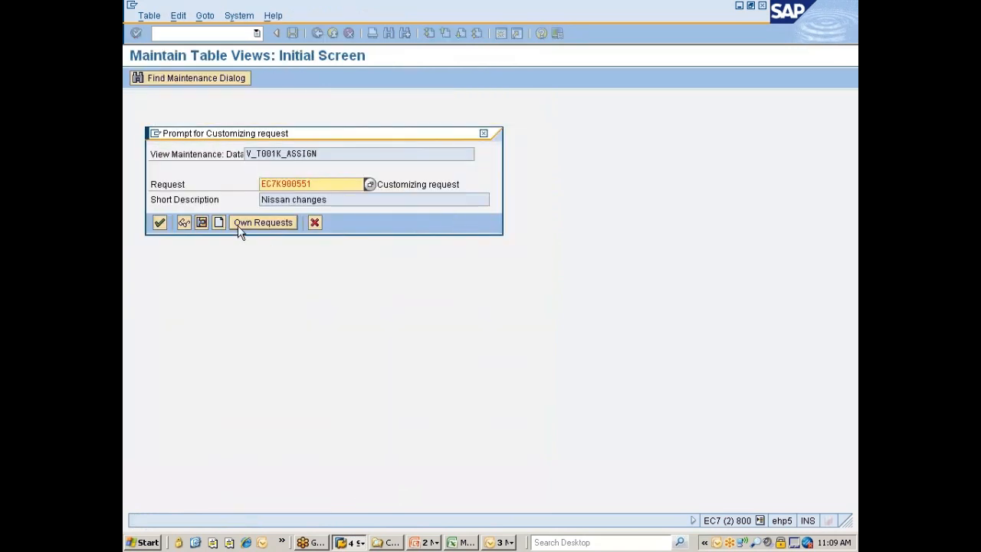
{"action": "left_click", "coordinate": [159, 222]}
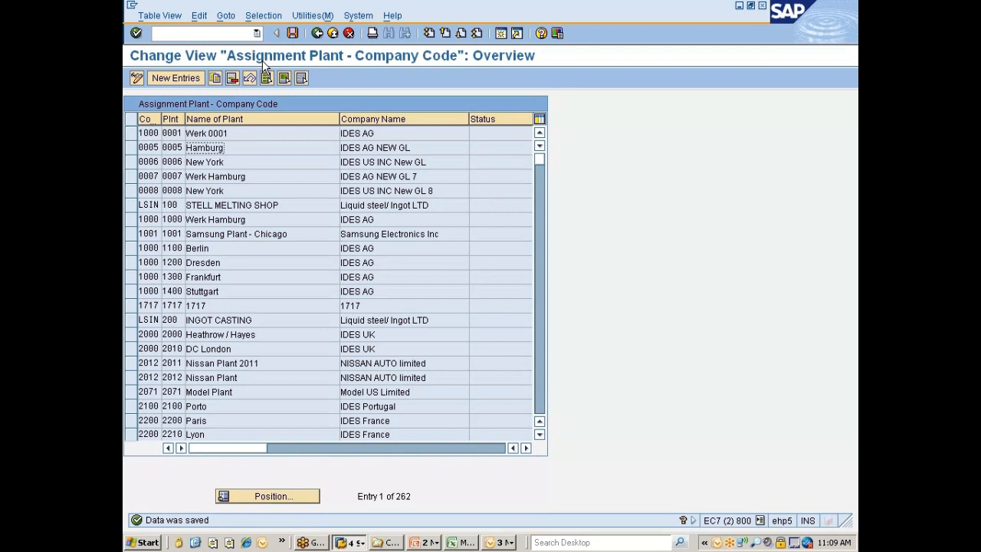
Search the plant assignments by contents for company code 7777
{"action": "left_click", "coordinate": [260, 19]}
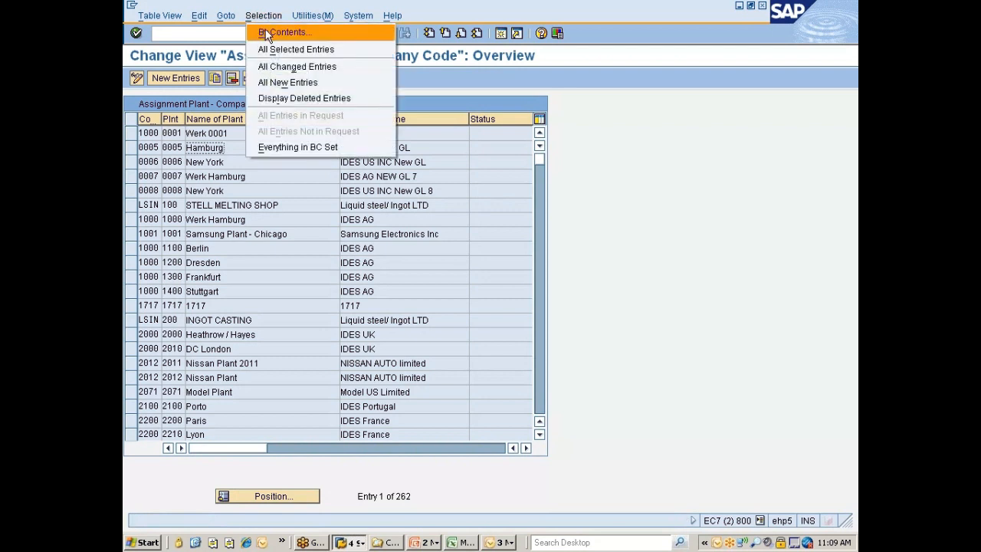
{"action": "left_click", "coordinate": [266, 32]}
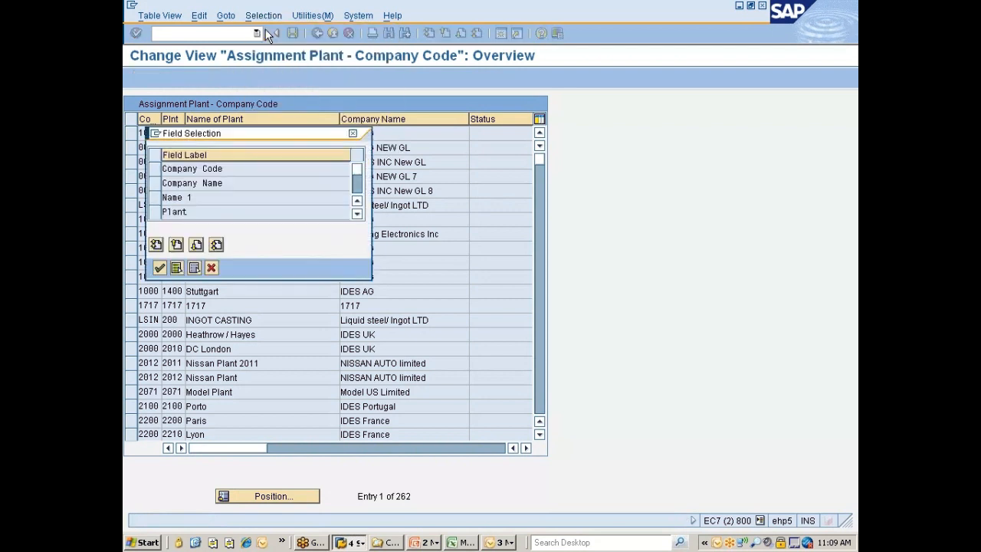
{"action": "left_click", "coordinate": [156, 170]}
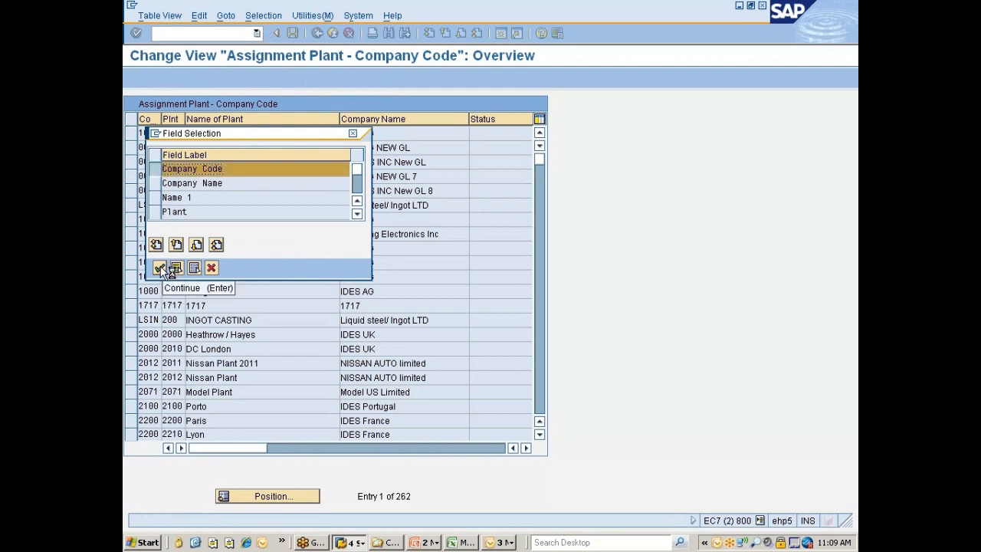
{"action": "left_click", "coordinate": [159, 268]}
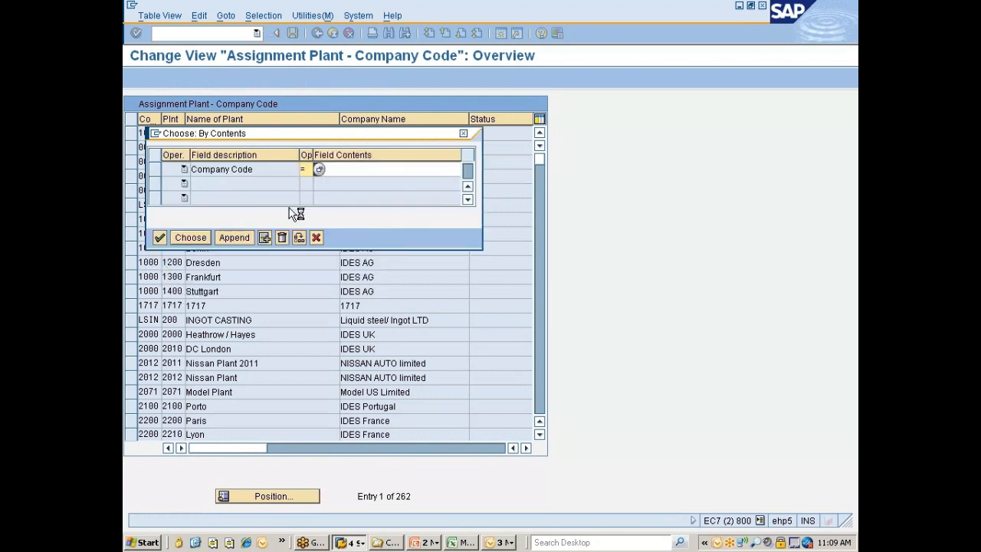
{"action": "left_click", "coordinate": [358, 169]}
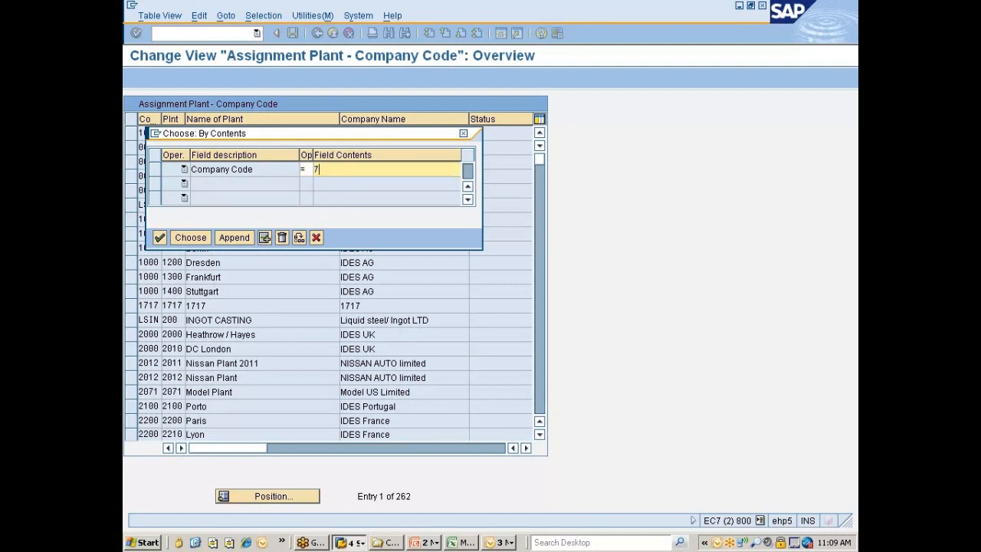
{"action": "left_click", "coordinate": [190, 238]}
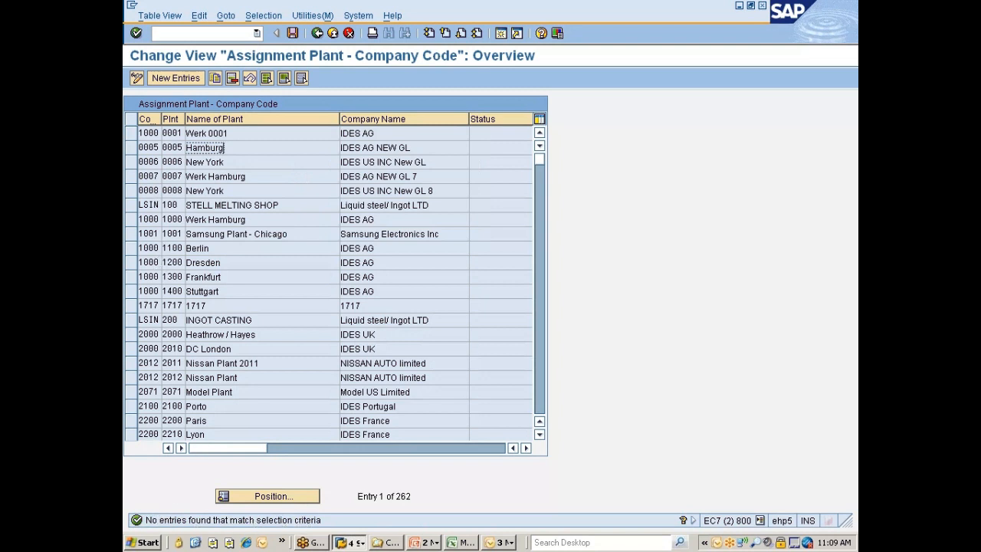
Replace the company code criterion with Plant and search the assignments for plant 777C
{"action": "left_click", "coordinate": [263, 15]}
{"action": "left_click", "coordinate": [276, 31]}
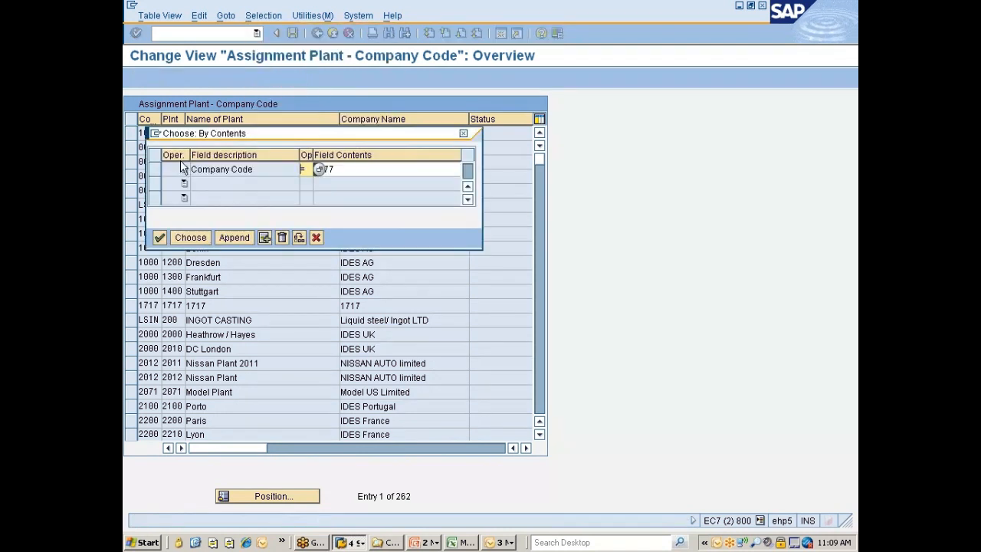
{"action": "left_click", "coordinate": [153, 168]}
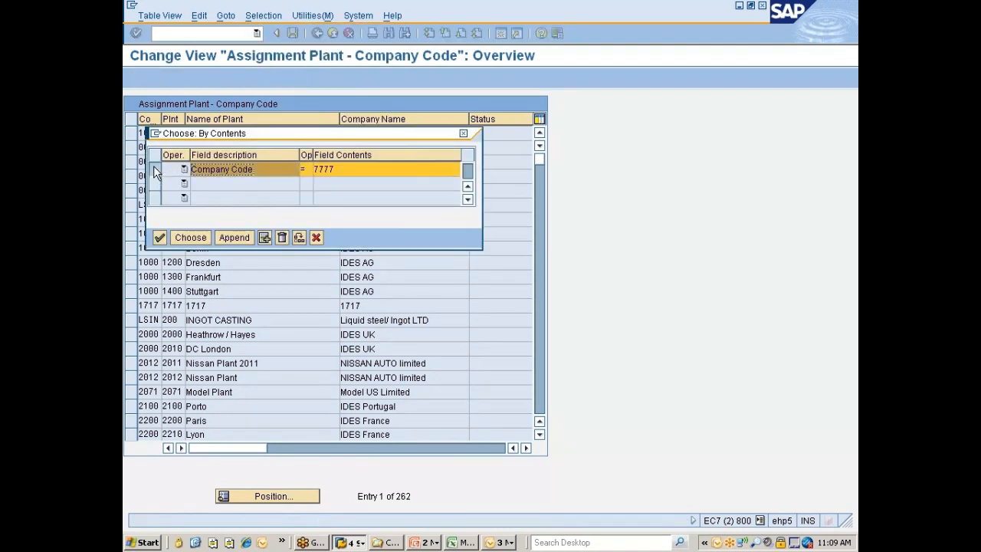
{"action": "left_click", "coordinate": [282, 236]}
{"action": "left_click", "coordinate": [154, 212]}
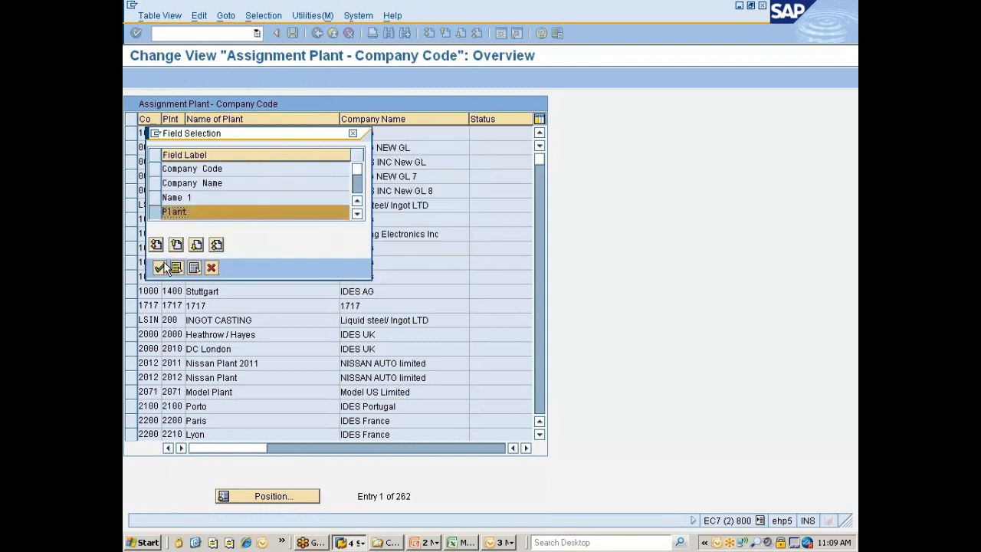
{"action": "left_click", "coordinate": [158, 268]}
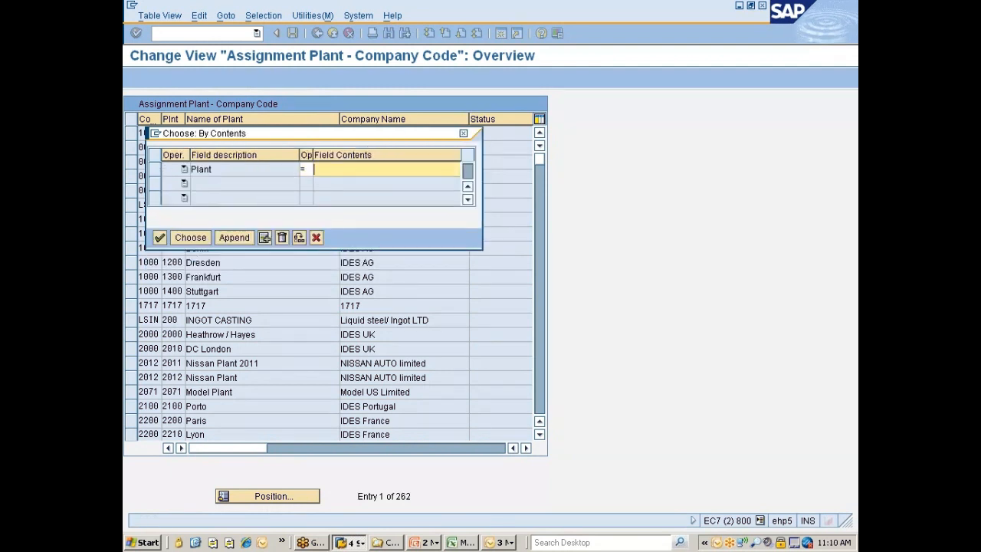
{"action": "type", "text": "777"}
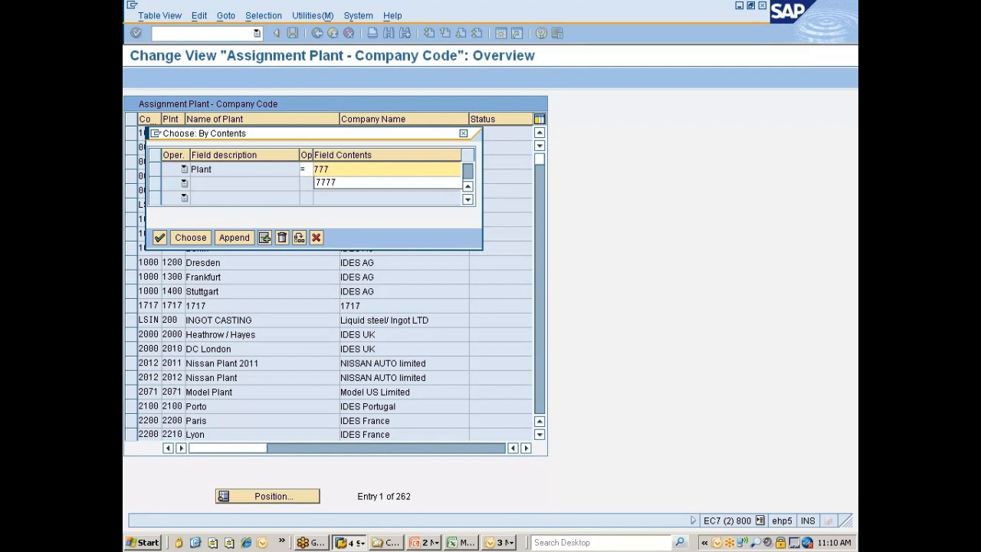
{"action": "type", "text": "c"}
{"action": "left_click", "coordinate": [191, 239]}
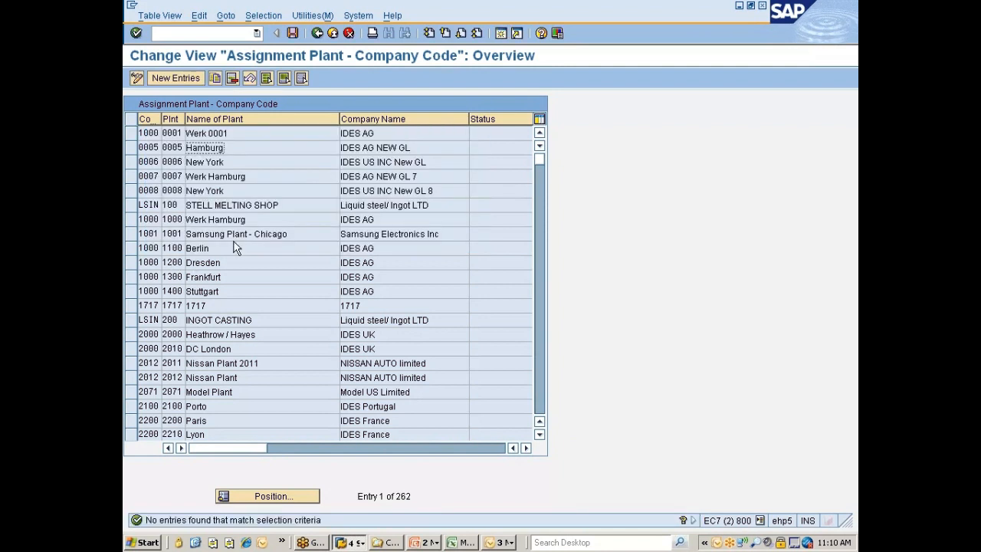
Start a new plant assignment entry and choose company code 7777, Nissan India Pvt Ltd, from the possible company codes
{"action": "left_click", "coordinate": [178, 80]}
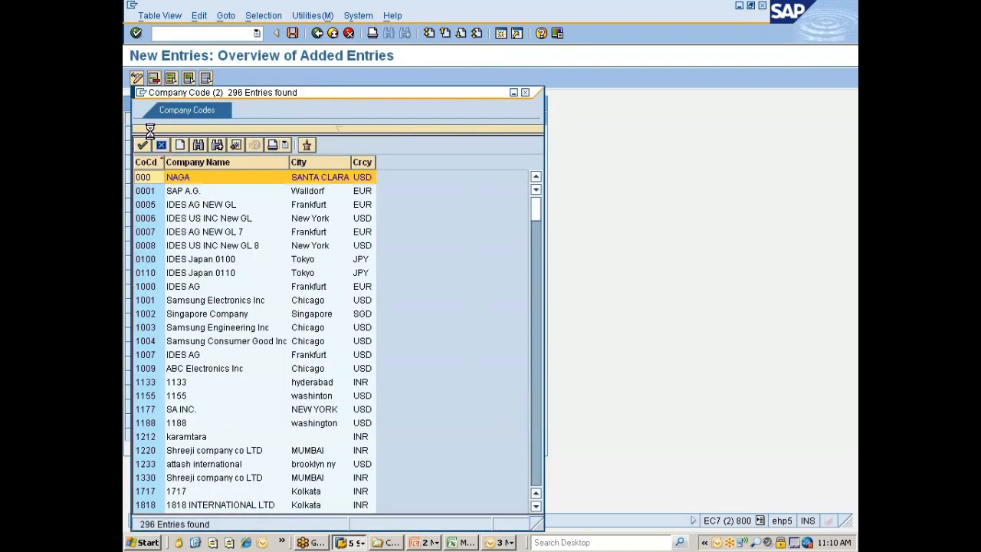
{"action": "scroll", "coordinate": [209, 293], "scroll_direction": "down", "scroll_amount": 5}
{"action": "scroll", "coordinate": [209, 293], "scroll_direction": "down", "scroll_amount": 20}
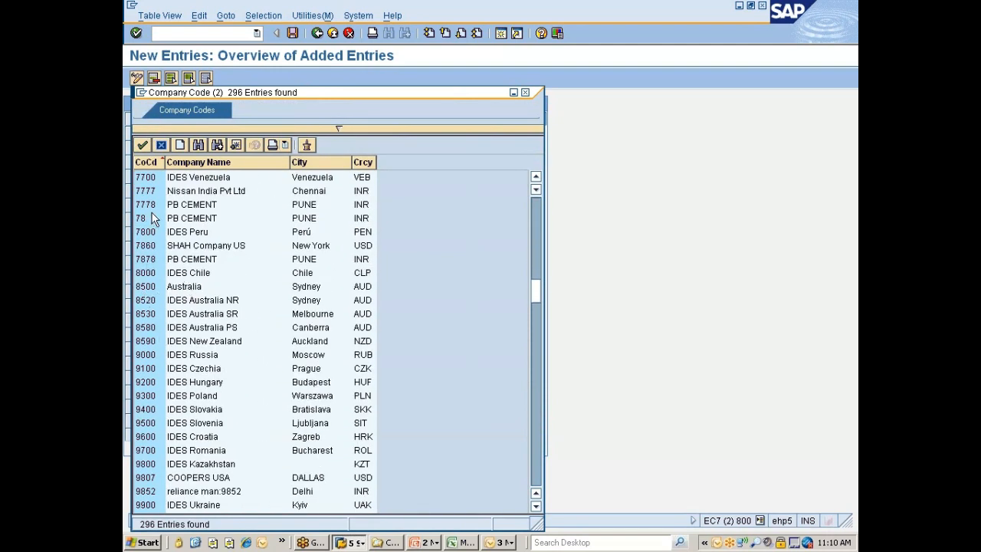
{"action": "double_click", "coordinate": [146, 191]}
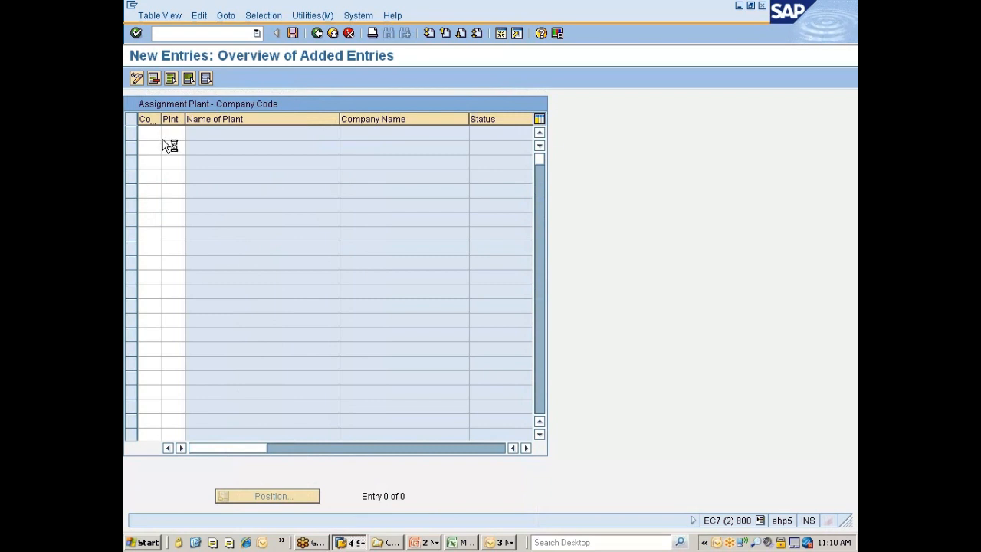
Search the possible plants for 777* and enter the Chennai plant 777C for company code 7777
{"action": "left_click", "coordinate": [175, 134]}
{"action": "left_click", "coordinate": [188, 133]}
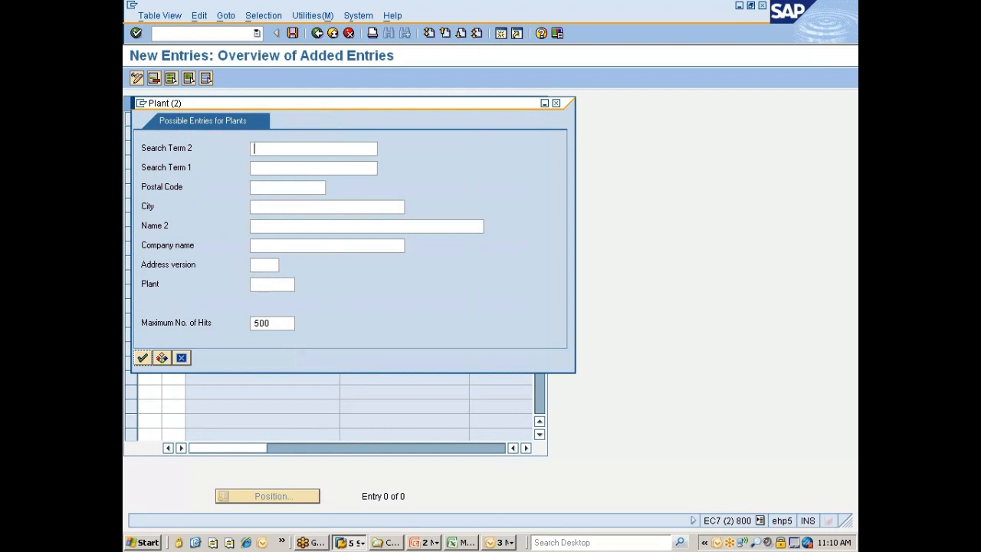
{"action": "type", "text": "777*"}
{"action": "key", "text": "Return"}
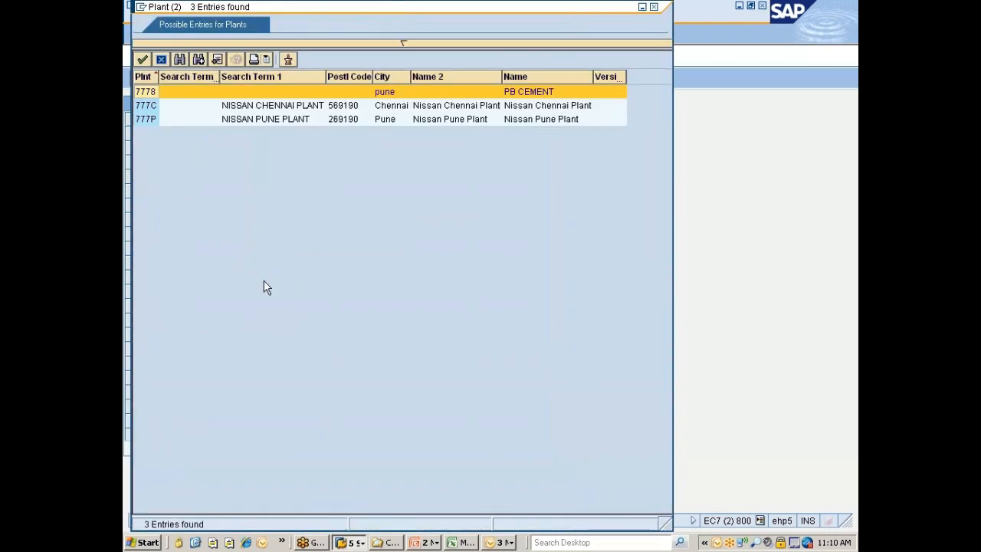
{"action": "double_click", "coordinate": [151, 110]}
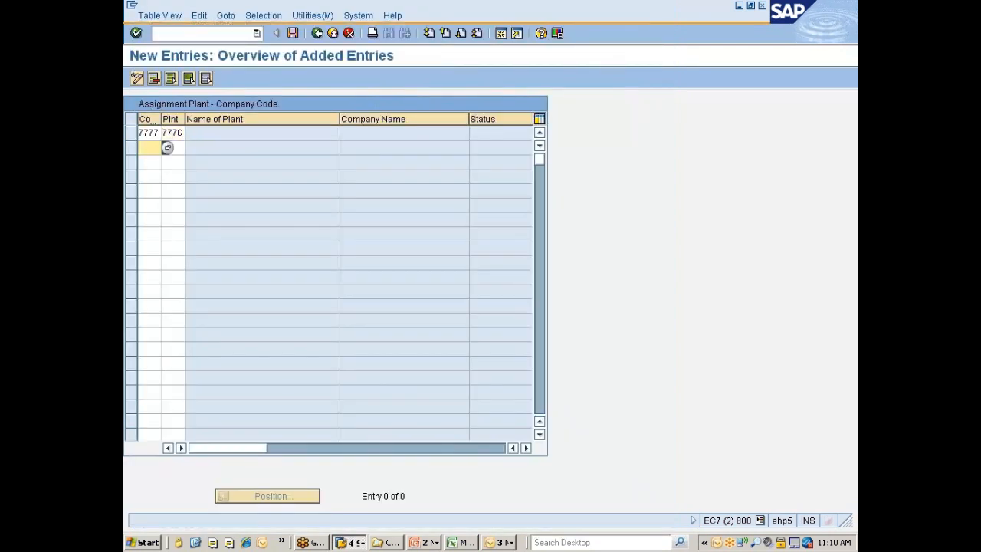
Add a second entry assigning plant 777P to company code 7777 and save the new assignments
{"action": "type", "text": "7777"}
{"action": "key", "text": "Tab"}
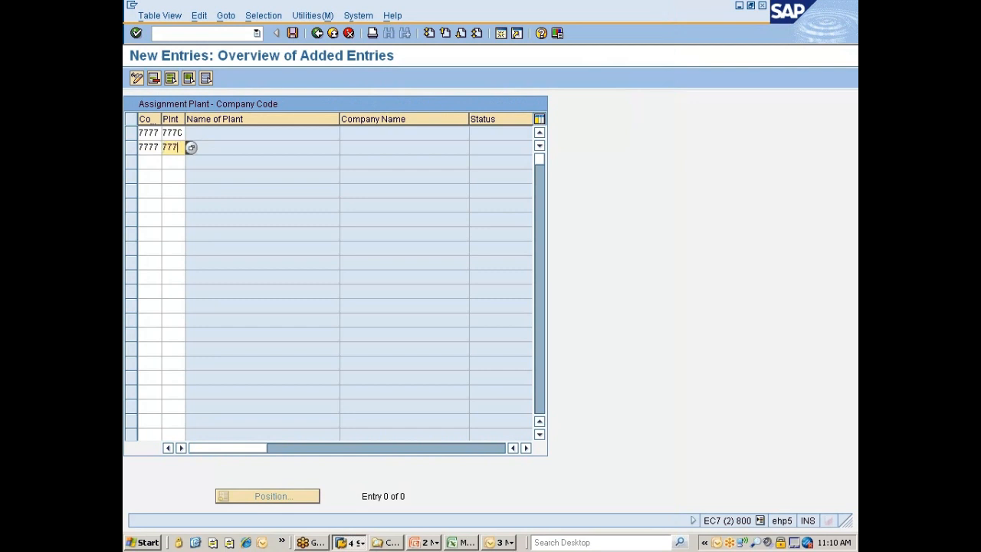
{"action": "key", "text": "Return"}
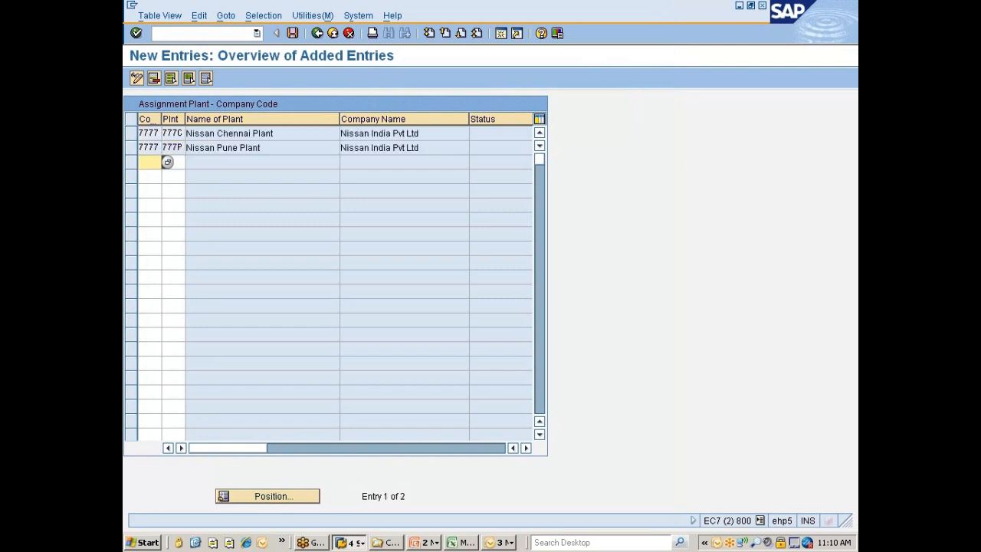
{"action": "key", "text": "ctrl+s"}
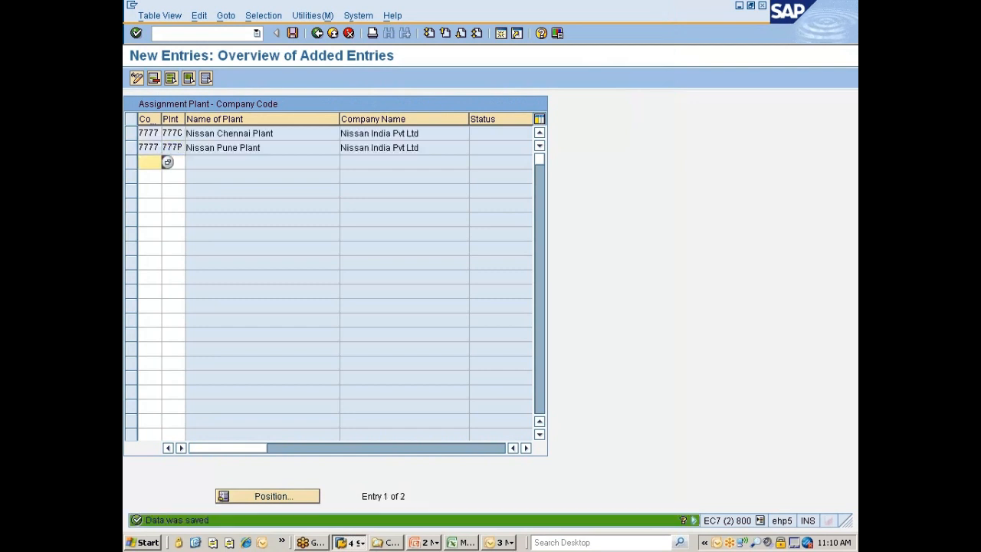
Leave the plant to company code assignment view and save its changes on exit
{"action": "left_click", "coordinate": [317, 34]}
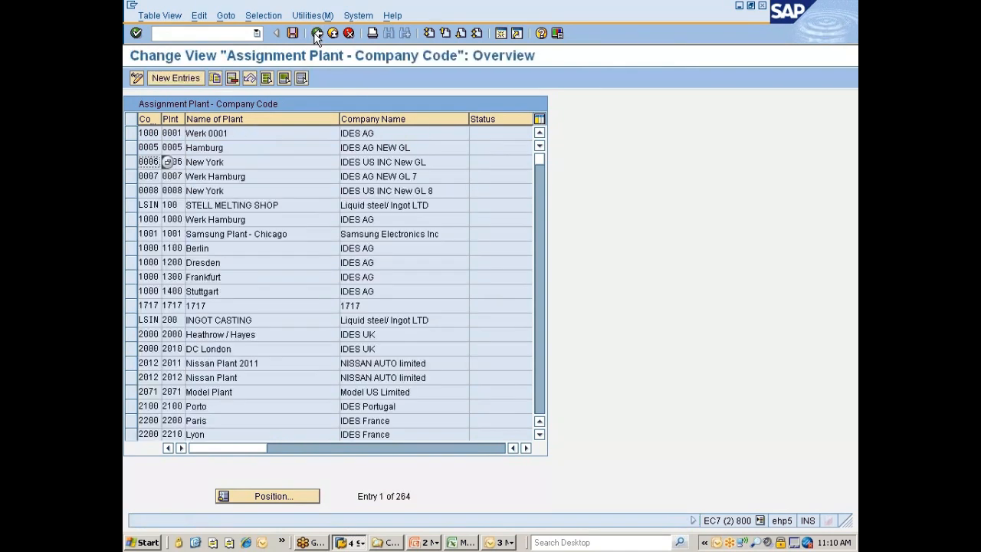
{"action": "left_click", "coordinate": [293, 33]}
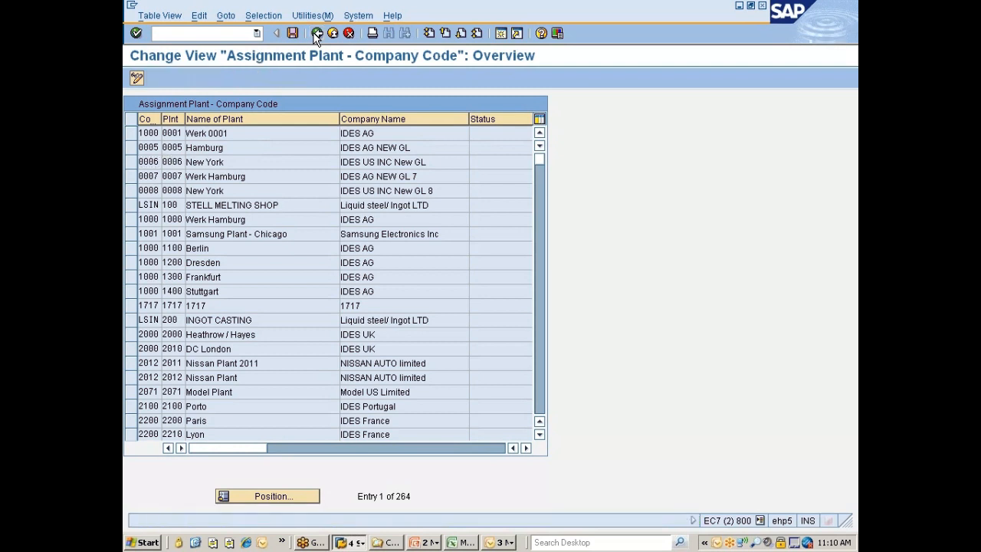
{"action": "left_click", "coordinate": [316, 33]}
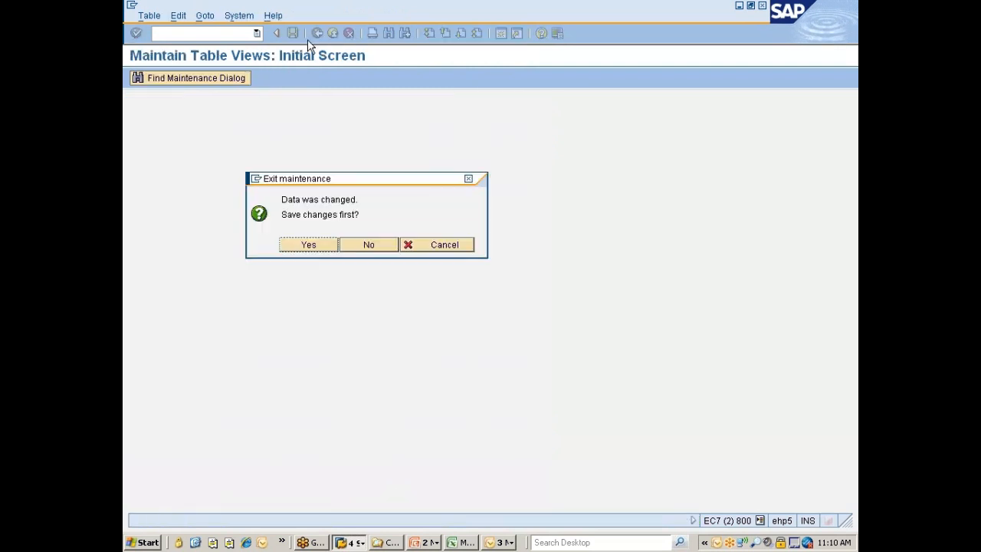
{"action": "left_click", "coordinate": [297, 243]}
Open the Plant - division allocation of the activity Assign Business Area to Plant/Valuation Area and Division
{"action": "left_click", "coordinate": [261, 274]}
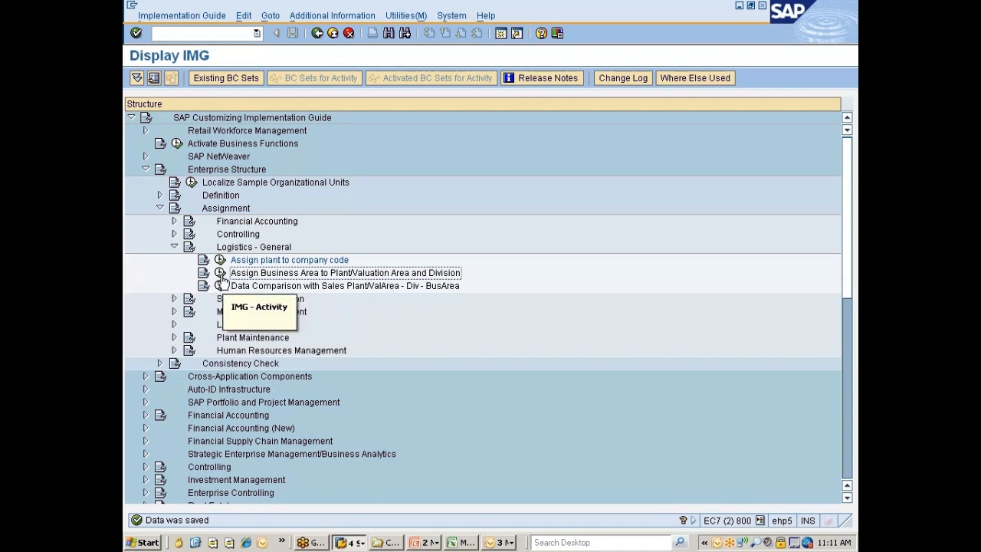
{"action": "left_click", "coordinate": [221, 274]}
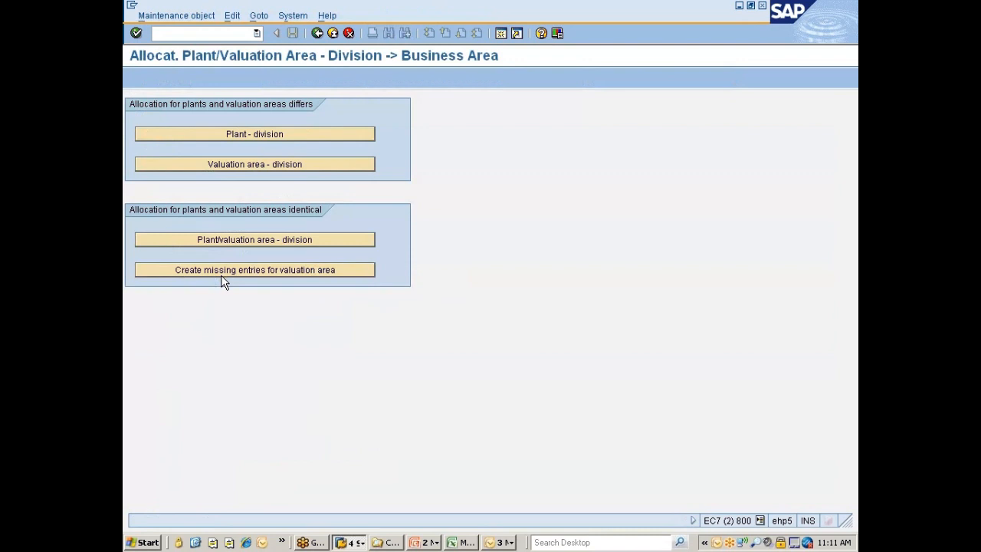
{"action": "left_click", "coordinate": [287, 139]}
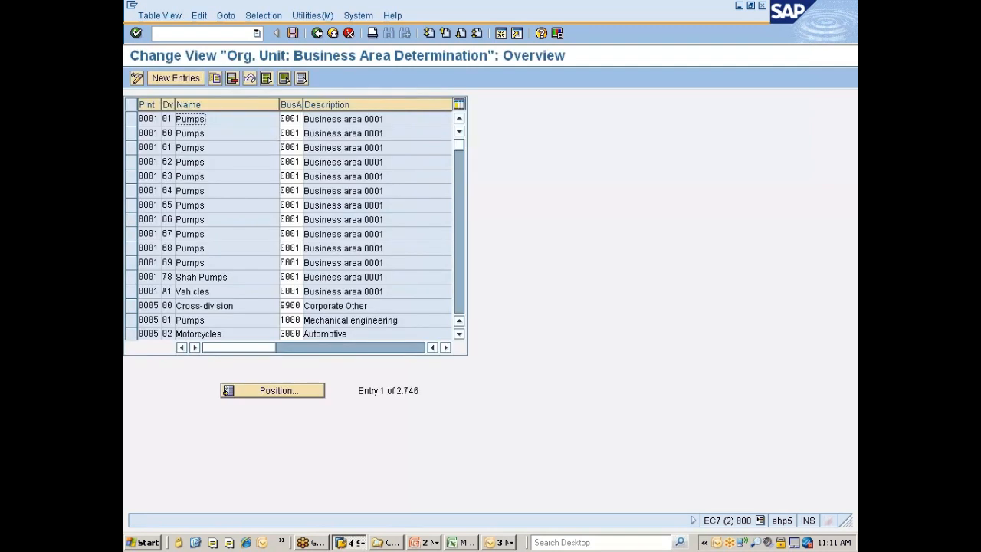
Search the business area determination entries by contents for business area SUV
{"action": "left_click", "coordinate": [263, 16]}
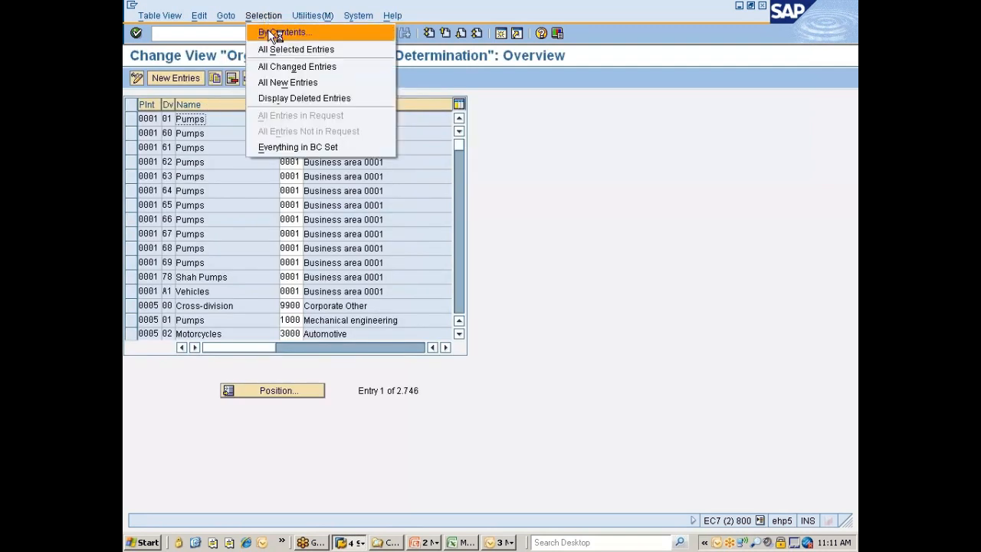
{"action": "left_click", "coordinate": [268, 32]}
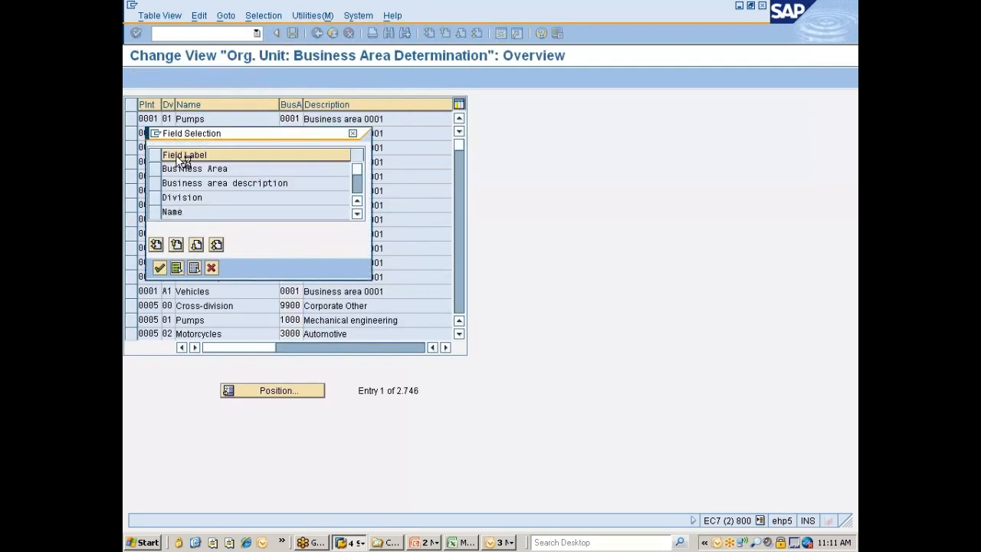
{"action": "left_click", "coordinate": [157, 170]}
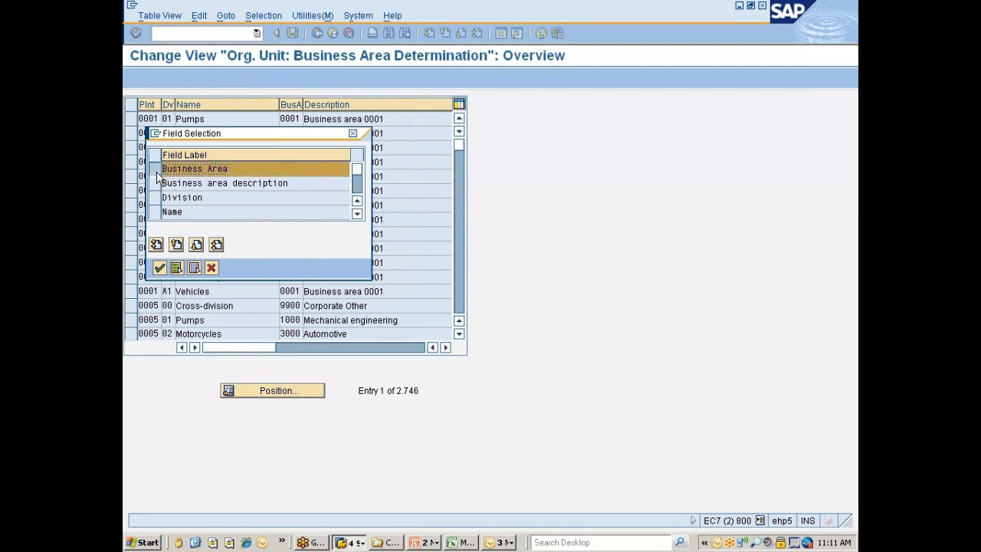
{"action": "left_click", "coordinate": [159, 267]}
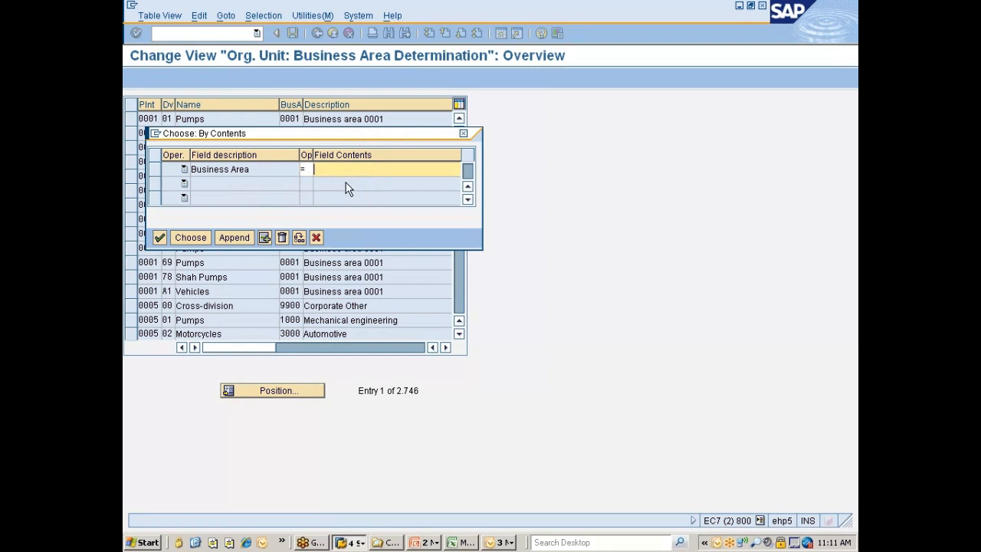
{"action": "type", "text": "smal"}
{"action": "key", "text": "BackSpace"}
{"action": "key", "text": "BackSpace"}
{"action": "key", "text": "BackSpace"}
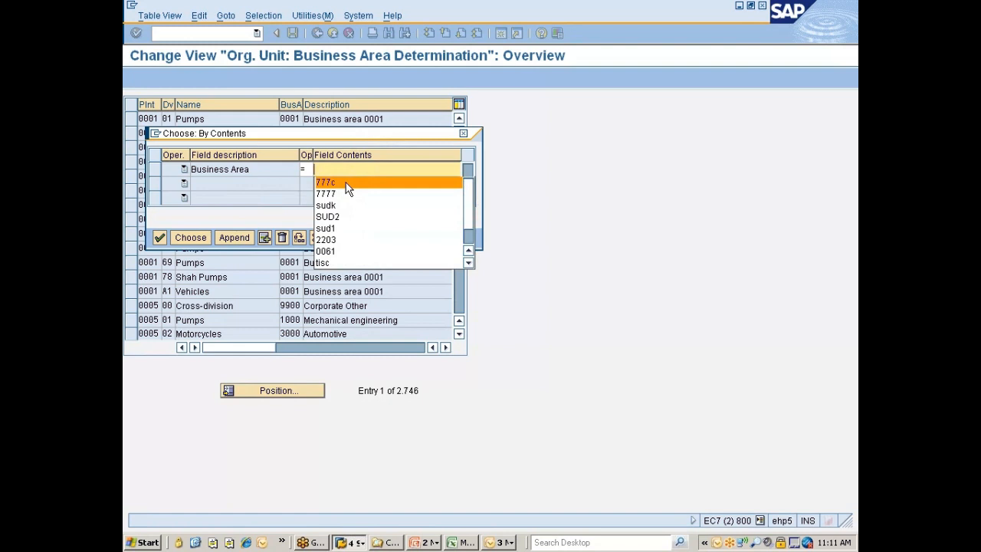
{"action": "type", "text": "SUV"}
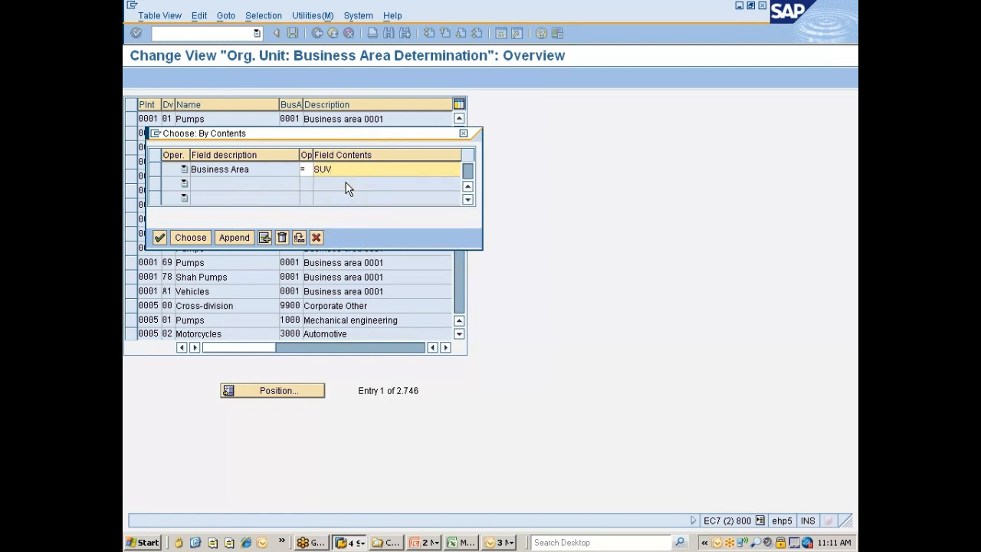
{"action": "left_click", "coordinate": [189, 237]}
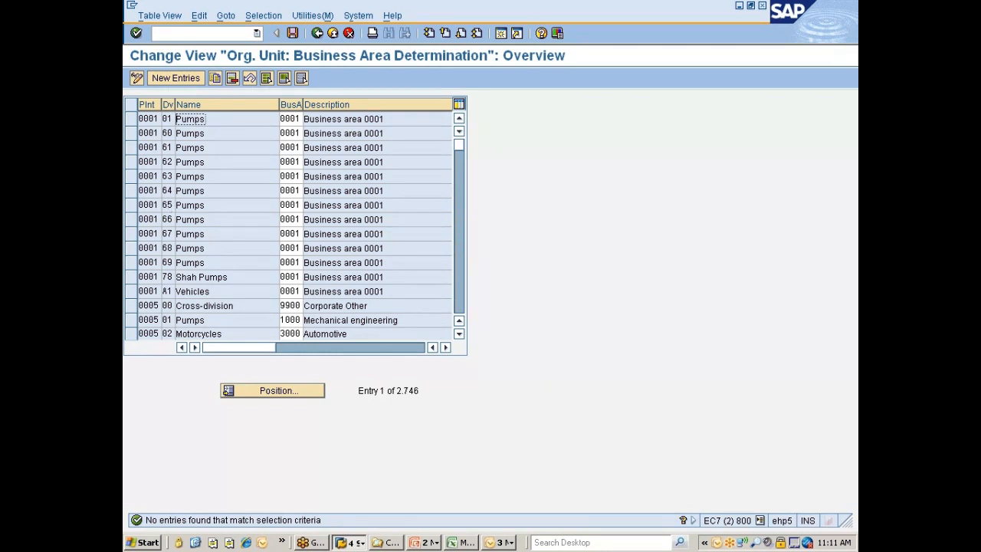
Position the business area determination list at plant 777C
{"action": "left_click", "coordinate": [261, 390]}
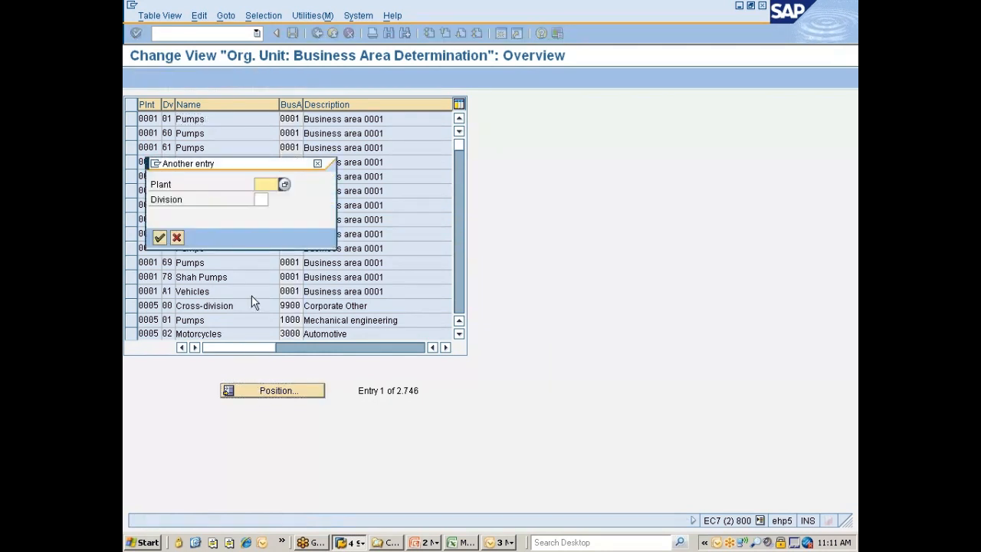
{"action": "type", "text": "777C"}
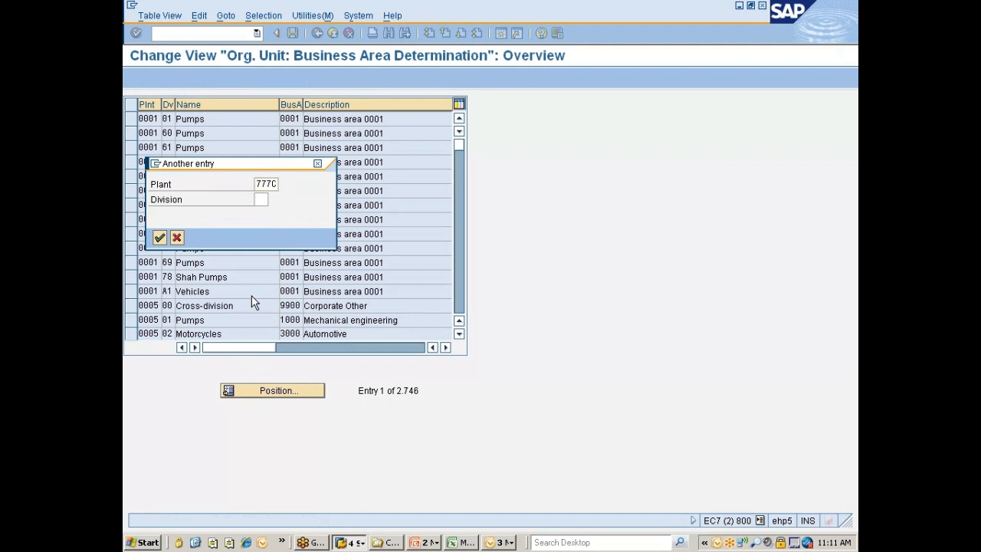
{"action": "key", "text": "Return"}
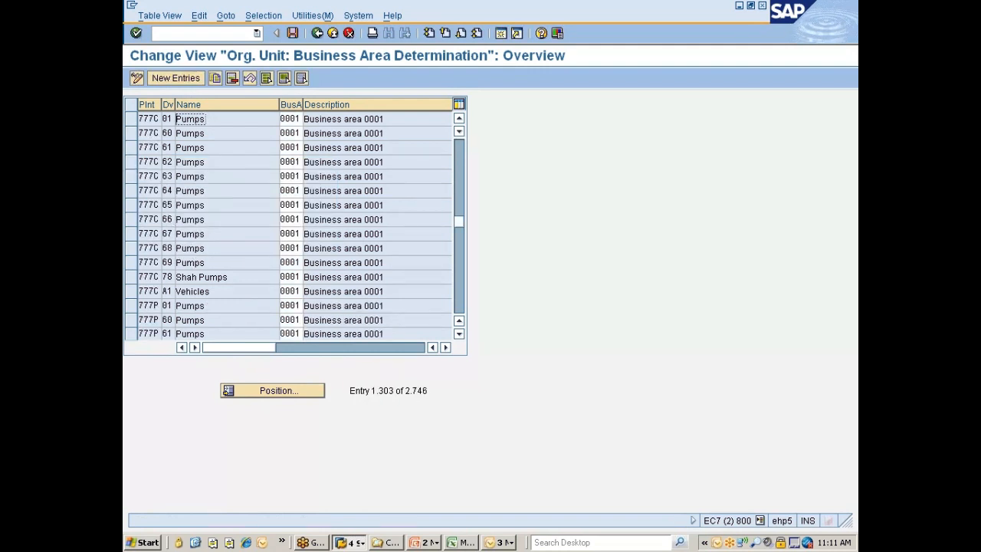
Restrict the business area determination entries by contents to plant 777C
{"action": "left_click", "coordinate": [266, 17]}
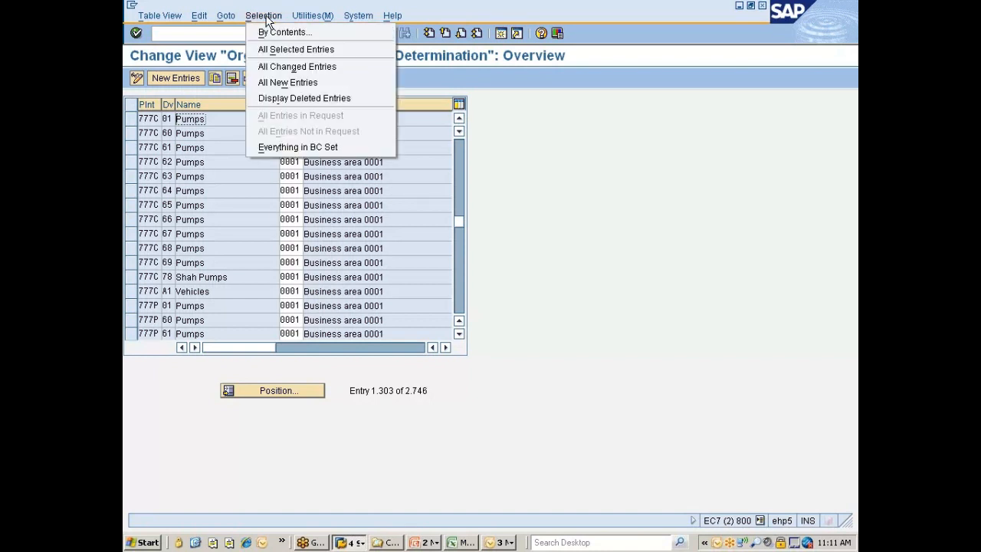
{"action": "left_click", "coordinate": [267, 32]}
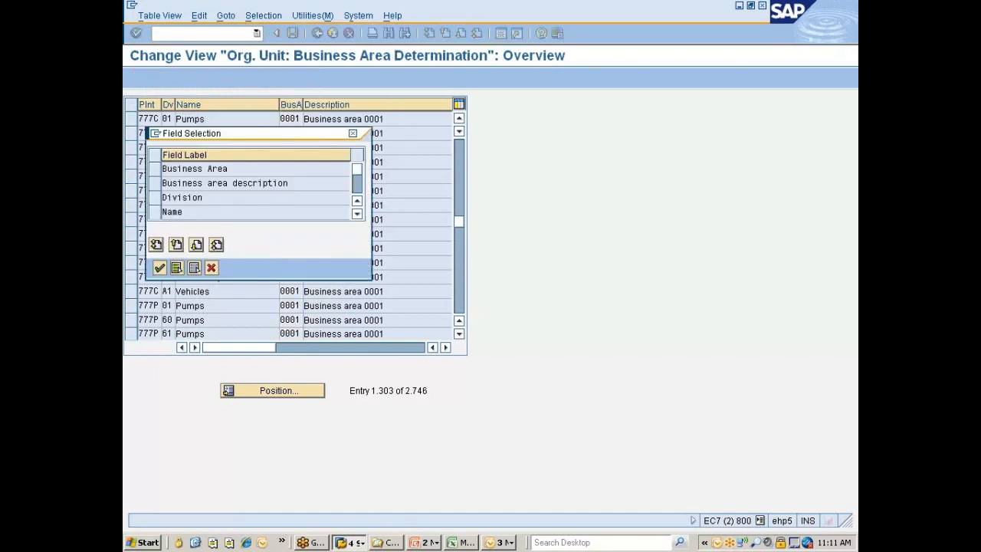
{"action": "left_click", "coordinate": [356, 188]}
{"action": "left_click", "coordinate": [154, 173]}
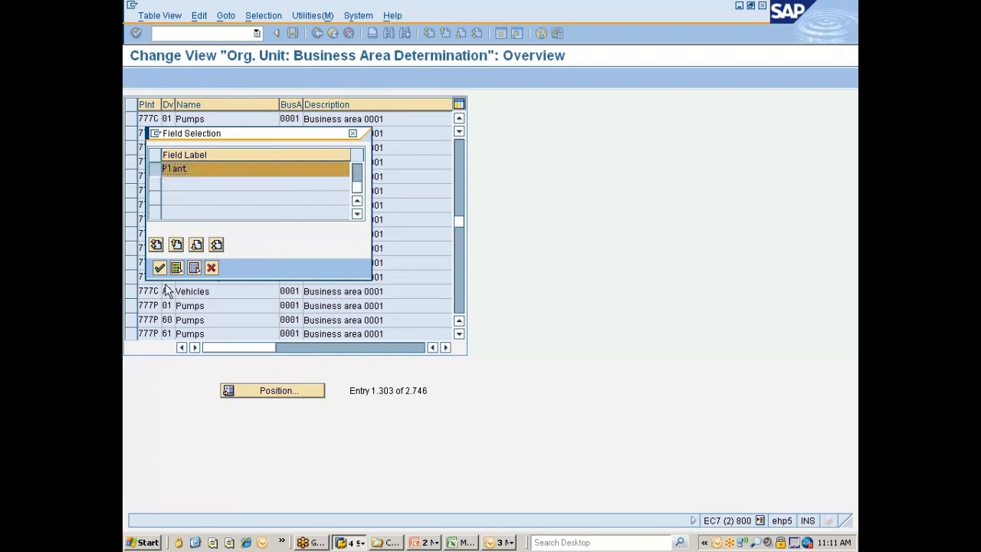
{"action": "left_click", "coordinate": [159, 268]}
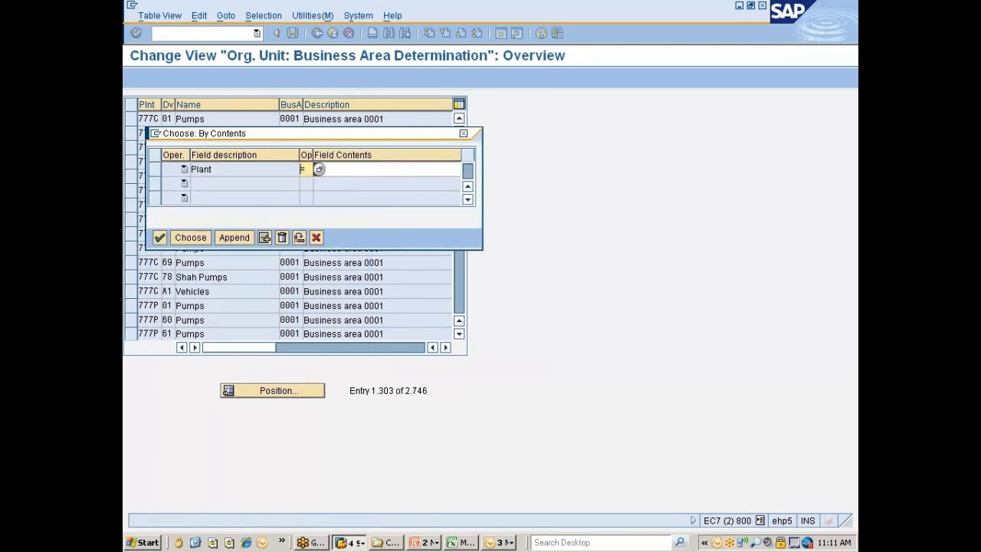
{"action": "type", "text": "777"}
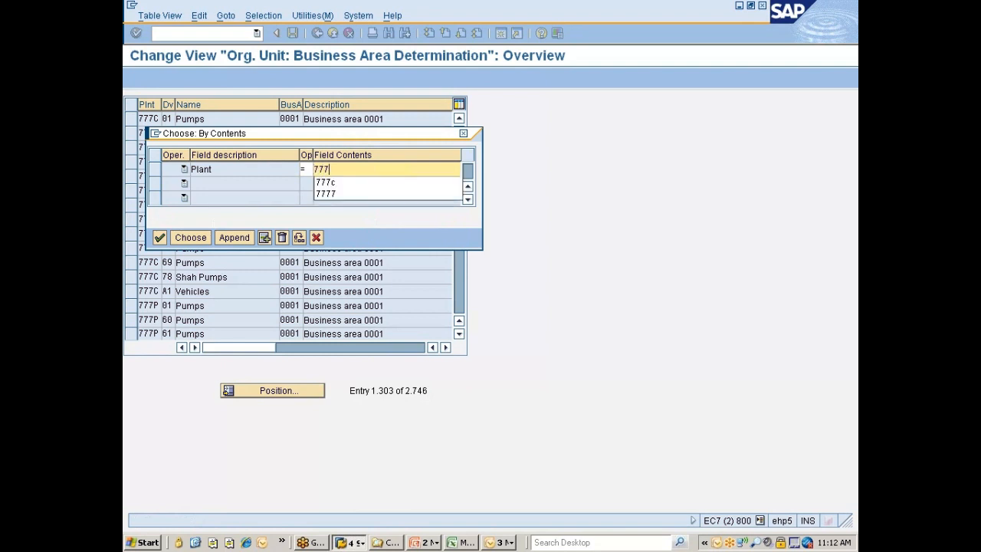
{"action": "key", "text": "Down"}
{"action": "key", "text": "Return"}
{"action": "key", "text": "Return"}
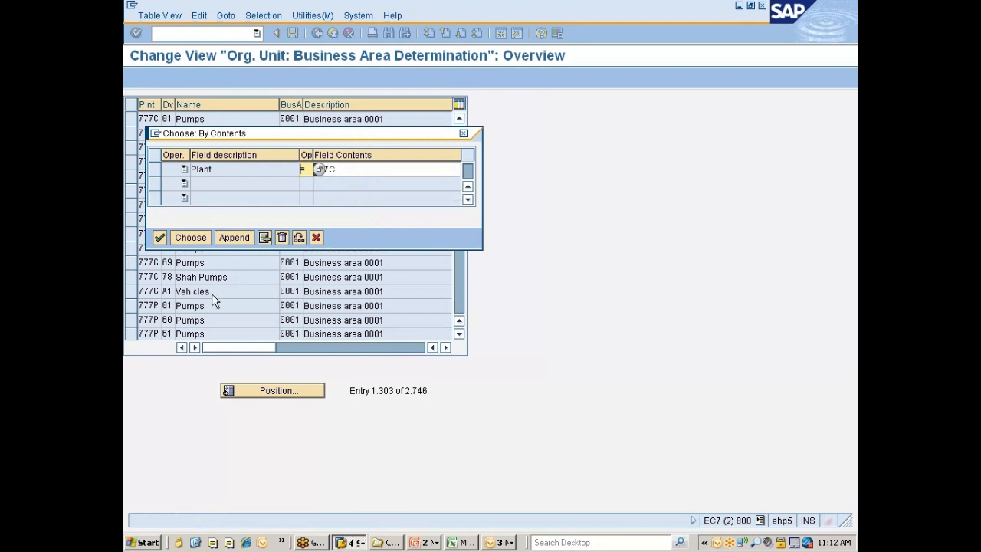
{"action": "left_click", "coordinate": [201, 238]}
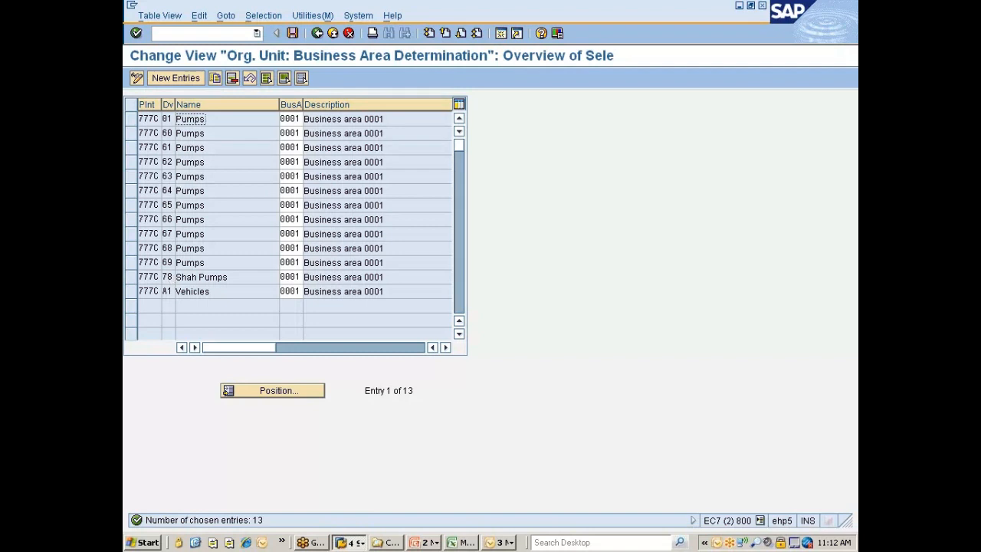
Delete all business area determination entries of plant 777C and save the deletion in the customizing request
{"action": "left_click", "coordinate": [266, 81]}
{"action": "left_click", "coordinate": [231, 79]}
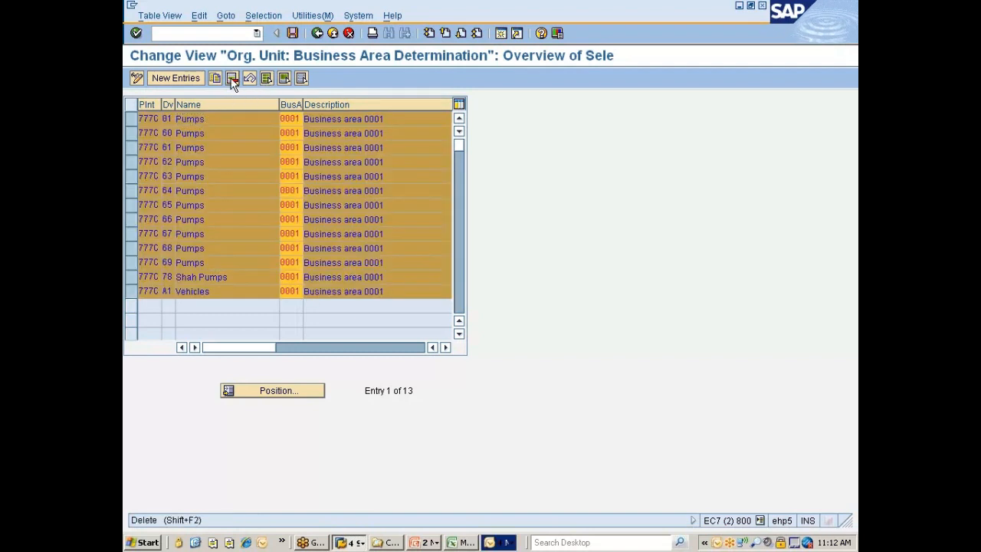
{"action": "key", "text": "Return"}
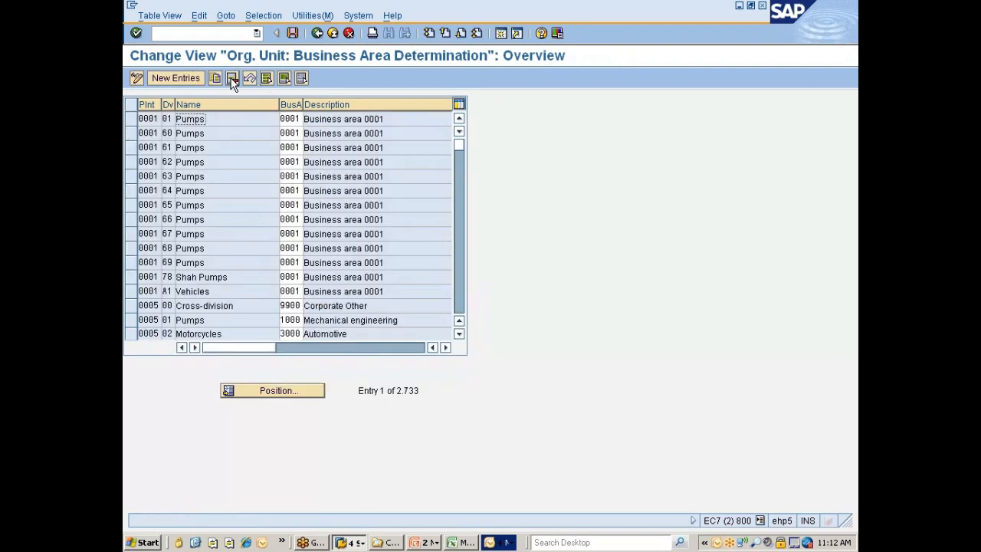
{"action": "key", "text": "ctrl+s"}
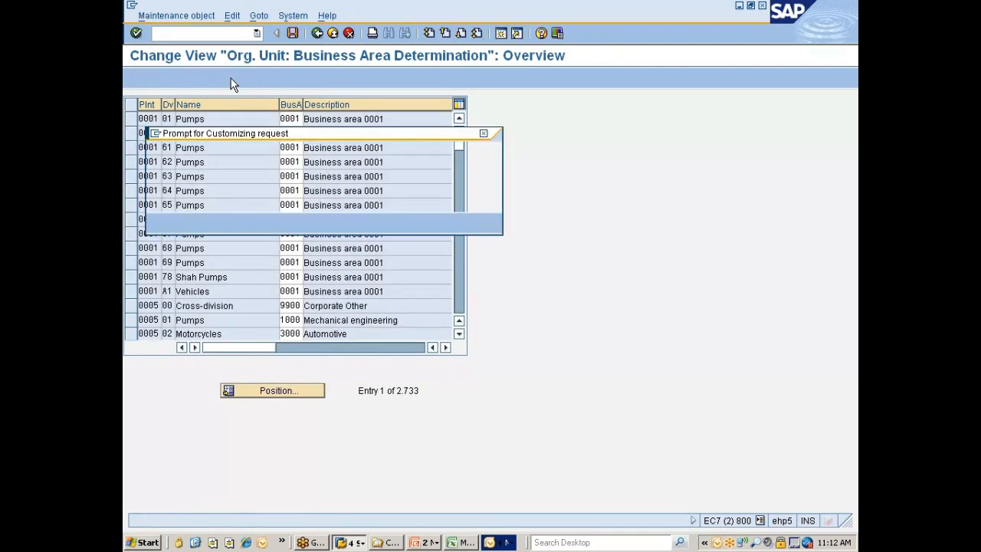
{"action": "left_click", "coordinate": [158, 222]}
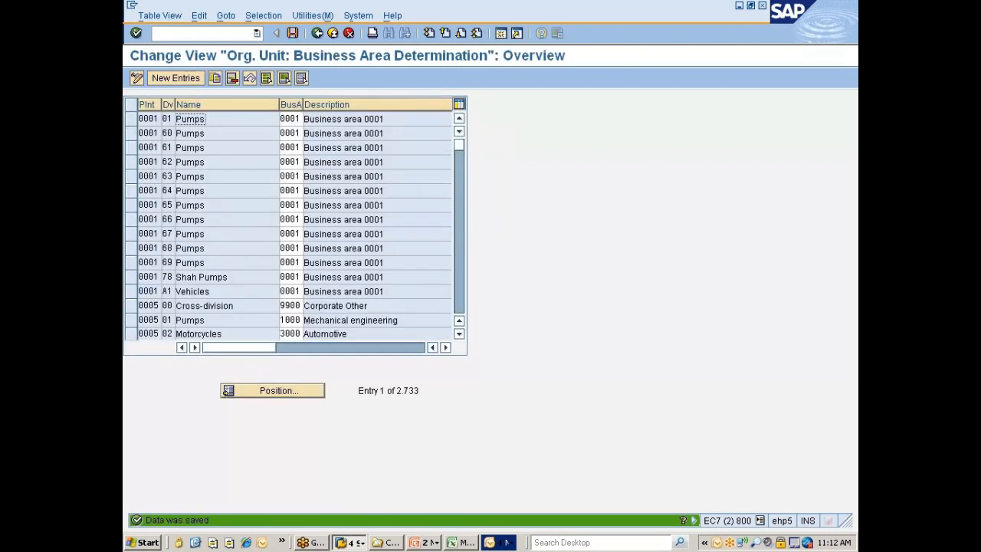
Restrict the business area determination entries by contents to plant 777P
{"action": "left_click", "coordinate": [263, 15]}
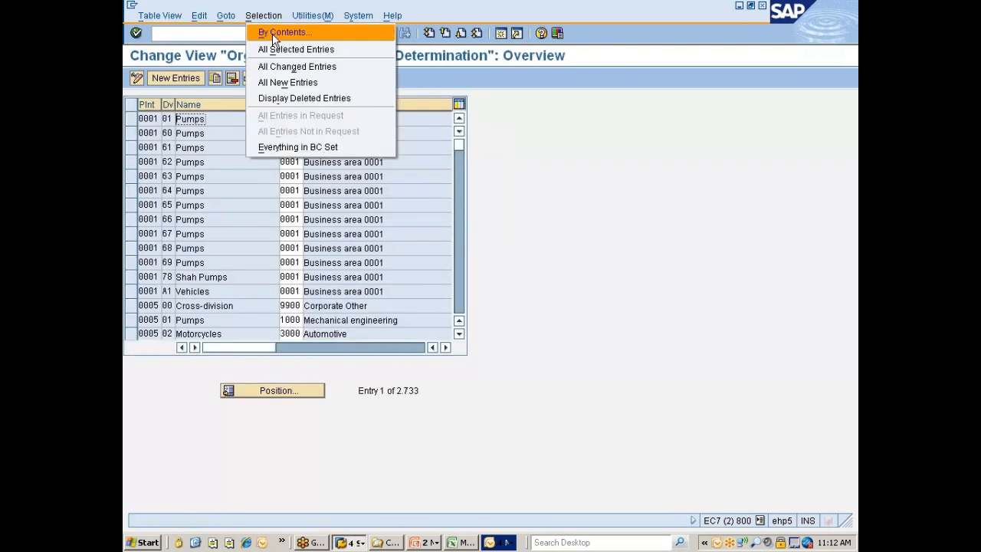
{"action": "left_click", "coordinate": [273, 33]}
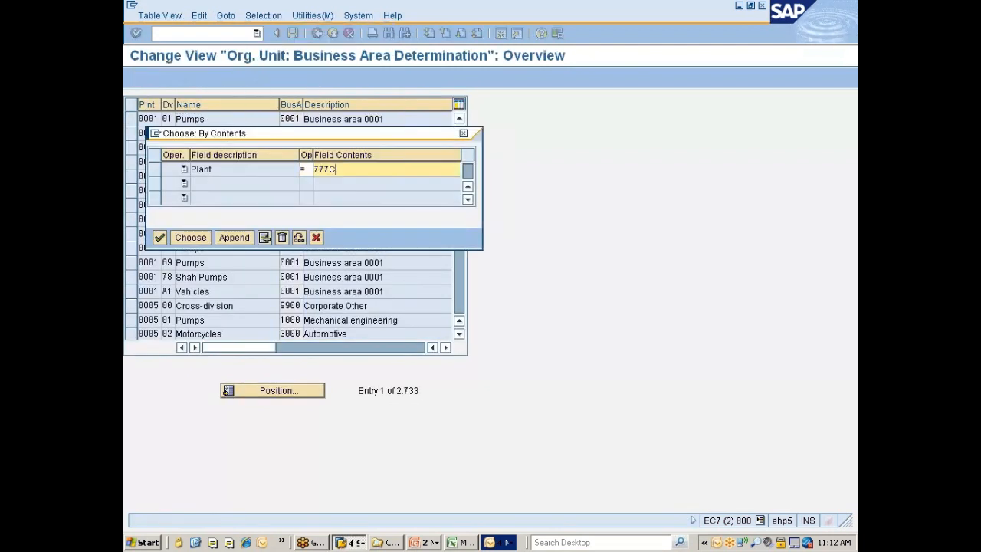
{"action": "key", "text": "BackSpace"}
{"action": "type", "text": "P"}
{"action": "key", "text": "Return"}
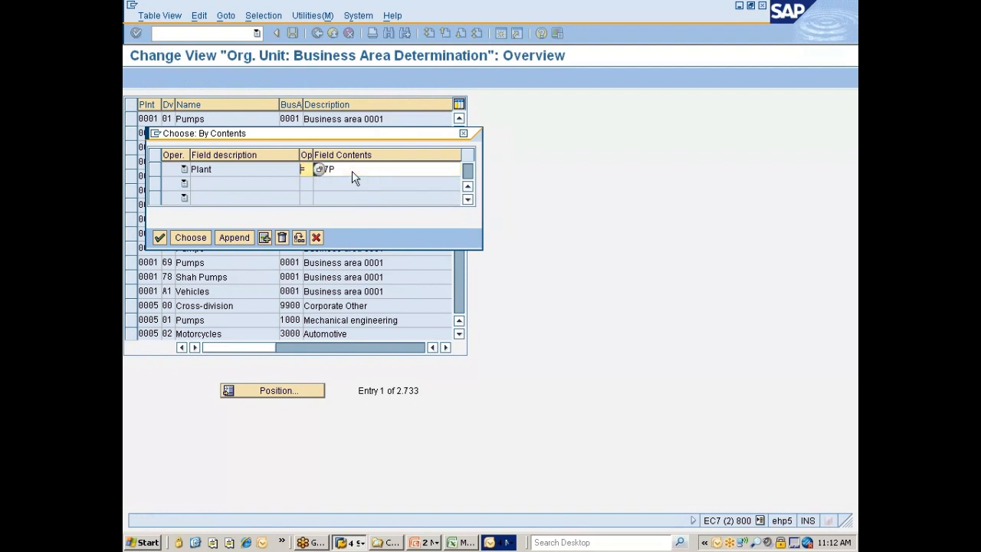
{"action": "left_click", "coordinate": [190, 237]}
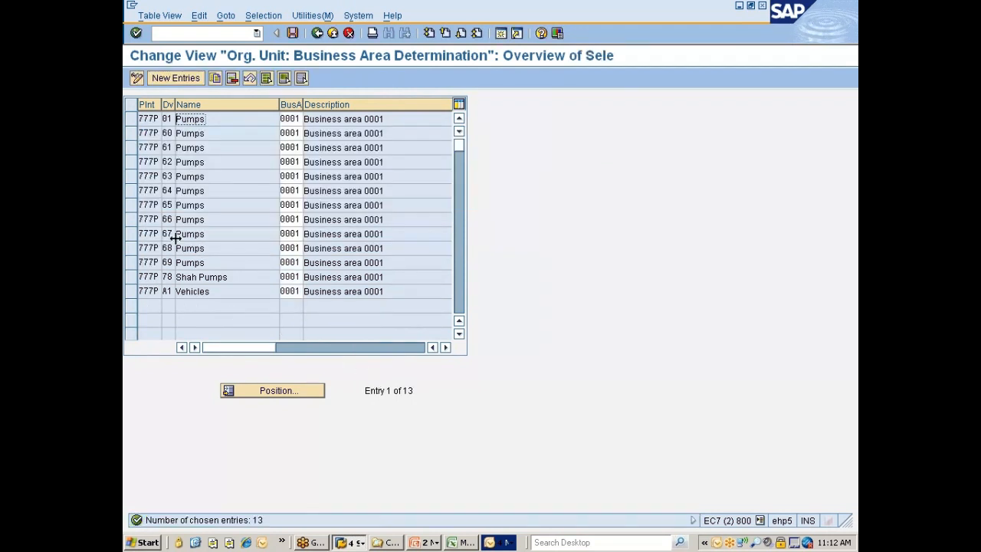
Delete all business area determination entries of plant 777P, save, and reopen the Plant - division allocation
{"action": "left_click", "coordinate": [270, 80]}
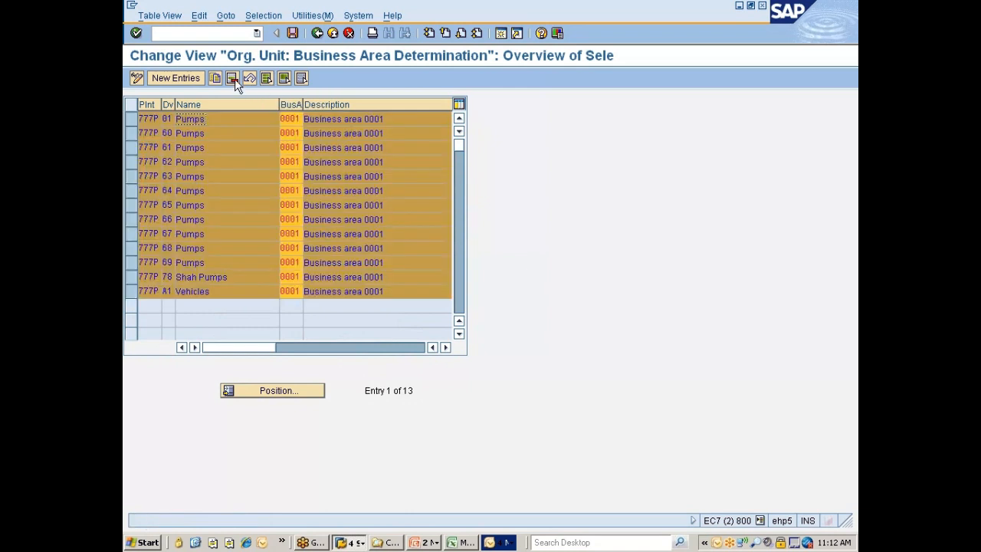
{"action": "left_click", "coordinate": [232, 80]}
{"action": "key", "text": "Return"}
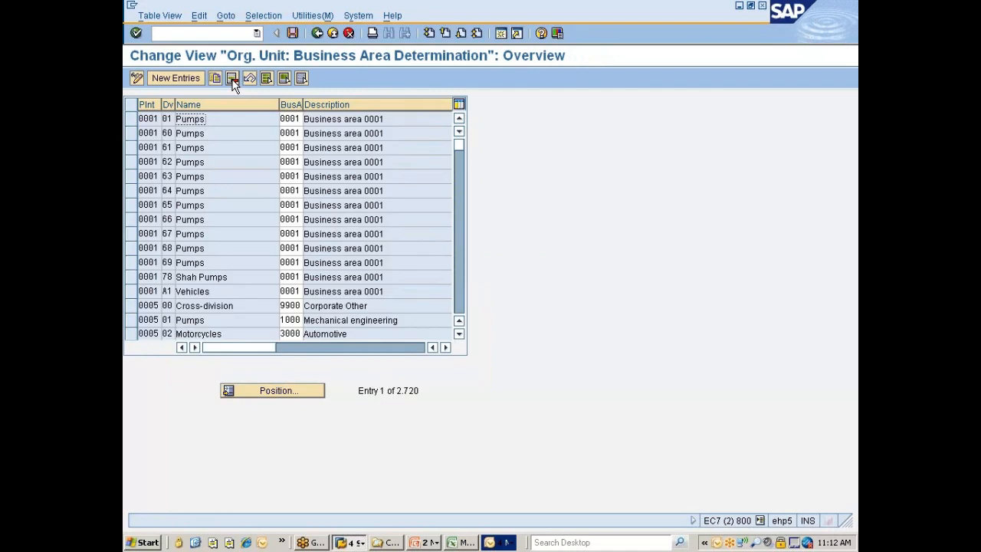
{"action": "key", "text": "ctrl+s"}
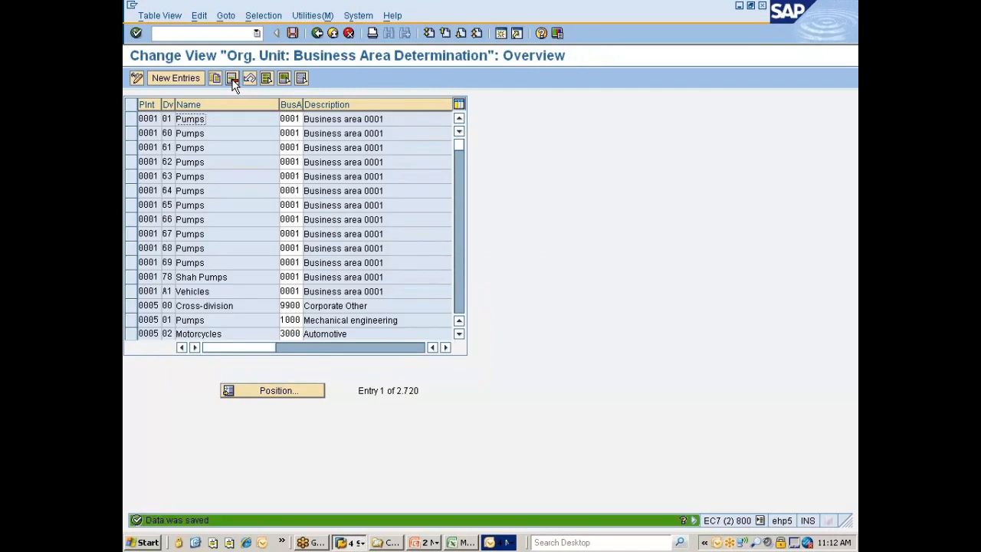
{"action": "left_click", "coordinate": [317, 33]}
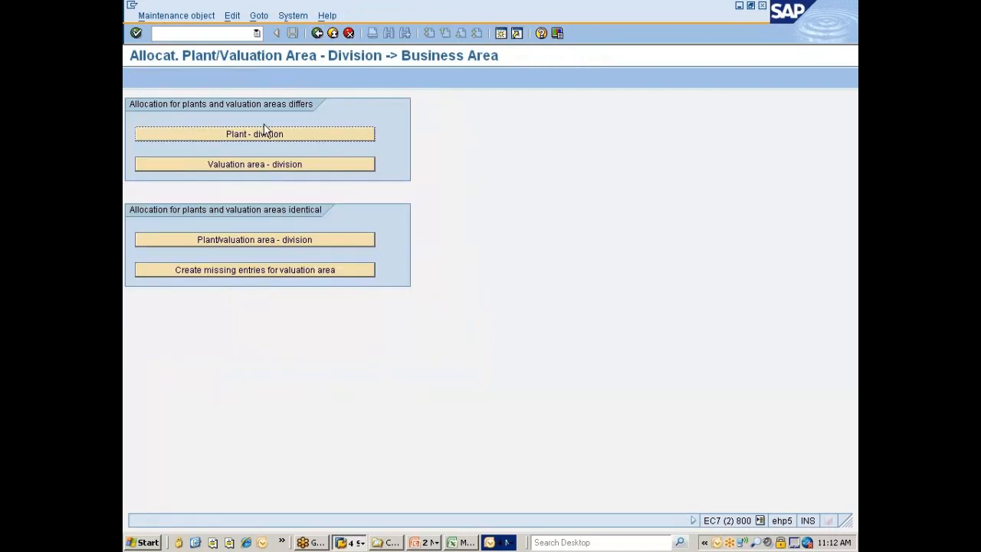
{"action": "left_click", "coordinate": [258, 137]}
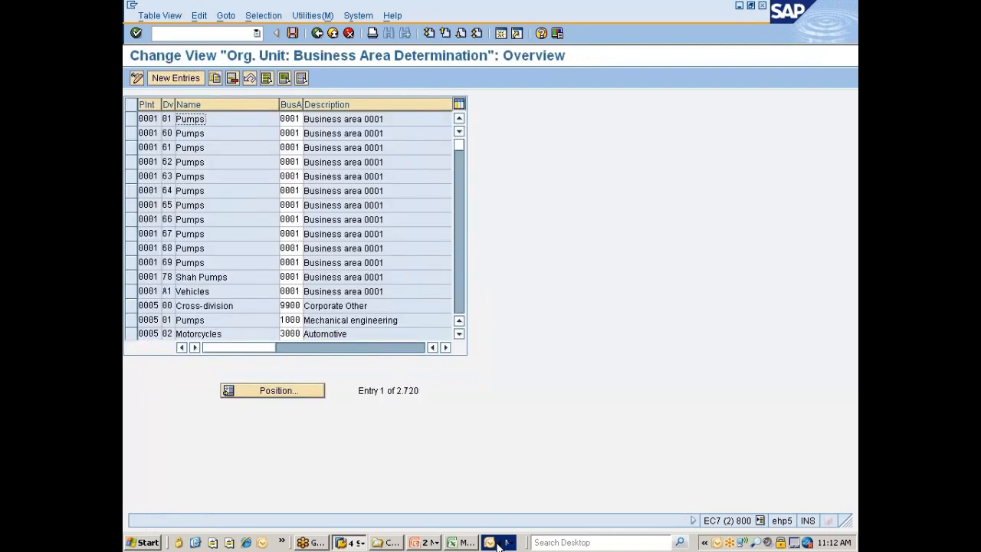
Dismiss the overdue training reminder in Outlook and return to the business area determination list in SAP
{"action": "left_click", "coordinate": [502, 542]}
{"action": "left_click", "coordinate": [524, 482]}
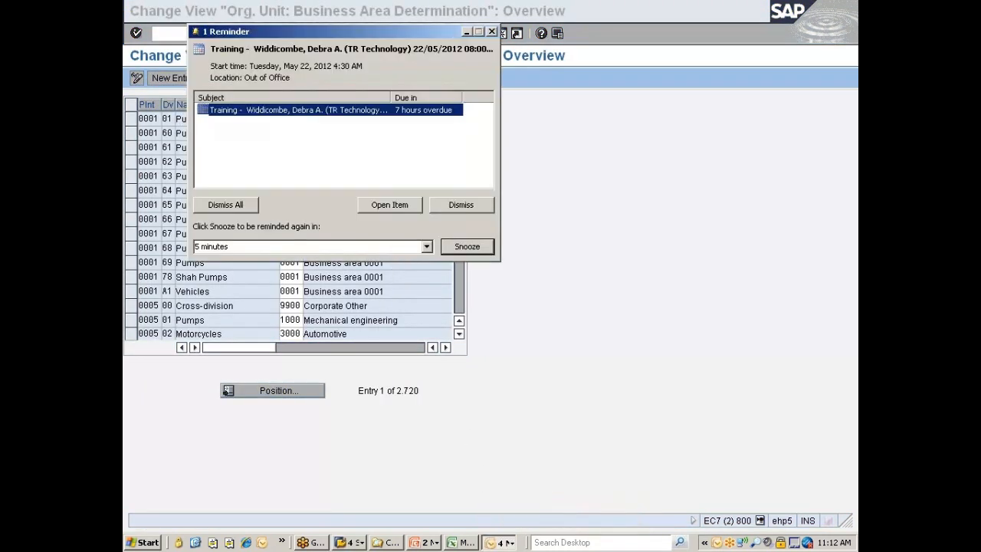
{"action": "left_click", "coordinate": [458, 207]}
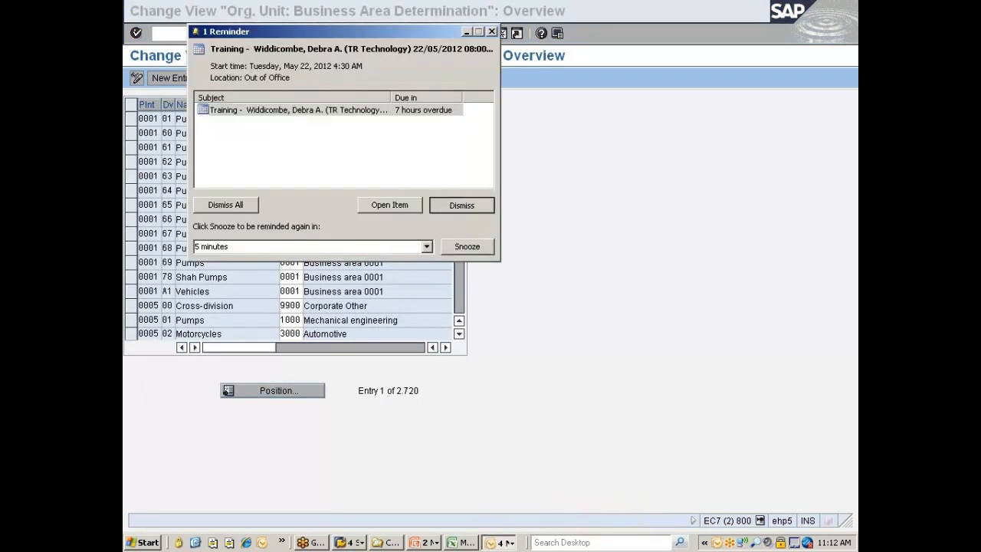
{"action": "left_click", "coordinate": [502, 542]}
{"action": "left_click", "coordinate": [519, 529]}
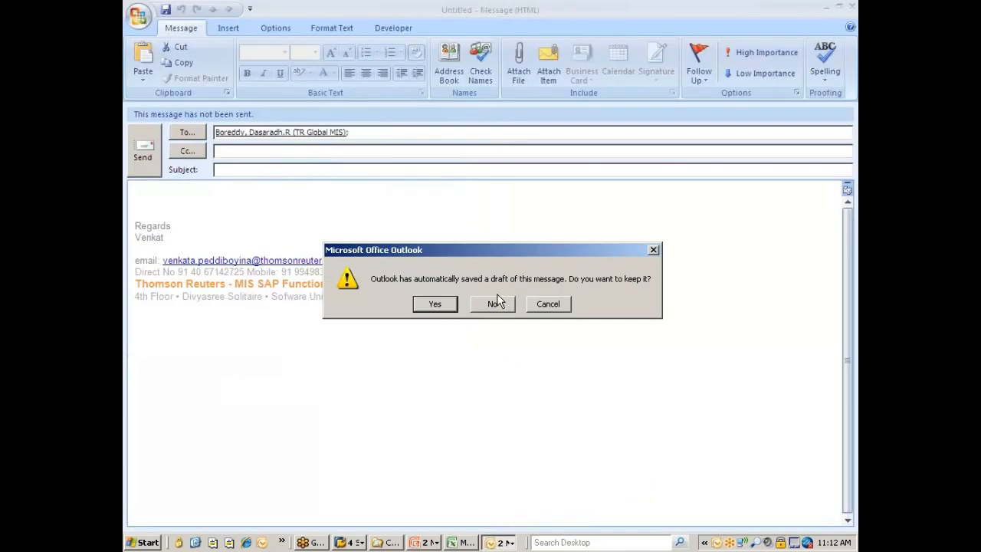
{"action": "left_click", "coordinate": [496, 304]}
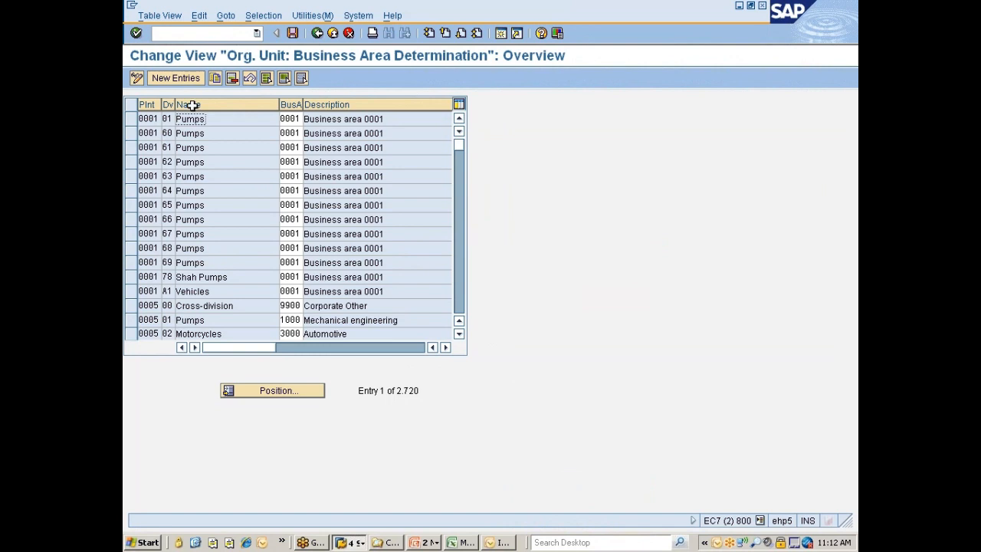
Create a new business area determination entry for plant 777C with division 77 (Division for Nissan)
{"action": "left_click", "coordinate": [174, 79]}
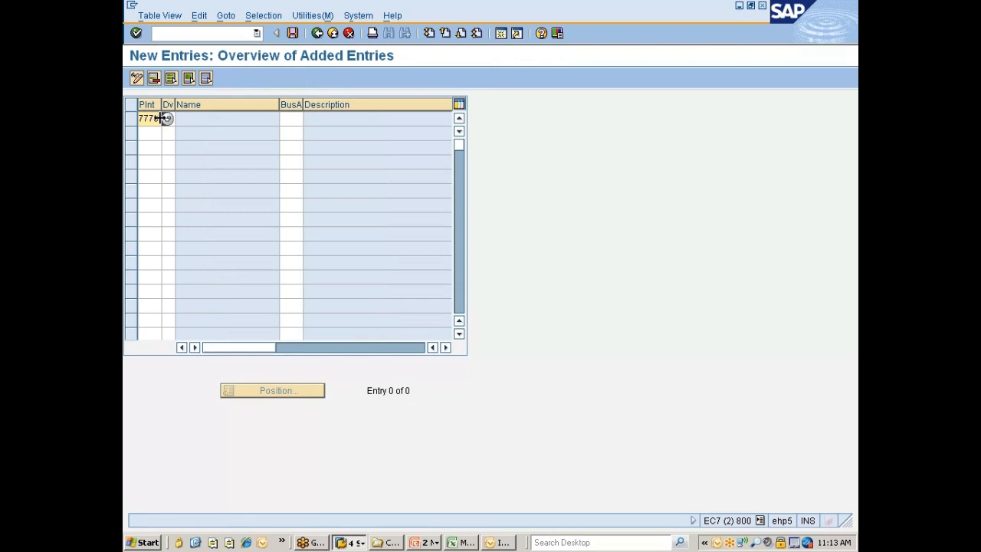
{"action": "left_click", "coordinate": [177, 119]}
{"action": "left_click", "coordinate": [174, 119]}
{"action": "left_click", "coordinate": [181, 119]}
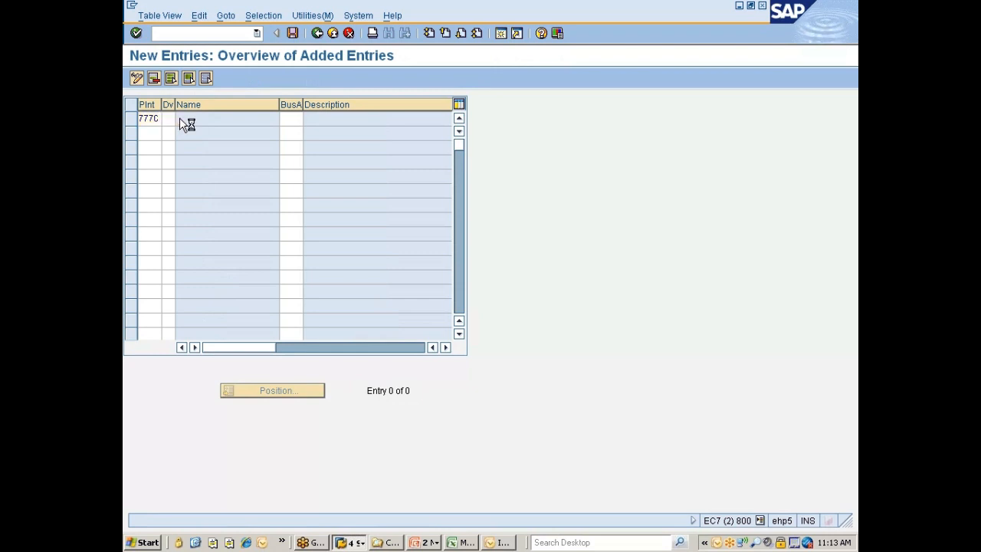
{"action": "scroll", "coordinate": [223, 341], "scroll_direction": "down", "scroll_amount": 10}
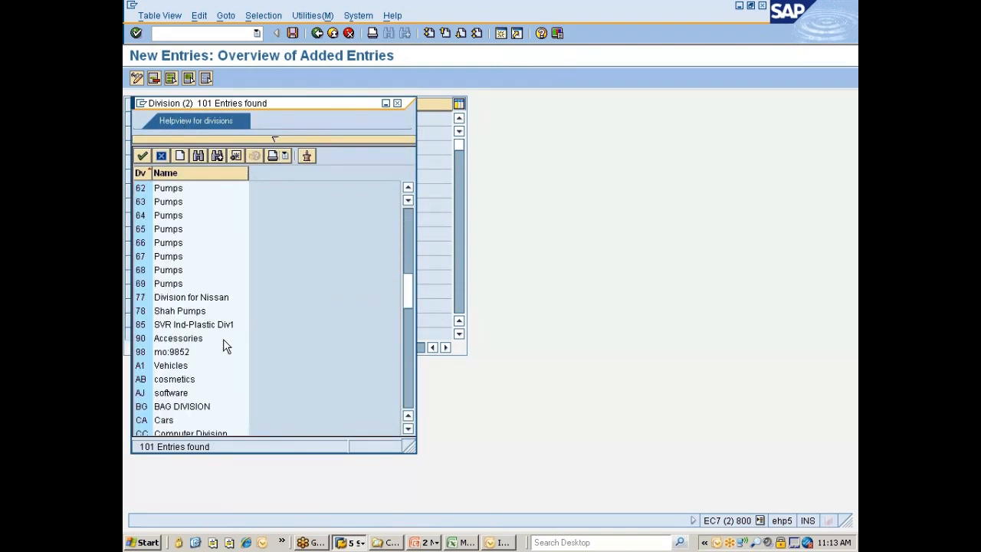
{"action": "left_click", "coordinate": [149, 300]}
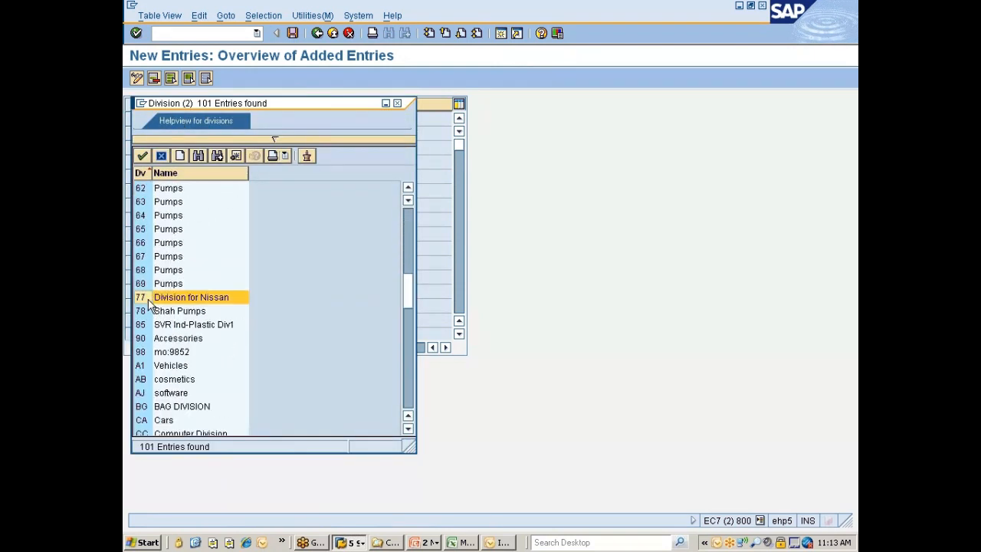
{"action": "double_click", "coordinate": [202, 302]}
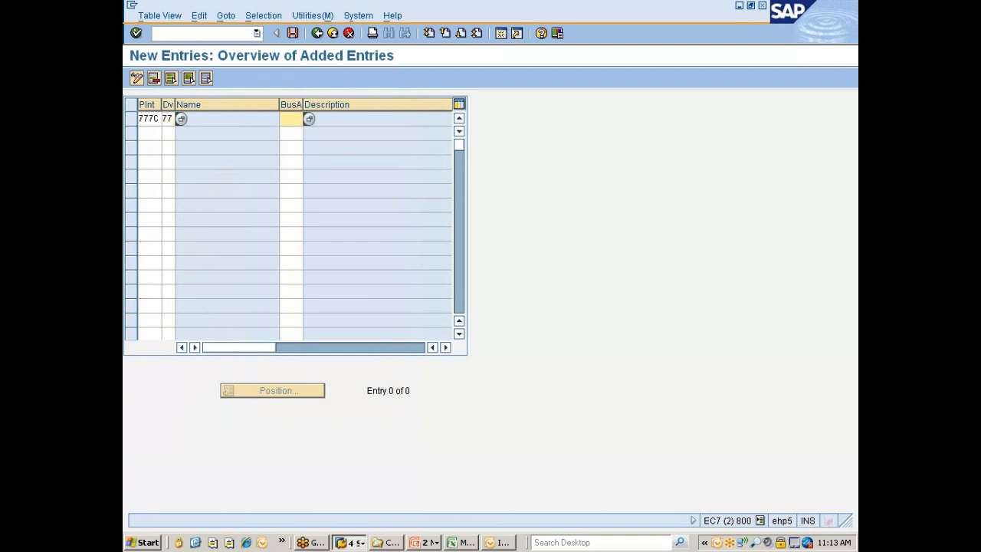
Assign business area 7771 (Small Car Section) to the new entry for plant 777C
{"action": "left_click", "coordinate": [308, 119]}
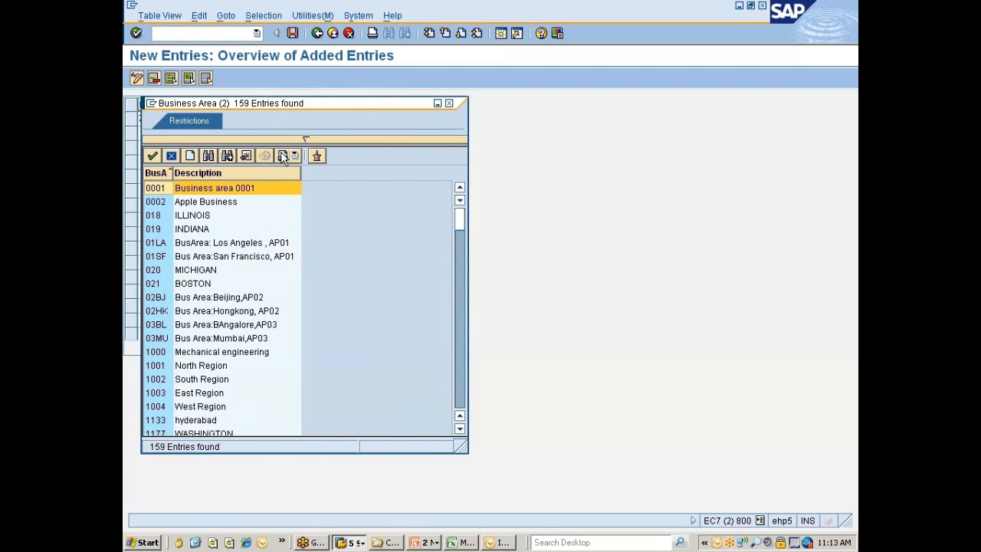
{"action": "scroll", "coordinate": [238, 291], "scroll_direction": "down", "scroll_amount": 5}
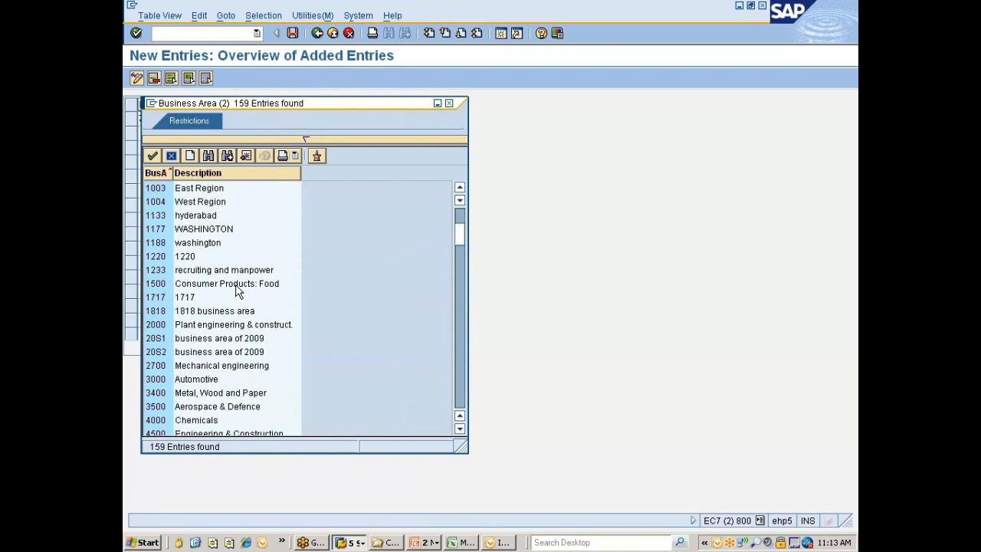
{"action": "scroll", "coordinate": [238, 291], "scroll_direction": "down", "scroll_amount": 6}
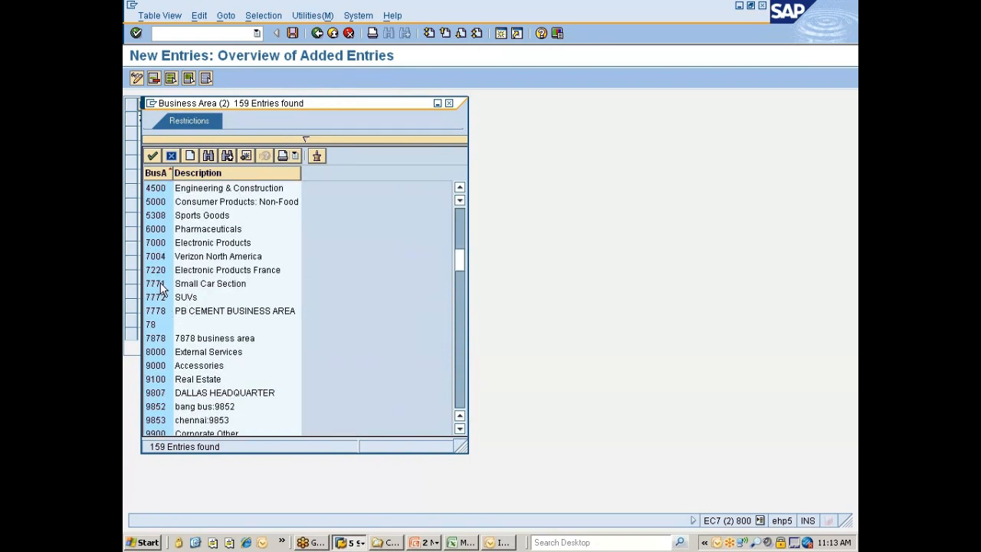
{"action": "left_click", "coordinate": [161, 285]}
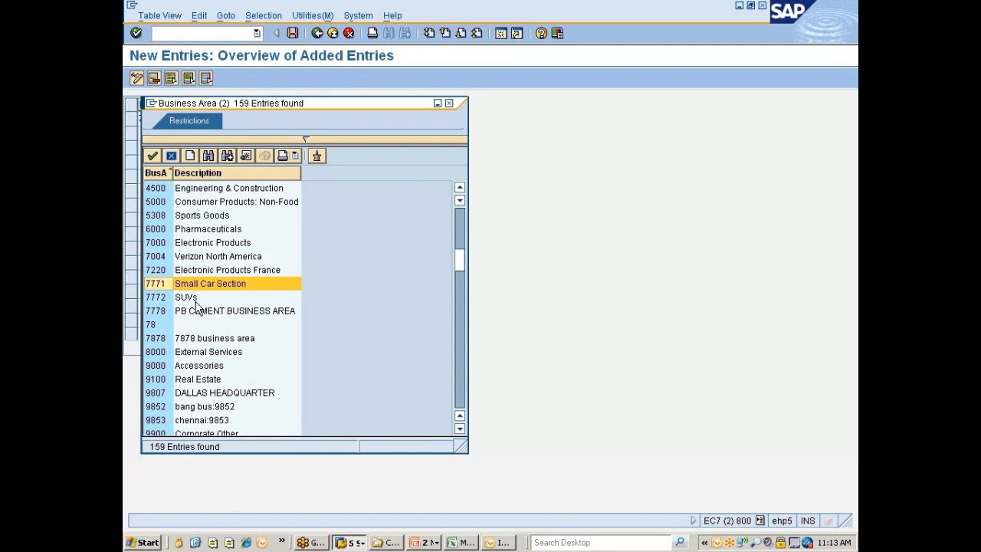
{"action": "double_click", "coordinate": [157, 285]}
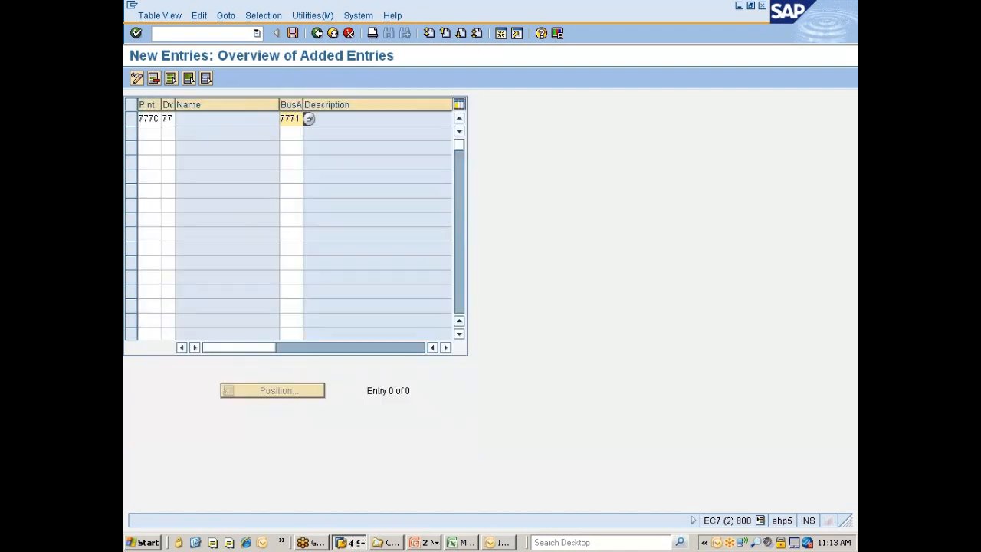
Add an entry for plant 777P with division 77 and business area 7772, and save the new entries in the Nissan changes request
{"action": "left_click", "coordinate": [150, 134]}
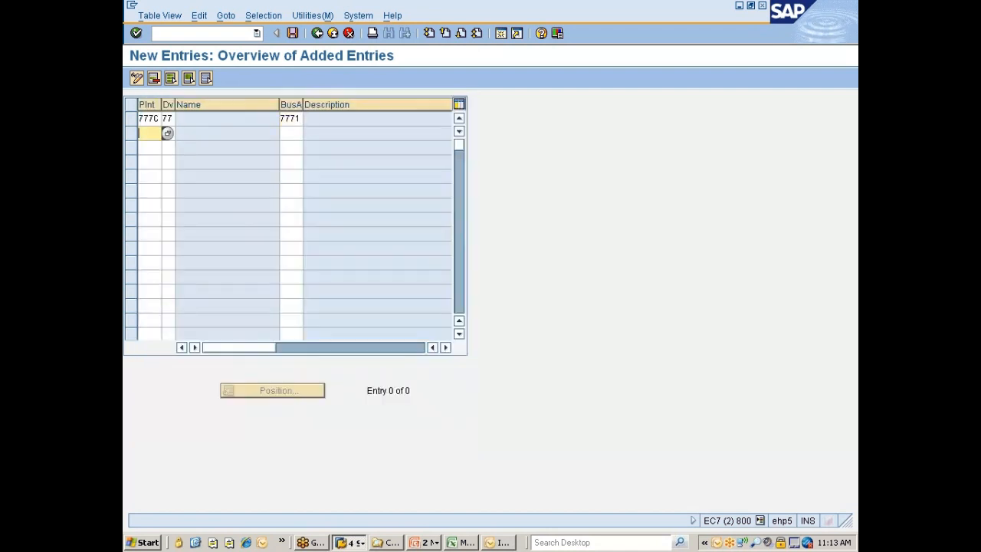
{"action": "type", "text": "777p"}
{"action": "key", "text": "Tab"}
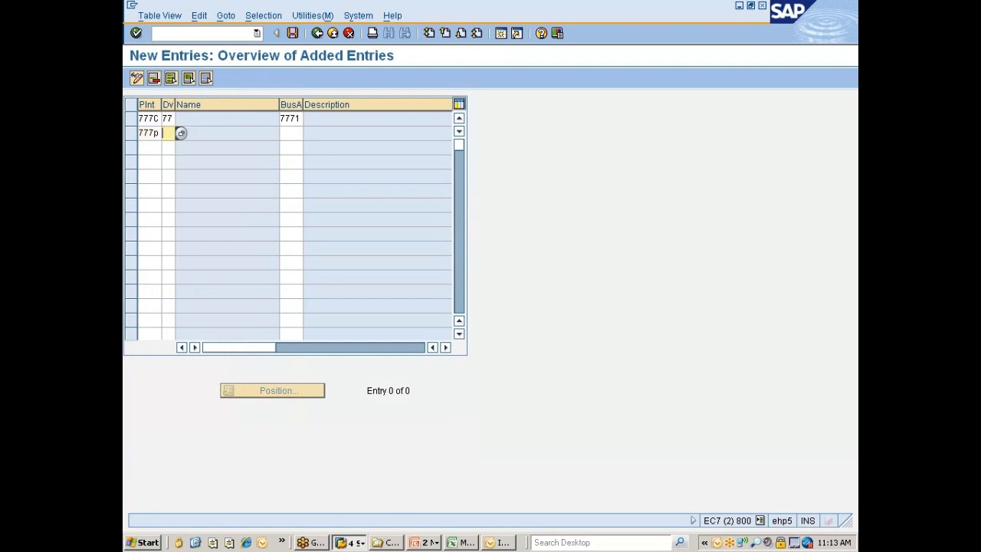
{"action": "type", "text": "77"}
{"action": "left_click", "coordinate": [288, 133]}
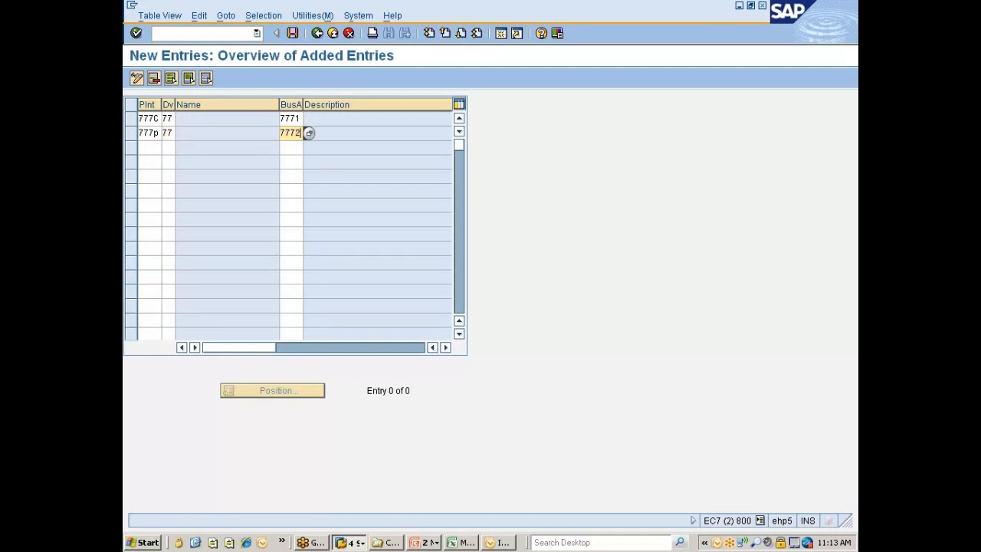
{"action": "type", "text": "7772"}
{"action": "key", "text": "Return"}
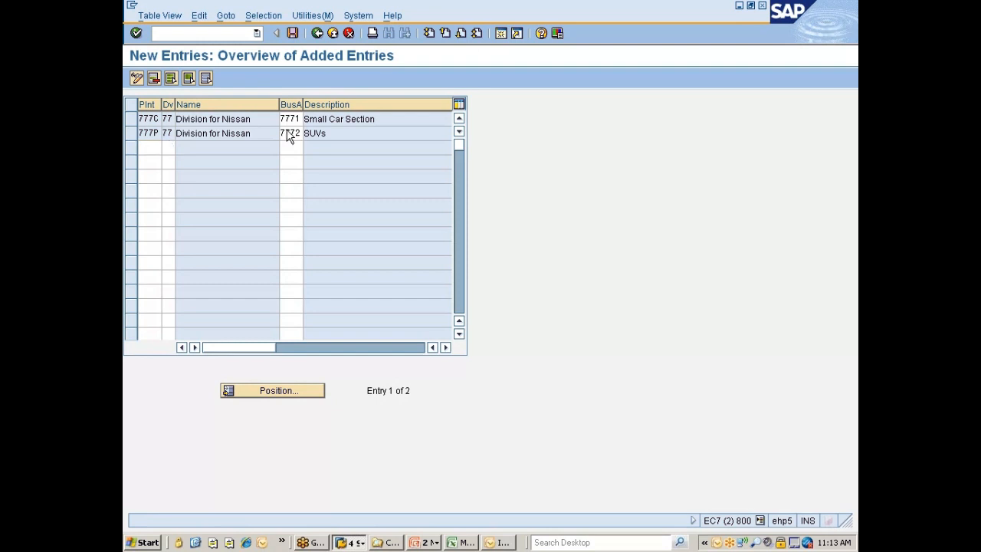
{"action": "key", "text": "ctrl+s"}
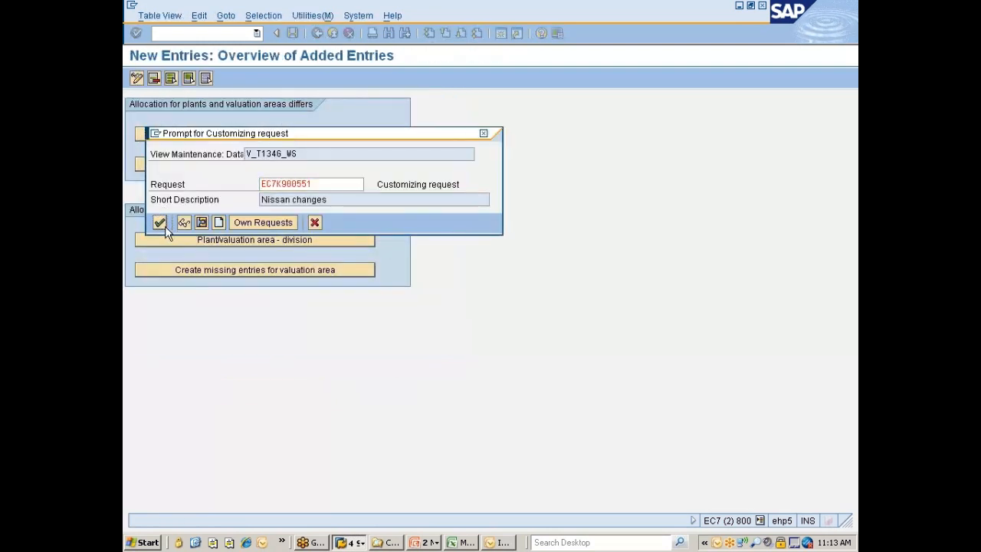
{"action": "left_click", "coordinate": [165, 226]}
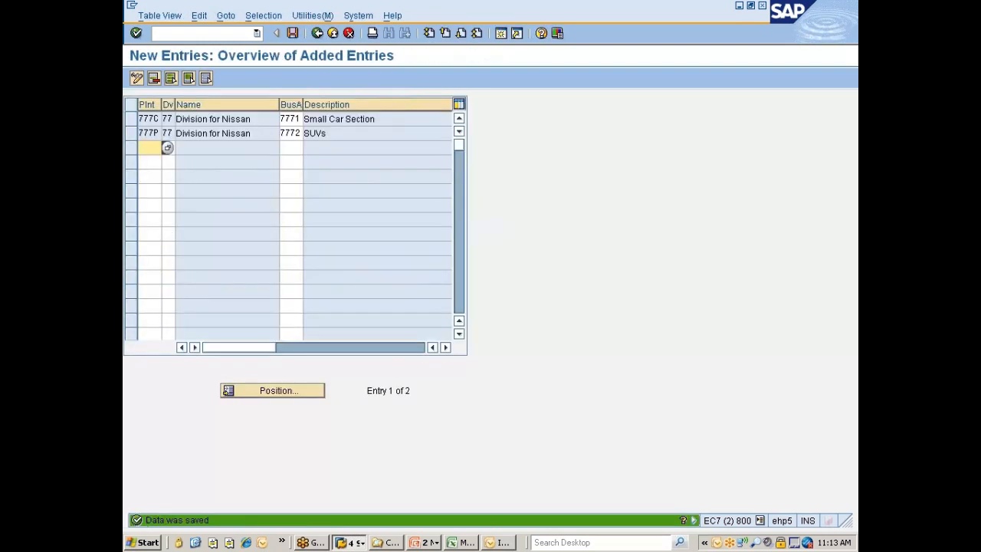
Leave the plant entries and open the Valuation area - division allocation
{"action": "left_click", "coordinate": [318, 35]}
{"action": "left_click", "coordinate": [318, 34]}
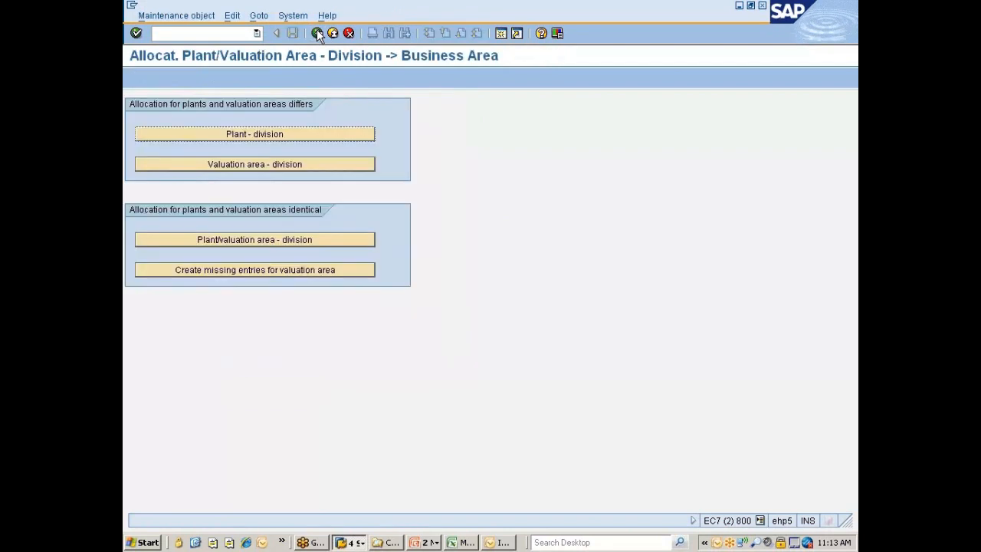
{"action": "left_click", "coordinate": [329, 164]}
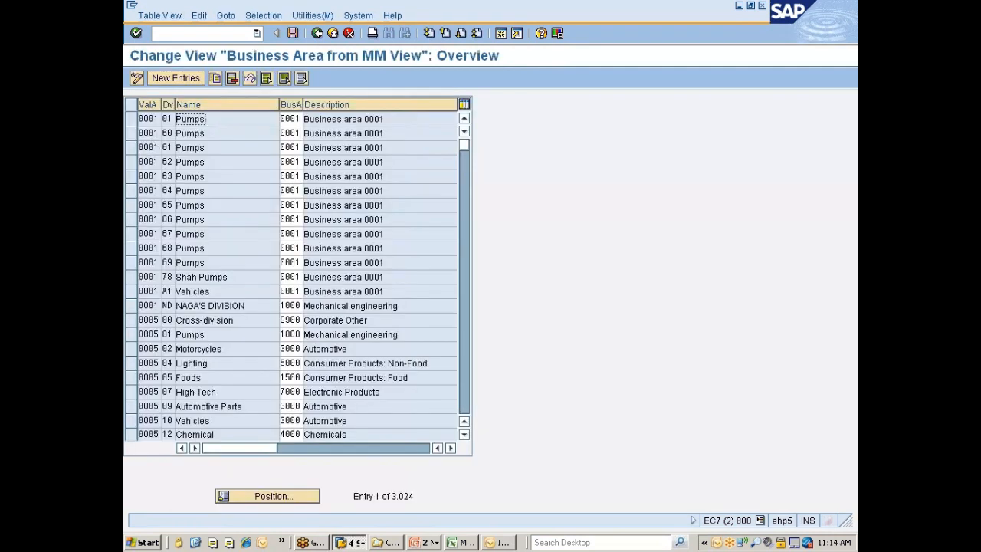
Filter the business area allocation entries by contents so that only valuation area 777C is selected
{"action": "left_click", "coordinate": [269, 17]}
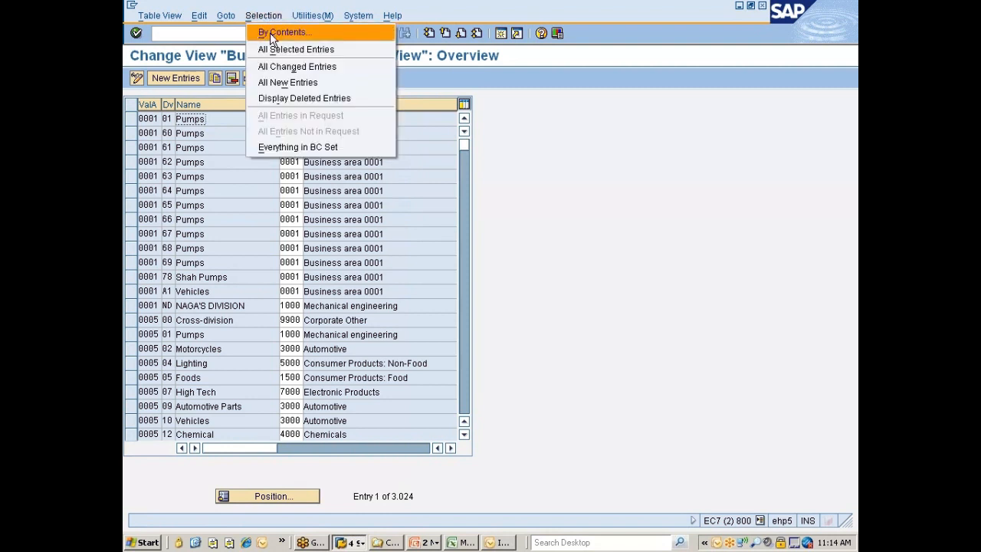
{"action": "left_click", "coordinate": [269, 33]}
{"action": "left_click", "coordinate": [158, 170]}
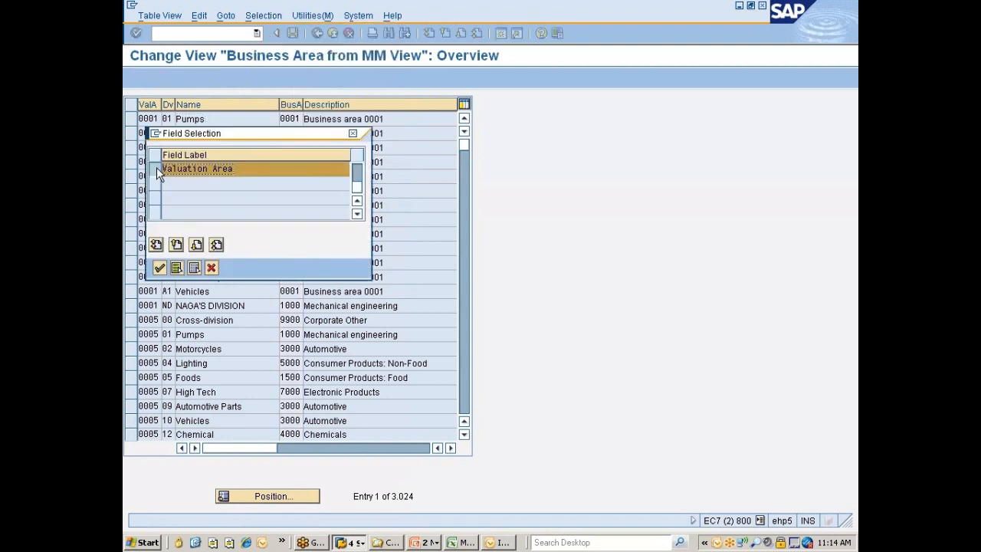
{"action": "left_click", "coordinate": [159, 268]}
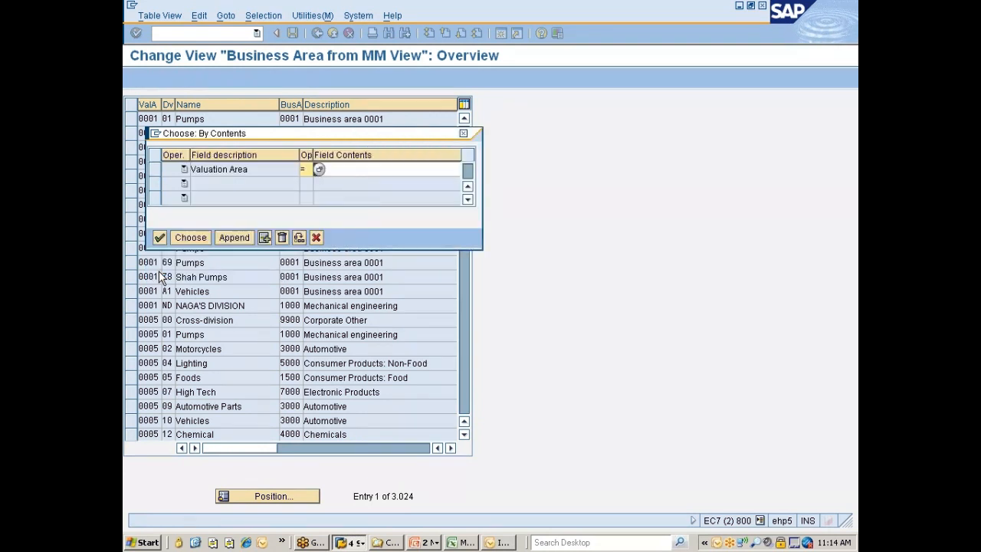
{"action": "left_click", "coordinate": [342, 169]}
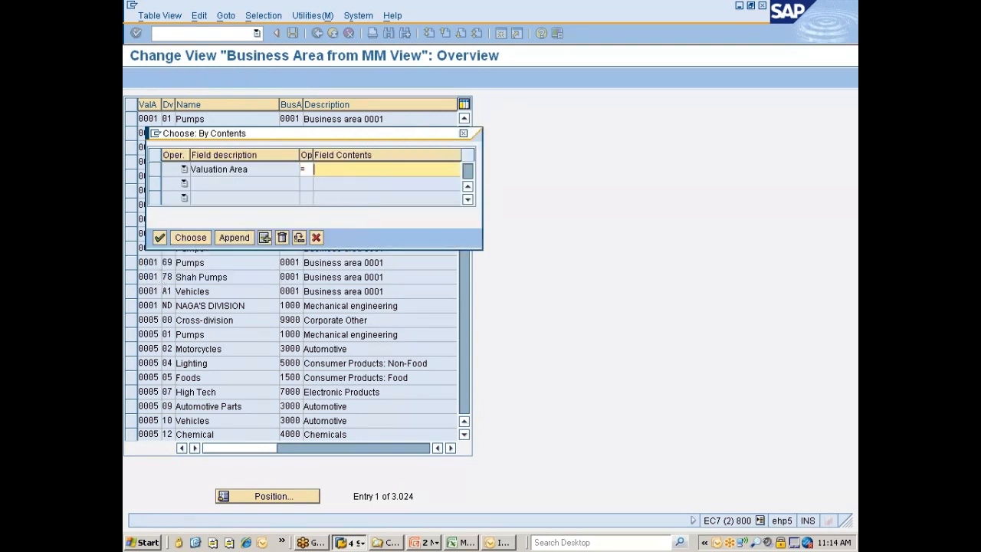
{"action": "type", "text": "777"}
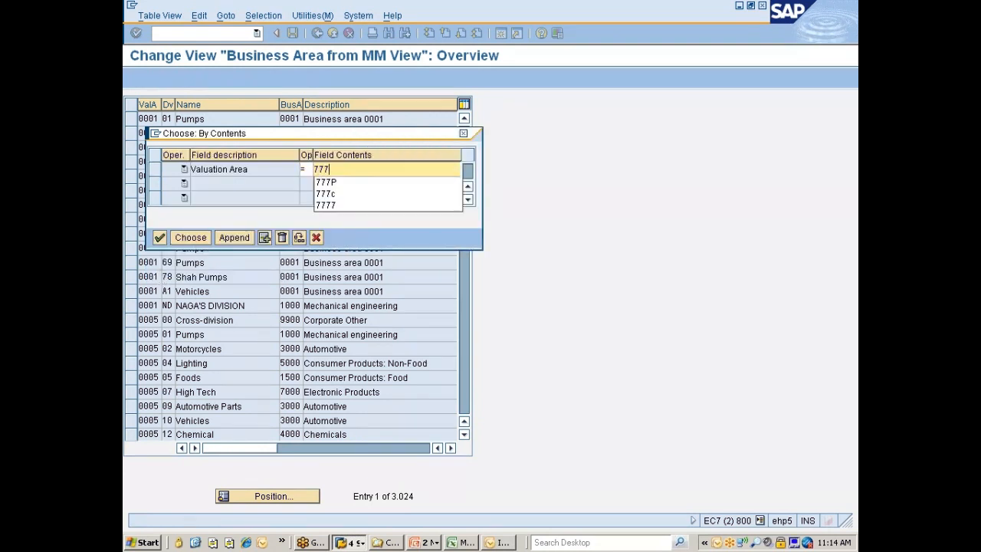
{"action": "key", "text": "Down"}
{"action": "key", "text": "Down"}
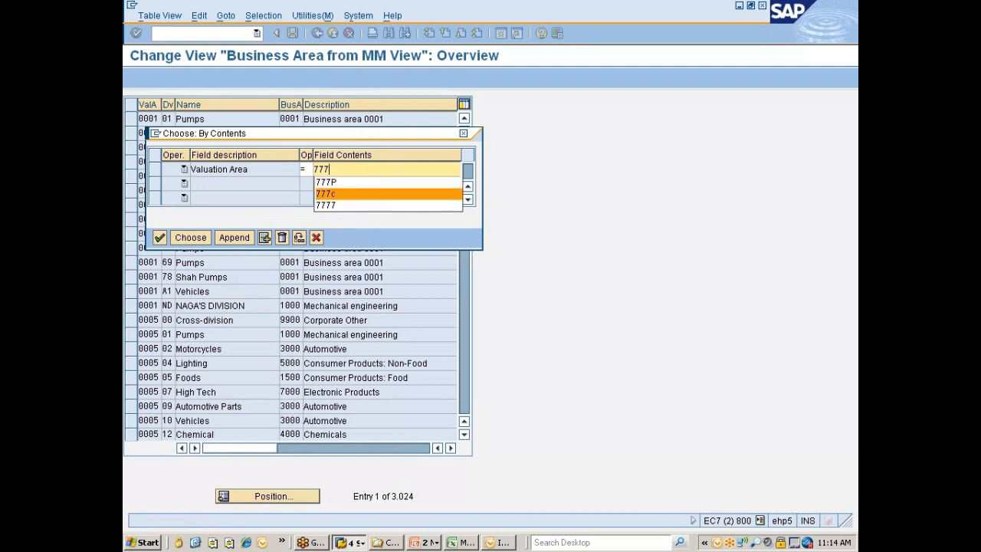
{"action": "key", "text": "Return"}
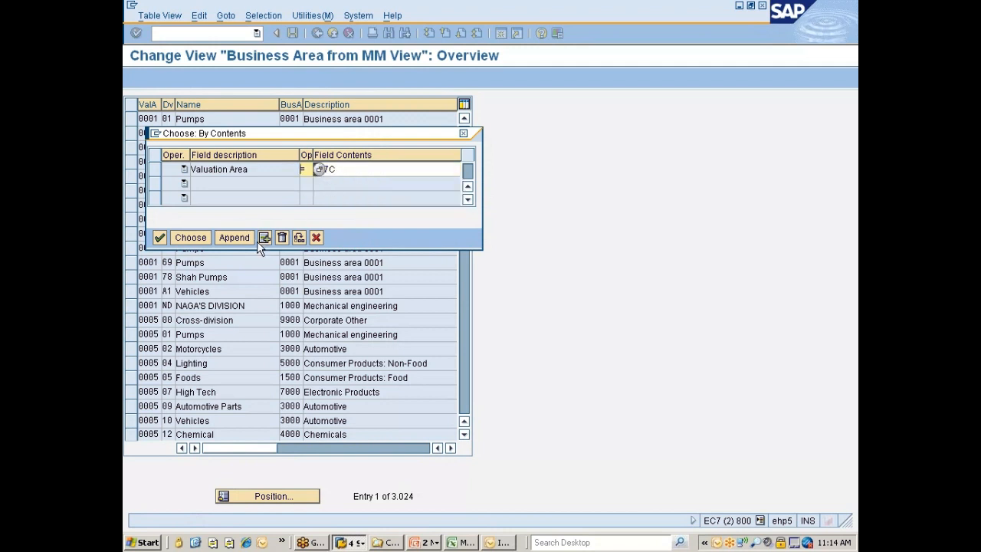
{"action": "left_click", "coordinate": [190, 237]}
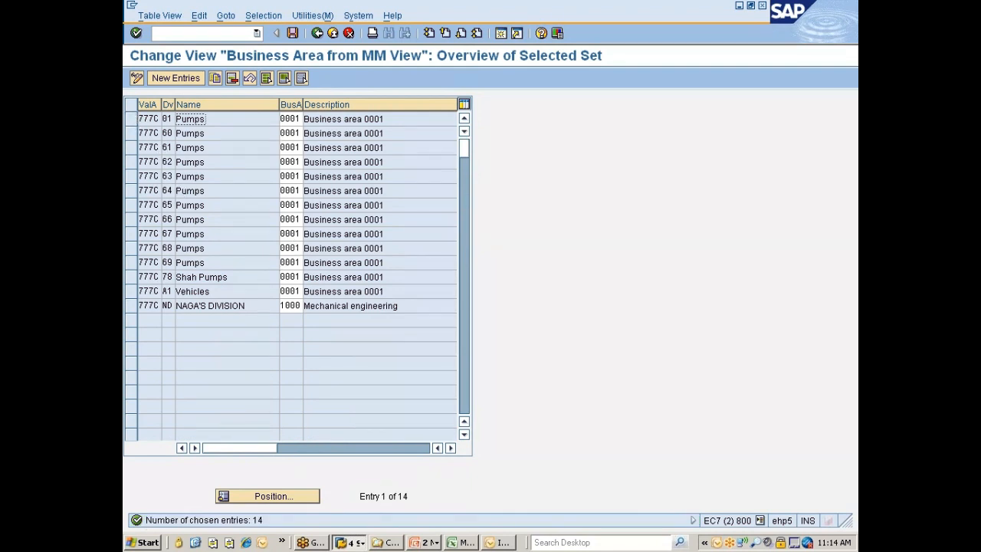
Delete all the selected default entries for valuation area 777C and save the deletion
{"action": "left_click", "coordinate": [266, 78]}
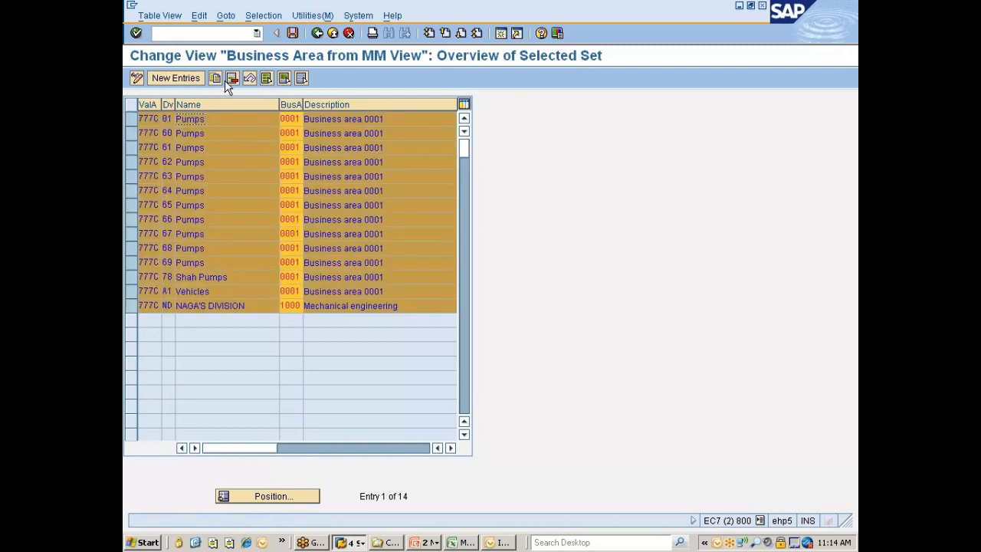
{"action": "left_click", "coordinate": [230, 80]}
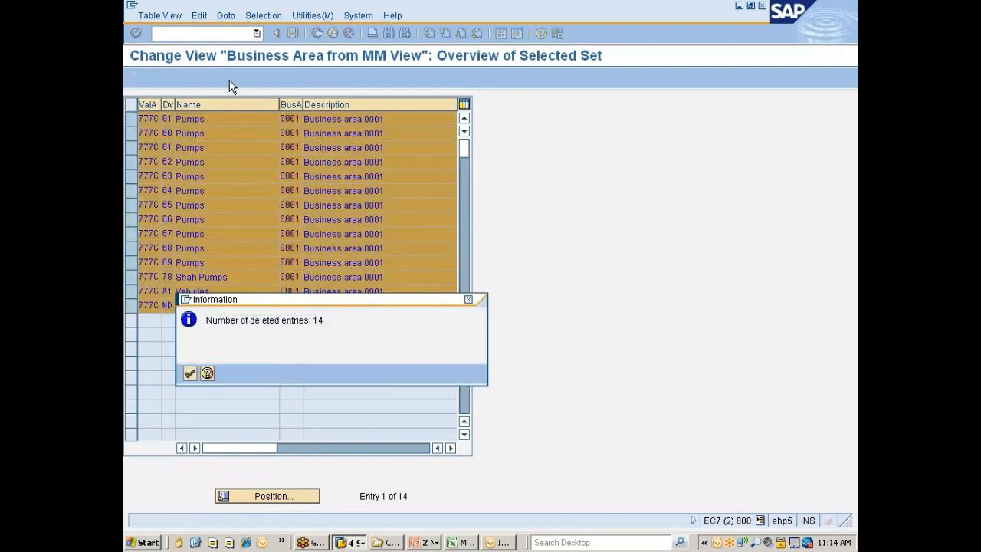
{"action": "key", "text": "Return"}
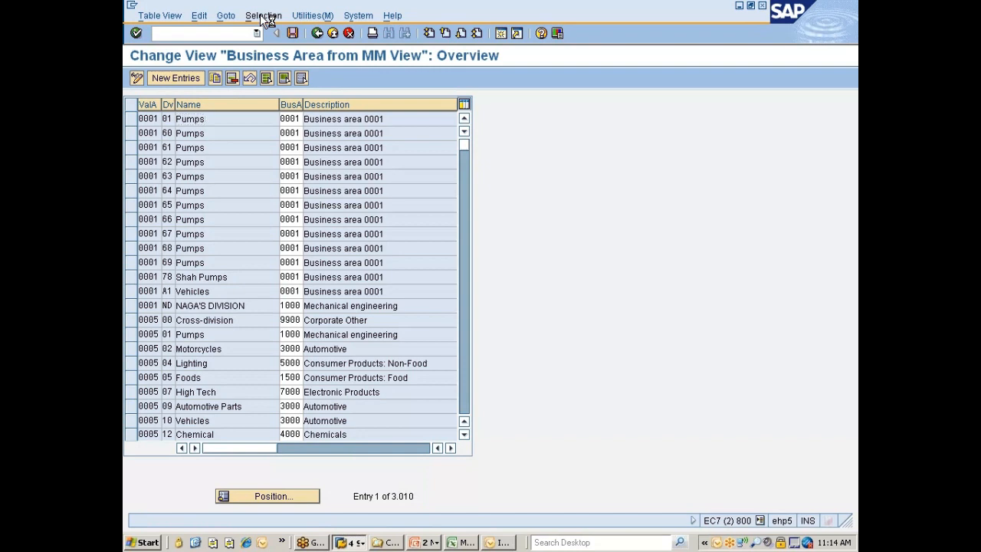
{"action": "left_click", "coordinate": [159, 221]}
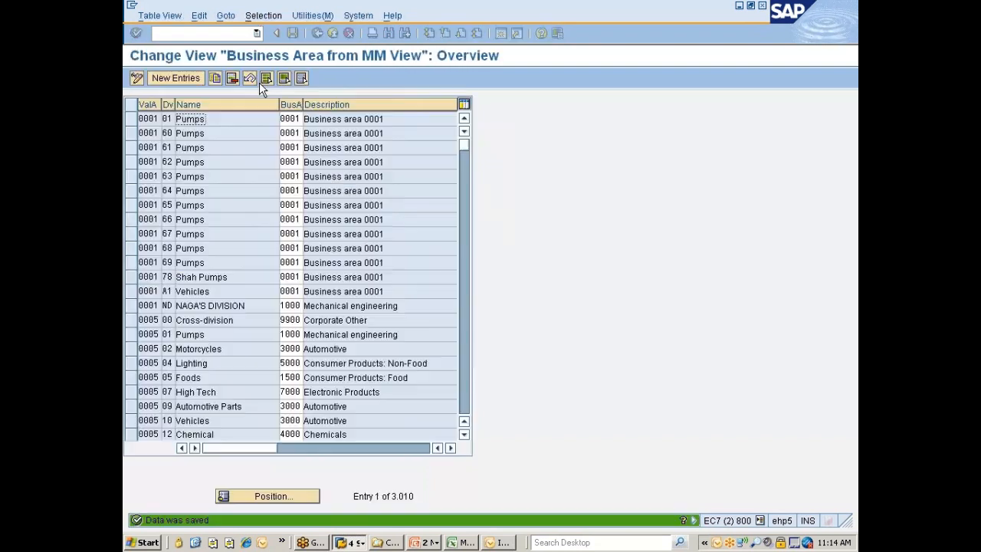
Filter the allocation entries by contents for valuation area 777P
{"action": "left_click", "coordinate": [274, 16]}
{"action": "left_click", "coordinate": [273, 32]}
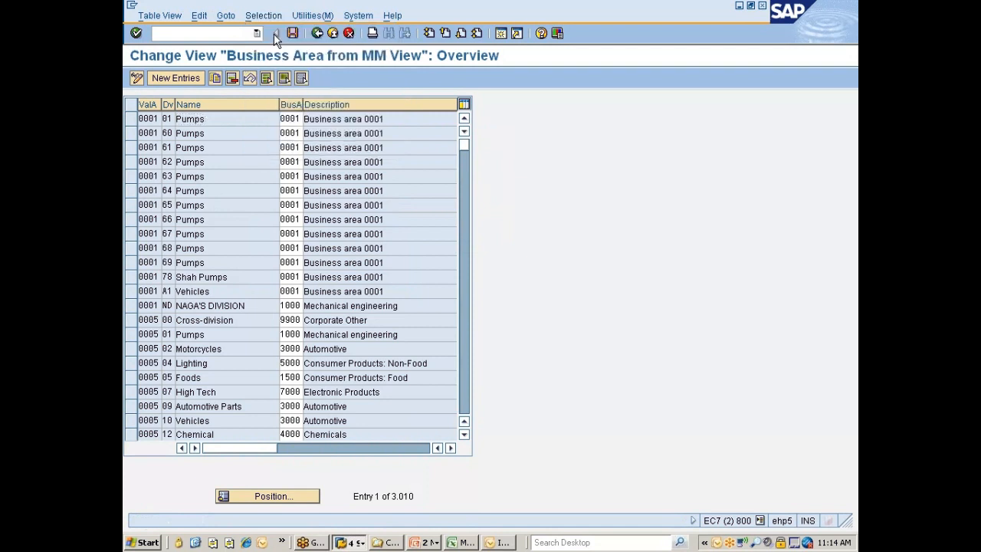
{"action": "left_click", "coordinate": [340, 169]}
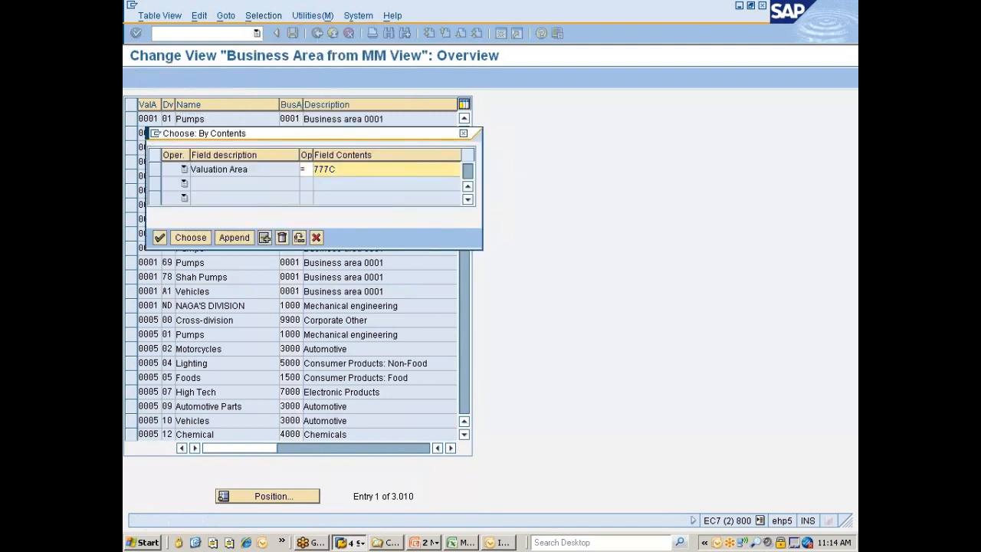
{"action": "key", "text": "BackSpace"}
{"action": "type", "text": "P"}
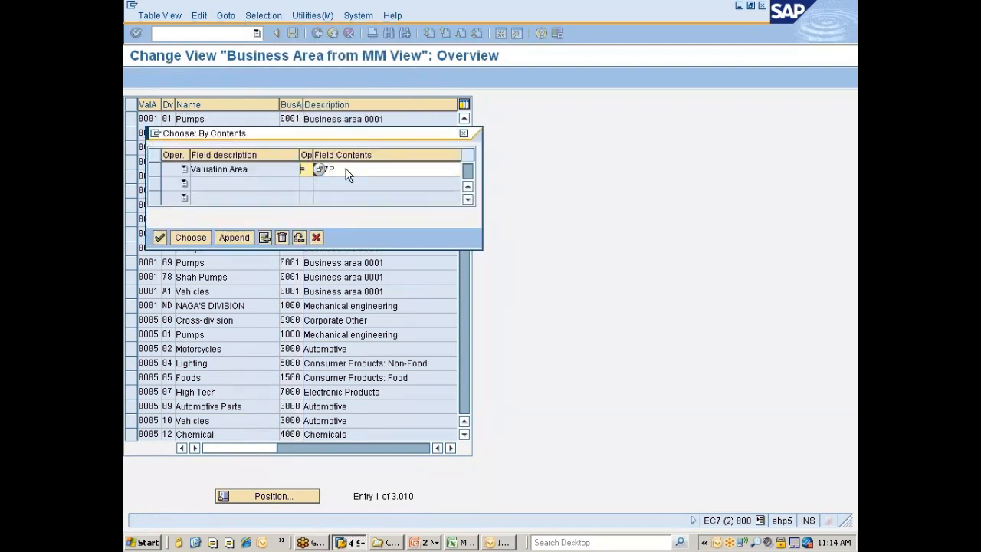
{"action": "left_click", "coordinate": [192, 237]}
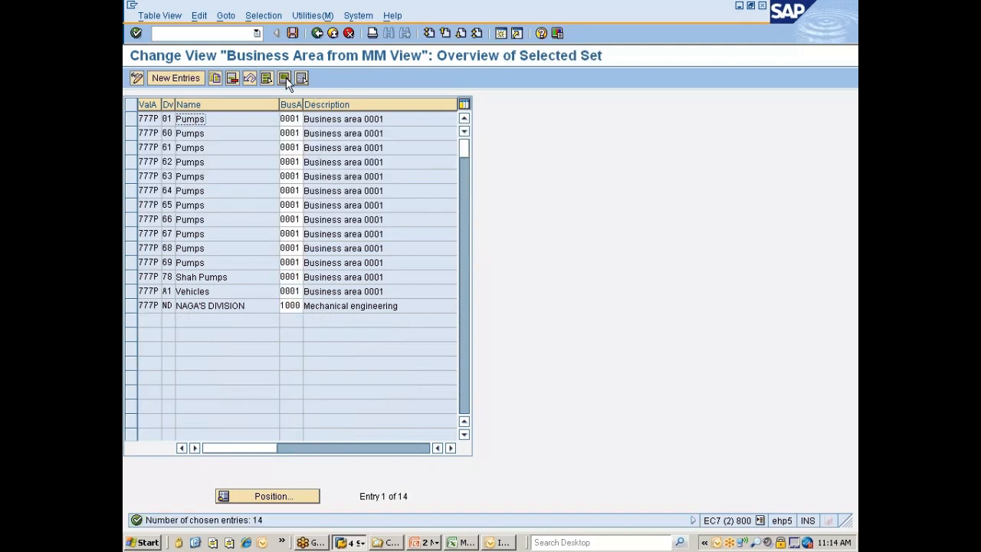
Delete all the selected default entries for valuation area 777P and save the deletion
{"action": "left_click", "coordinate": [266, 79]}
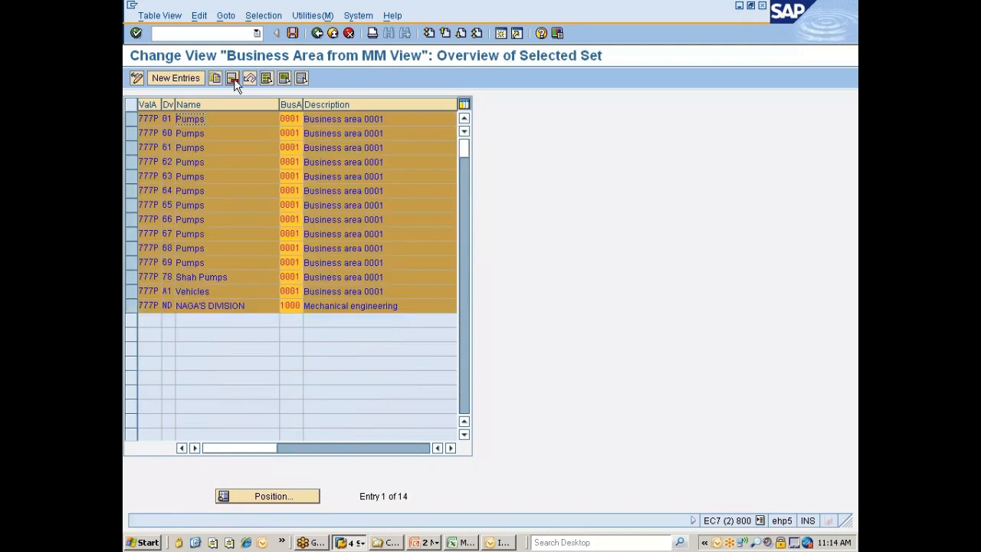
{"action": "left_click", "coordinate": [233, 79]}
{"action": "key", "text": "Return"}
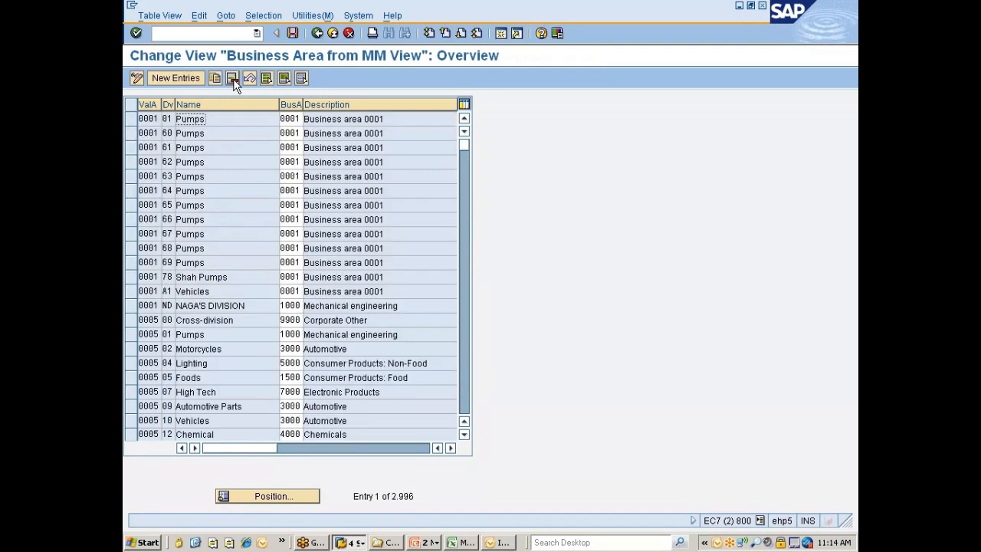
{"action": "key", "text": "ctrl+s"}
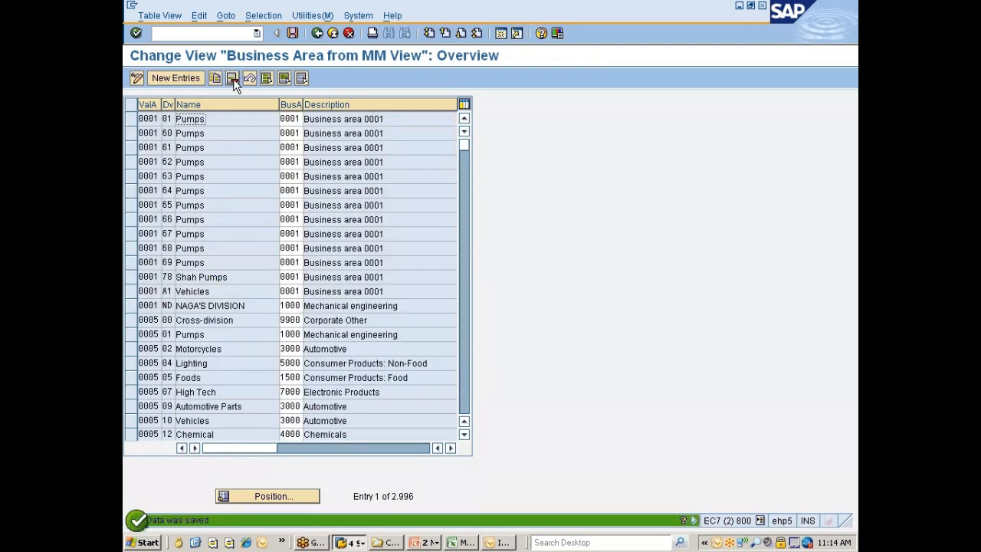
Reopen the Valuation area - division allocation and start a new entry for valuation area 777C, picked from the list of possible values
{"action": "left_click", "coordinate": [316, 33]}
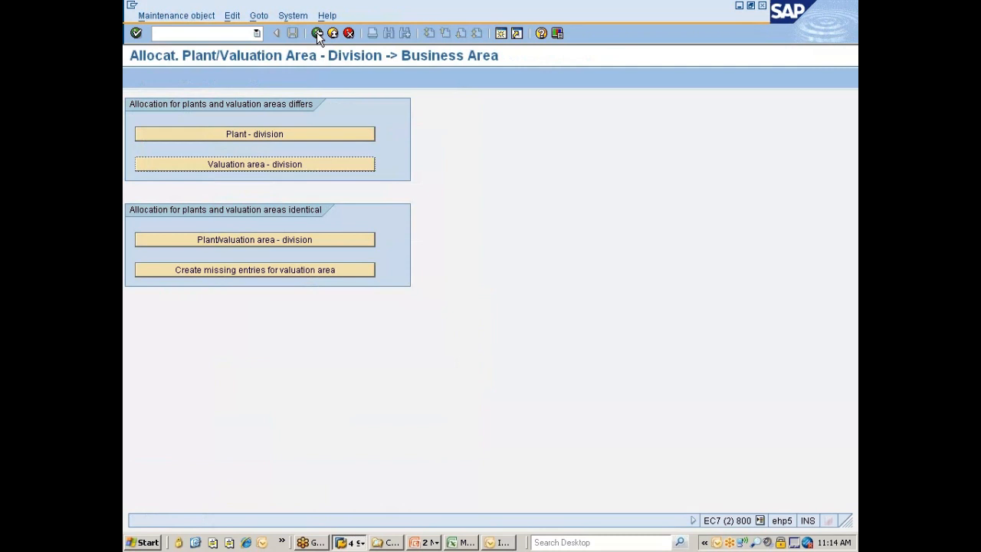
{"action": "left_click", "coordinate": [250, 166]}
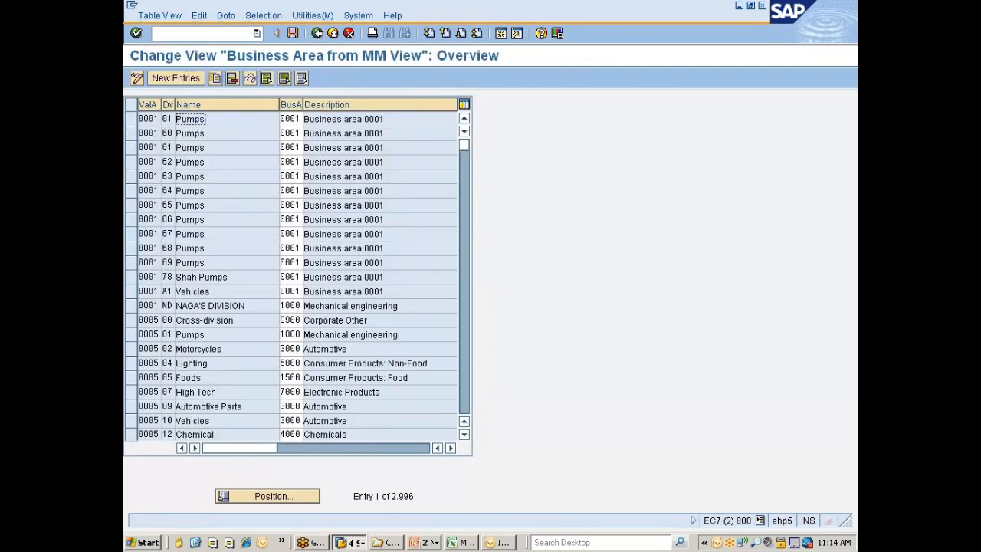
{"action": "left_click", "coordinate": [168, 79]}
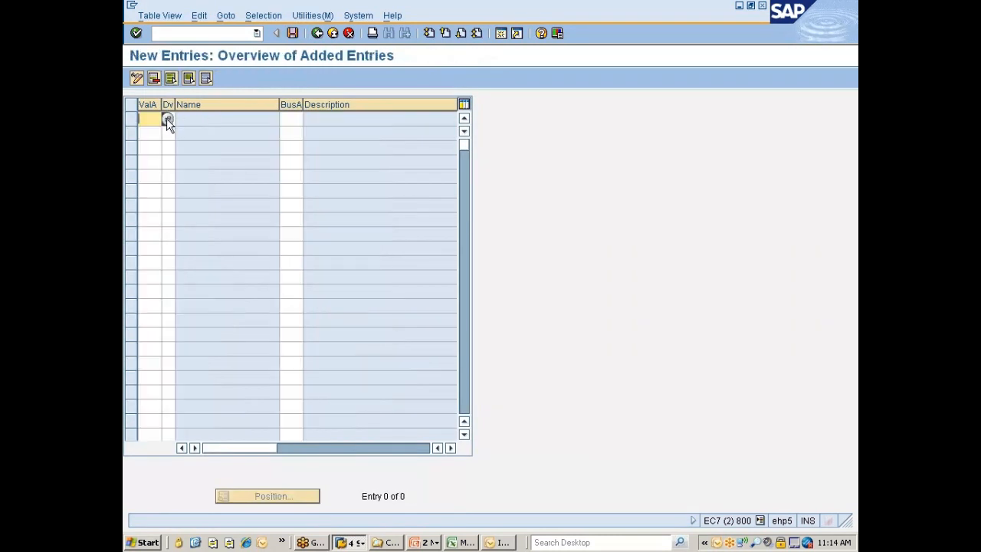
{"action": "key", "text": "F4"}
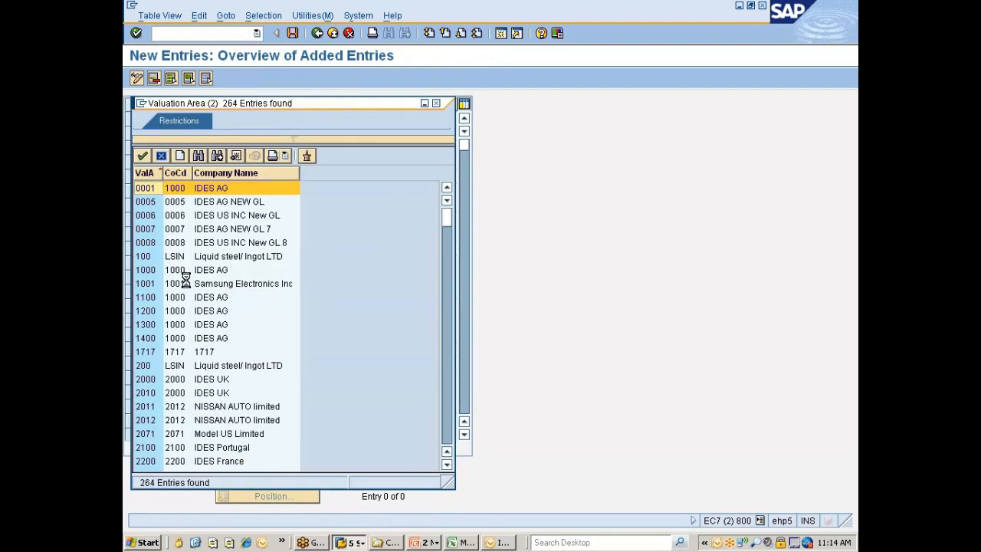
{"action": "scroll", "coordinate": [189, 276], "scroll_direction": "down", "scroll_amount": 6}
{"action": "scroll", "coordinate": [188, 276], "scroll_direction": "down", "scroll_amount": 12}
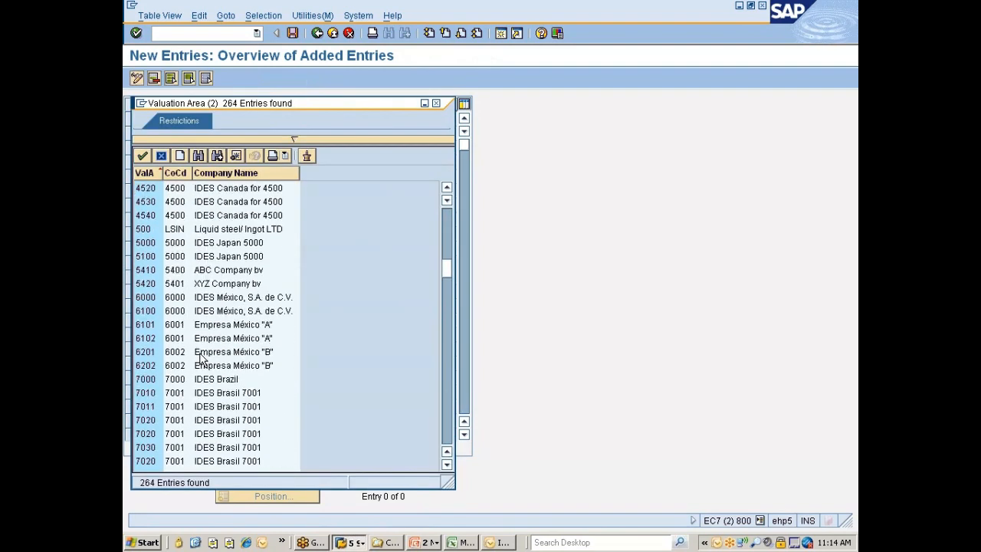
{"action": "scroll", "coordinate": [191, 386], "scroll_direction": "down", "scroll_amount": 11}
{"action": "scroll", "coordinate": [182, 322], "scroll_direction": "up", "scroll_amount": 4}
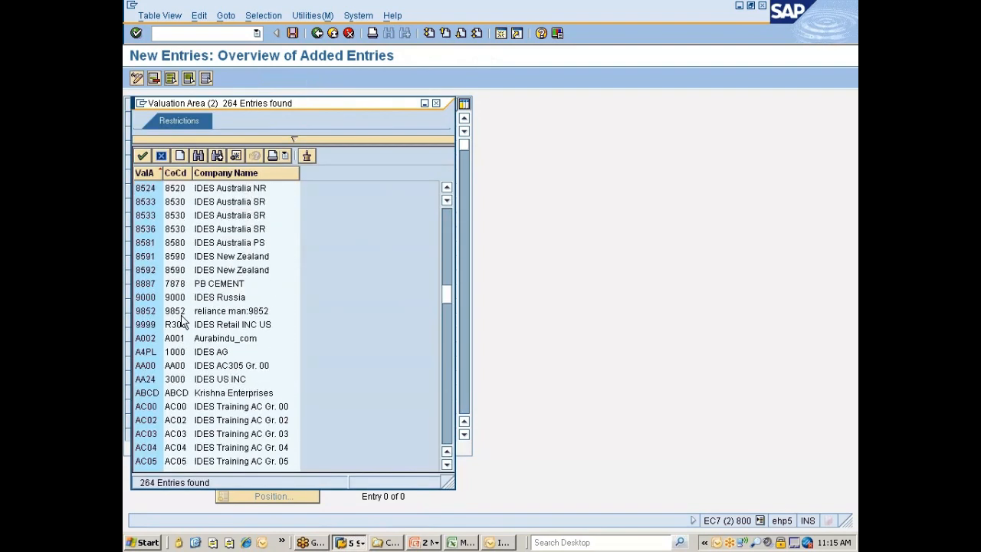
{"action": "double_click", "coordinate": [154, 215]}
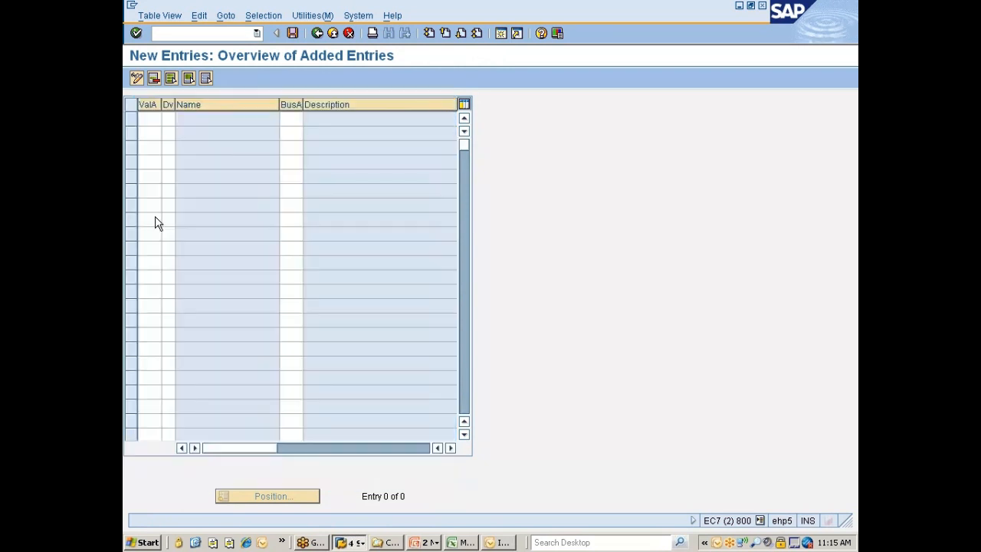
{"action": "key", "text": "Tab"}
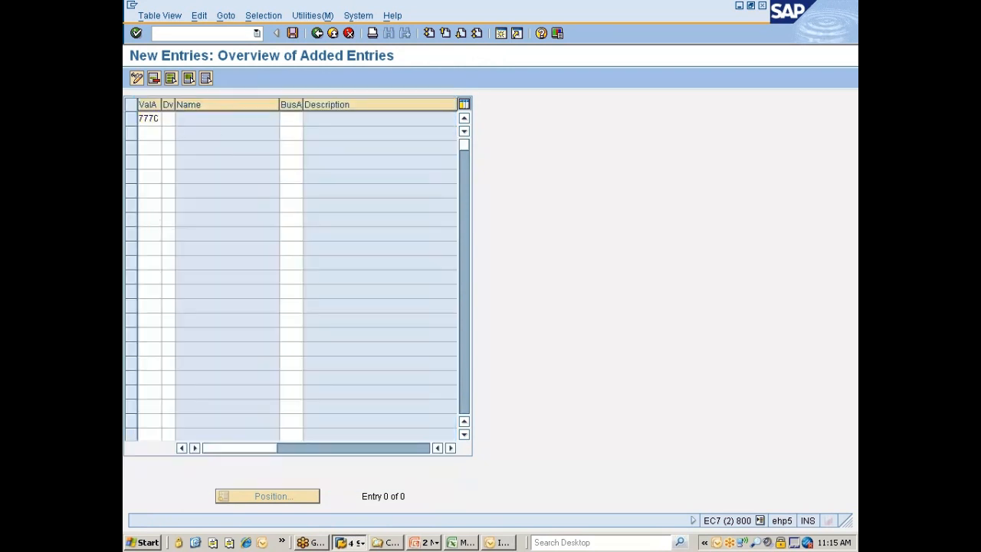
Assign division 77 (Division for Nissan) and business area 7771 (Small Car Section) to the new 777C entry
{"action": "left_click", "coordinate": [168, 118]}
{"action": "key", "text": "Tab"}
{"action": "key", "text": "Return"}
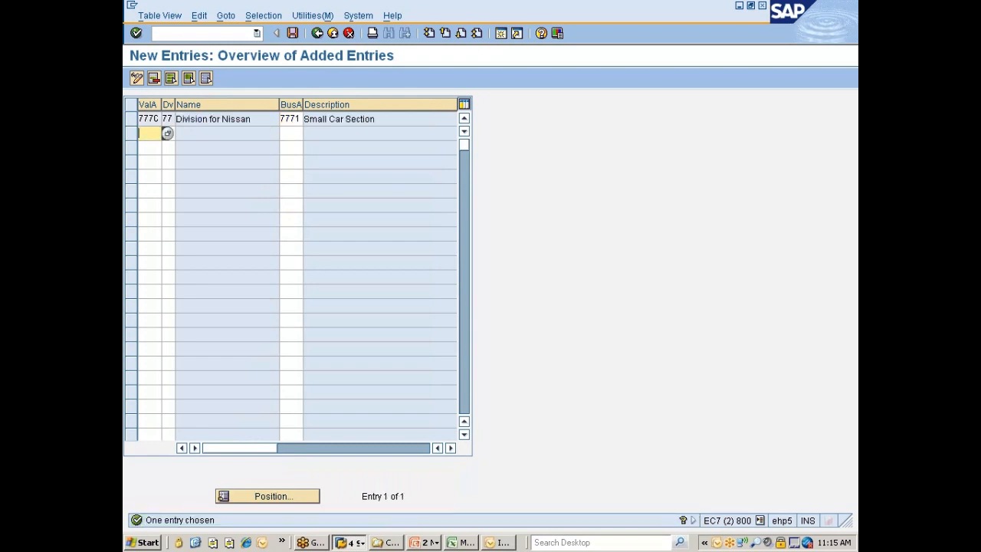
Save the new valuation area entry and return to the plant/valuation area allocation selection
{"action": "key", "text": "ctrl+s"}
{"action": "left_click", "coordinate": [161, 224]}
{"action": "left_click", "coordinate": [317, 33]}
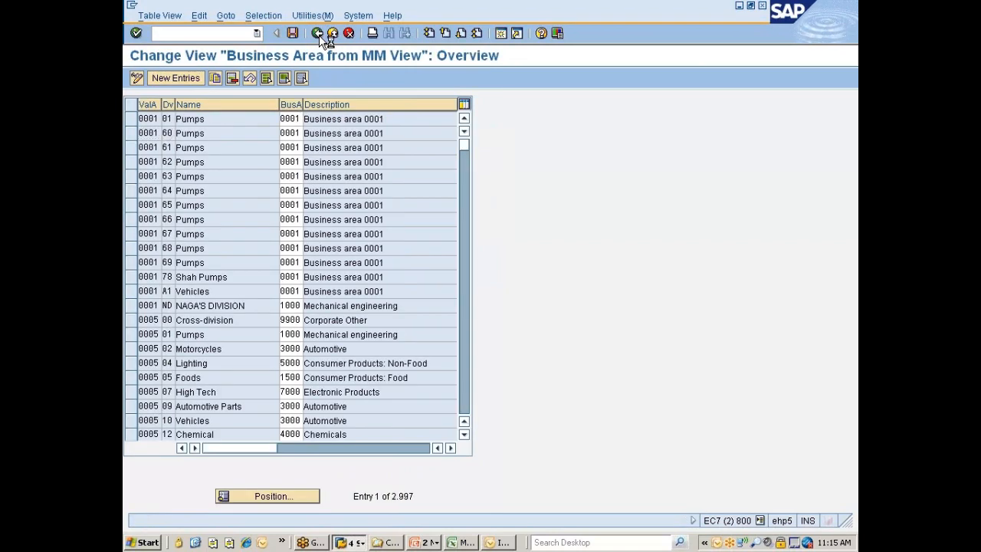
{"action": "left_click", "coordinate": [317, 33]}
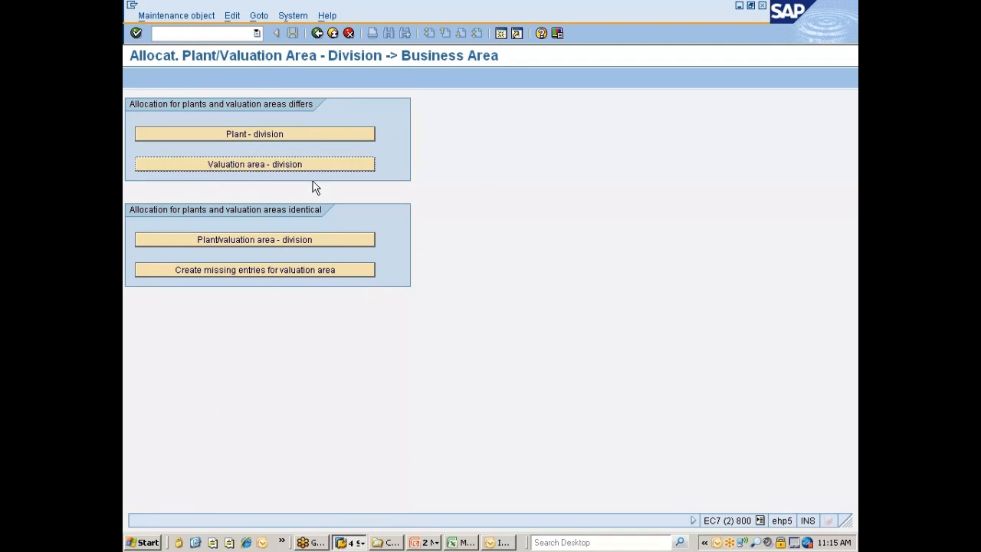
Filter the Plant/valuation area - division allocation by plant 777C, check its business area assignment, and return to the allocation selection
{"action": "left_click", "coordinate": [268, 243]}
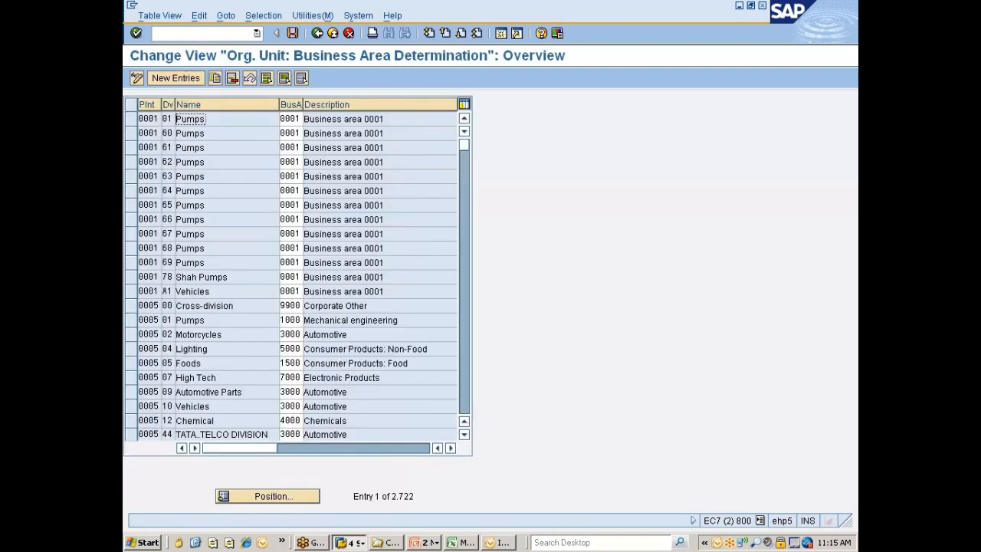
{"action": "left_click", "coordinate": [267, 16]}
{"action": "left_click", "coordinate": [268, 34]}
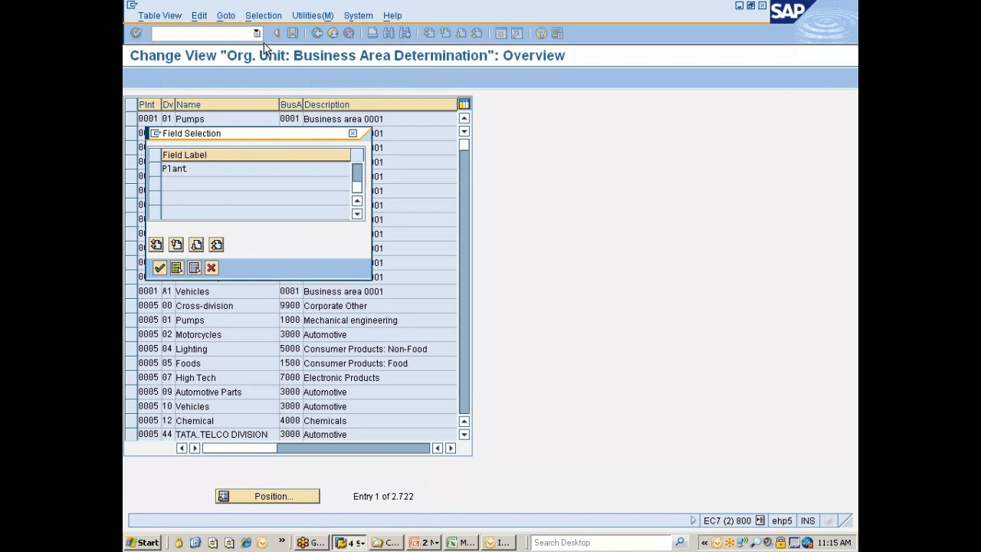
{"action": "left_click", "coordinate": [154, 168]}
{"action": "left_click", "coordinate": [160, 267]}
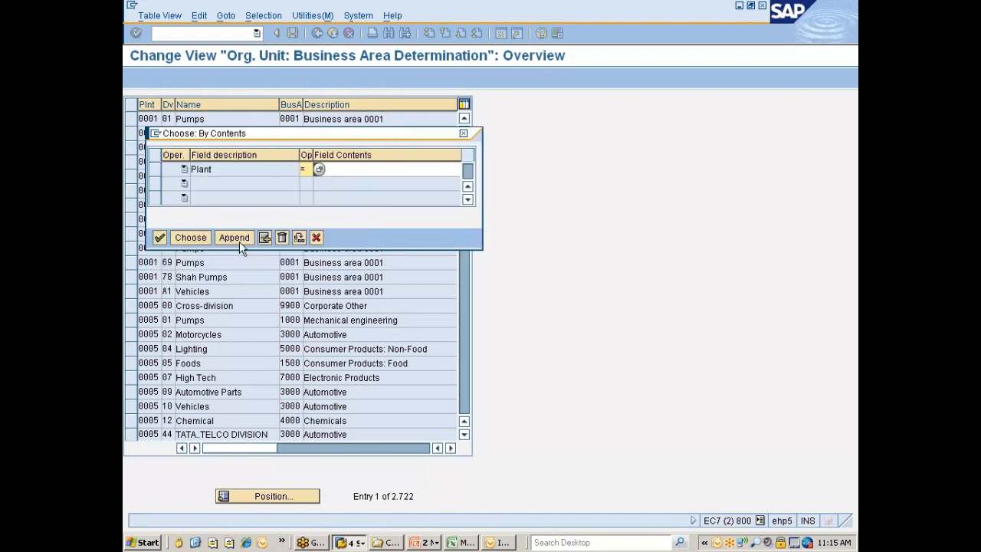
{"action": "type", "text": "777"}
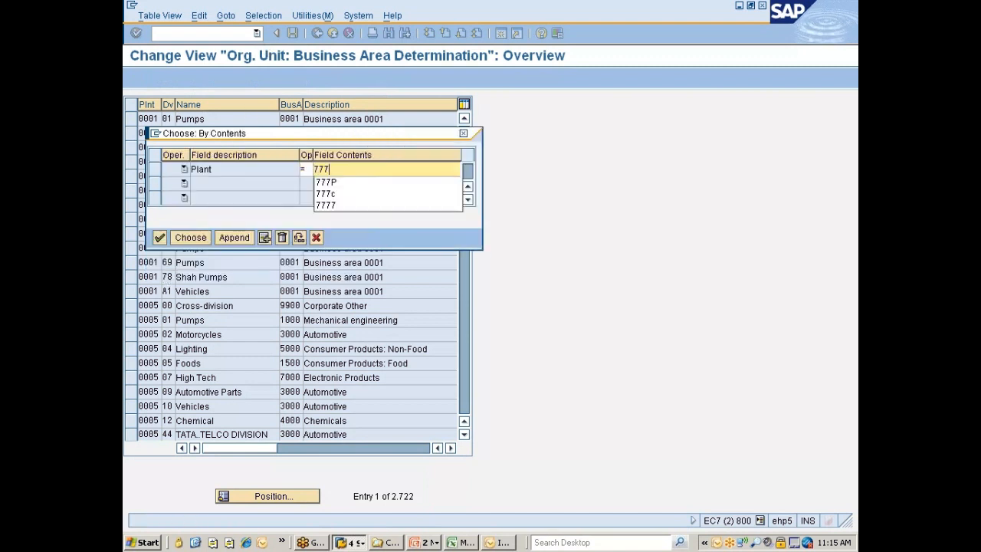
{"action": "type", "text": "C"}
{"action": "key", "text": "Return"}
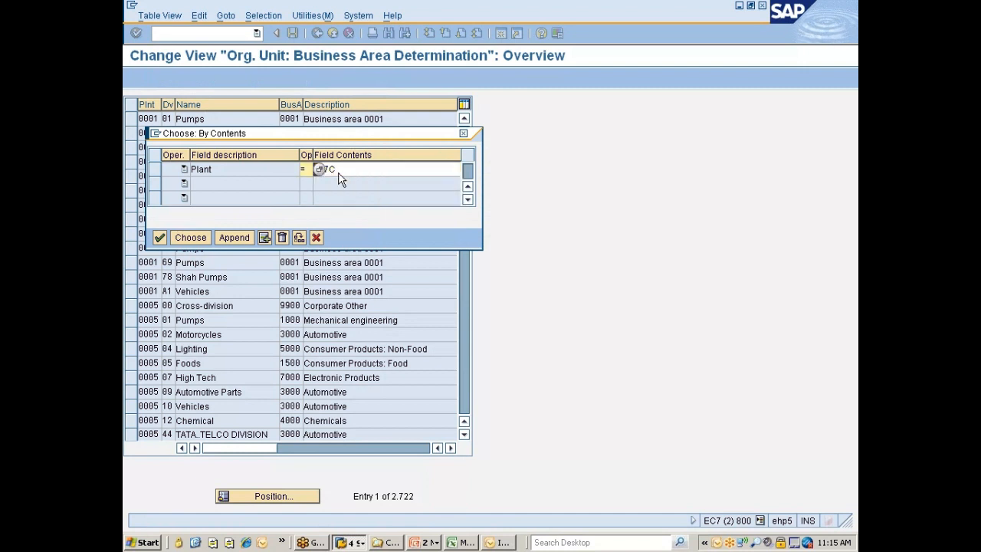
{"action": "left_click", "coordinate": [196, 237]}
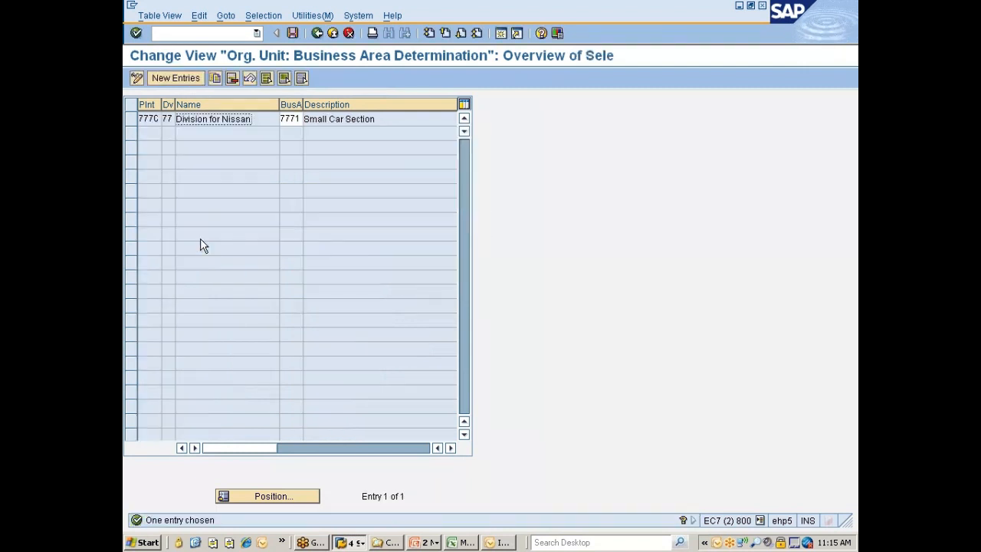
{"action": "left_click", "coordinate": [352, 120]}
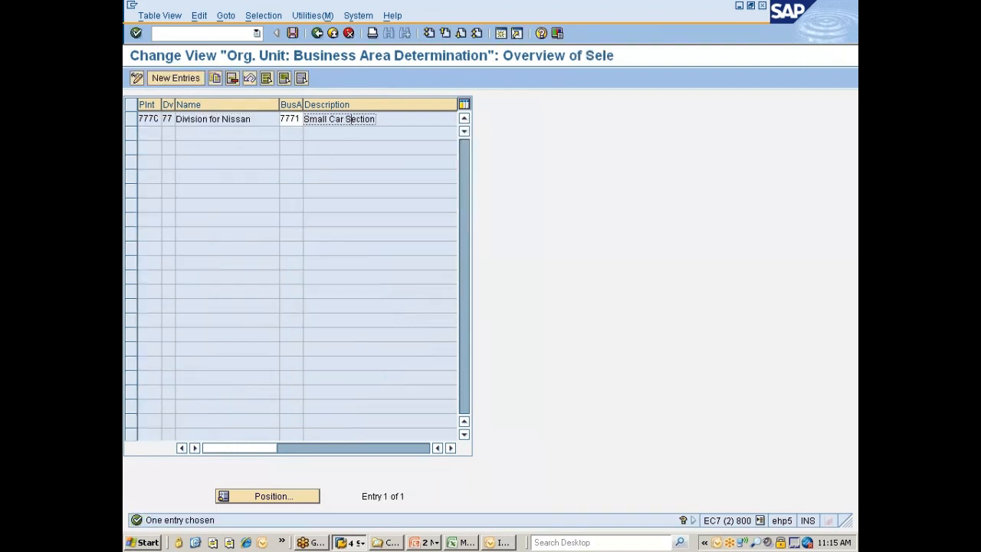
{"action": "left_click", "coordinate": [316, 33]}
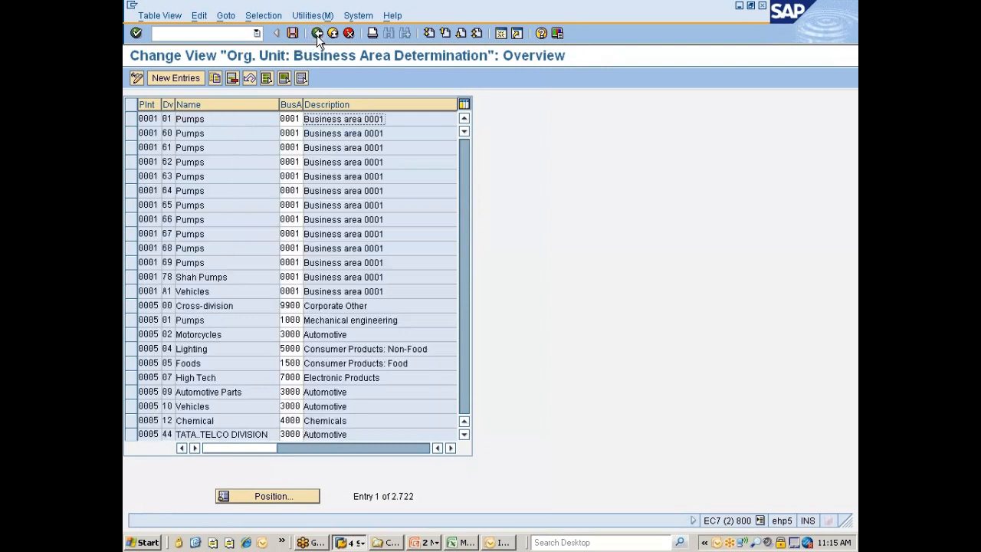
{"action": "left_click", "coordinate": [316, 33]}
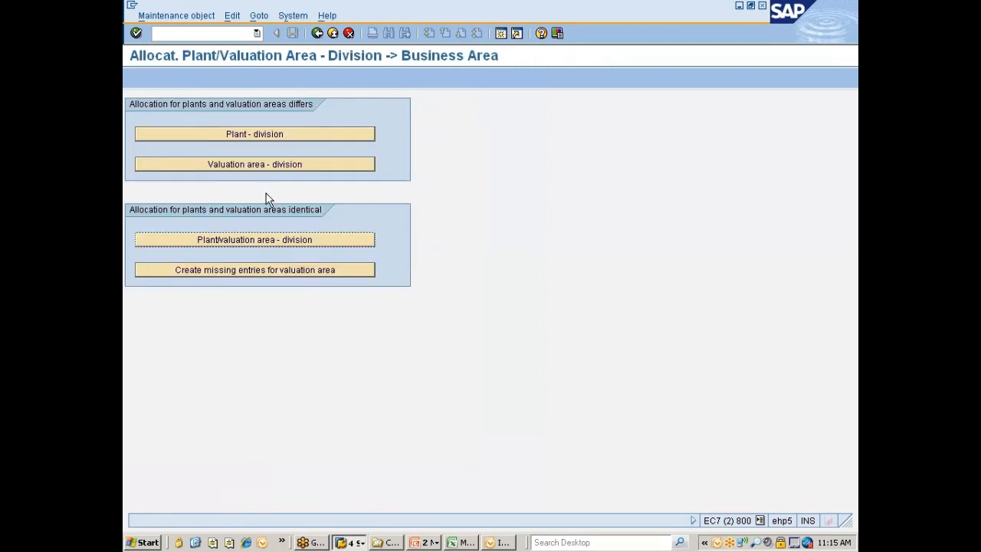
Create the missing entries for valuation areas, review the list of created entries, and return to the implementation guide
{"action": "left_click", "coordinate": [315, 271]}
{"action": "left_click", "coordinate": [159, 222]}
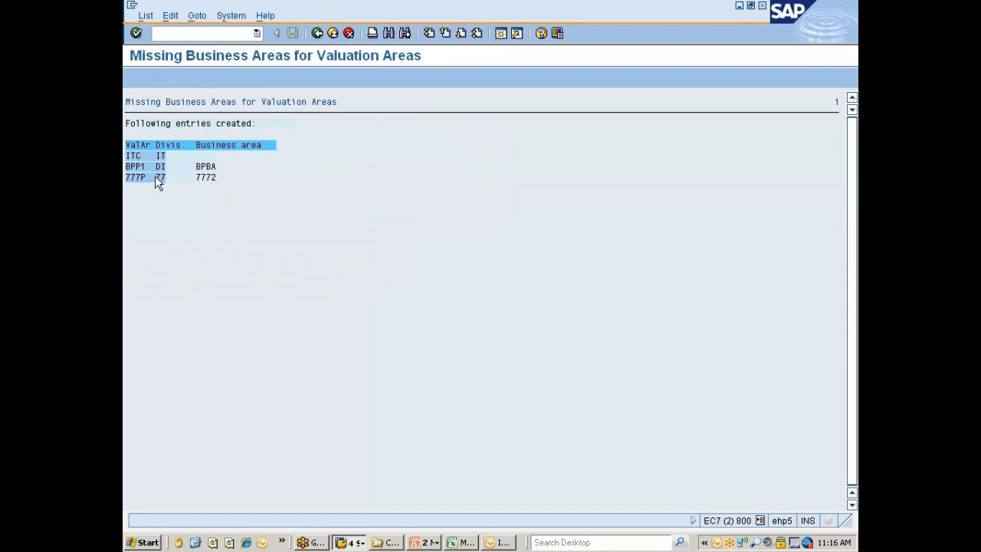
{"action": "double_click", "coordinate": [138, 183]}
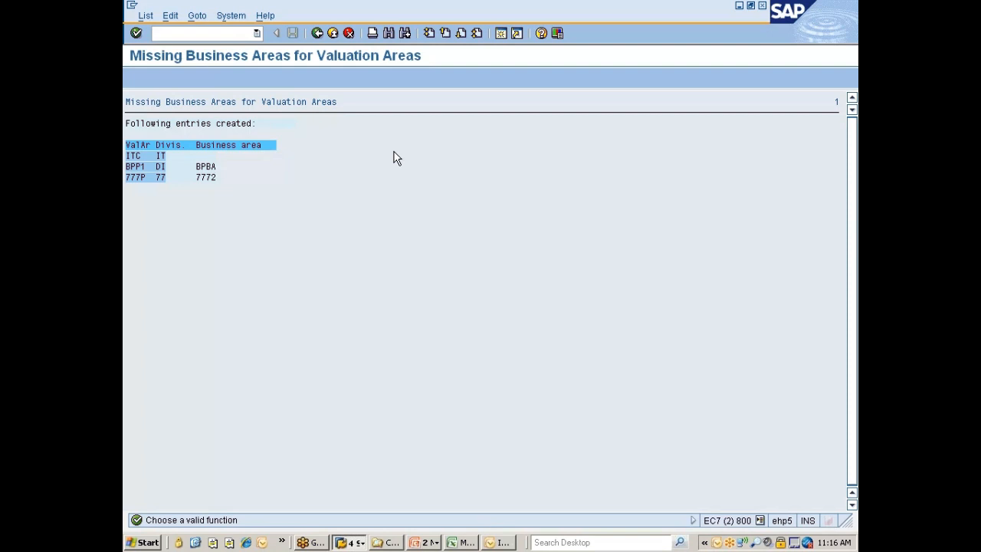
{"action": "left_click", "coordinate": [317, 33]}
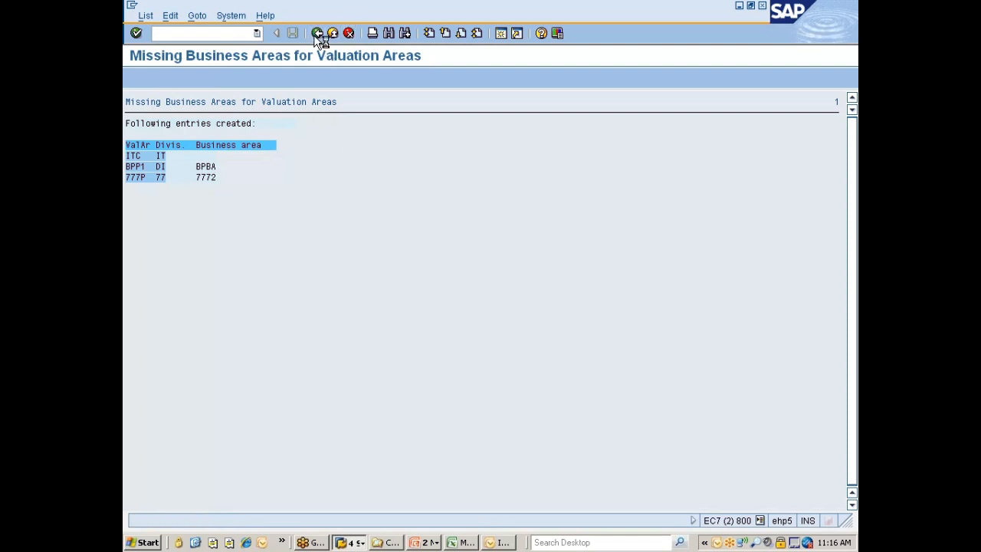
{"action": "left_click", "coordinate": [316, 33]}
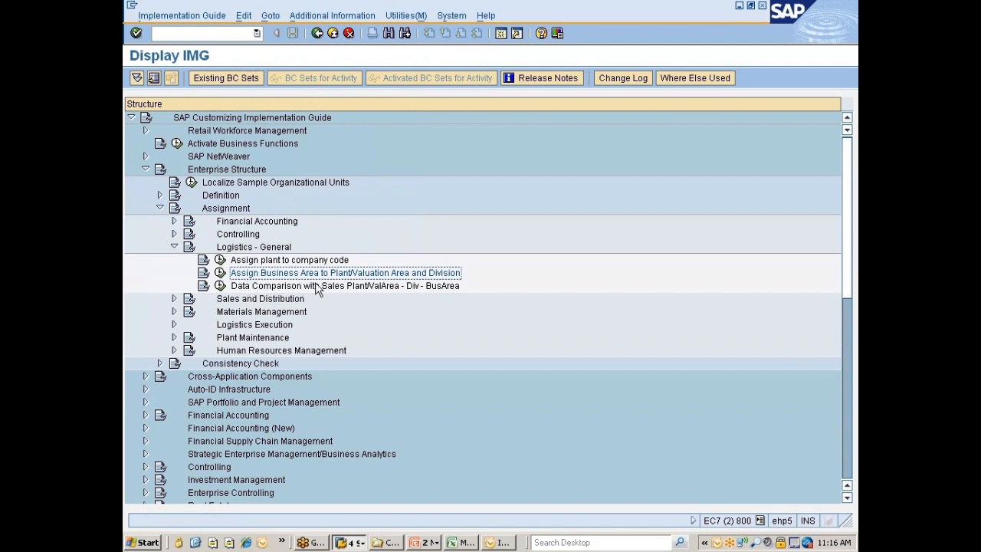
Run Data Comparison with Sales Plant/ValArea - Div - BusArea under the Nissan changes request and return to the implementation guide
{"action": "left_click", "coordinate": [273, 290]}
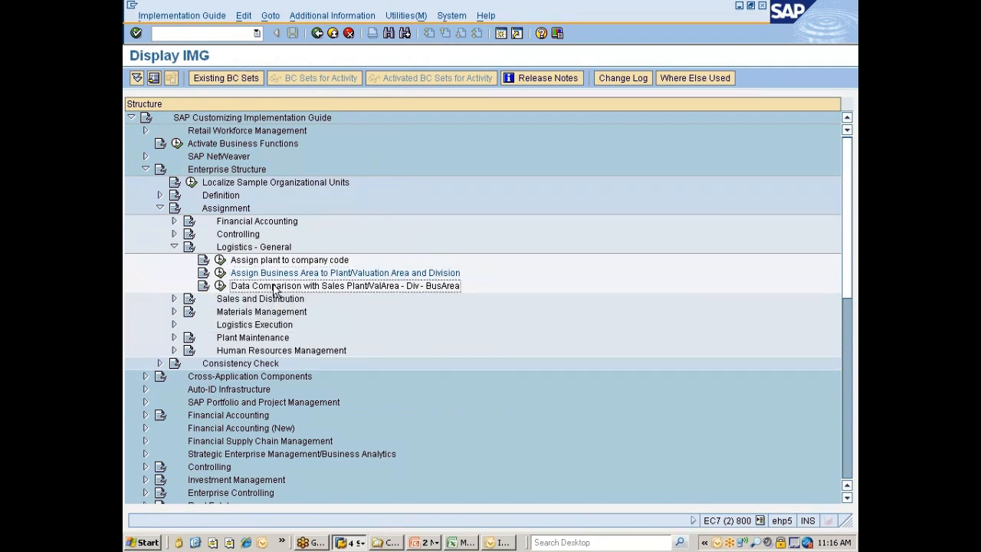
{"action": "left_click", "coordinate": [220, 287]}
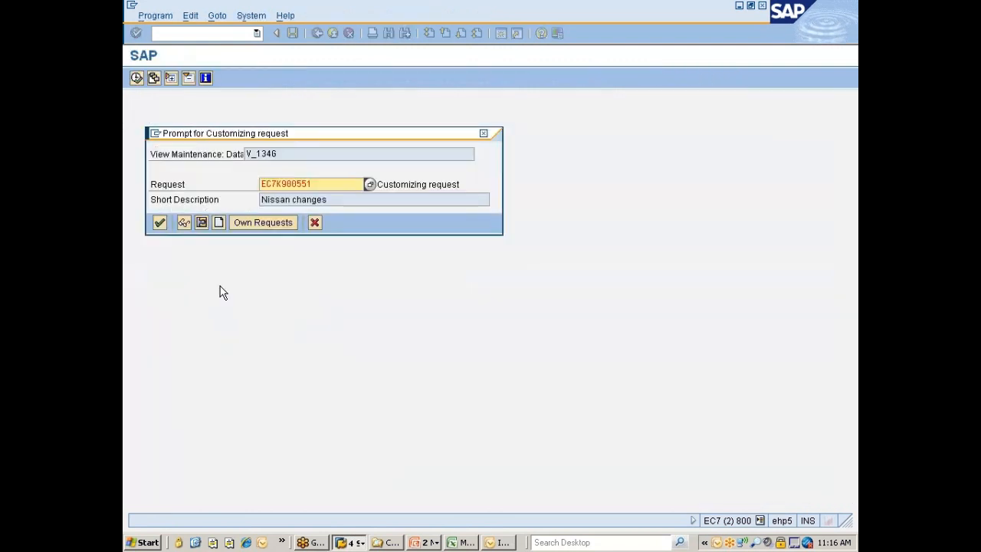
{"action": "left_click", "coordinate": [158, 224]}
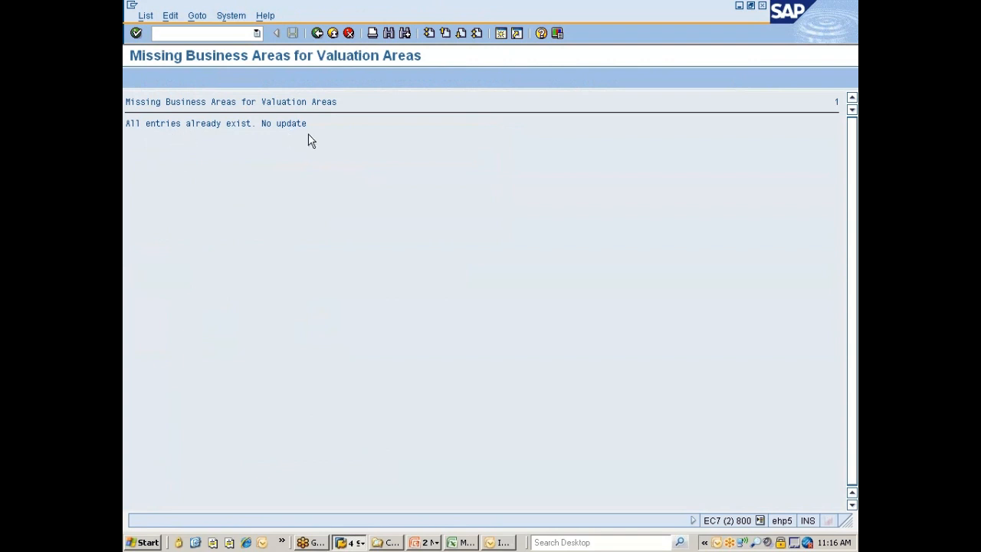
{"action": "left_click", "coordinate": [329, 34]}
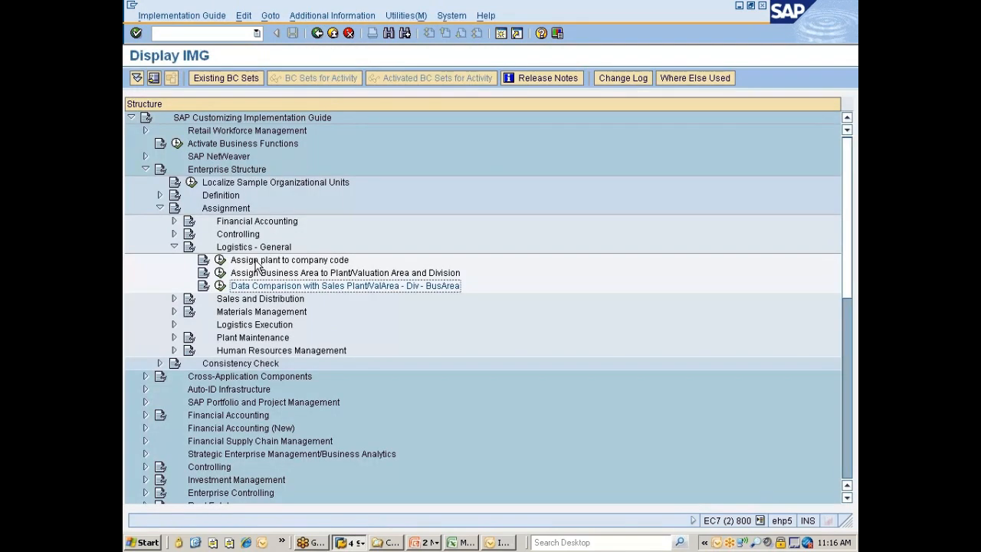
Collapse the Logistics - General assignments and expand the Sales and Distribution assignments in the implementation guide
{"action": "left_click", "coordinate": [174, 246]}
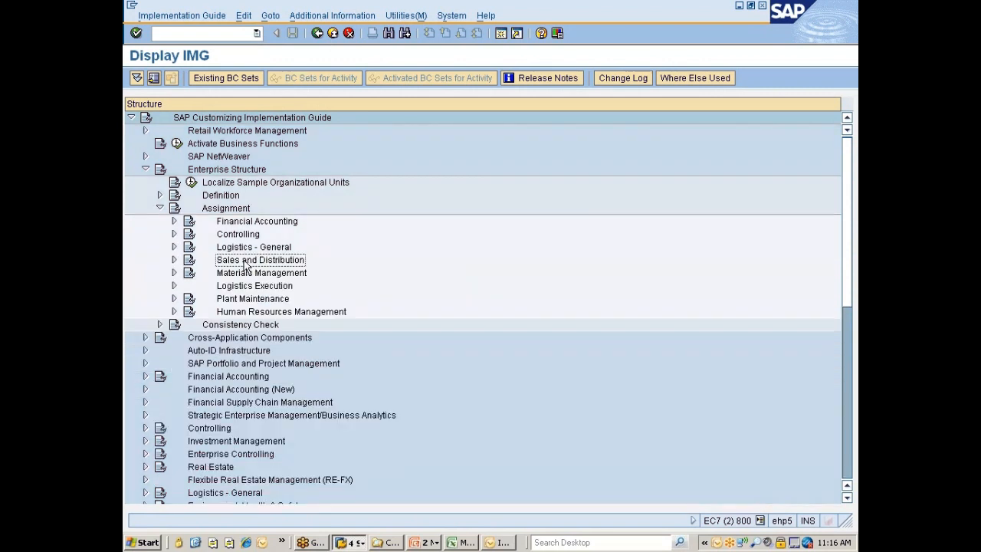
{"action": "double_click", "coordinate": [245, 262]}
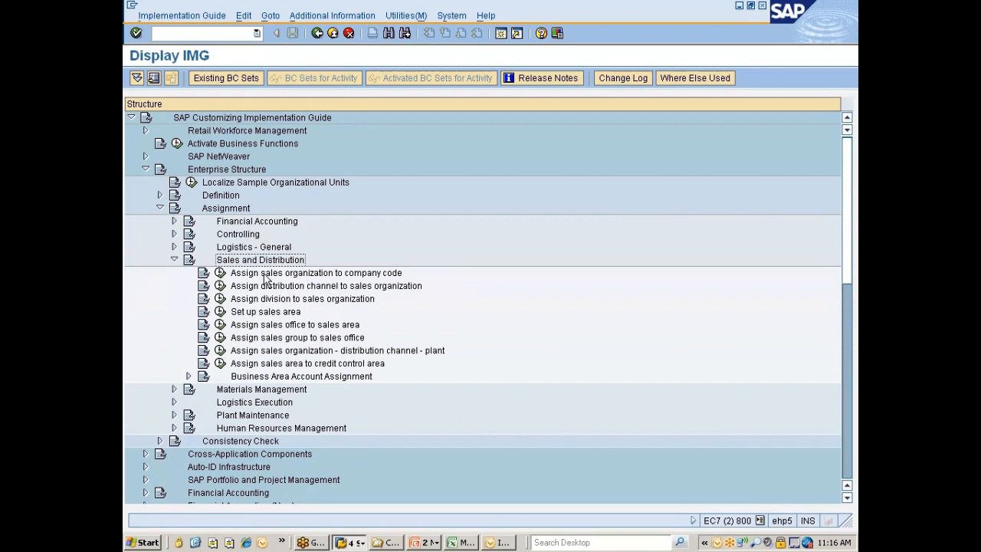
Switch to the PowerPoint slide with the SAP organizational structures diagram, review the sales organization's relationships, and return to SAP
{"action": "left_click", "coordinate": [505, 546]}
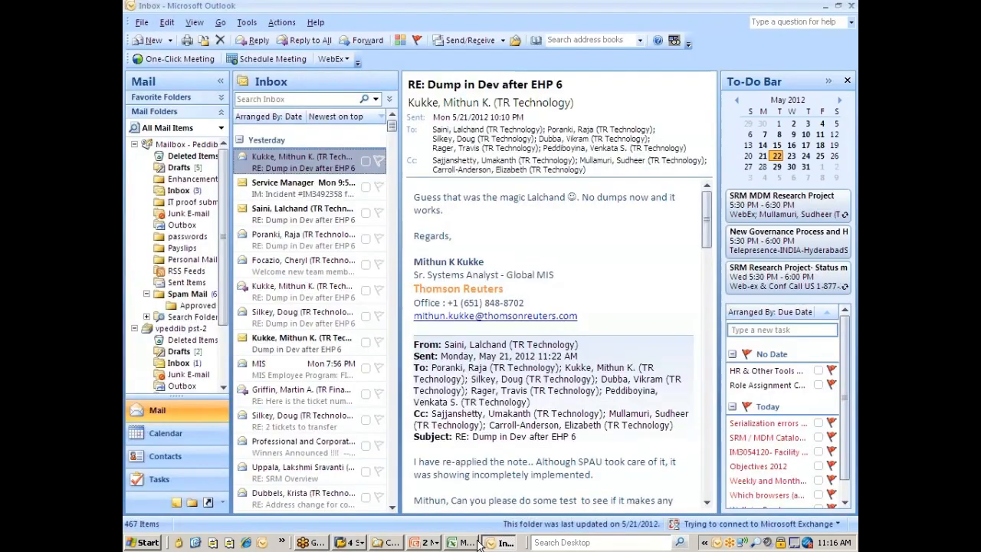
{"action": "left_click", "coordinate": [851, 5]}
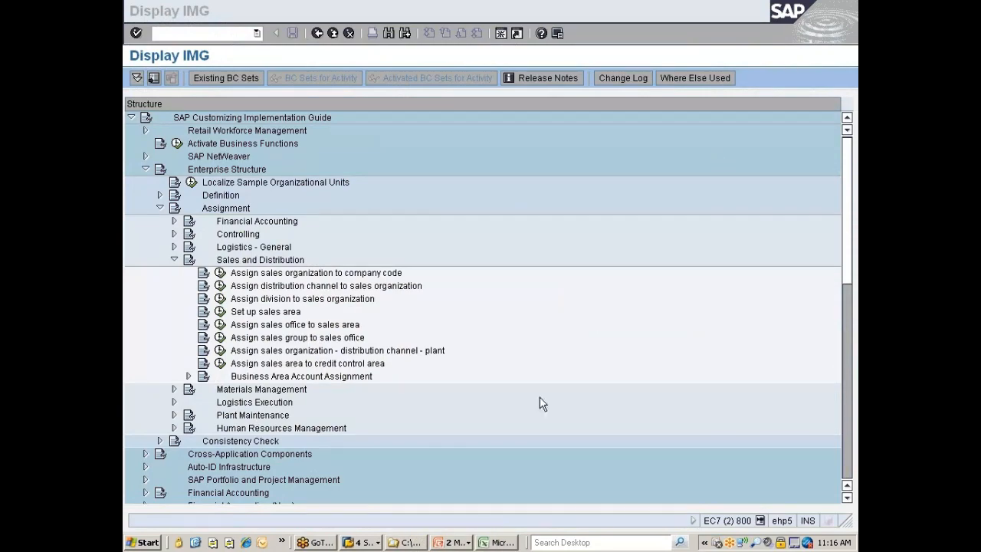
{"action": "left_click", "coordinate": [452, 541]}
{"action": "left_click", "coordinate": [451, 511]}
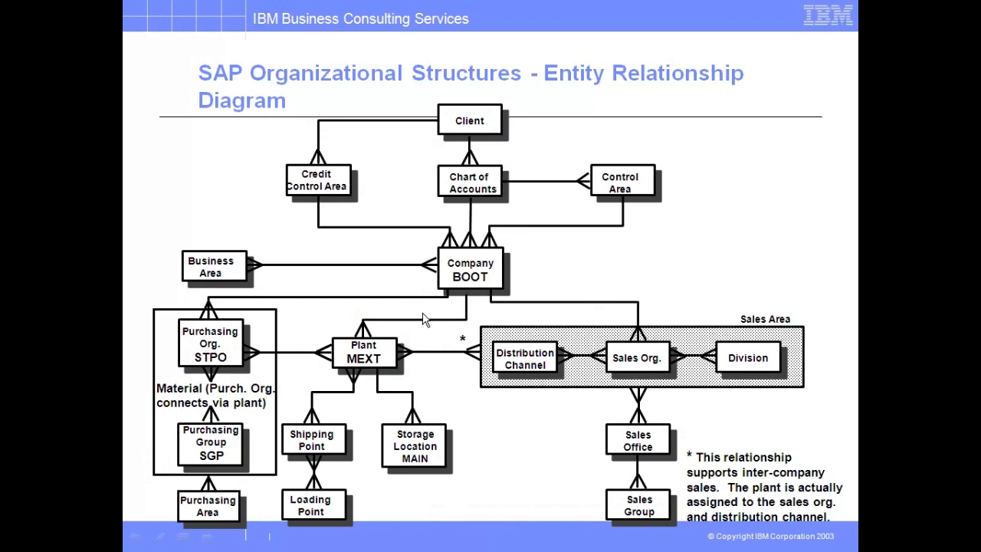
{"action": "key", "text": "alt+Tab"}
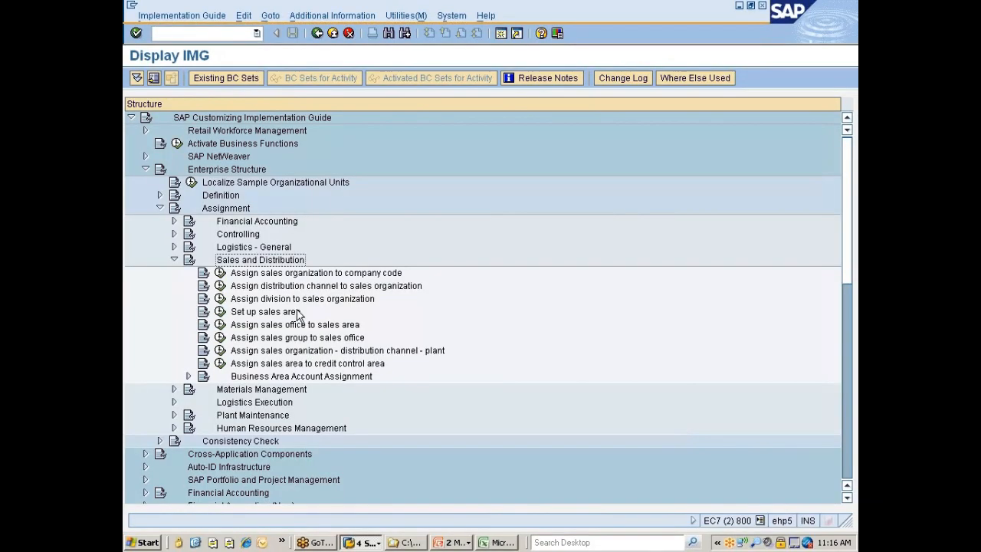
Open the sales organization to company code assignment and filter its entries by company code 7777
{"action": "left_click", "coordinate": [220, 273]}
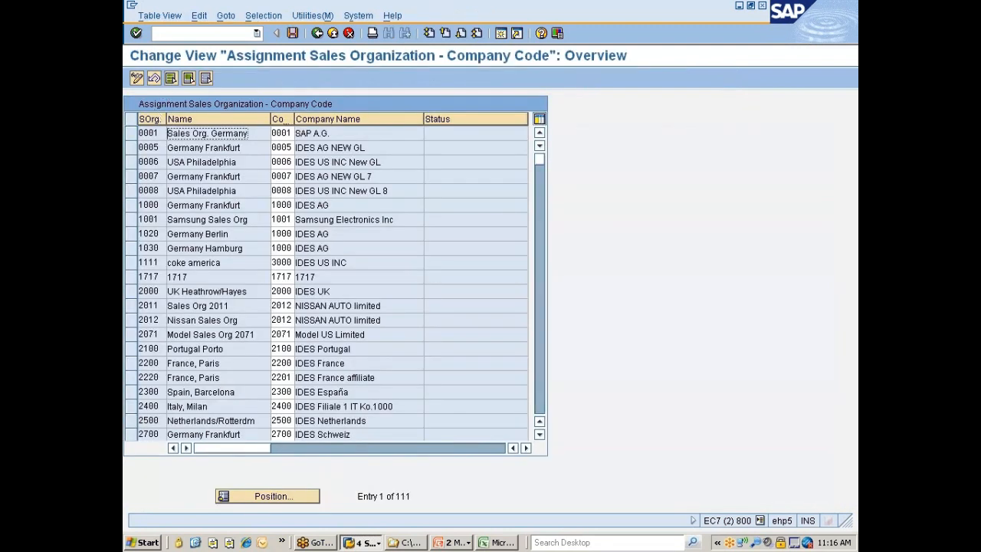
{"action": "left_click", "coordinate": [262, 15]}
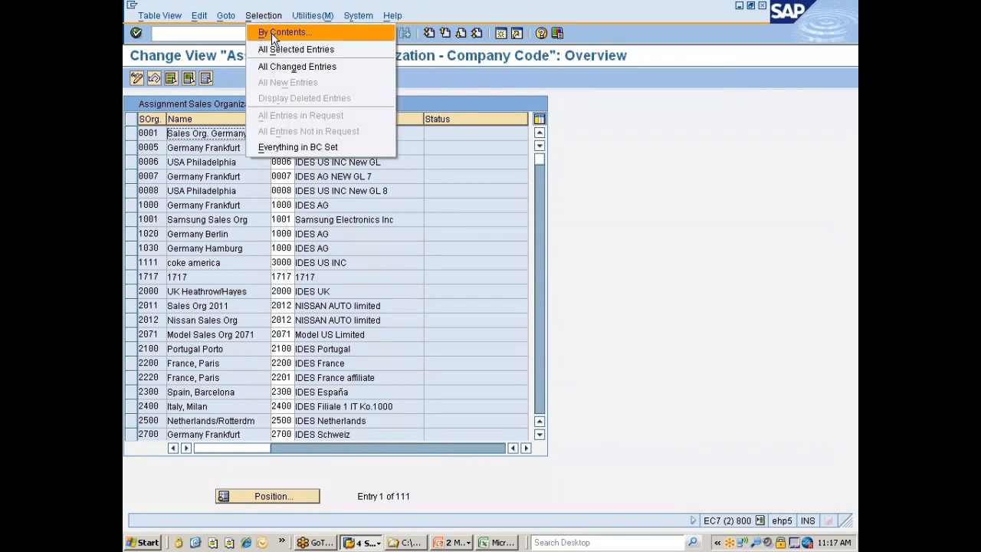
{"action": "left_click", "coordinate": [272, 34]}
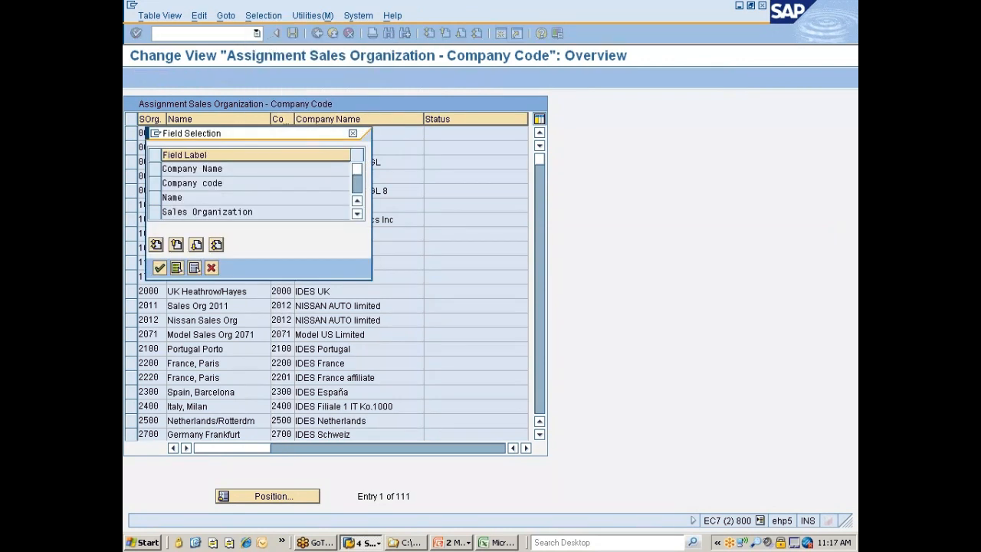
{"action": "left_click", "coordinate": [156, 183]}
{"action": "left_click", "coordinate": [160, 267]}
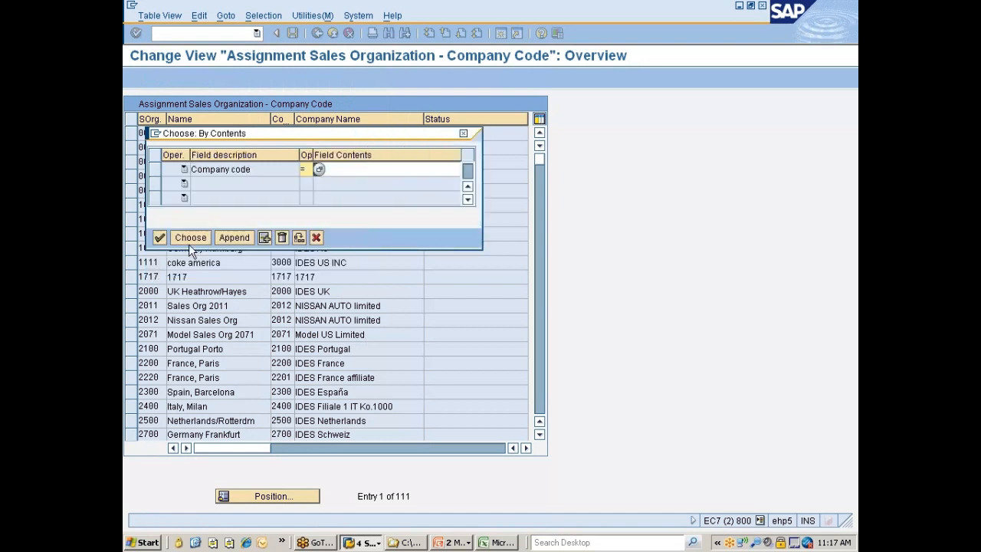
{"action": "left_click", "coordinate": [368, 169]}
{"action": "type", "text": "7777"}
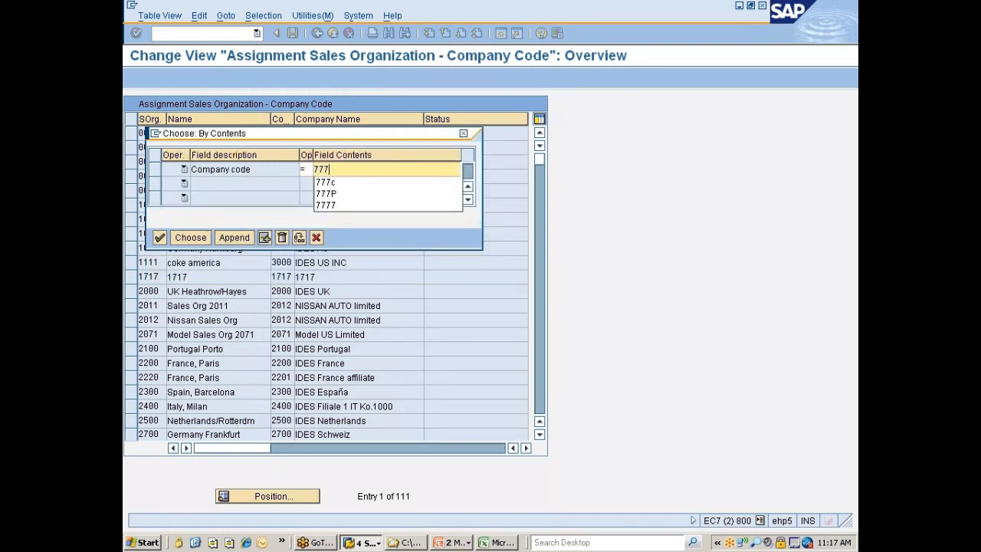
{"action": "left_click", "coordinate": [191, 237]}
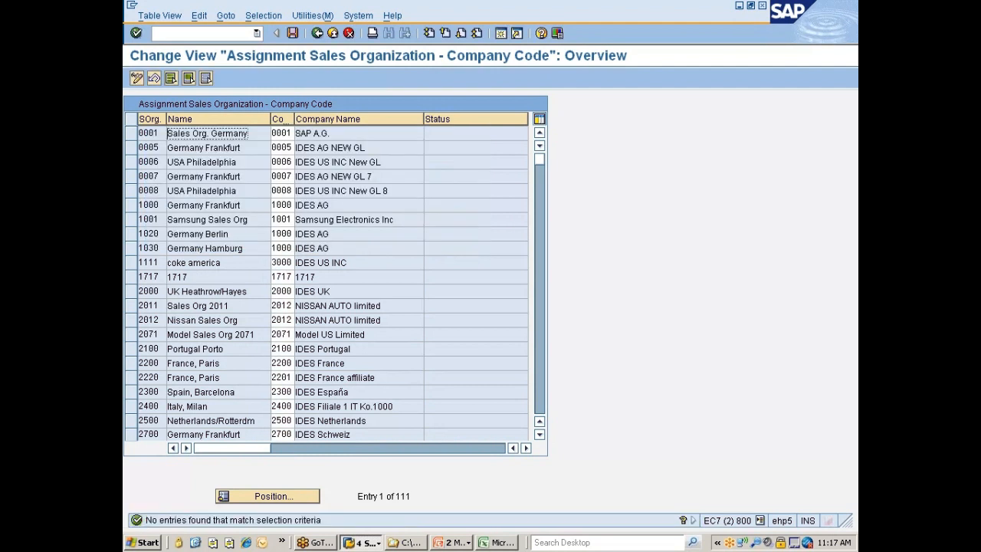
Replace the company code selection criterion with Sales Organization equal to 7777 and filter the company code assignments by it
{"action": "left_click", "coordinate": [268, 16]}
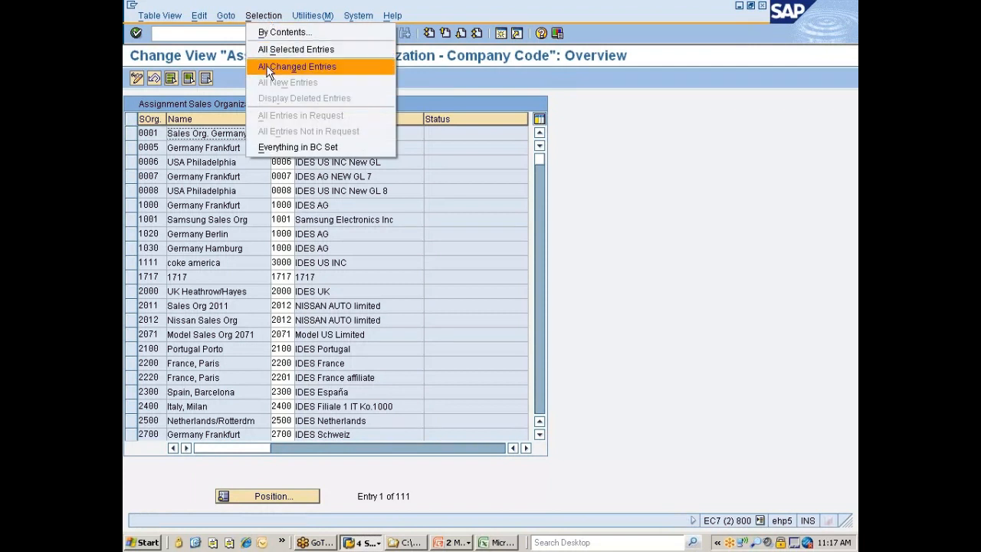
{"action": "left_click", "coordinate": [269, 35]}
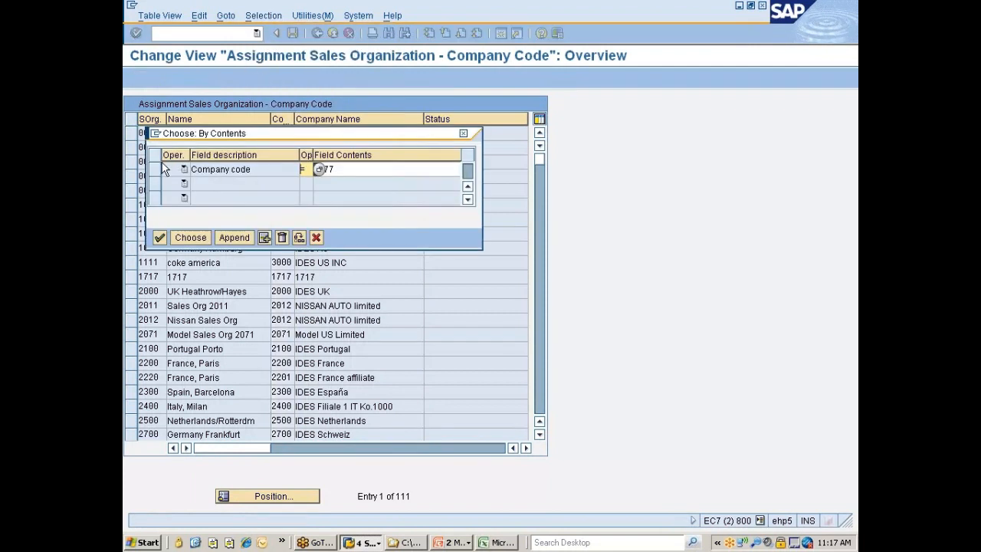
{"action": "left_click", "coordinate": [154, 170]}
{"action": "left_click", "coordinate": [285, 237]}
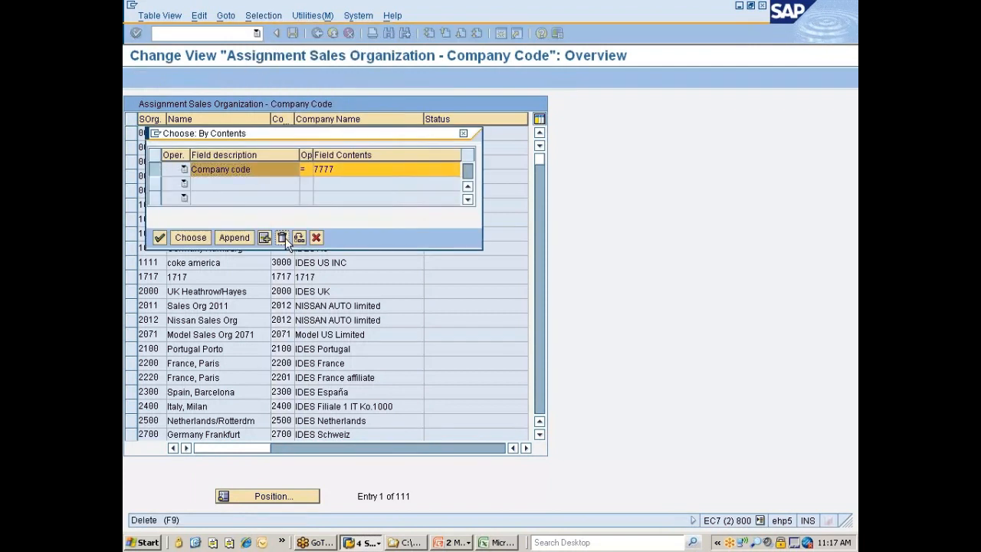
{"action": "left_click", "coordinate": [157, 212]}
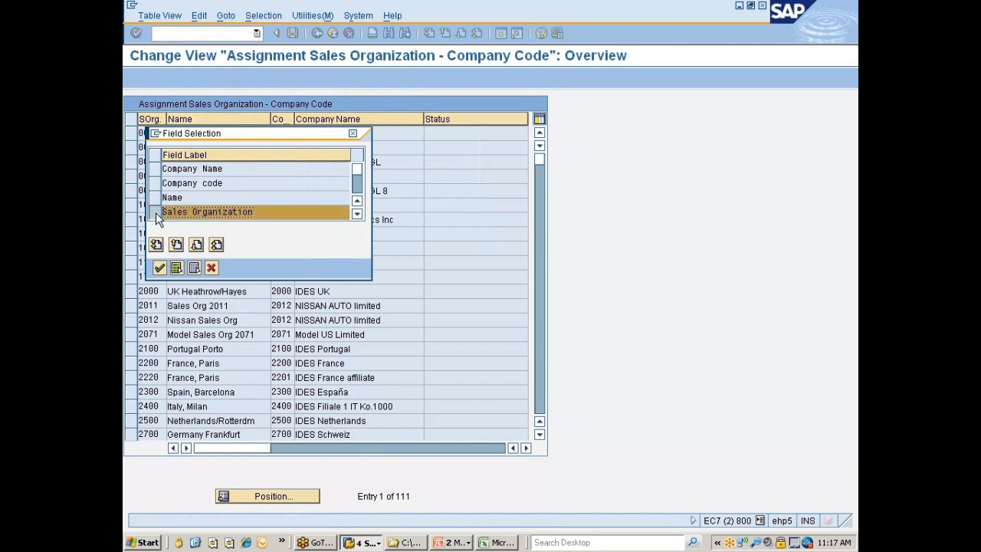
{"action": "left_click", "coordinate": [159, 267]}
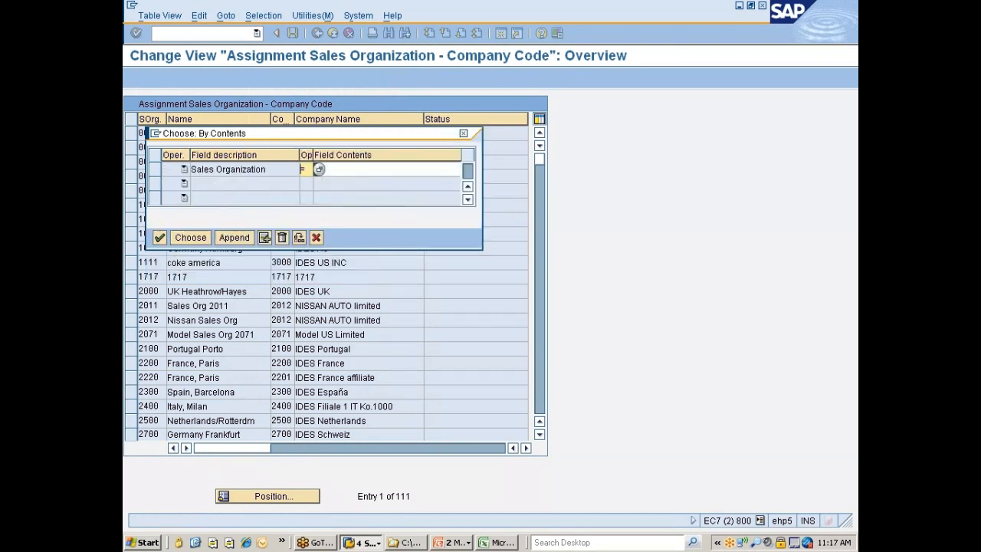
{"action": "left_click", "coordinate": [343, 170]}
{"action": "type", "text": "7777"}
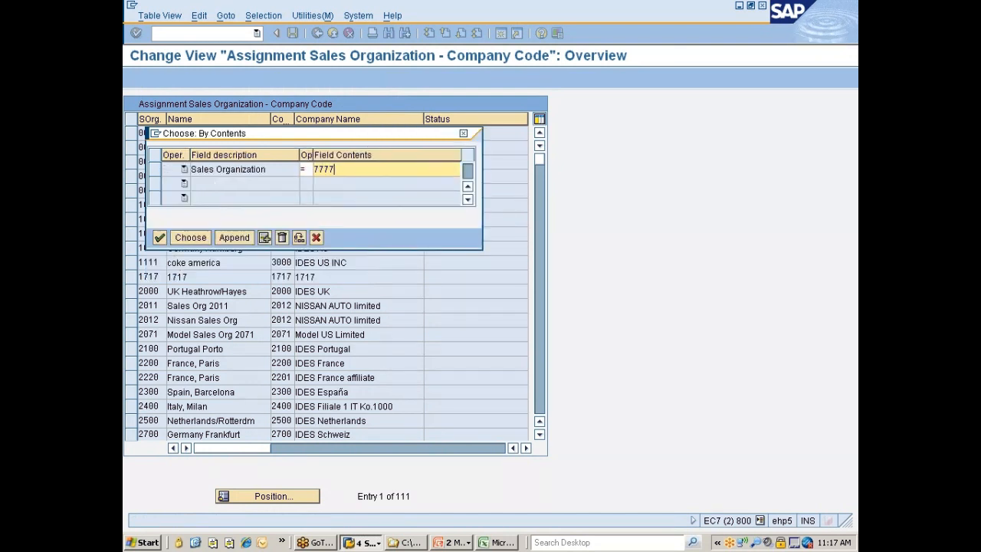
{"action": "left_click", "coordinate": [183, 239]}
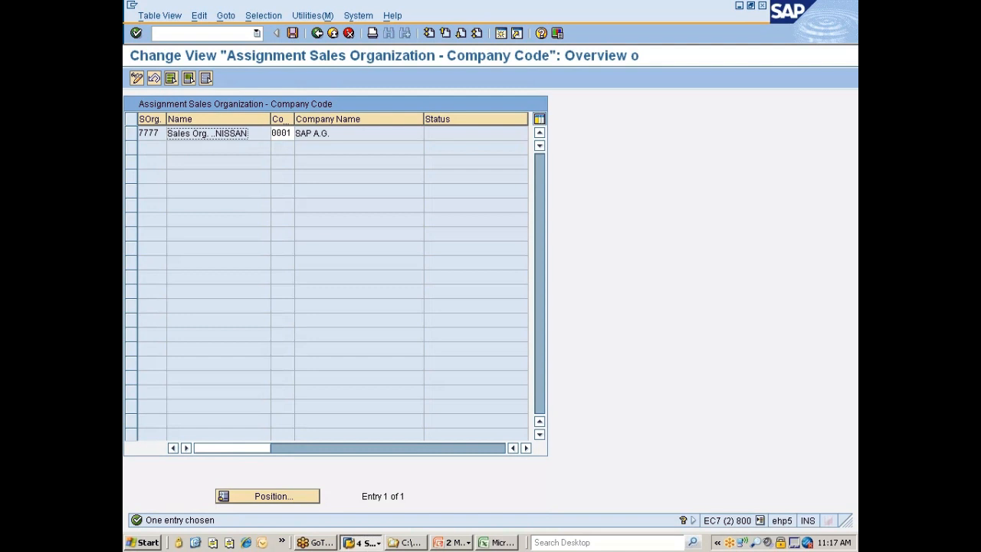
Widen the company code column and assign company code 7777 to sales organization 7777
{"action": "left_click_drag", "start_coordinate": [292, 120], "coordinate": [330, 120]}
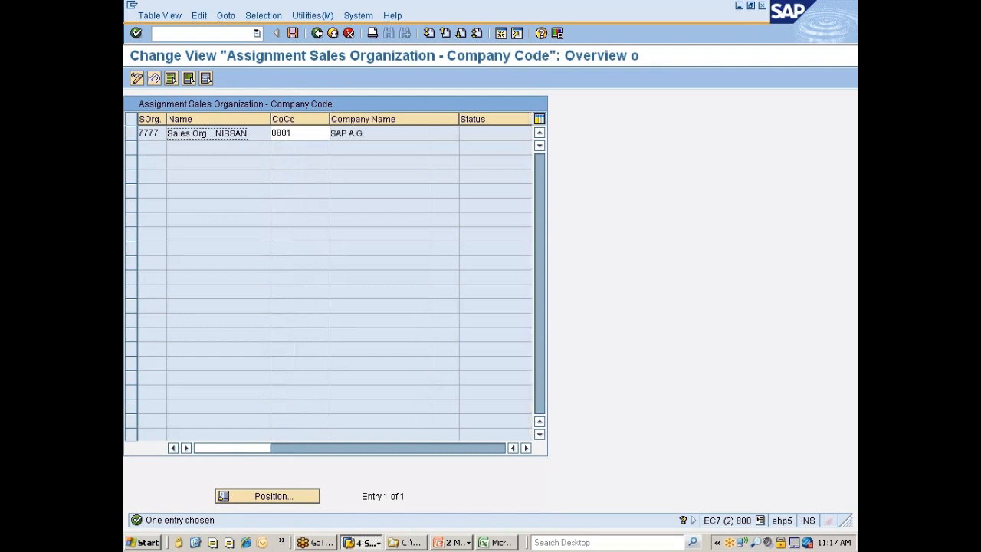
{"action": "left_click", "coordinate": [328, 134]}
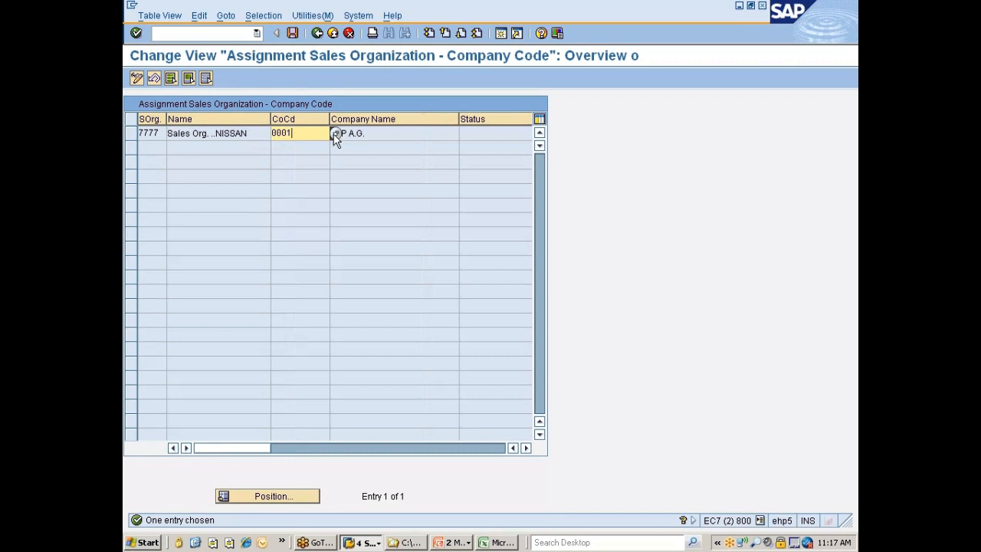
{"action": "key", "text": "BackSpace"}
{"action": "key", "text": "BackSpace"}
{"action": "key", "text": "BackSpace"}
{"action": "key", "text": "BackSpace"}
{"action": "type", "text": "7777"}
{"action": "key", "text": "Return"}
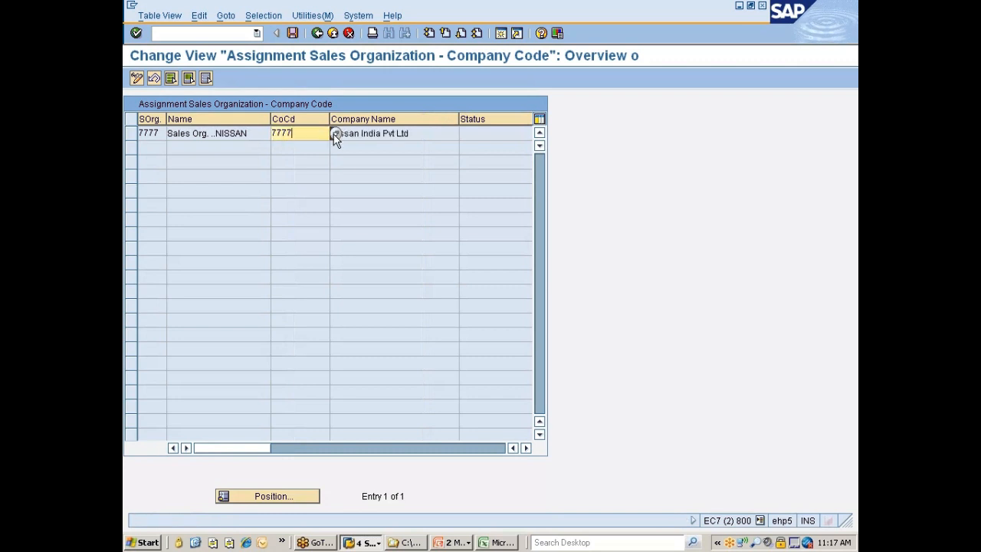
Save the company code assignment under the Nissan changes customizing request and return to the implementation guide
{"action": "key", "text": "ctrl+s"}
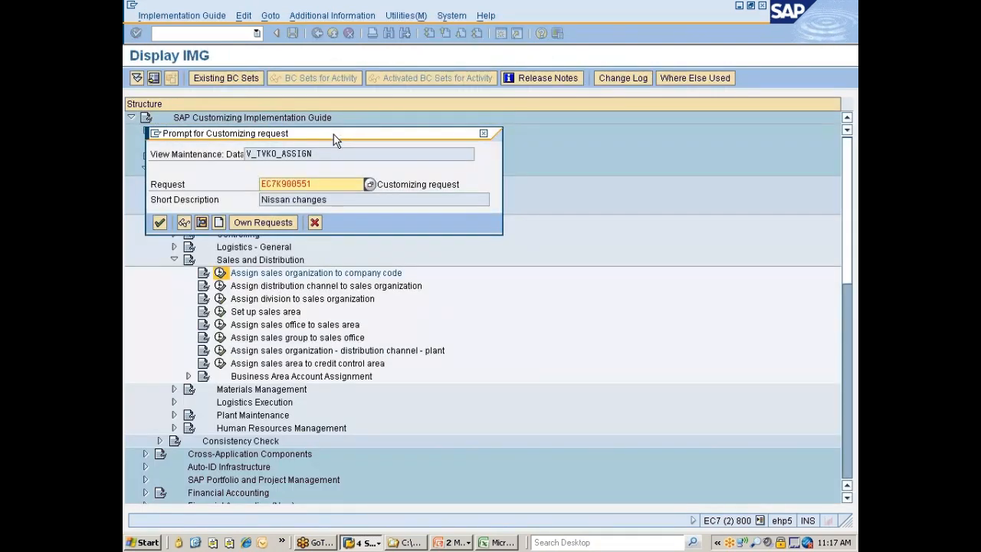
{"action": "left_click", "coordinate": [159, 222]}
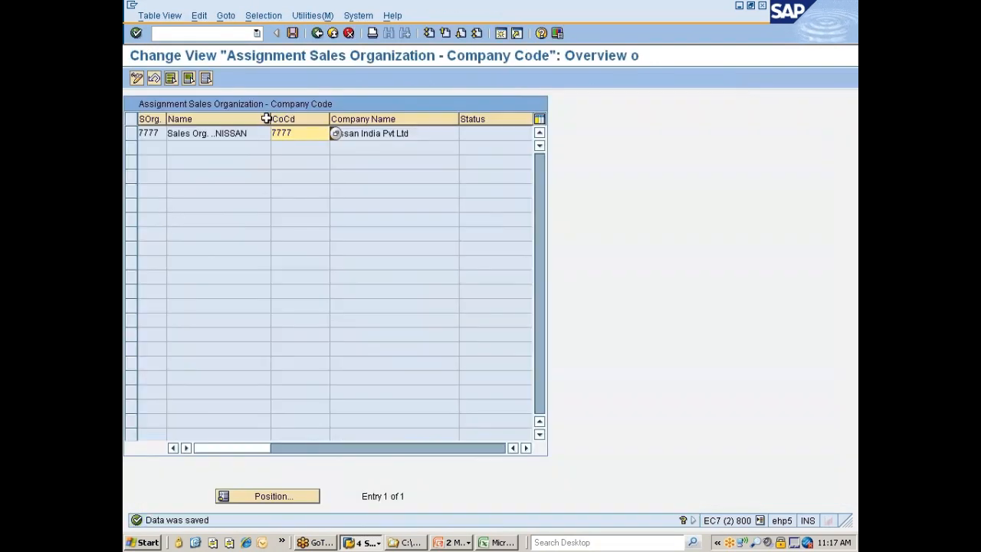
{"action": "left_click", "coordinate": [316, 32]}
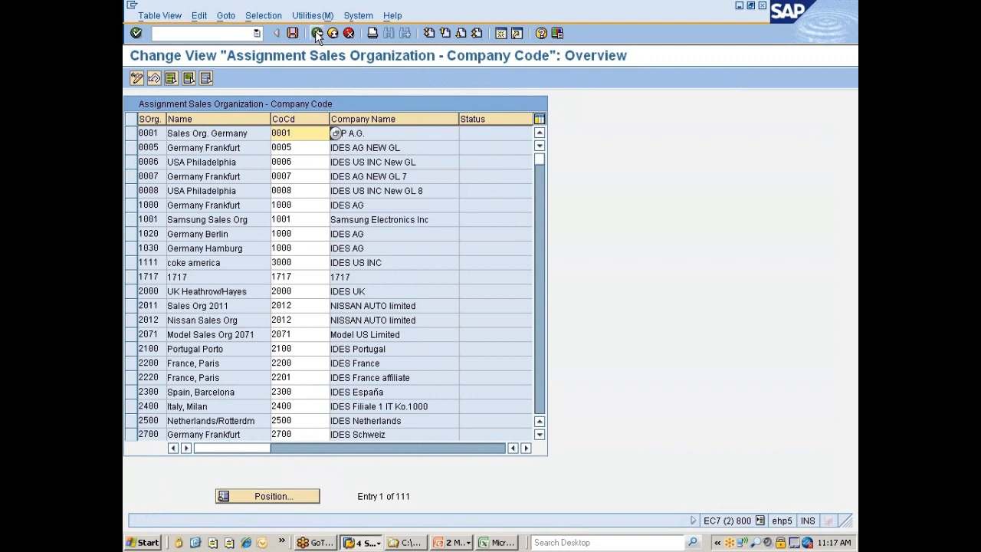
{"action": "left_click", "coordinate": [317, 34]}
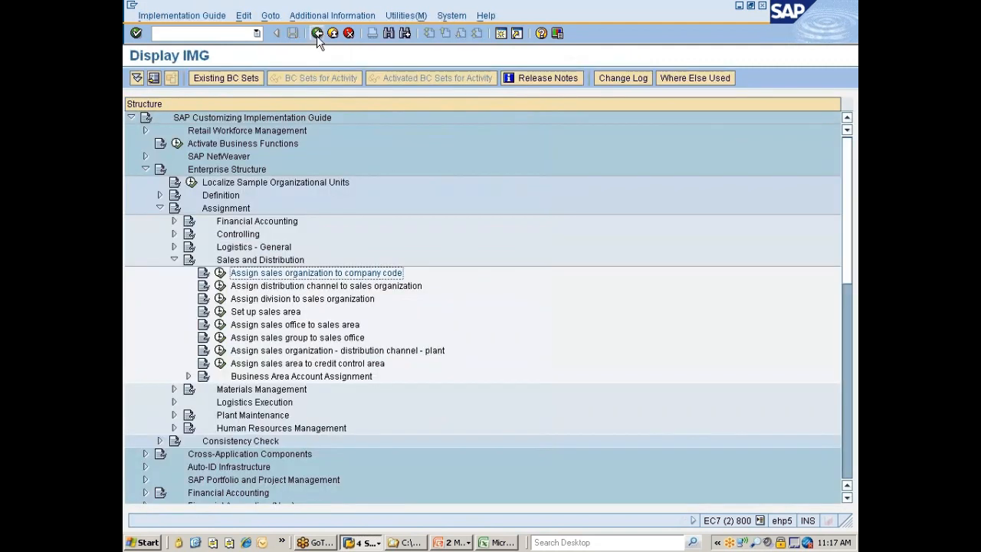
Switch to the PowerPoint organizational structures diagram, review how distribution channel relates to sales organization, and return to SAP
{"action": "left_click", "coordinate": [292, 287]}
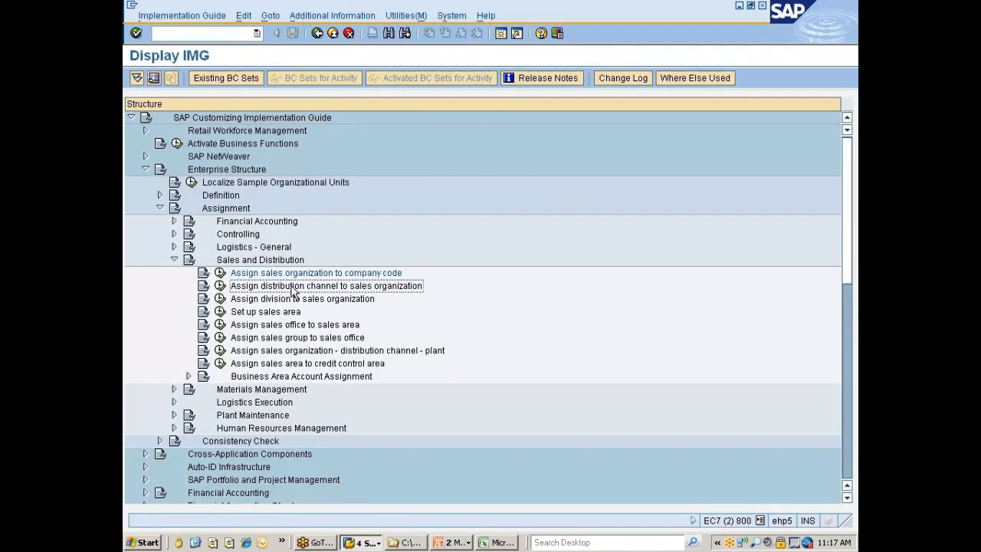
{"action": "left_click", "coordinate": [454, 542]}
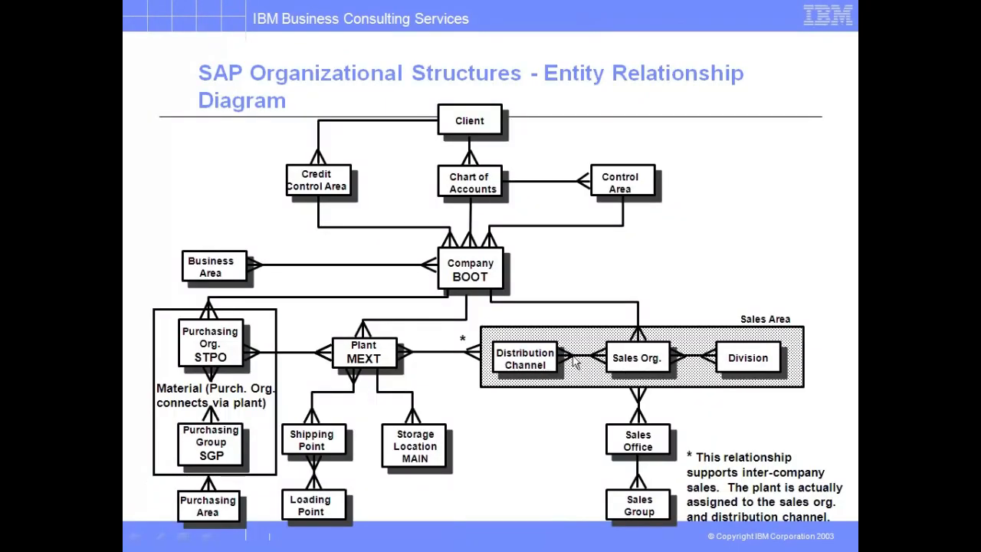
{"action": "key", "text": "alt+Tab"}
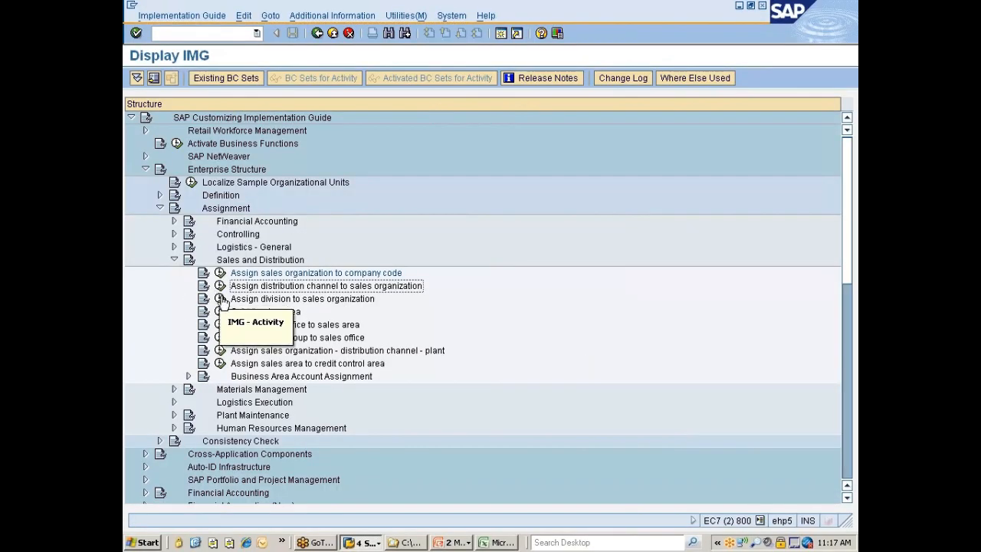
Open the distribution channel to sales organization assignment and filter its entries by distribution channel 7D
{"action": "left_click", "coordinate": [221, 286]}
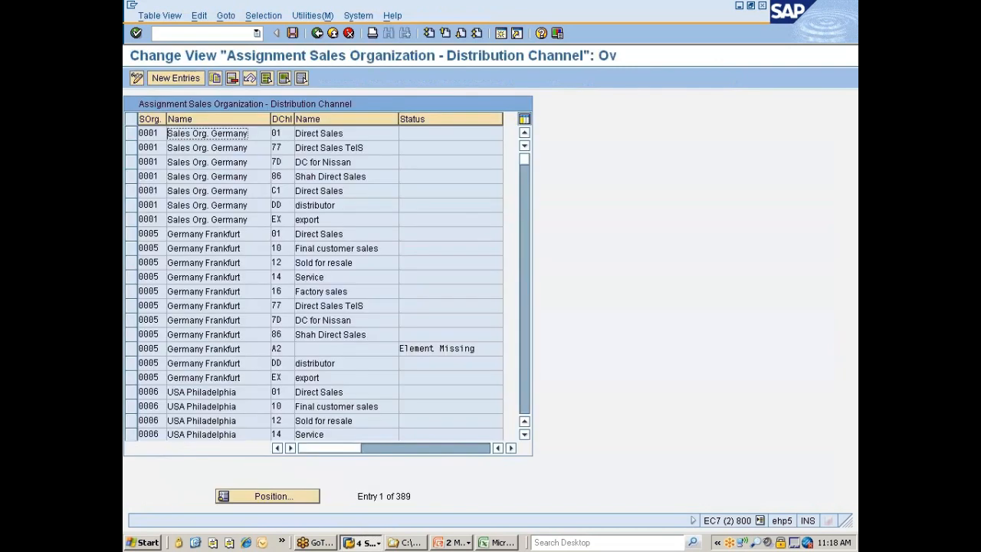
{"action": "left_click", "coordinate": [262, 16]}
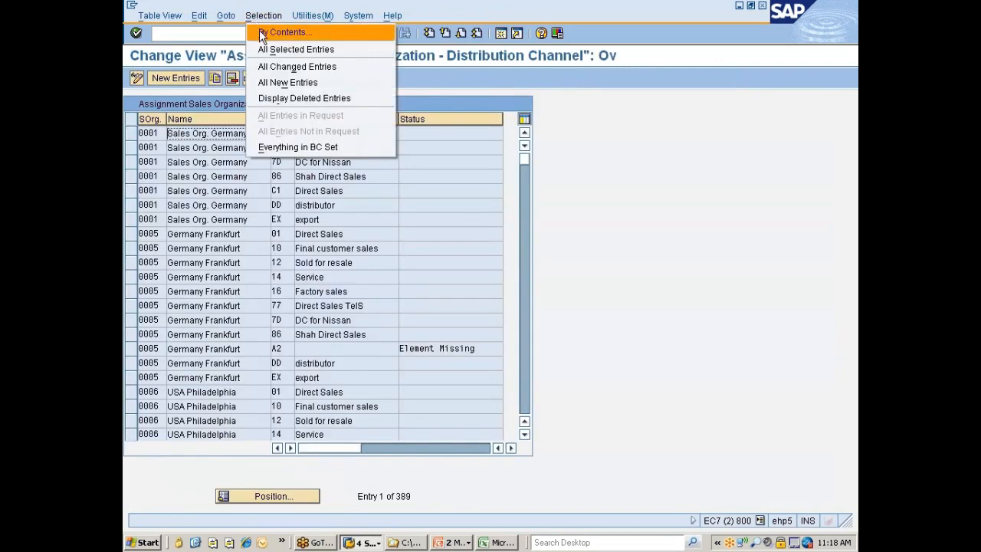
{"action": "left_click", "coordinate": [258, 31]}
{"action": "left_click", "coordinate": [165, 170]}
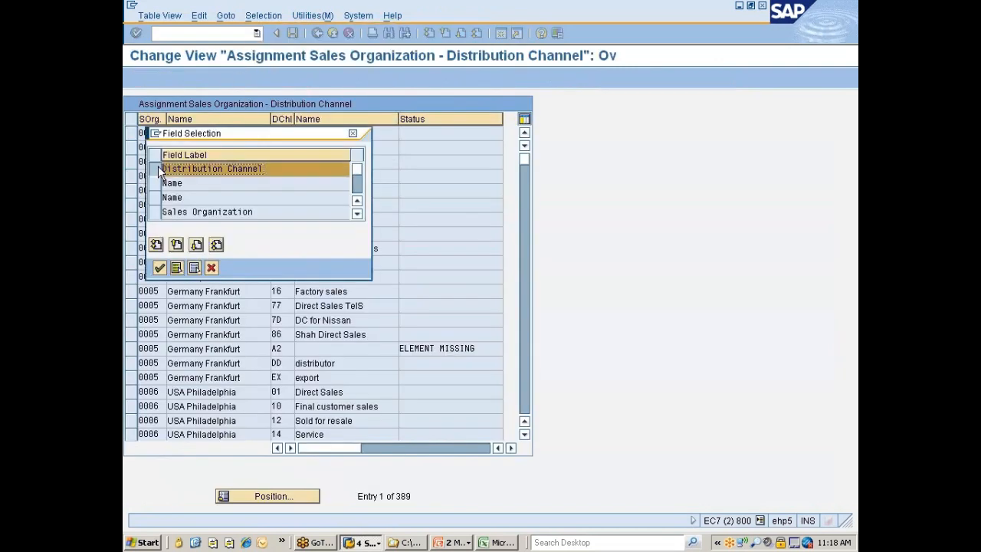
{"action": "left_click", "coordinate": [159, 267]}
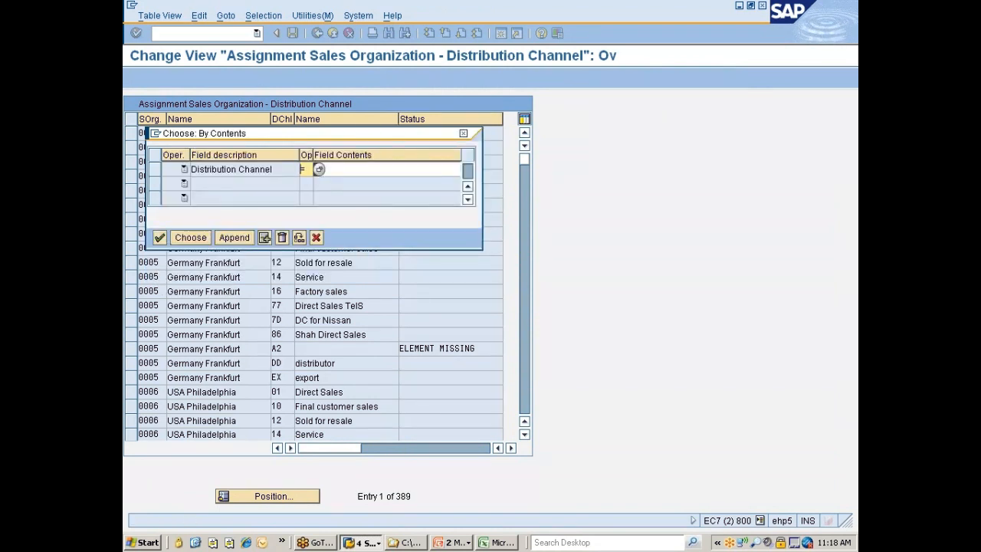
{"action": "type", "text": "7D"}
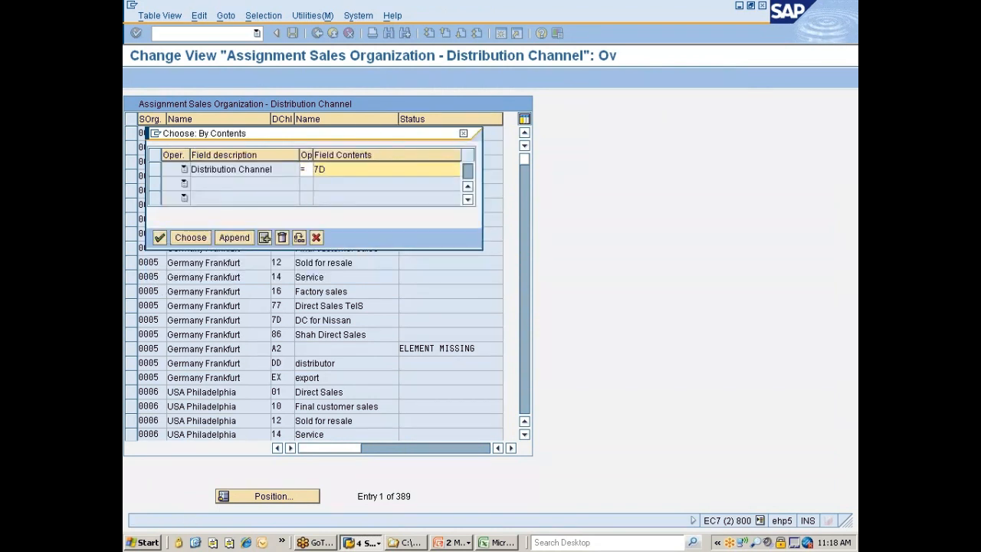
{"action": "key", "text": "Return"}
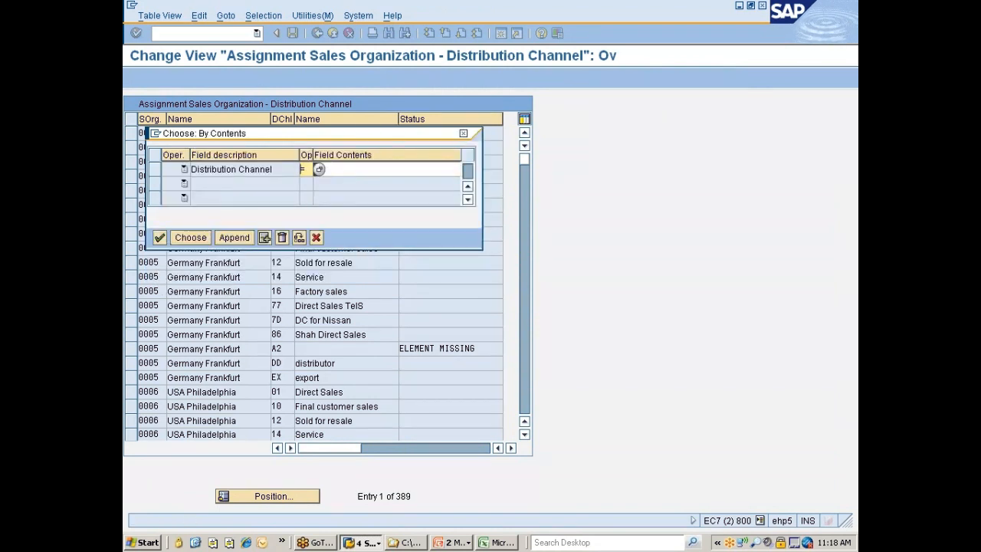
{"action": "left_click", "coordinate": [200, 241]}
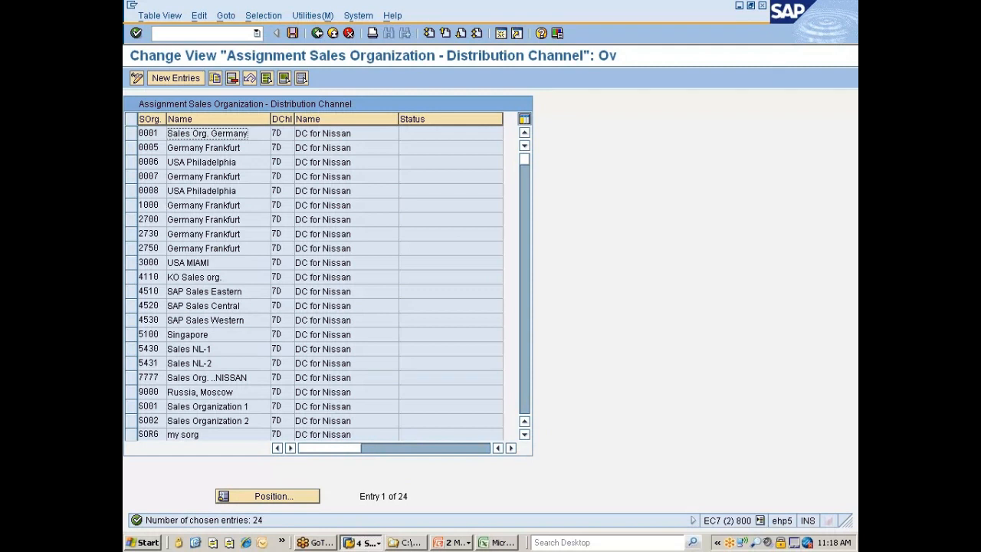
Select all filtered distribution channel 7D assignments, delete them and save the change
{"action": "left_click", "coordinate": [131, 377]}
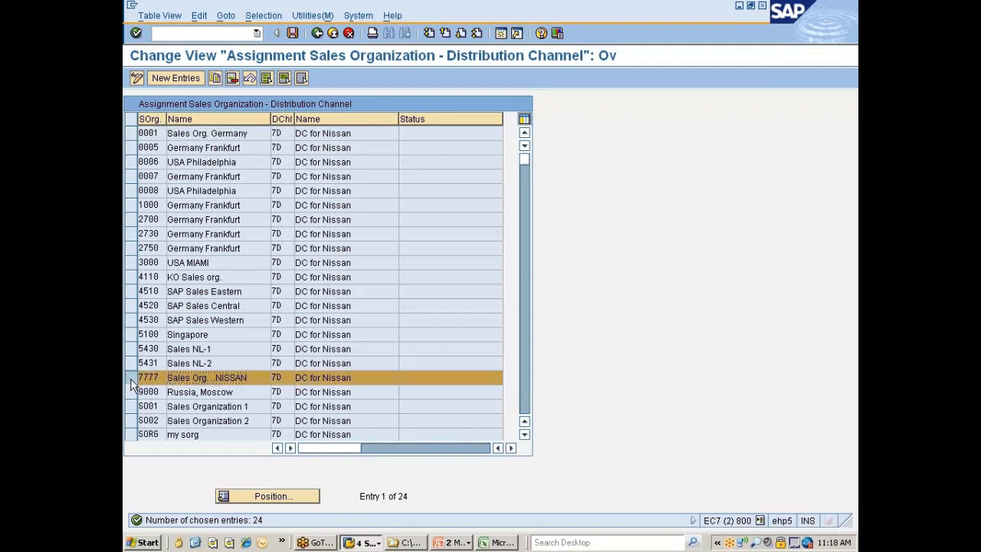
{"action": "left_click", "coordinate": [130, 380]}
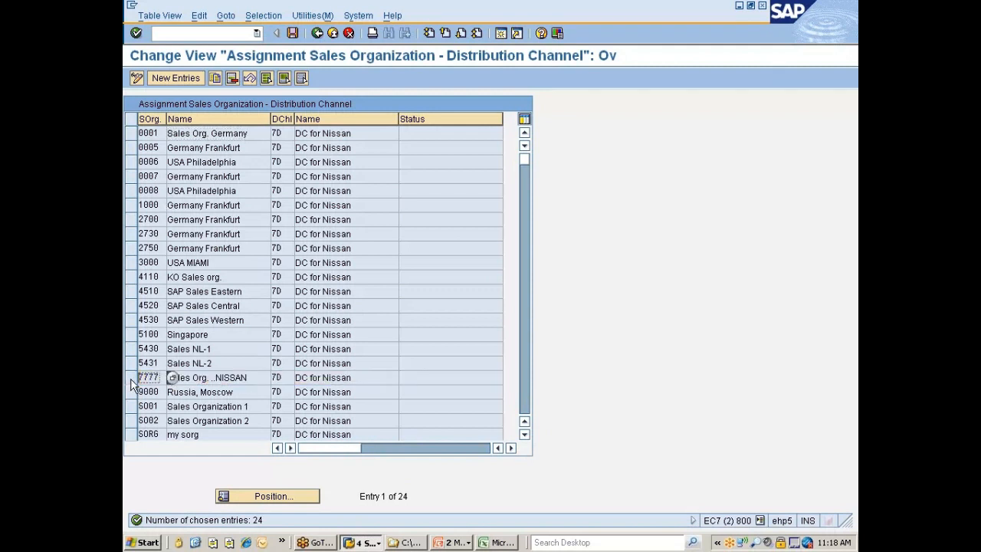
{"action": "left_click", "coordinate": [264, 78]}
{"action": "left_click", "coordinate": [232, 78]}
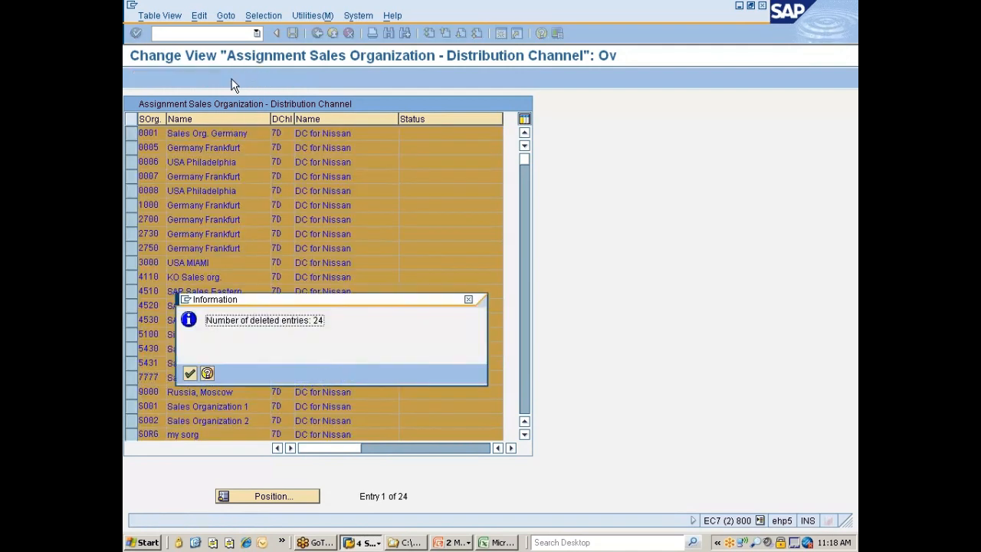
{"action": "key", "text": "Return"}
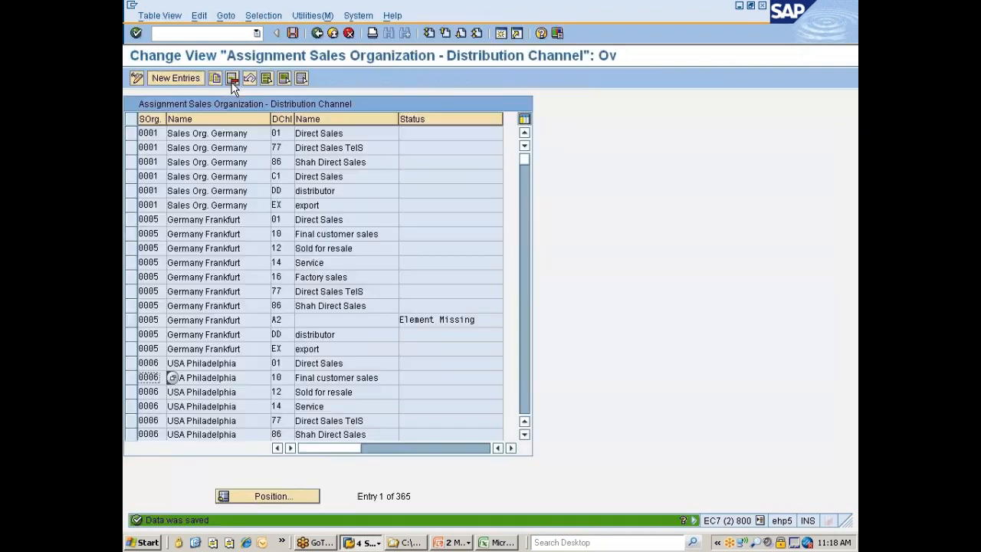
Replace the distribution channel filter criterion with Sales Organization equal to 7777 and apply it to the assignment entries
{"action": "left_click", "coordinate": [265, 16]}
{"action": "left_click", "coordinate": [273, 32]}
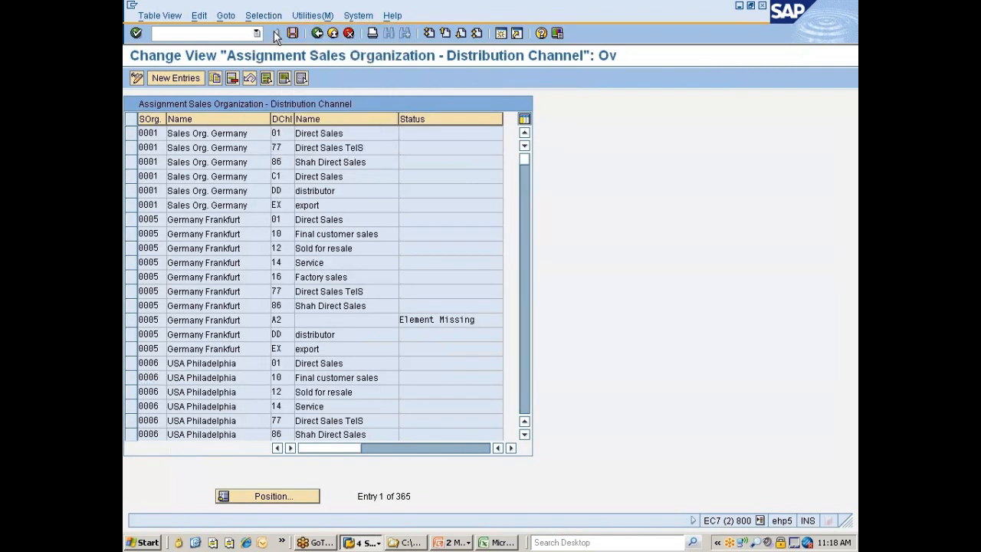
{"action": "left_click", "coordinate": [152, 170]}
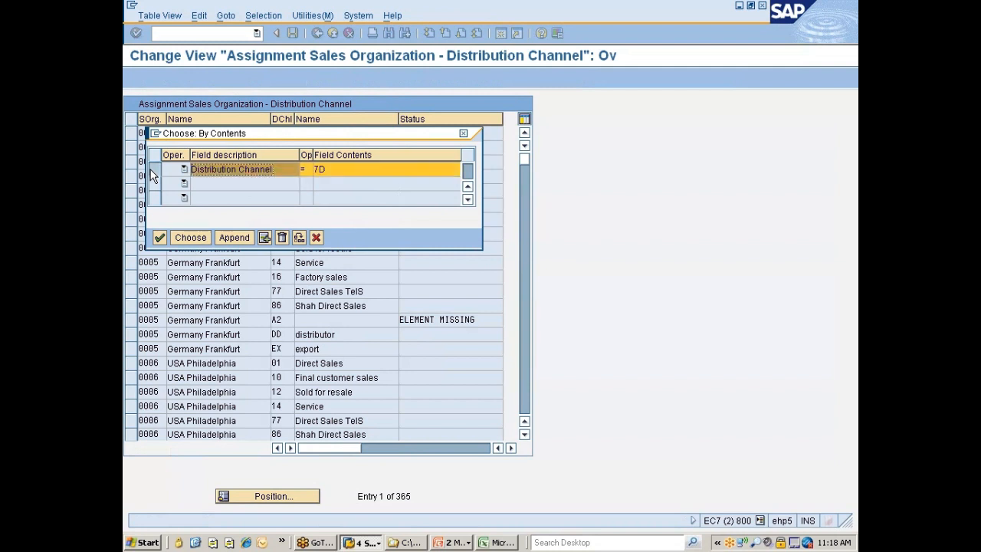
{"action": "left_click", "coordinate": [282, 239]}
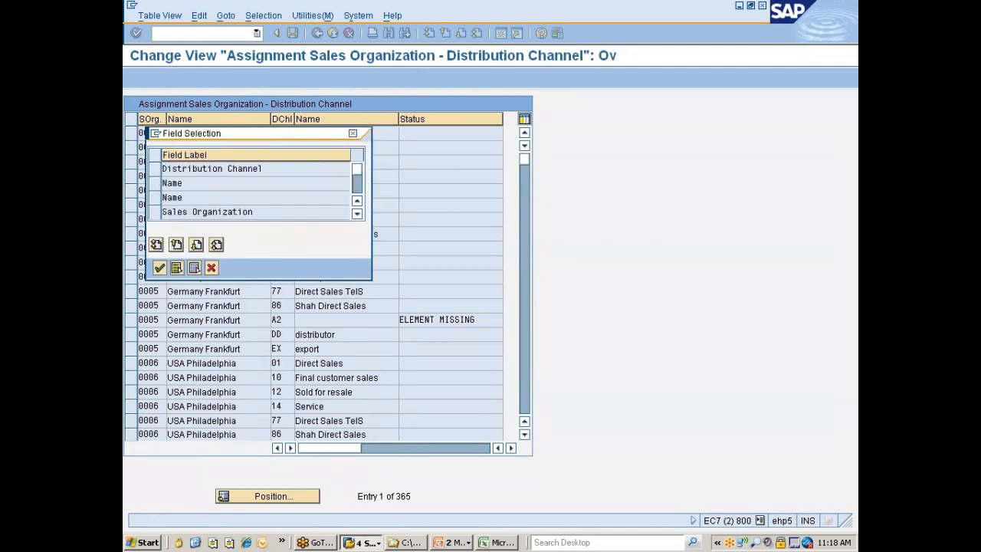
{"action": "left_click", "coordinate": [155, 214]}
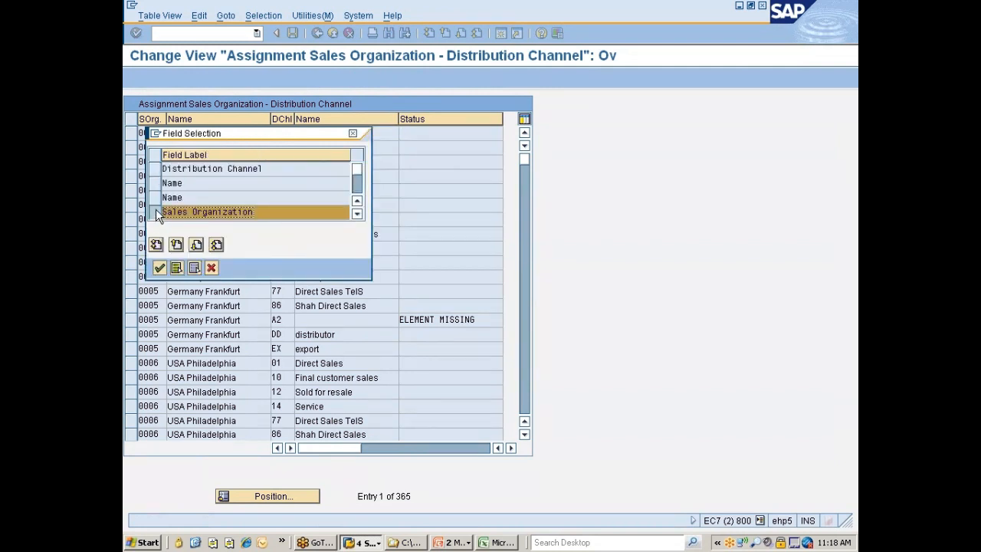
{"action": "left_click", "coordinate": [159, 267]}
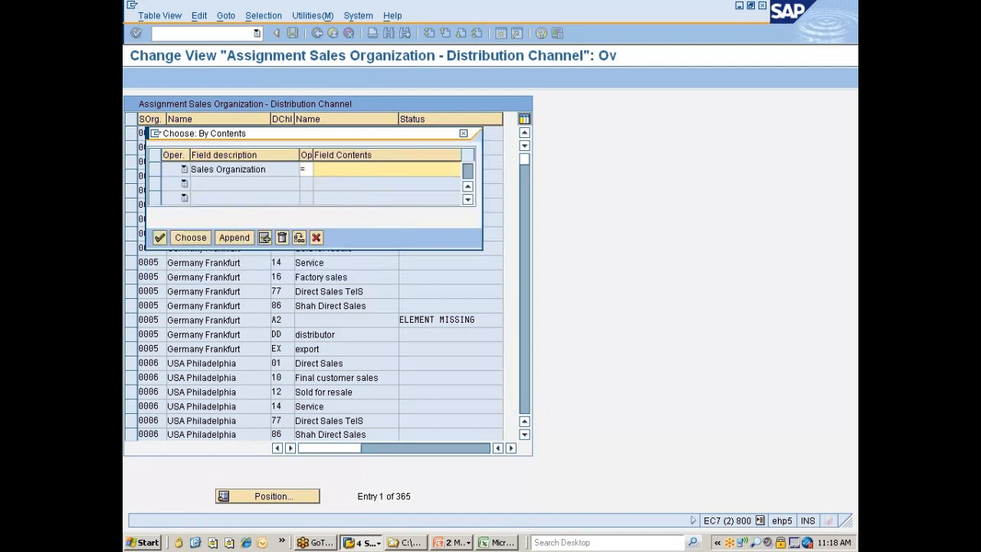
{"action": "type", "text": "7777"}
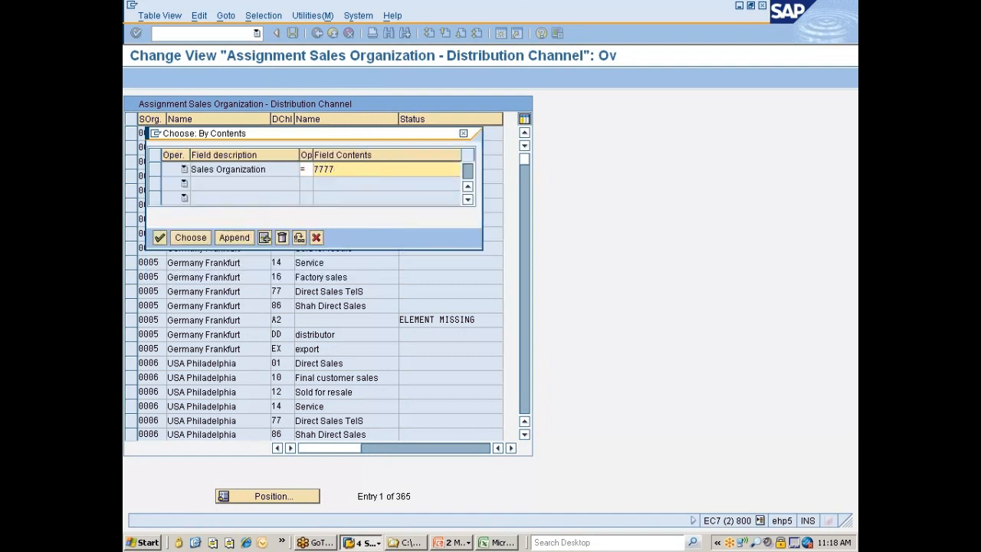
{"action": "key", "text": "Return"}
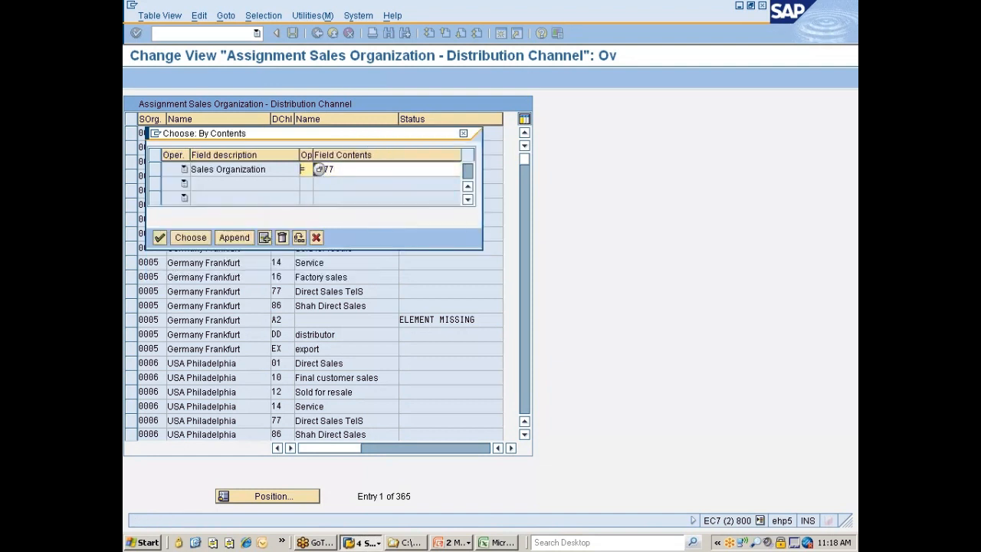
{"action": "left_click", "coordinate": [200, 235]}
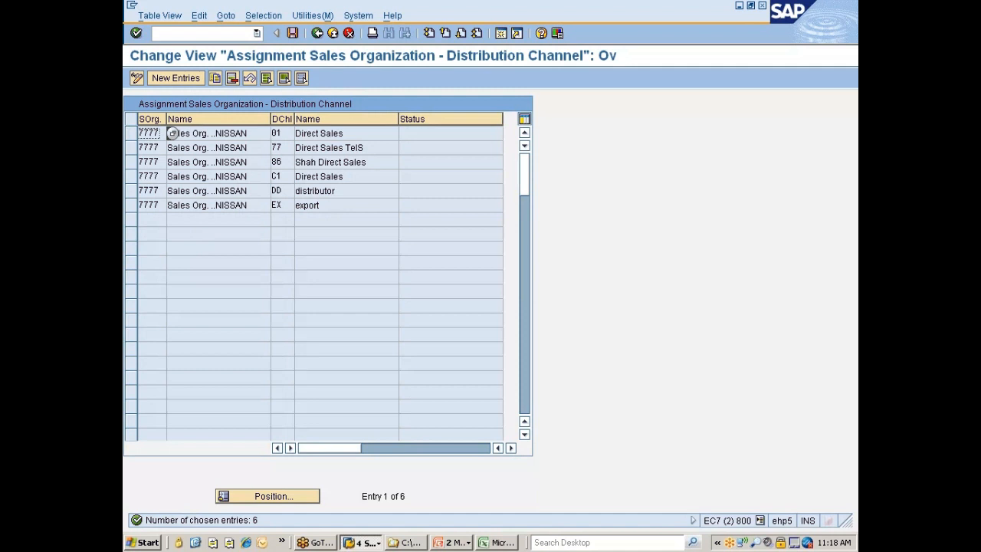
Select all filtered distribution channel assignments of sales organization 7777, delete them and save the change
{"action": "left_click", "coordinate": [267, 80]}
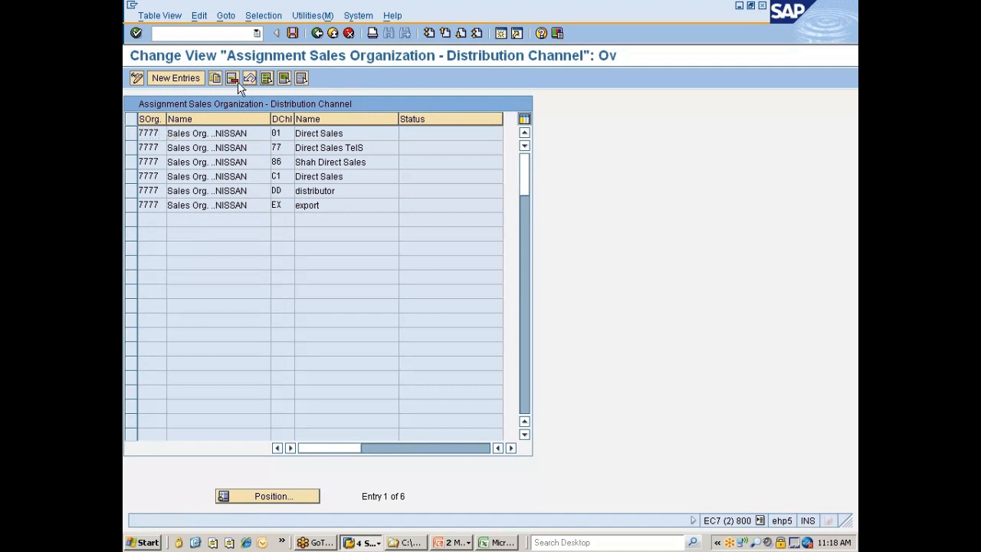
{"action": "left_click", "coordinate": [233, 80]}
{"action": "key", "text": "Return"}
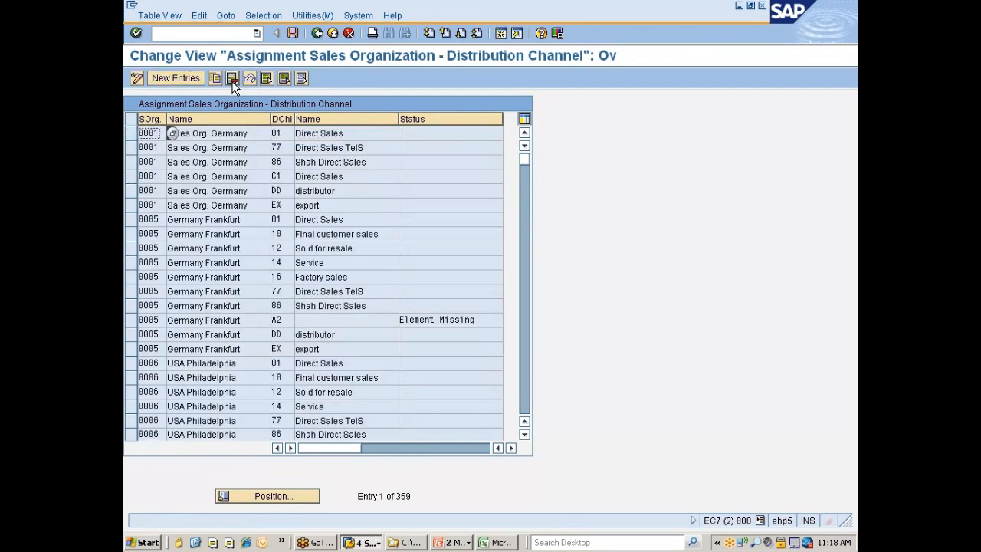
{"action": "key", "text": "ctrl+s"}
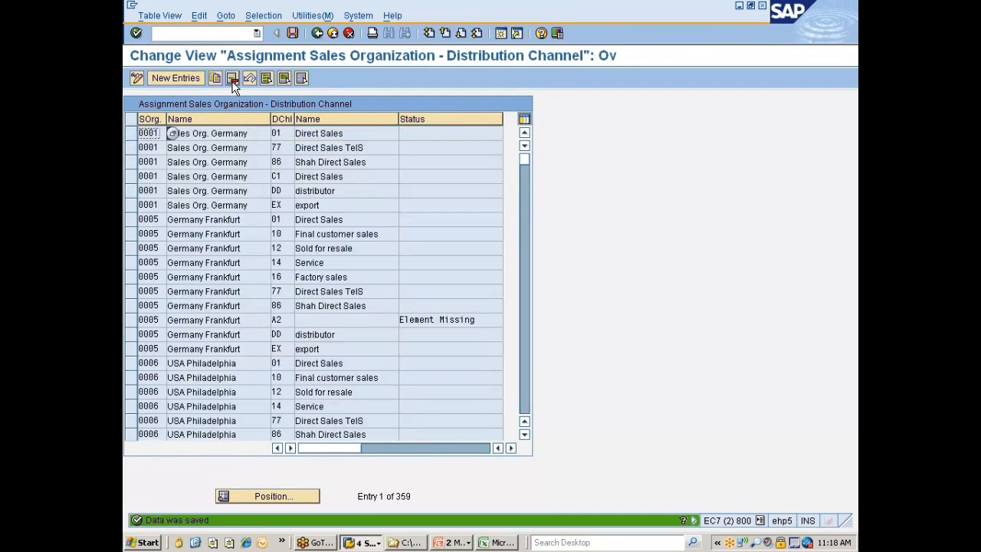
{"action": "left_click", "coordinate": [274, 17]}
{"action": "left_click", "coordinate": [281, 33]}
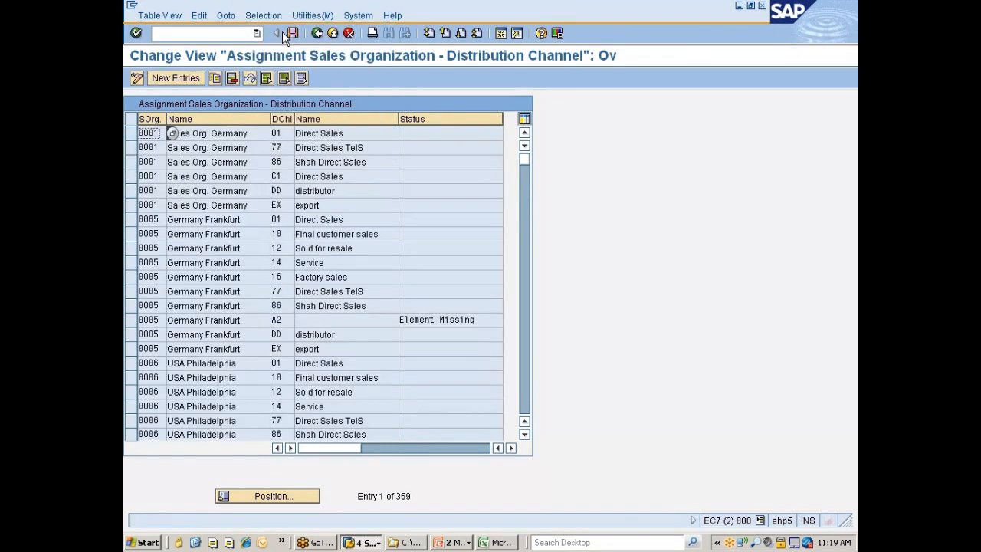
{"action": "left_click", "coordinate": [154, 169]}
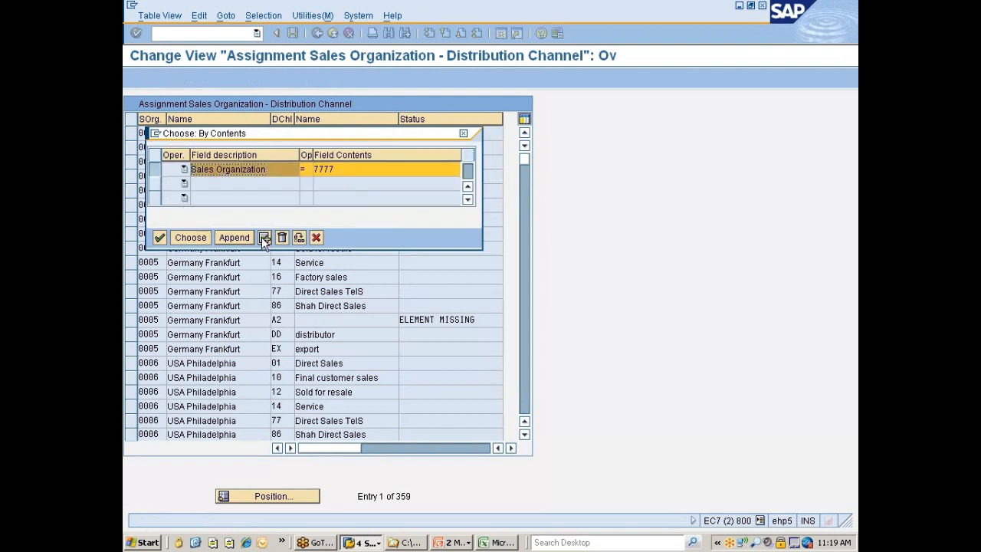
{"action": "left_click", "coordinate": [282, 238]}
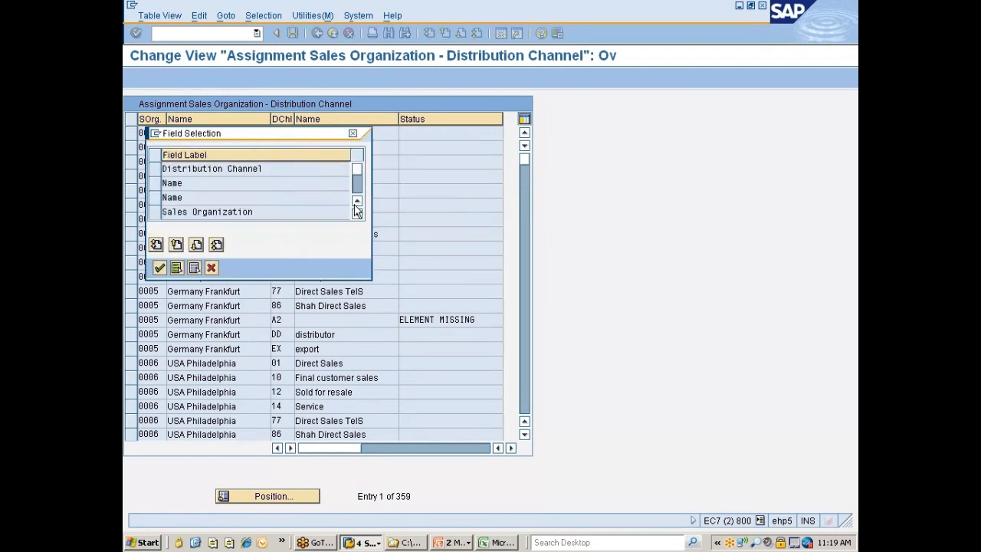
{"action": "scroll", "coordinate": [358, 191], "scroll_direction": "down", "scroll_amount": 3}
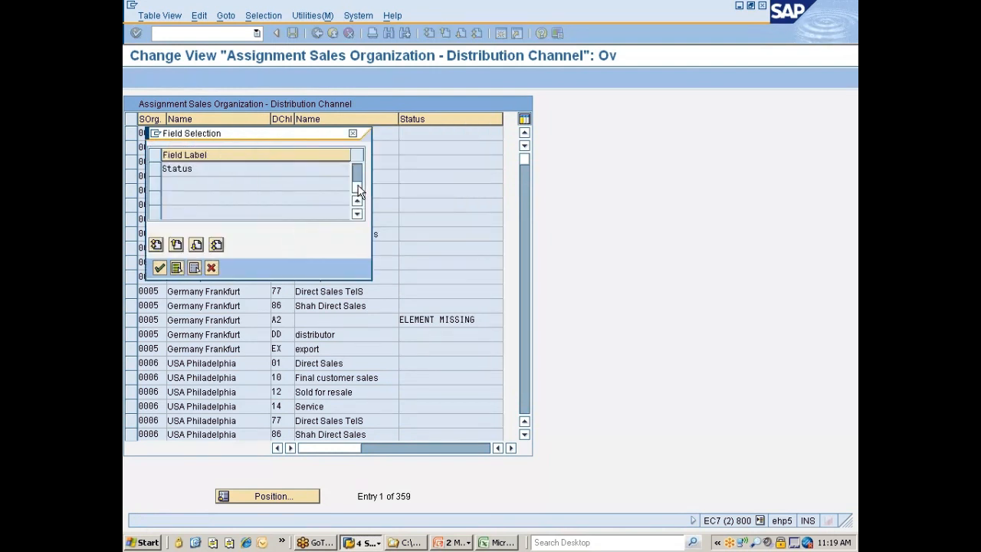
{"action": "left_click", "coordinate": [211, 267]}
Create and save a new entry assigning distribution channel 7D to sales organization 7777, and return to the implementation guide
{"action": "left_click", "coordinate": [174, 79]}
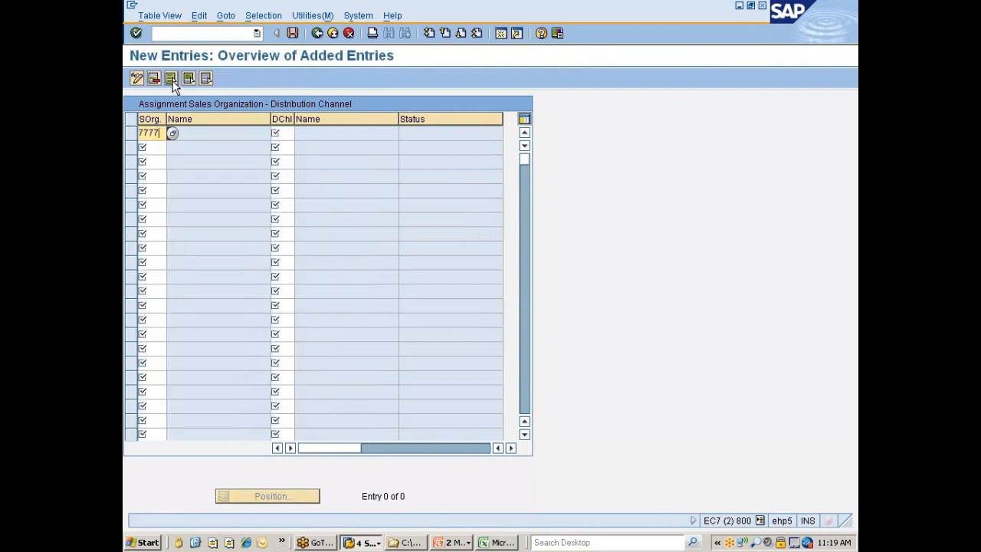
{"action": "type", "text": "7777"}
{"action": "key", "text": "Tab"}
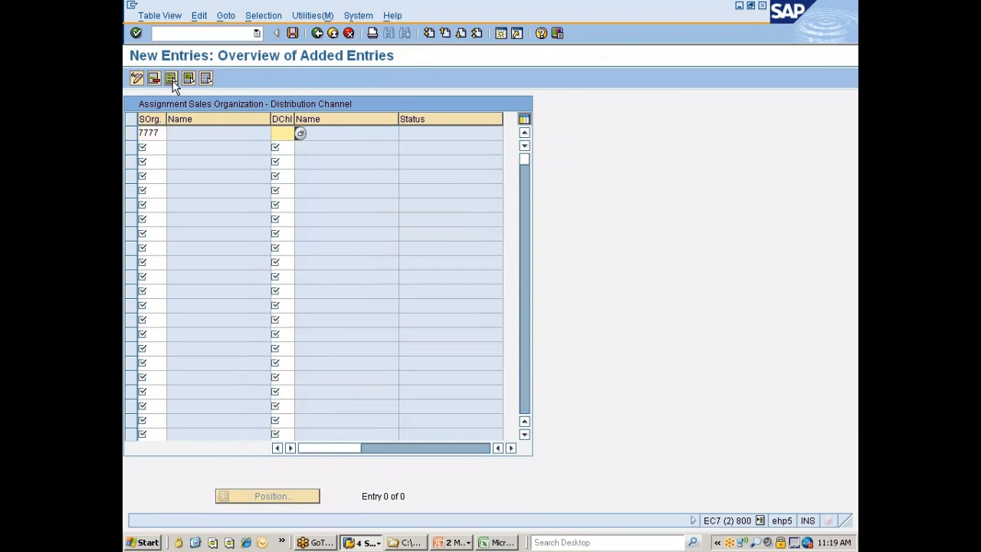
{"action": "type", "text": "70"}
{"action": "key", "text": "Return"}
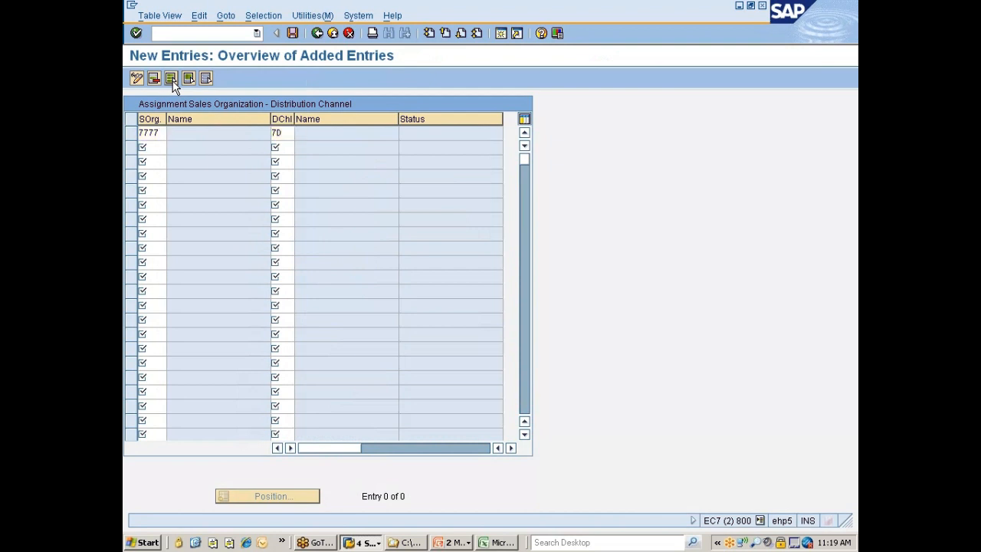
{"action": "key", "text": "ctrl+s"}
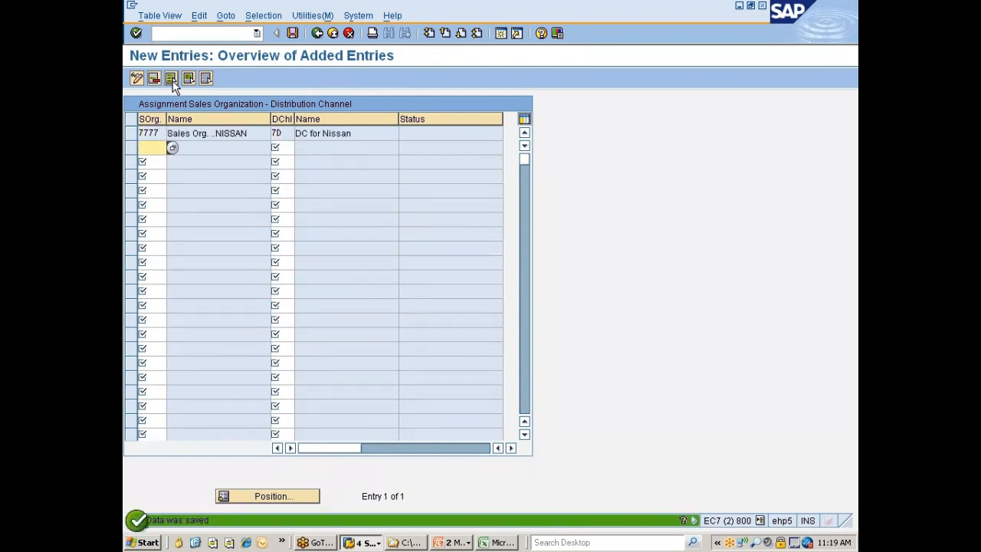
{"action": "key", "text": "F3"}
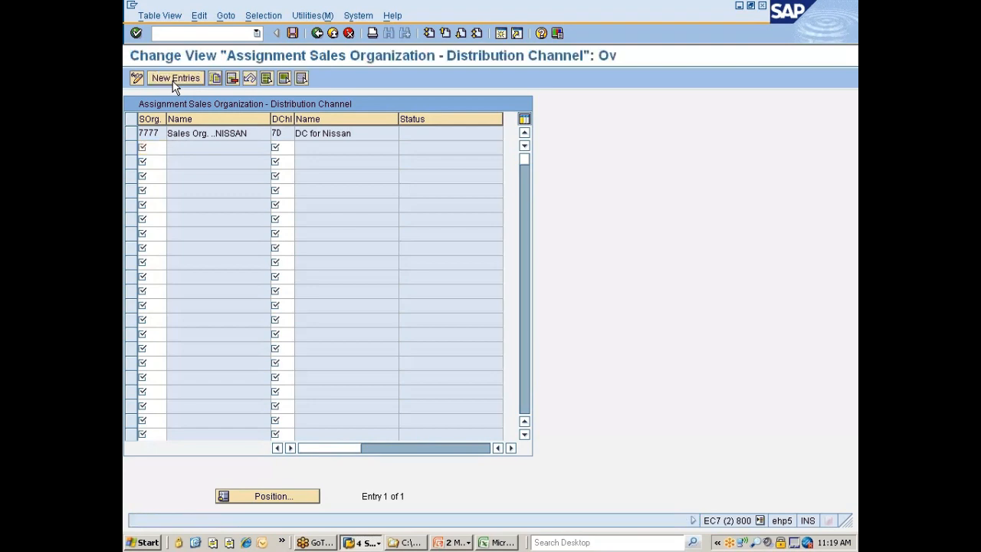
{"action": "key", "text": "F3"}
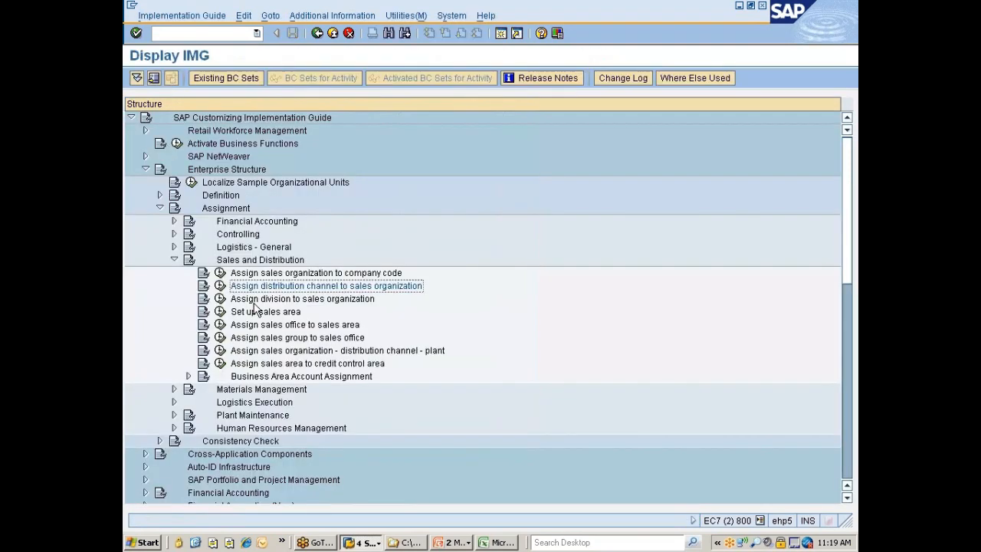
Switch to the PowerPoint organizational structures diagram, review how division relates to sales organization, and return to SAP
{"action": "left_click", "coordinate": [273, 299]}
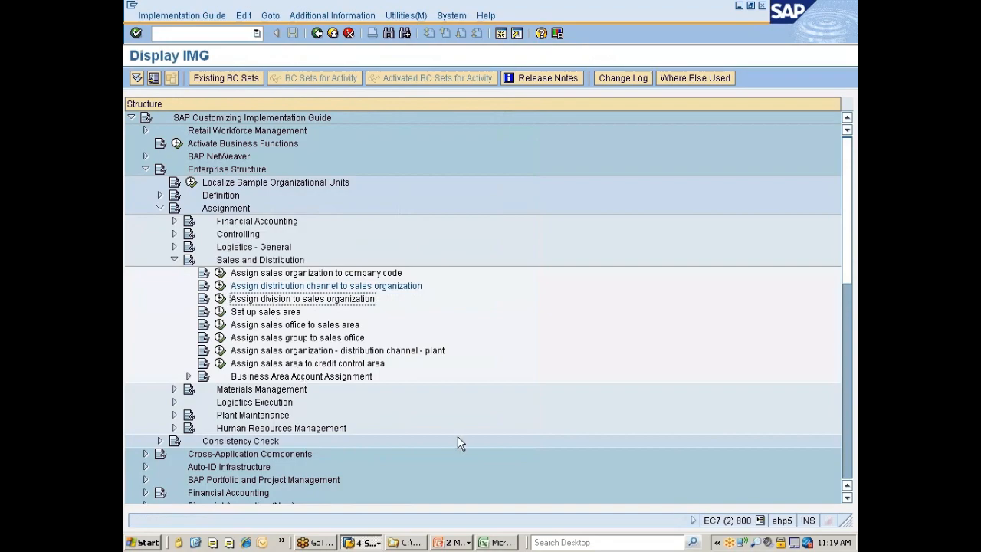
{"action": "key", "text": "alt+Tab"}
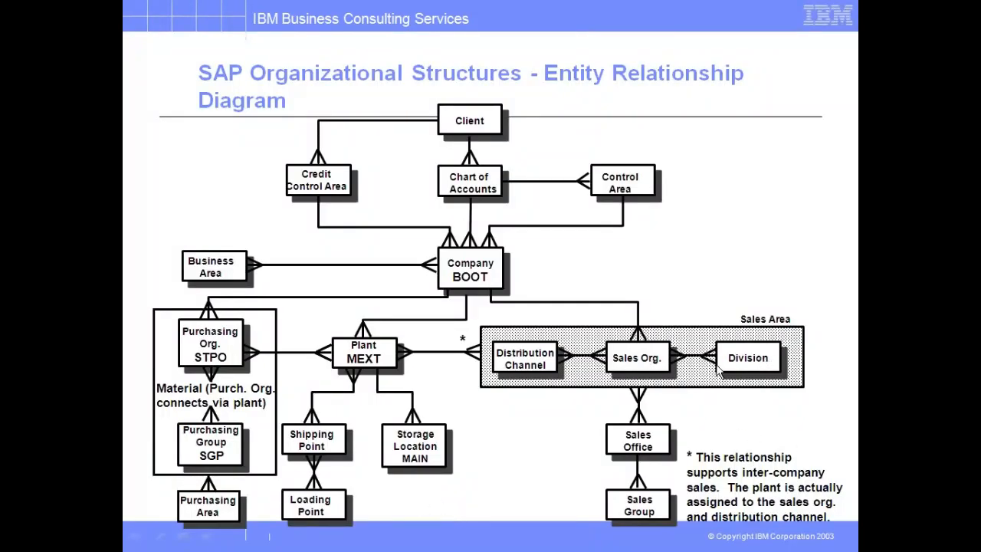
{"action": "key", "text": "alt+Tab"}
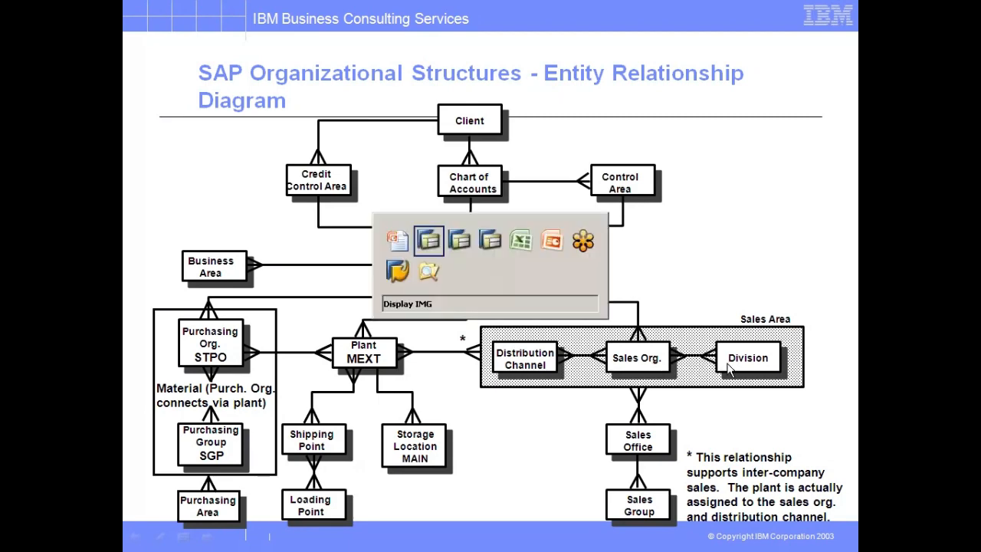
Open the division to sales organization assignment and filter its entries by division 77
{"action": "left_click", "coordinate": [220, 298]}
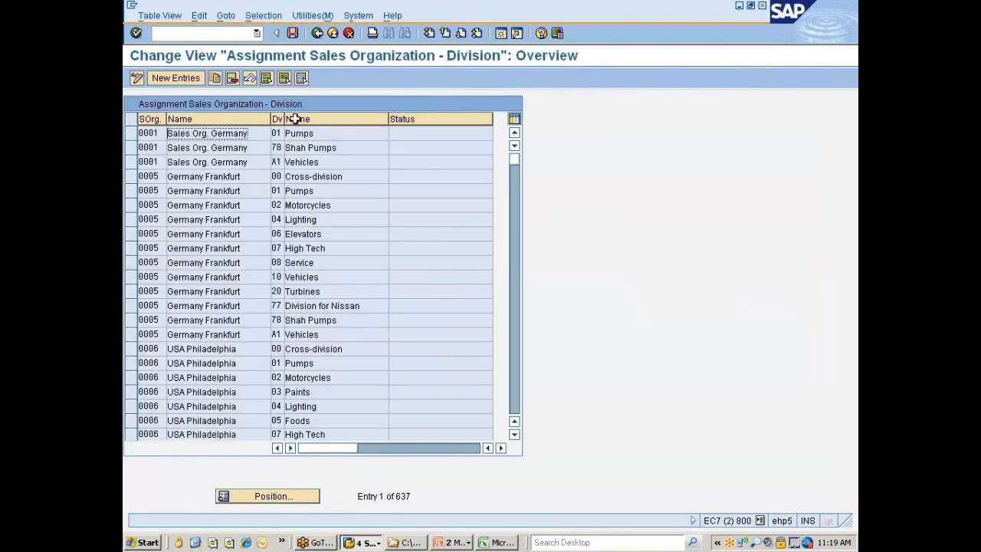
{"action": "left_click", "coordinate": [263, 15]}
{"action": "left_click", "coordinate": [261, 33]}
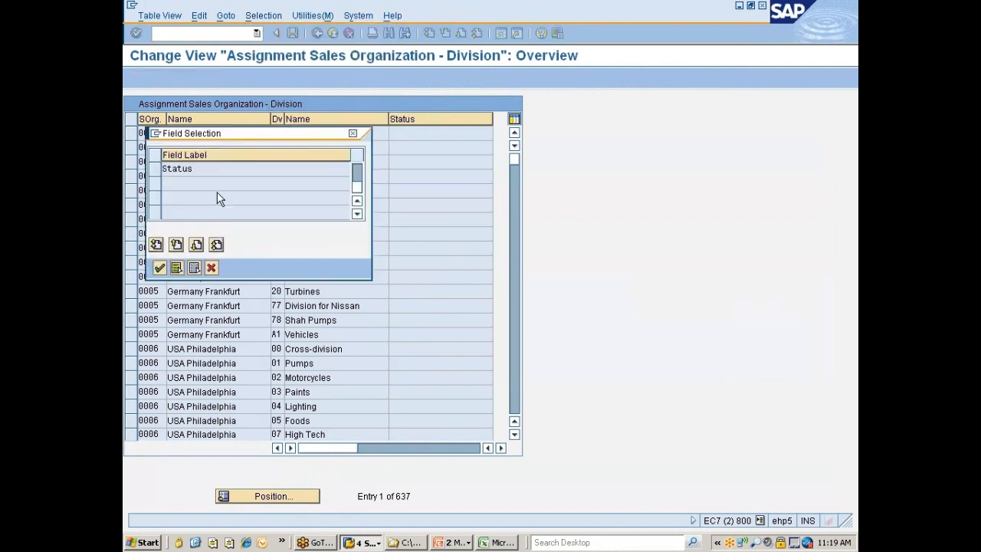
{"action": "left_click", "coordinate": [356, 198]}
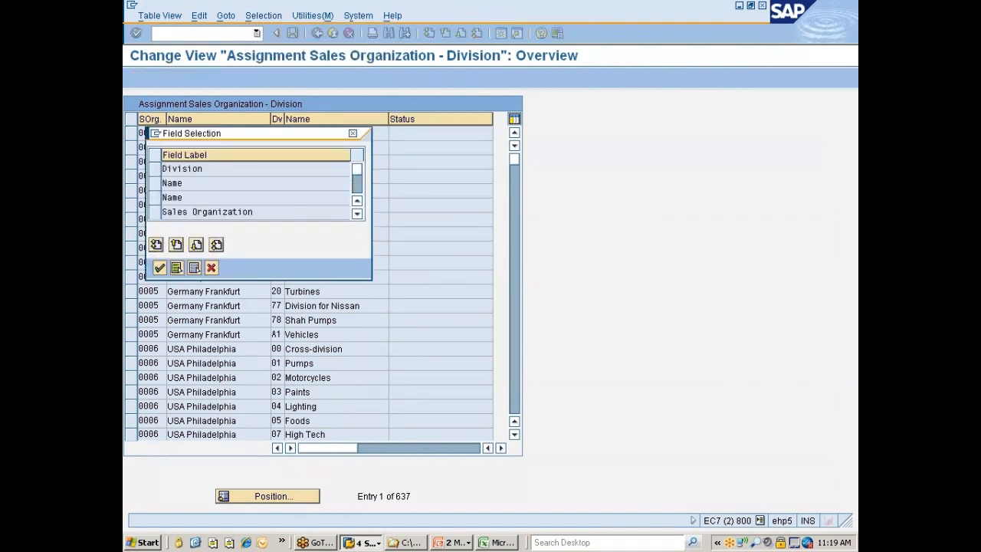
{"action": "left_click", "coordinate": [157, 169]}
{"action": "left_click", "coordinate": [160, 267]}
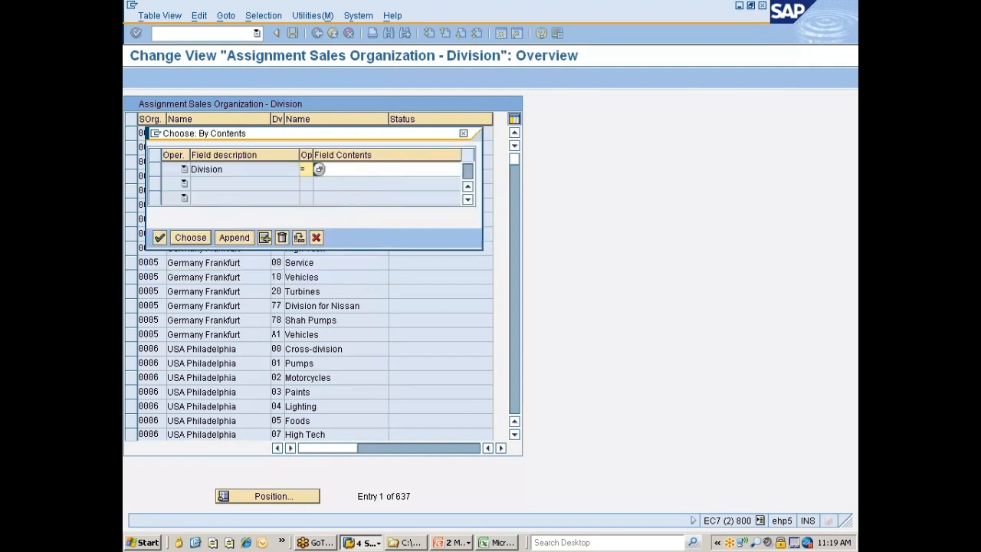
{"action": "type", "text": "77"}
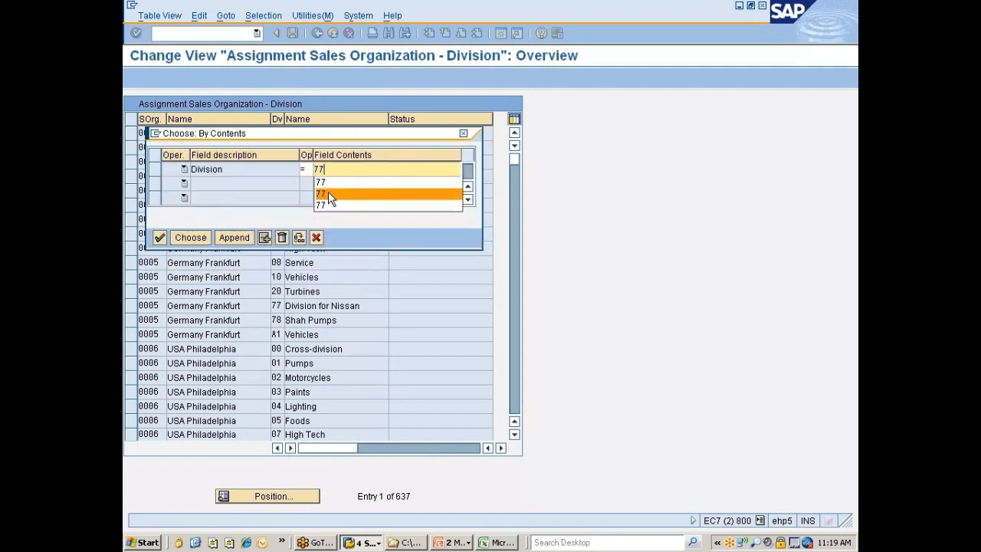
{"action": "left_click", "coordinate": [328, 191]}
{"action": "left_click", "coordinate": [191, 237]}
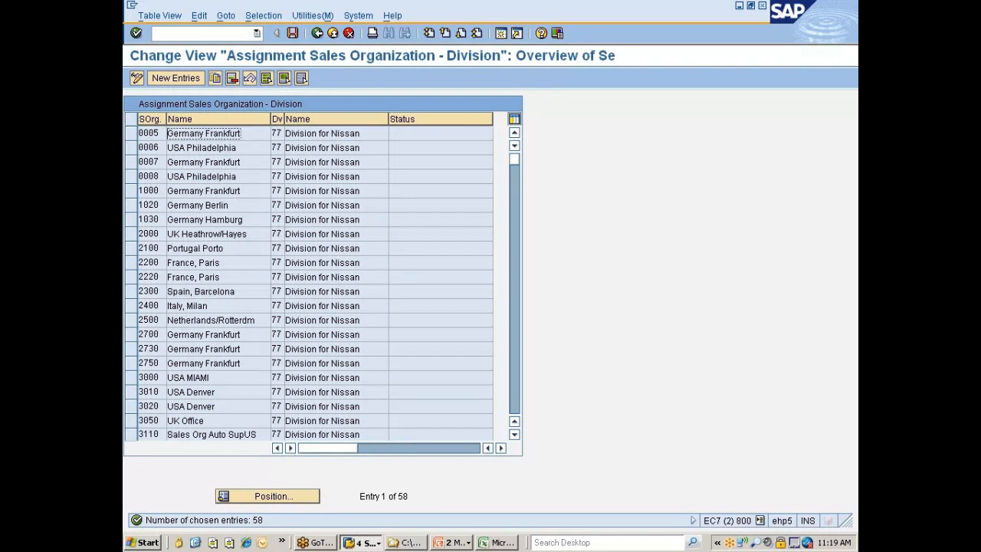
Select all filtered division 77 assignments, delete them and save the change under the Nissan changes customizing request
{"action": "left_click", "coordinate": [265, 80]}
{"action": "left_click", "coordinate": [229, 82]}
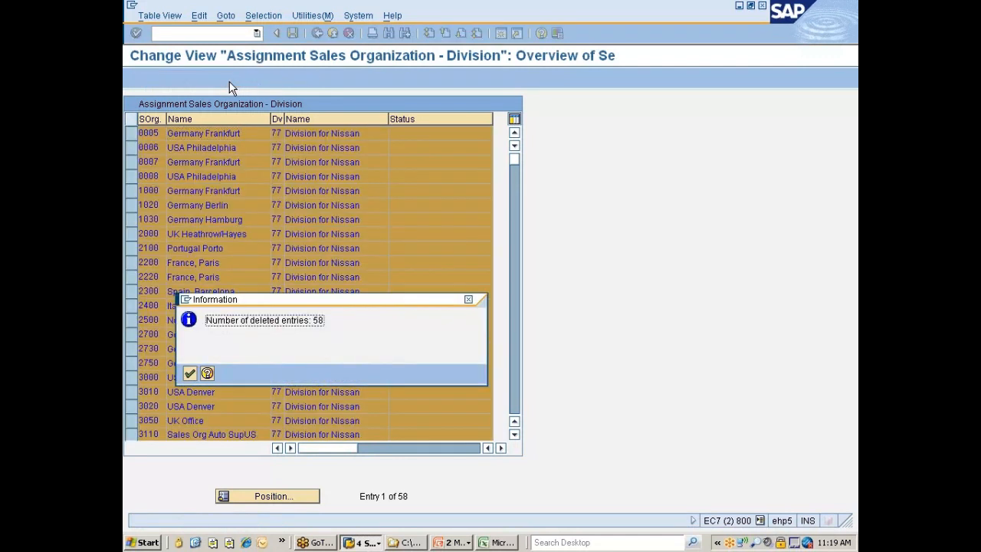
{"action": "key", "text": "Return"}
{"action": "key", "text": "ctrl+s"}
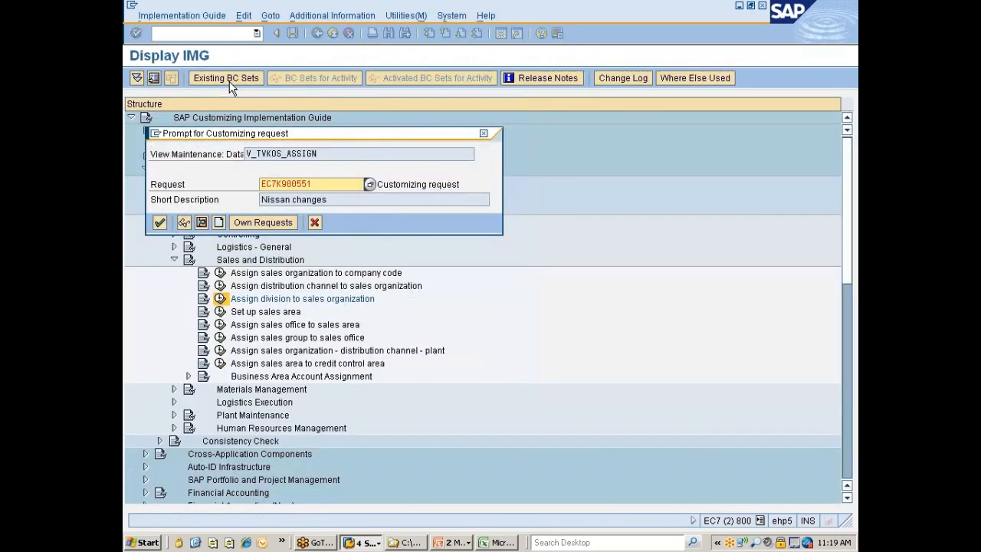
{"action": "key", "text": "Return"}
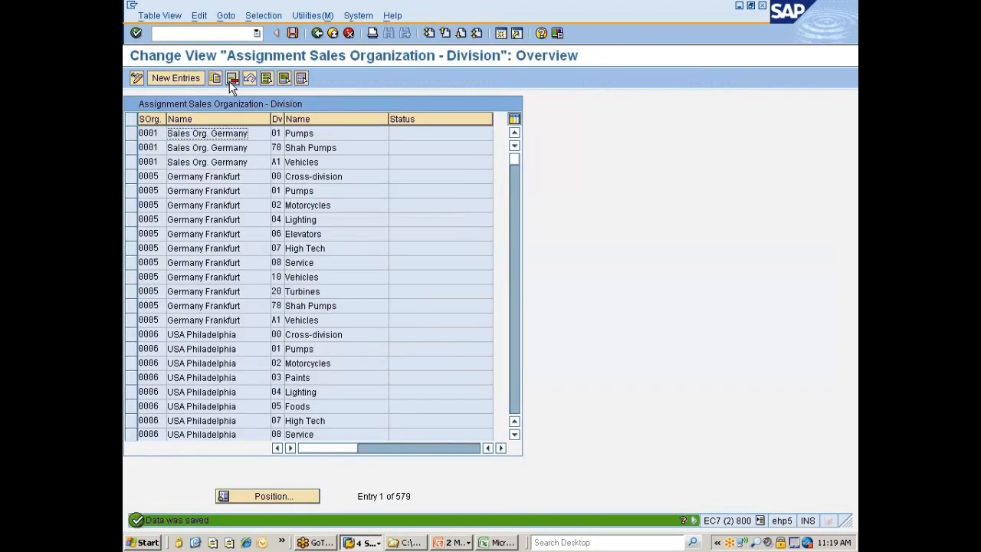
Filter the division assignments by sales organization 7777, replacing Division with Sales Organization as the selection field
{"action": "left_click", "coordinate": [270, 16]}
{"action": "left_click", "coordinate": [271, 32]}
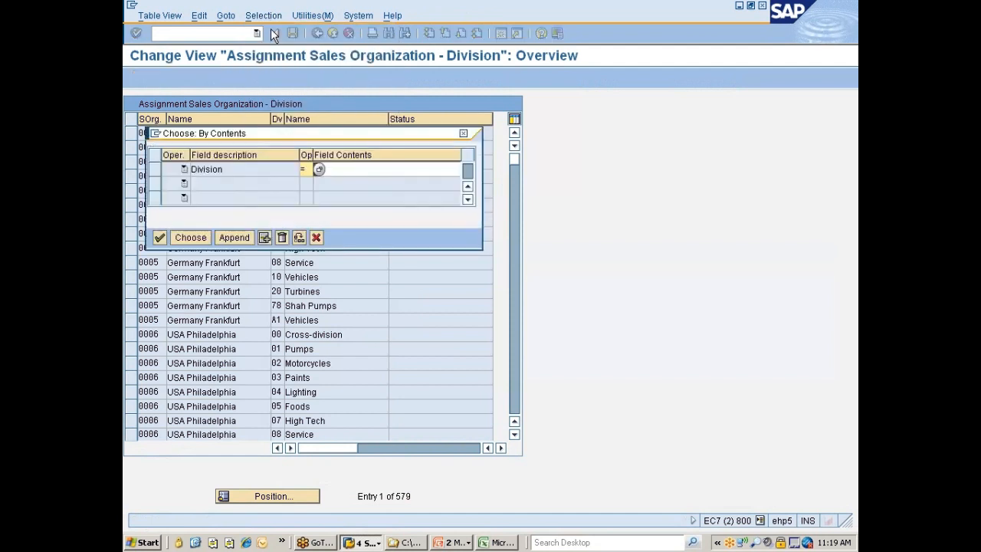
{"action": "left_click", "coordinate": [153, 169]}
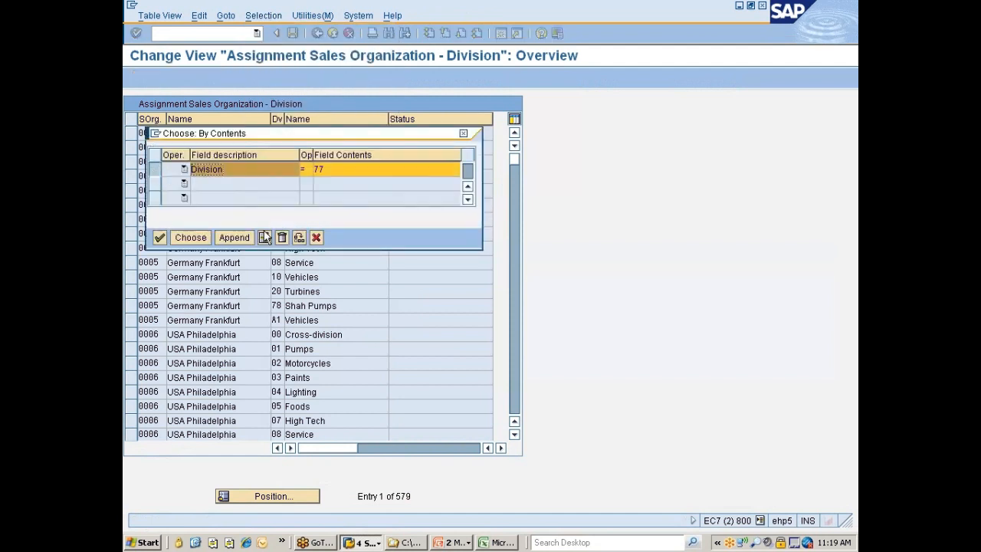
{"action": "left_click", "coordinate": [281, 239]}
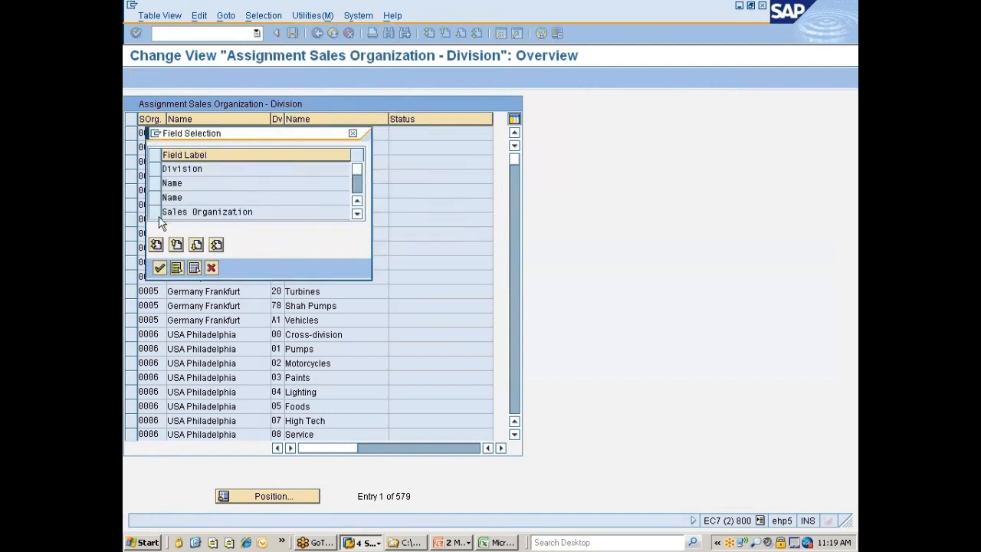
{"action": "left_click", "coordinate": [157, 213]}
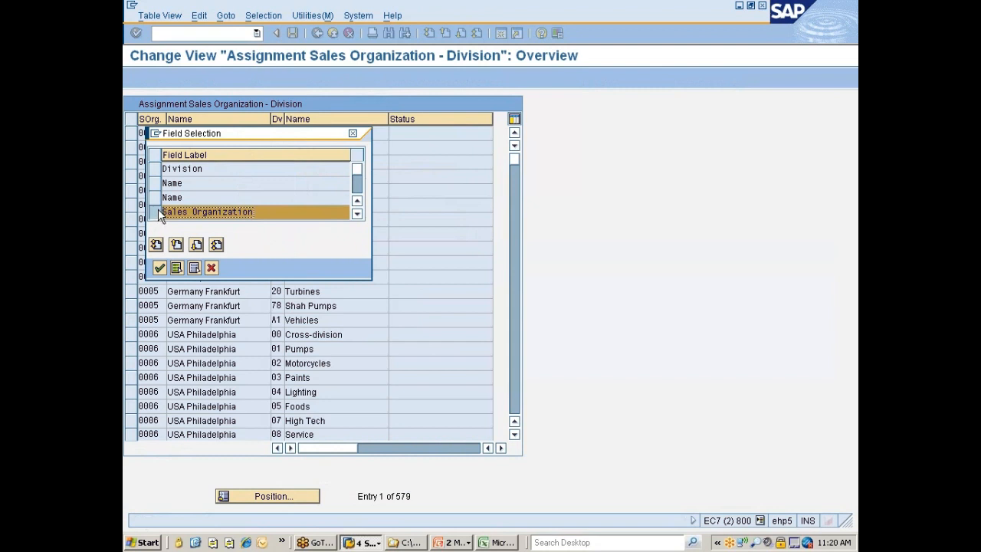
{"action": "left_click", "coordinate": [159, 268]}
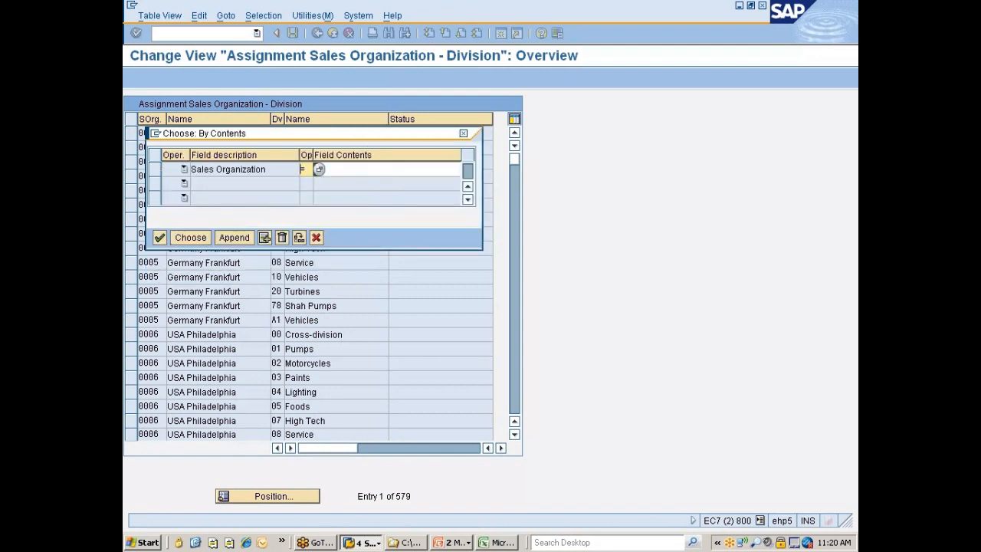
{"action": "type", "text": "7777"}
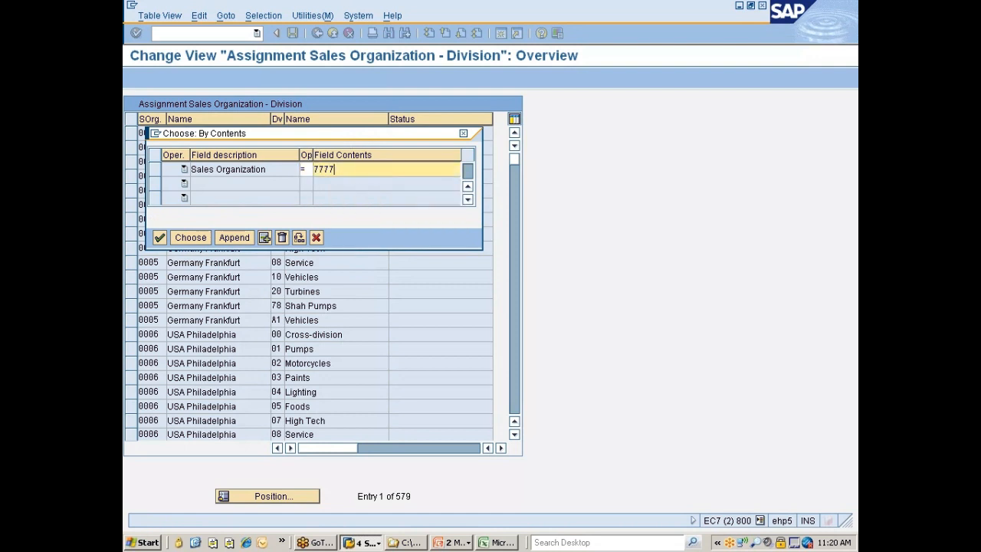
{"action": "left_click", "coordinate": [203, 237]}
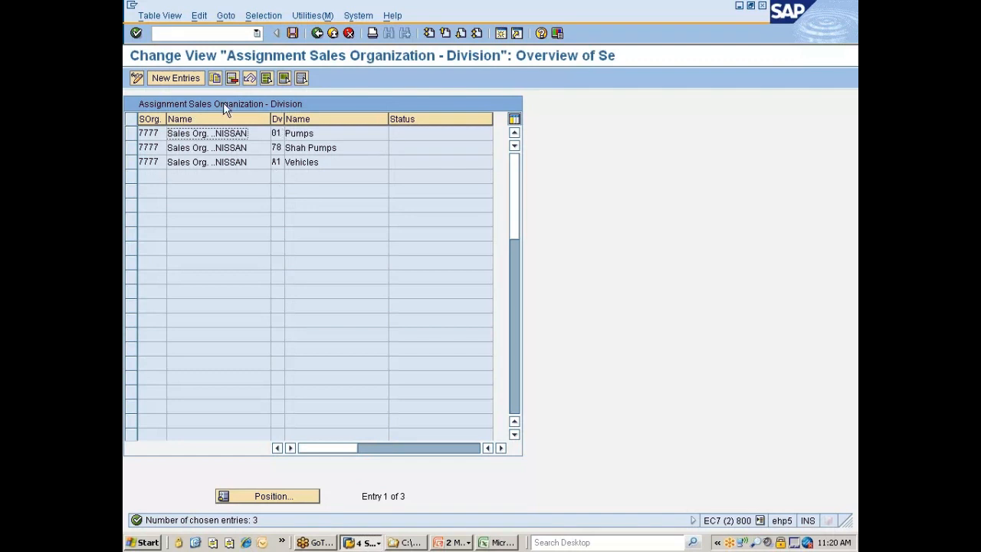
Select all filtered division assignments of sales organization 7777, delete them and save the change
{"action": "left_click", "coordinate": [265, 80]}
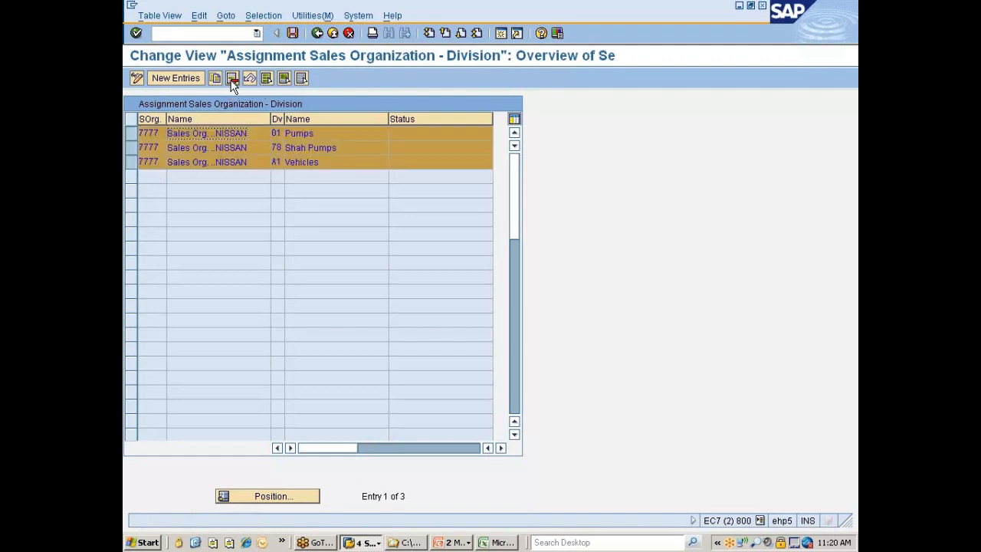
{"action": "left_click", "coordinate": [232, 79]}
{"action": "key", "text": "Return"}
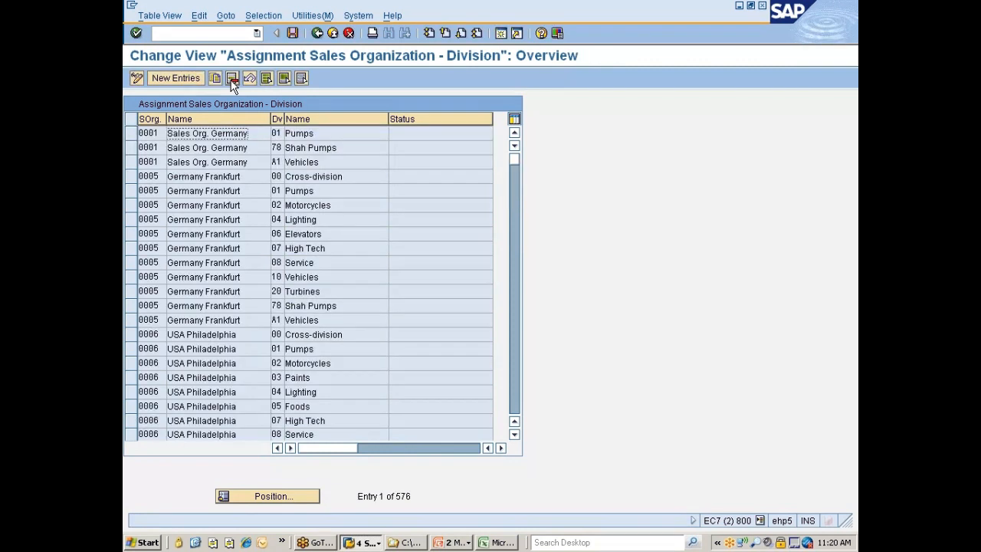
{"action": "key", "text": "ctrl+s"}
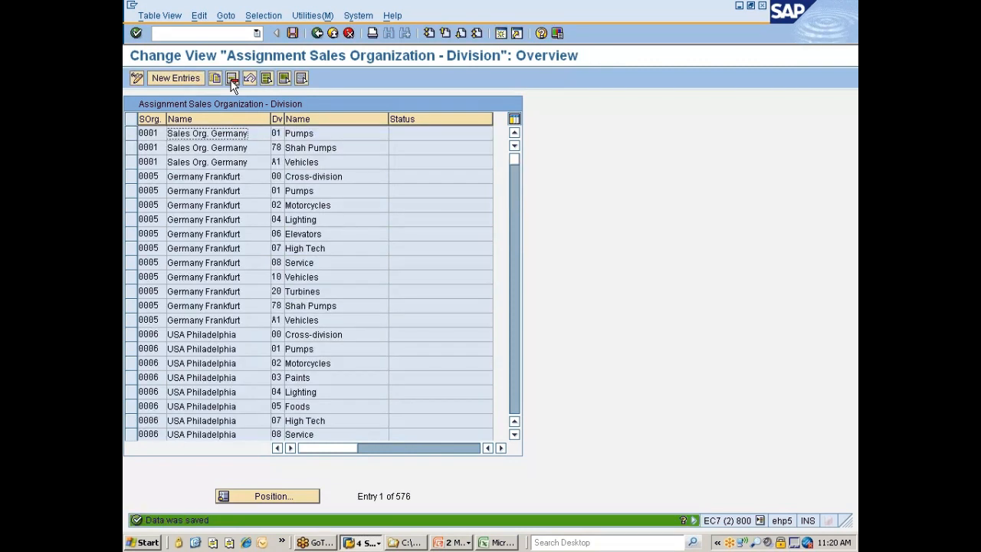
Create and save a new entry assigning division 77 to sales organization 7777, and return to the implementation guide
{"action": "left_click", "coordinate": [176, 82]}
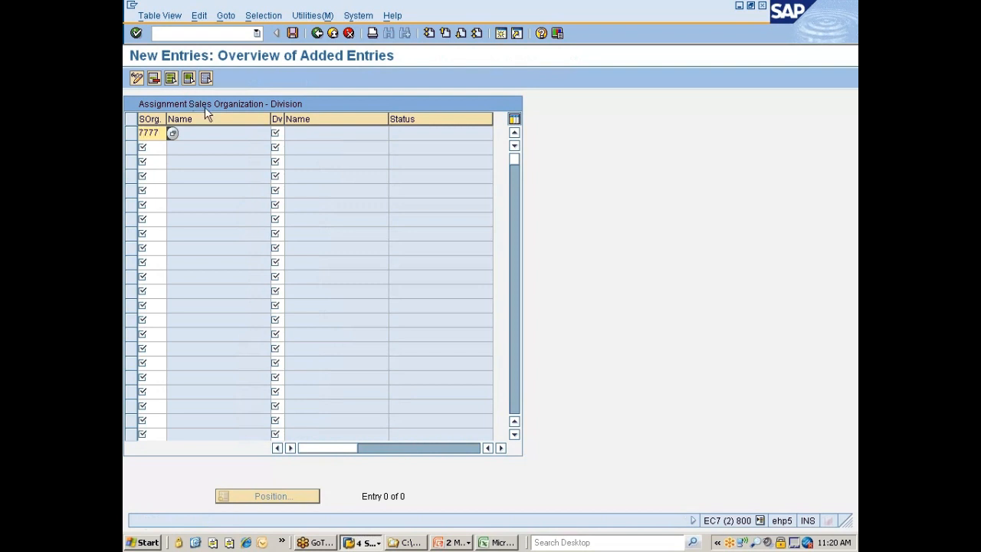
{"action": "key", "text": "Tab"}
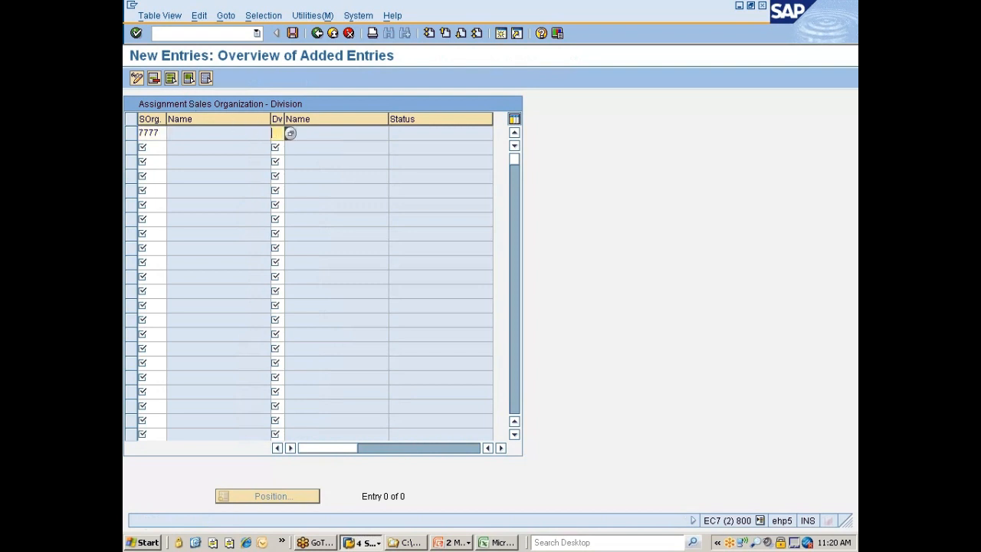
{"action": "type", "text": "77"}
{"action": "key", "text": "Return"}
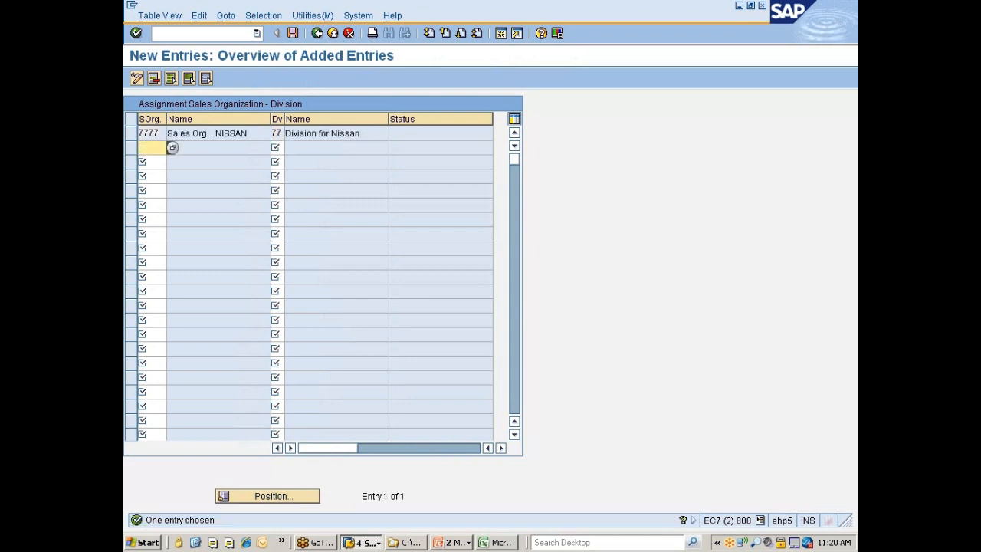
{"action": "key", "text": "ctrl+s"}
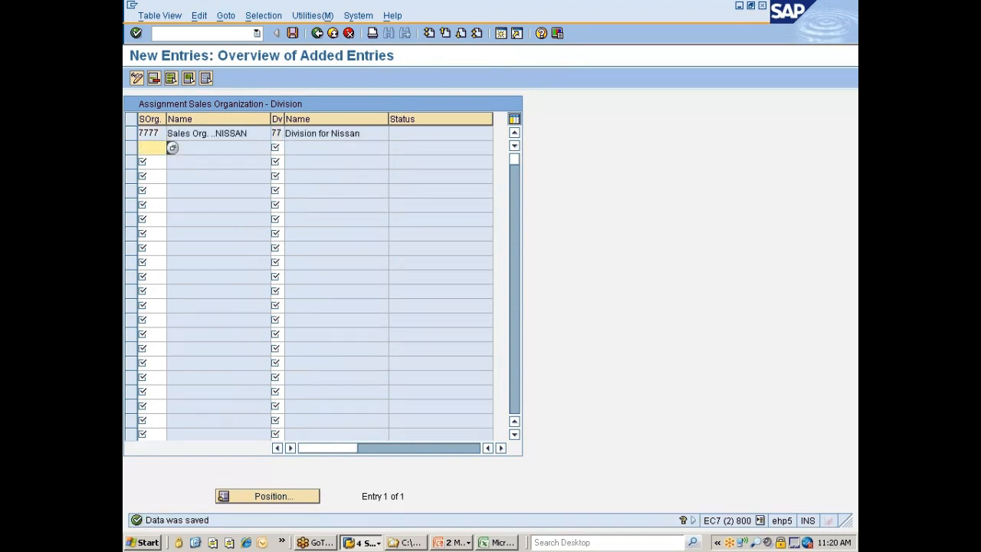
{"action": "key", "text": "F3"}
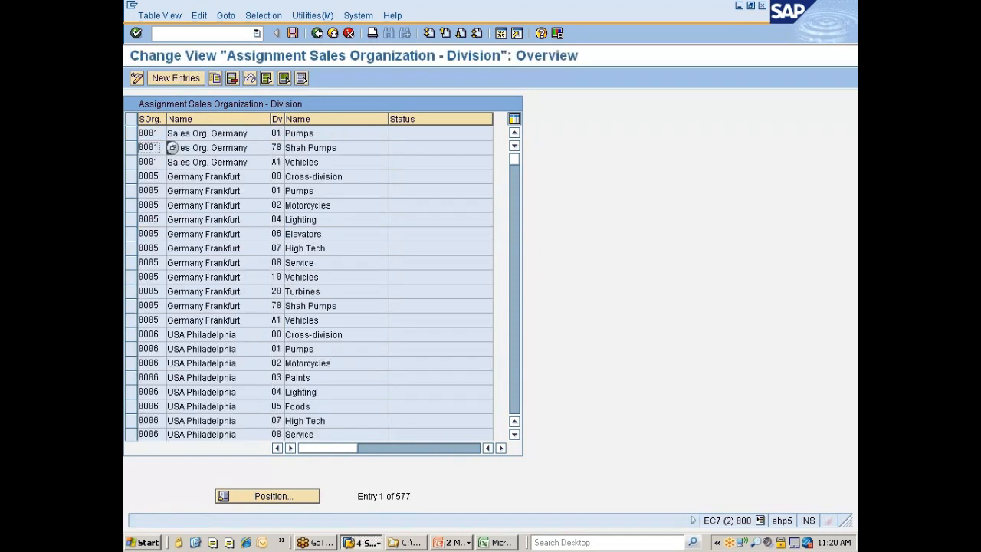
{"action": "key", "text": "F3"}
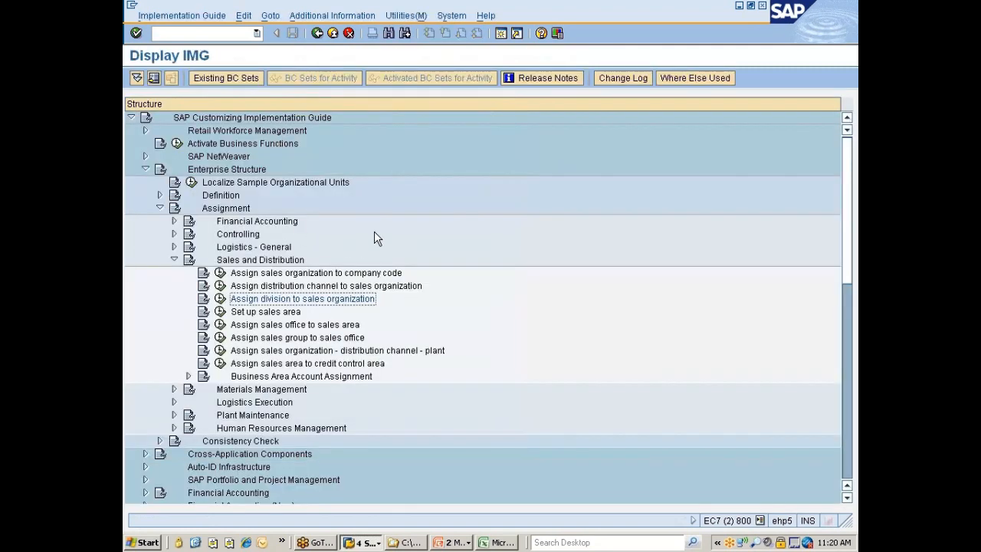
Switch to the PowerPoint organizational structures diagram, review what makes up the sales area, and return to SAP
{"action": "scroll", "coordinate": [387, 222], "scroll_direction": "down", "scroll_amount": 1}
{"action": "scroll", "coordinate": [355, 197], "scroll_direction": "down", "scroll_amount": 1}
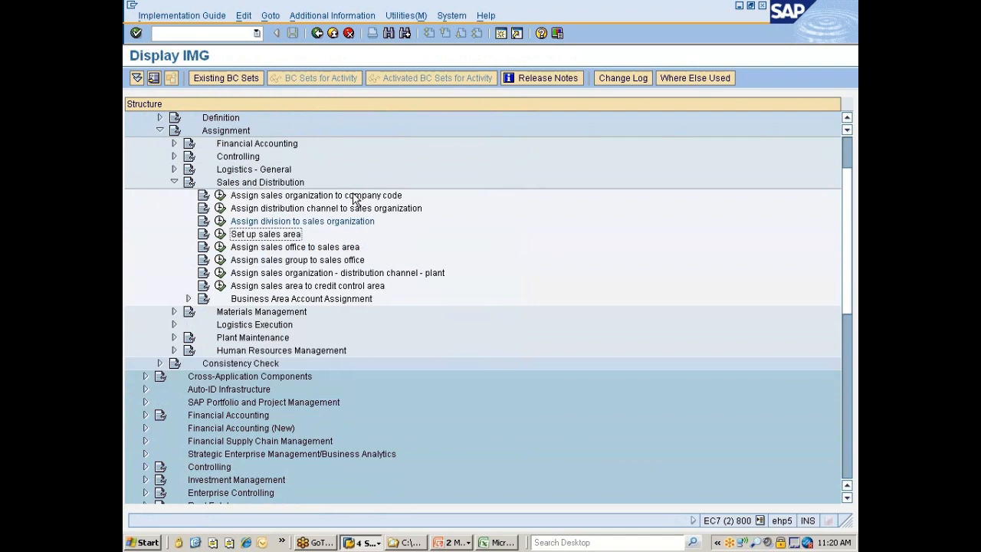
{"action": "key", "text": "alt+Tab"}
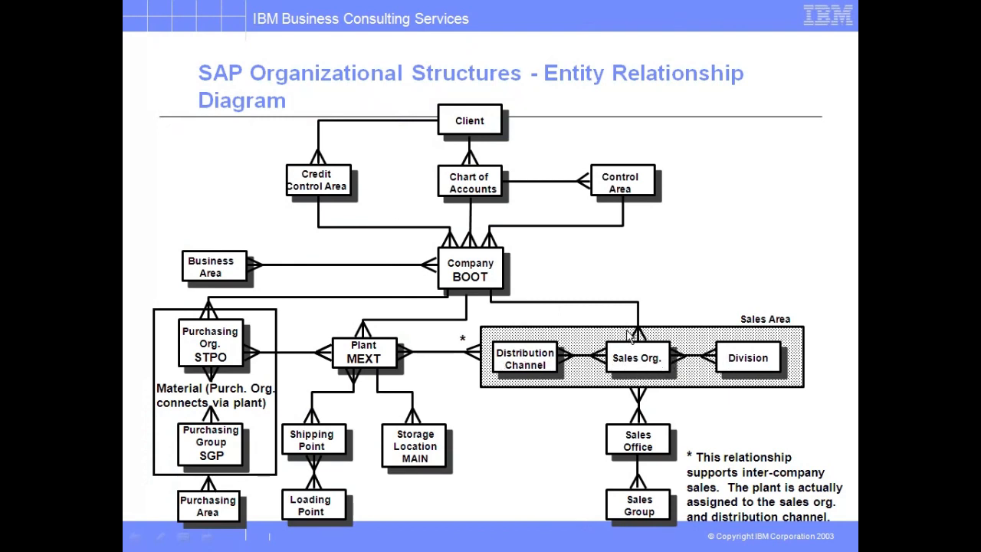
{"action": "key", "text": "alt+Tab"}
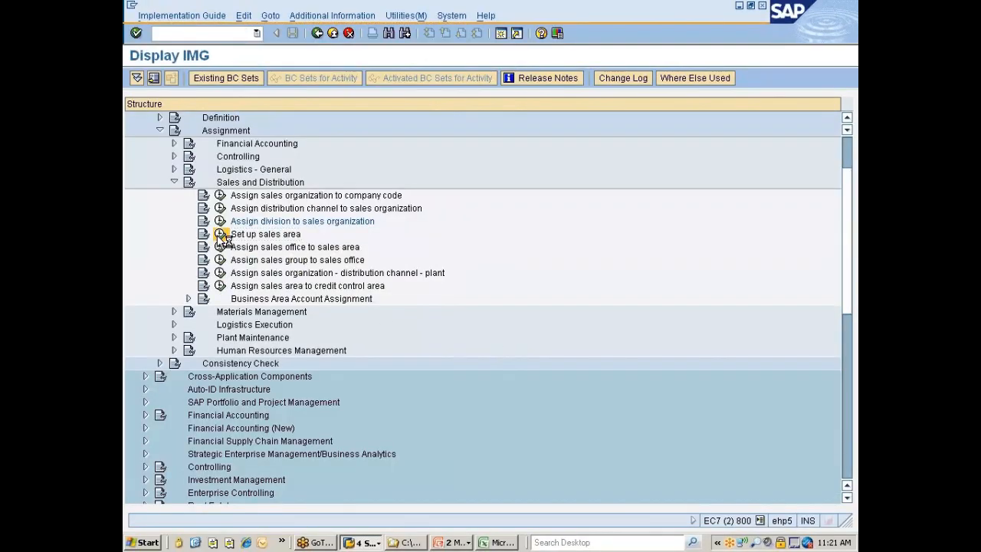
Open the sales area setup activity and filter its entries by distribution channel 7D
{"action": "left_click", "coordinate": [220, 234]}
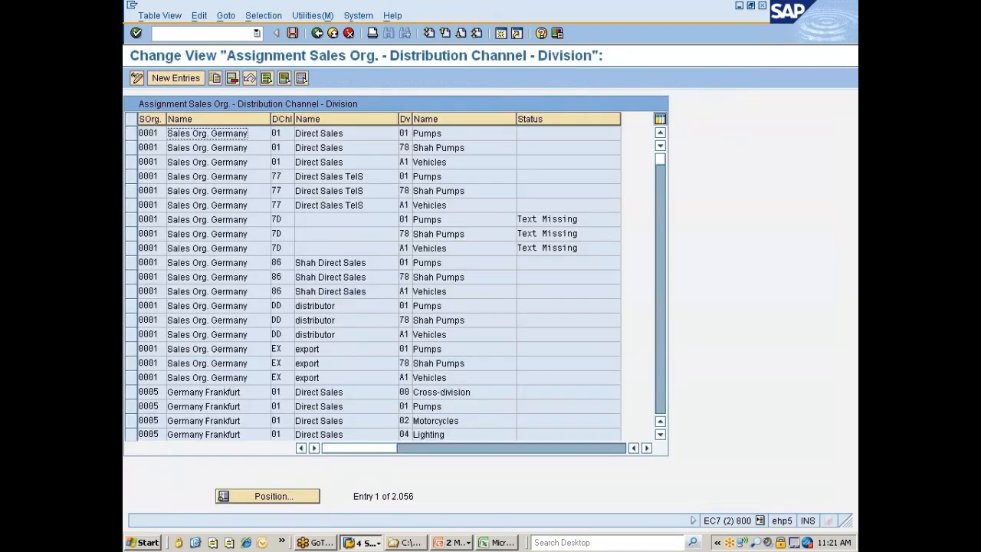
{"action": "left_click", "coordinate": [269, 17]}
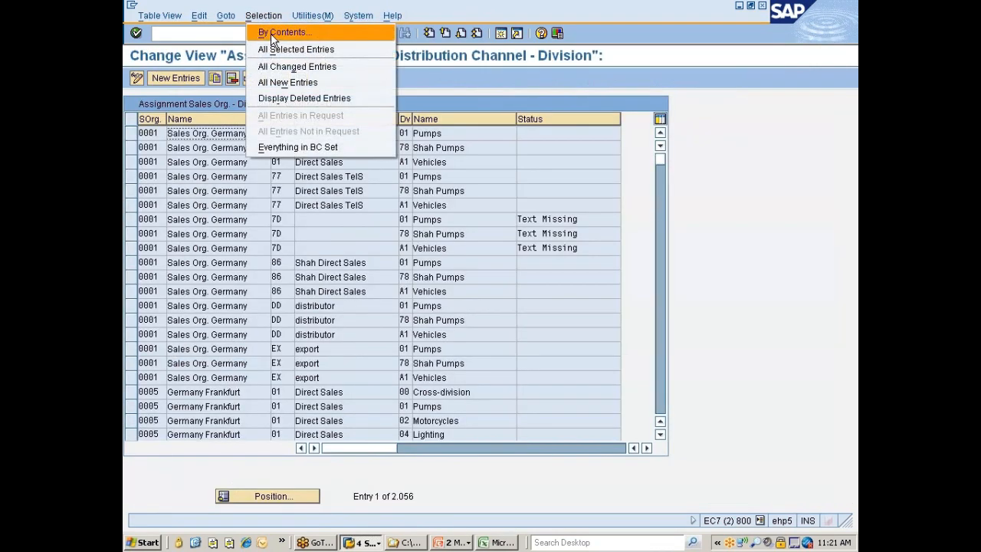
{"action": "left_click", "coordinate": [271, 33]}
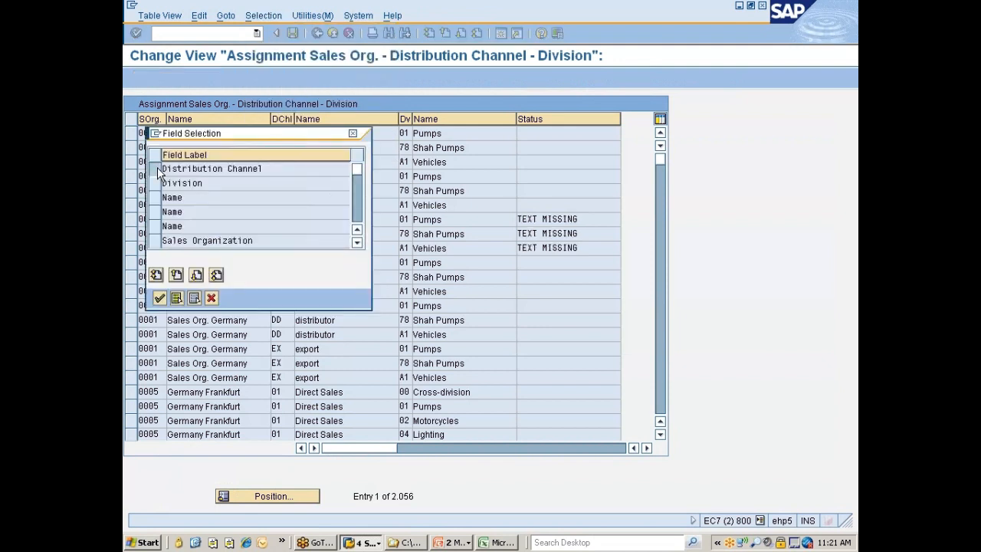
{"action": "left_click", "coordinate": [156, 169]}
{"action": "left_click", "coordinate": [160, 297]}
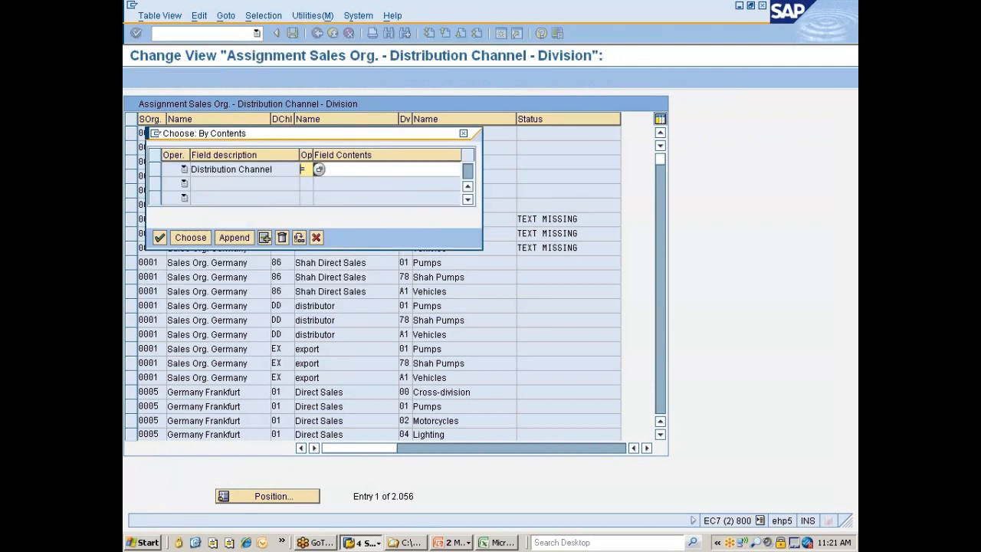
{"action": "left_click", "coordinate": [319, 169]}
{"action": "type", "text": "70"}
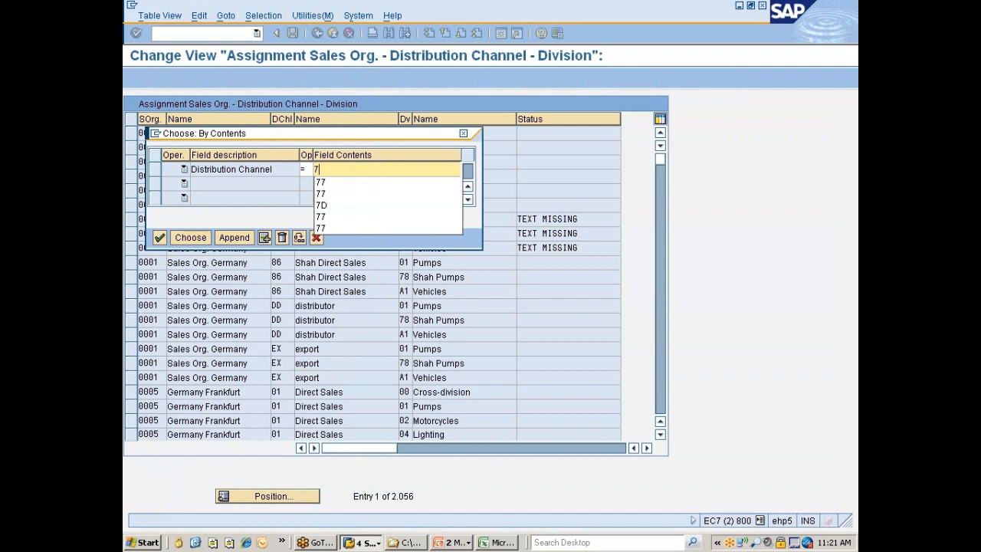
{"action": "key", "text": "Return"}
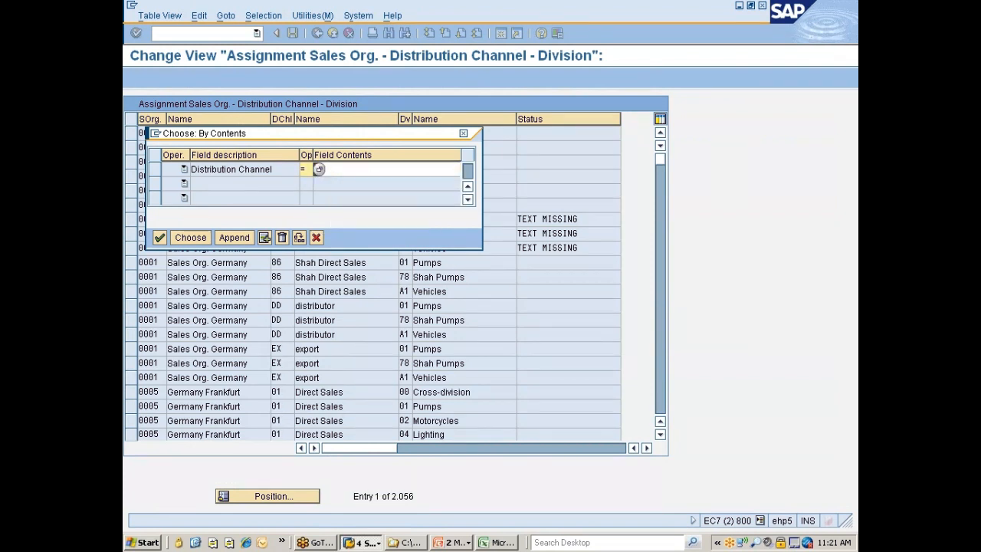
{"action": "left_click", "coordinate": [189, 237]}
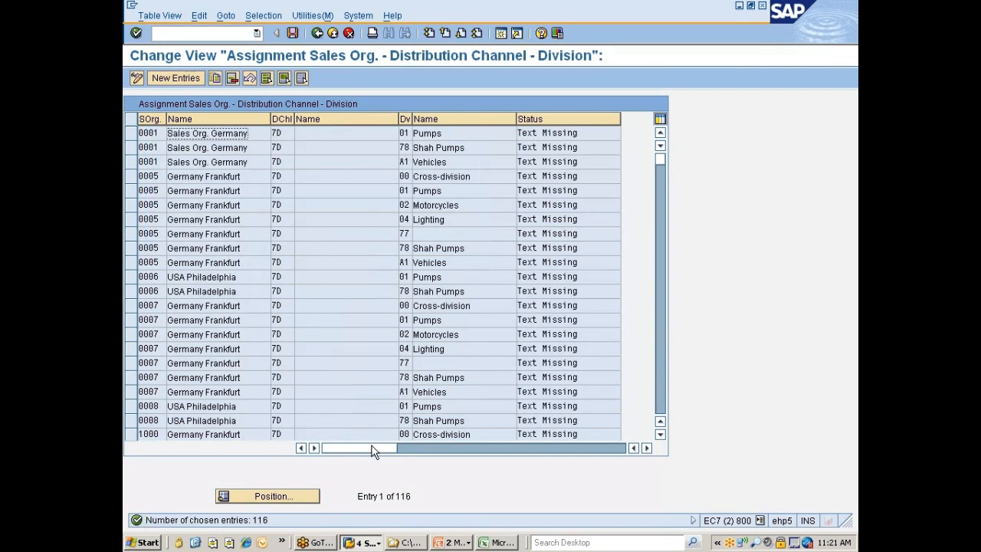
Select all filtered distribution channel 7D sales area entries, delete them and save under the Nissan changes customizing request
{"action": "left_click", "coordinate": [265, 78]}
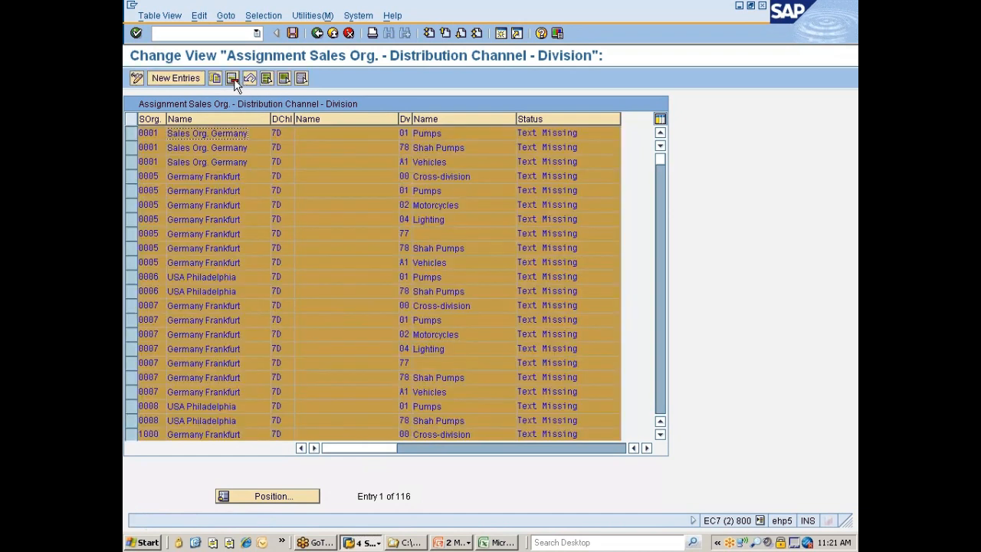
{"action": "left_click", "coordinate": [232, 79]}
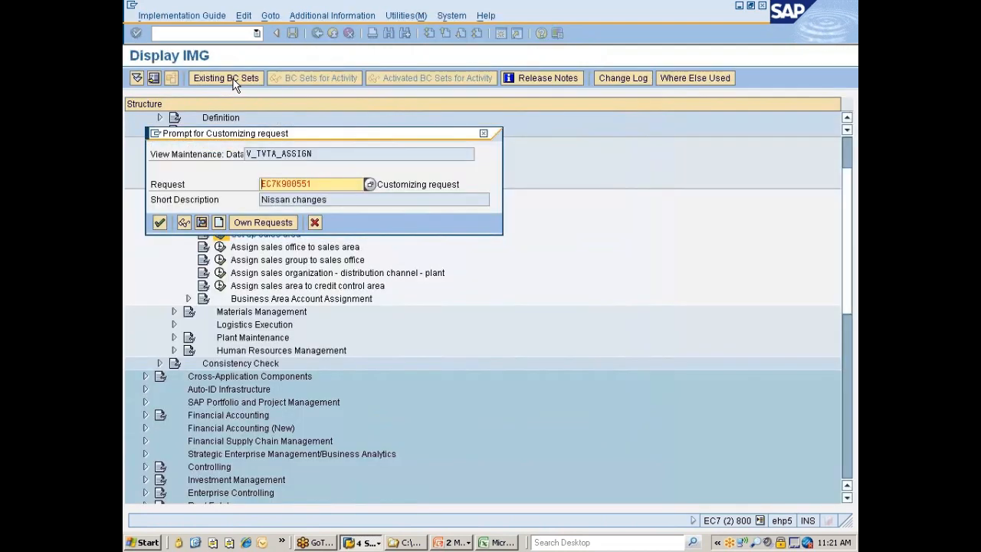
{"action": "key", "text": "Return"}
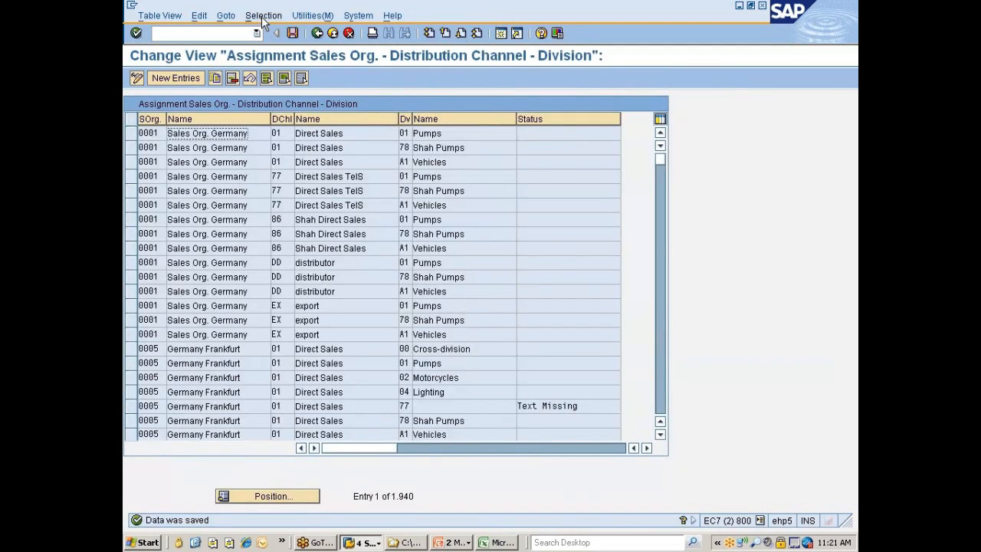
Filter the sales area entries by division 77, replacing Distribution Channel with Division as the selection field
{"action": "left_click", "coordinate": [263, 16]}
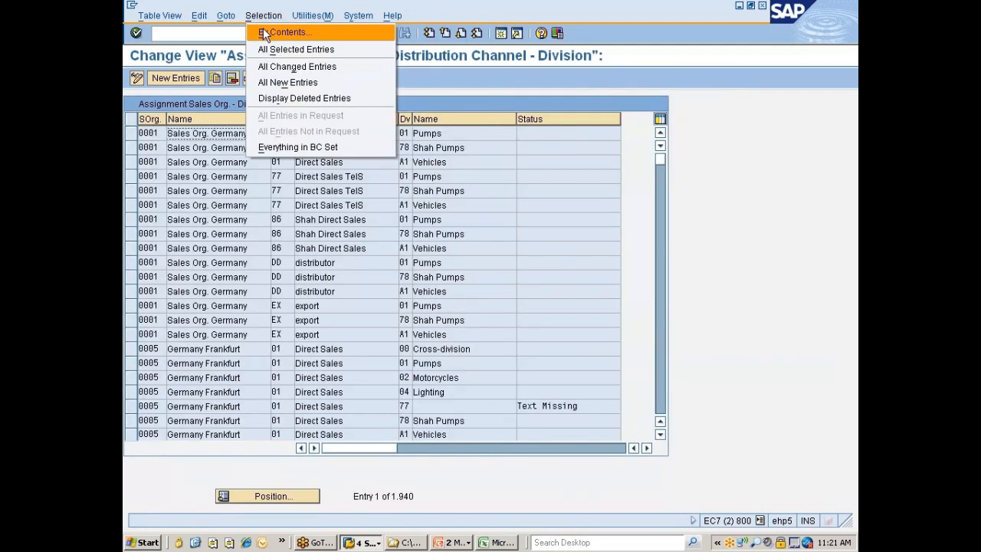
{"action": "left_click", "coordinate": [262, 32]}
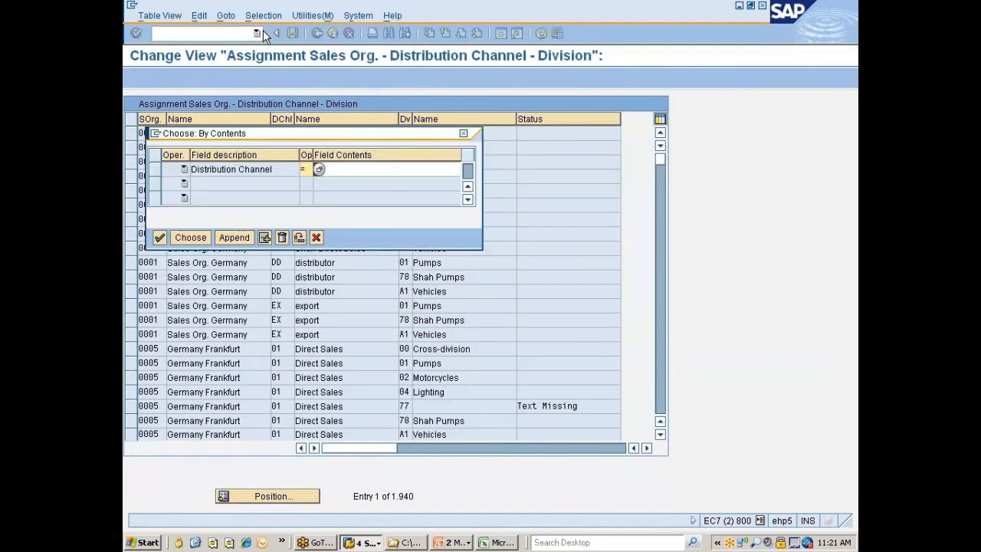
{"action": "left_click", "coordinate": [156, 168]}
{"action": "left_click", "coordinate": [281, 237]}
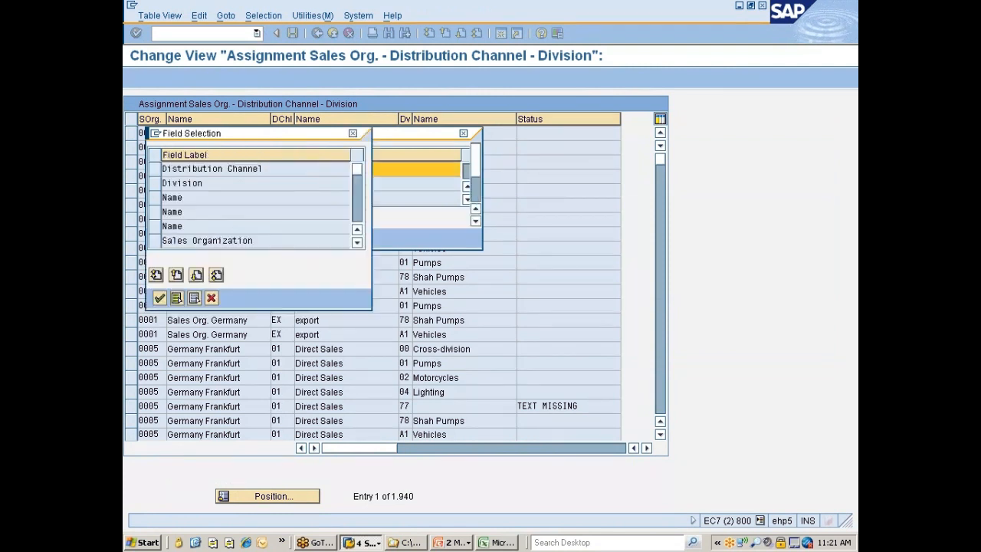
{"action": "left_click", "coordinate": [158, 185]}
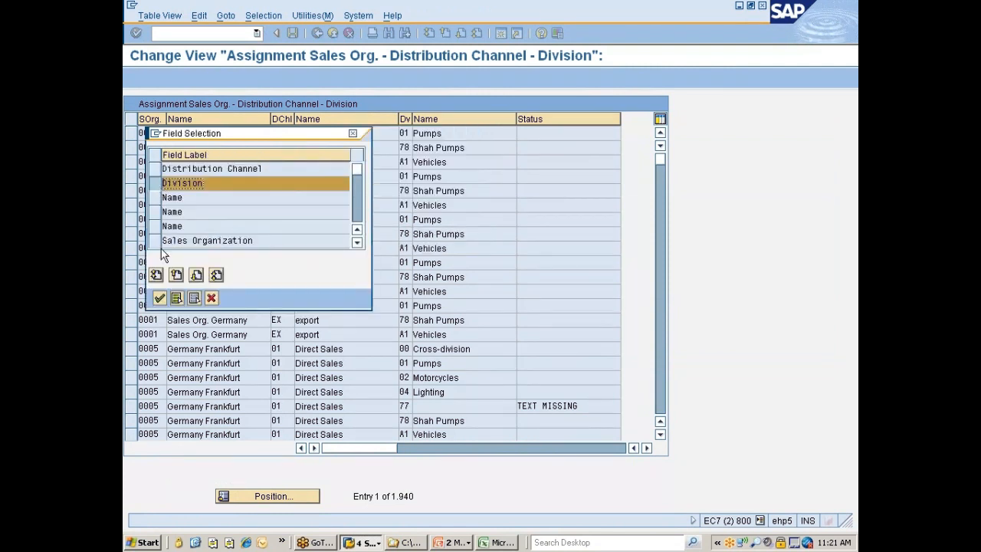
{"action": "left_click", "coordinate": [159, 299]}
{"action": "left_click", "coordinate": [318, 168]}
{"action": "type", "text": "77"}
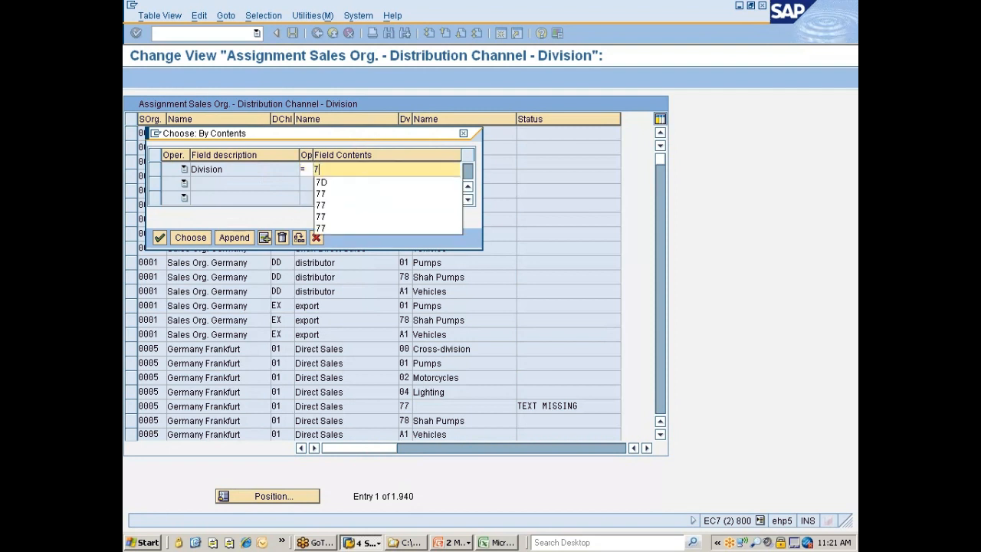
{"action": "left_click", "coordinate": [190, 238]}
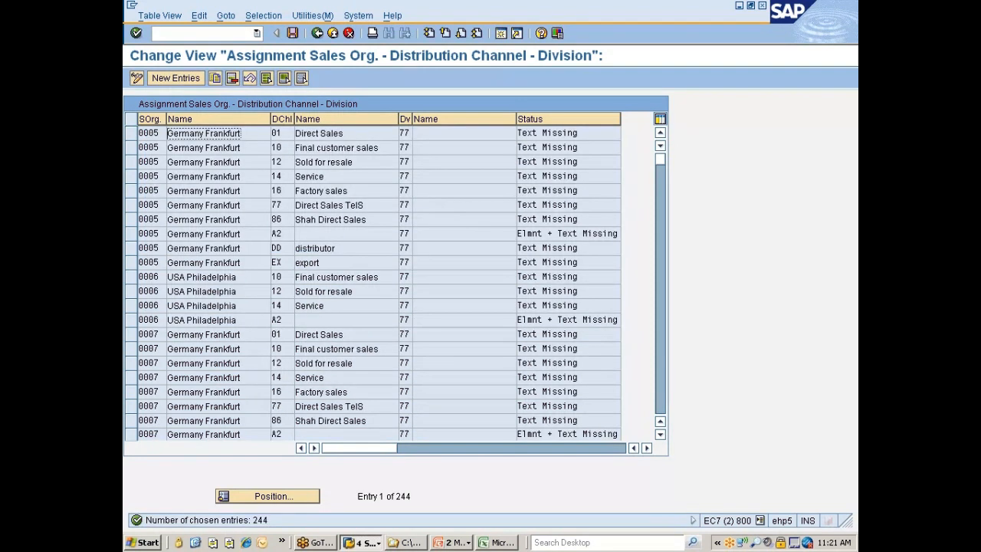
Select all filtered division 77 sales area entries, delete them and save the deletion
{"action": "left_click", "coordinate": [266, 77]}
{"action": "left_click", "coordinate": [233, 79]}
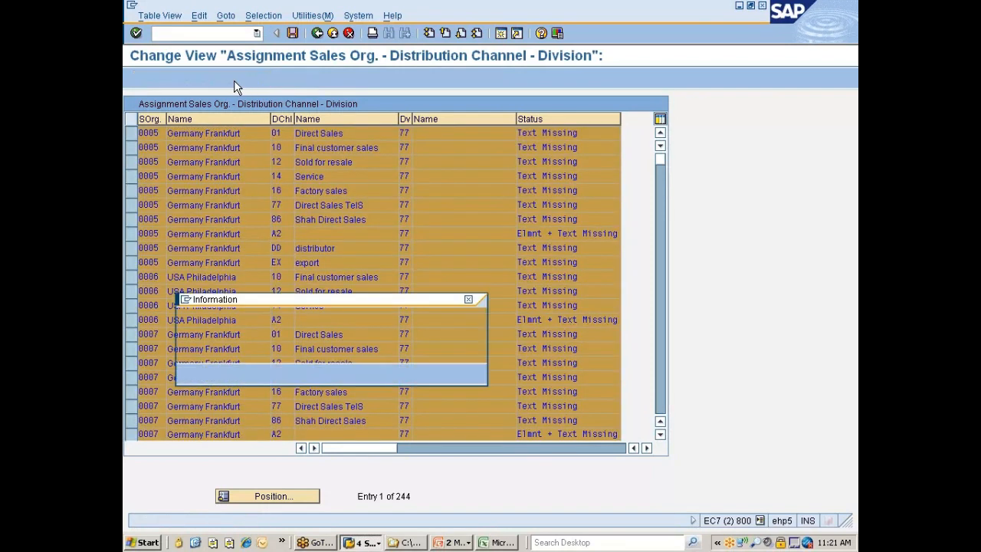
{"action": "key", "text": "Return"}
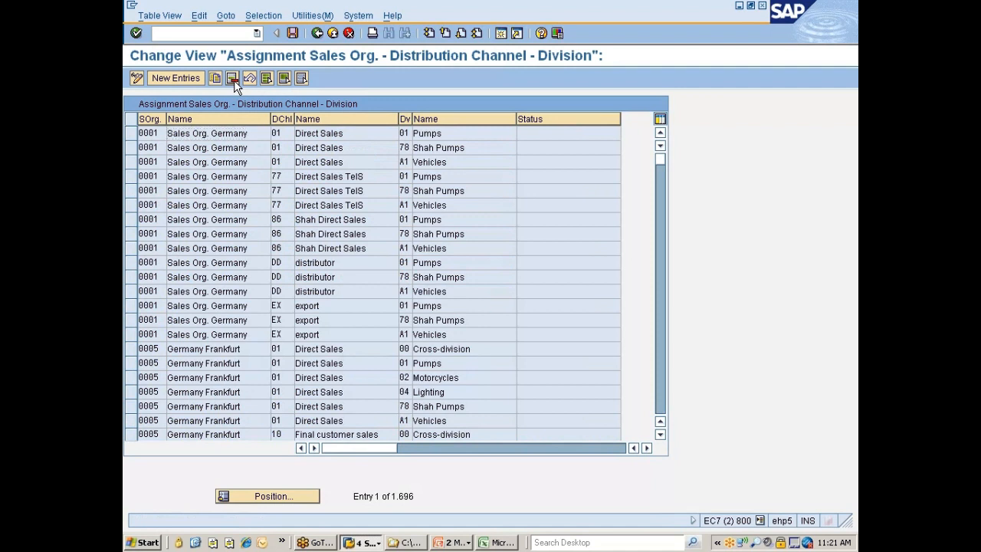
{"action": "key", "text": "ctrl+s"}
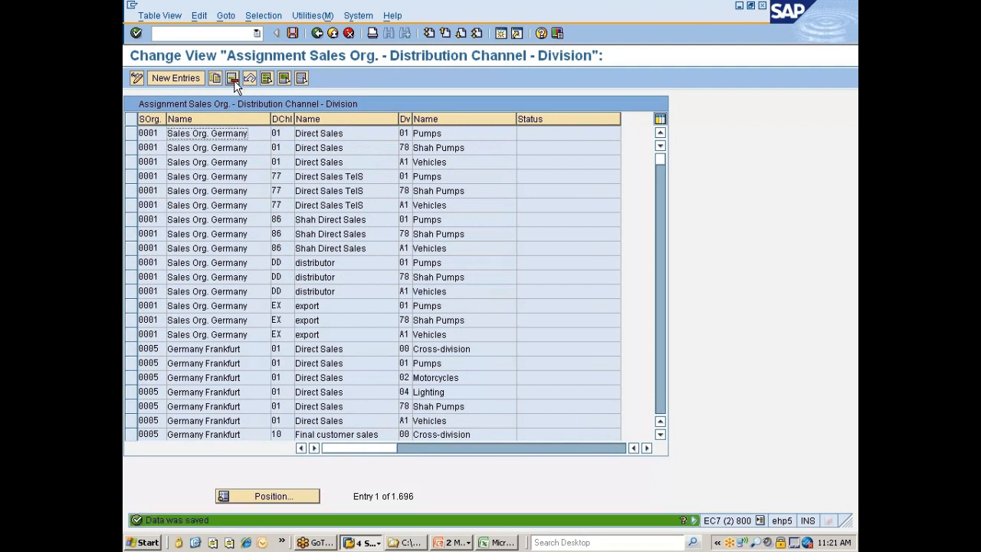
Filter the sales area entries by sales organization 7777, replacing Division with Sales Organization as the selection field
{"action": "left_click", "coordinate": [268, 22]}
{"action": "left_click", "coordinate": [268, 32]}
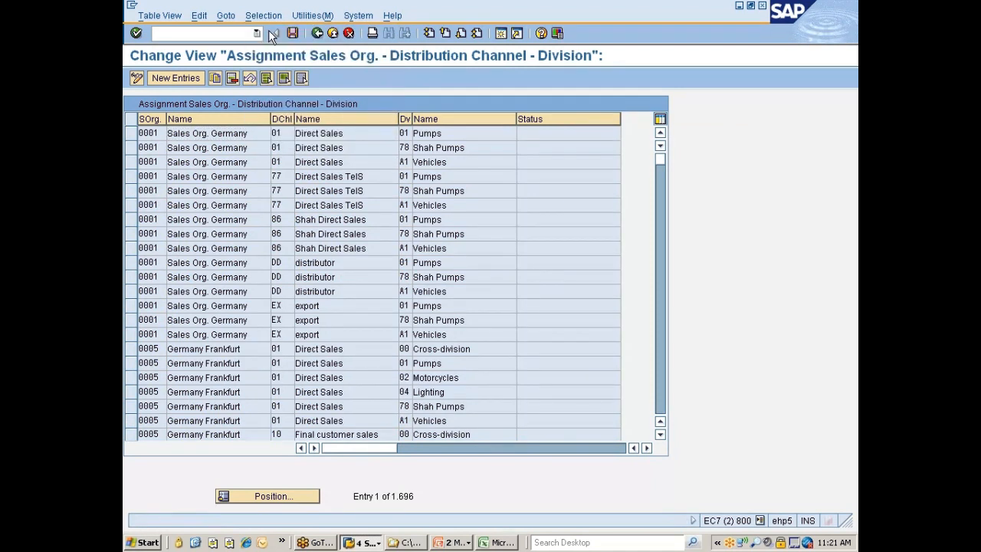
{"action": "type", "text": "77"}
{"action": "left_click", "coordinate": [157, 172]}
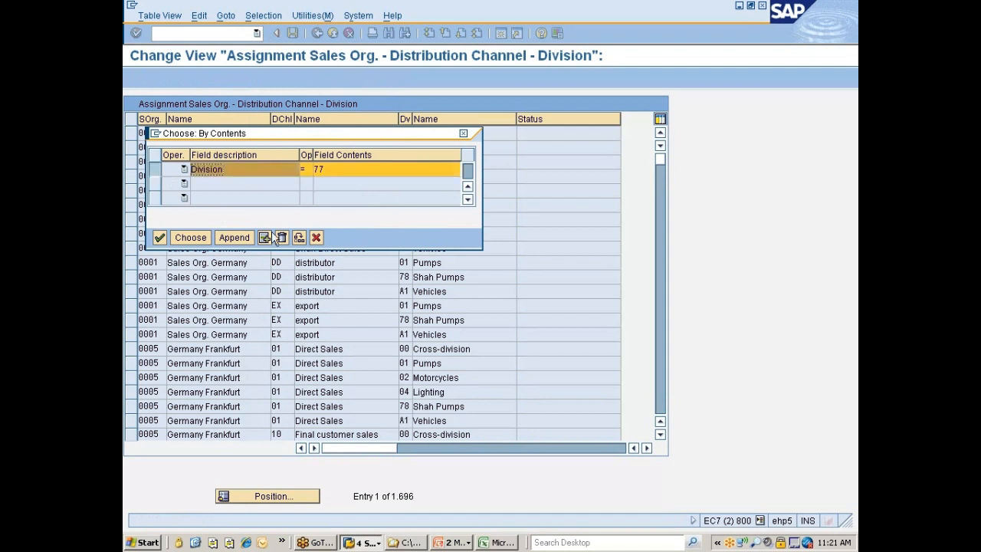
{"action": "left_click", "coordinate": [281, 237]}
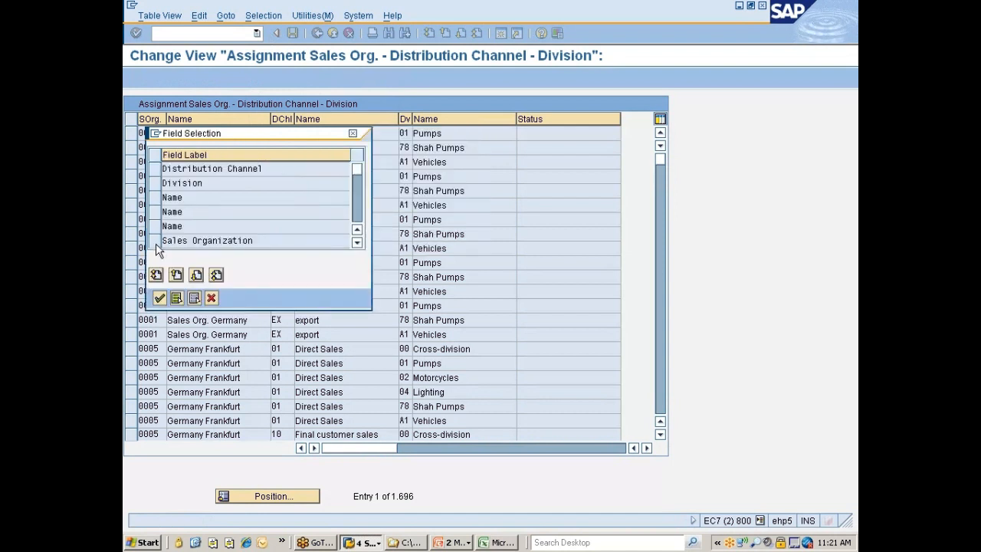
{"action": "left_click", "coordinate": [156, 243]}
{"action": "left_click", "coordinate": [159, 297]}
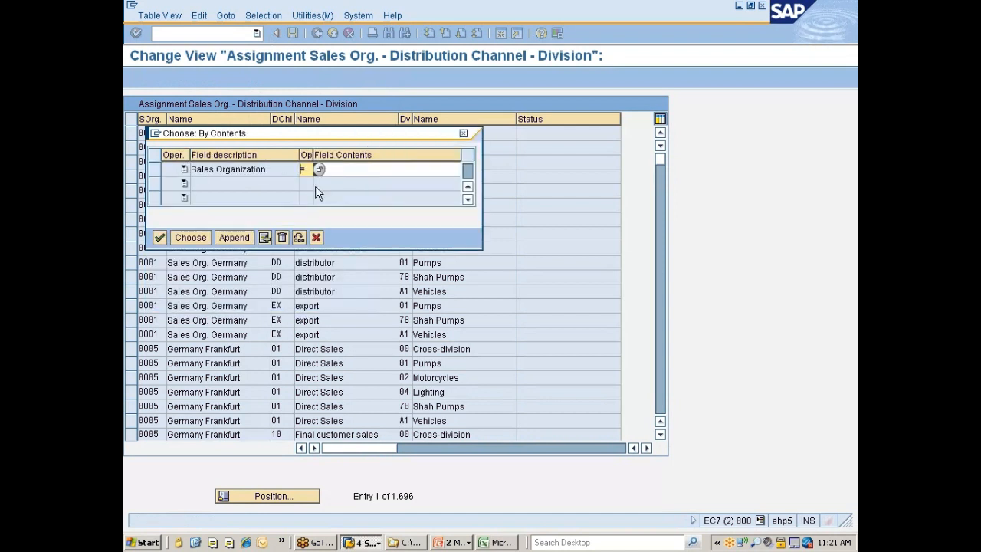
{"action": "key", "text": "Tab"}
{"action": "type", "text": "77"}
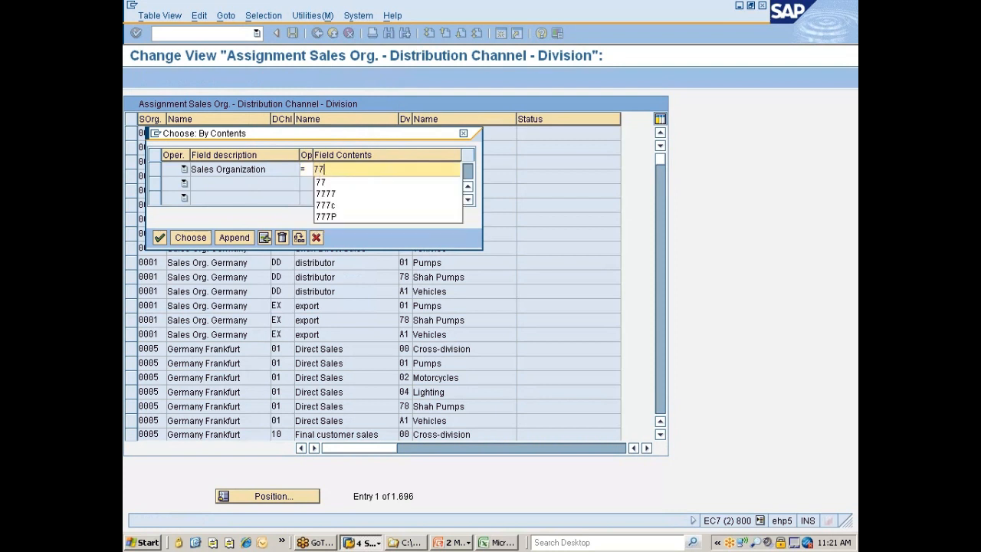
{"action": "left_click", "coordinate": [326, 184]}
{"action": "key", "text": "Return"}
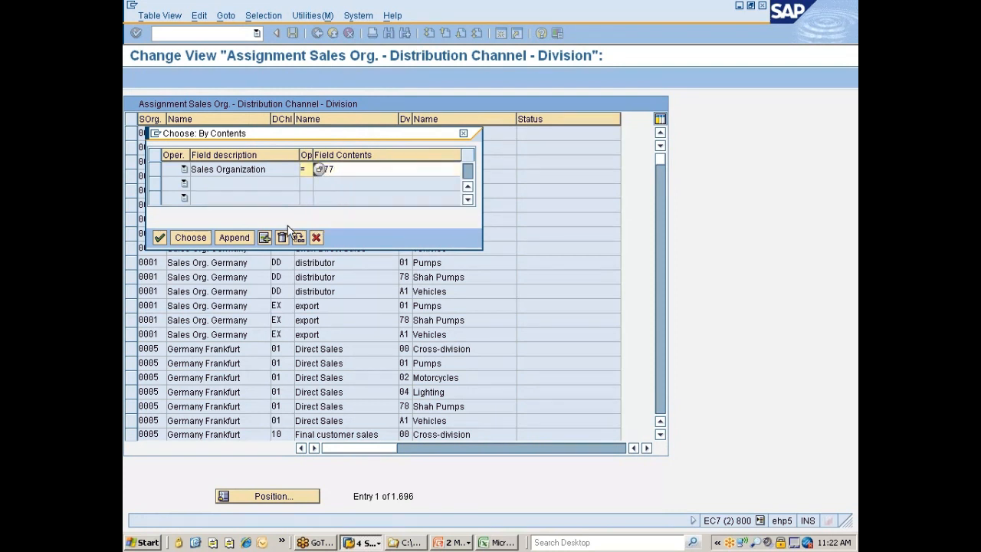
{"action": "left_click", "coordinate": [195, 242]}
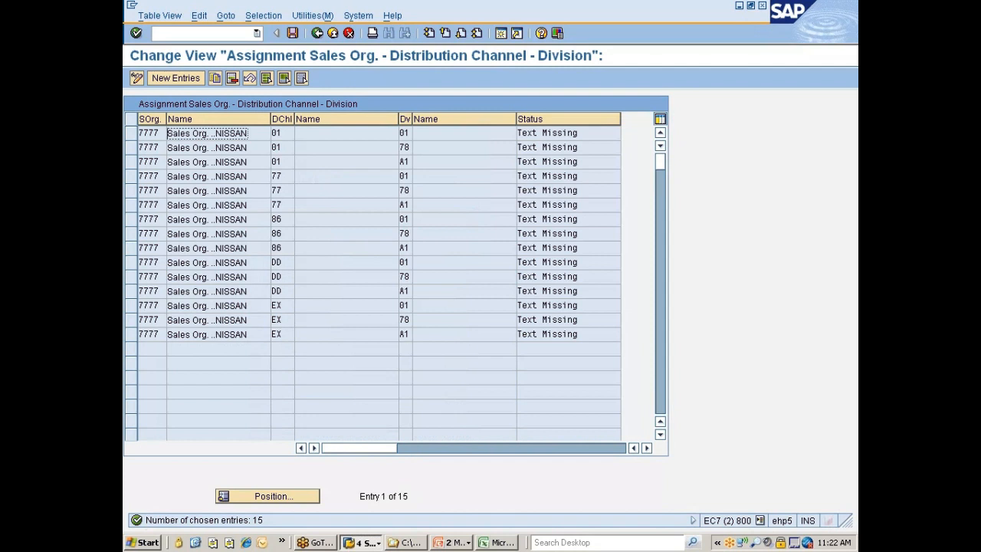
Select all filtered sales organization 7777 sales area entries, delete them and save
{"action": "left_click", "coordinate": [268, 80]}
{"action": "left_click", "coordinate": [232, 79]}
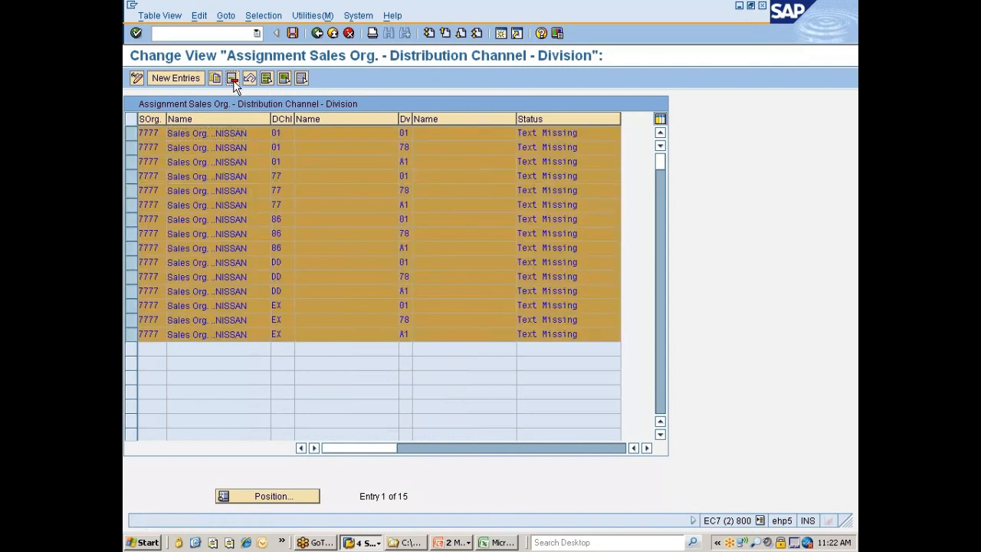
{"action": "key", "text": "Return"}
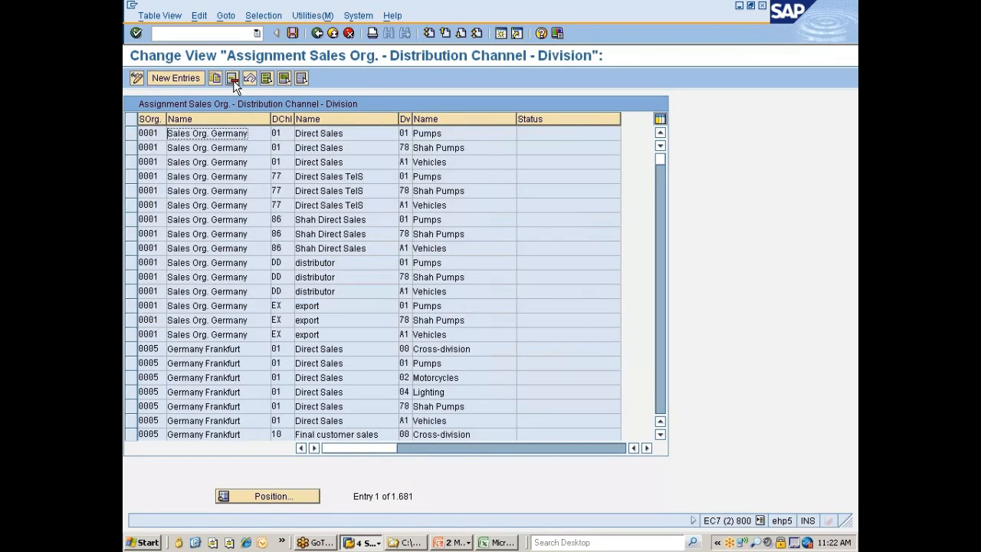
{"action": "key", "text": "ctrl+s"}
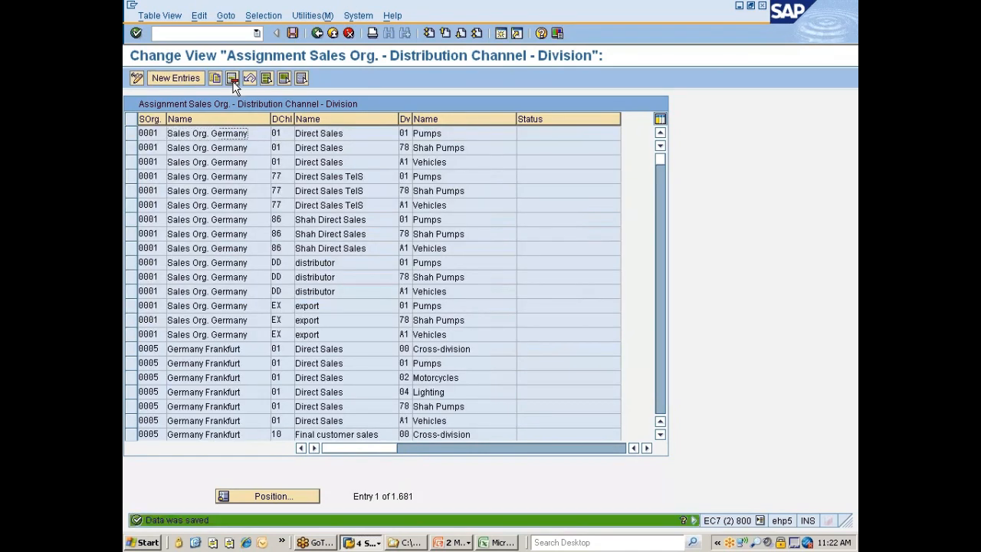
Create and save a sales area entry combining sales organization 7777, distribution channel 7D and division 77, and return to the IMG structure
{"action": "left_click", "coordinate": [176, 79]}
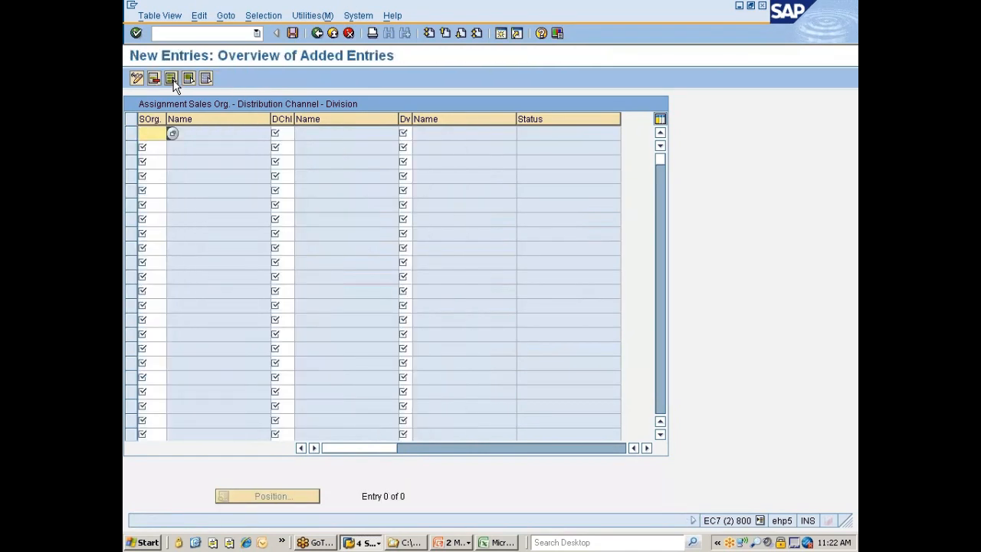
{"action": "type", "text": "7777"}
{"action": "key", "text": "Tab"}
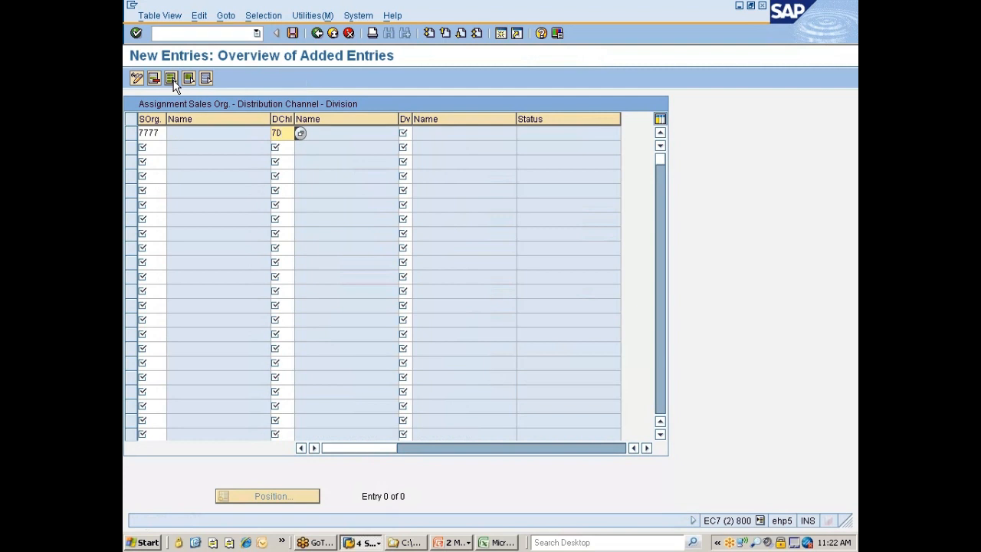
{"action": "left_click", "coordinate": [403, 132]}
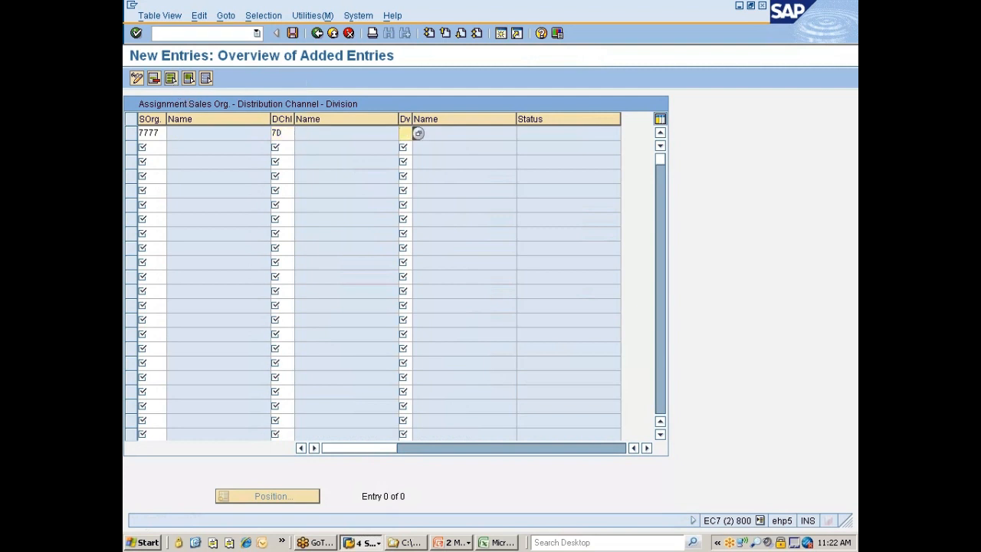
{"action": "type", "text": "77"}
{"action": "key", "text": "Return"}
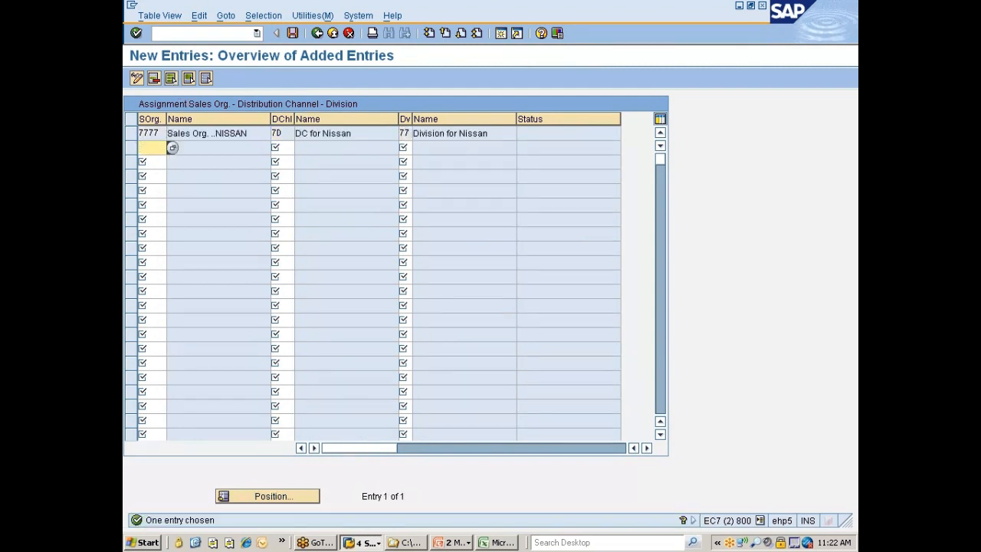
{"action": "key", "text": "ctrl+s"}
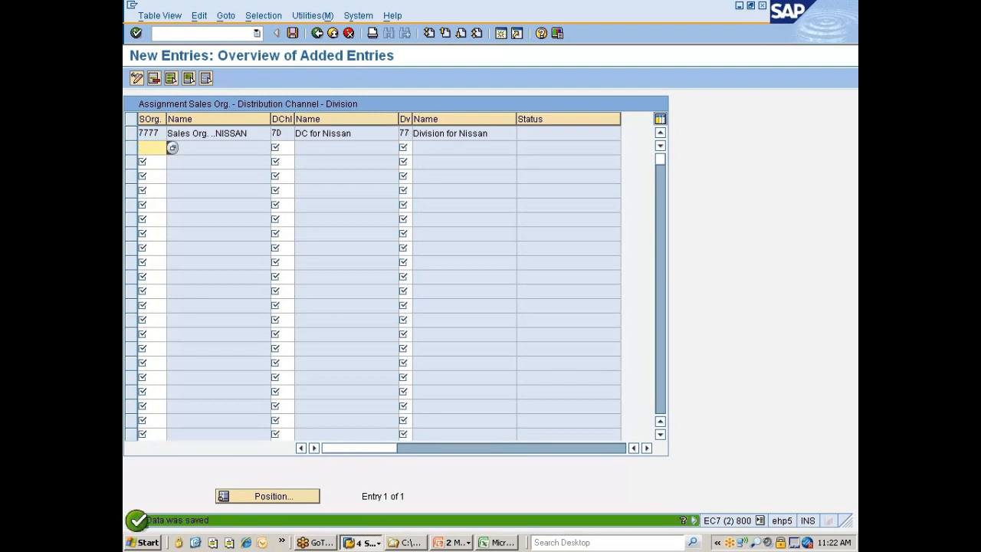
{"action": "left_click", "coordinate": [317, 33]}
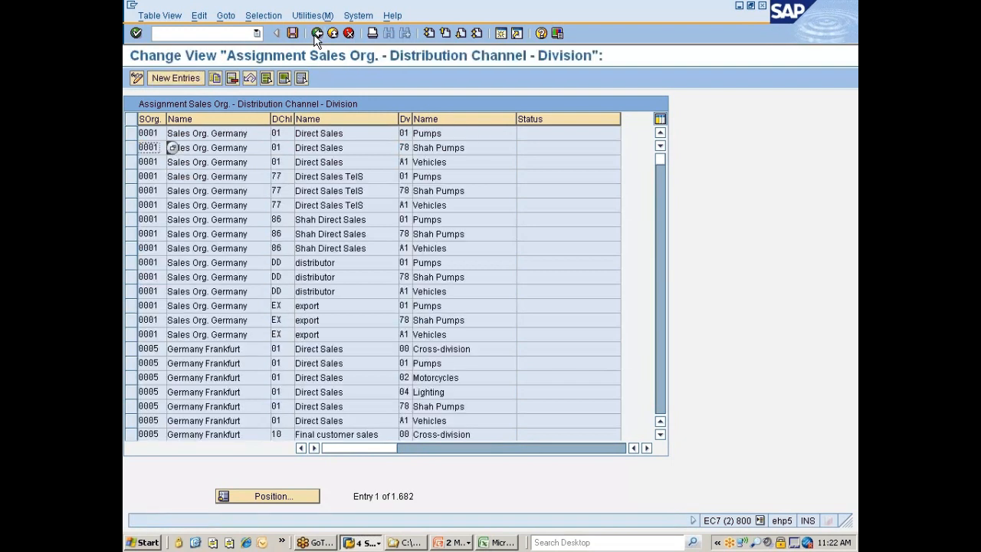
{"action": "left_click", "coordinate": [316, 34]}
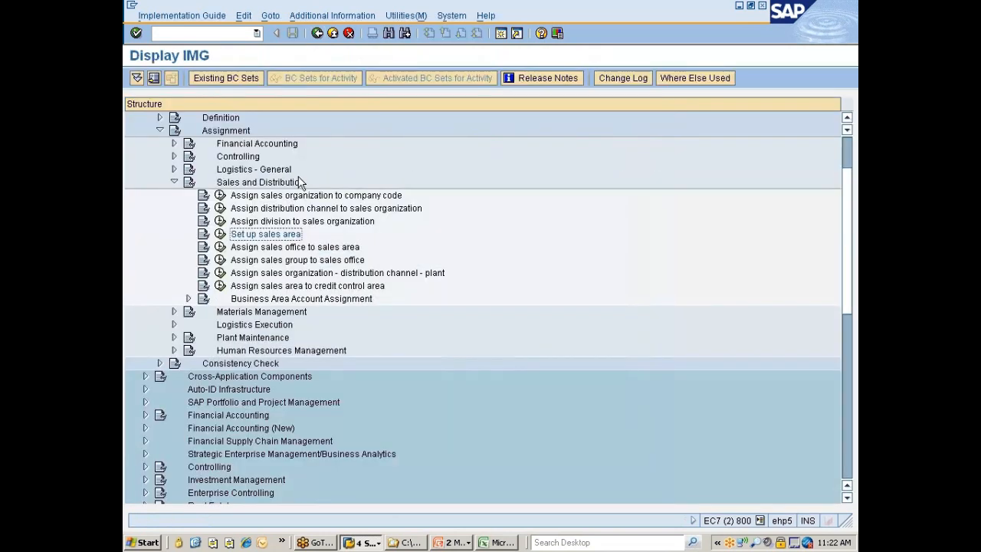
Open the Assign sales office to sales area activity under the Sales and Distribution assignments
{"action": "left_click", "coordinate": [268, 250]}
{"action": "scroll", "coordinate": [334, 201], "scroll_direction": "down", "scroll_amount": 2}
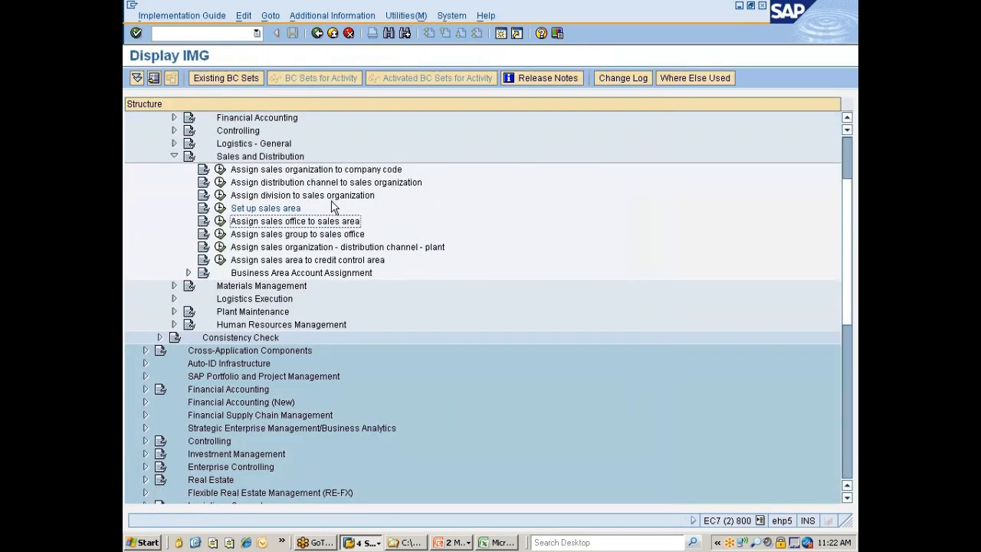
{"action": "scroll", "coordinate": [330, 218], "scroll_direction": "down", "scroll_amount": 1}
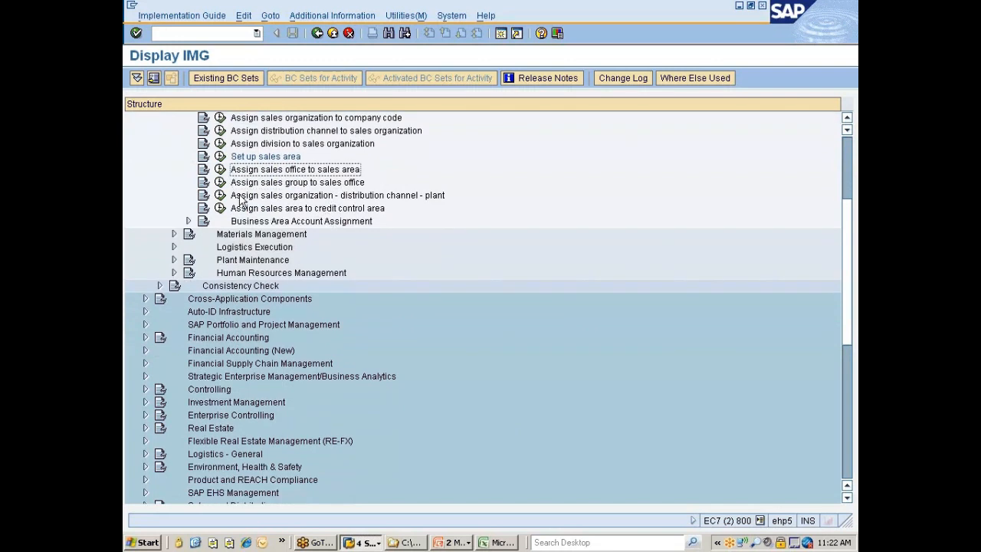
{"action": "left_click", "coordinate": [221, 171]}
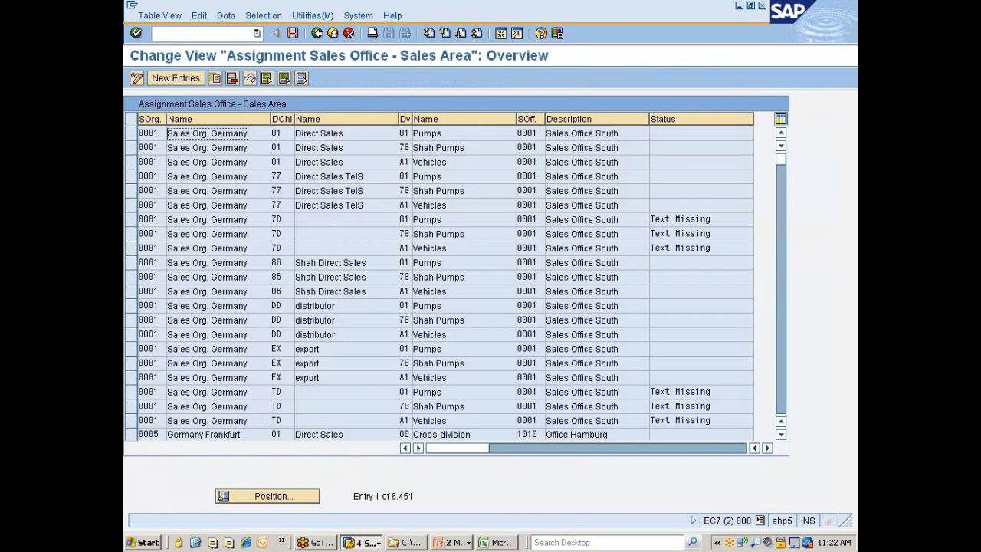
Filter the sales office to sales area assignments by distribution channel 7D
{"action": "left_click", "coordinate": [274, 17]}
{"action": "left_click", "coordinate": [274, 33]}
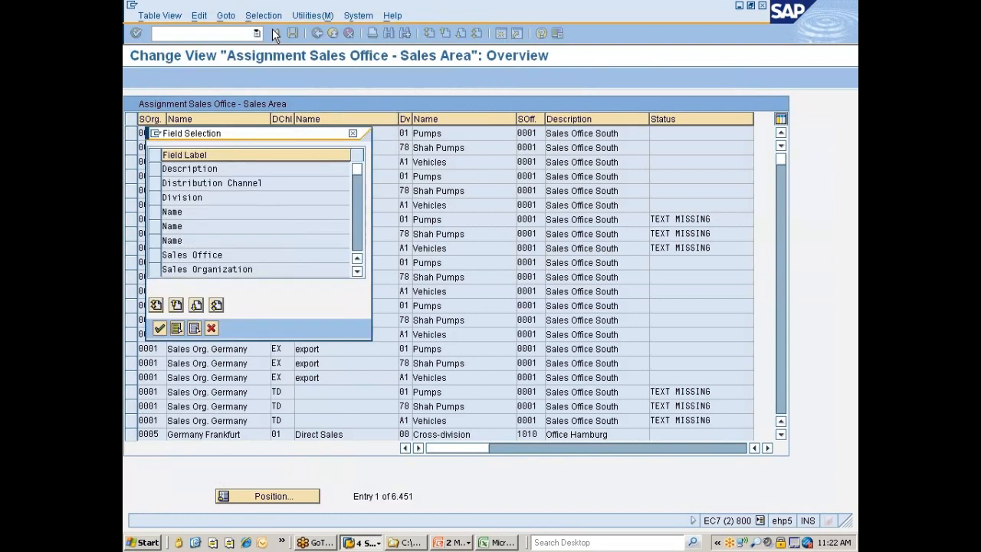
{"action": "left_click", "coordinate": [156, 184]}
{"action": "left_click", "coordinate": [159, 328]}
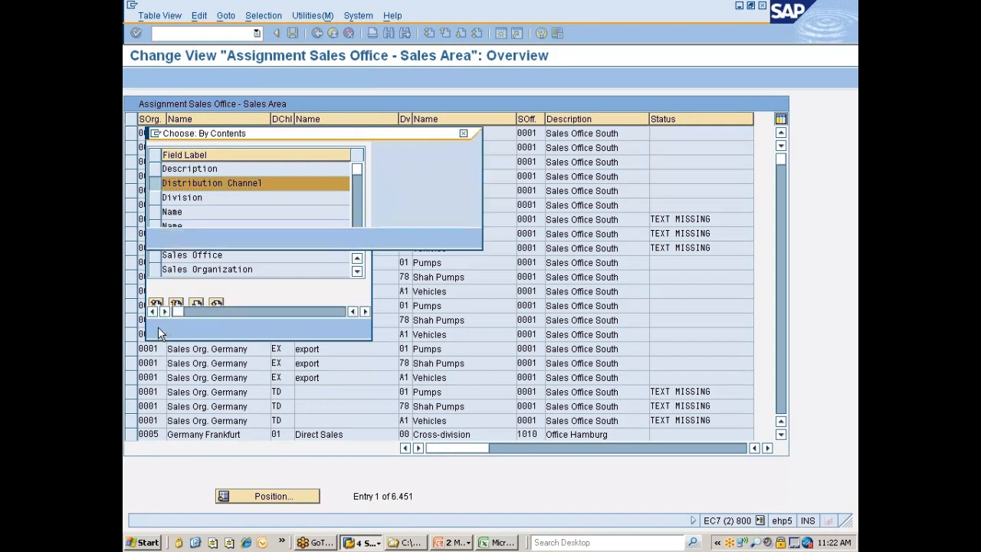
{"action": "left_click", "coordinate": [319, 169]}
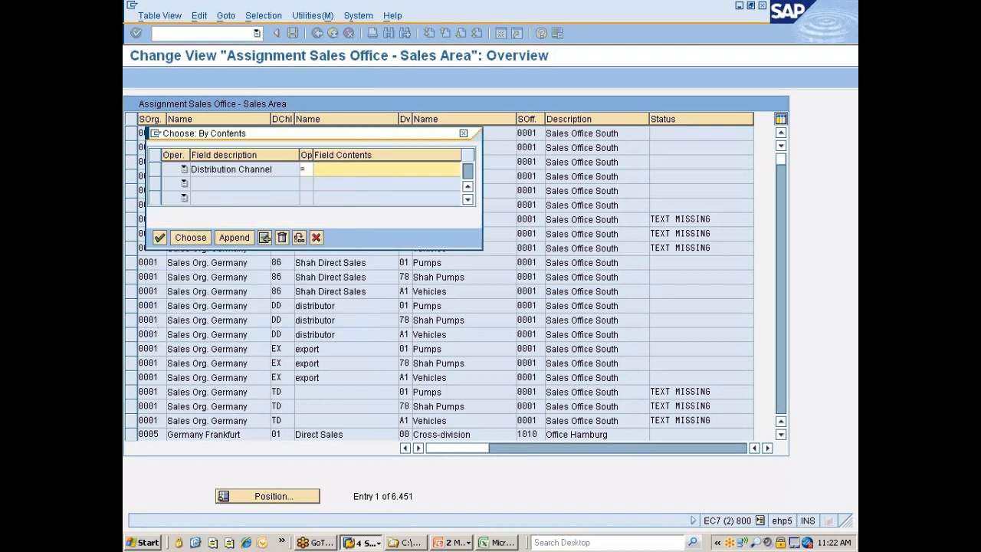
{"action": "type", "text": "7d"}
{"action": "key", "text": "Return"}
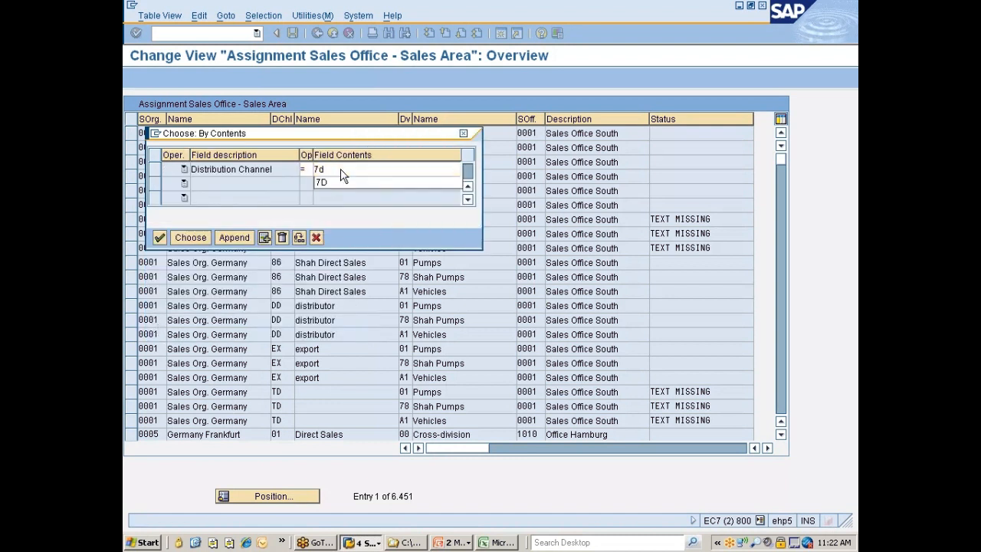
{"action": "left_click", "coordinate": [190, 238]}
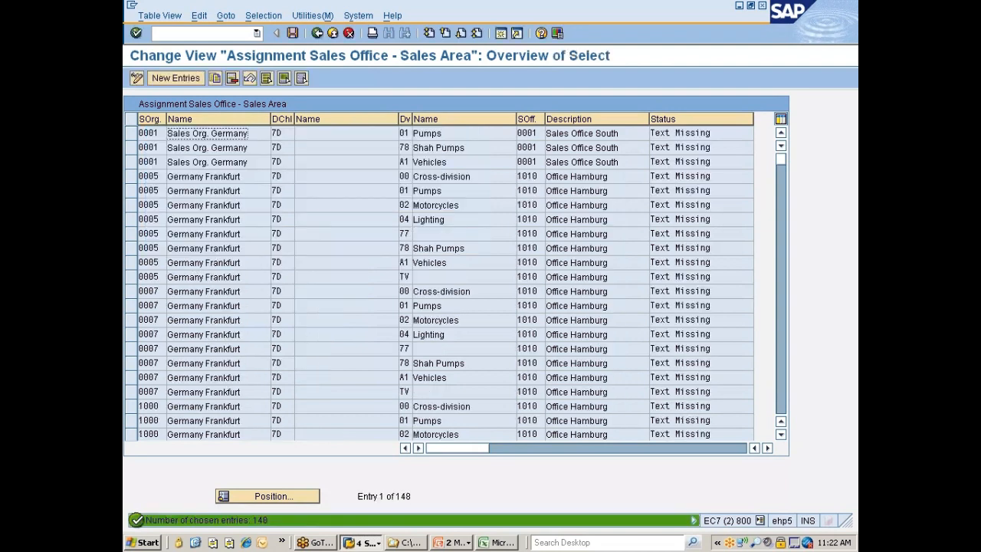
Select all filtered distribution channel 7D sales office assignments, delete them and save under the Nissan changes customizing request
{"action": "left_click", "coordinate": [265, 78]}
{"action": "left_click", "coordinate": [232, 78]}
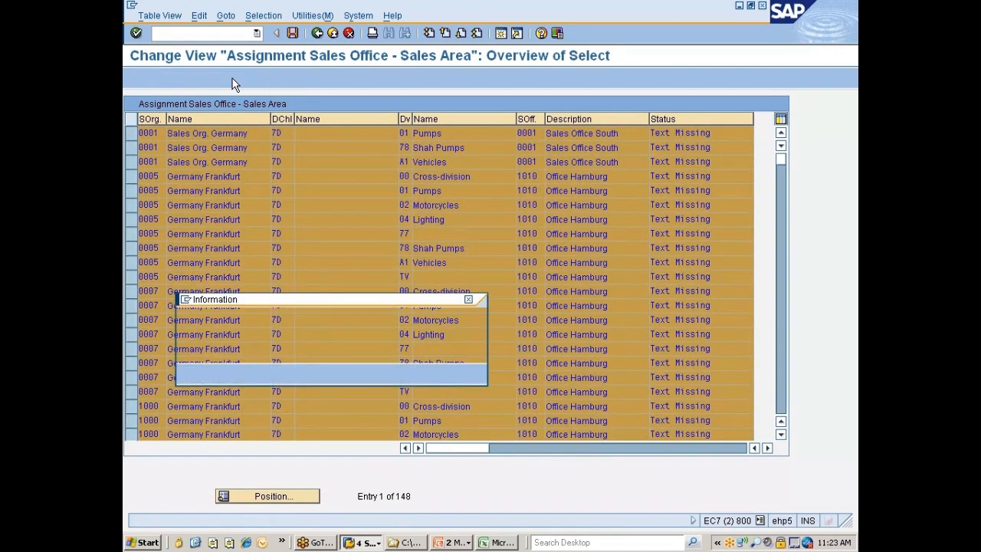
{"action": "key", "text": "Return"}
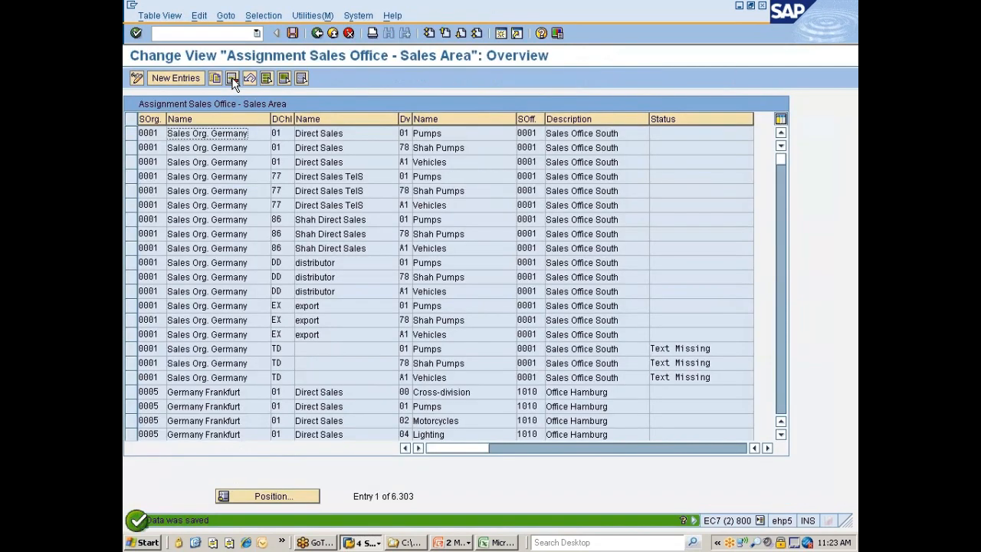
Filter the sales office to sales area assignments by division 77, replacing the distribution channel criterion
{"action": "left_click", "coordinate": [263, 15]}
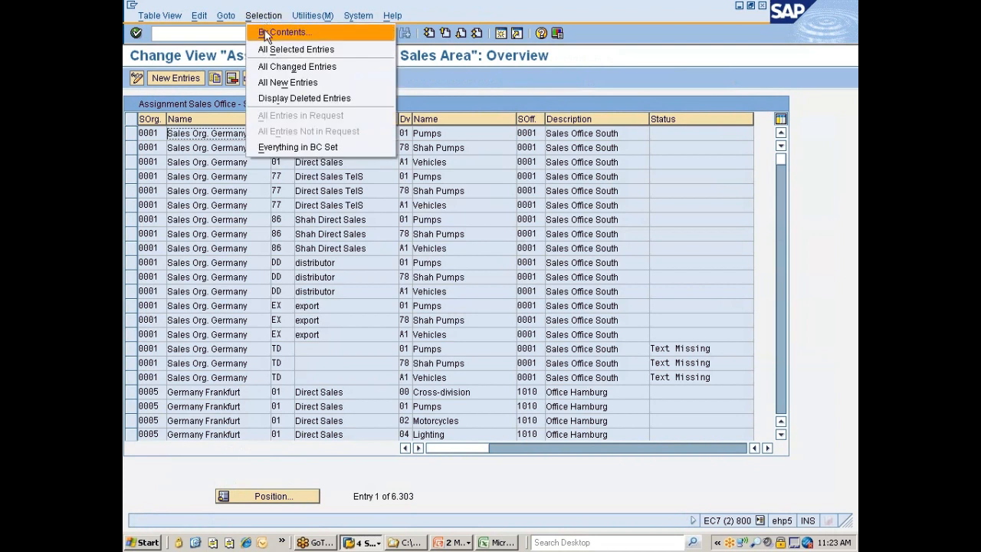
{"action": "left_click", "coordinate": [264, 30]}
{"action": "type", "text": "7D"}
{"action": "left_click", "coordinate": [154, 169]}
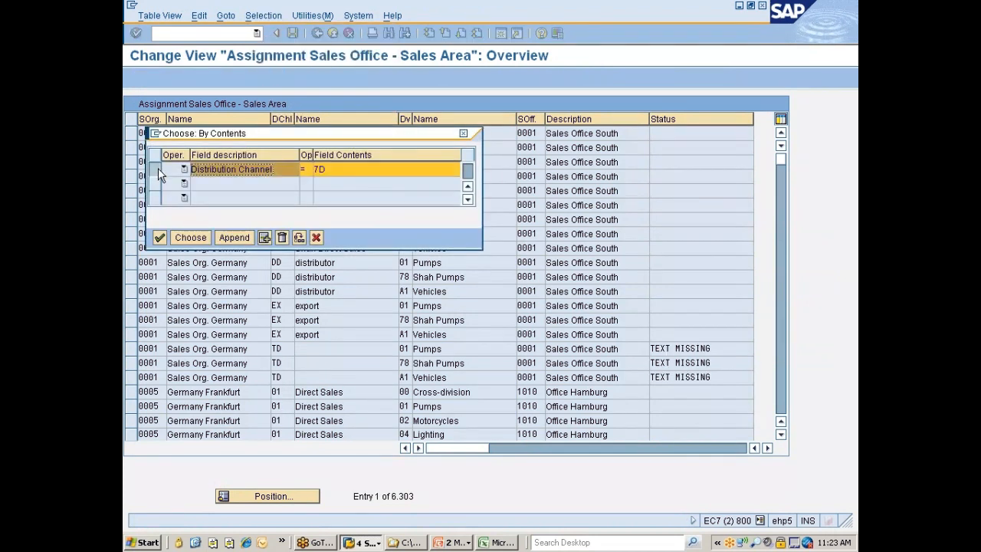
{"action": "left_click", "coordinate": [263, 238]}
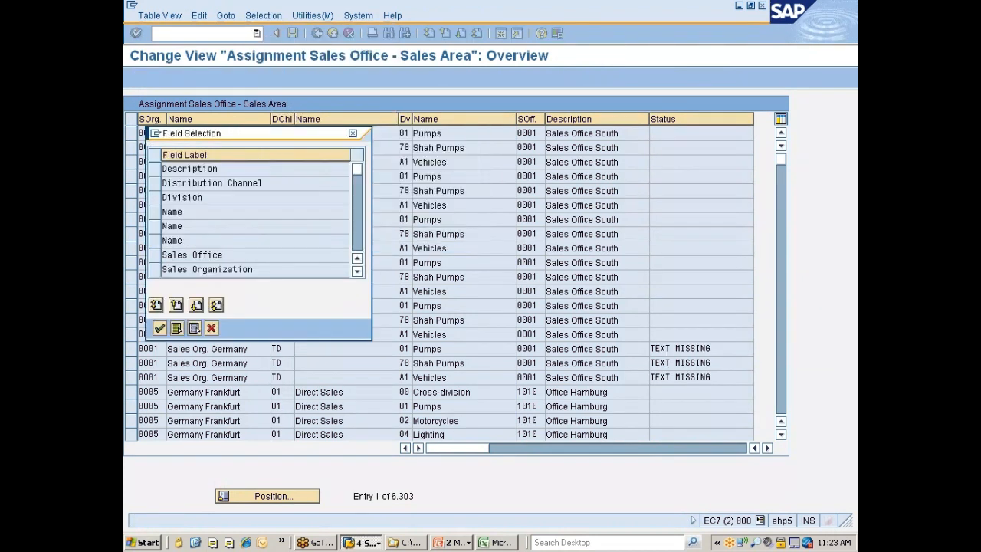
{"action": "left_click", "coordinate": [155, 197]}
{"action": "left_click", "coordinate": [159, 327]}
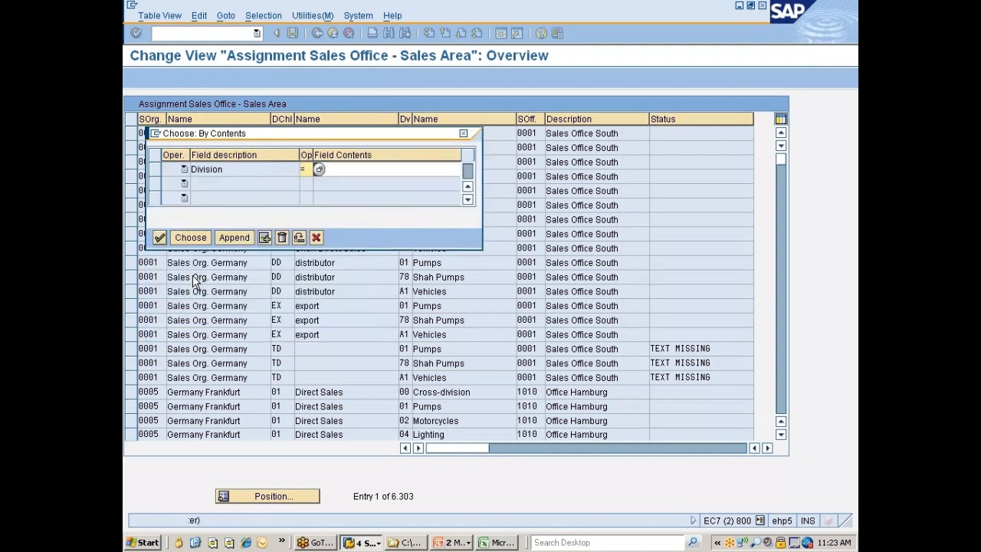
{"action": "left_click", "coordinate": [349, 169]}
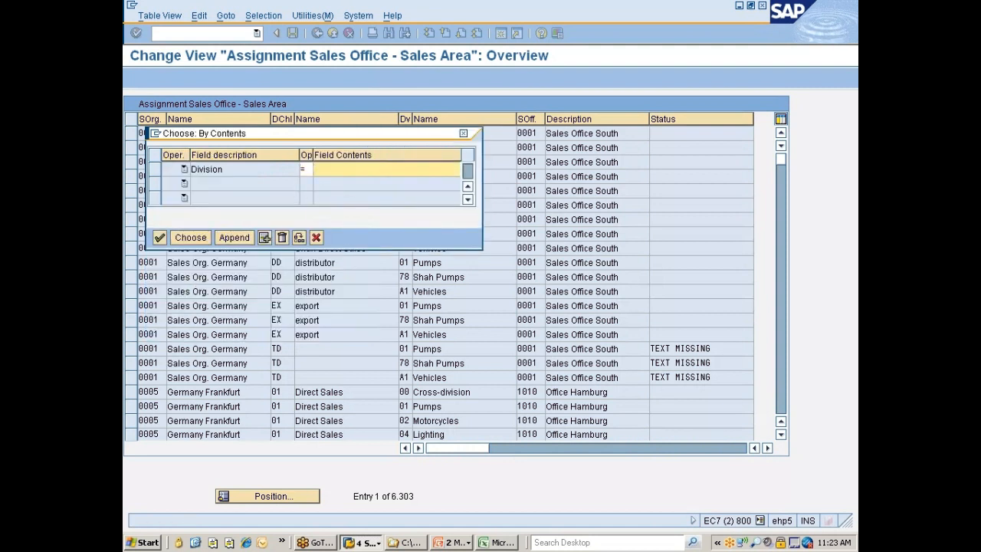
{"action": "type", "text": "77"}
{"action": "key", "text": "Return"}
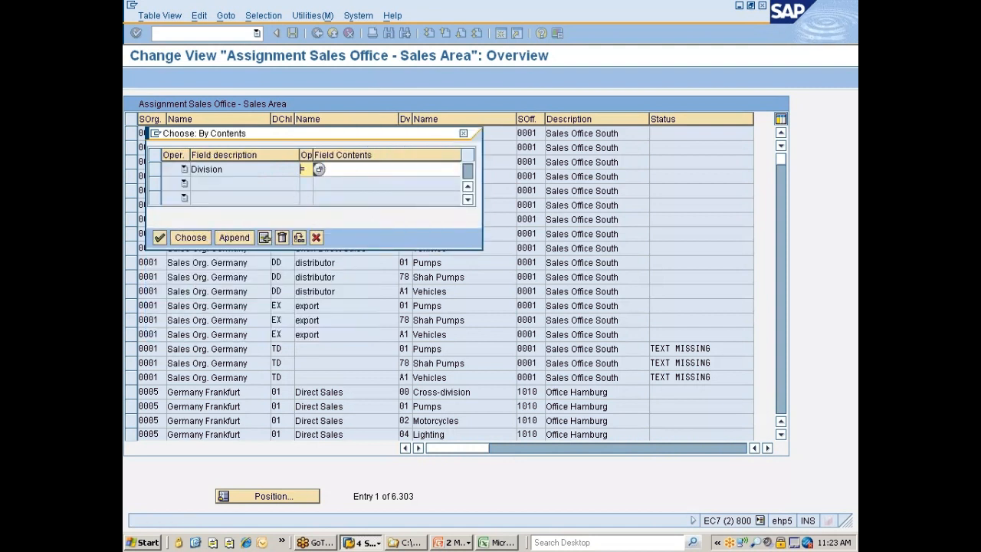
{"action": "left_click", "coordinate": [191, 239]}
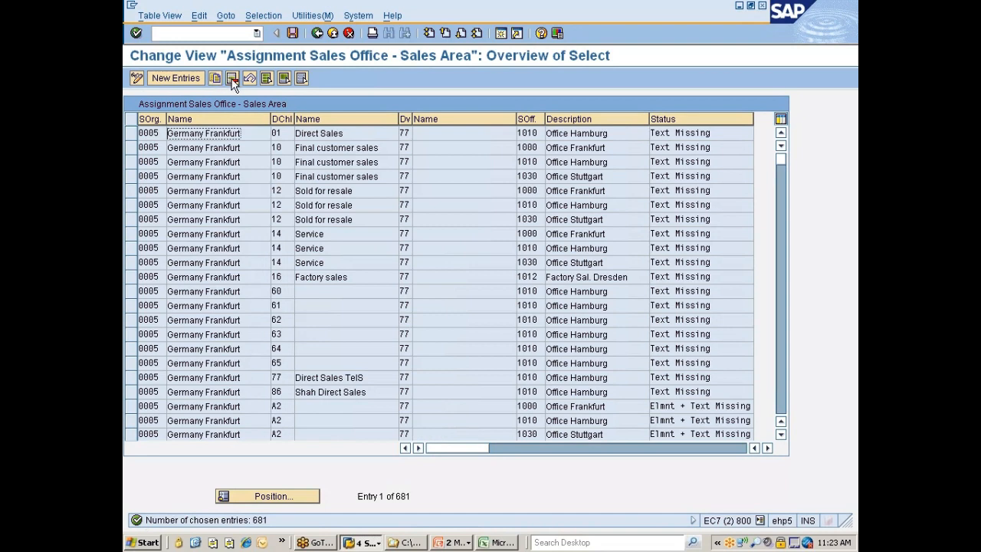
Select all filtered division 77 sales office assignments, delete them and save
{"action": "left_click", "coordinate": [266, 78]}
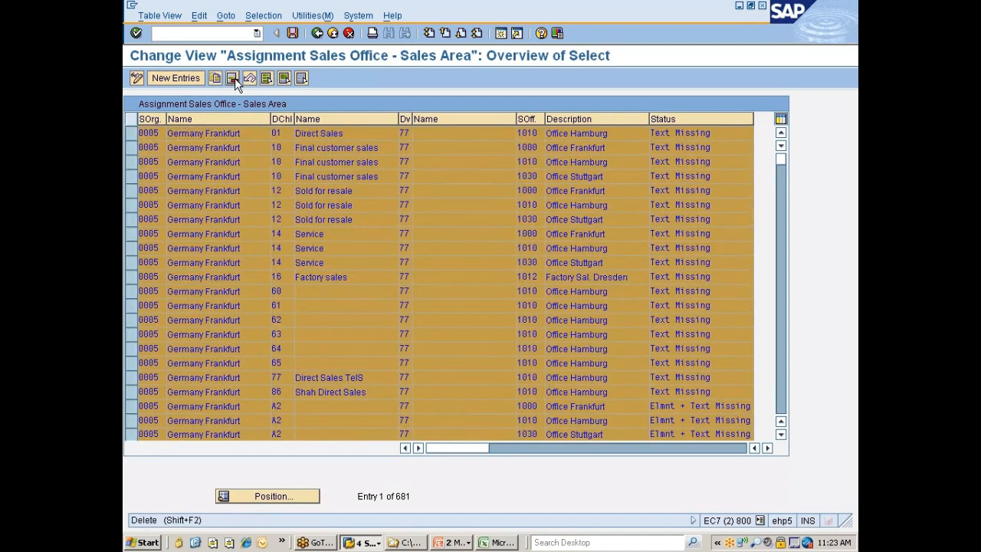
{"action": "left_click", "coordinate": [232, 79]}
{"action": "key", "text": "Return"}
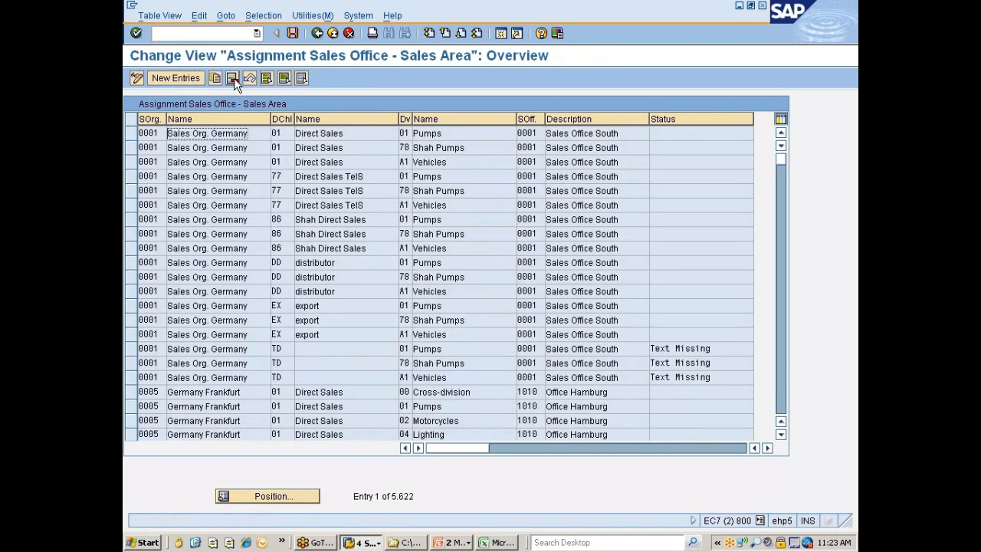
{"action": "key", "text": "ctrl+s"}
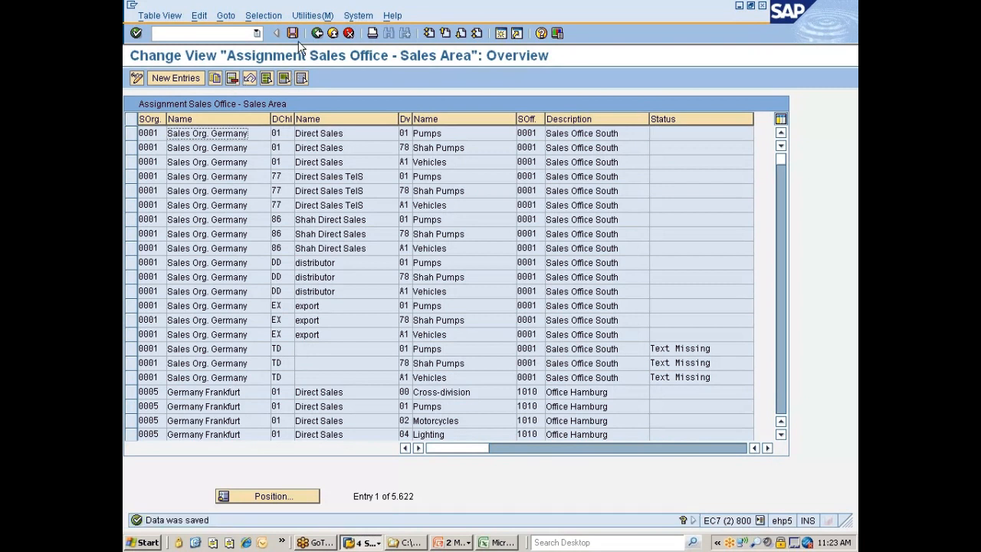
Search the sales office assignments for sales office 7777, replacing the division criterion
{"action": "left_click", "coordinate": [262, 15]}
{"action": "left_click", "coordinate": [263, 27]}
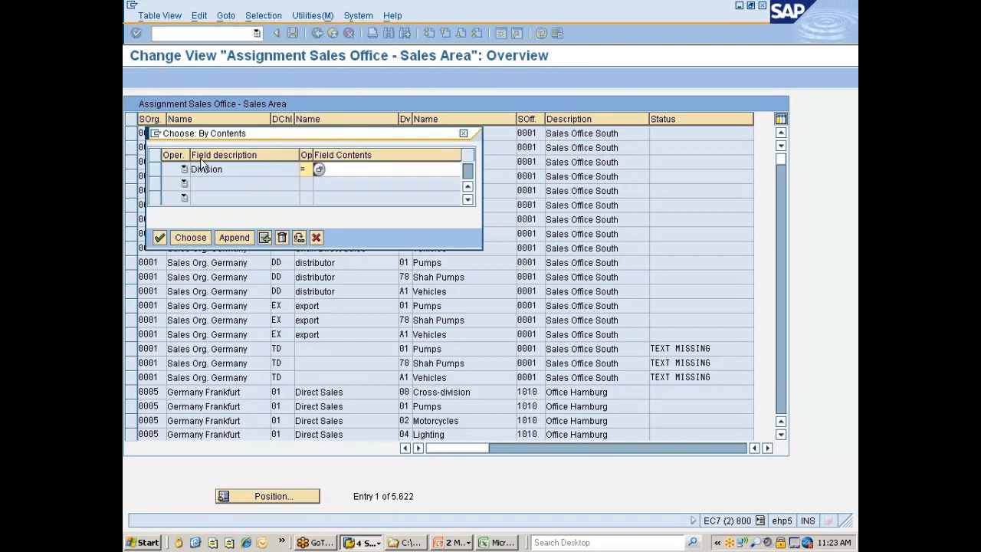
{"action": "type", "text": "77"}
{"action": "left_click", "coordinate": [156, 169]}
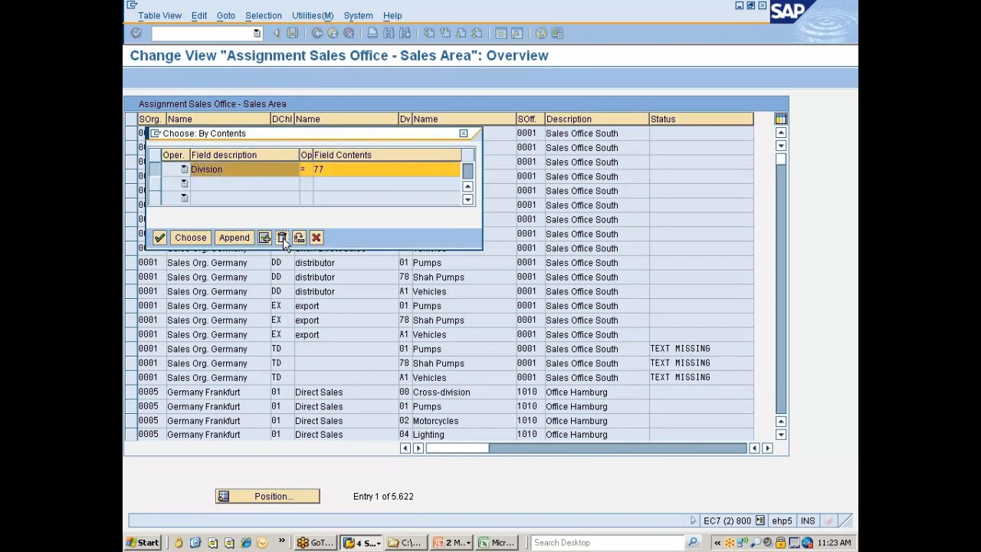
{"action": "left_click", "coordinate": [283, 238]}
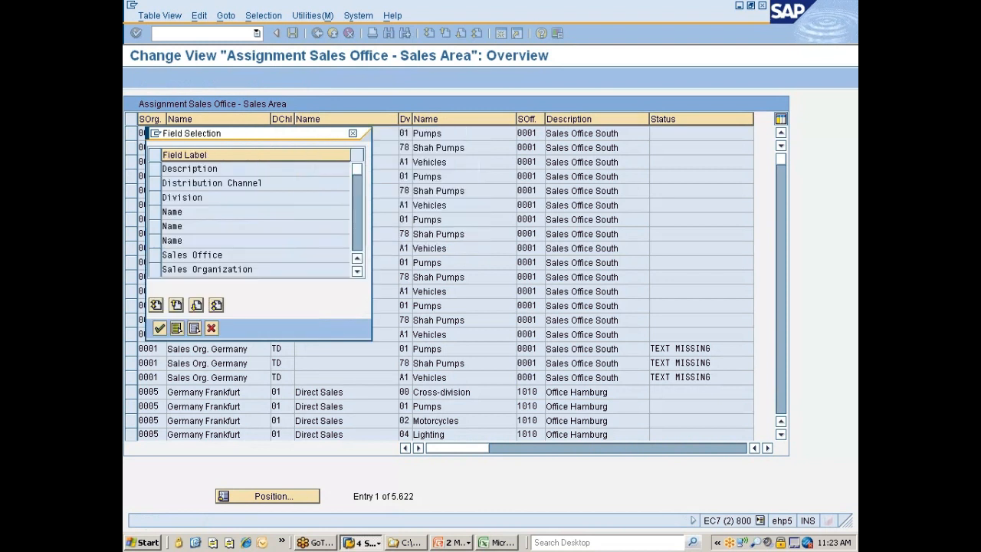
{"action": "left_click", "coordinate": [155, 255]}
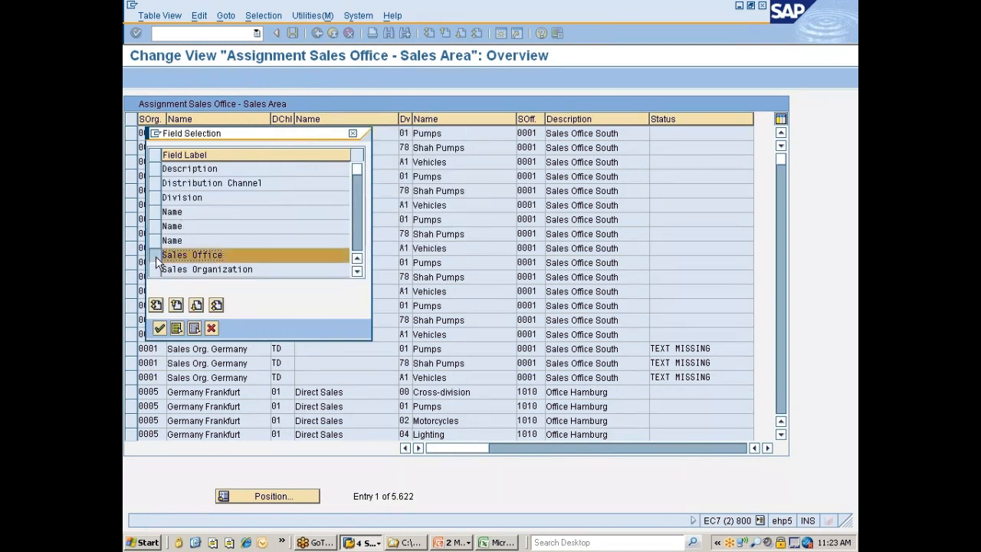
{"action": "left_click", "coordinate": [160, 328]}
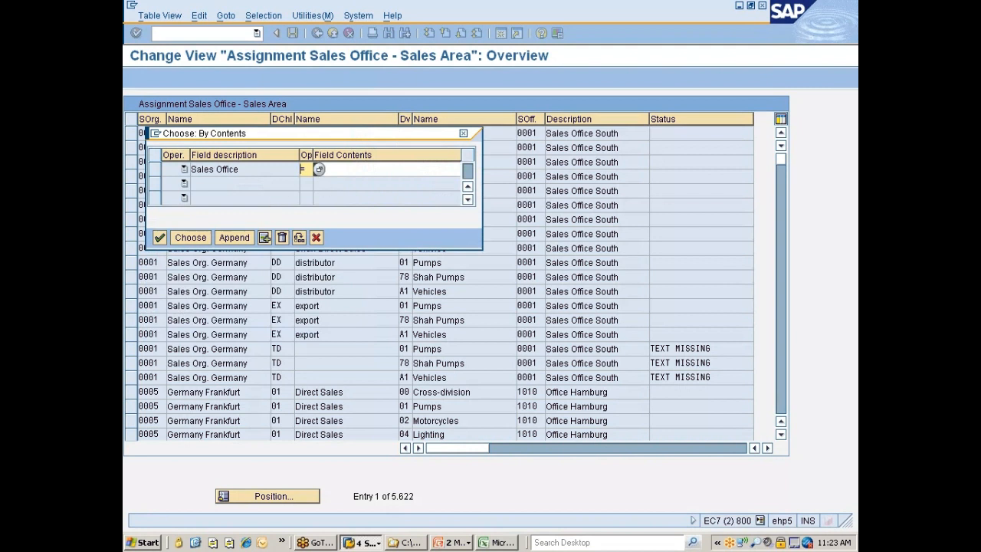
{"action": "left_click", "coordinate": [327, 169]}
{"action": "type", "text": "7777"}
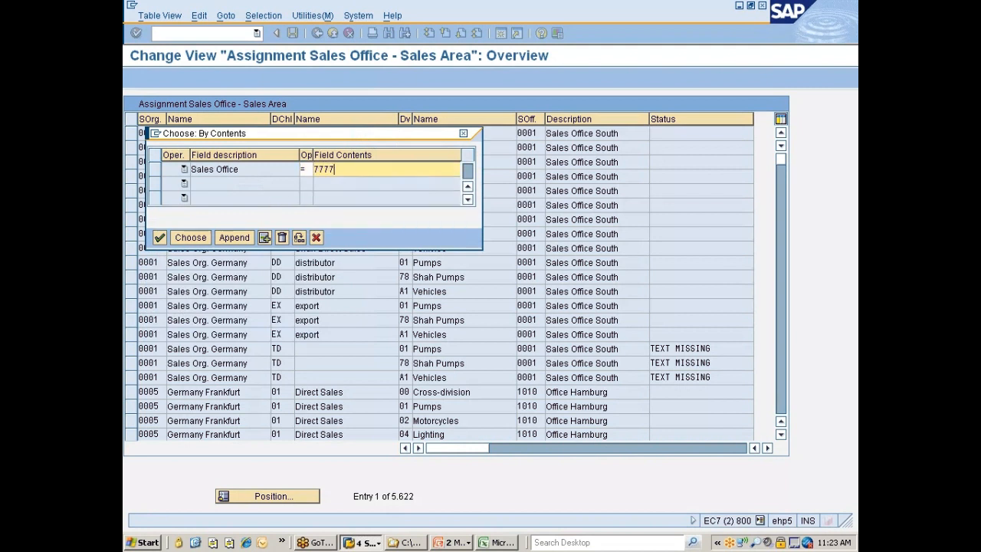
{"action": "key", "text": "Return"}
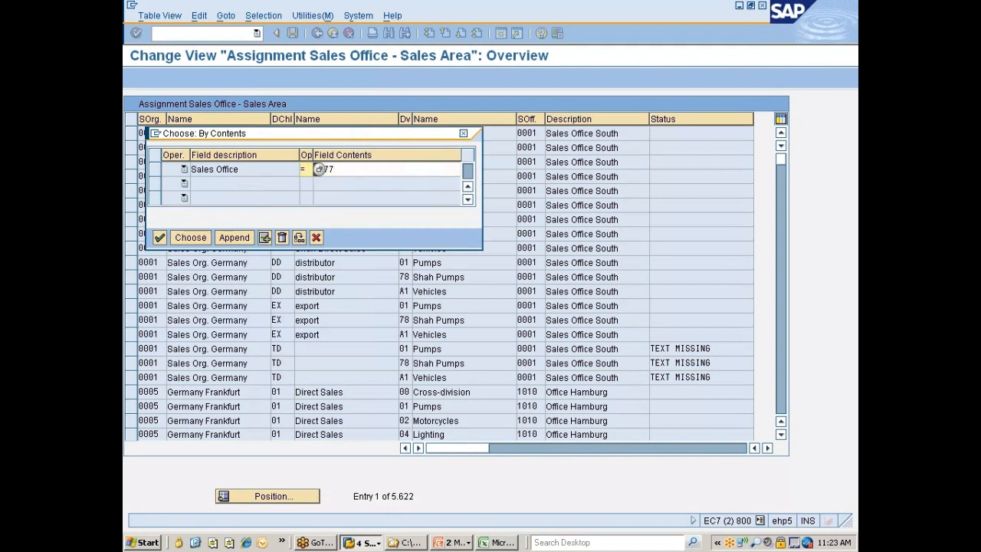
{"action": "left_click", "coordinate": [190, 238]}
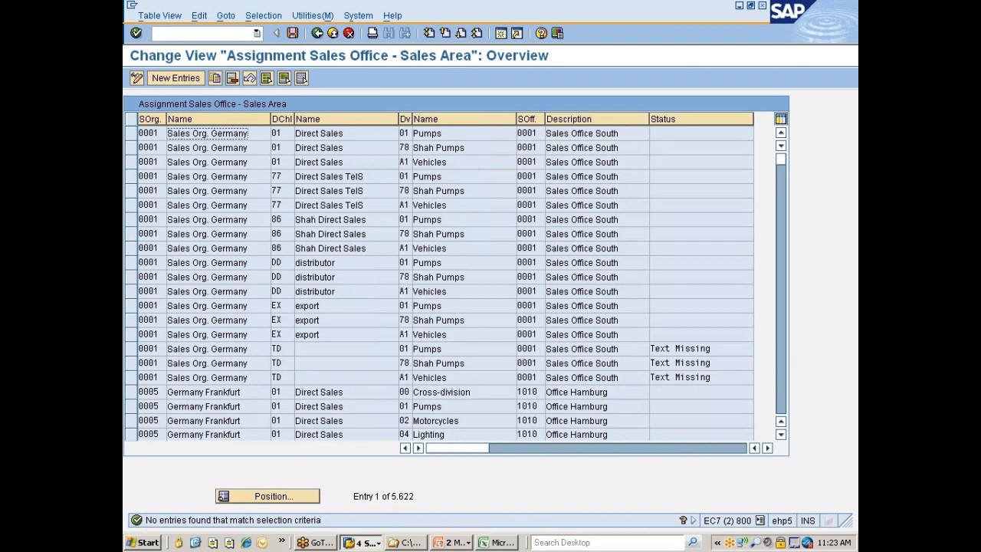
Filter the sales office to sales area assignments by sales organization 7777, replacing the sales office criterion
{"action": "left_click", "coordinate": [264, 17]}
{"action": "left_click", "coordinate": [281, 33]}
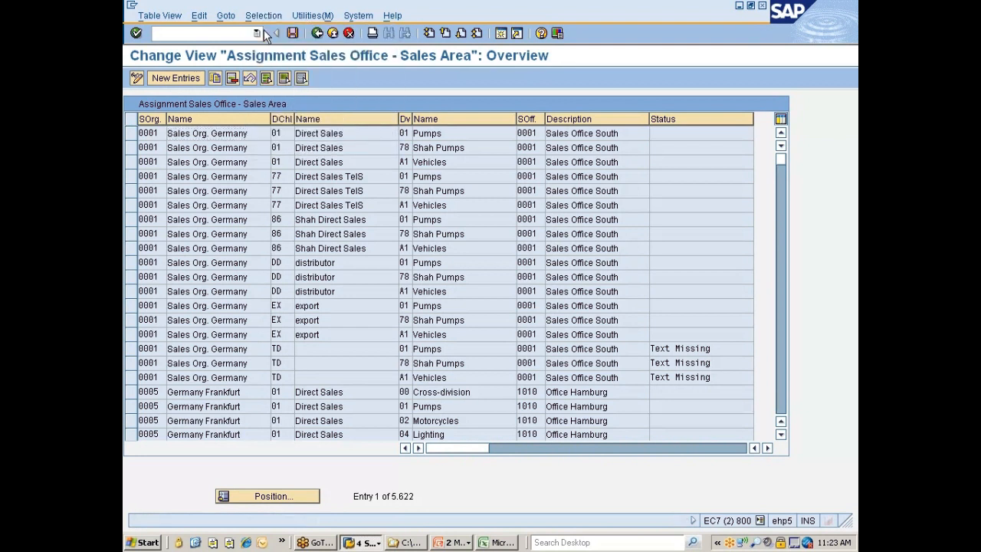
{"action": "left_click", "coordinate": [155, 169]}
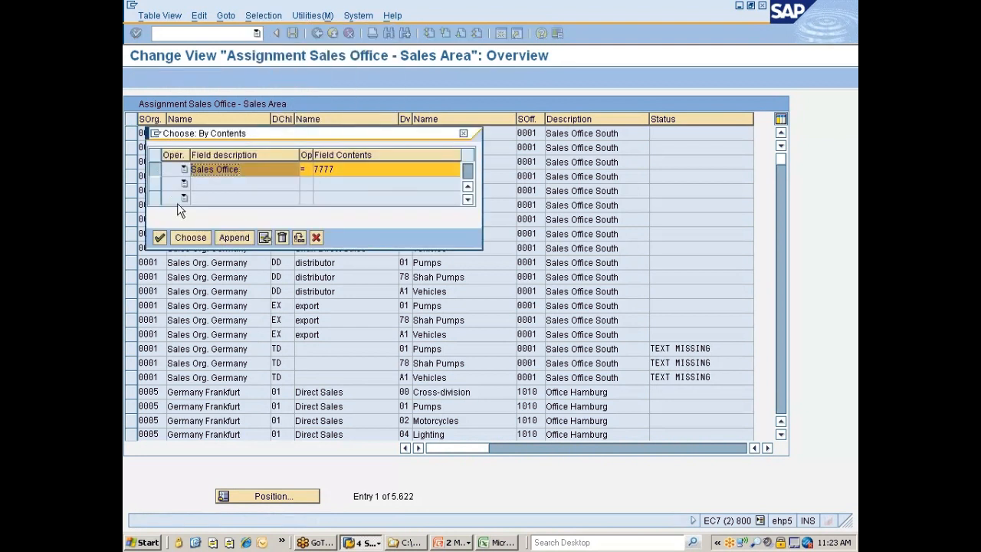
{"action": "left_click", "coordinate": [281, 238]}
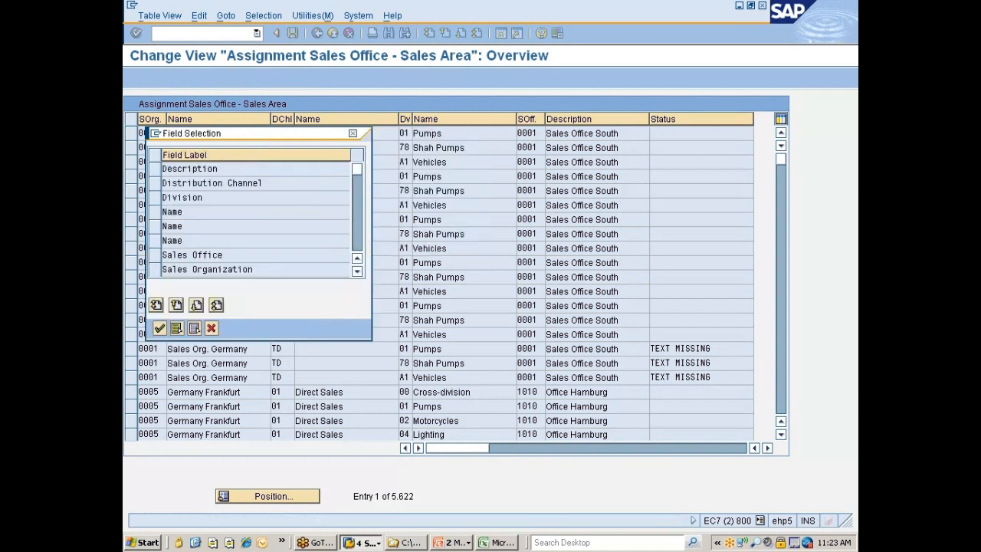
{"action": "left_click", "coordinate": [156, 267]}
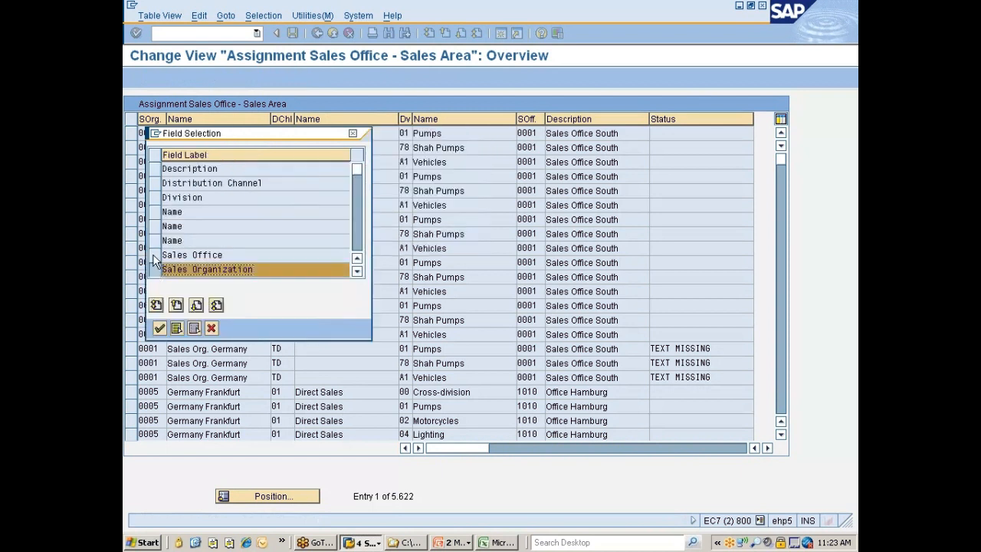
{"action": "left_click", "coordinate": [160, 328]}
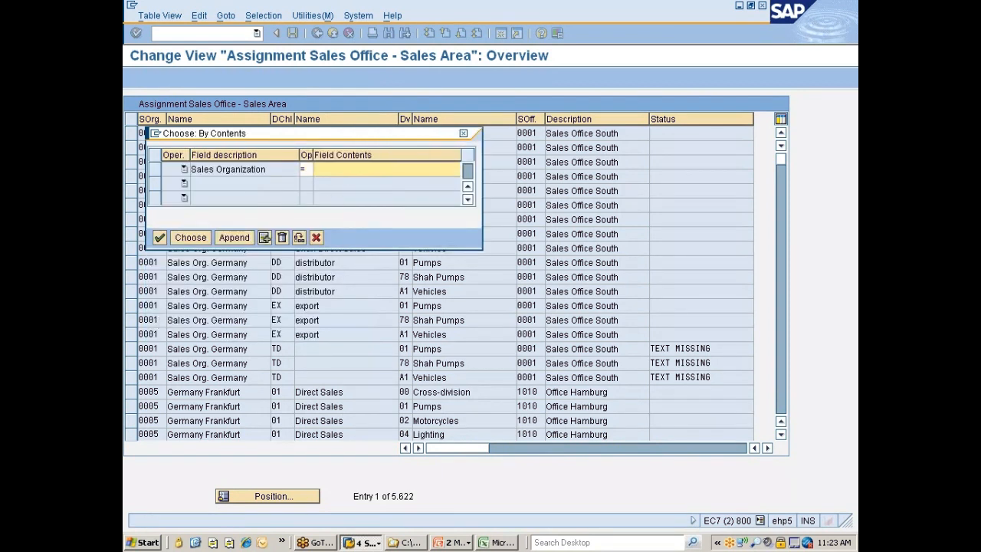
{"action": "type", "text": "7777"}
{"action": "key", "text": "Return"}
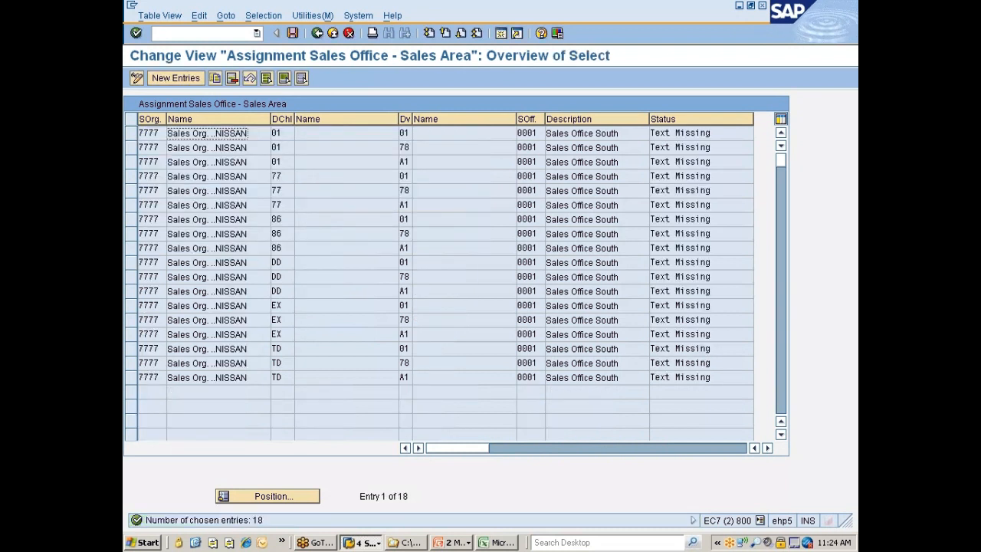
Select all filtered sales organization 7777 sales office assignments, delete them and save
{"action": "left_click", "coordinate": [266, 78]}
{"action": "left_click", "coordinate": [232, 78]}
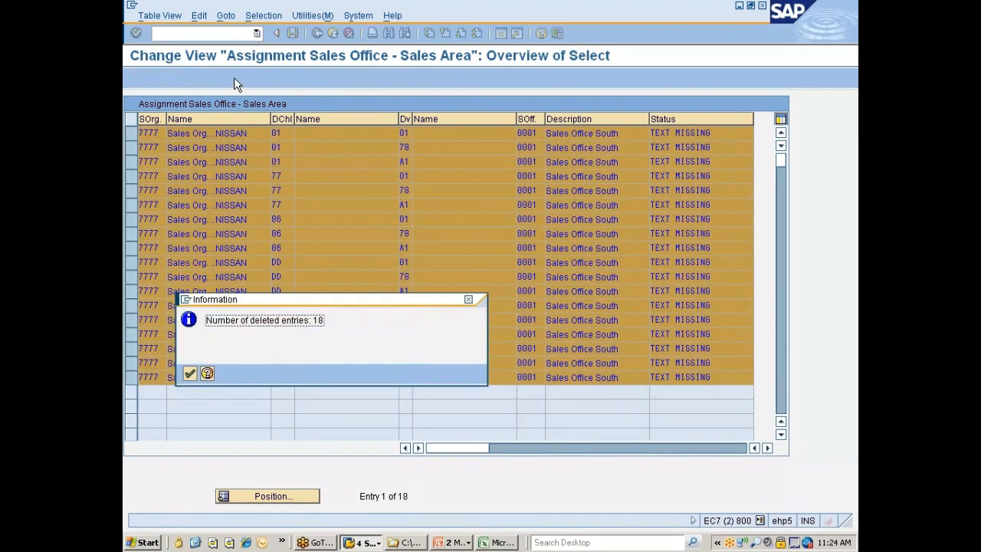
{"action": "key", "text": "Return"}
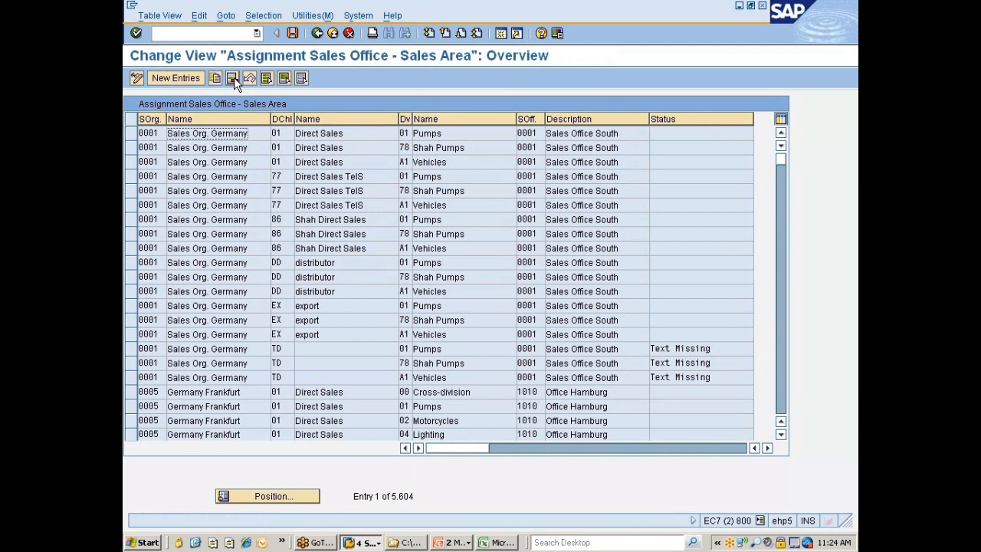
{"action": "key", "text": "ctrl+s"}
Create and save a new entry assigning sales office 7777 to sales organization 7777, distribution channel 7D and division 77
{"action": "left_click", "coordinate": [170, 78]}
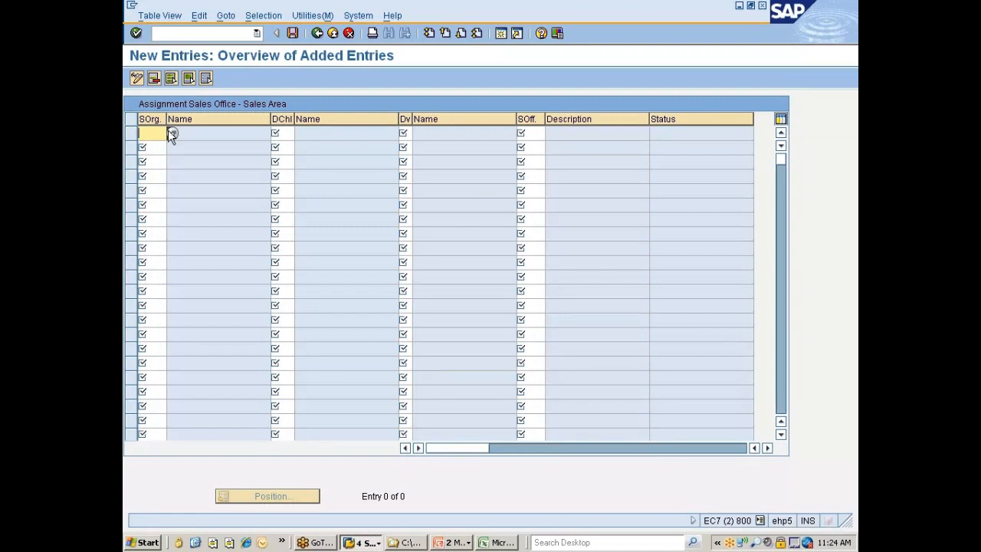
{"action": "key", "text": "Tab"}
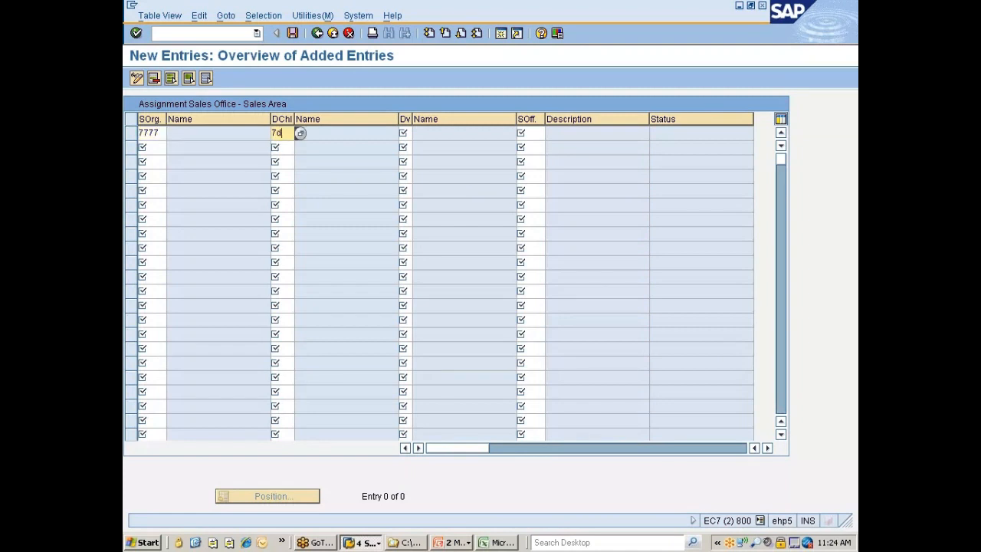
{"action": "type", "text": "7d"}
{"action": "key", "text": "Tab"}
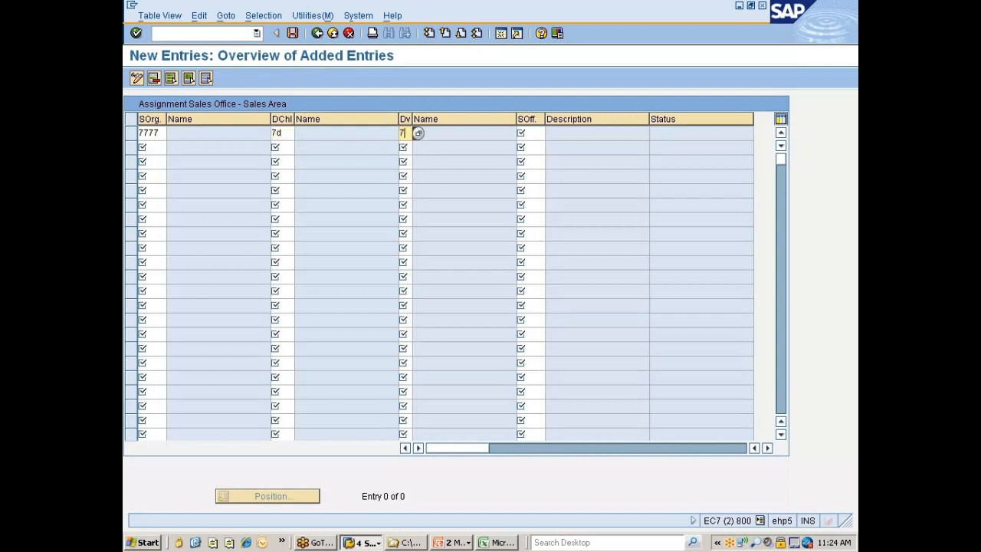
{"action": "key", "text": "Tab"}
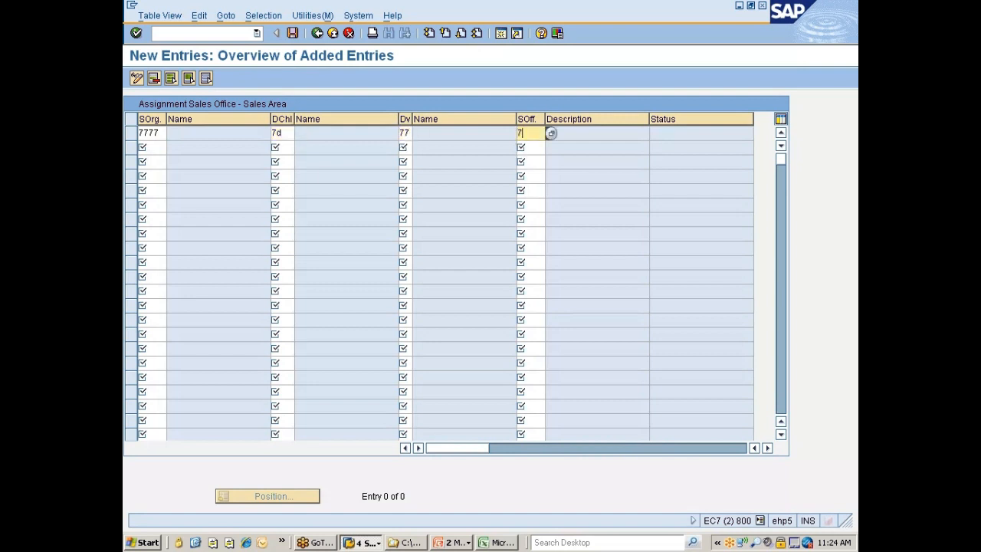
{"action": "key", "text": "Return"}
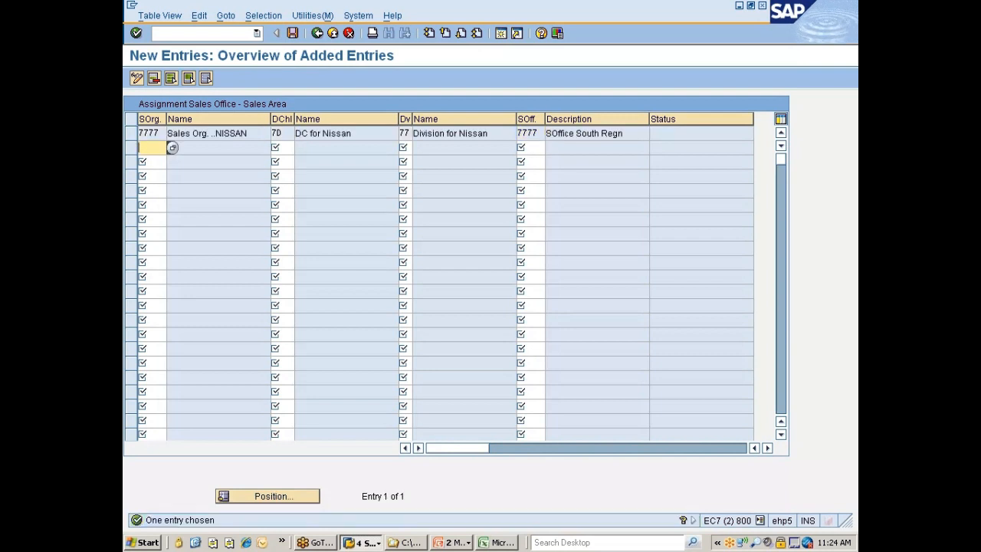
{"action": "key", "text": "ctrl+s"}
Return to the IMG structure and open the Assign sales group to sales office activity
{"action": "key", "text": "F3"}
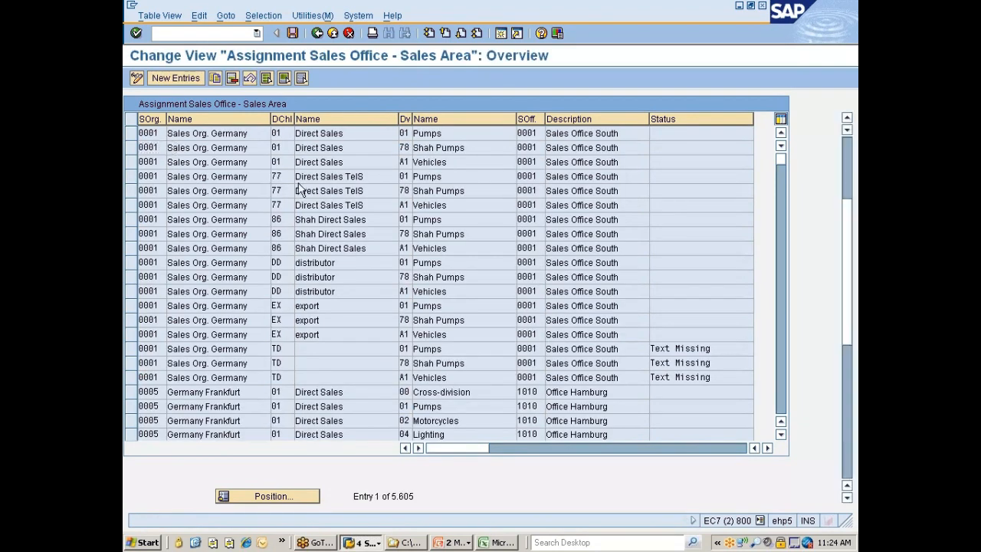
{"action": "key", "text": "F3"}
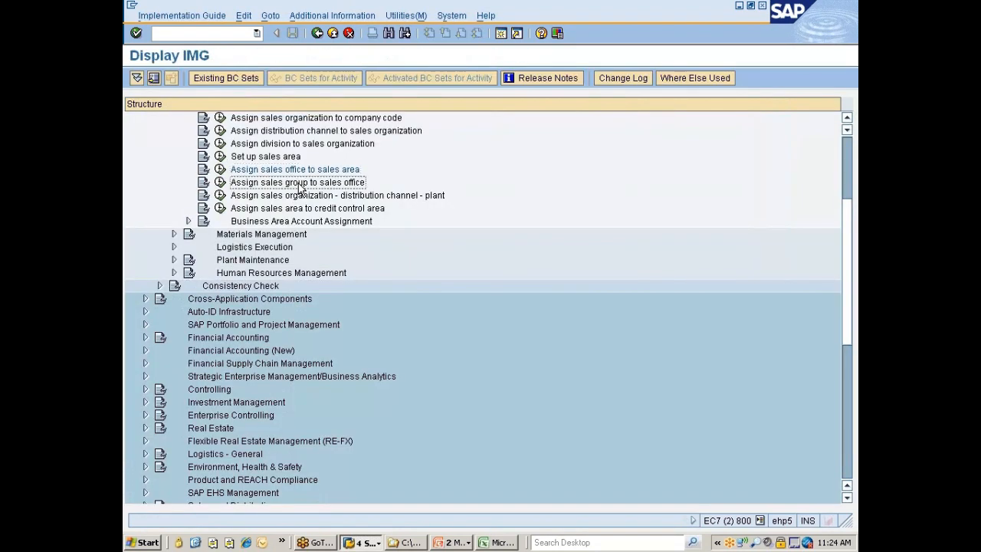
{"action": "scroll", "coordinate": [299, 189], "scroll_direction": "down", "scroll_amount": 1}
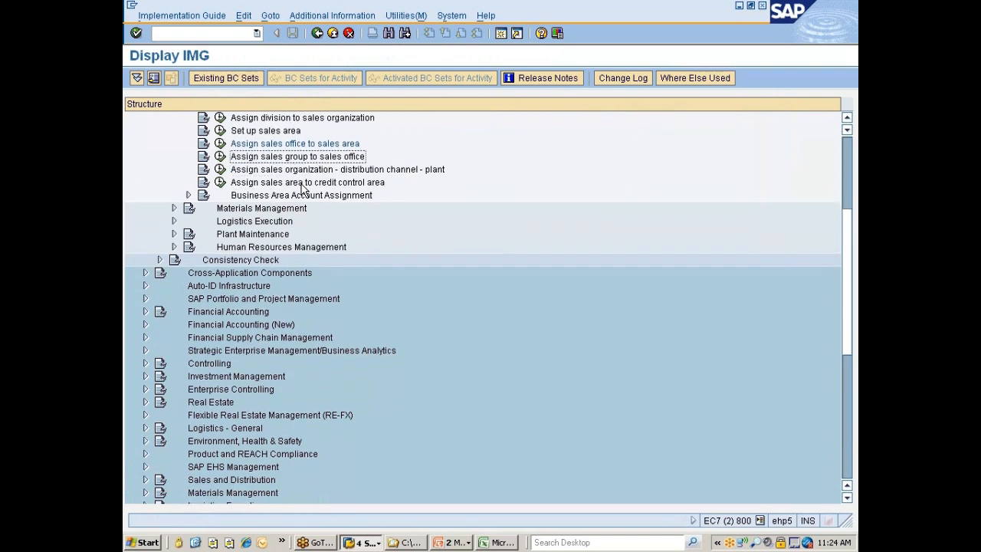
{"action": "left_click", "coordinate": [222, 157]}
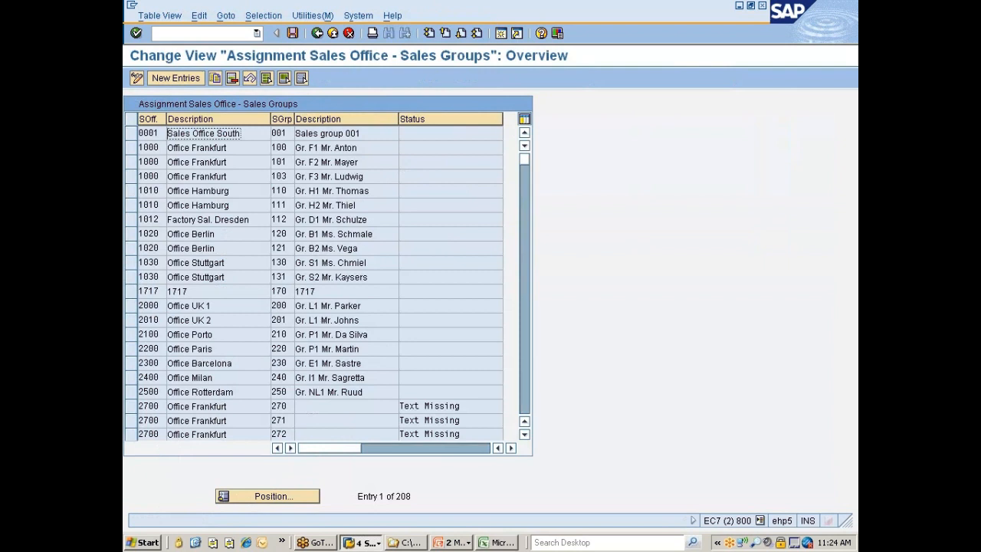
Filter the sales office to sales group assignments by sales group 777
{"action": "left_click", "coordinate": [263, 15]}
{"action": "left_click", "coordinate": [269, 31]}
{"action": "left_click", "coordinate": [163, 199]}
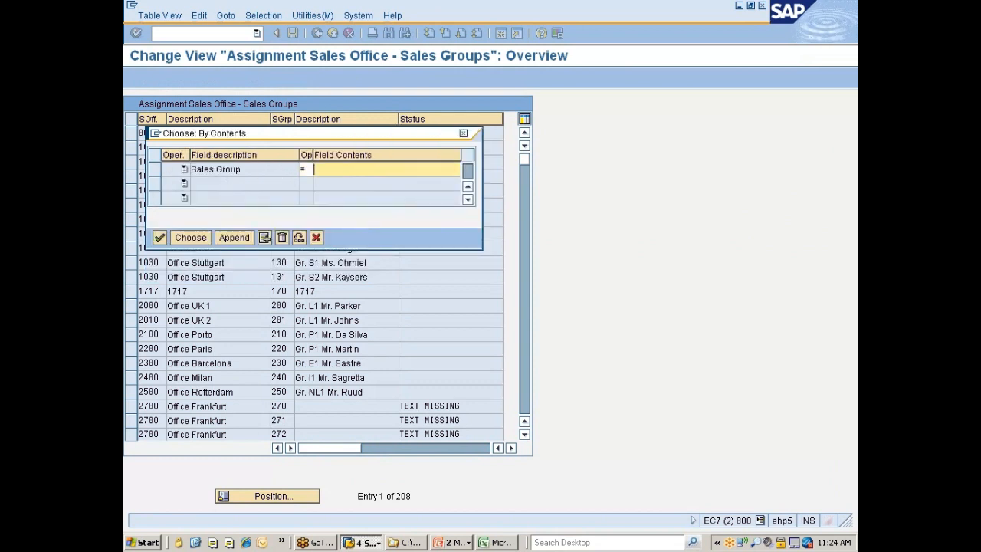
{"action": "type", "text": "777"}
{"action": "left_click", "coordinate": [332, 181]}
{"action": "left_click", "coordinate": [190, 237]}
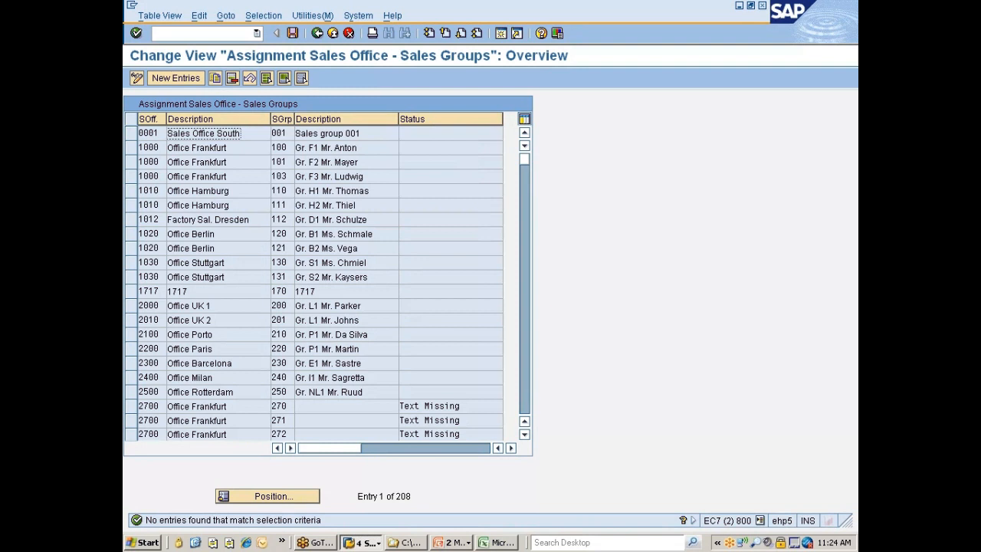
Filter the sales group assignments by sales office 7777, replacing the sales group criterion
{"action": "left_click", "coordinate": [263, 16]}
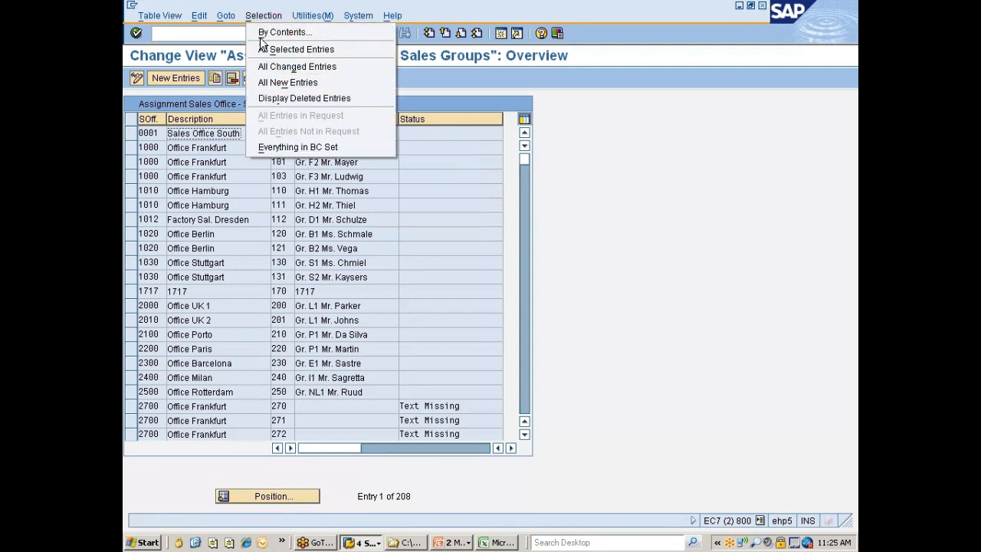
{"action": "left_click", "coordinate": [257, 44]}
{"action": "left_click", "coordinate": [157, 169]}
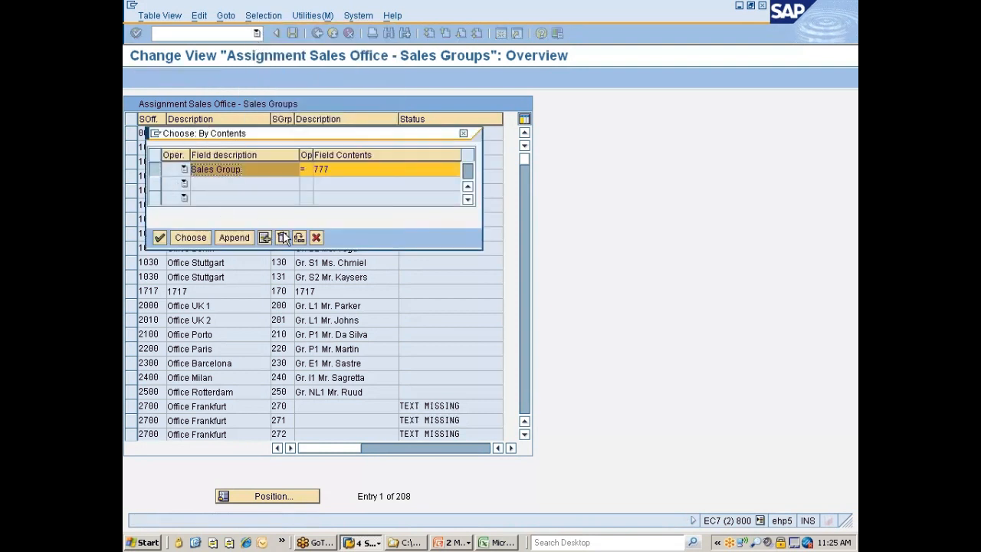
{"action": "left_click", "coordinate": [281, 238]}
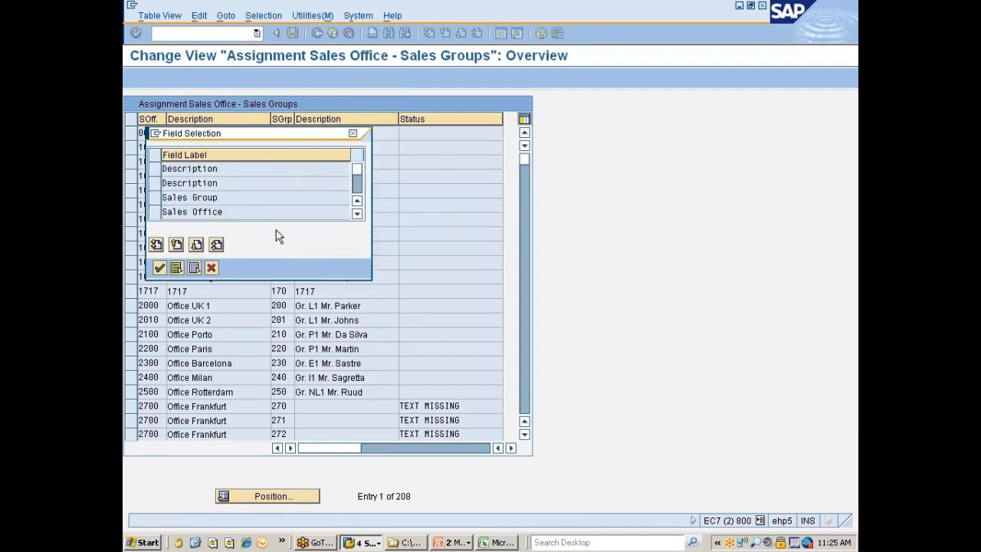
{"action": "left_click", "coordinate": [155, 212]}
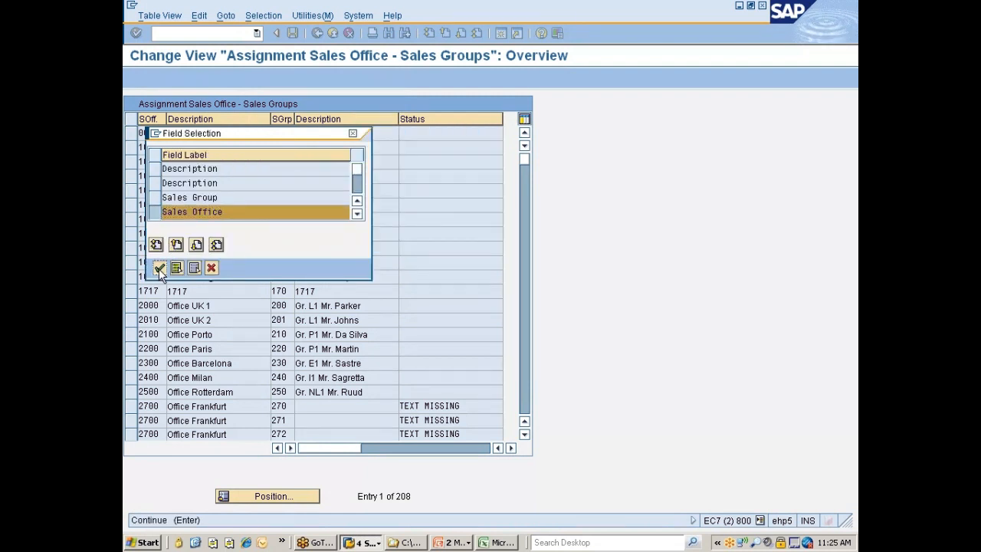
{"action": "left_click", "coordinate": [160, 267]}
{"action": "type", "text": "7777"}
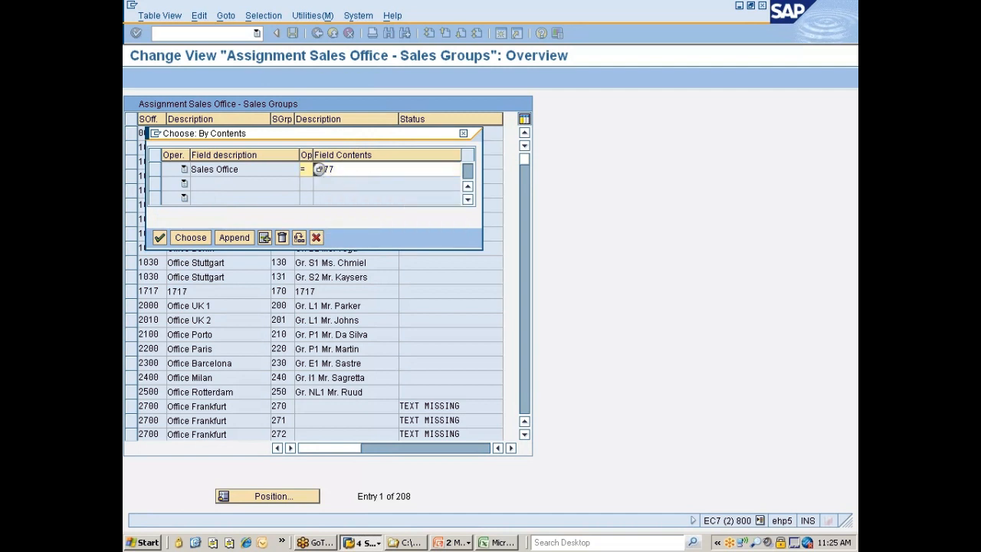
{"action": "key", "text": "Return"}
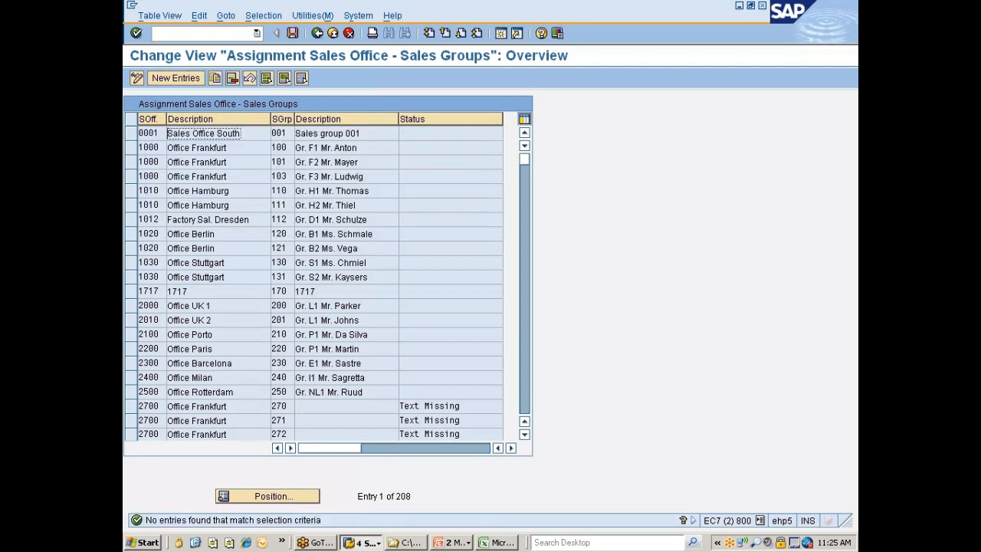
Create and save a new entry assigning sales group 777 to sales office 7777
{"action": "left_click", "coordinate": [172, 79]}
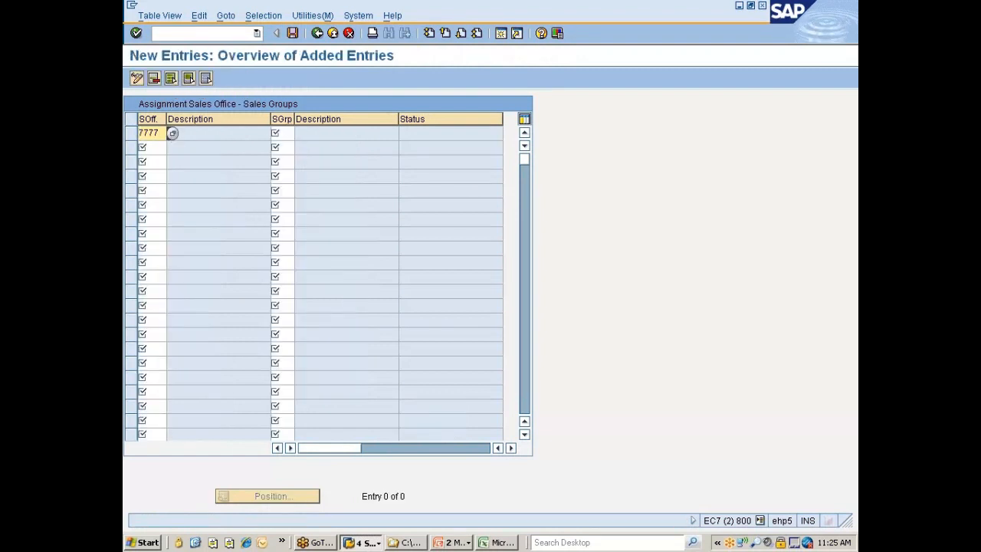
{"action": "key", "text": "Tab"}
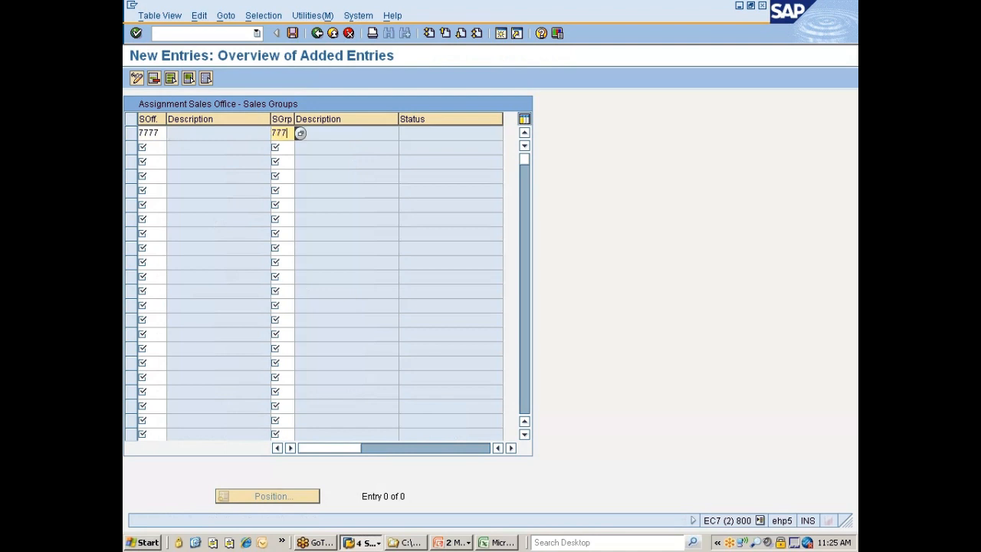
{"action": "key", "text": "Return"}
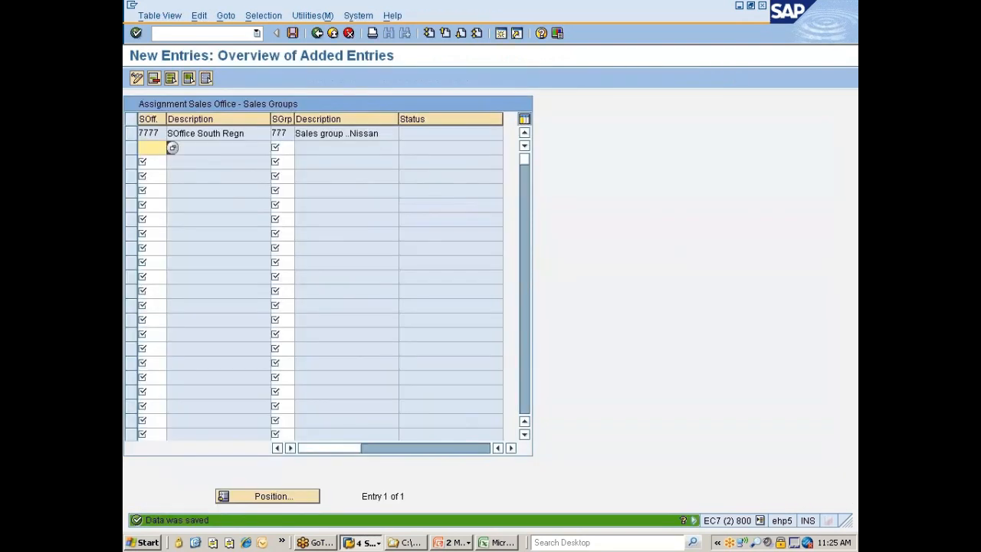
Return to the IMG structure and open the Assign sales organization - distribution channel - plant activity
{"action": "key", "text": "F3"}
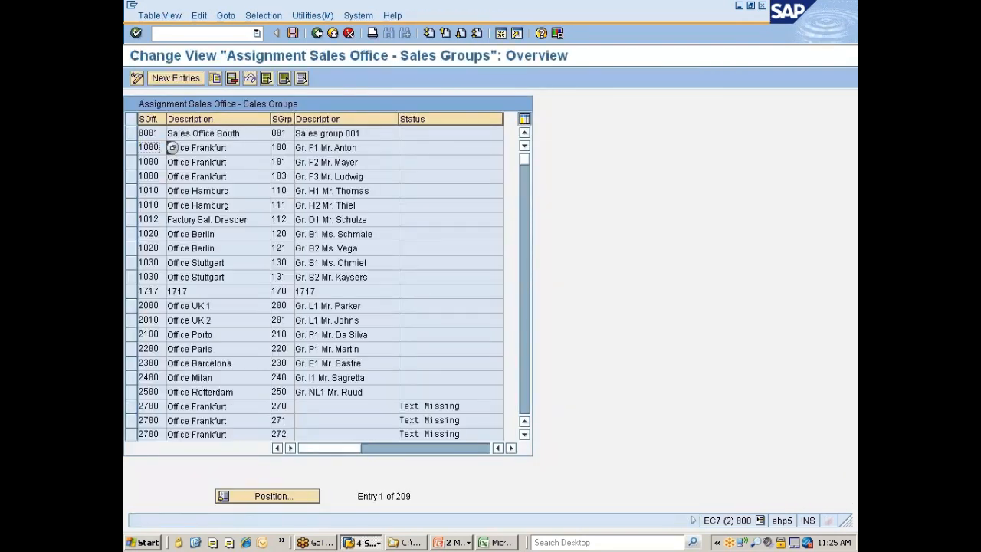
{"action": "key", "text": "F3"}
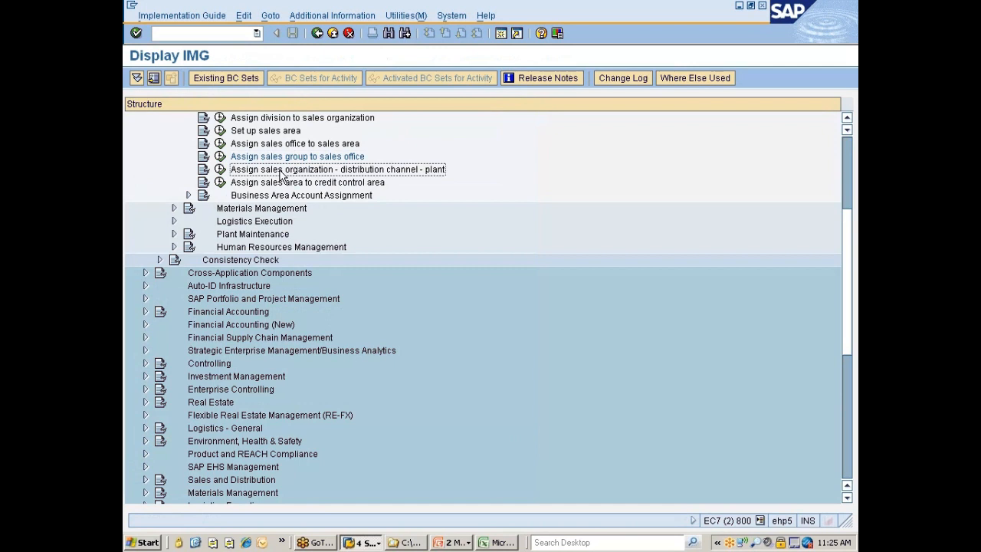
{"action": "left_click", "coordinate": [220, 170]}
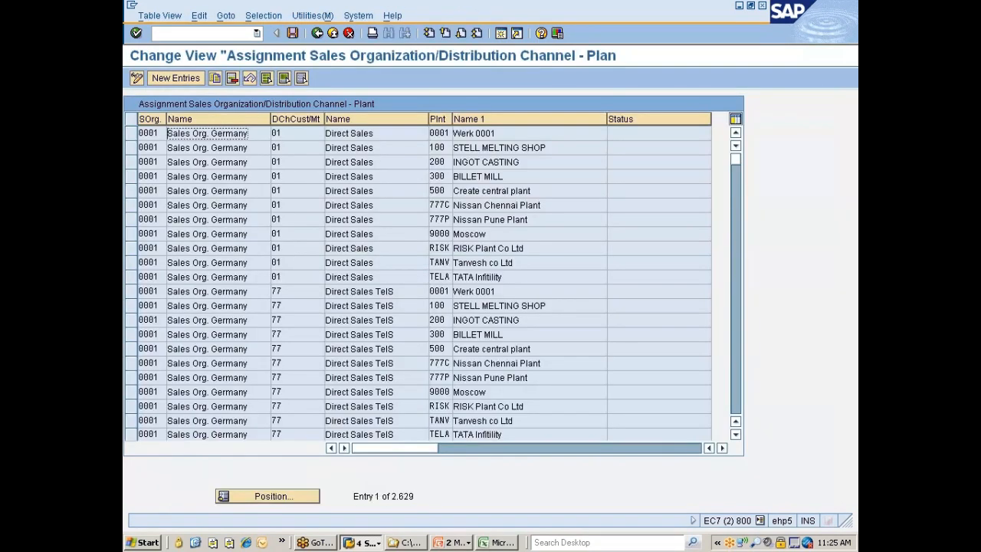
Filter the sales organization/distribution channel to plant assignments by plant 777C
{"action": "left_click", "coordinate": [262, 15]}
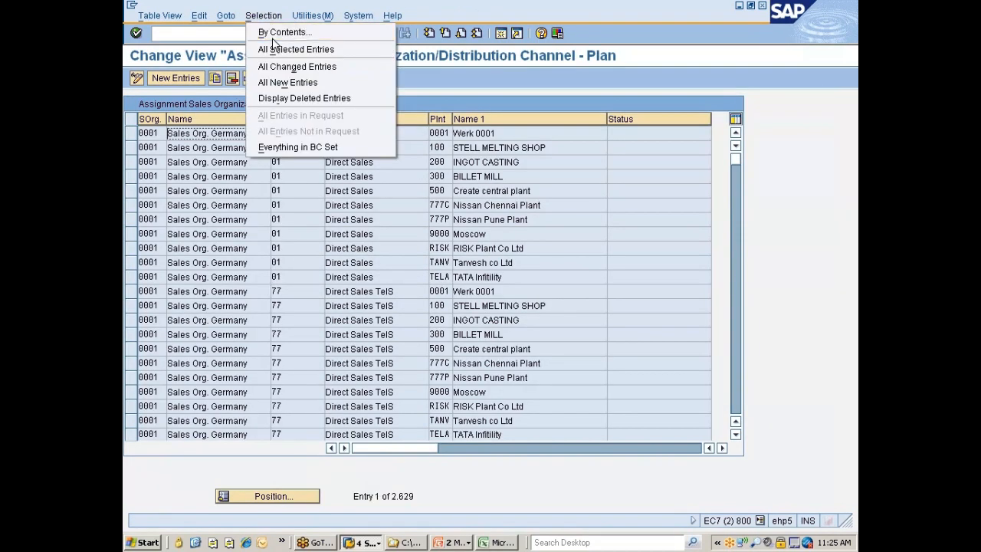
{"action": "left_click", "coordinate": [277, 32]}
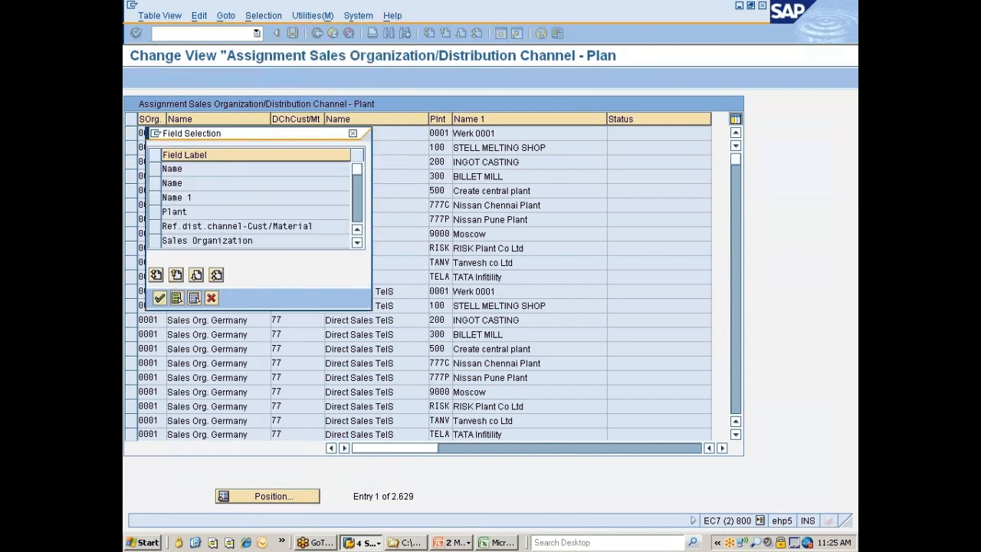
{"action": "left_click", "coordinate": [155, 211]}
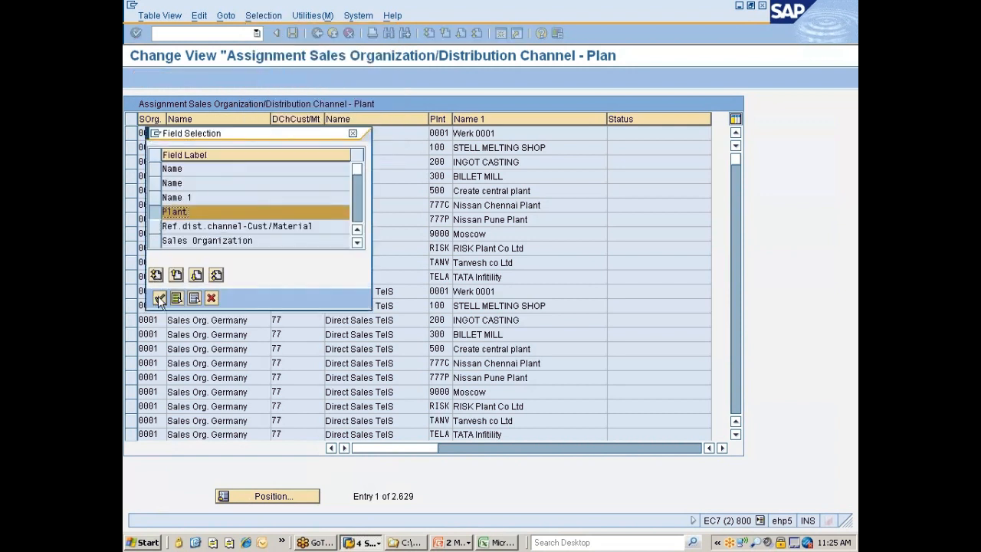
{"action": "left_click", "coordinate": [159, 297]}
{"action": "left_click", "coordinate": [329, 173]}
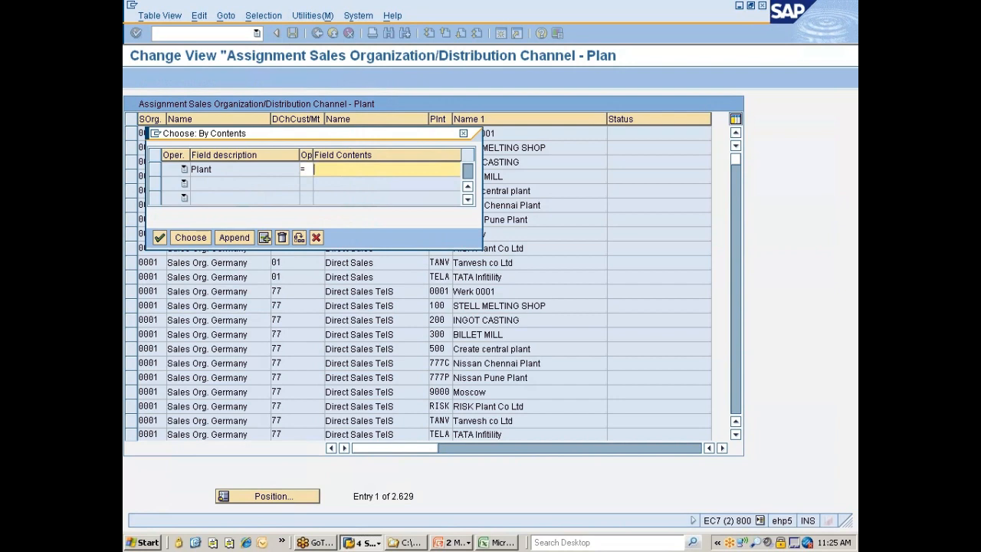
{"action": "type", "text": "777C"}
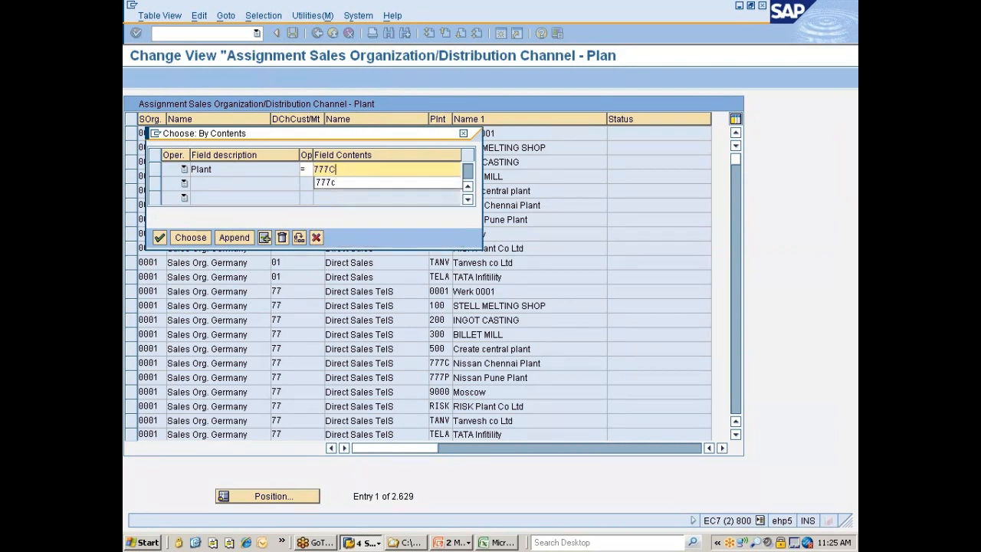
{"action": "key", "text": "Return"}
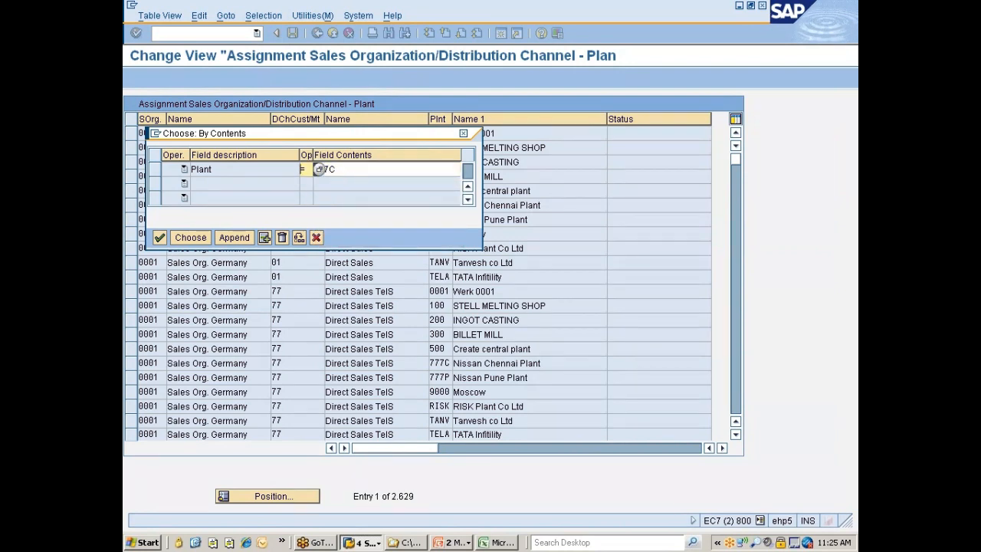
{"action": "left_click", "coordinate": [190, 237]}
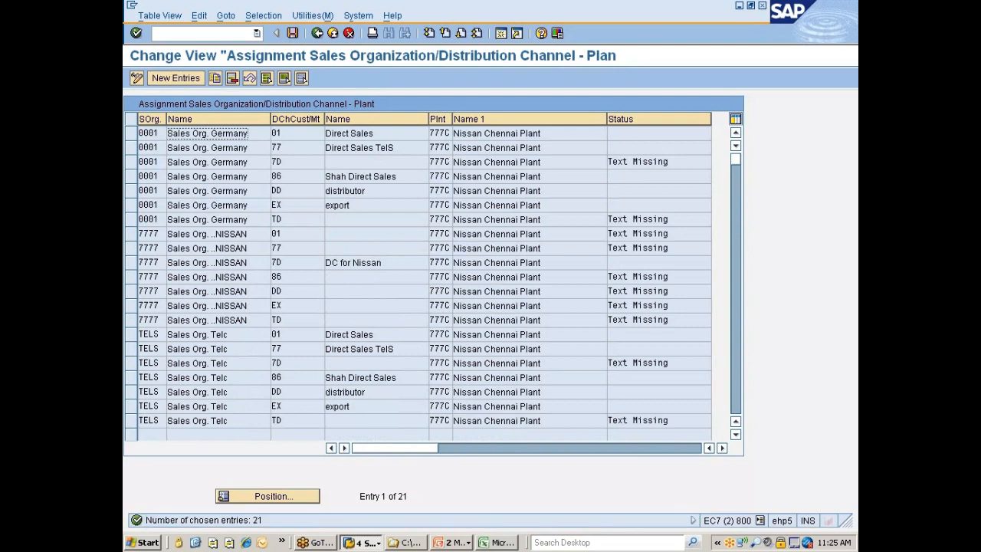
Select all filtered plant 777C assignments, delete them and save
{"action": "left_click", "coordinate": [267, 78]}
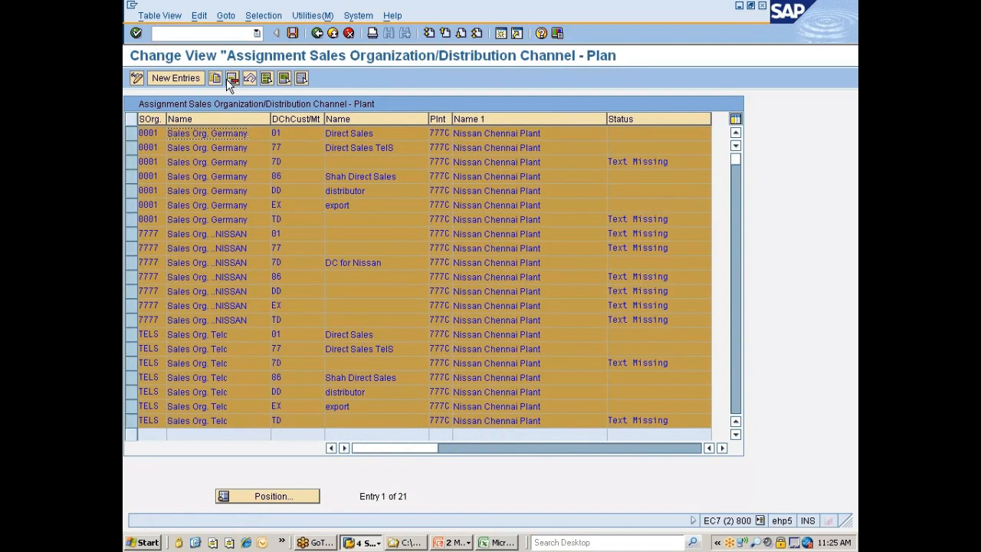
{"action": "left_click", "coordinate": [232, 77]}
{"action": "key", "text": "Return"}
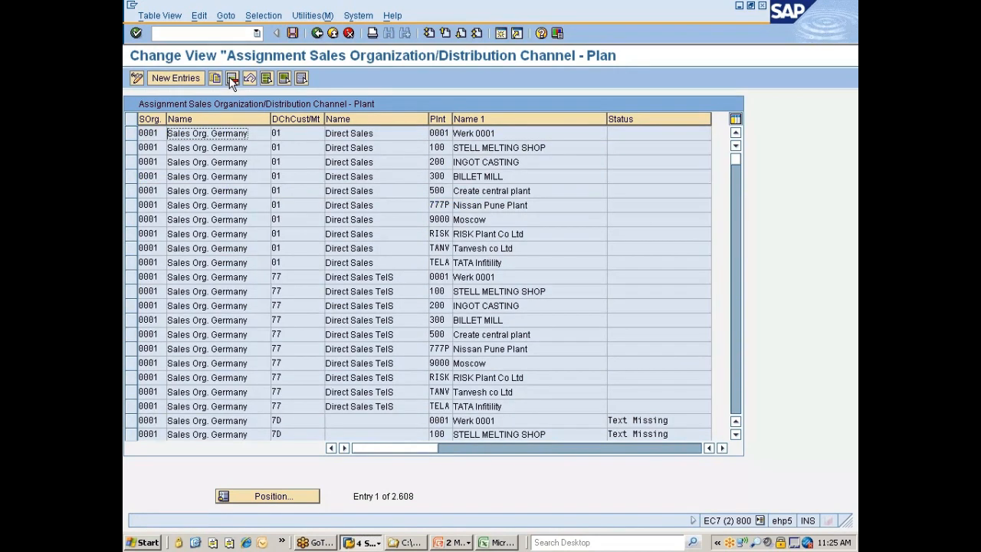
{"action": "key", "text": "ctrl+s"}
{"action": "key", "text": "Return"}
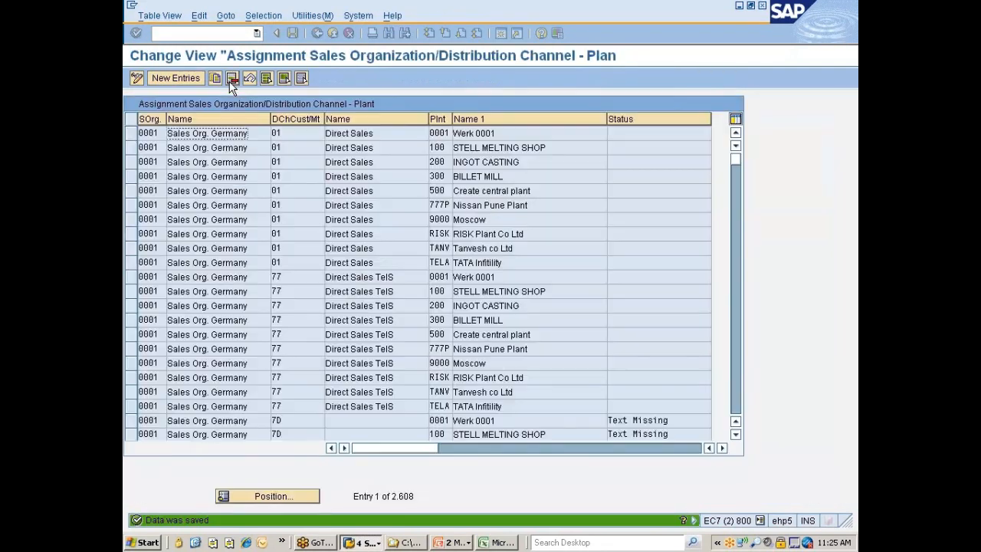
Filter the plant assignments by sales organization 7777, replacing the plant criterion
{"action": "left_click", "coordinate": [253, 17]}
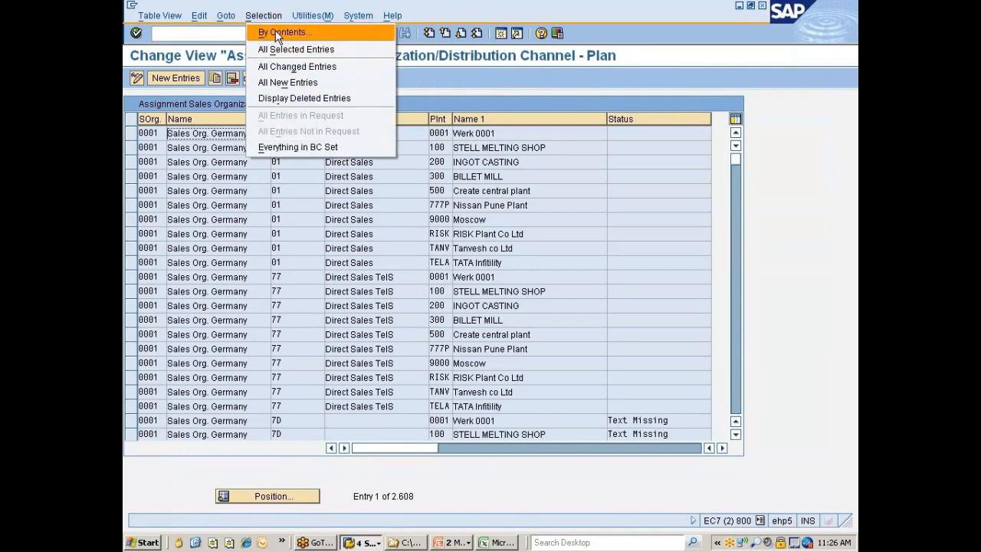
{"action": "left_click", "coordinate": [275, 31]}
{"action": "left_click", "coordinate": [154, 169]}
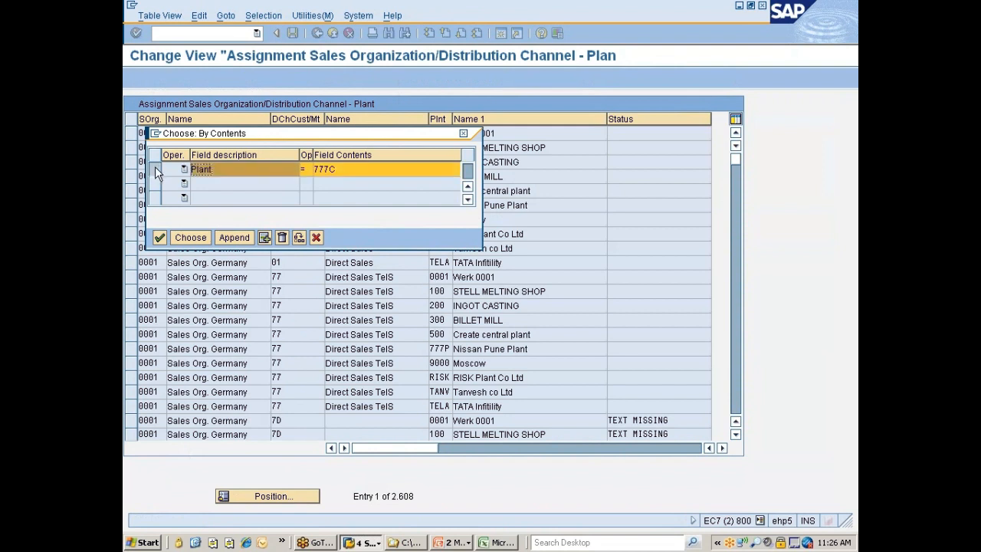
{"action": "left_click", "coordinate": [282, 237]}
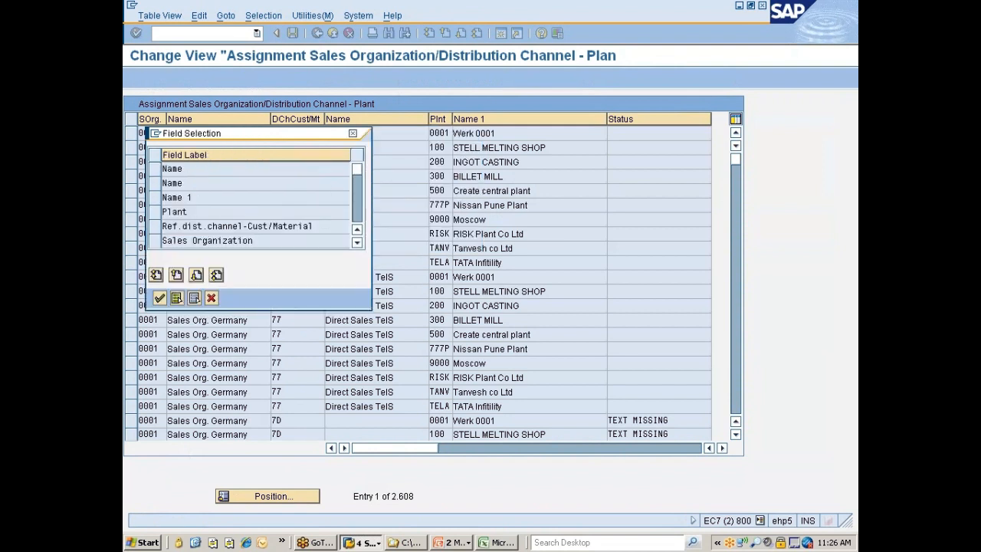
{"action": "left_click", "coordinate": [170, 241]}
{"action": "left_click", "coordinate": [158, 297]}
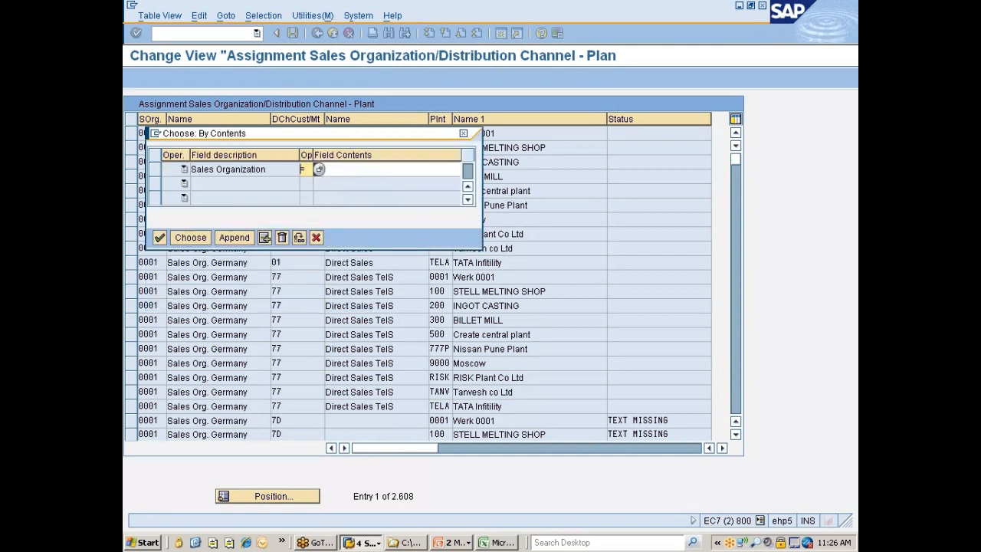
{"action": "left_click", "coordinate": [325, 169]}
{"action": "type", "text": "7777"}
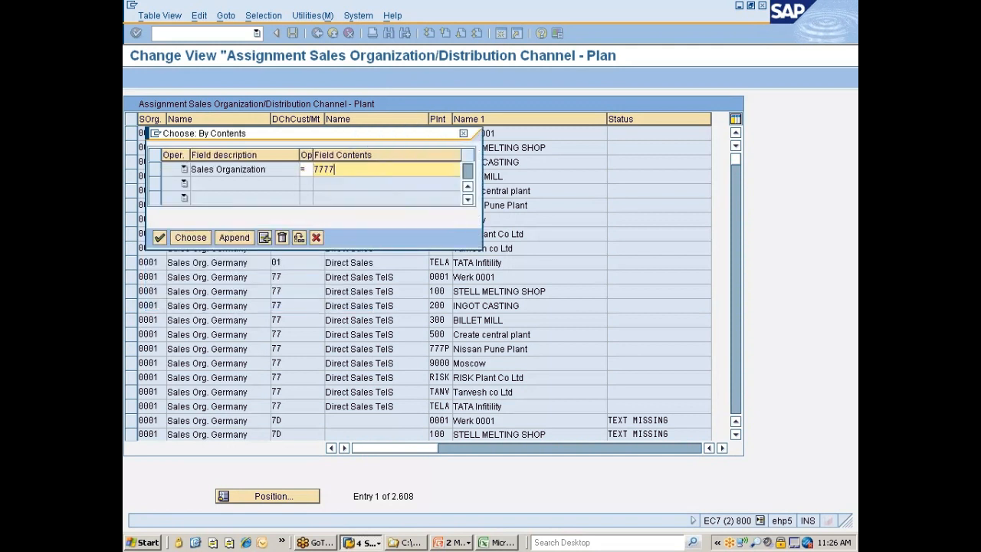
{"action": "left_click", "coordinate": [192, 238]}
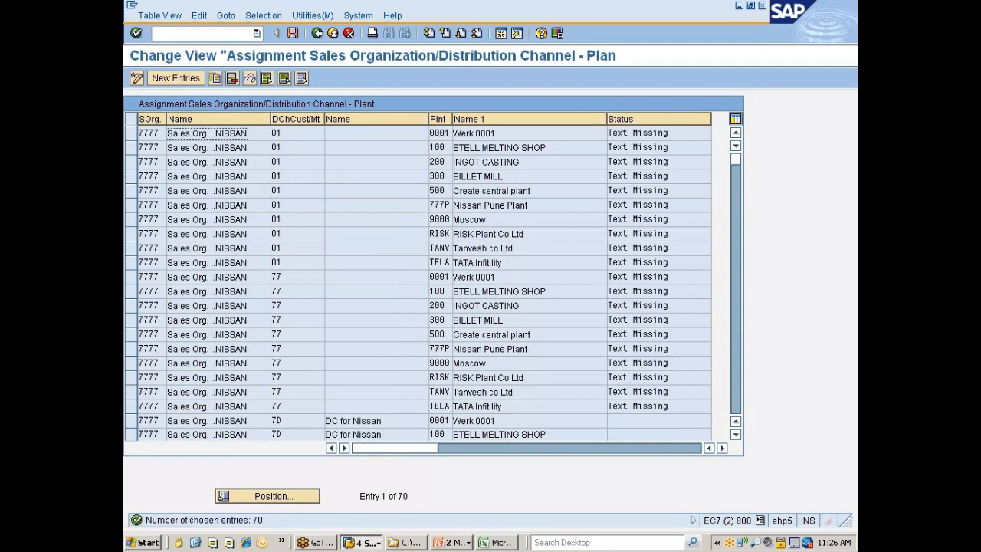
Select all filtered sales organization 7777 plant assignments, delete them and save
{"action": "left_click", "coordinate": [266, 77]}
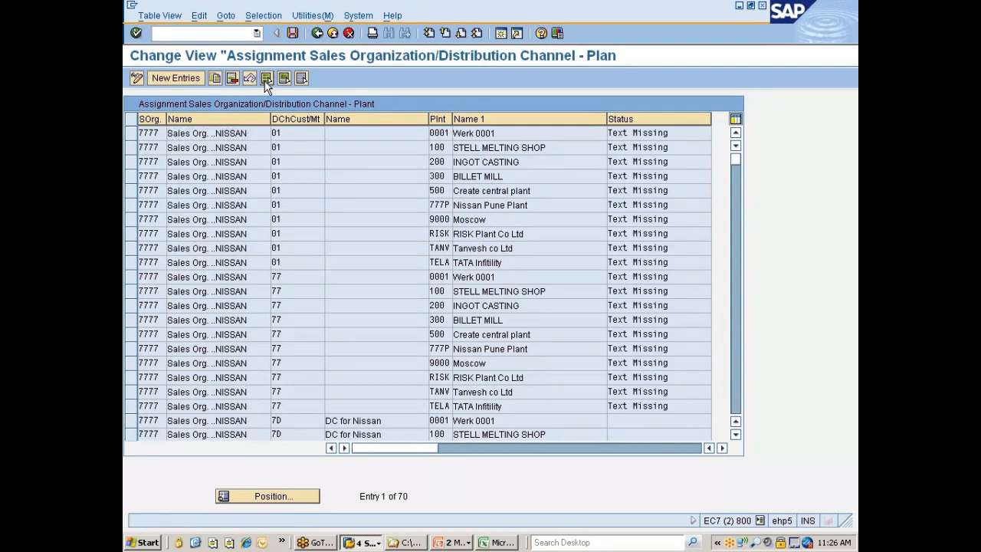
{"action": "left_click", "coordinate": [232, 78]}
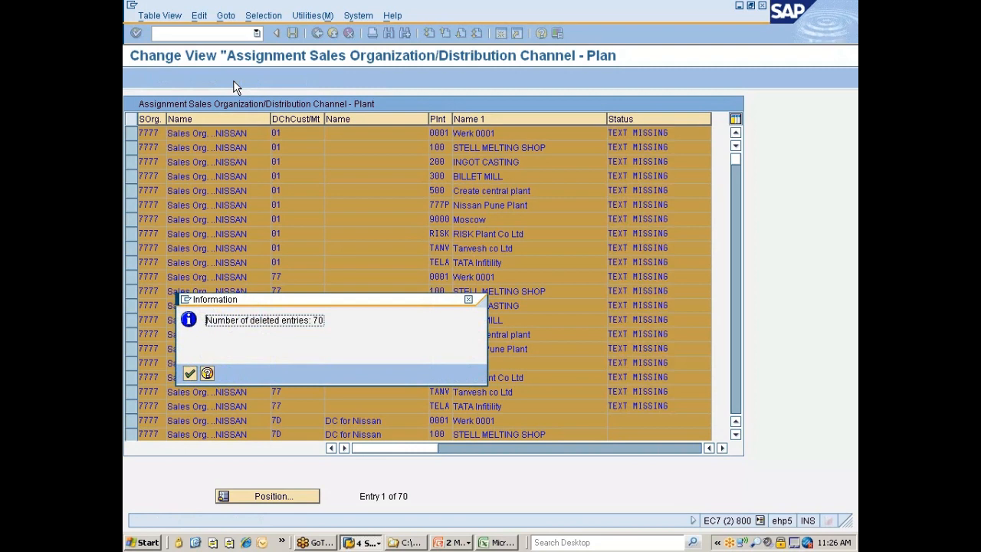
{"action": "key", "text": "Return"}
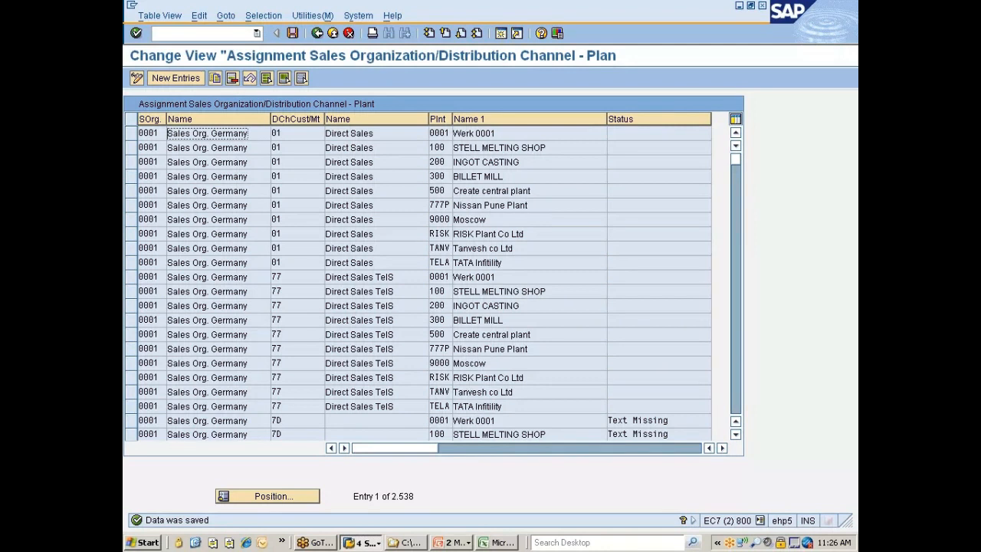
Filter the plant assignments by reference distribution channel-Cust/Material 7D, replacing the sales organization criterion
{"action": "left_click", "coordinate": [261, 16]}
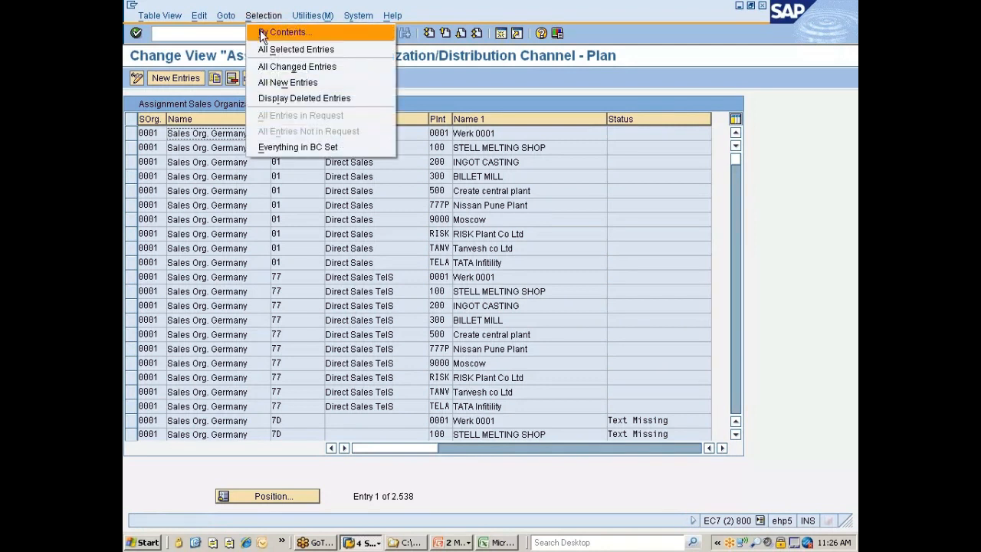
{"action": "left_click", "coordinate": [261, 32]}
{"action": "type", "text": "7777"}
{"action": "left_click", "coordinate": [155, 170]}
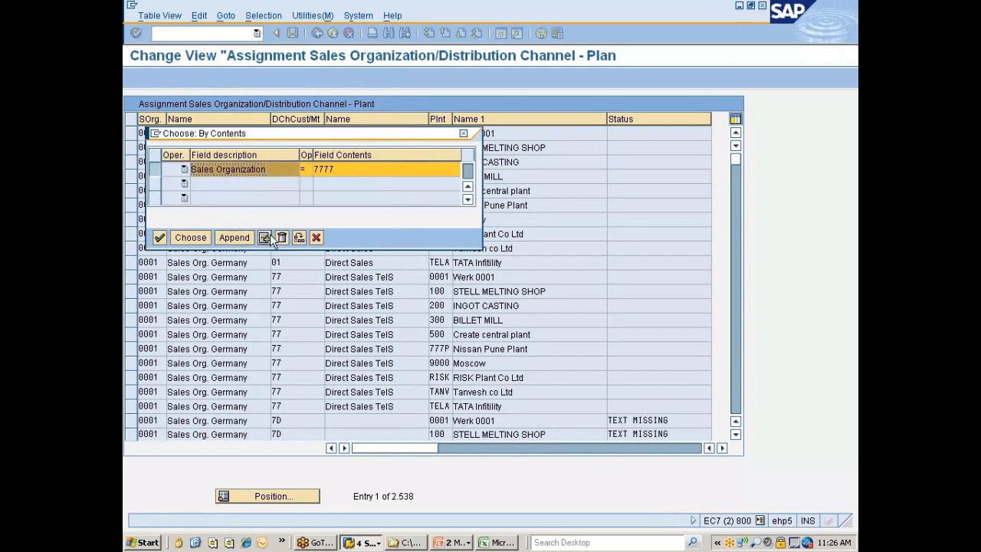
{"action": "left_click", "coordinate": [268, 237]}
{"action": "left_click", "coordinate": [157, 231]}
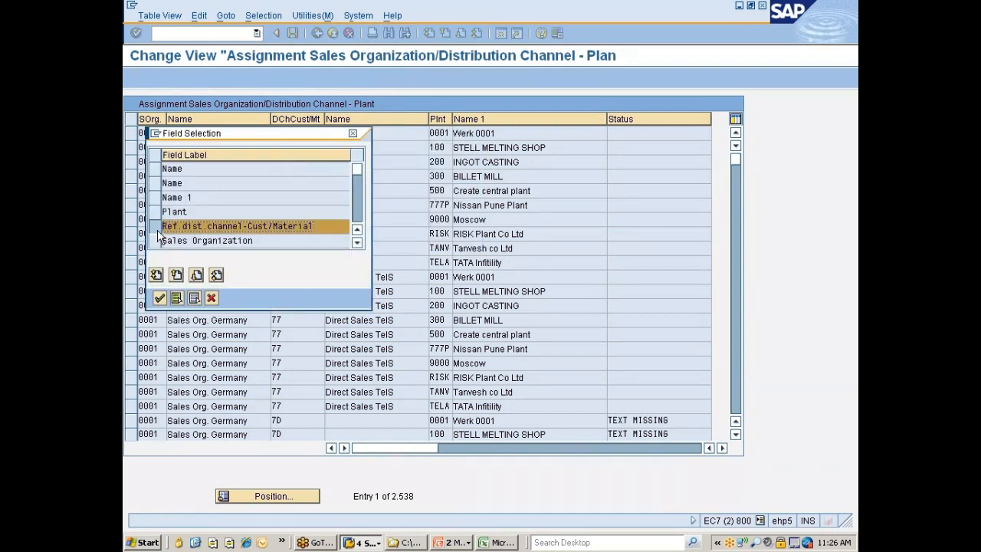
{"action": "left_click", "coordinate": [158, 297]}
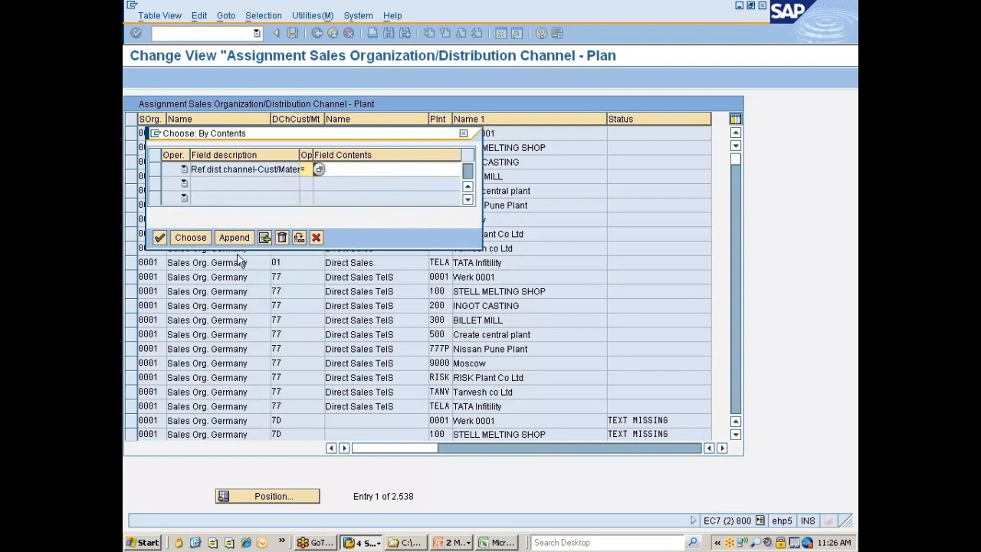
{"action": "left_click", "coordinate": [354, 169]}
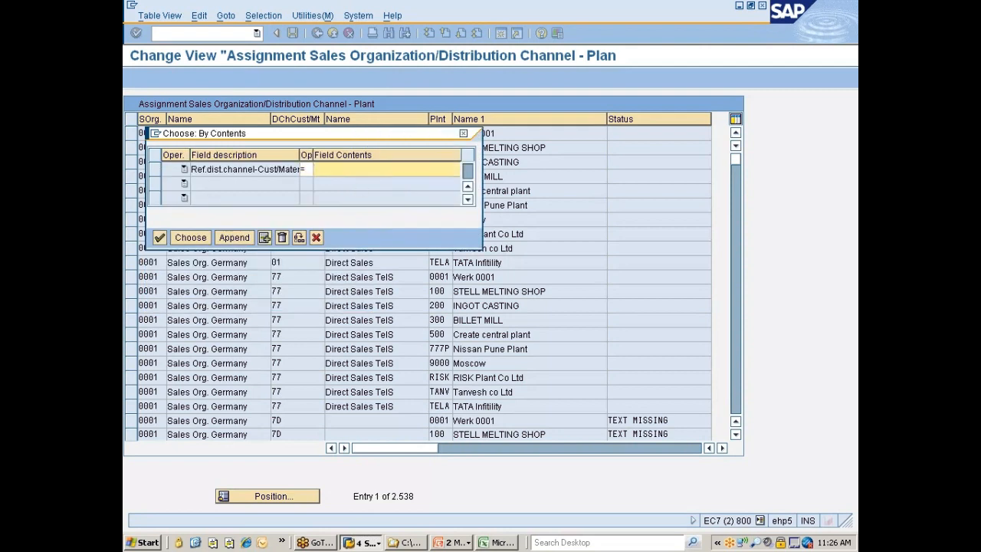
{"action": "type", "text": "7d"}
{"action": "key", "text": "Return"}
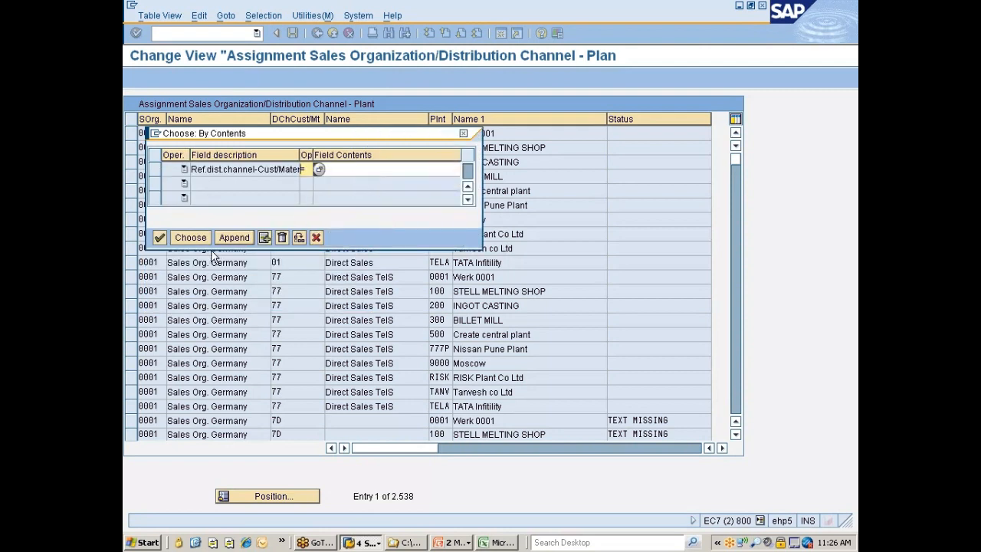
{"action": "left_click", "coordinate": [196, 237]}
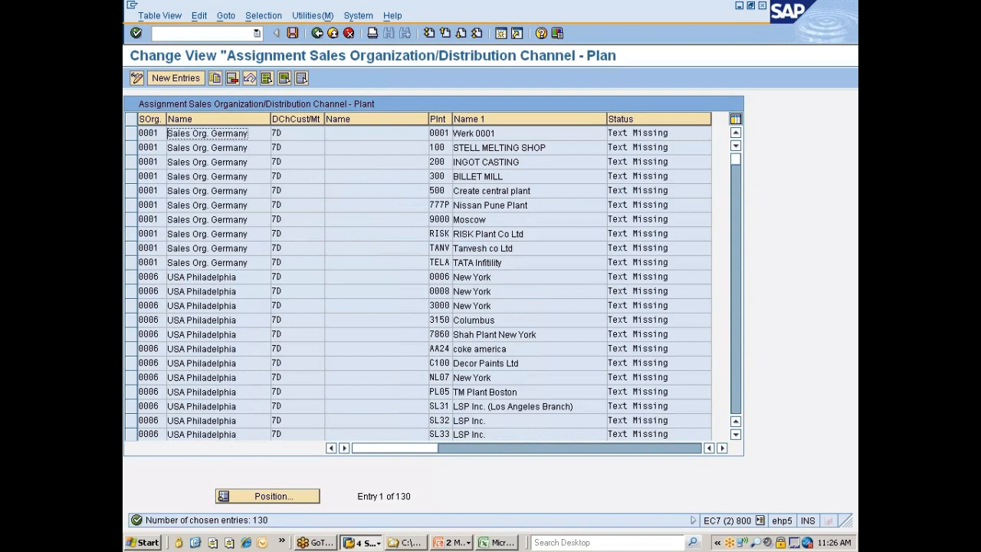
Select all filtered distribution channel 7D plant assignments, delete them and save
{"action": "left_click", "coordinate": [267, 78]}
{"action": "left_click", "coordinate": [232, 78]}
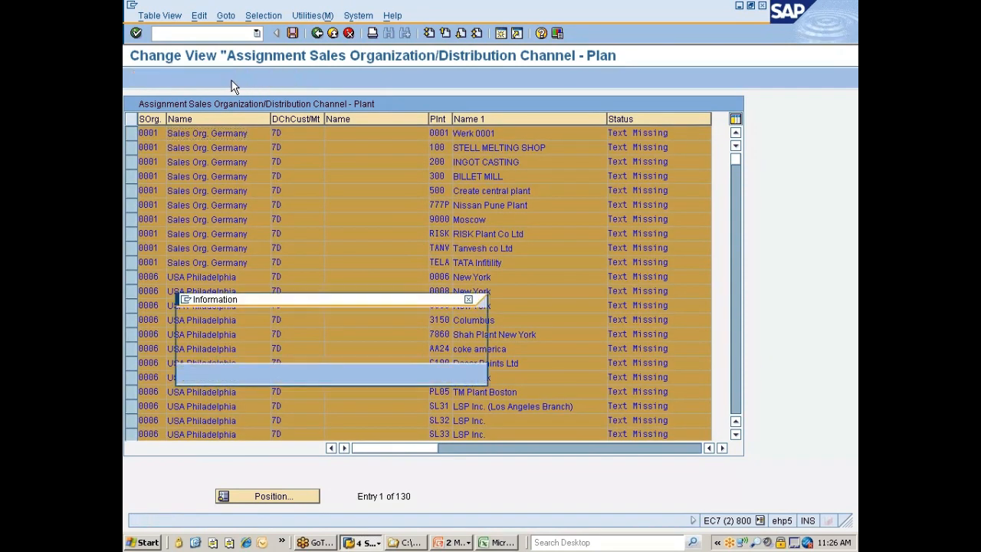
{"action": "key", "text": "Return"}
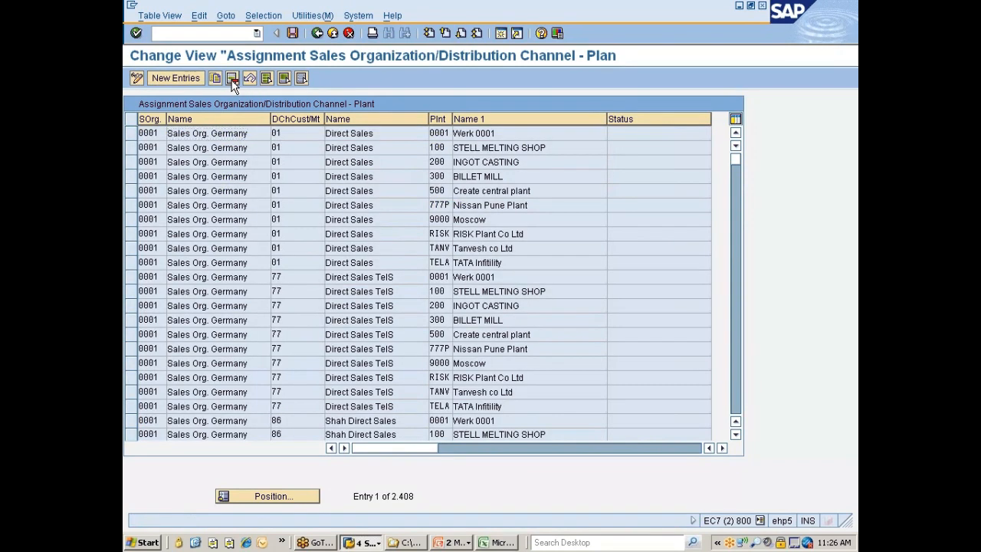
{"action": "key", "text": "ctrl+s"}
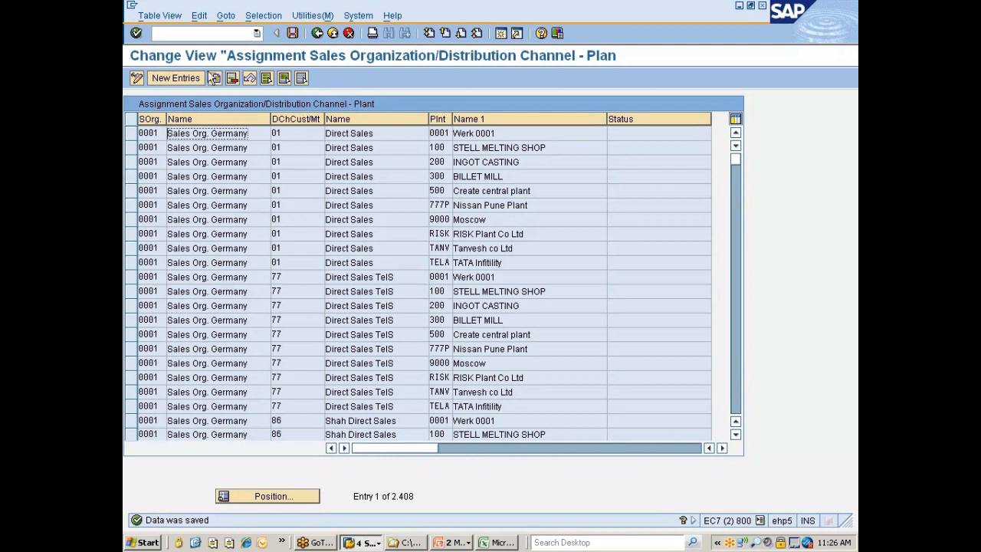
Add a new entry assigning sales organization 7777 and distribution channel 7D to plant 777C, save it and return to the IMG structure
{"action": "left_click", "coordinate": [180, 73]}
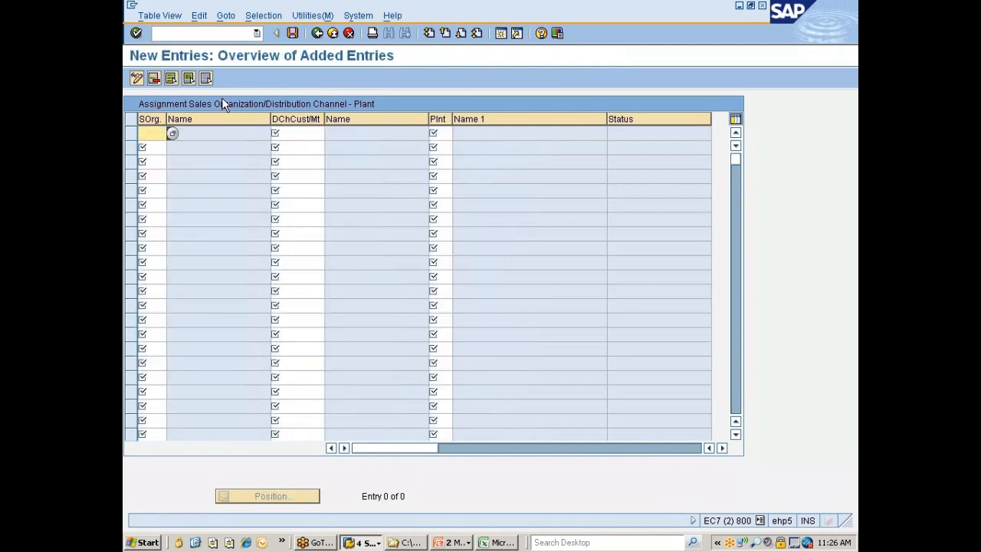
{"action": "type", "text": "7777"}
{"action": "key", "text": "Tab"}
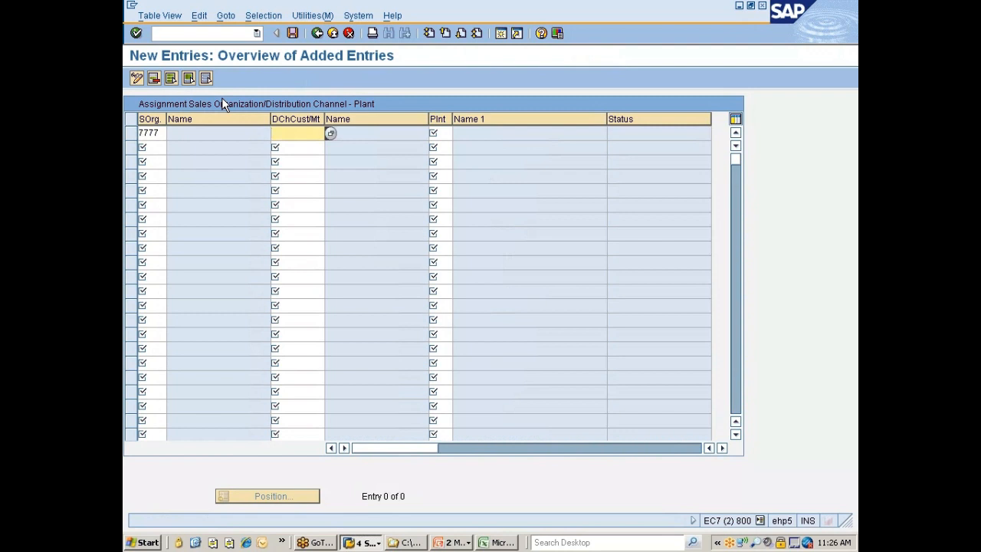
{"action": "type", "text": "7d"}
{"action": "key", "text": "Tab"}
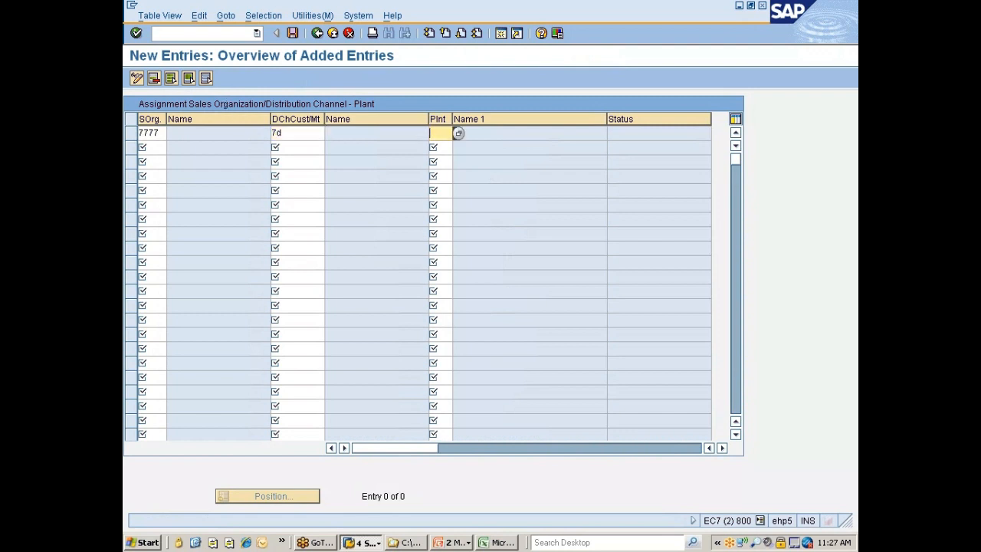
{"action": "type", "text": "777"}
{"action": "key", "text": "Return"}
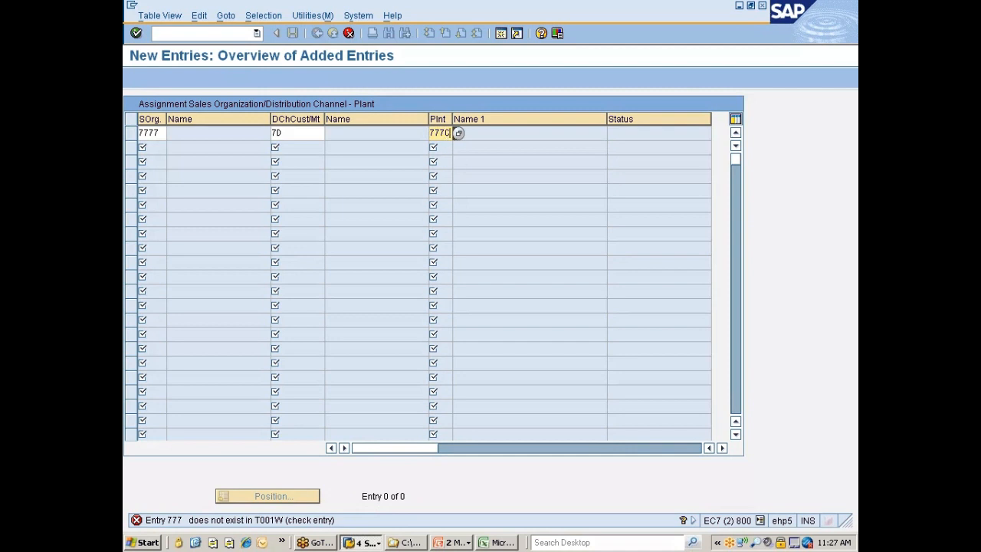
{"action": "type", "text": "0"}
{"action": "key", "text": "Return"}
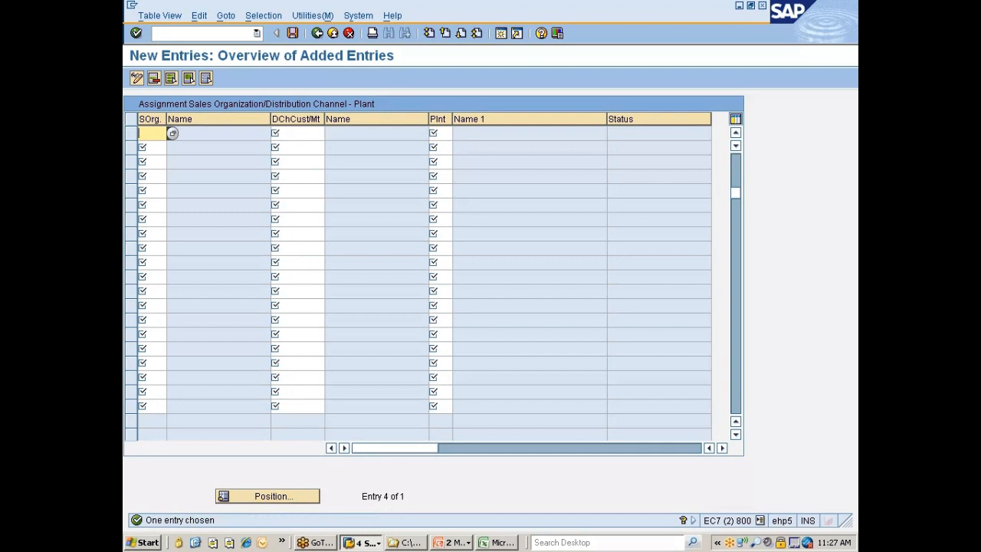
{"action": "key", "text": "ctrl+s"}
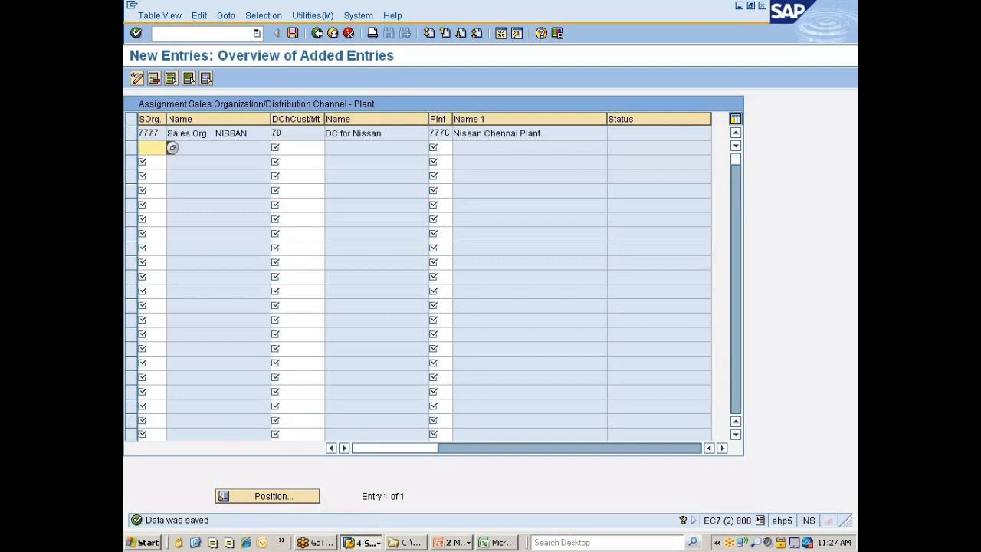
{"action": "left_click", "coordinate": [315, 33]}
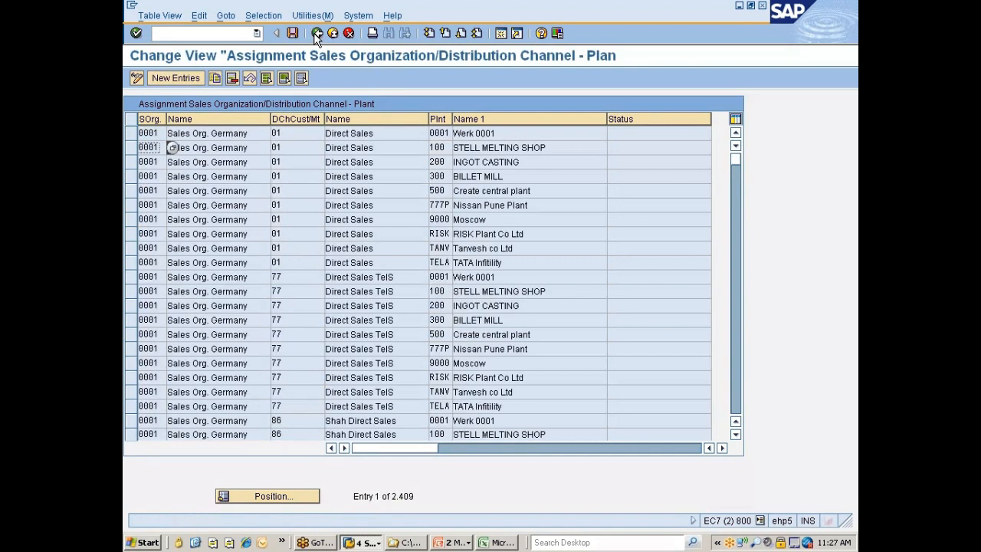
{"action": "left_click", "coordinate": [316, 32]}
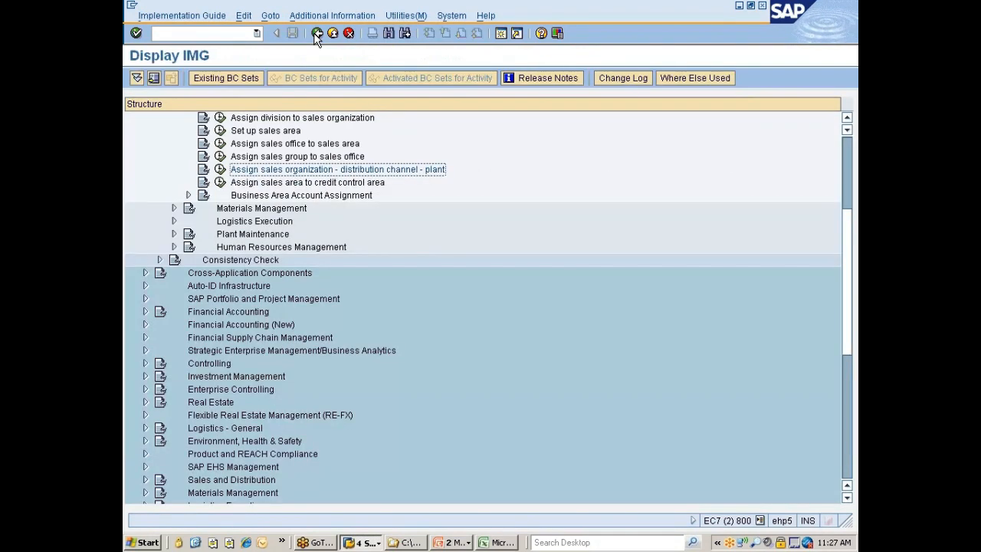
Open the Assign sales area to credit control area activity and position the list at sales organization 7777
{"action": "left_click", "coordinate": [299, 184]}
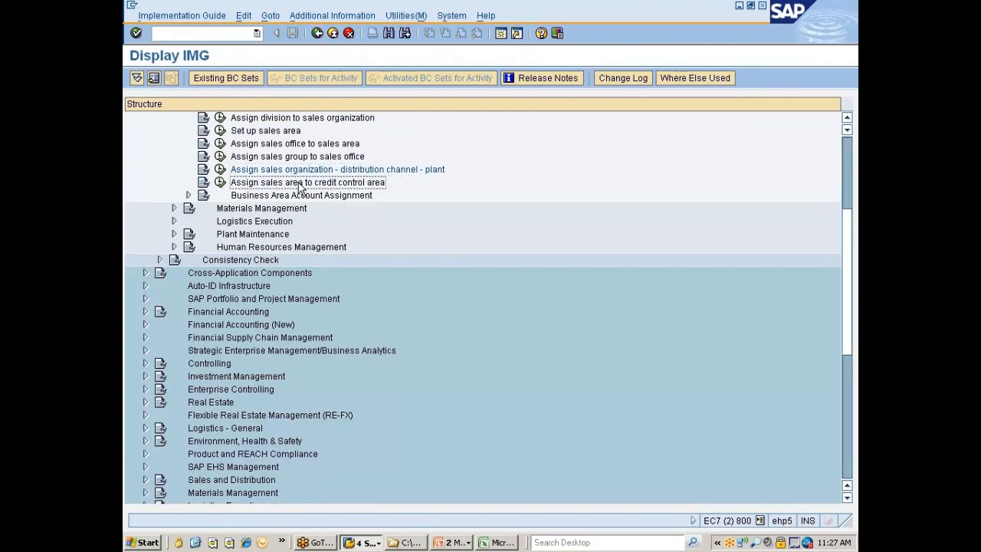
{"action": "left_click", "coordinate": [220, 181]}
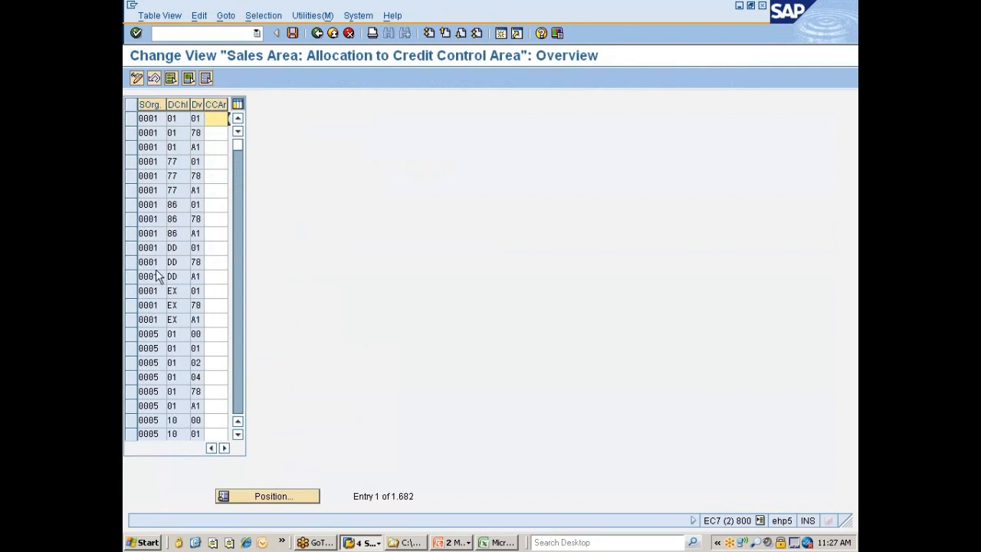
{"action": "left_click", "coordinate": [271, 496]}
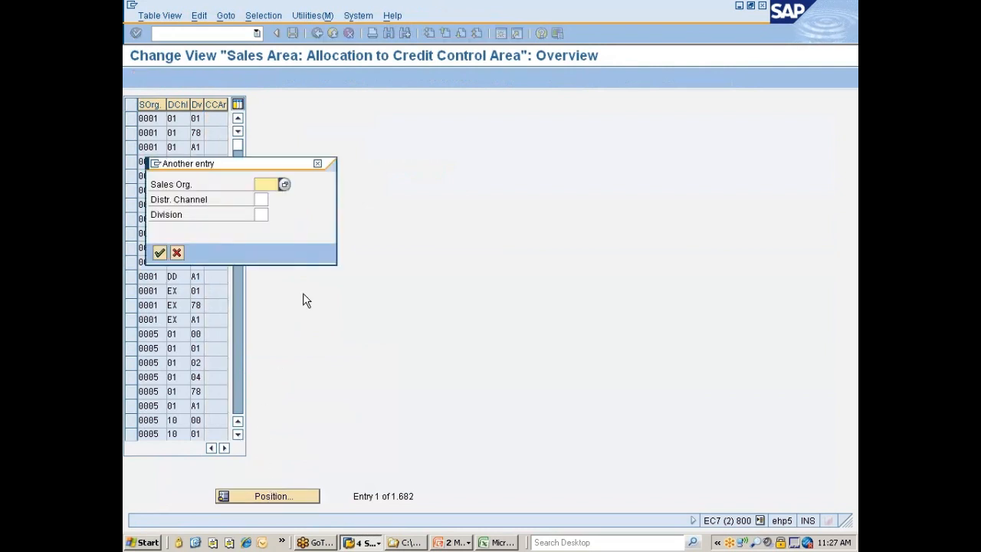
{"action": "type", "text": "7777"}
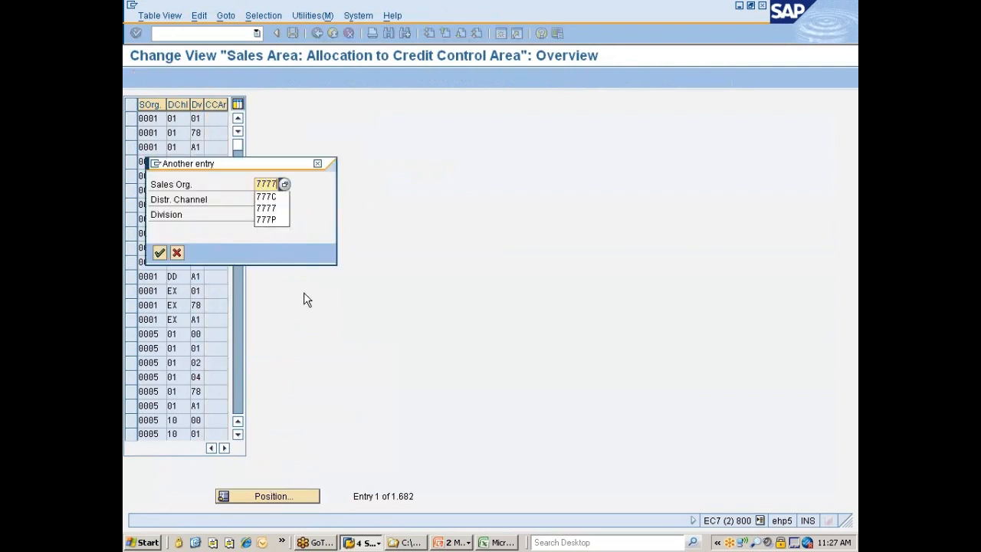
{"action": "key", "text": "Return"}
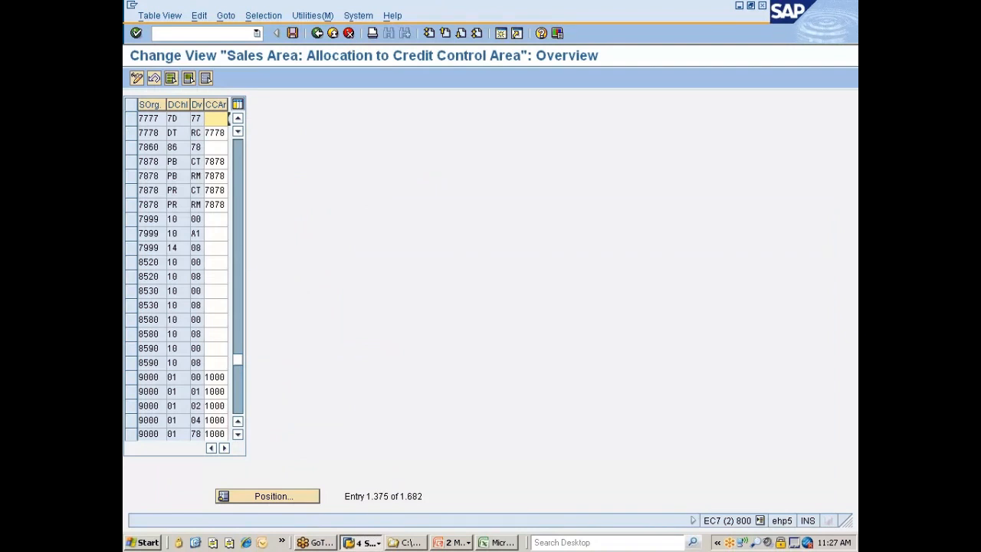
Assign credit control area 7777 to sales area 7777/7D/77, save under the Nissan changes customizing request and return to the IMG
{"action": "left_click", "coordinate": [230, 119]}
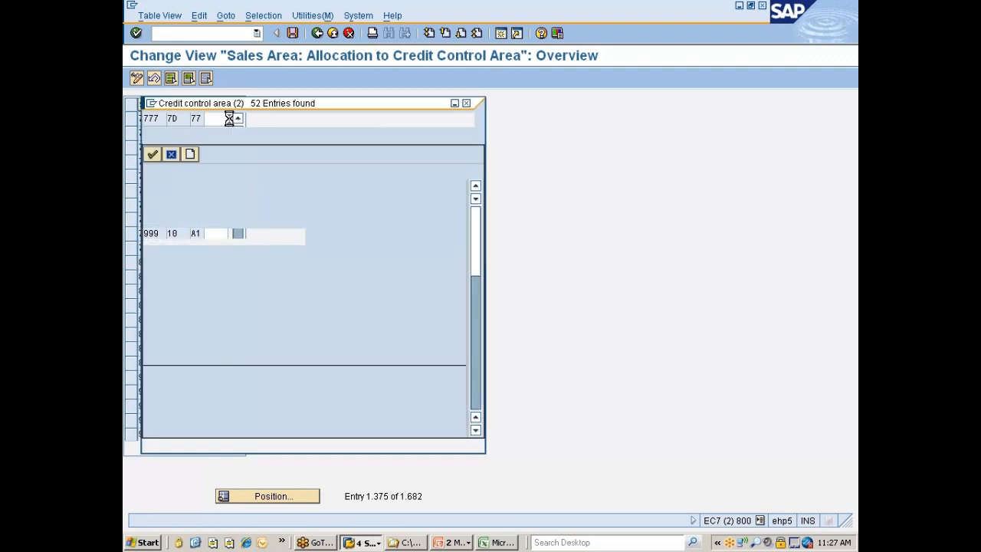
{"action": "scroll", "coordinate": [188, 317], "scroll_direction": "down", "scroll_amount": 9}
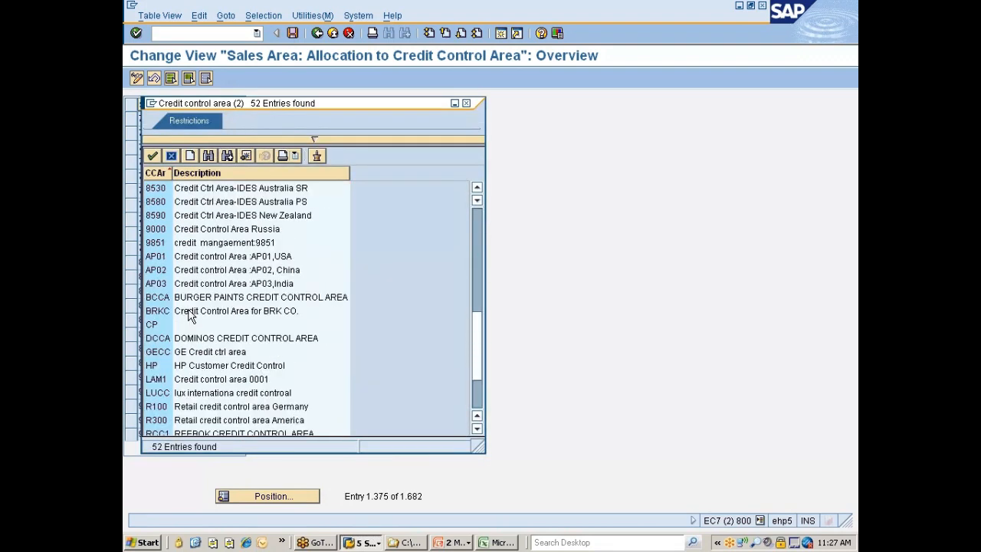
{"action": "scroll", "coordinate": [184, 301], "scroll_direction": "up", "scroll_amount": 1}
{"action": "scroll", "coordinate": [185, 301], "scroll_direction": "up", "scroll_amount": 2}
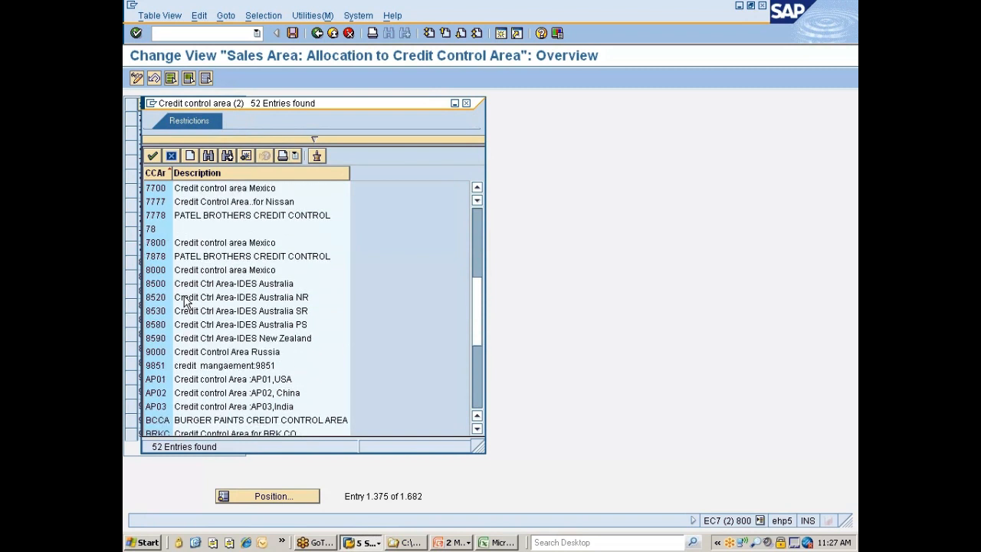
{"action": "left_click", "coordinate": [155, 203]}
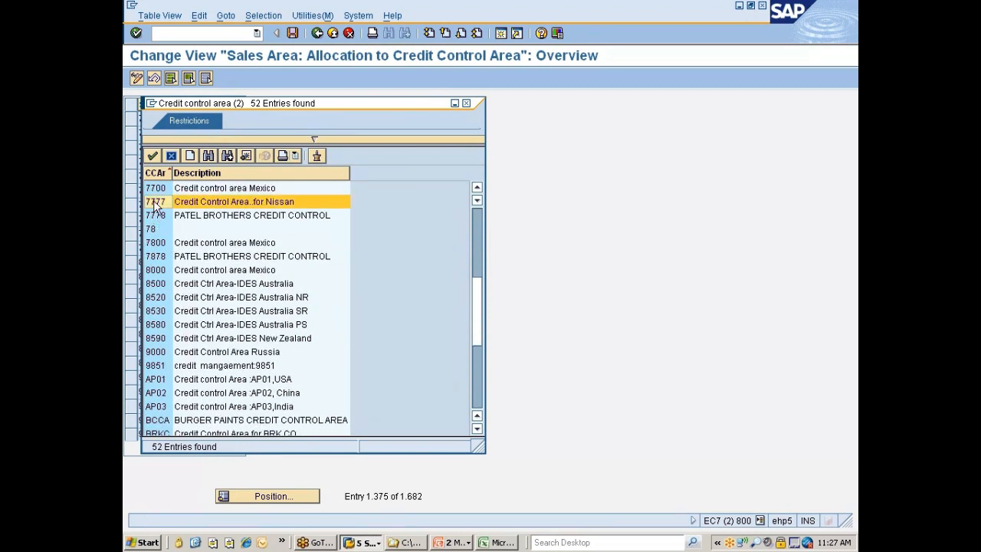
{"action": "double_click", "coordinate": [154, 203]}
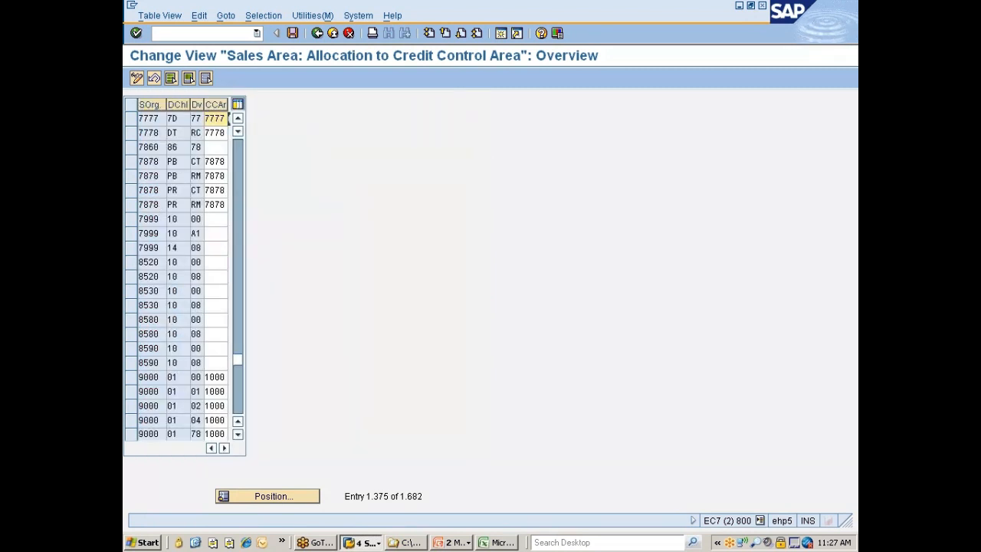
{"action": "key", "text": "ctrl+s"}
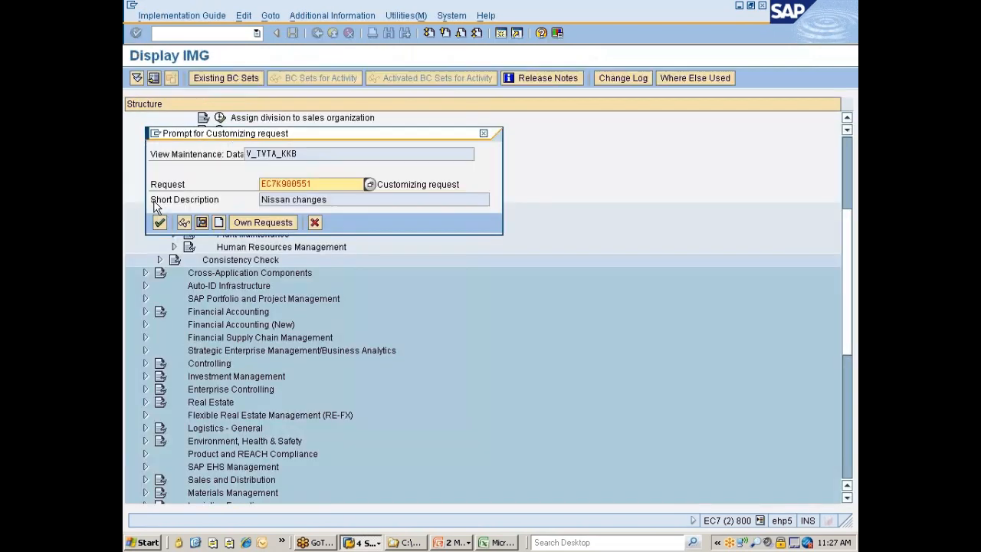
{"action": "left_click", "coordinate": [159, 222]}
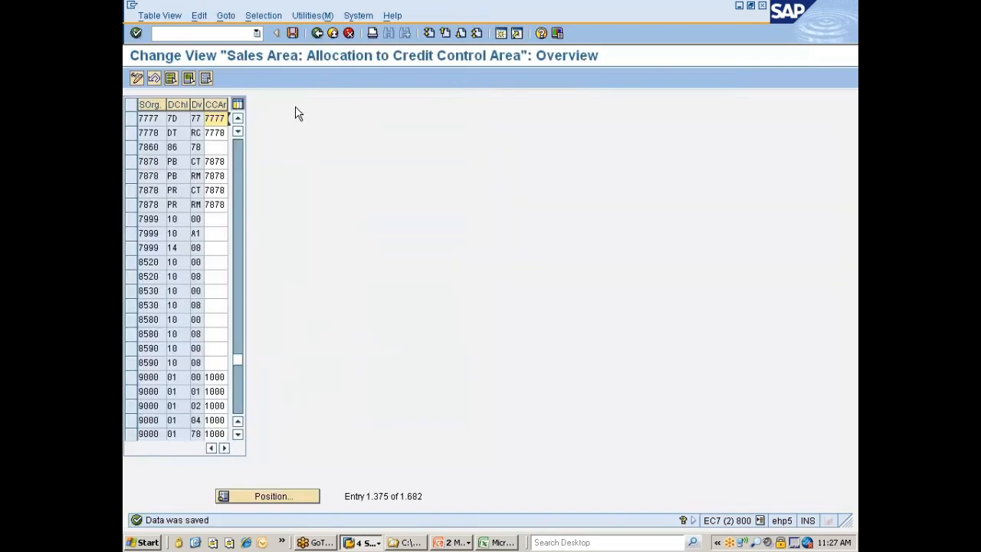
{"action": "left_click", "coordinate": [316, 33]}
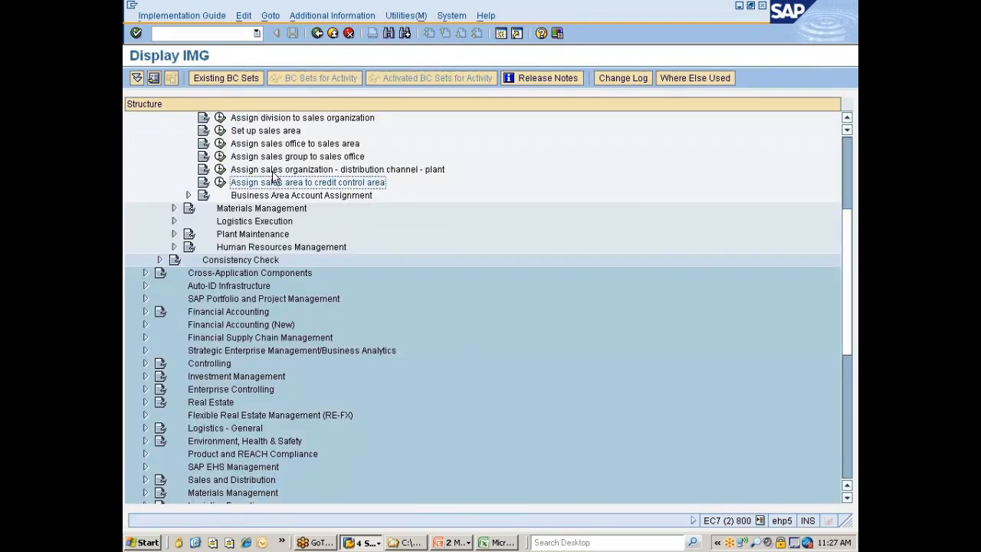
Open the Define Rules By Sales Area activity under Business Area Account Assignment
{"action": "left_click", "coordinate": [271, 198]}
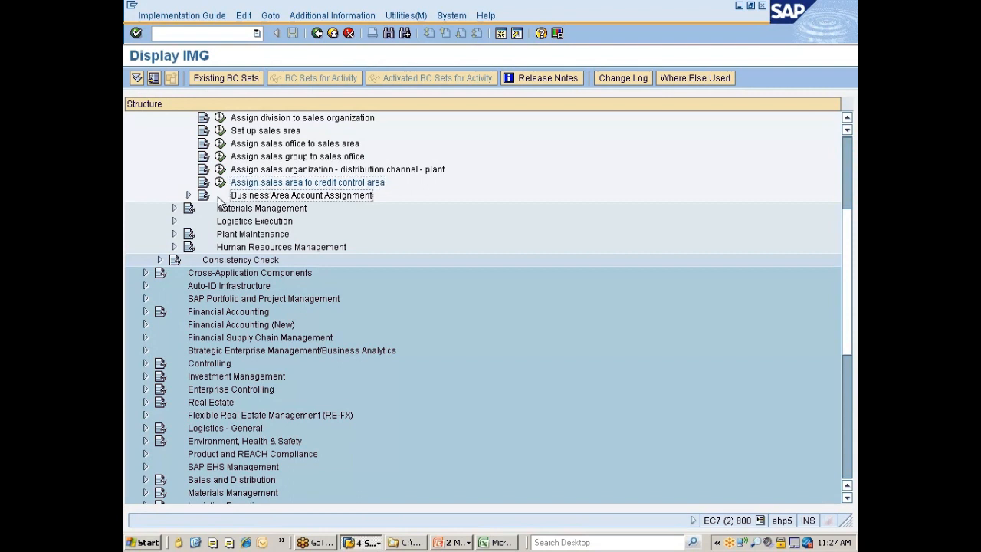
{"action": "left_click", "coordinate": [190, 194]}
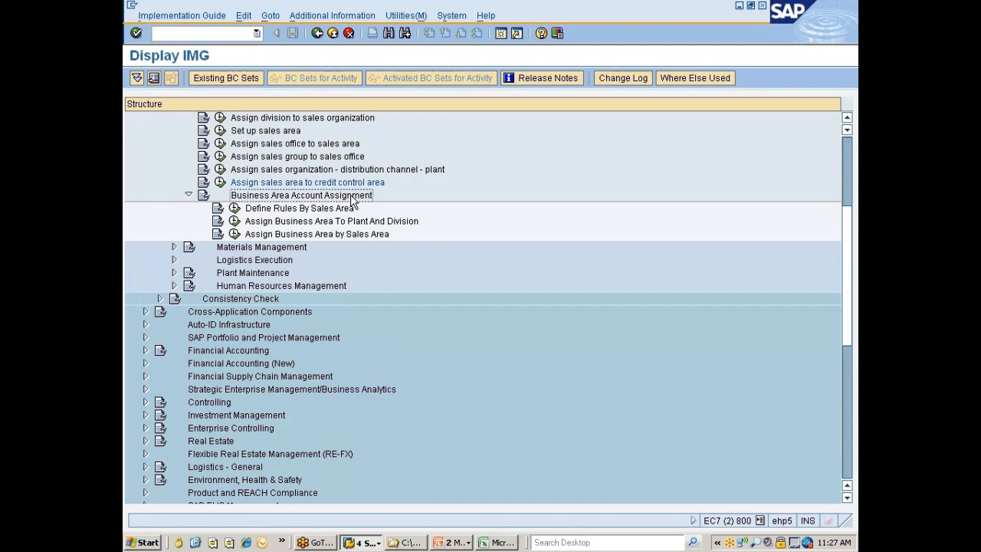
{"action": "left_click", "coordinate": [233, 209]}
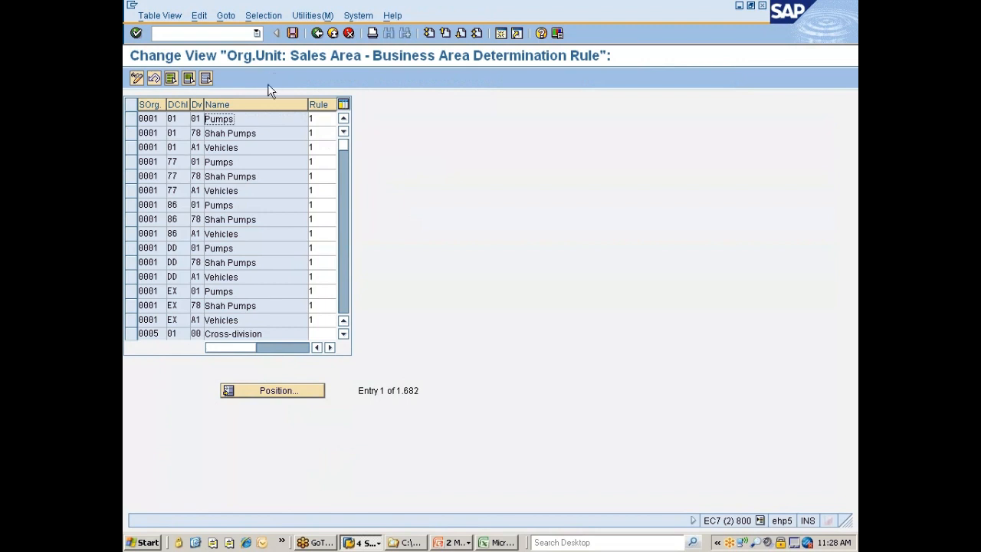
Filter the business area determination rule list by contents to distribution channel 7D
{"action": "left_click", "coordinate": [263, 15]}
{"action": "left_click", "coordinate": [270, 32]}
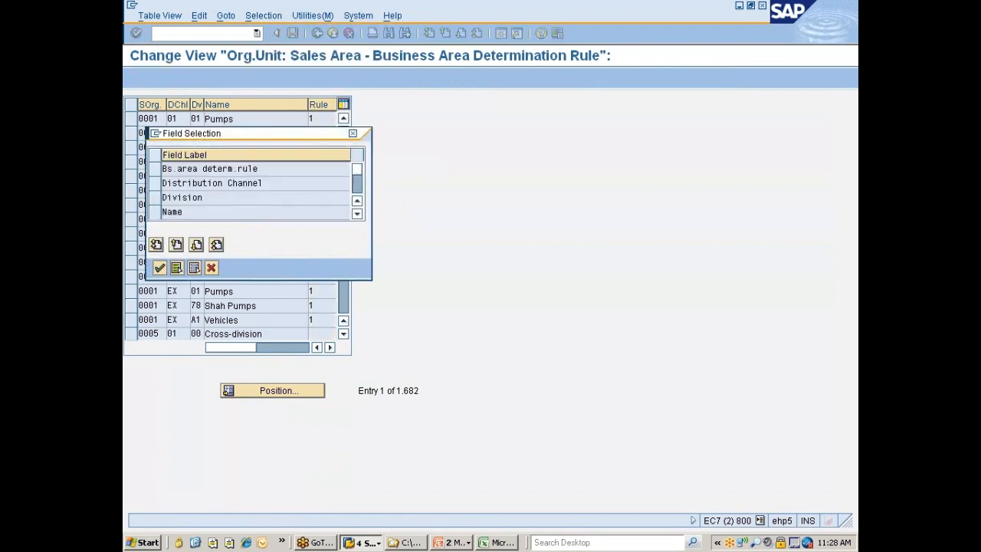
{"action": "left_click", "coordinate": [162, 186]}
{"action": "left_click", "coordinate": [159, 267]}
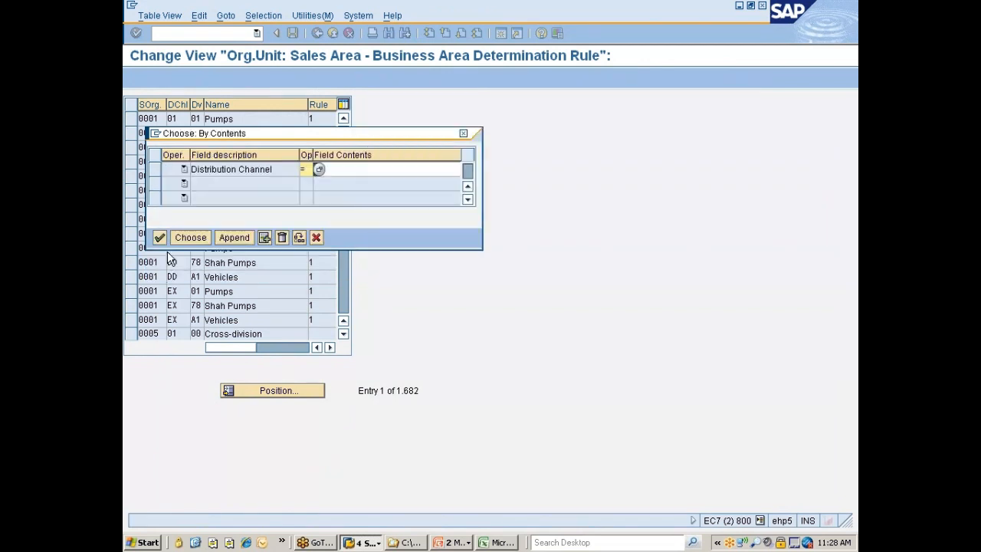
{"action": "left_click", "coordinate": [316, 169]}
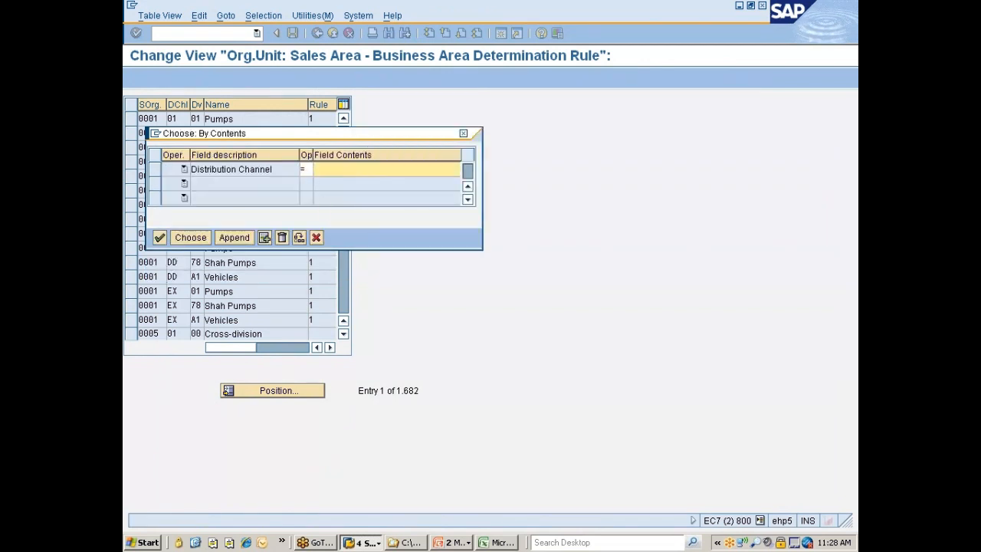
{"action": "type", "text": "7d"}
{"action": "key", "text": "Return"}
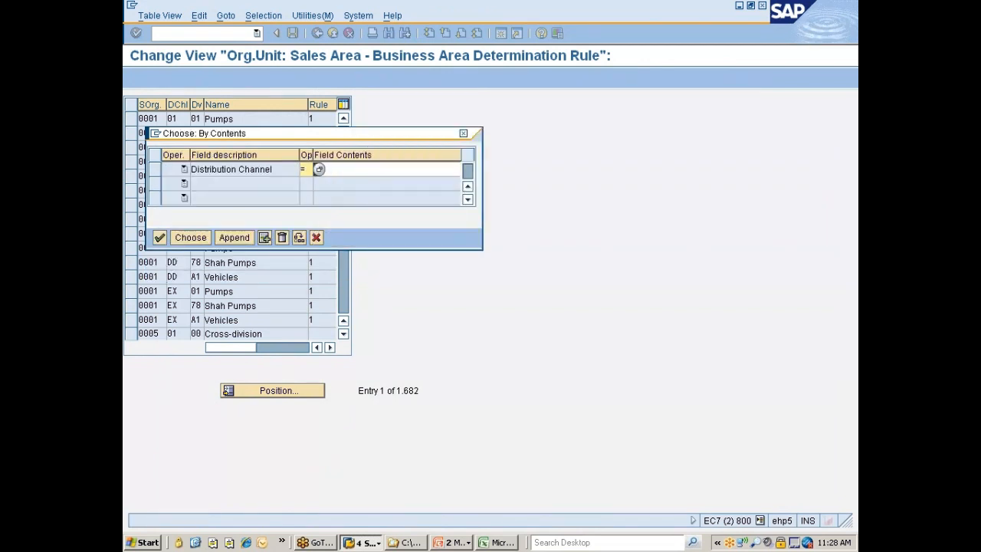
{"action": "left_click", "coordinate": [197, 241]}
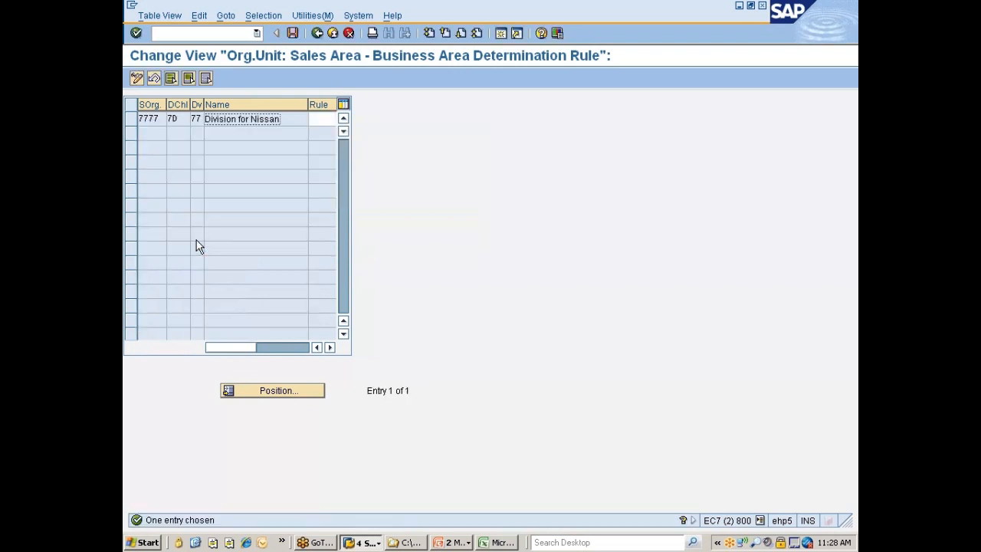
Review the available business area determination rules for sales area 7777/7D/77, close them unselected and return to the unfiltered list
{"action": "left_click", "coordinate": [205, 120]}
{"action": "left_click_drag", "start_coordinate": [307, 106], "coordinate": [288, 107]}
{"action": "left_click", "coordinate": [295, 119]}
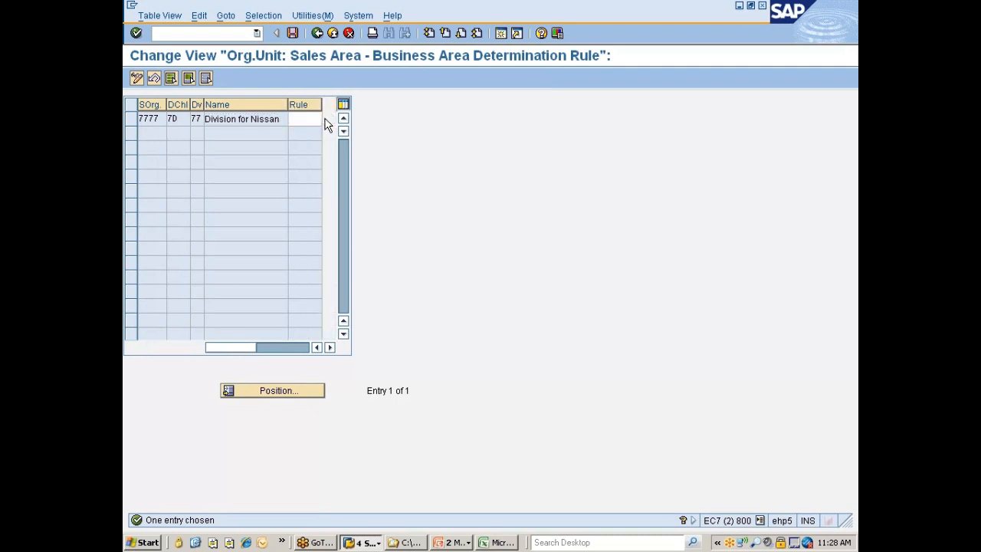
{"action": "left_click", "coordinate": [328, 119]}
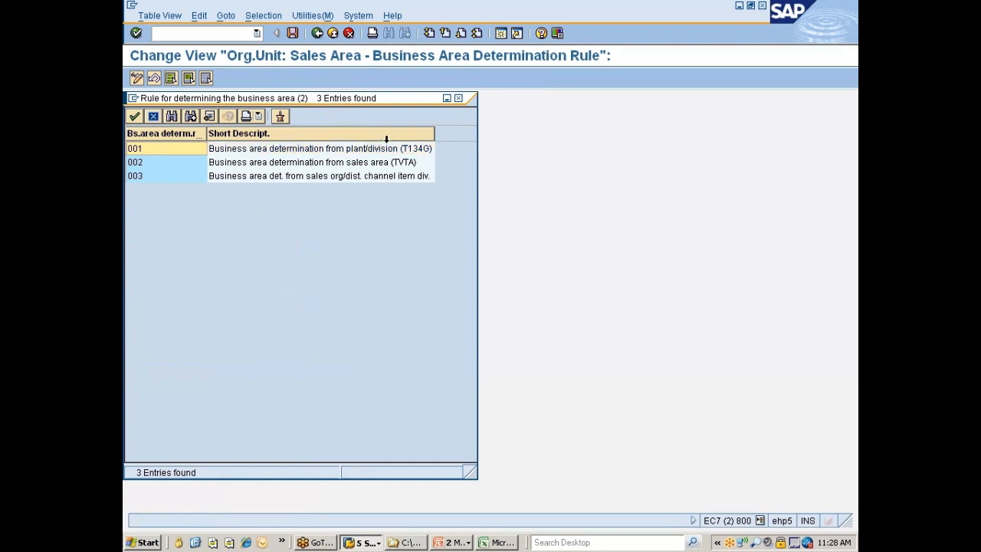
{"action": "left_click", "coordinate": [457, 98]}
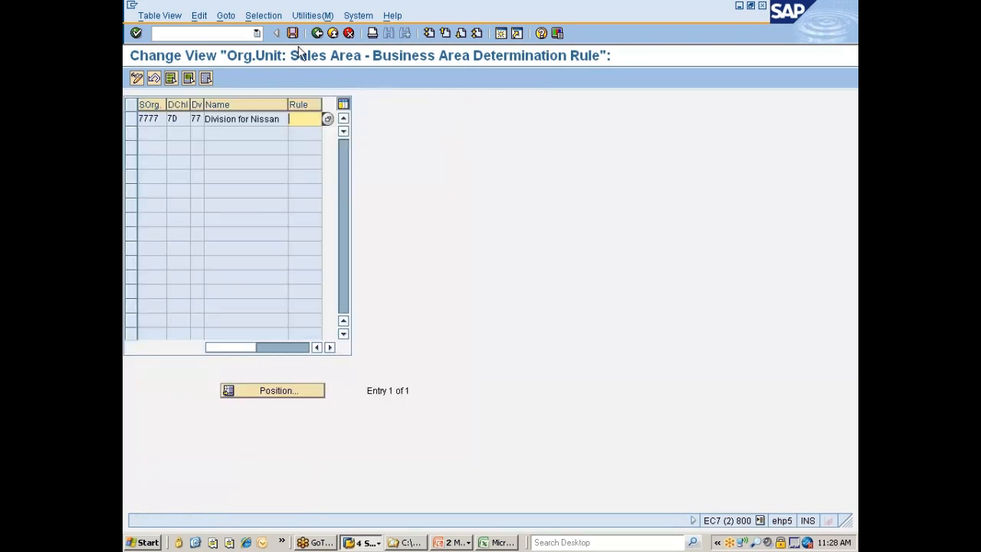
{"action": "left_click", "coordinate": [316, 33]}
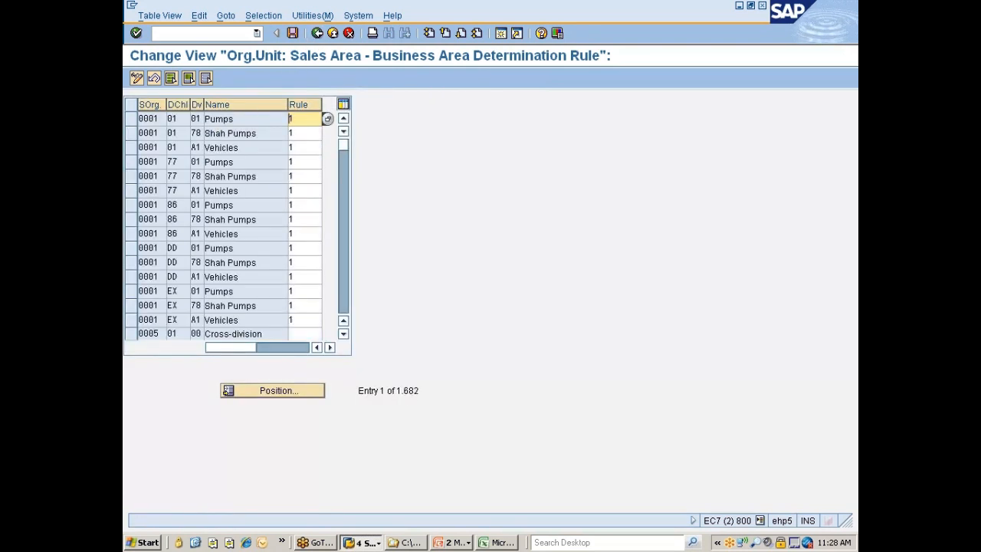
Position the business area determination rule list at sales organization 7777
{"action": "scroll", "coordinate": [295, 256], "scroll_direction": "down", "scroll_amount": 3}
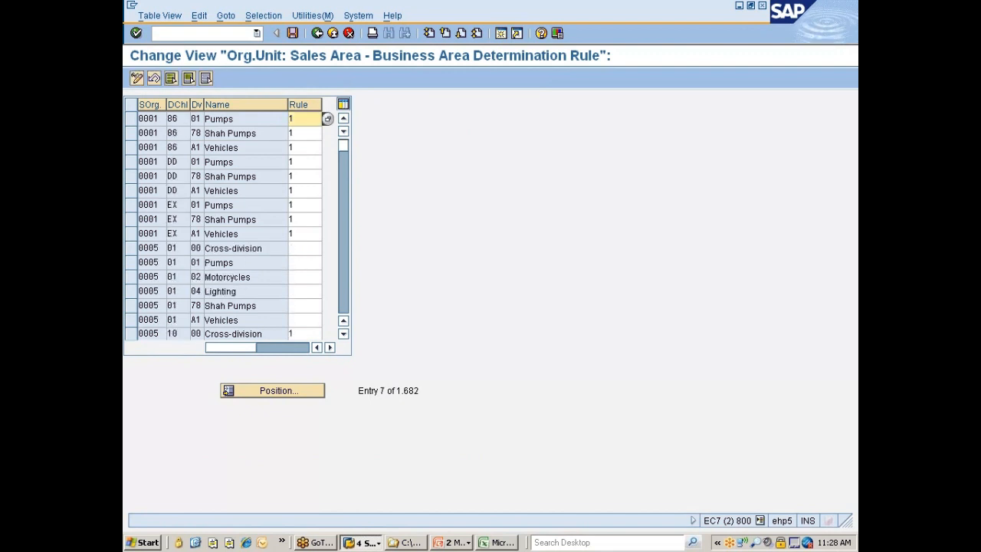
{"action": "scroll", "coordinate": [230, 226], "scroll_direction": "down", "scroll_amount": 3}
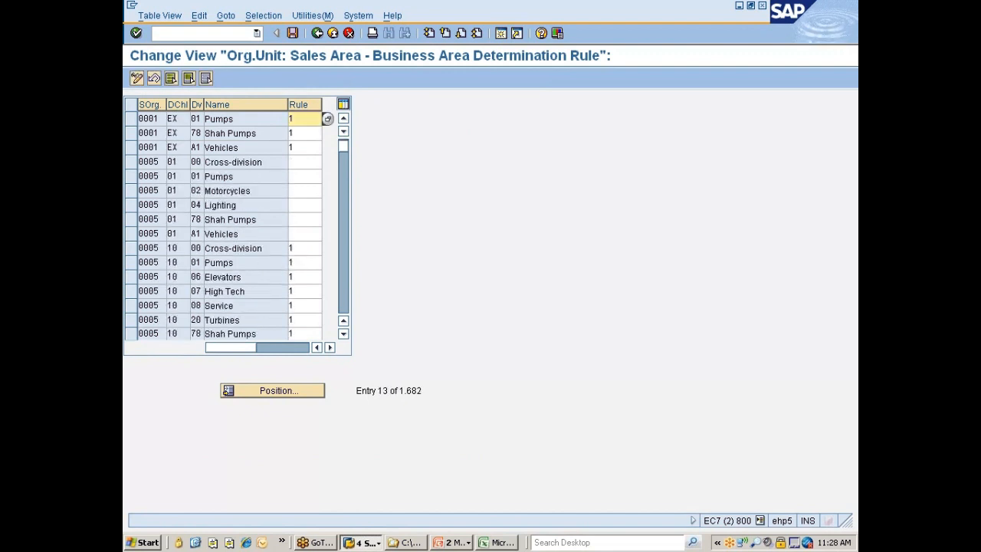
{"action": "left_click", "coordinate": [269, 393]}
{"action": "type", "text": "7777"}
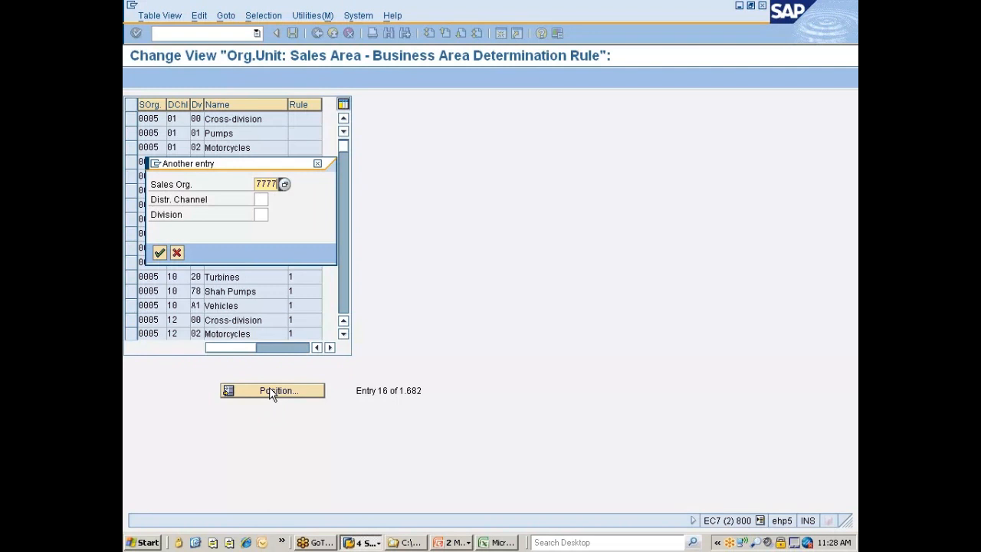
{"action": "key", "text": "Return"}
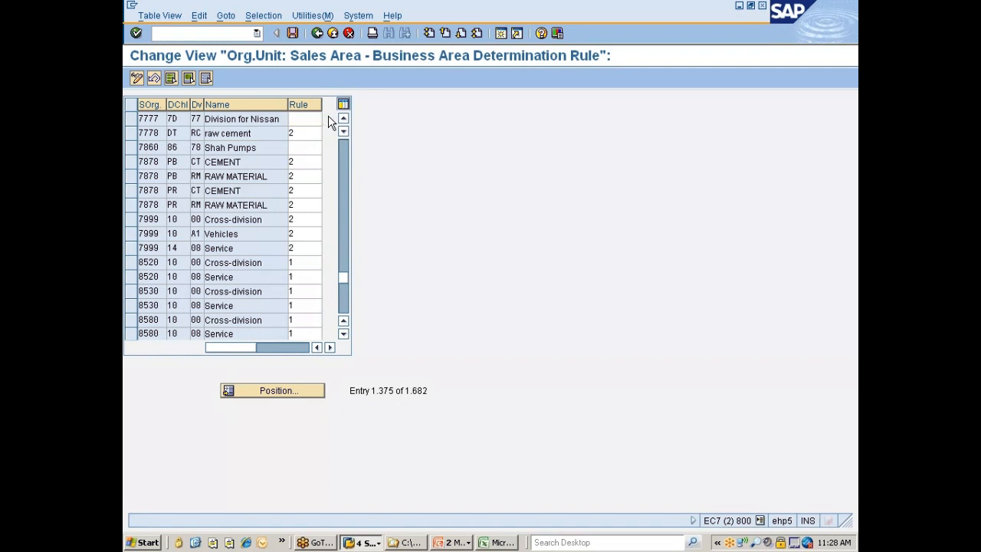
Assign rule 001, business area determination from plant/division, to sales area 7777/7D/77, save it and return to the IMG structure
{"action": "left_click", "coordinate": [328, 120]}
{"action": "double_click", "coordinate": [182, 149]}
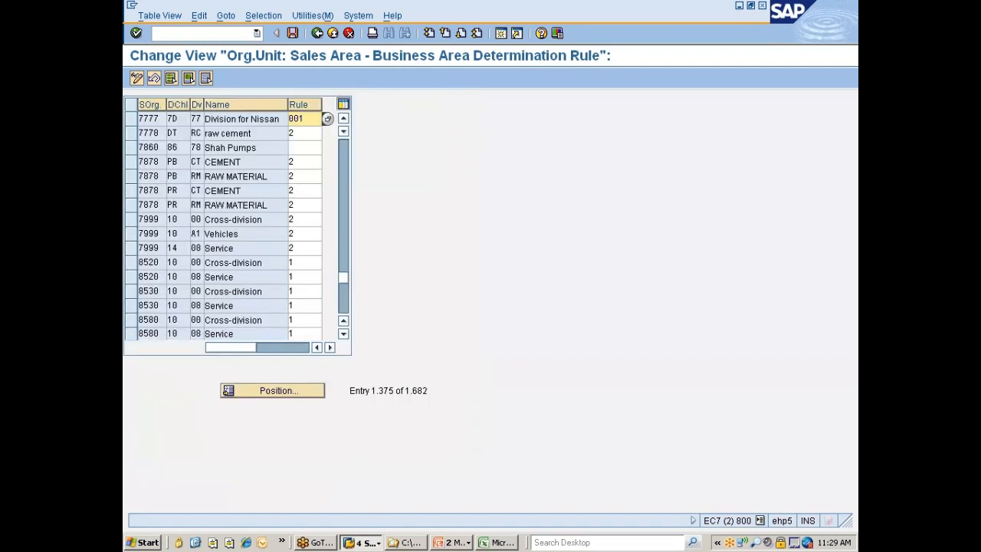
{"action": "key", "text": "Return"}
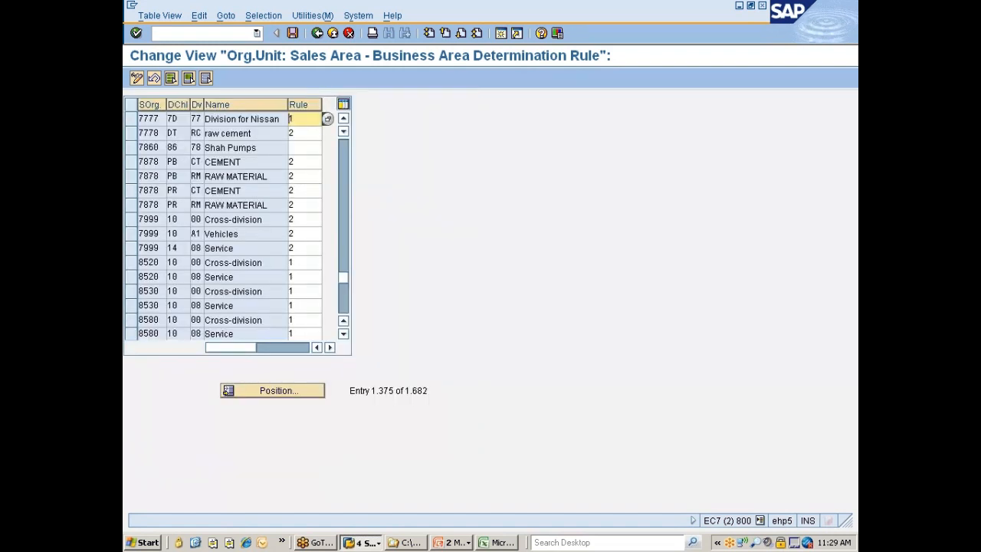
{"action": "key", "text": "ctrl+s"}
{"action": "key", "text": "Return"}
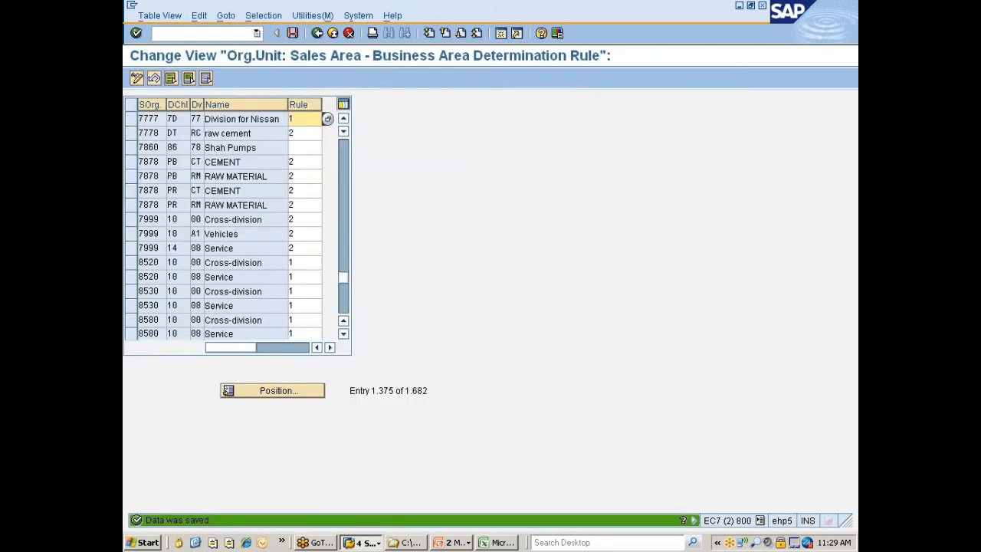
{"action": "key", "text": "F3"}
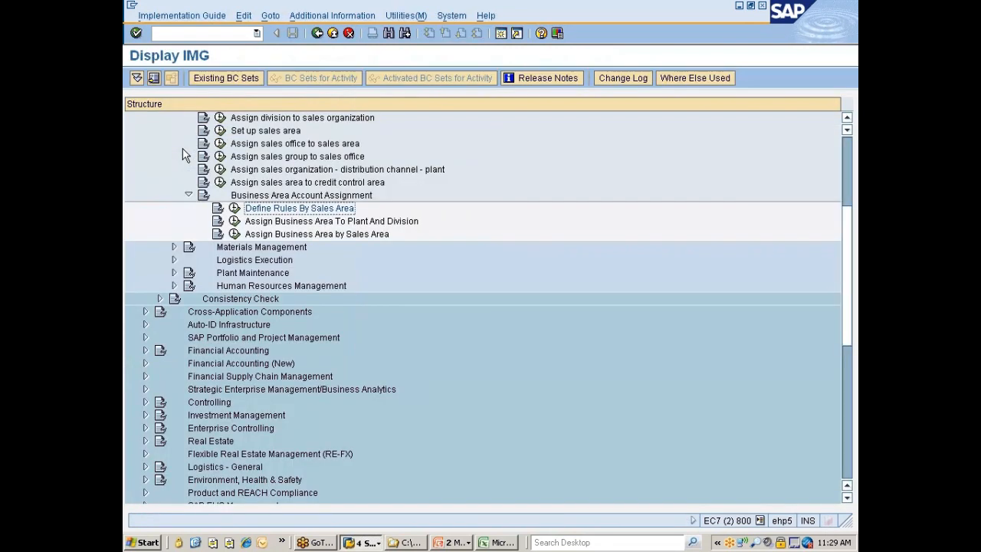
Open Assign Business Area To Plant And Division, check the business area assigned to plant 777C and return to the IMG structure
{"action": "left_click", "coordinate": [335, 223]}
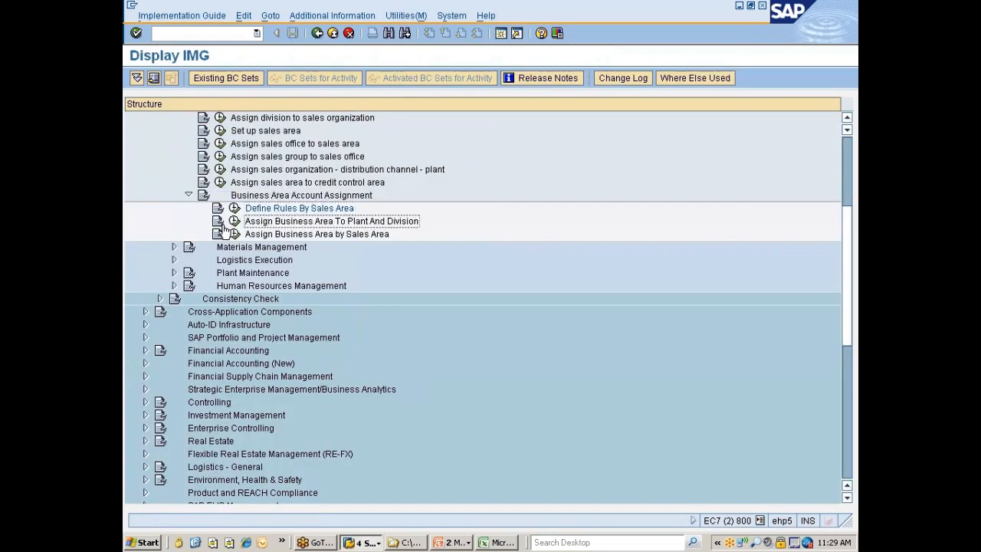
{"action": "left_click", "coordinate": [235, 222]}
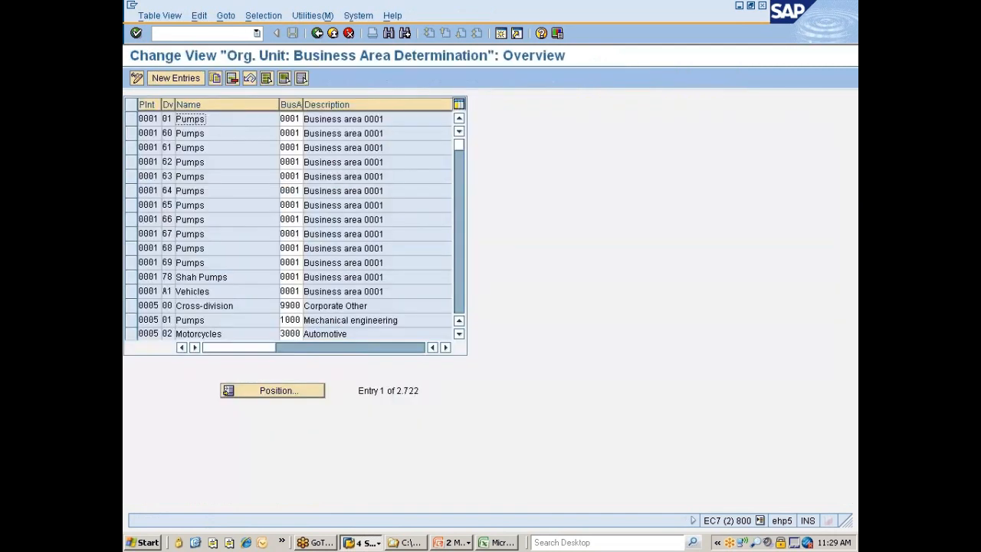
{"action": "left_click", "coordinate": [275, 391]}
{"action": "type", "text": "777"}
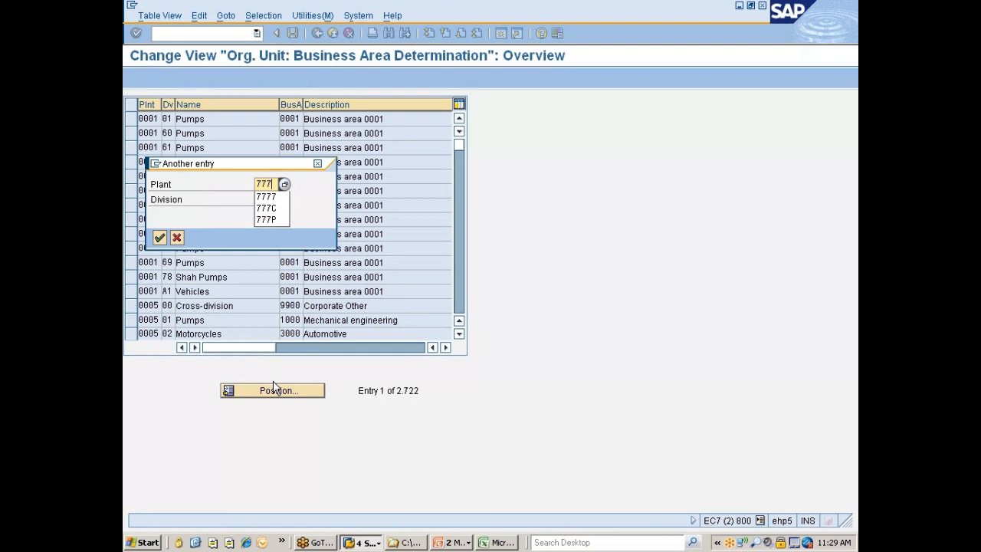
{"action": "type", "text": "C"}
{"action": "key", "text": "Return"}
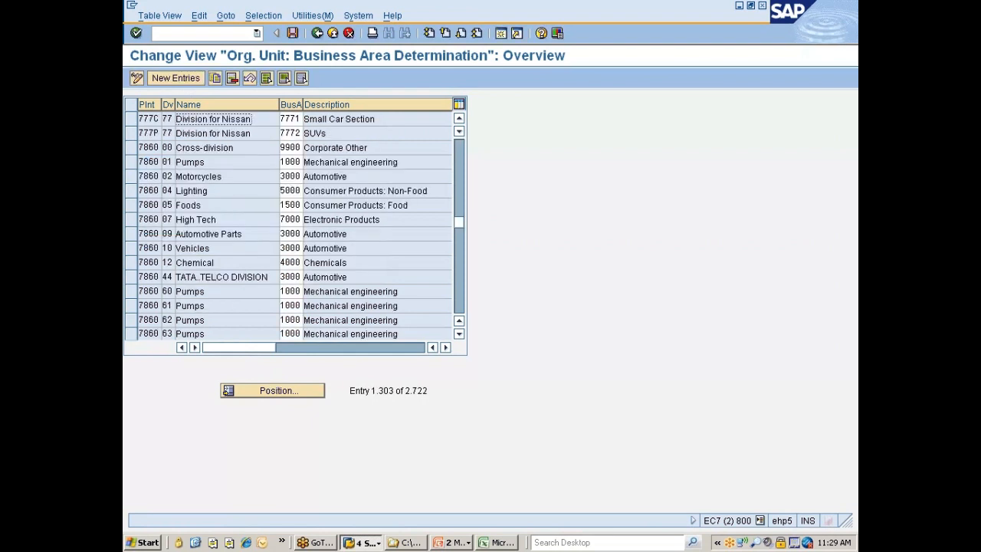
{"action": "left_click", "coordinate": [291, 119]}
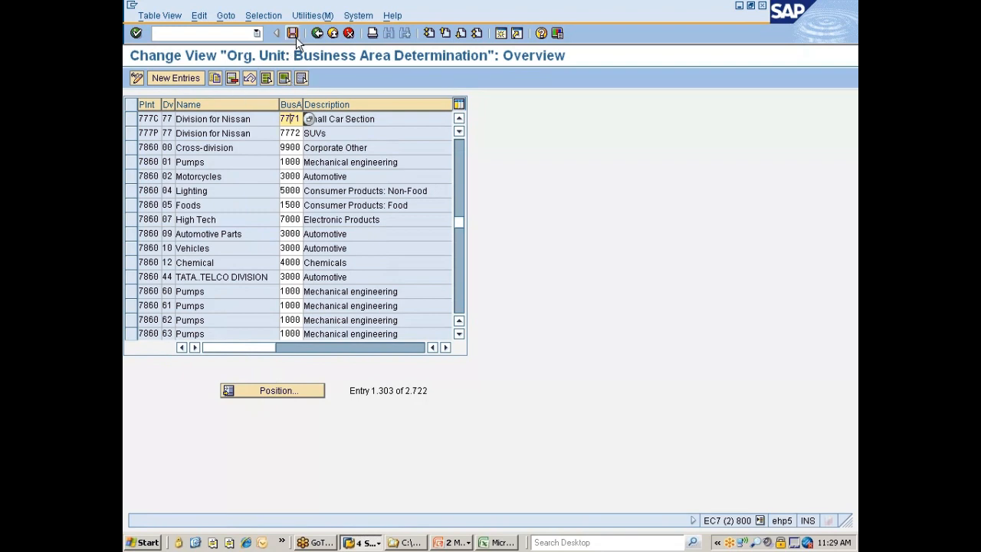
{"action": "left_click", "coordinate": [316, 32]}
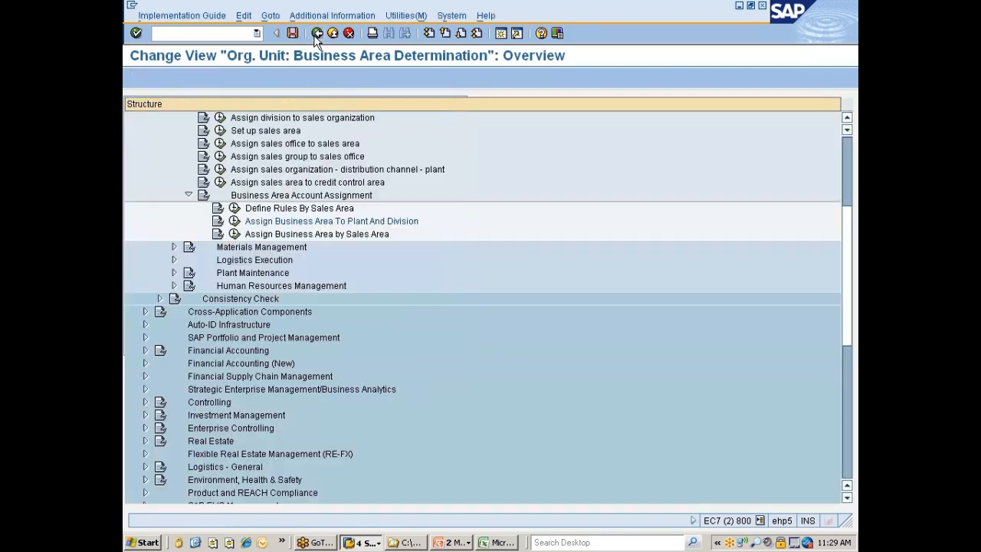
Open Assign Business Area by Sales Area, look for sales organization 7777 in the list and return to the IMG structure
{"action": "left_click", "coordinate": [284, 233]}
{"action": "left_click", "coordinate": [235, 234]}
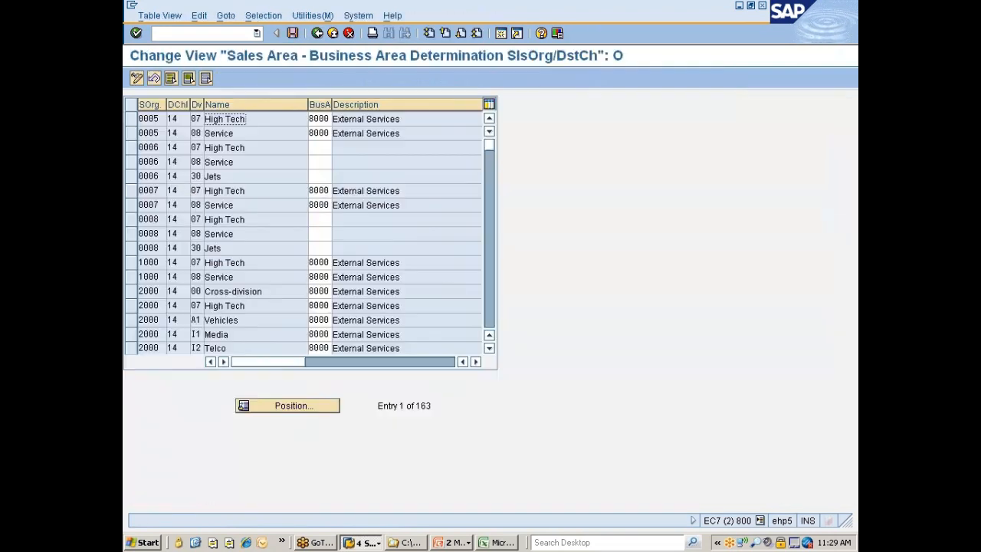
{"action": "left_click", "coordinate": [264, 409]}
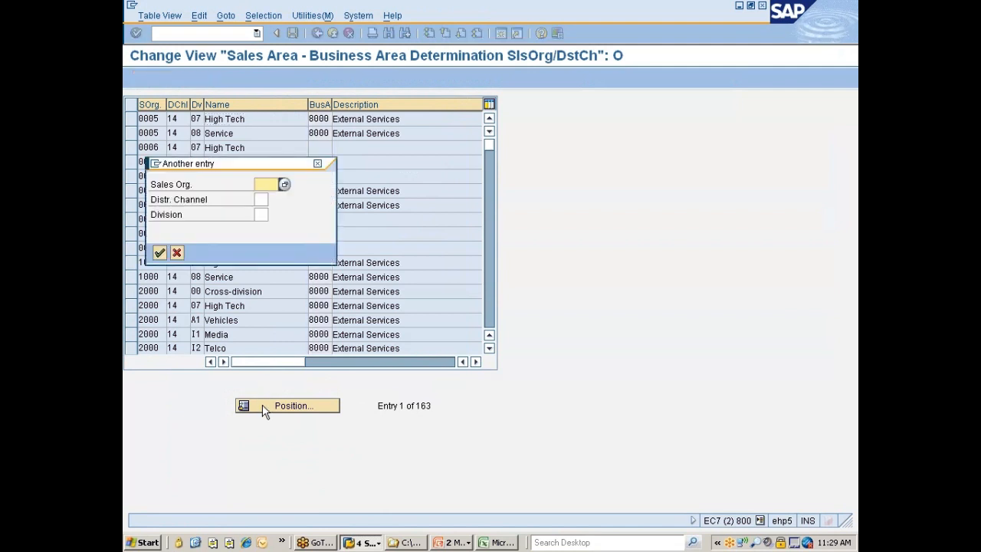
{"action": "type", "text": "7777"}
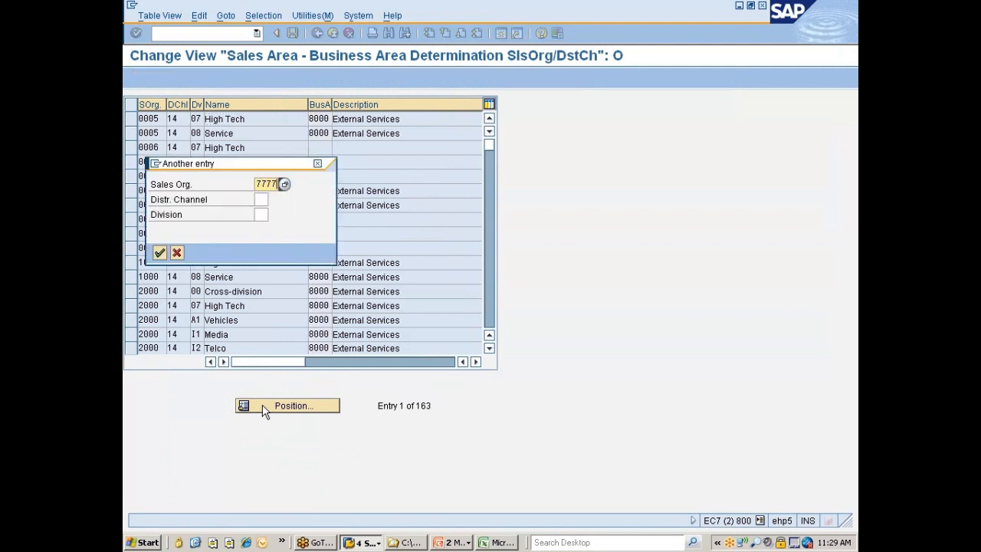
{"action": "key", "text": "Return"}
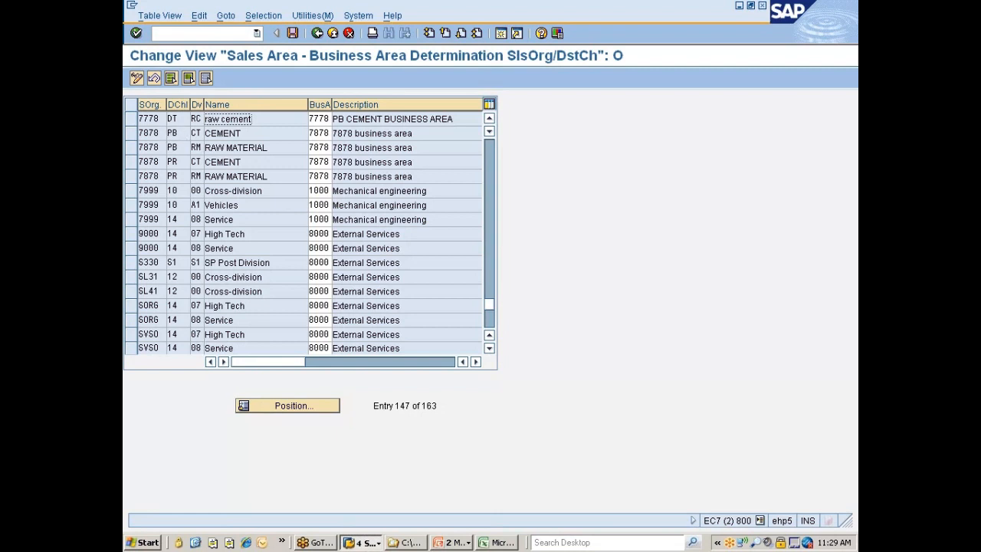
{"action": "left_click", "coordinate": [489, 118]}
{"action": "left_click", "coordinate": [488, 118]}
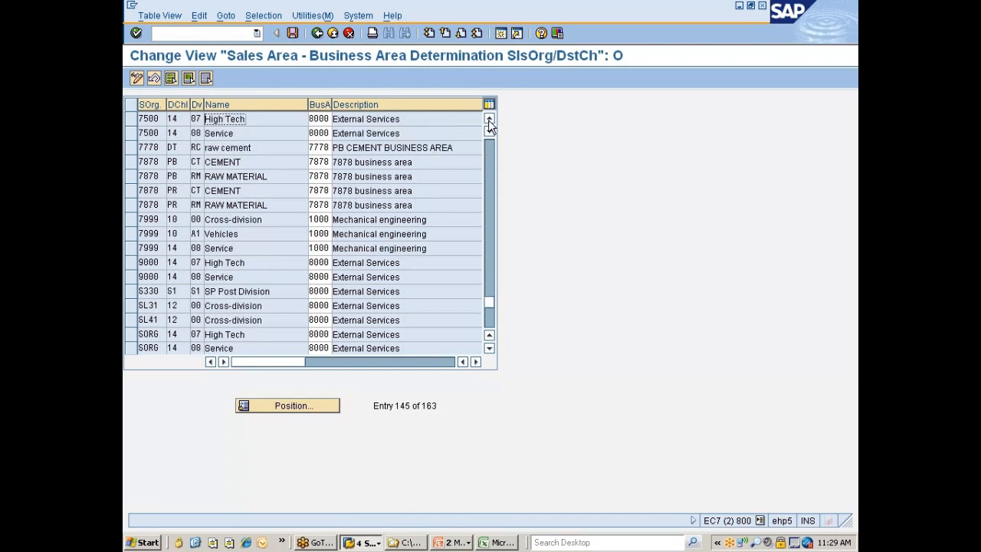
{"action": "left_click", "coordinate": [489, 118]}
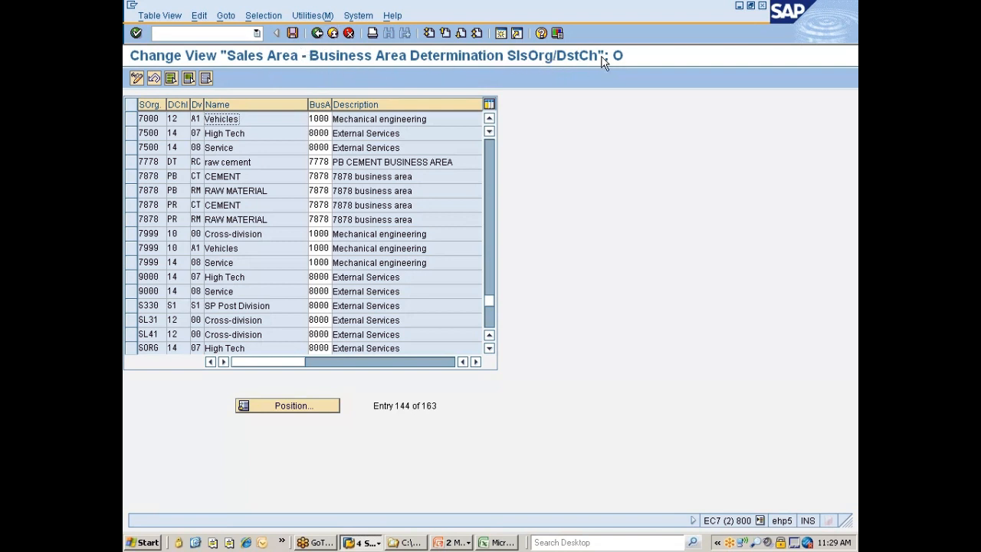
{"action": "left_click", "coordinate": [317, 33]}
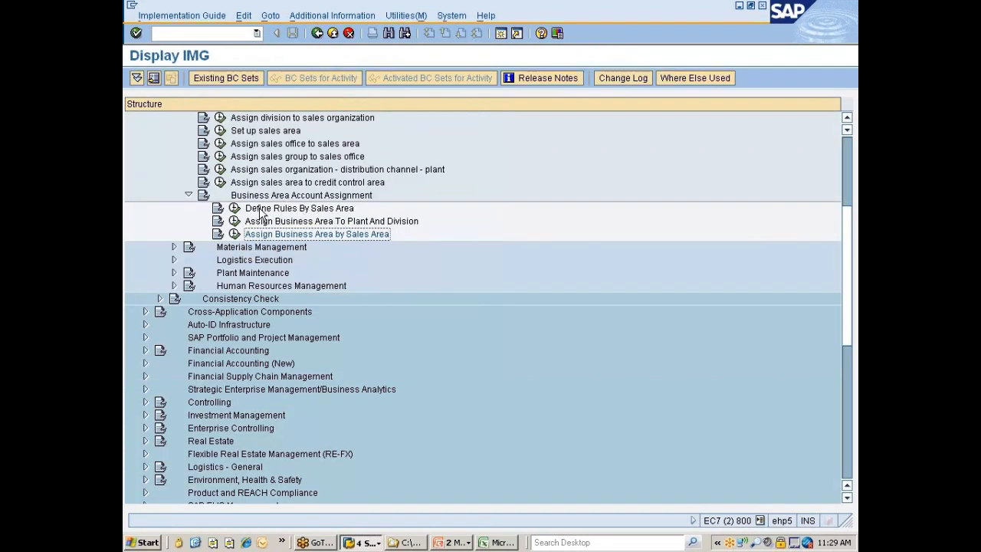
Collapse the Sales and Distribution assignments, expand those for Materials Management and switch to the SAP organizational structures slide
{"action": "left_click", "coordinate": [188, 196]}
{"action": "scroll", "coordinate": [163, 205], "scroll_direction": "up", "scroll_amount": 5}
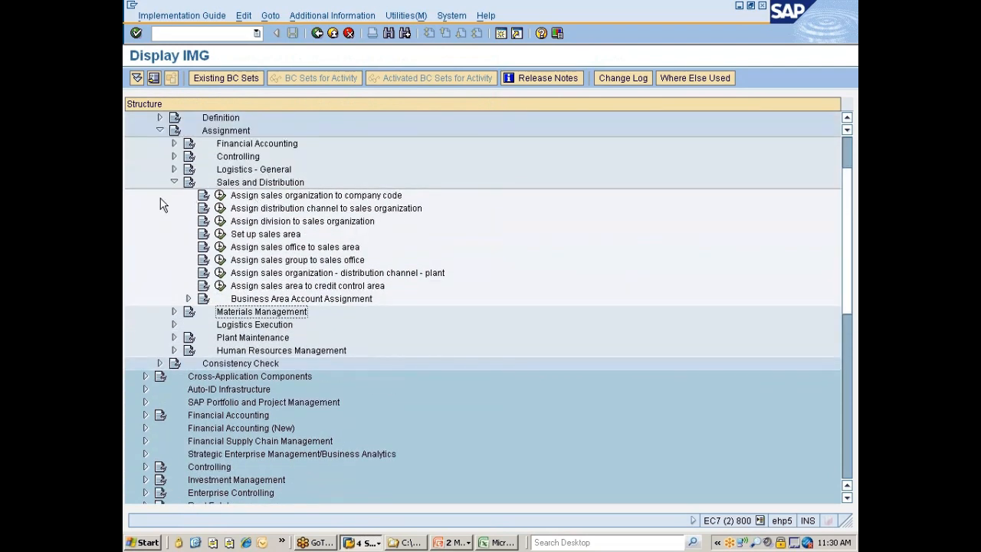
{"action": "left_click", "coordinate": [174, 182]}
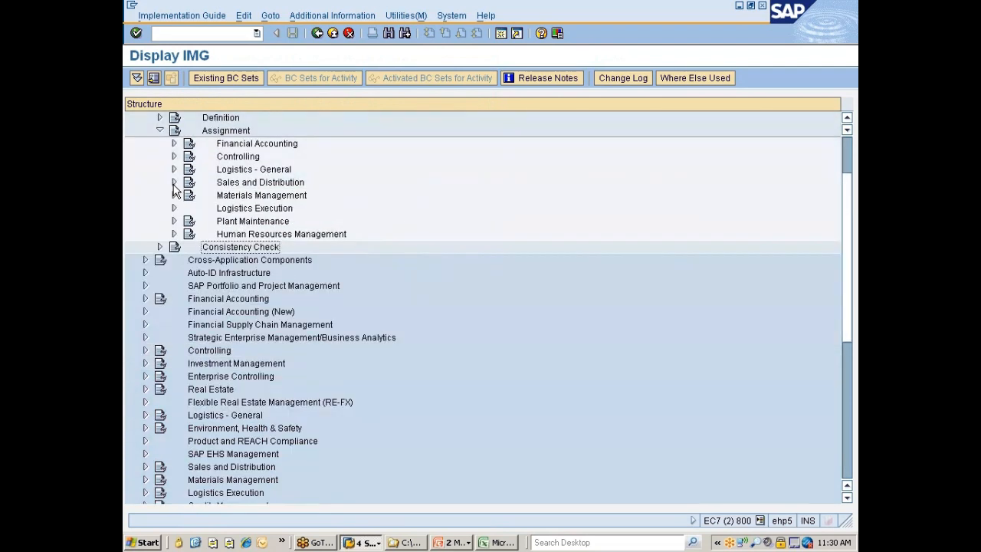
{"action": "left_click", "coordinate": [244, 197]}
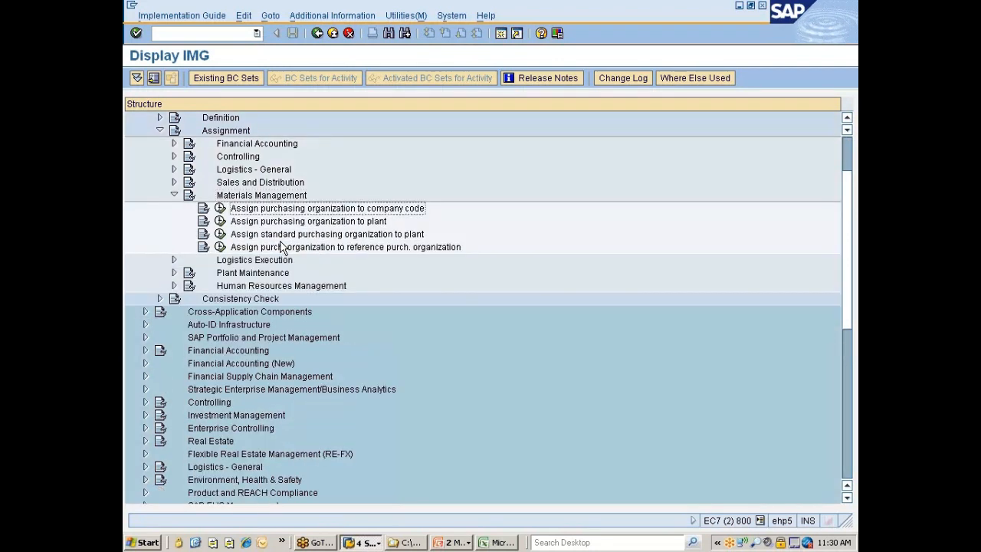
{"action": "key", "text": "alt+Tab"}
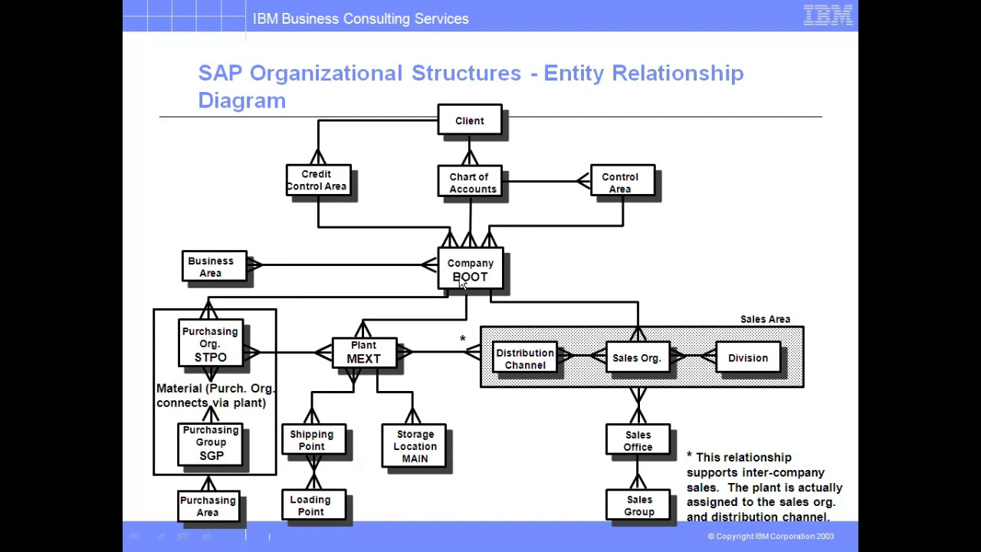
Switch to SAP, open the purchasing organization to company code assignment, and position the list at purchasing organization 777C
{"action": "key", "text": "alt+Tab"}
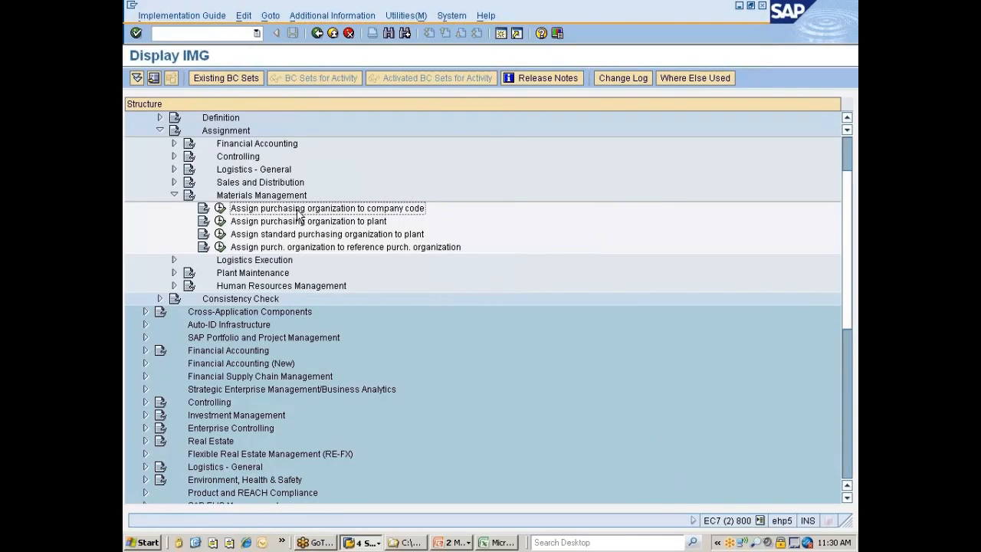
{"action": "left_click", "coordinate": [219, 209]}
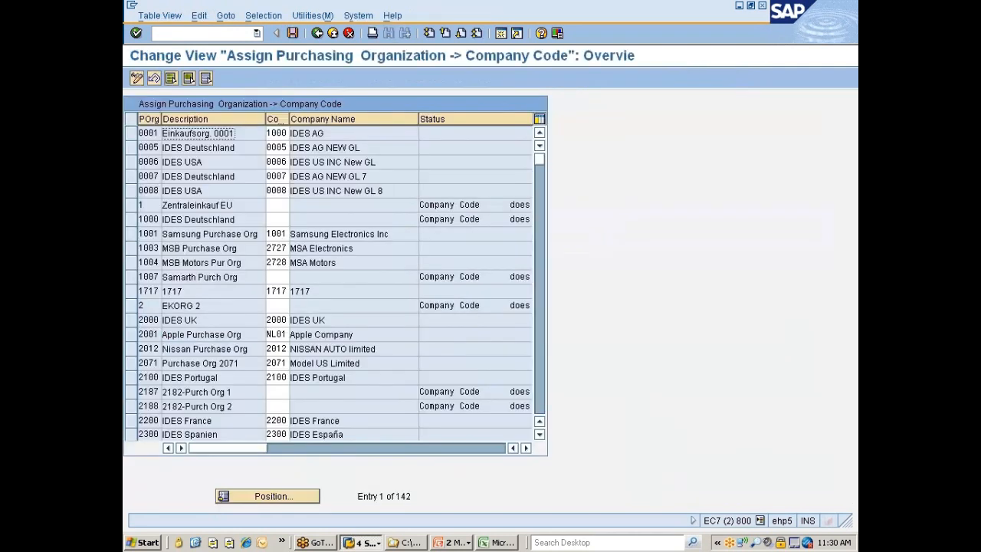
{"action": "left_click", "coordinate": [262, 495]}
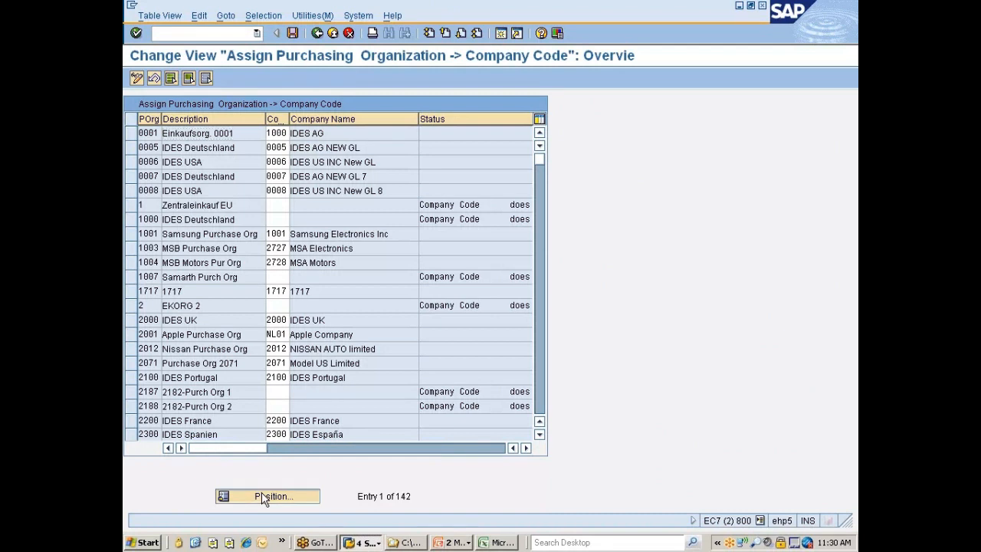
{"action": "type", "text": "7777"}
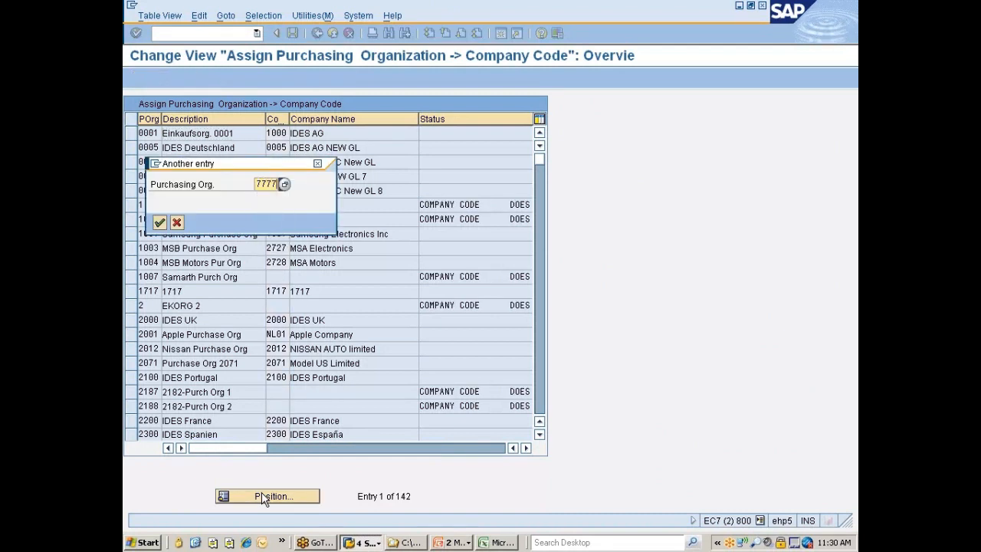
{"action": "key", "text": "BackSpace"}
{"action": "type", "text": "0"}
{"action": "key", "text": "Return"}
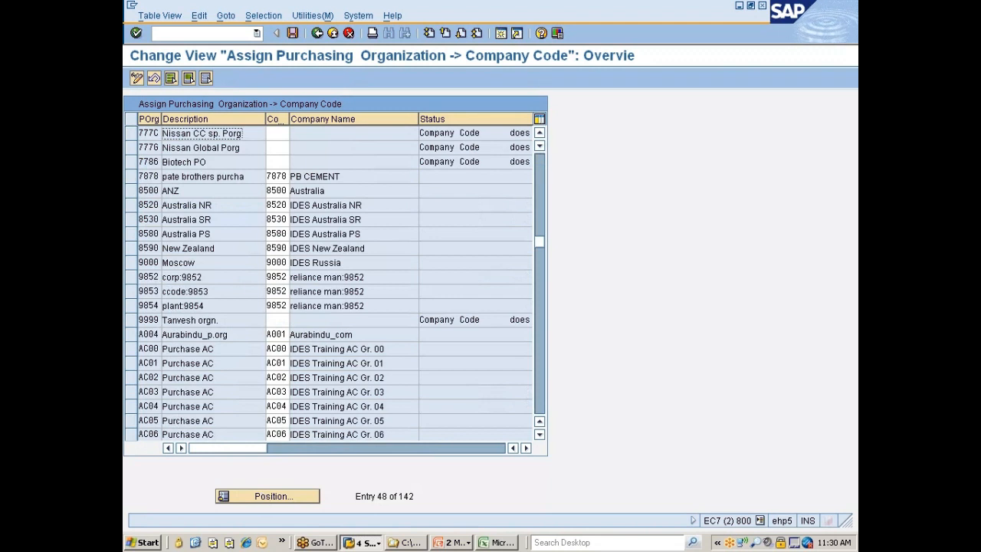
Assign company code 7777 to purchasing organization 777C and save it in the Nissan changes customizing request, returning to the IMG
{"action": "left_click", "coordinate": [277, 133]}
{"action": "key", "text": "Return"}
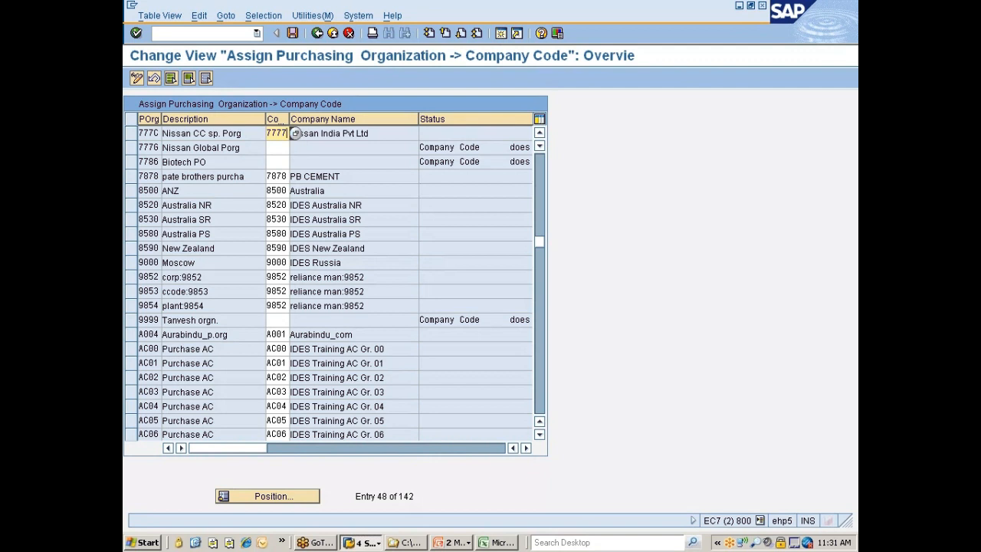
{"action": "left_click", "coordinate": [276, 147]}
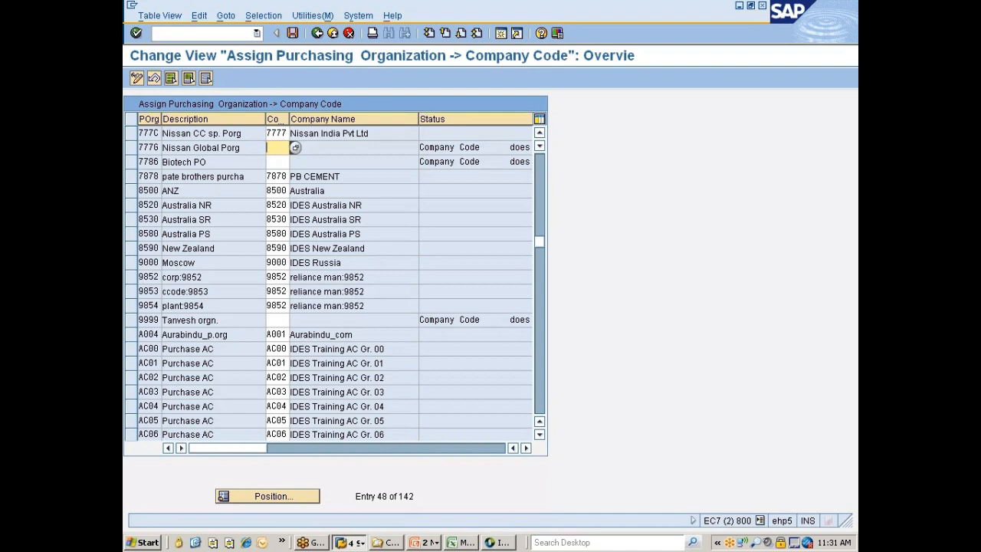
{"action": "left_click", "coordinate": [292, 34]}
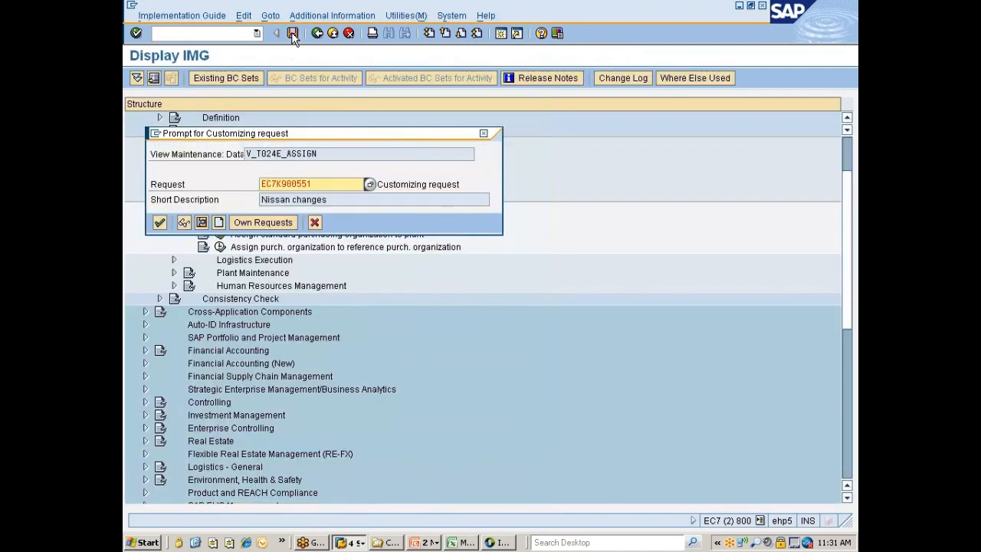
{"action": "left_click", "coordinate": [159, 222]}
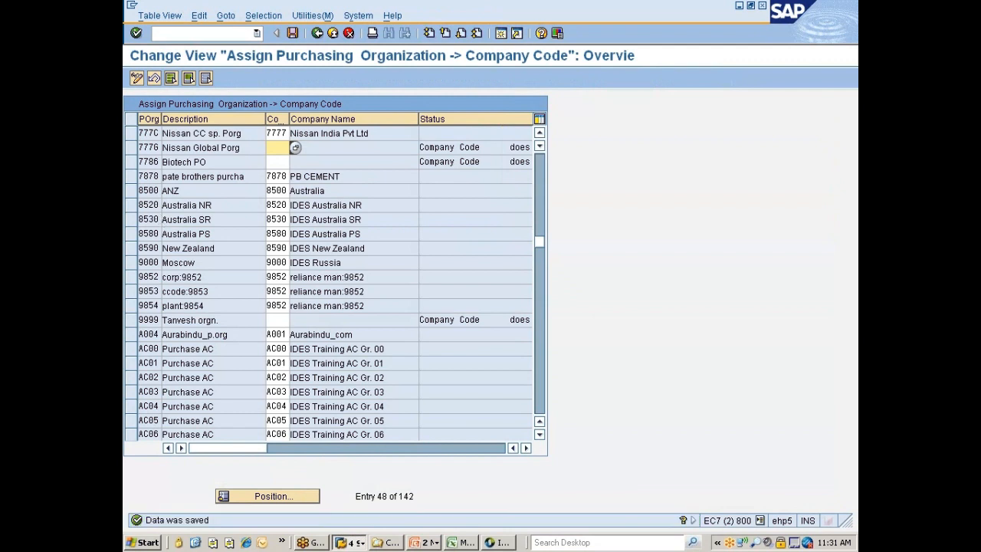
{"action": "left_click", "coordinate": [317, 34]}
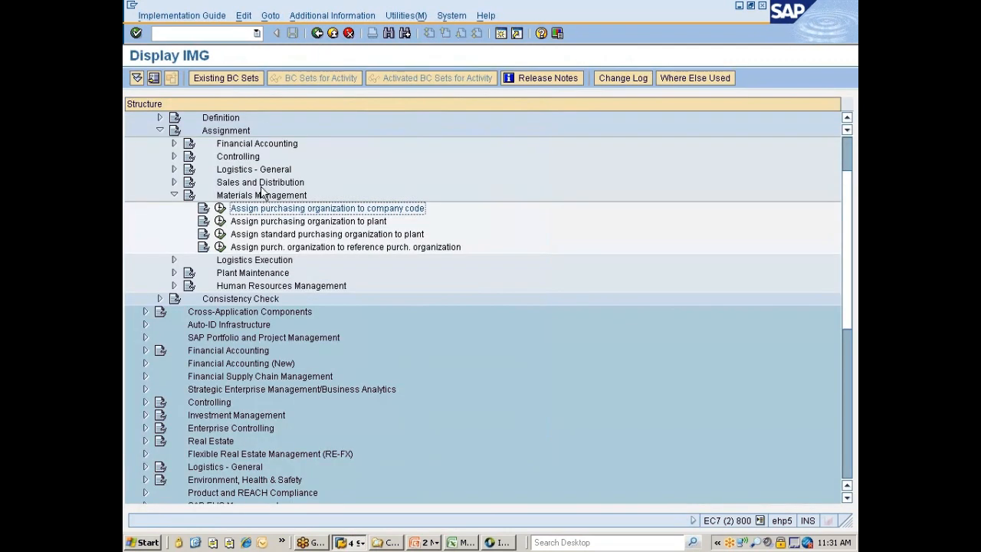
Open the purchasing organization to plant assignment and filter the entries by contents for plant 777C
{"action": "left_click", "coordinate": [285, 222]}
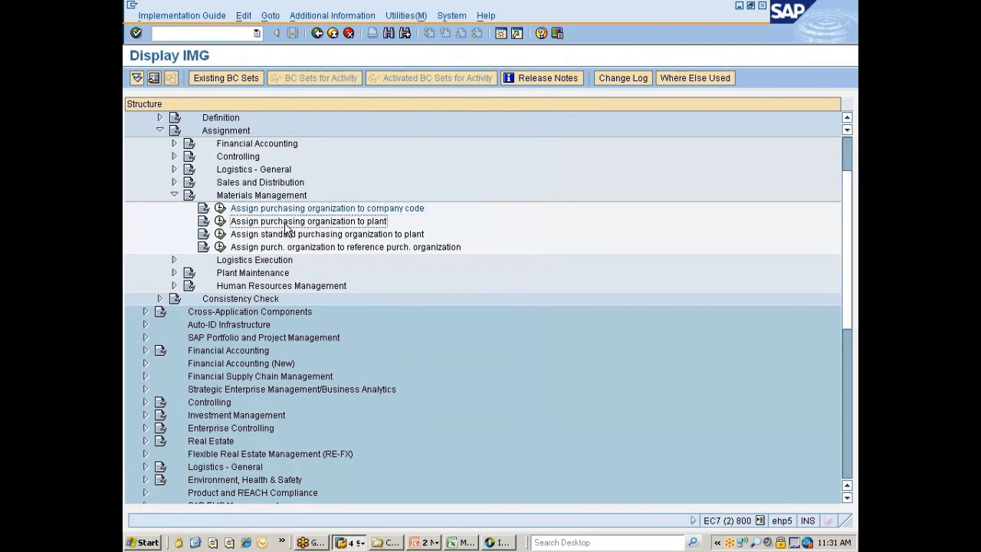
{"action": "left_click", "coordinate": [221, 223]}
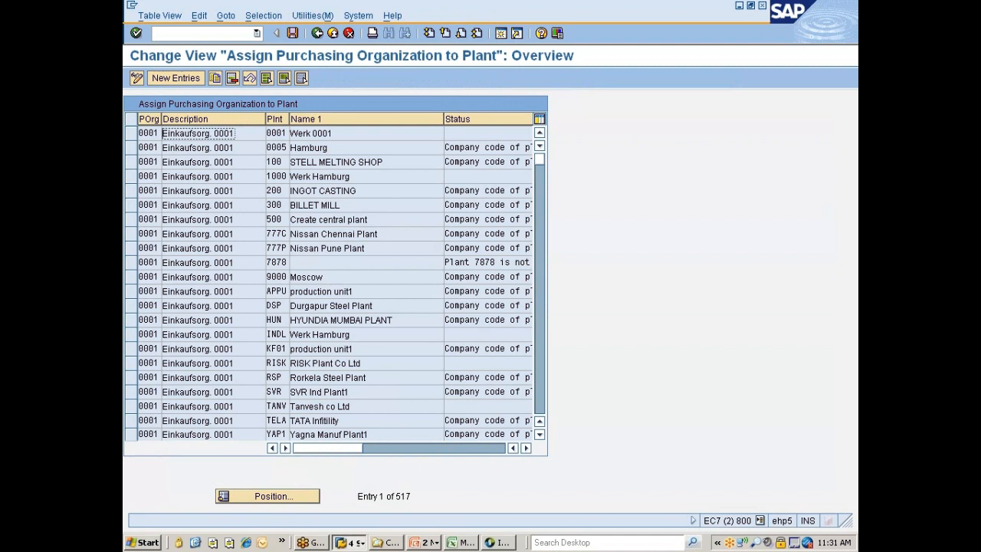
{"action": "left_click", "coordinate": [270, 16]}
{"action": "left_click", "coordinate": [273, 33]}
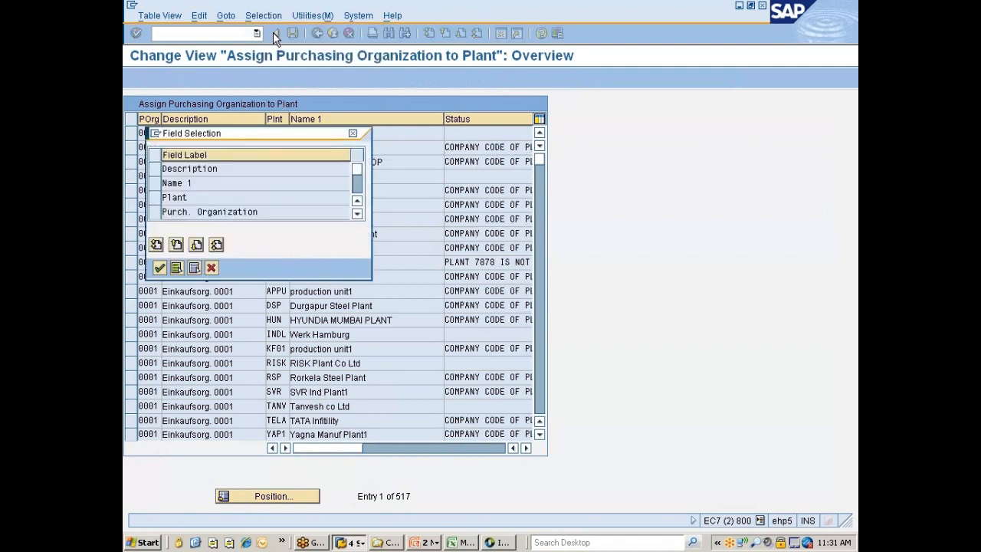
{"action": "left_click", "coordinate": [159, 198]}
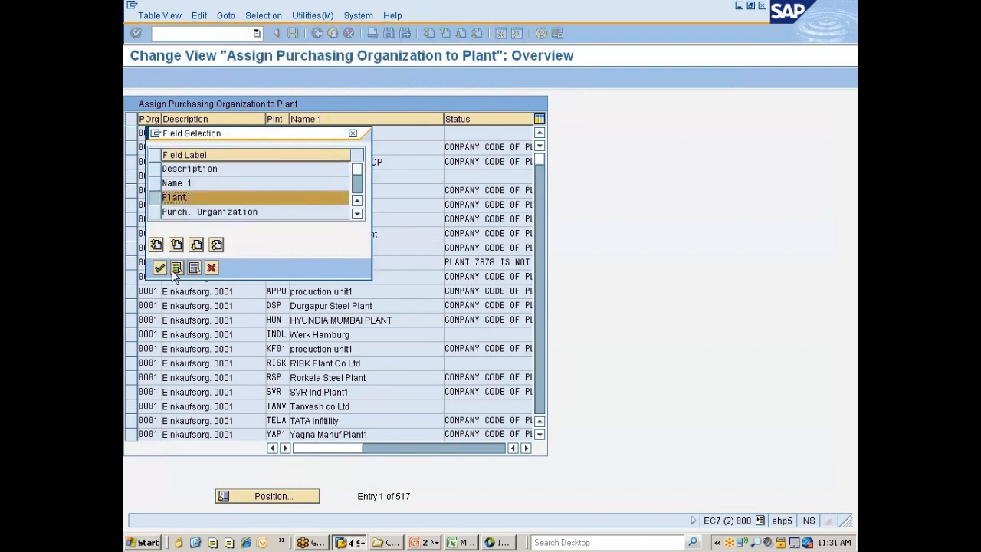
{"action": "left_click", "coordinate": [159, 267]}
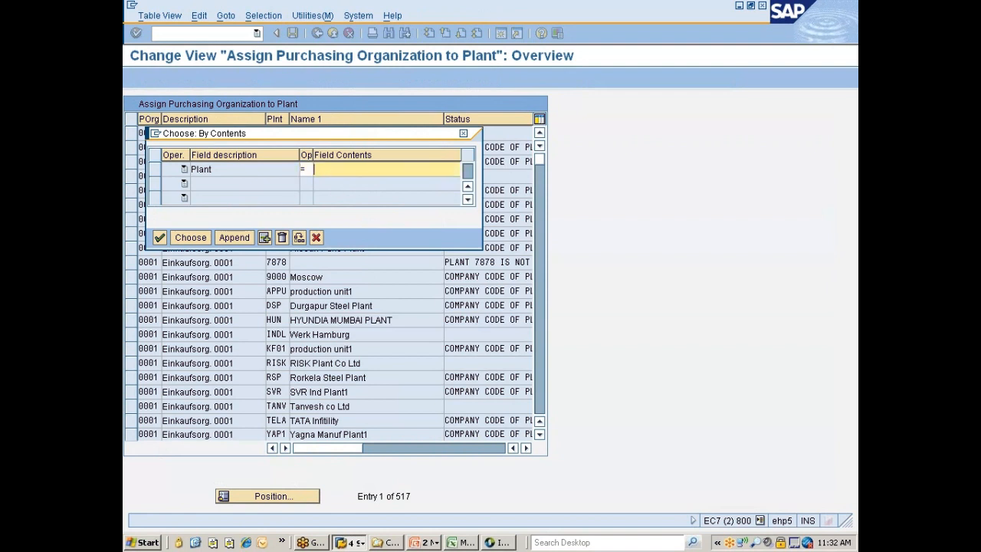
{"action": "type", "text": "777"}
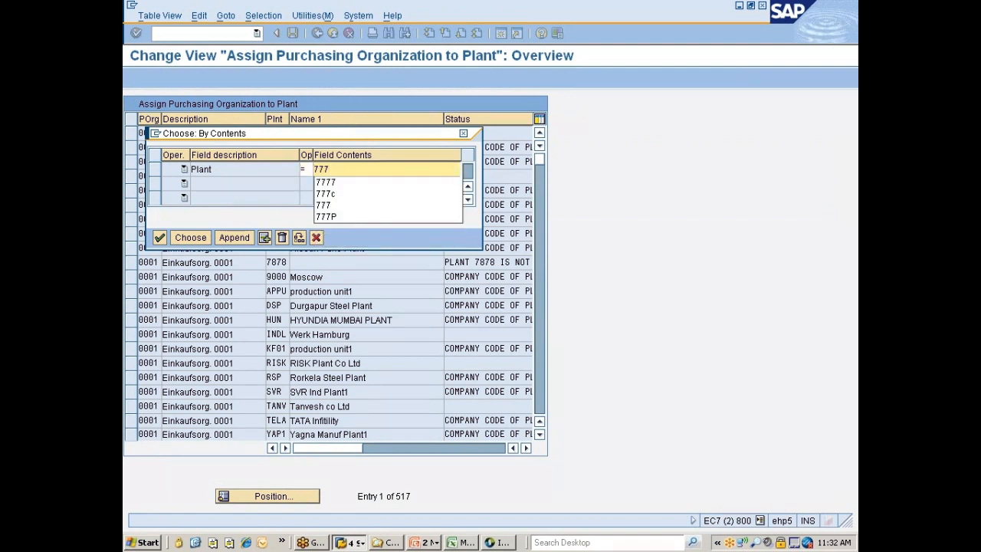
{"action": "type", "text": "c"}
{"action": "key", "text": "Return"}
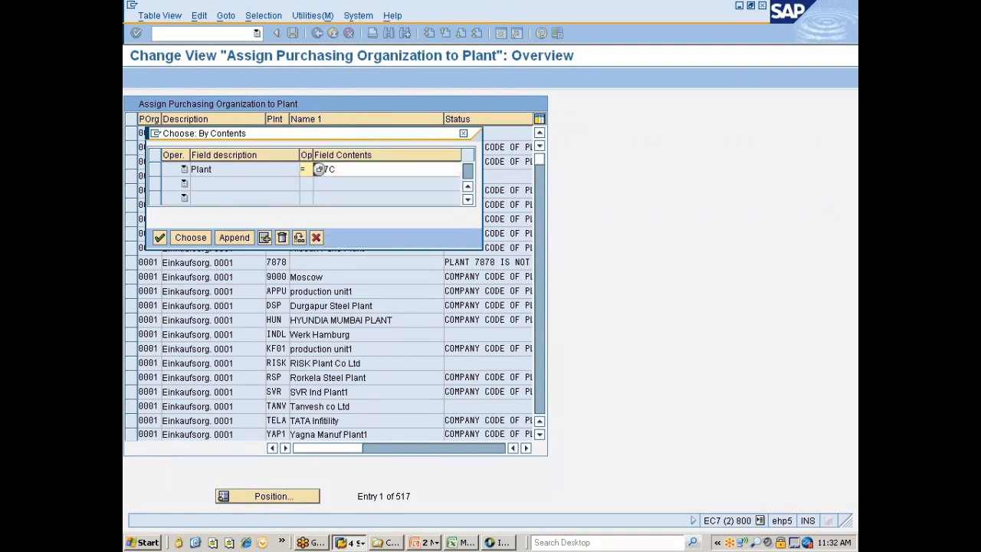
{"action": "left_click", "coordinate": [194, 239]}
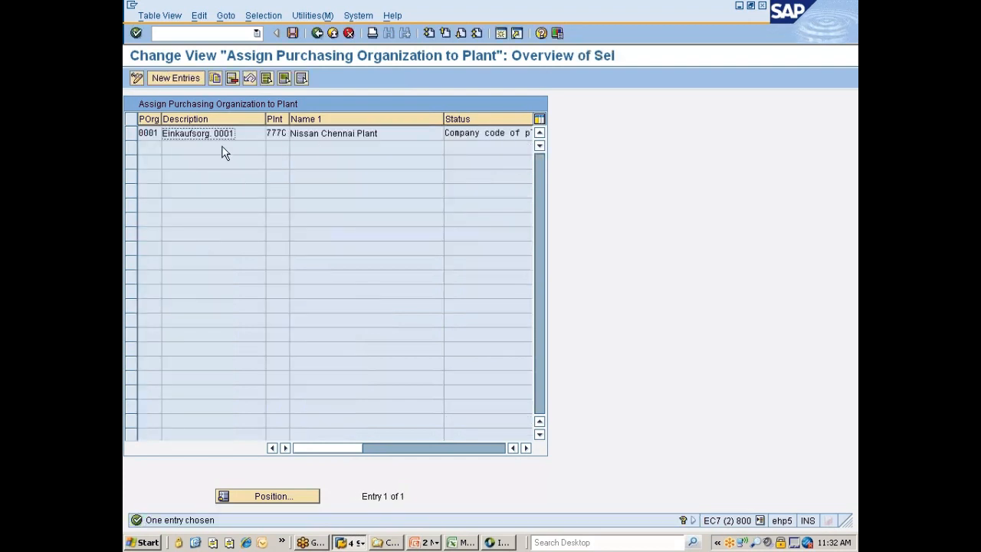
Delete the assignment of purchasing organization 0001 to plant 777C and save
{"action": "left_click", "coordinate": [135, 134]}
{"action": "left_click", "coordinate": [232, 80]}
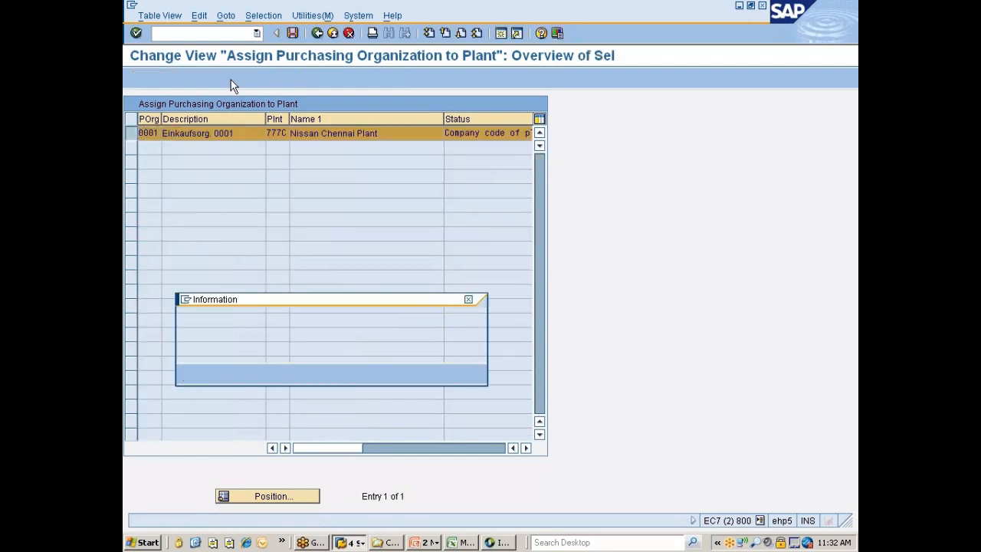
{"action": "key", "text": "Return"}
{"action": "key", "text": "ctrl+s"}
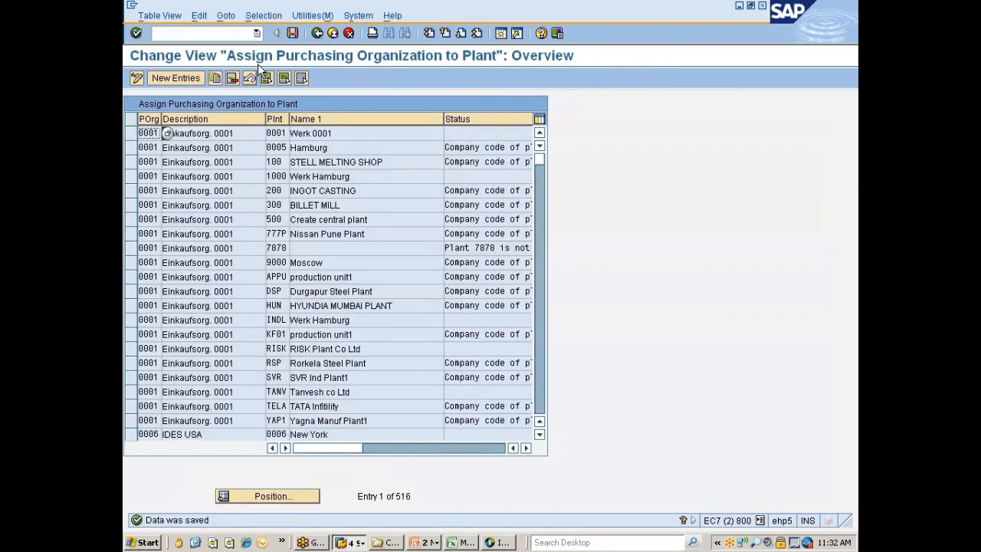
Filter the plant assignments by contents for plant 777P
{"action": "left_click", "coordinate": [263, 16]}
{"action": "left_click", "coordinate": [270, 33]}
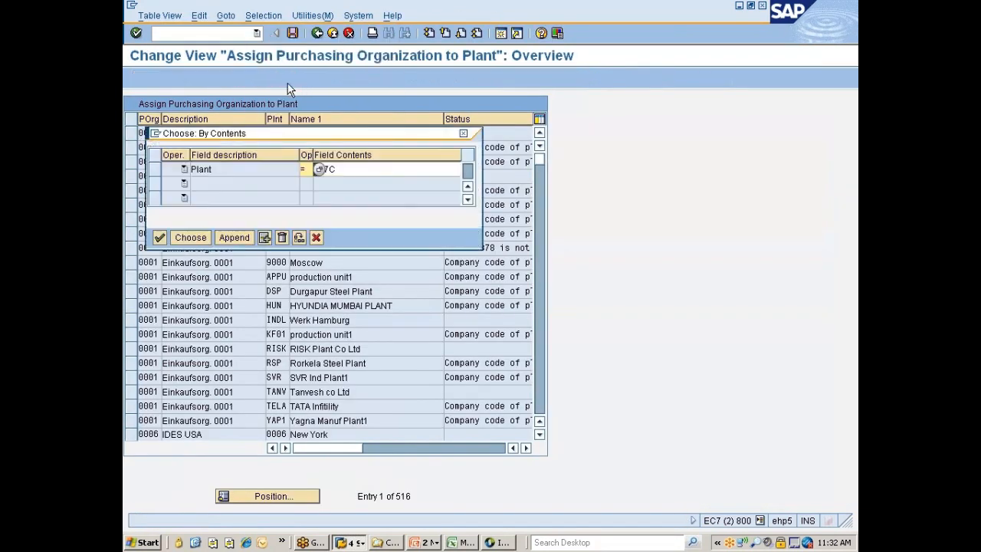
{"action": "left_click", "coordinate": [348, 168]}
{"action": "key", "text": "BackSpace"}
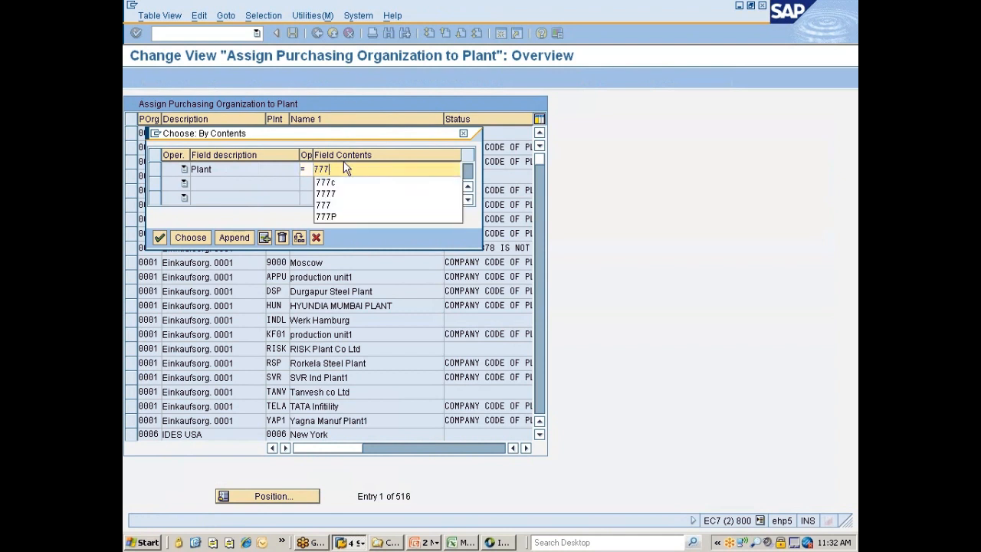
{"action": "type", "text": "P"}
{"action": "key", "text": "shift+Tab"}
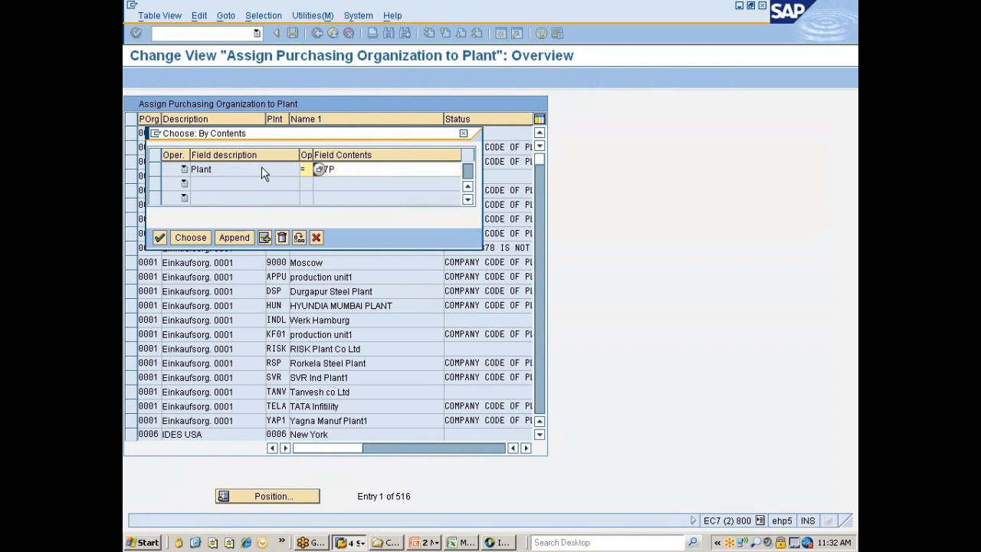
{"action": "left_click", "coordinate": [201, 243]}
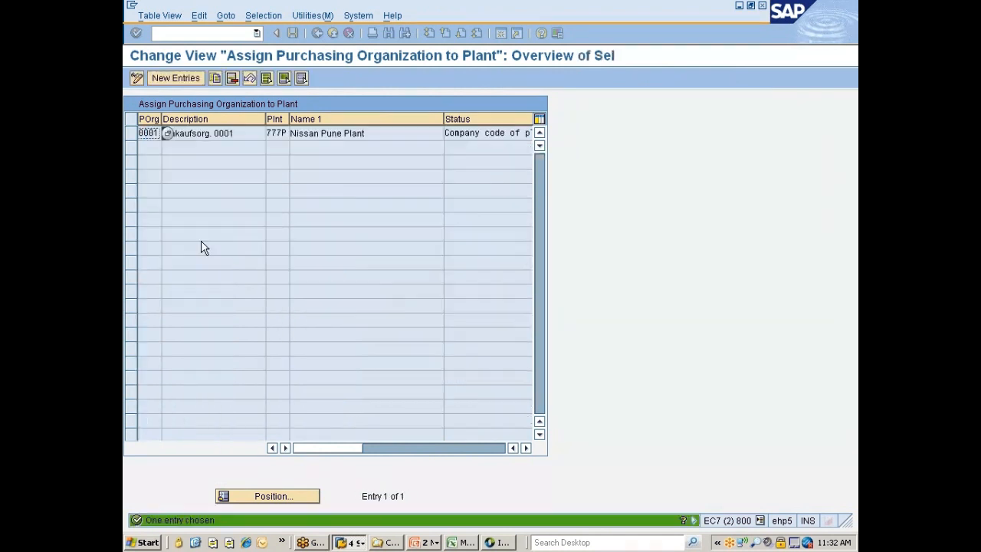
Delete the assignment of purchasing organization 0001 to plant 777P and save
{"action": "left_click", "coordinate": [132, 134]}
{"action": "left_click", "coordinate": [230, 80]}
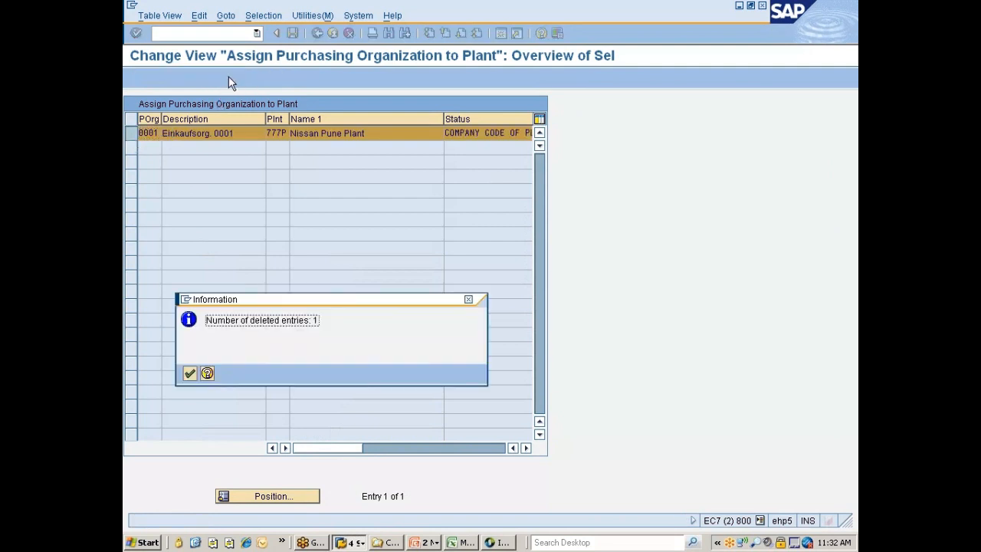
{"action": "key", "text": "Return"}
{"action": "key", "text": "ctrl+s"}
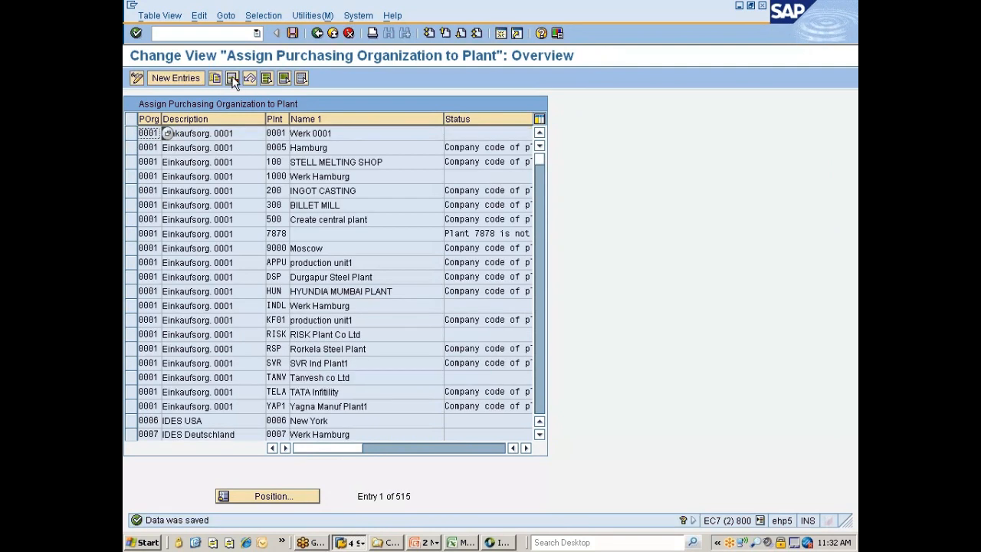
Replace the plant selection criterion with Purch. Organization and search the plant assignments for 777C
{"action": "left_click", "coordinate": [263, 15]}
{"action": "left_click", "coordinate": [284, 32]}
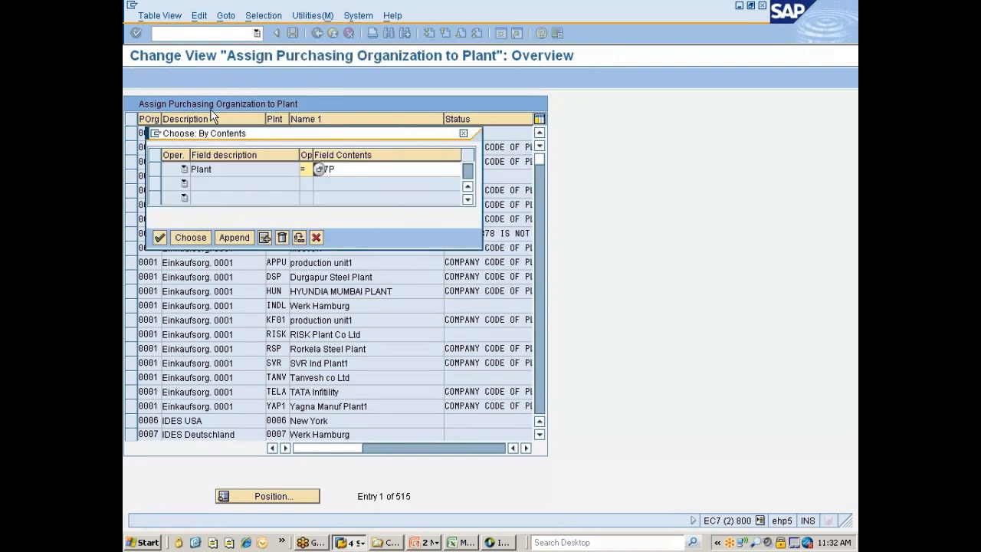
{"action": "left_click", "coordinate": [299, 236]}
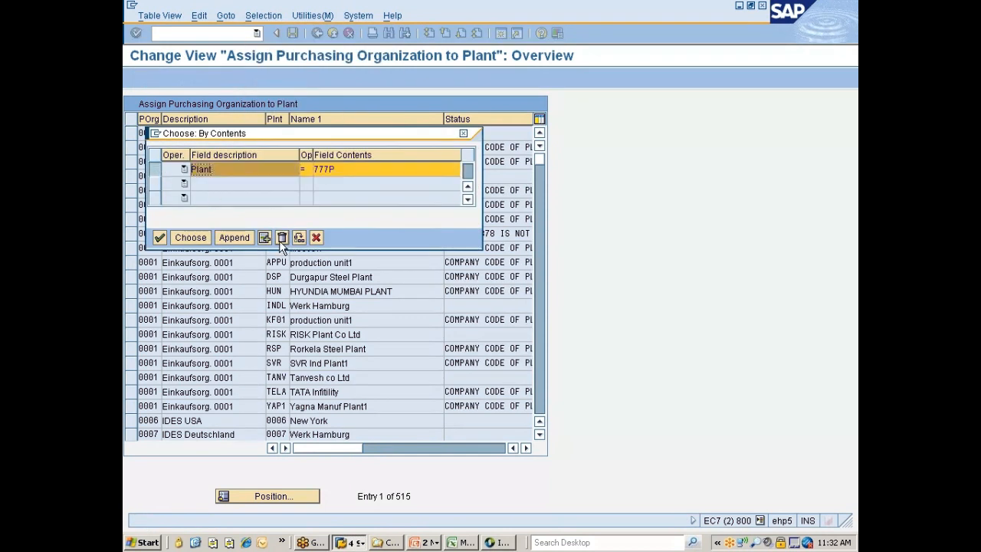
{"action": "left_click", "coordinate": [156, 212]}
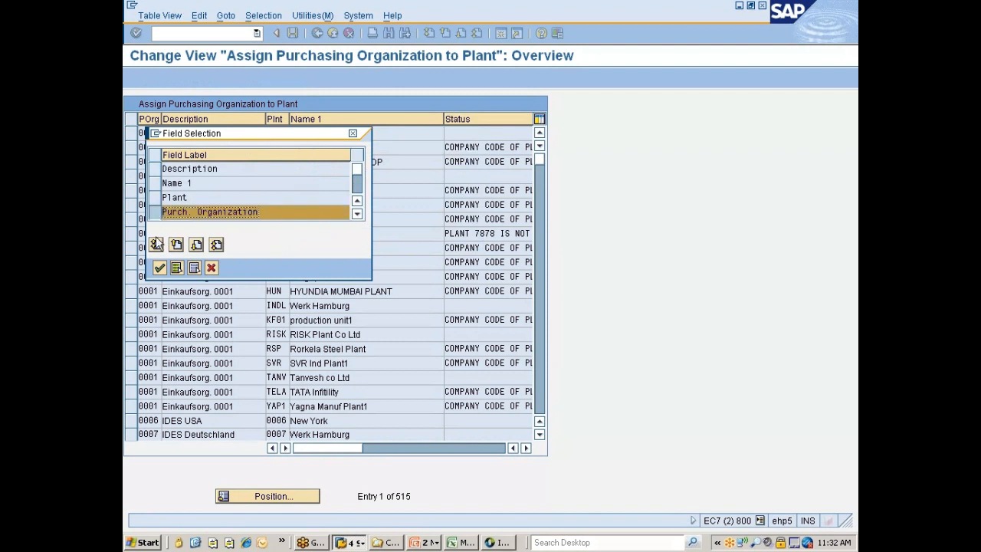
{"action": "left_click", "coordinate": [159, 267]}
{"action": "left_click", "coordinate": [337, 170]}
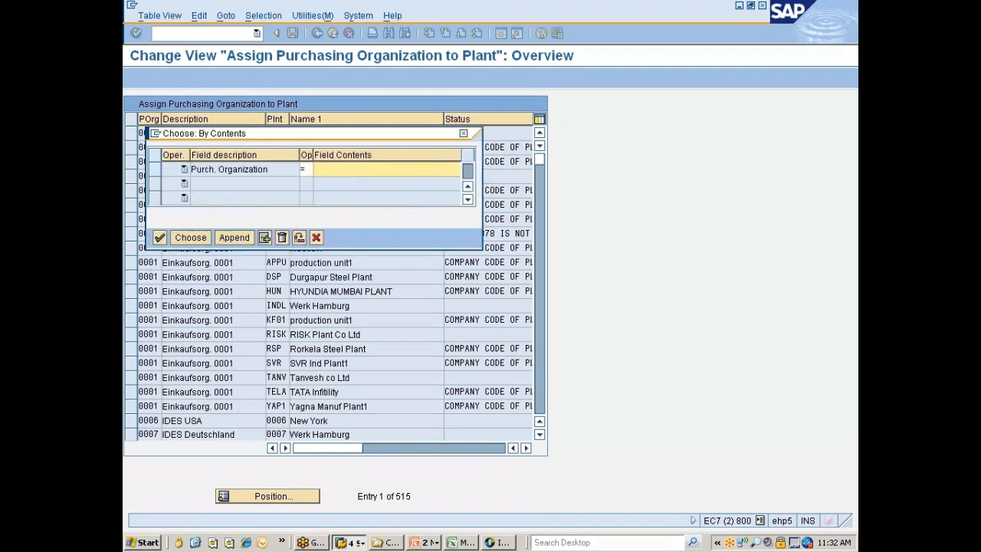
{"action": "type", "text": "777"}
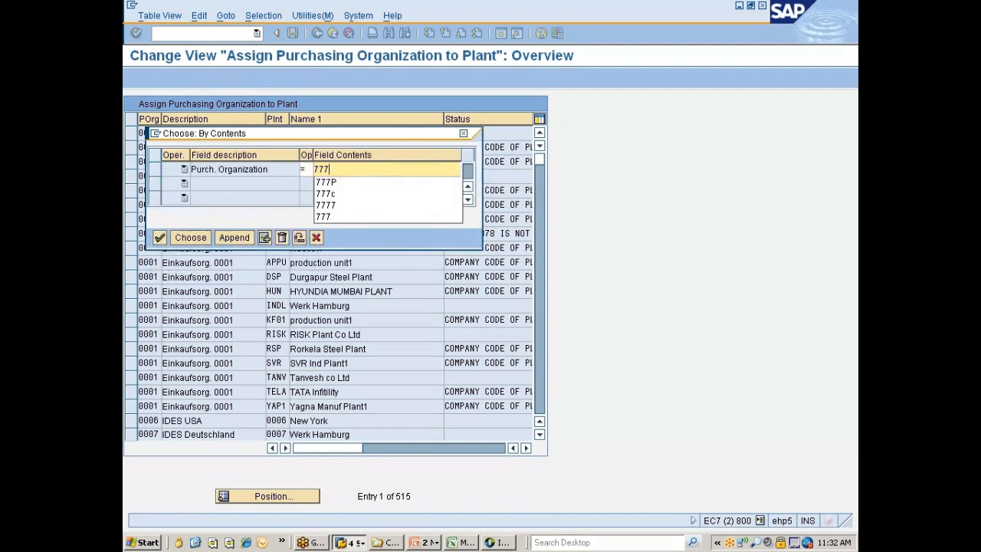
{"action": "type", "text": "C"}
{"action": "key", "text": "Return"}
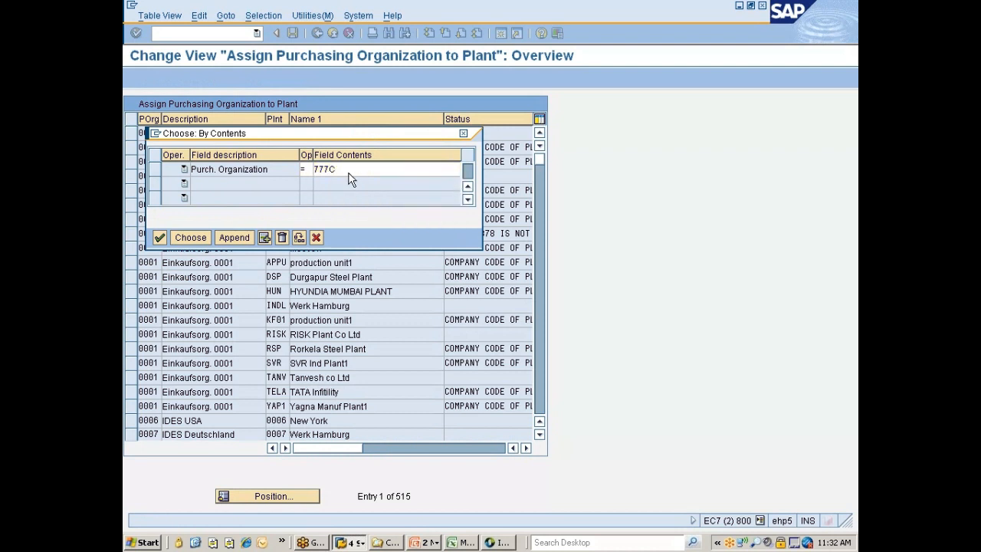
{"action": "left_click", "coordinate": [202, 240]}
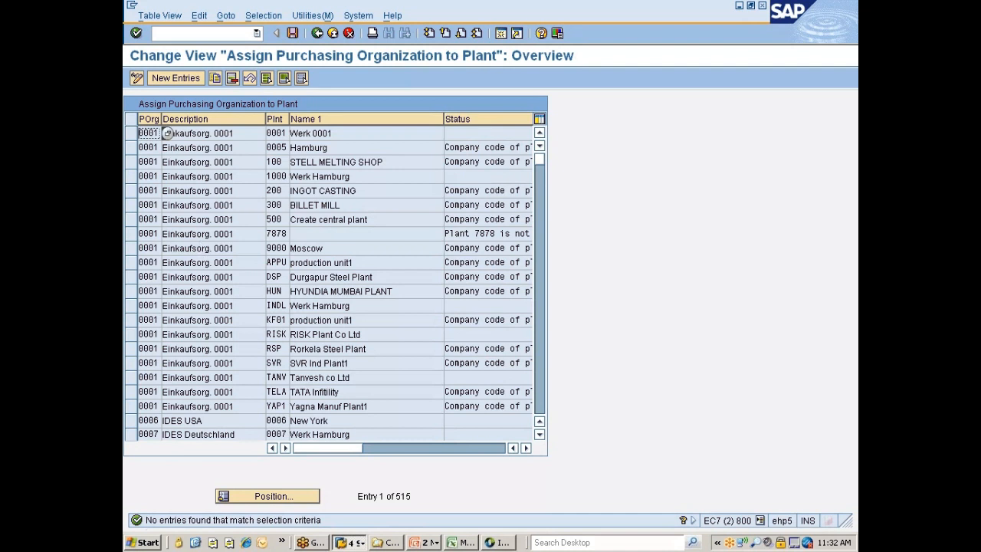
Start new plant assignment entries and enter purchasing organization 777C in the first two rows
{"action": "left_click", "coordinate": [178, 79]}
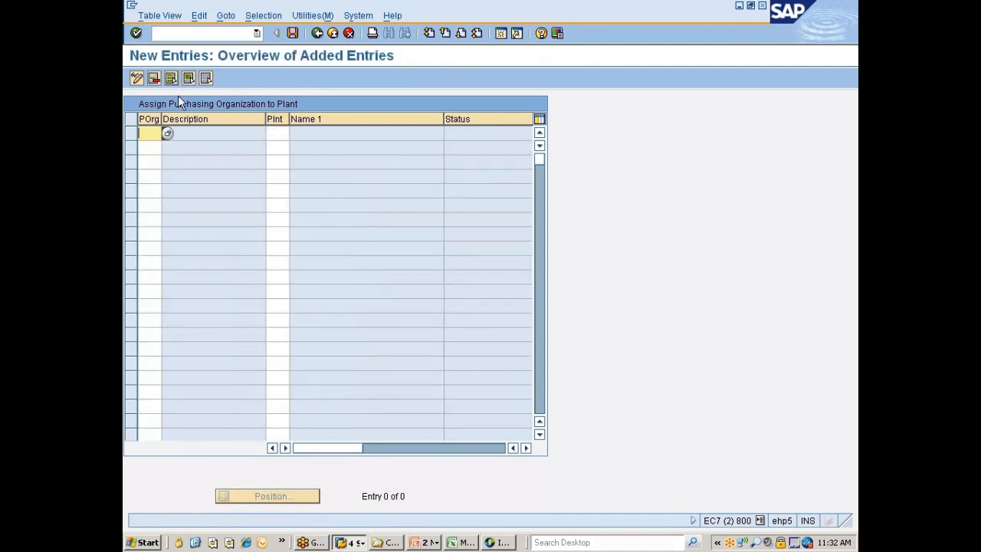
{"action": "type", "text": "777"}
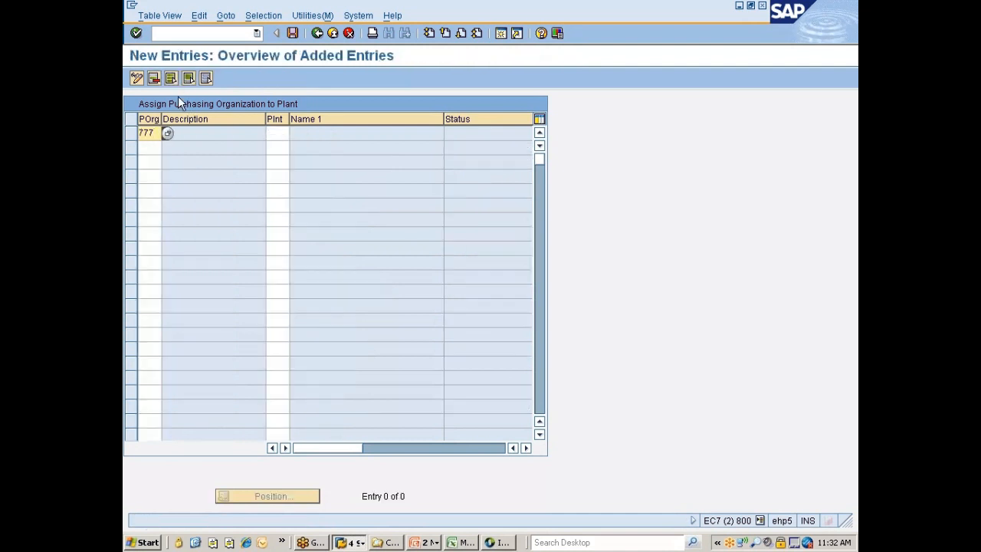
{"action": "type", "text": "0"}
{"action": "key", "text": "Return"}
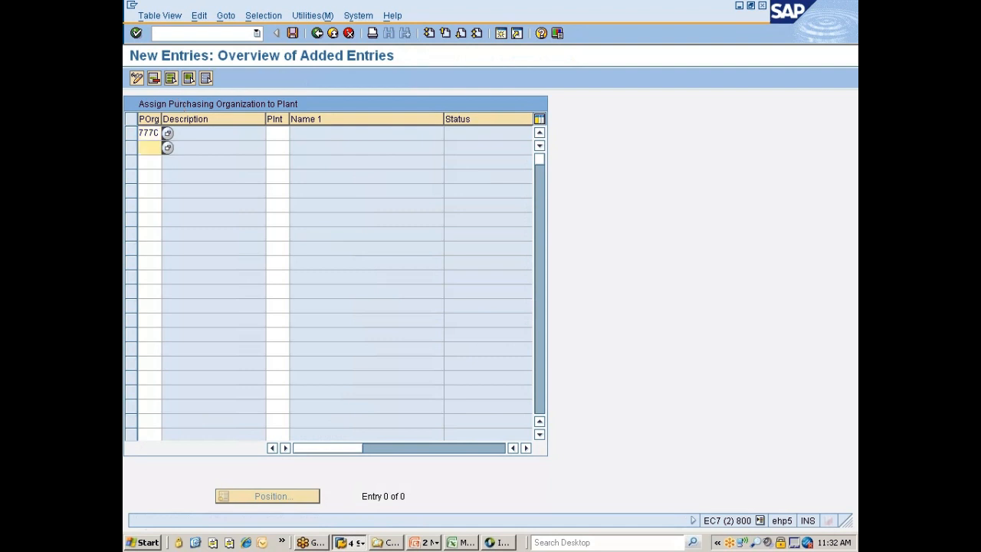
{"action": "type", "text": "888"}
{"action": "key", "text": "BackSpace"}
{"action": "key", "text": "BackSpace"}
{"action": "key", "text": "BackSpace"}
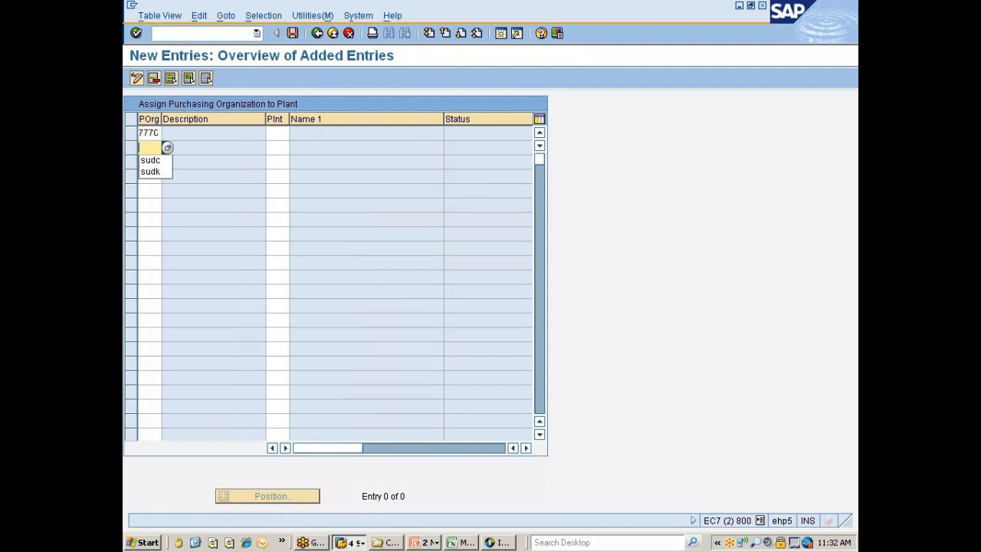
{"action": "type", "text": "7770"}
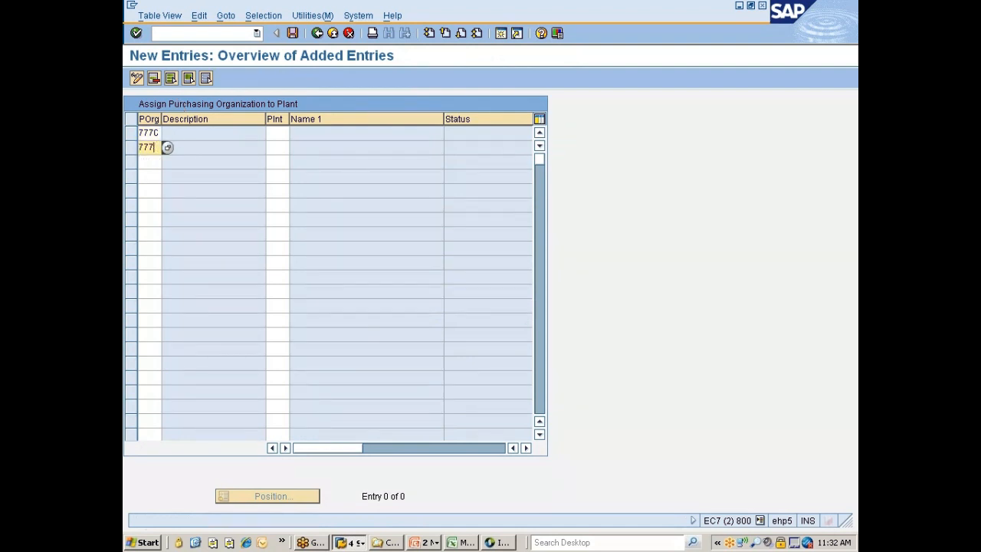
Assign plant 777C to the first purchasing organization 777C row and plant 777P to the second
{"action": "left_click", "coordinate": [268, 132]}
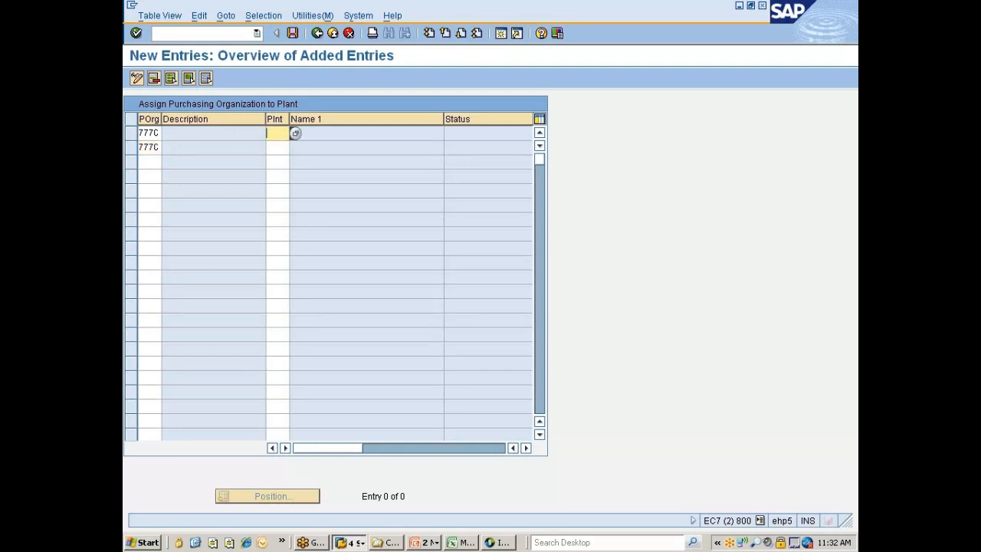
{"action": "type", "text": "777"}
{"action": "type", "text": "0"}
{"action": "left_click", "coordinate": [269, 147]}
{"action": "type", "text": "777P"}
{"action": "key", "text": "Return"}
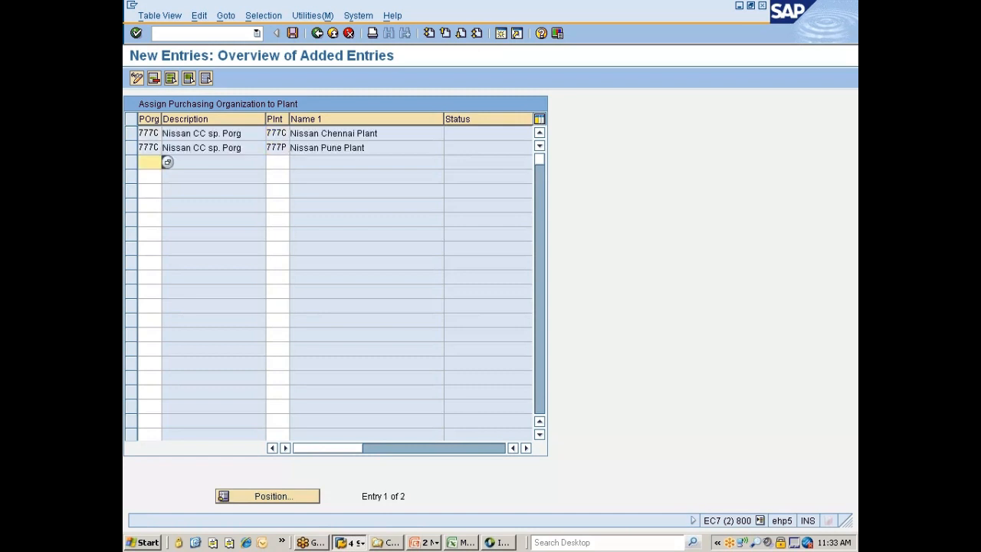
Add two more assignment rows linking purchasing organization 777G to plants 777C and 777P
{"action": "type", "text": "77"}
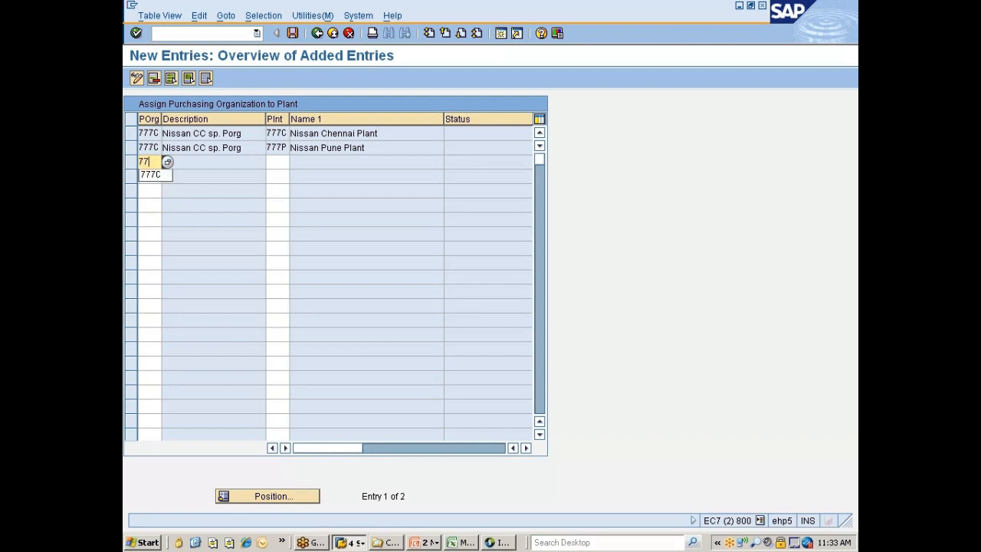
{"action": "type", "text": "76"}
{"action": "left_click", "coordinate": [150, 176]}
{"action": "type", "text": "7776"}
{"action": "key", "text": "Tab"}
{"action": "type", "text": "777P"}
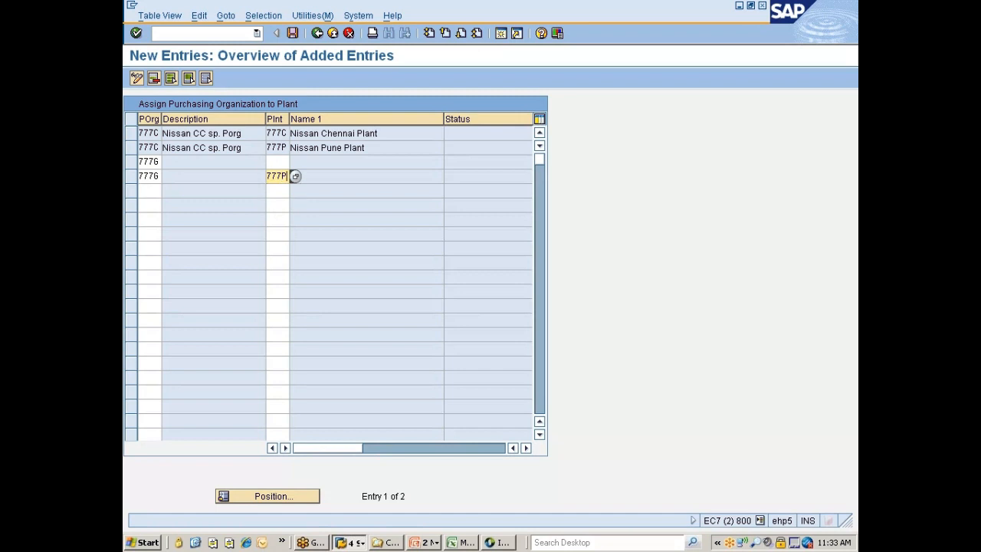
{"action": "left_click", "coordinate": [277, 161]}
{"action": "type", "text": "777C"}
{"action": "key", "text": "Return"}
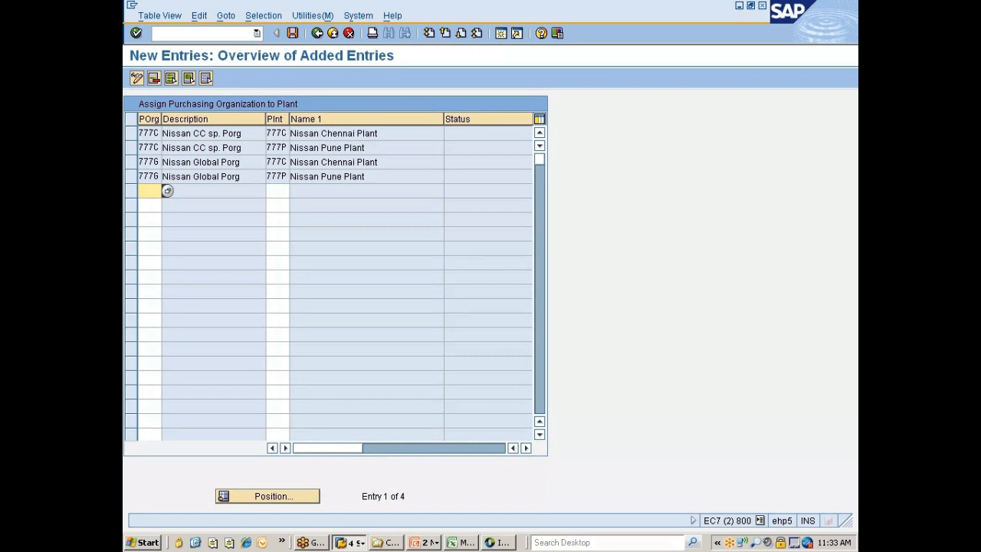
Save the new plant assignments and return to the IMG structure
{"action": "key", "text": "ctrl+s"}
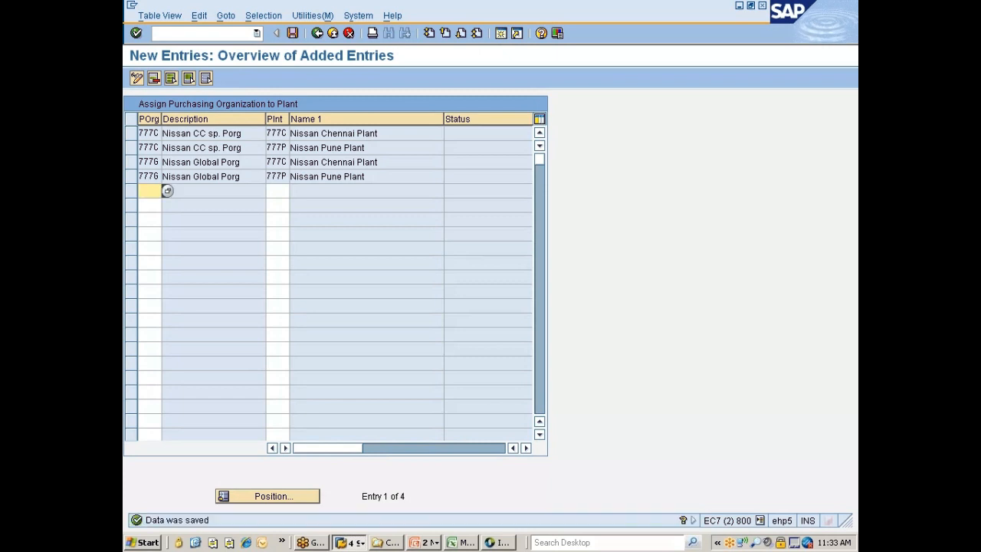
{"action": "left_click", "coordinate": [316, 33]}
{"action": "left_click", "coordinate": [316, 33]}
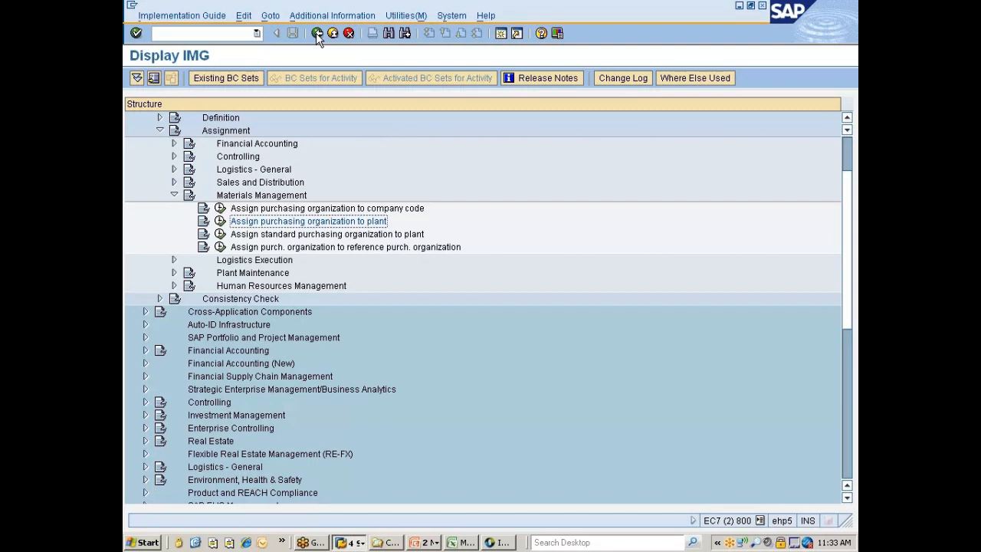
Open the activity for assigning the standard purchasing organization to plants and position the list at plant 777C
{"action": "left_click", "coordinate": [280, 233]}
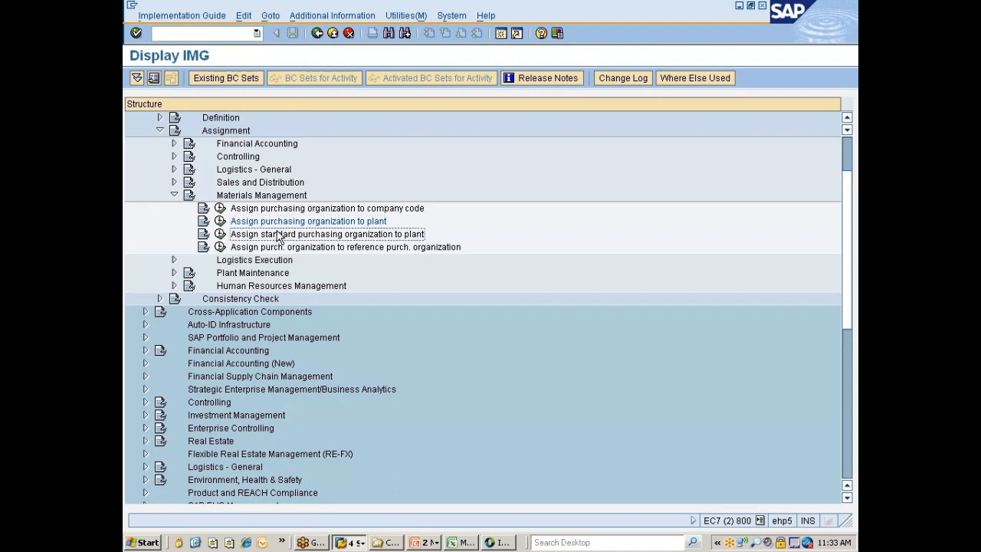
{"action": "scroll", "coordinate": [328, 198], "scroll_direction": "down", "scroll_amount": 1}
{"action": "scroll", "coordinate": [328, 198], "scroll_direction": "down", "scroll_amount": 2}
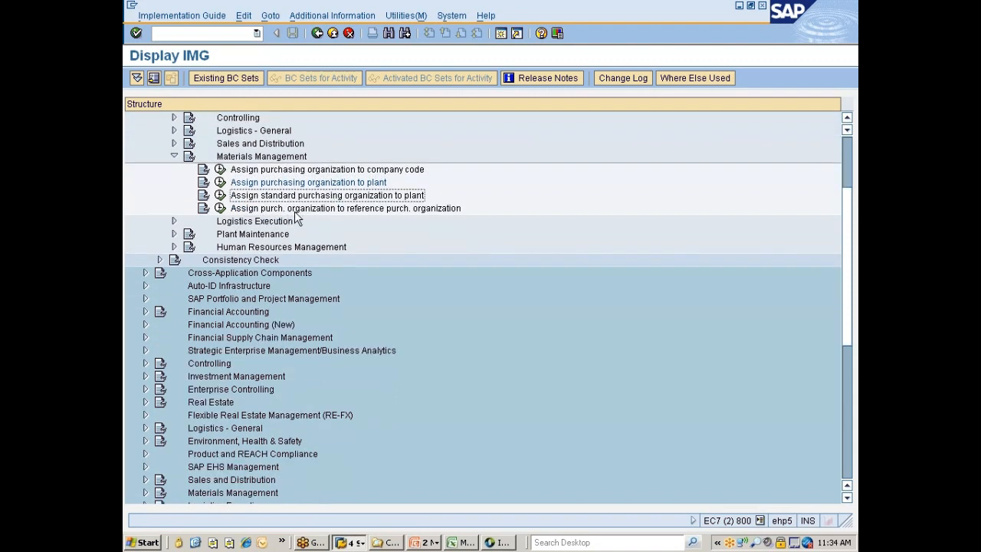
{"action": "left_click", "coordinate": [220, 196]}
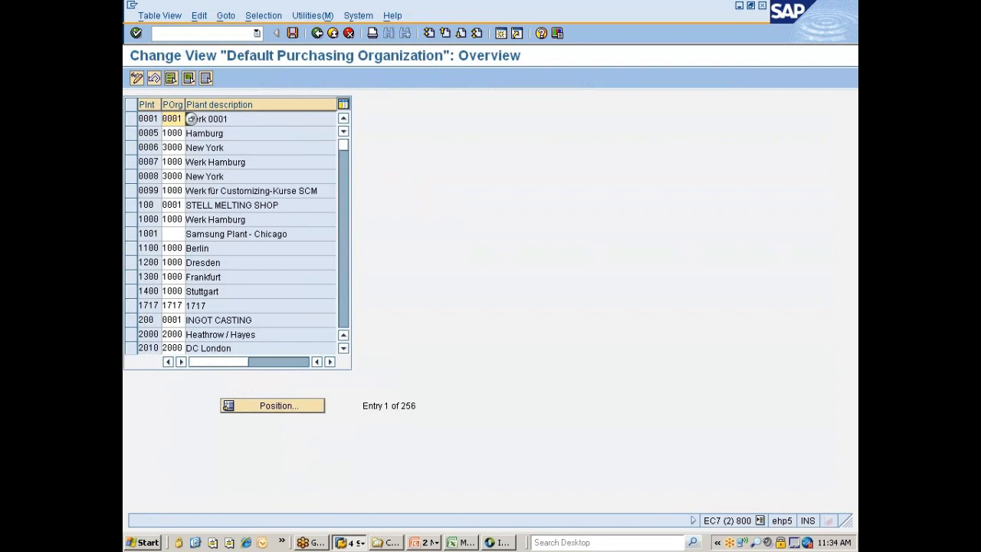
{"action": "left_click", "coordinate": [246, 405]}
{"action": "type", "text": "7"}
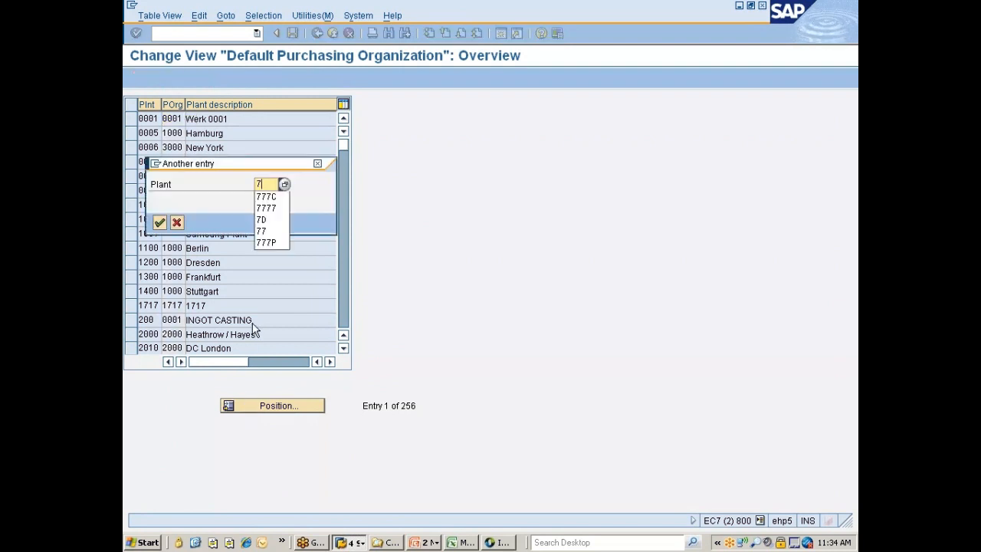
{"action": "type", "text": "77C"}
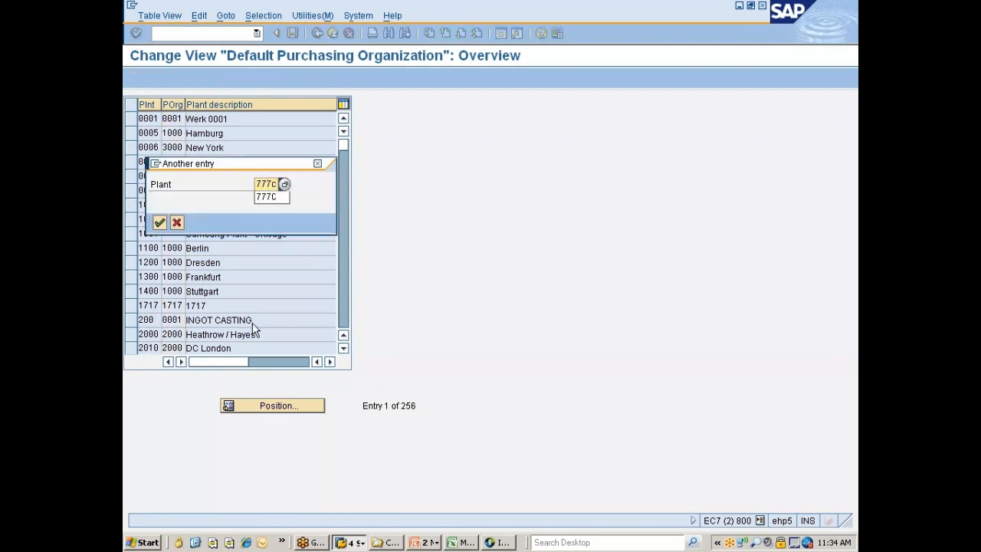
{"action": "key", "text": "Return"}
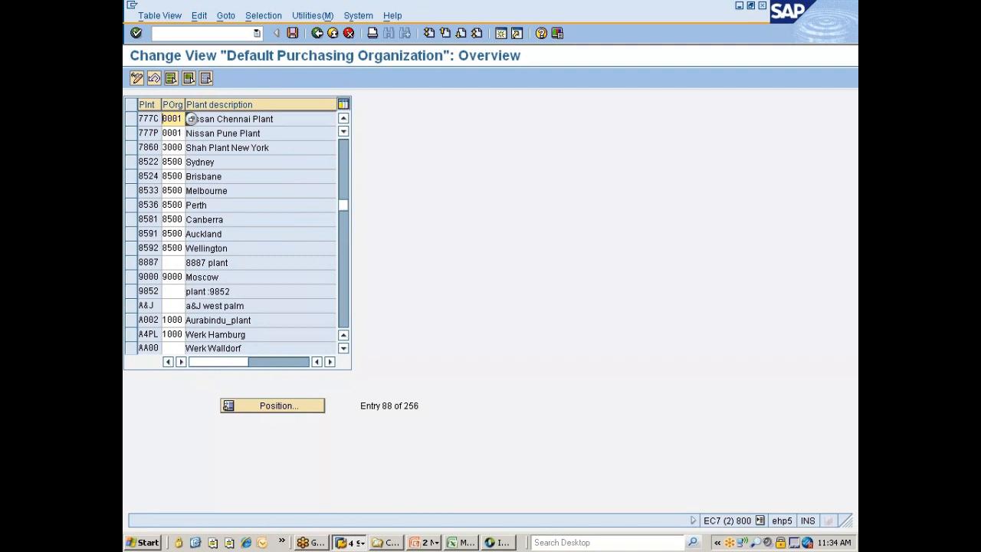
Clear the default purchasing organization of plants 777C and 777P
{"action": "key", "text": "Delete"}
{"action": "key", "text": "Delete"}
{"action": "key", "text": "Delete"}
{"action": "left_click", "coordinate": [164, 133]}
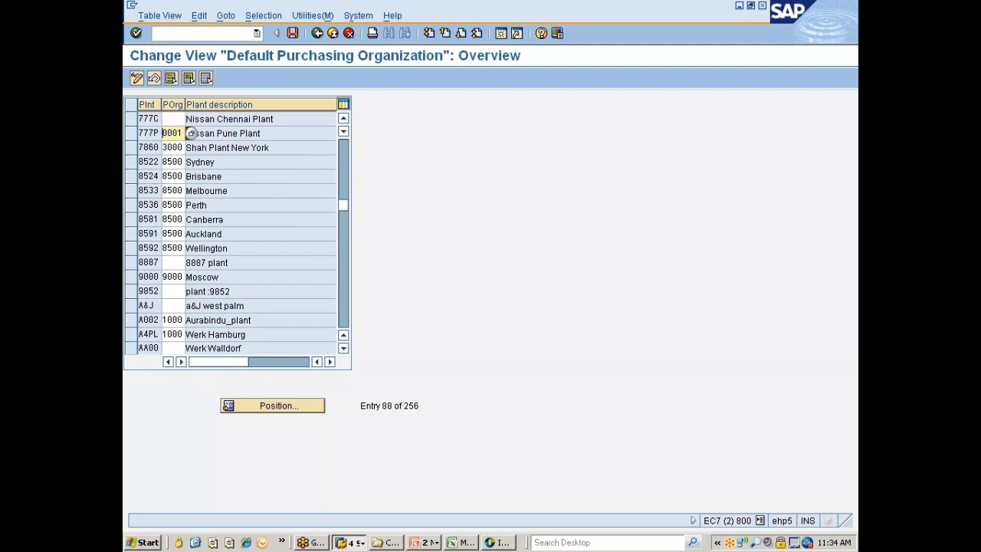
{"action": "key", "text": "Delete"}
{"action": "key", "text": "Delete"}
{"action": "key", "text": "Delete"}
{"action": "key", "text": "Delete"}
Set 777C as the default purchasing organization for plants 777C and 777P, save under the Nissan changes request, and return to the IMG
{"action": "left_click", "coordinate": [168, 118]}
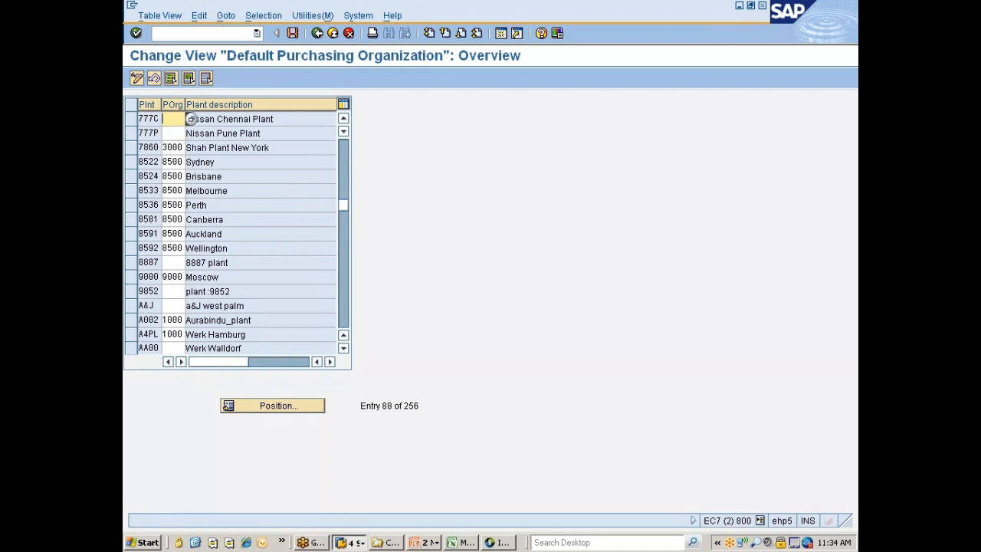
{"action": "type", "text": "777C"}
{"action": "key", "text": "Tab"}
{"action": "type", "text": "777"}
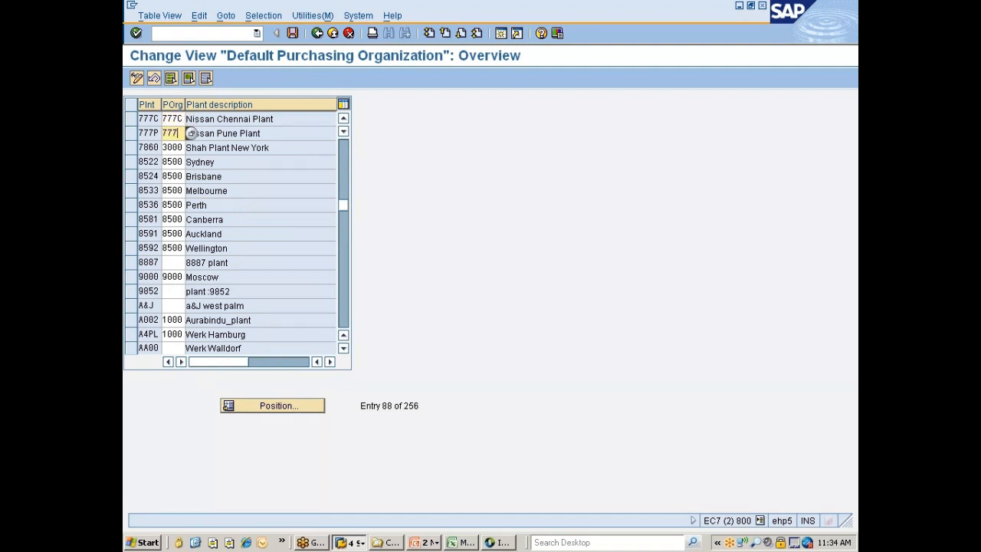
{"action": "type", "text": "C"}
{"action": "key", "text": "ctrl+s"}
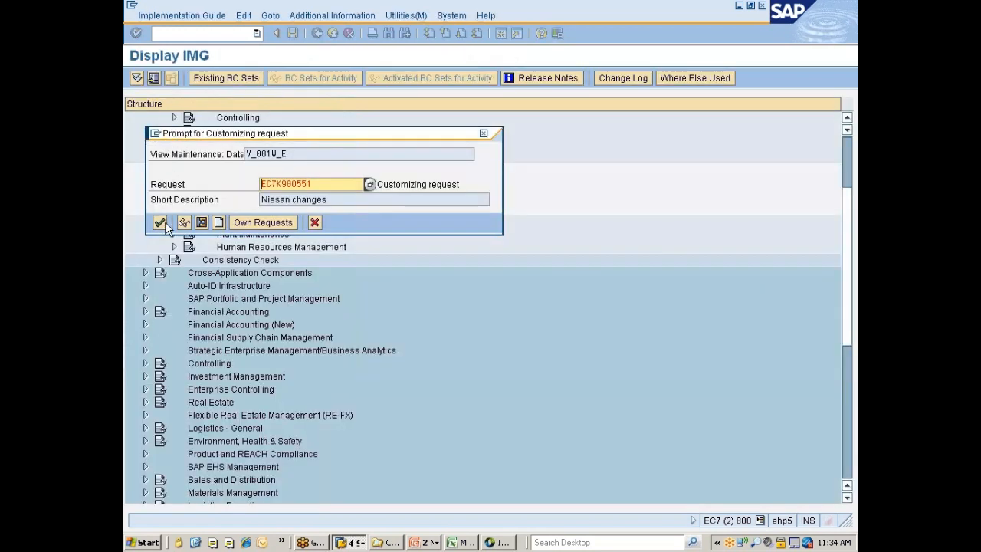
{"action": "left_click", "coordinate": [162, 226]}
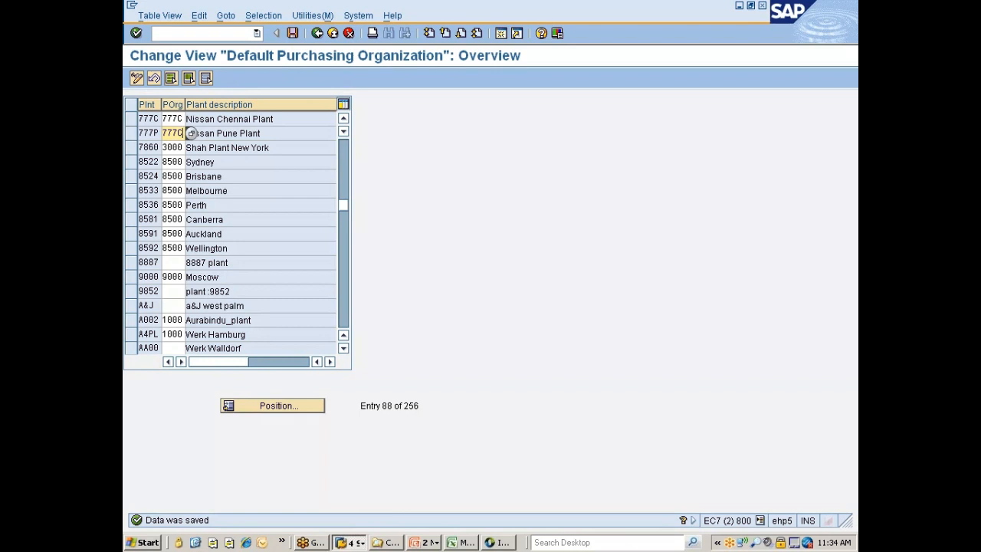
{"action": "left_click", "coordinate": [292, 32]}
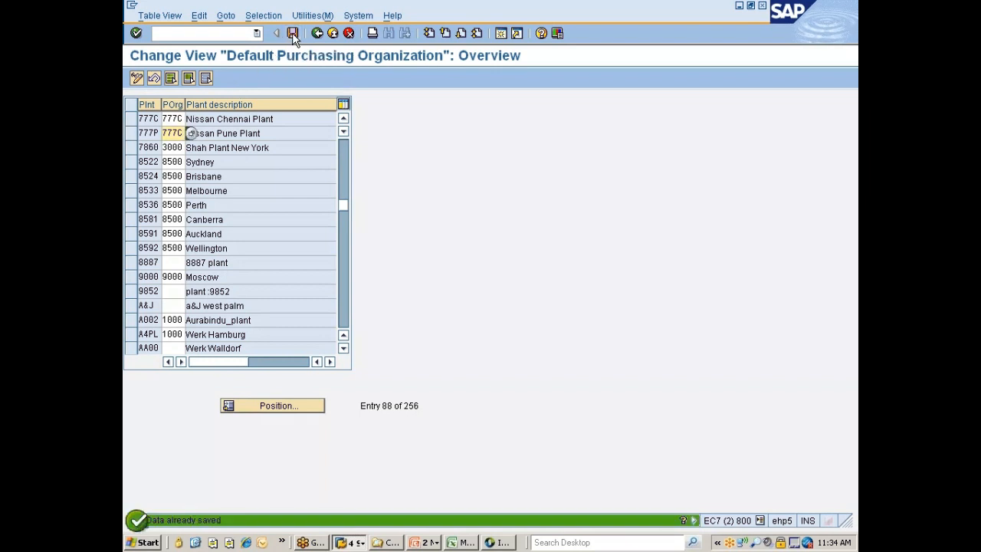
{"action": "left_click", "coordinate": [315, 35]}
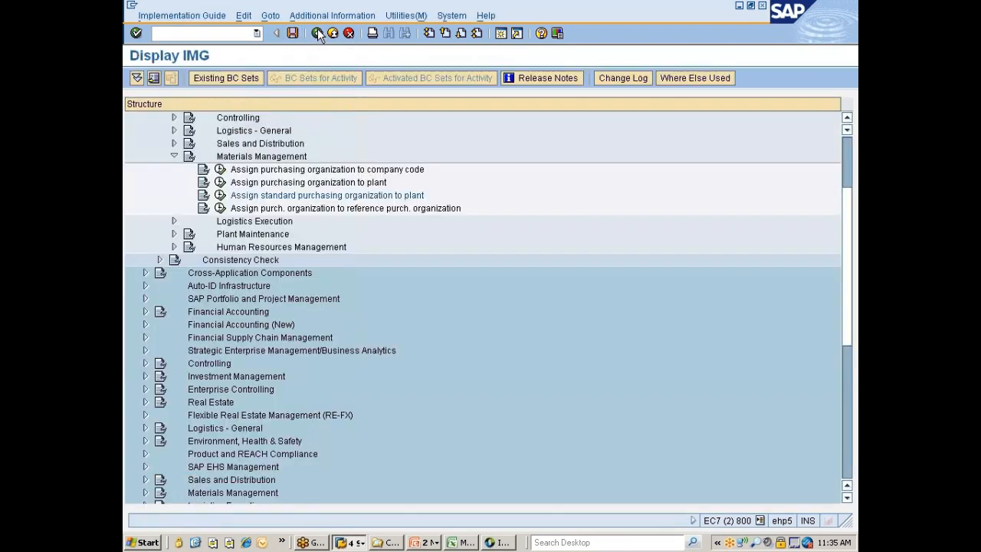
Open the activity assigning purchasing organizations to reference purchasing organizations and look up 777C in its list
{"action": "left_click", "coordinate": [266, 208]}
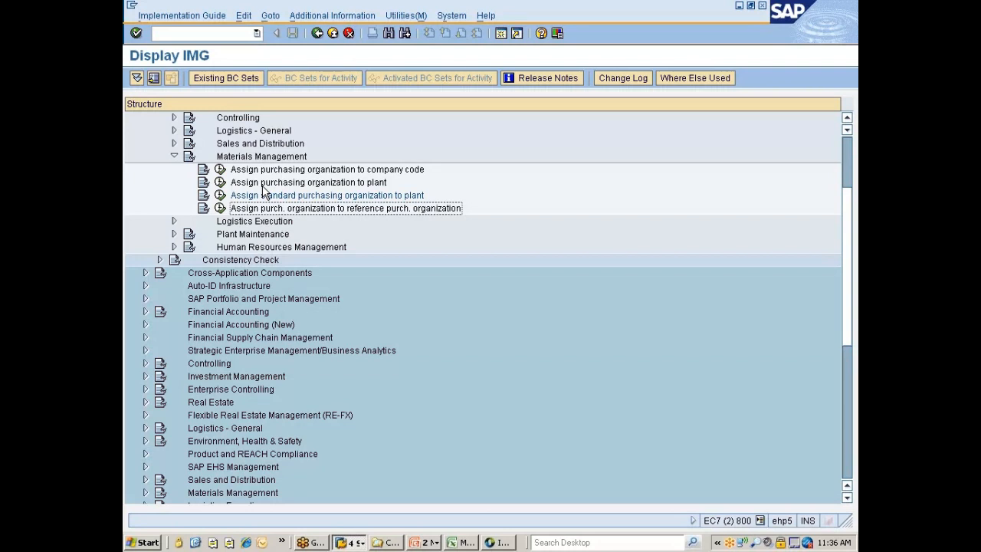
{"action": "left_click", "coordinate": [221, 209]}
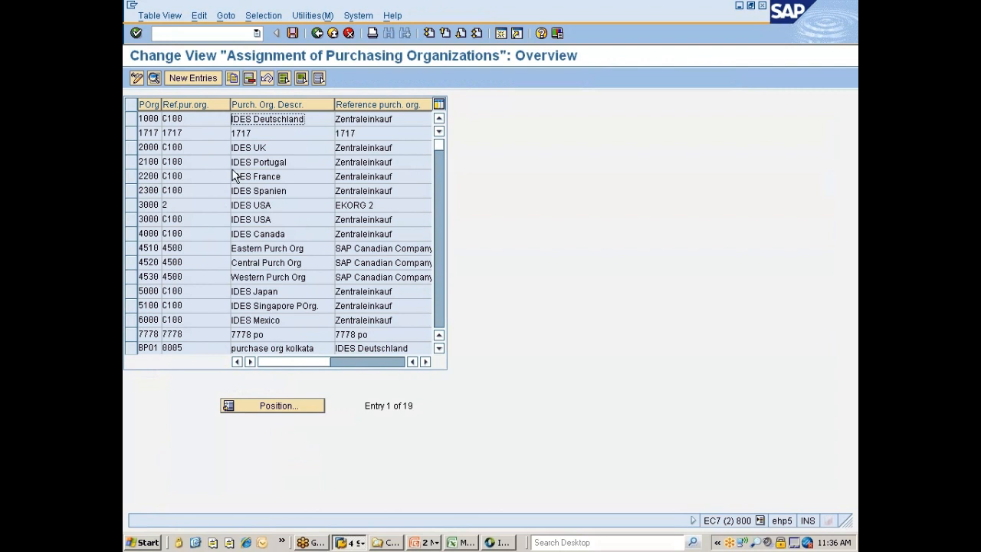
{"action": "left_click", "coordinate": [272, 396]}
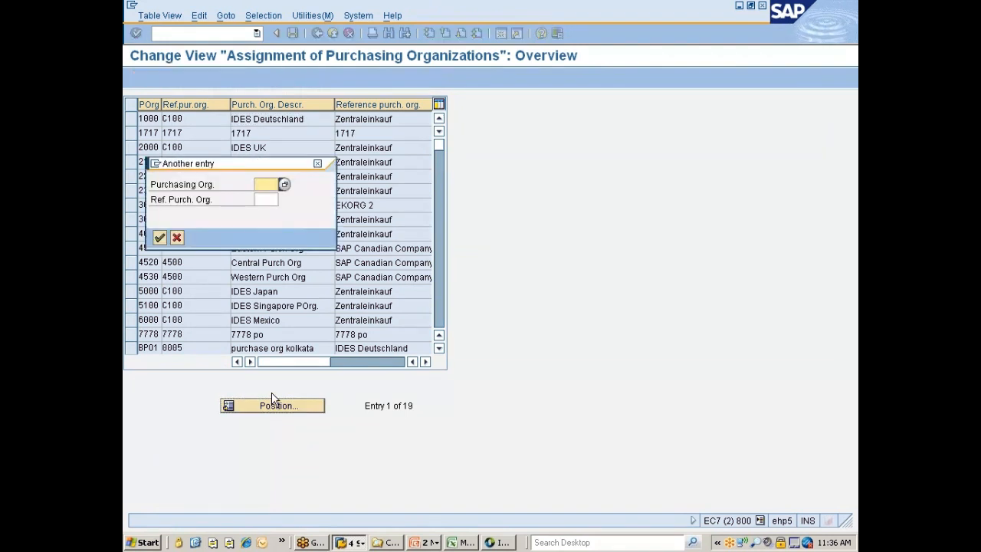
{"action": "type", "text": "7777"}
{"action": "key", "text": "BackSpace"}
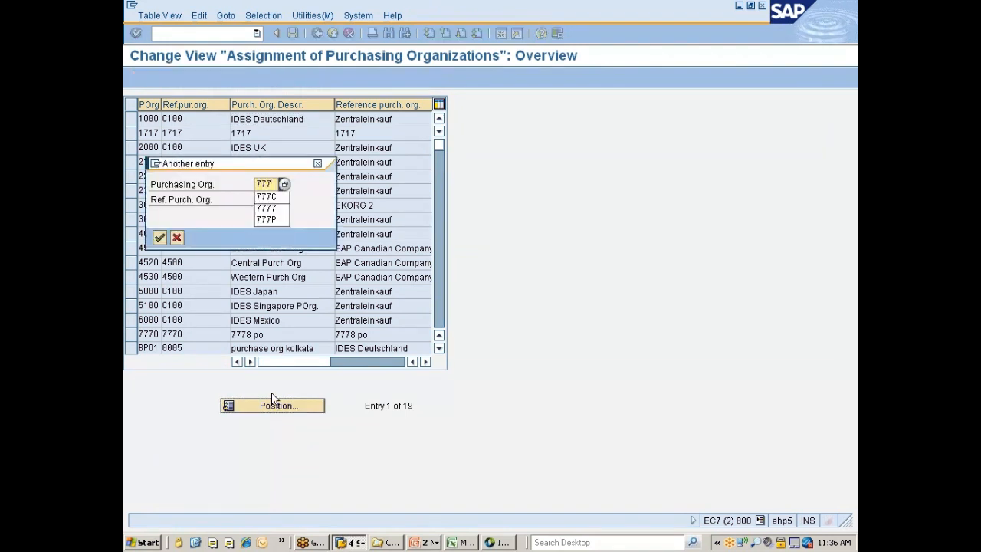
{"action": "type", "text": "C"}
{"action": "key", "text": "Return"}
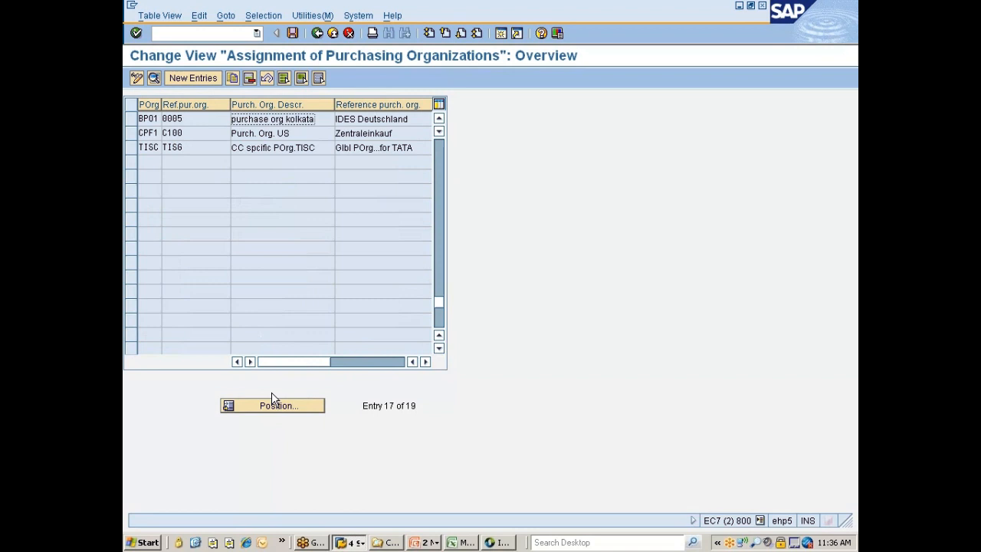
{"action": "left_click_drag", "start_coordinate": [438, 301], "coordinate": [439, 145]}
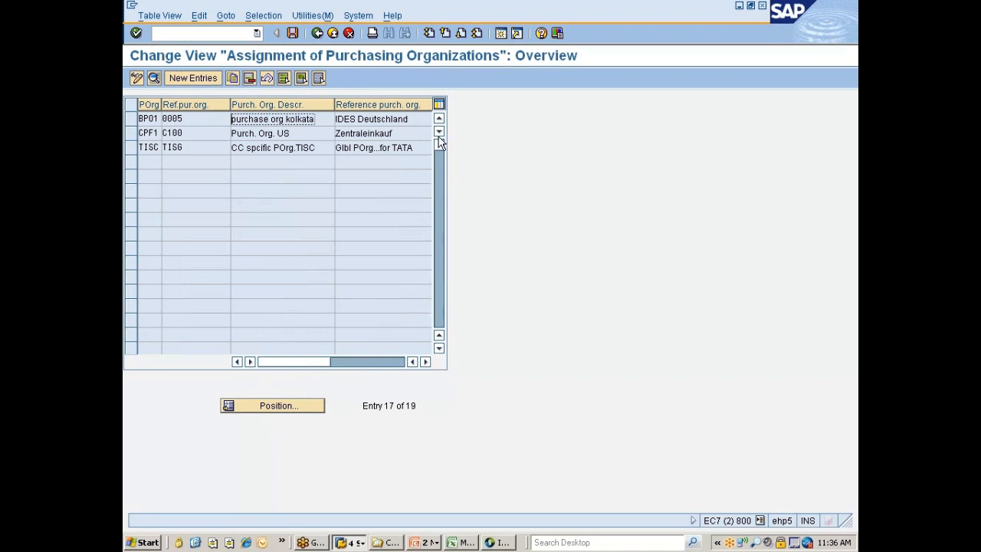
Create an entry assigning purchasing organization 777C to reference purchasing organization 777G, with Release Order and Conditions enabled
{"action": "left_click", "coordinate": [183, 79]}
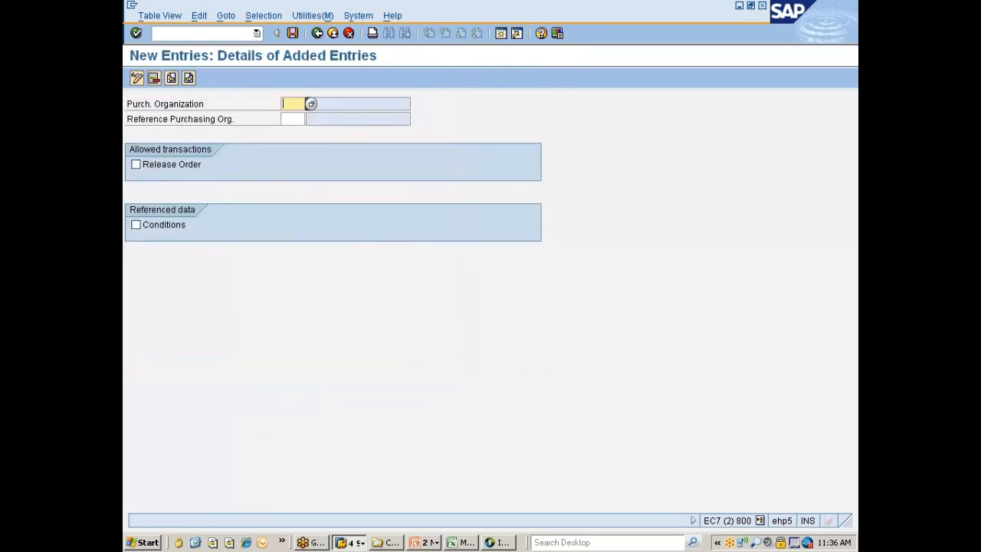
{"action": "type", "text": "777c"}
{"action": "key", "text": "Tab"}
{"action": "type", "text": "777g"}
{"action": "left_click", "coordinate": [157, 168]}
{"action": "left_click", "coordinate": [149, 229]}
{"action": "key", "text": "Return"}
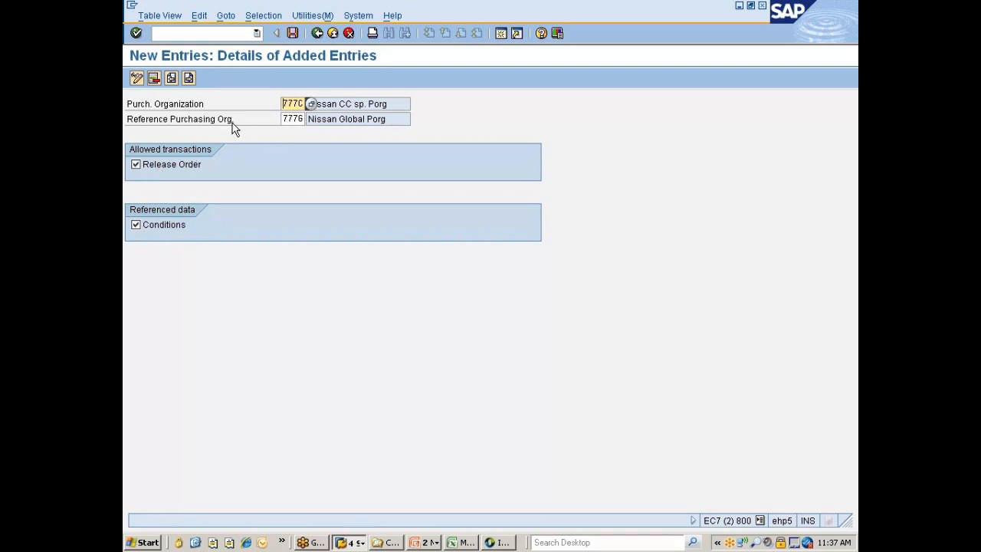
Save the reference purchasing organization assignment under the Nissan changes customizing request
{"action": "left_click", "coordinate": [293, 119]}
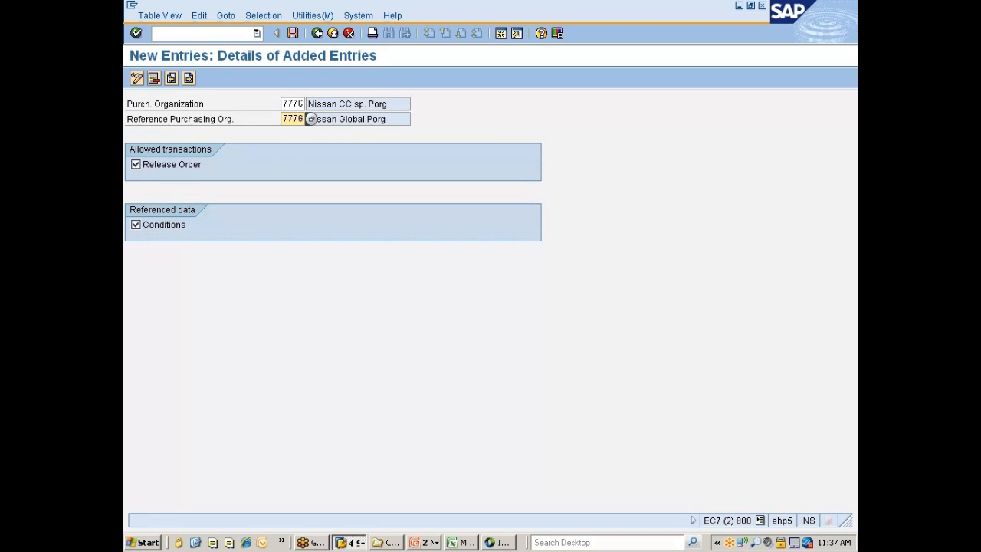
{"action": "left_click", "coordinate": [292, 33]}
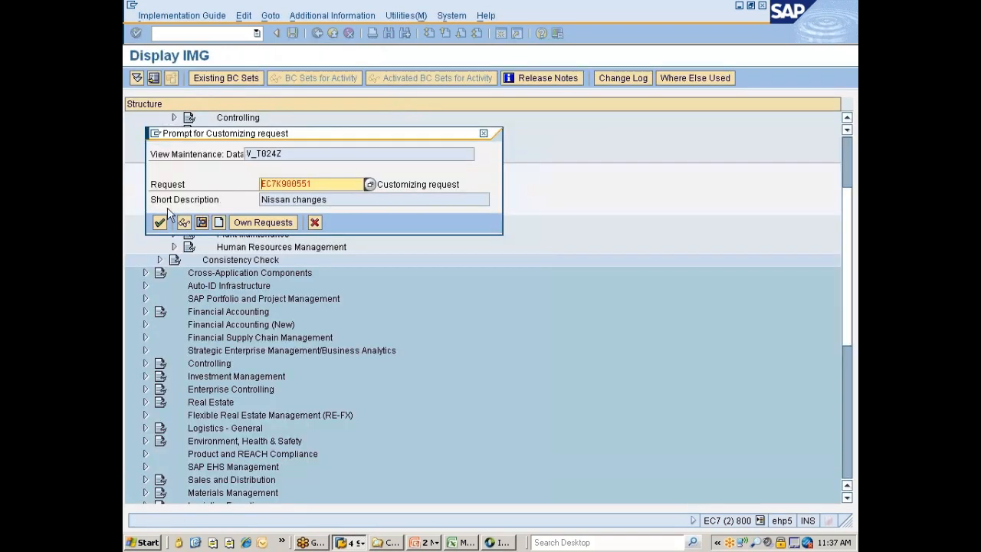
{"action": "left_click", "coordinate": [160, 222]}
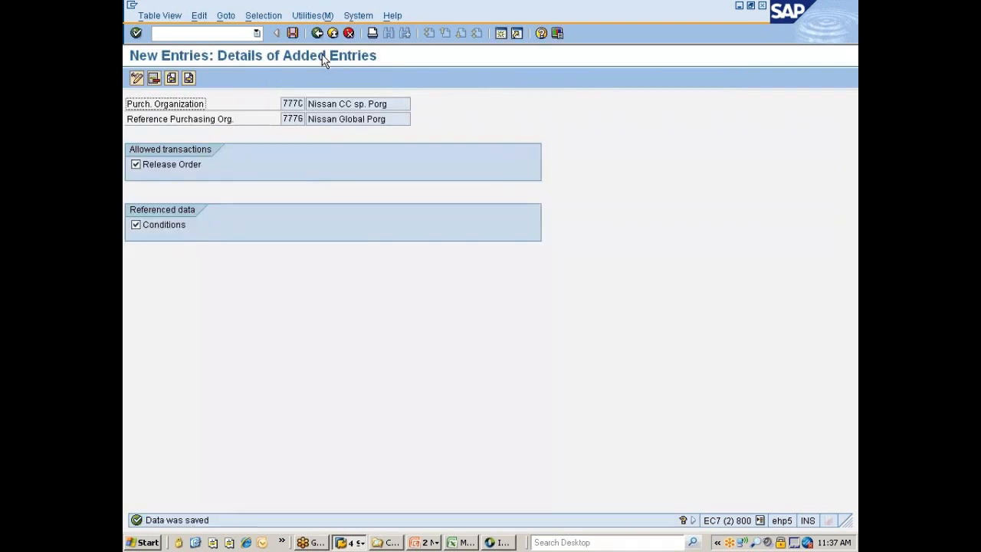
Save the details and overview of the reference purchasing organization assignment once more and return to the IMG
{"action": "left_click", "coordinate": [293, 33]}
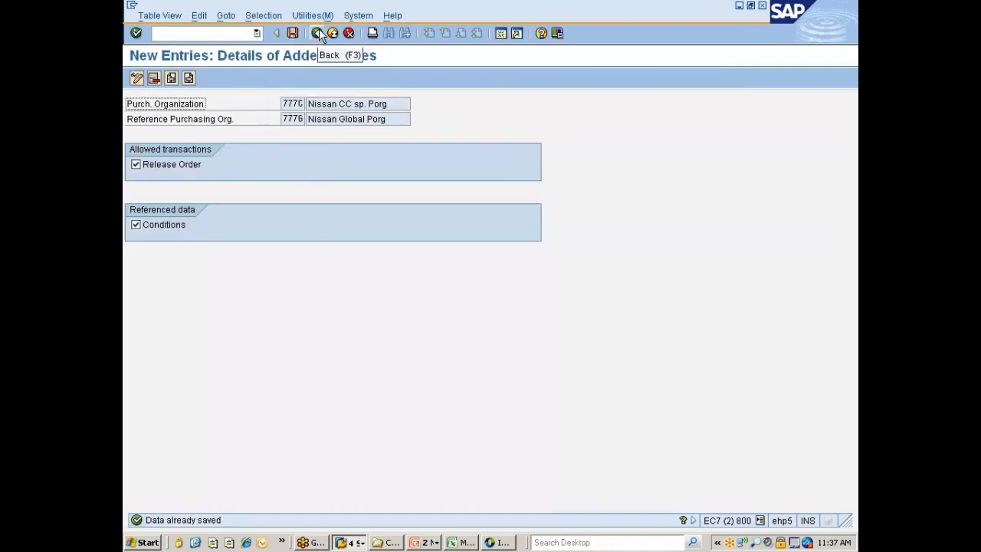
{"action": "left_click", "coordinate": [317, 33]}
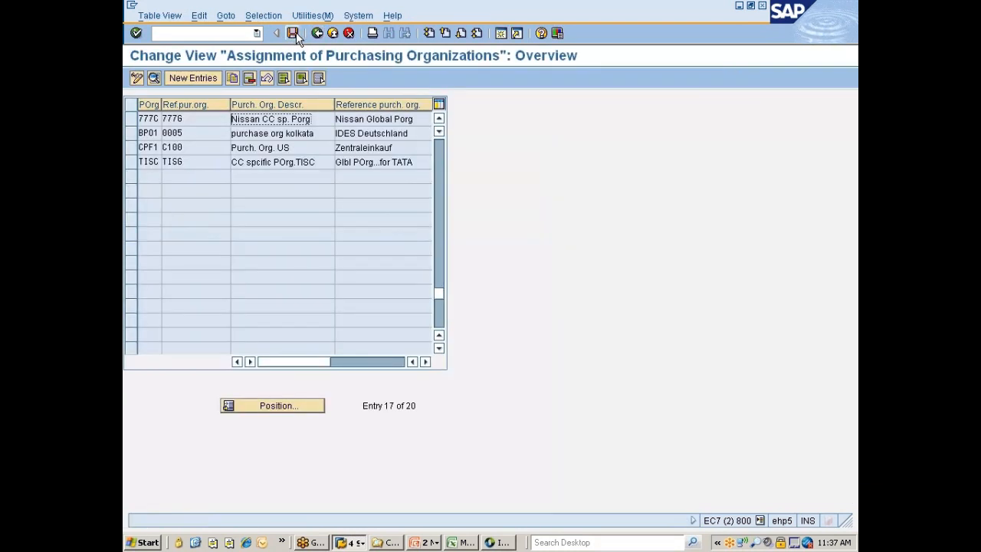
{"action": "left_click", "coordinate": [294, 33]}
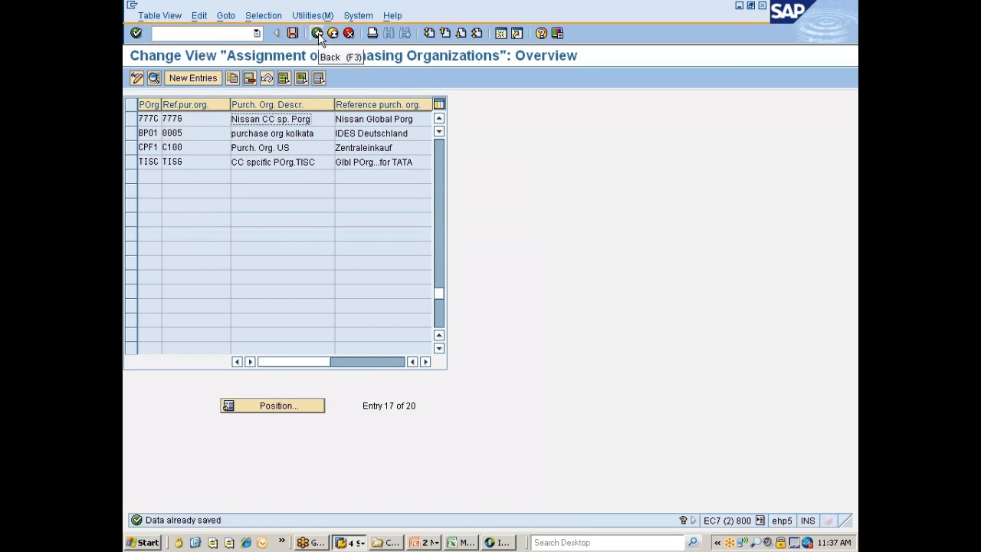
{"action": "left_click", "coordinate": [317, 33]}
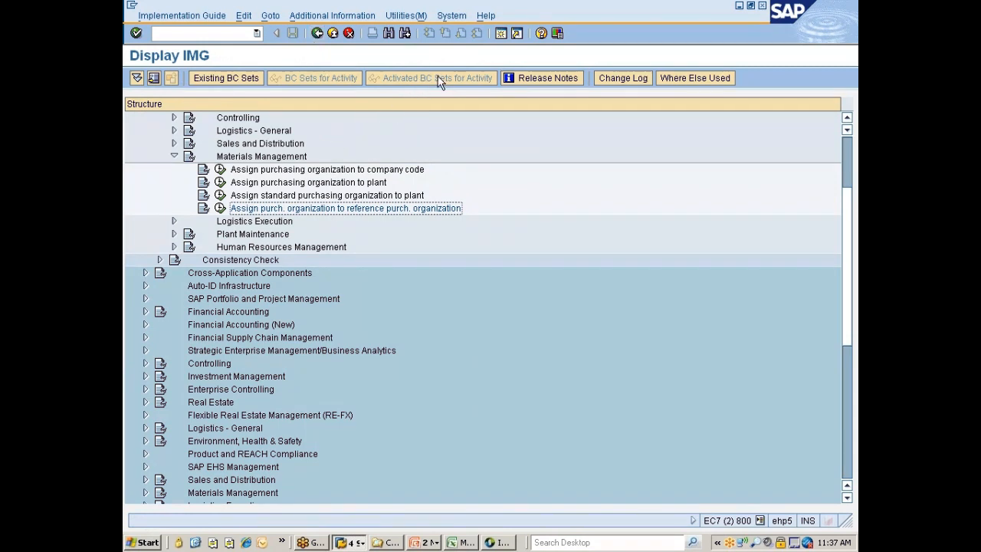
Open transaction OMSY in a new session and position the company code list at company code 7777
{"action": "left_click", "coordinate": [500, 34]}
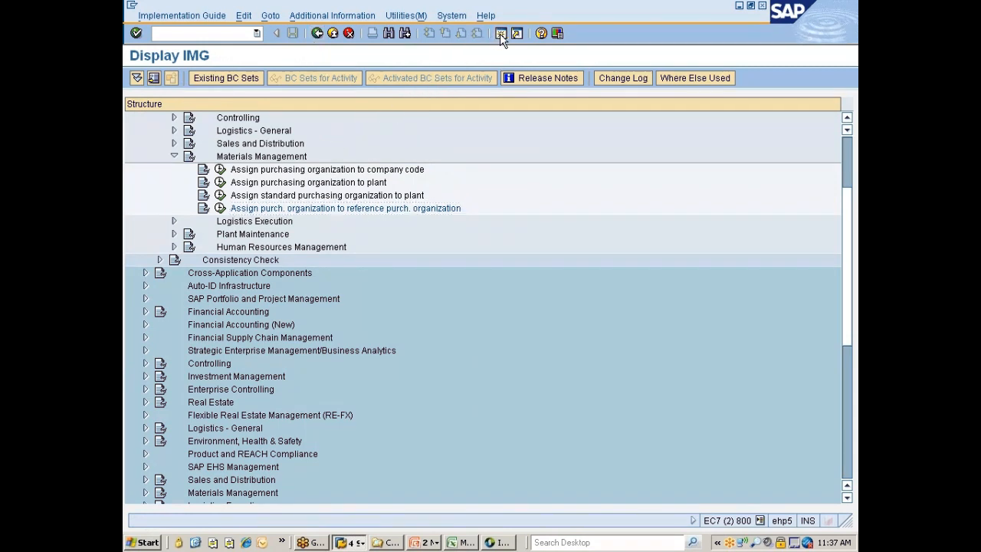
{"action": "type", "text": "omsy"}
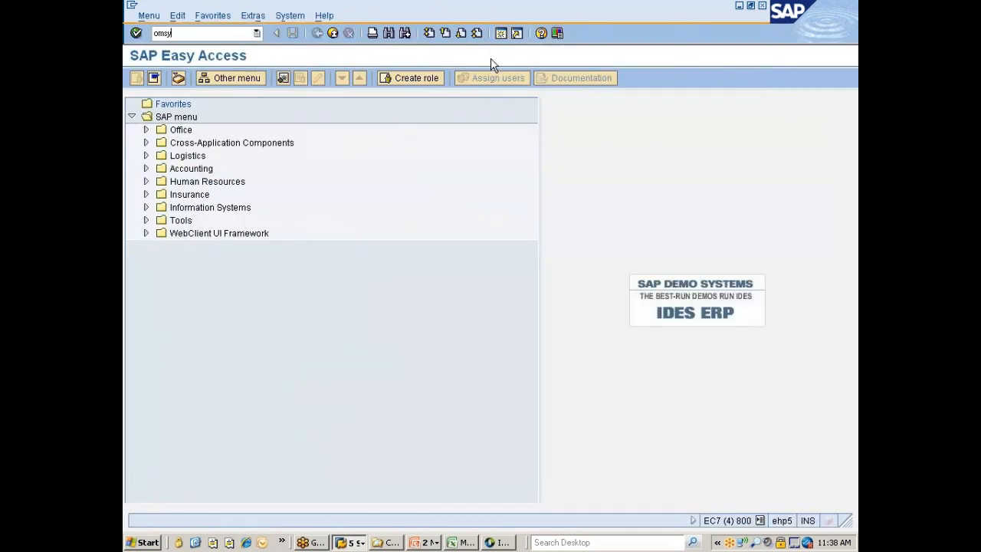
{"action": "key", "text": "Return"}
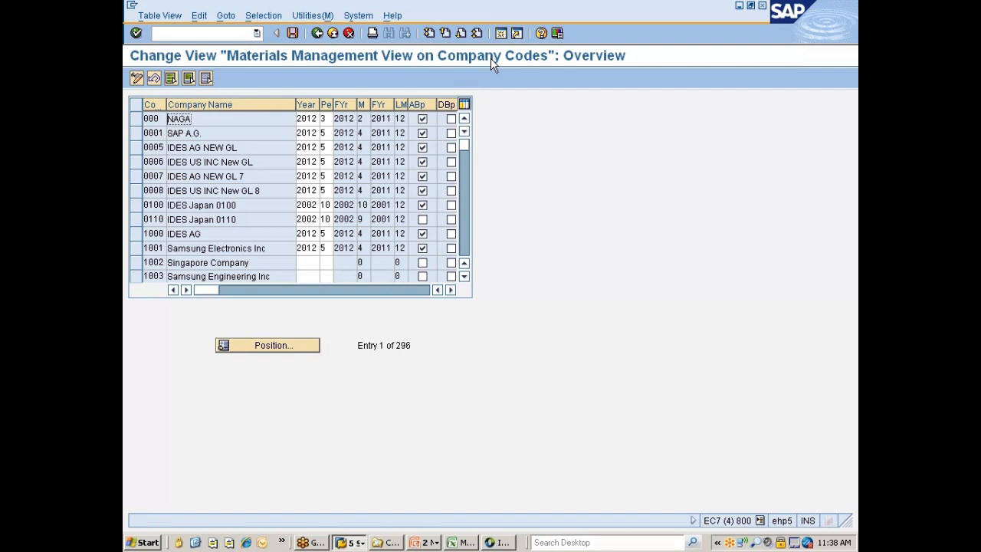
{"action": "left_click", "coordinate": [287, 347]}
{"action": "type", "text": "7777"}
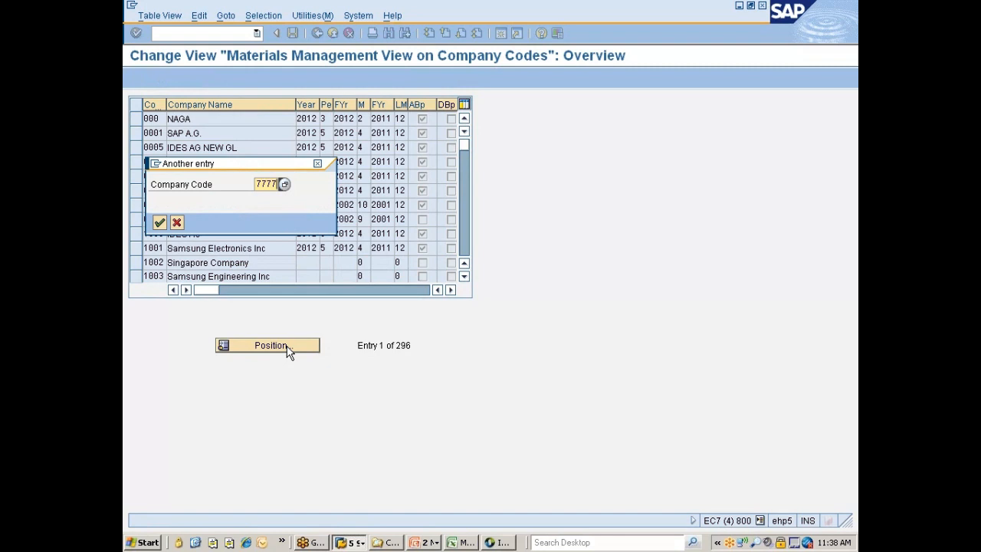
{"action": "key", "text": "Return"}
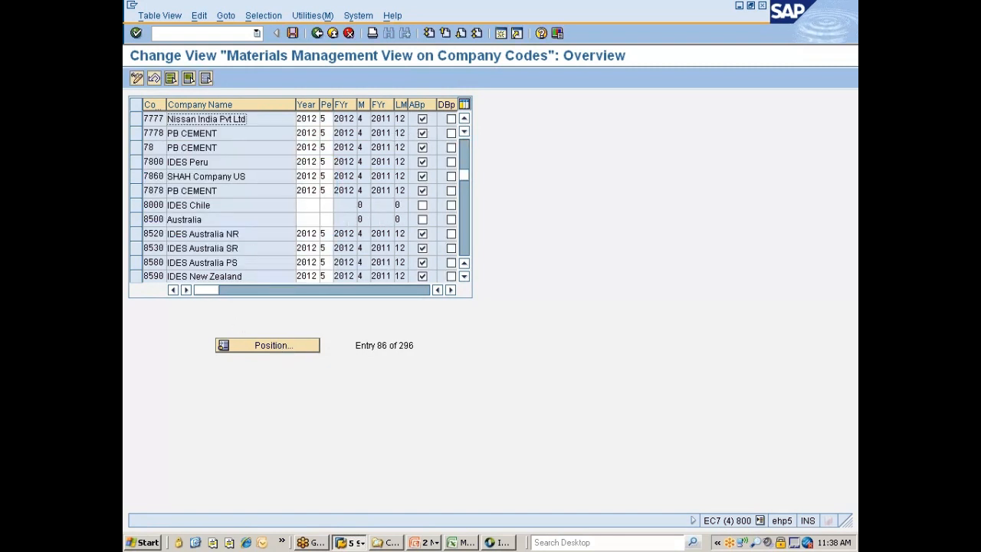
Narrow the Company Name column, widen the period column to examine company code 7777's period settings, and save the view
{"action": "left_click_drag", "start_coordinate": [295, 107], "coordinate": [259, 108]}
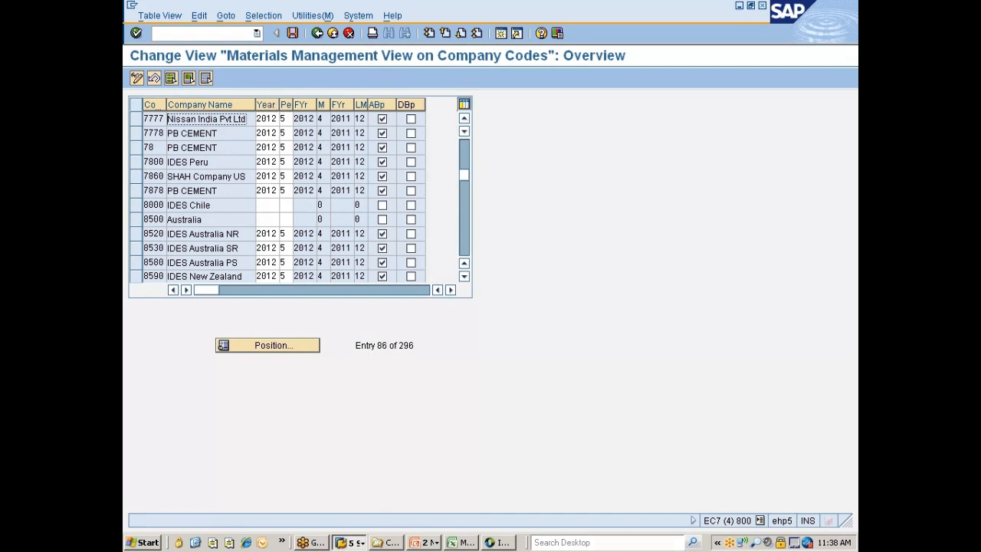
{"action": "left_click_drag", "start_coordinate": [246, 120], "coordinate": [168, 120]}
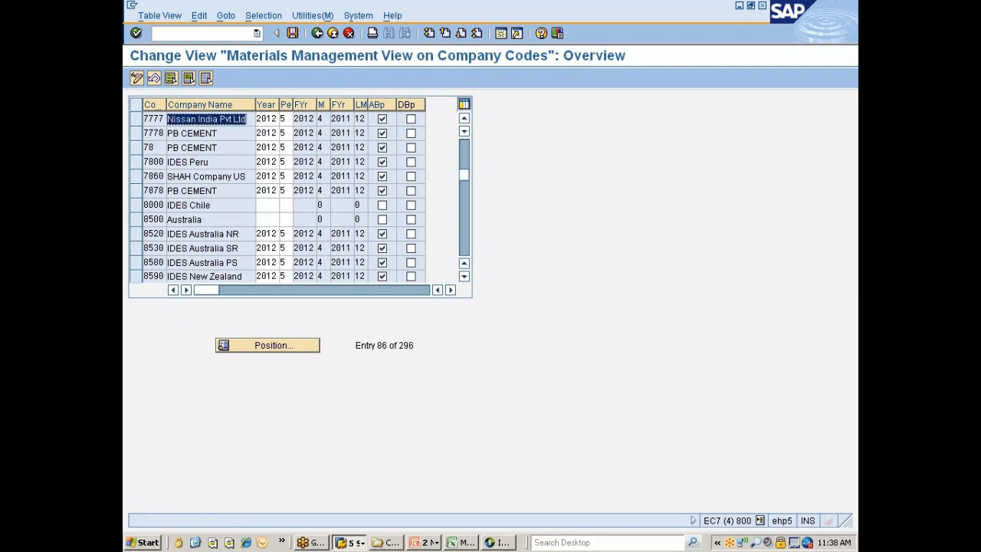
{"action": "left_click", "coordinate": [205, 120]}
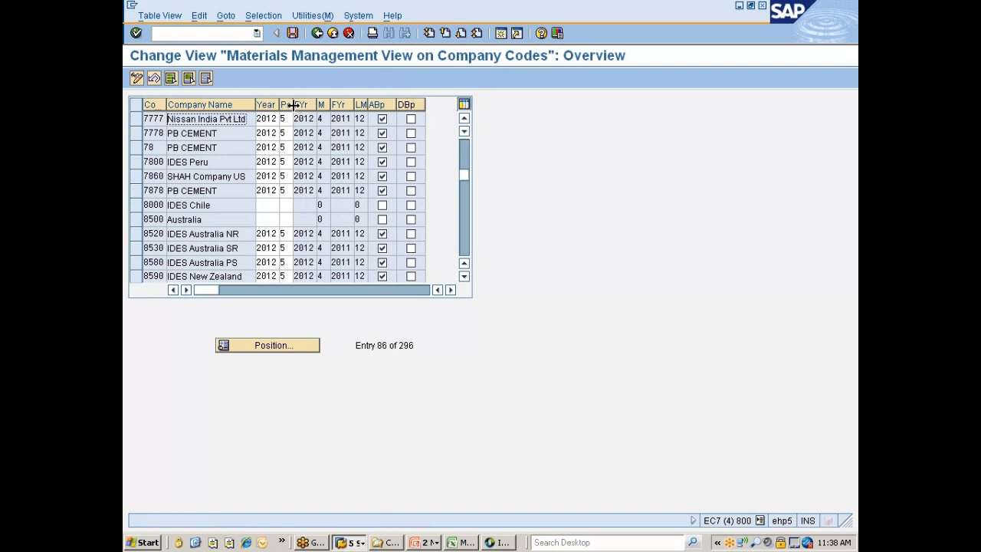
{"action": "left_click_drag", "start_coordinate": [293, 105], "coordinate": [314, 105]}
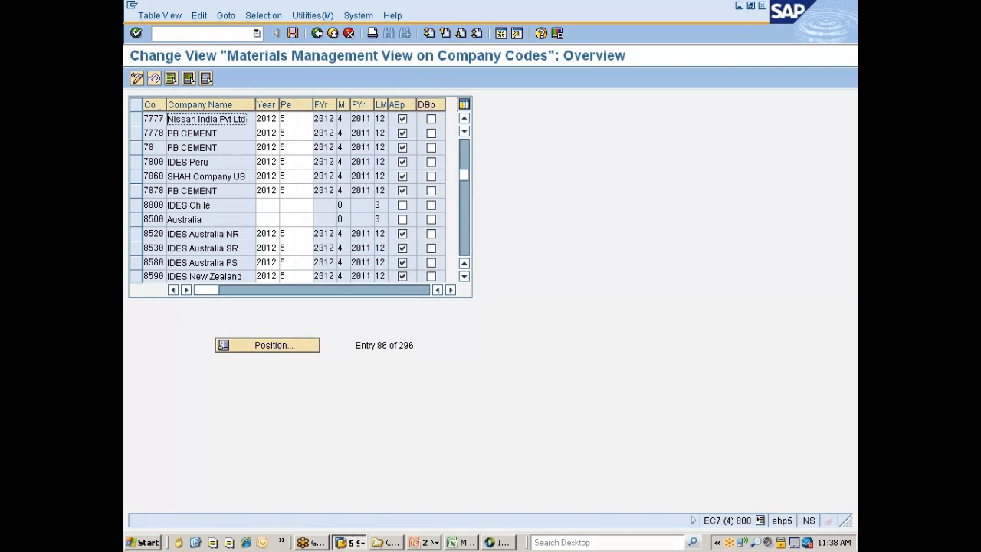
{"action": "left_click", "coordinate": [291, 118]}
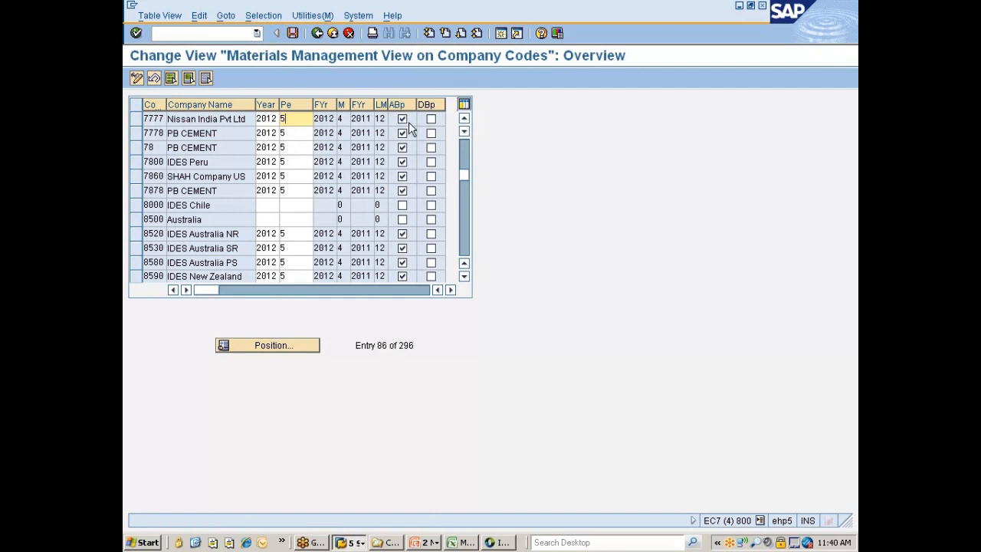
{"action": "left_click", "coordinate": [295, 35]}
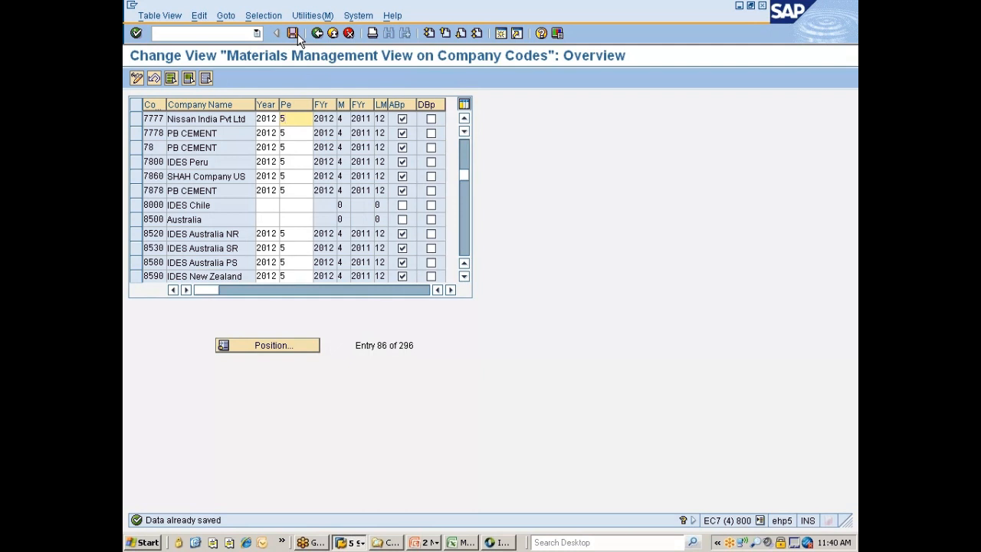
Switch to the PowerPoint presentation and review the organizational structure slides from the entity relationship diagram to inventory management with warehouse management
{"action": "left_click", "coordinate": [428, 541]}
{"action": "left_click", "coordinate": [441, 509]}
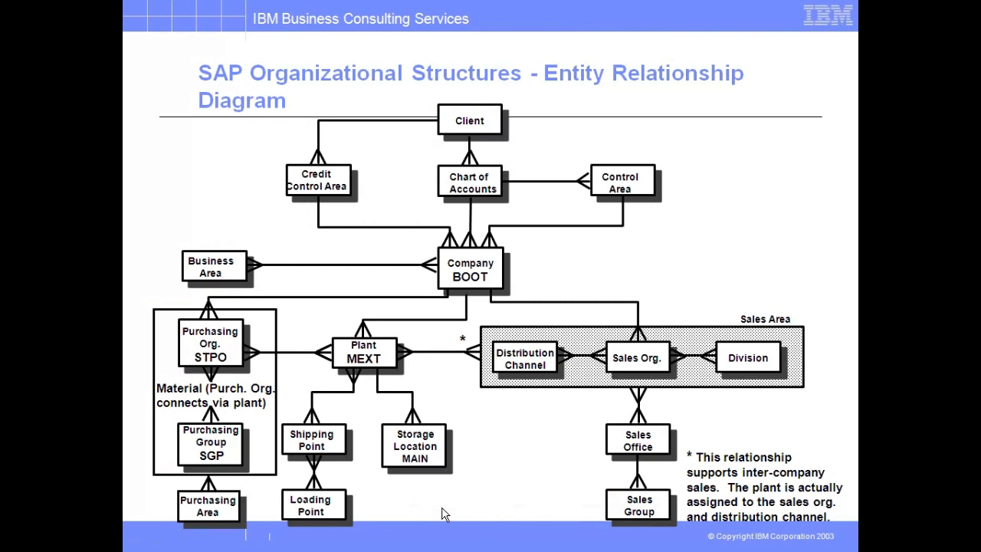
{"action": "left_click", "coordinate": [442, 513]}
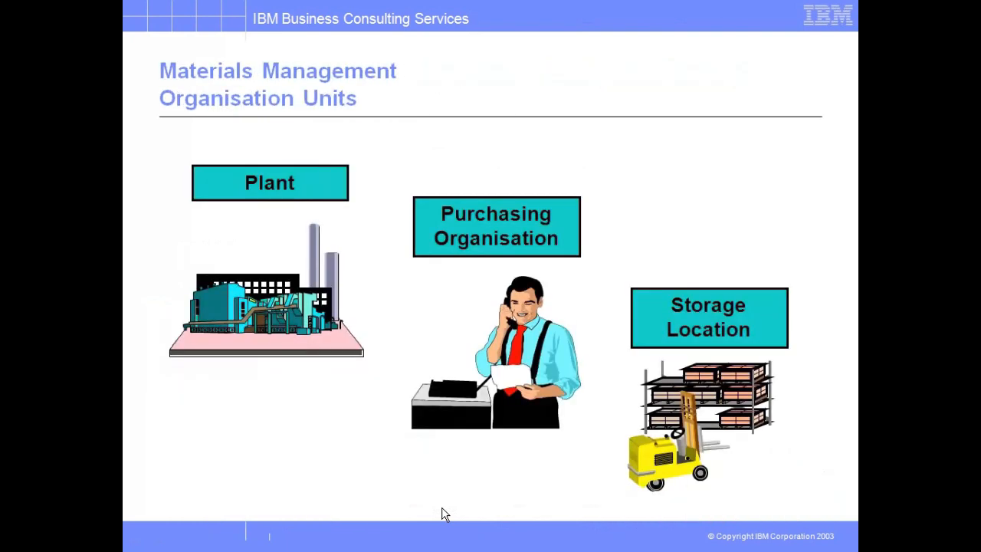
{"action": "left_click", "coordinate": [442, 514]}
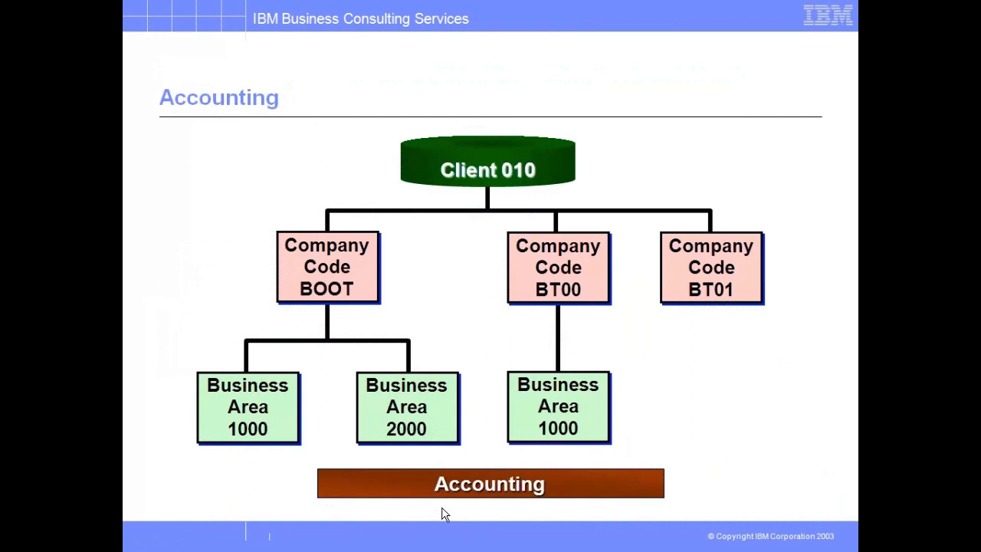
{"action": "left_click", "coordinate": [442, 513]}
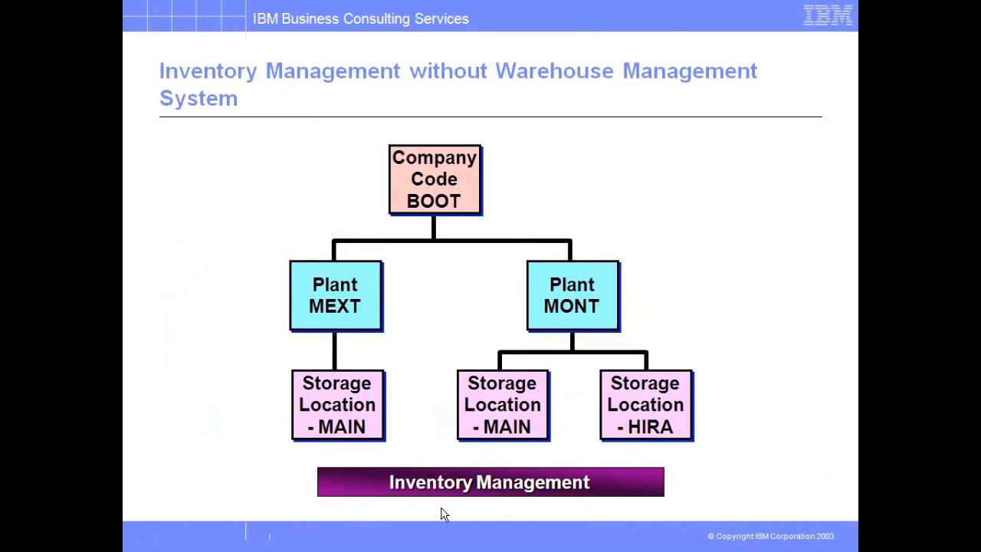
{"action": "left_click", "coordinate": [442, 513]}
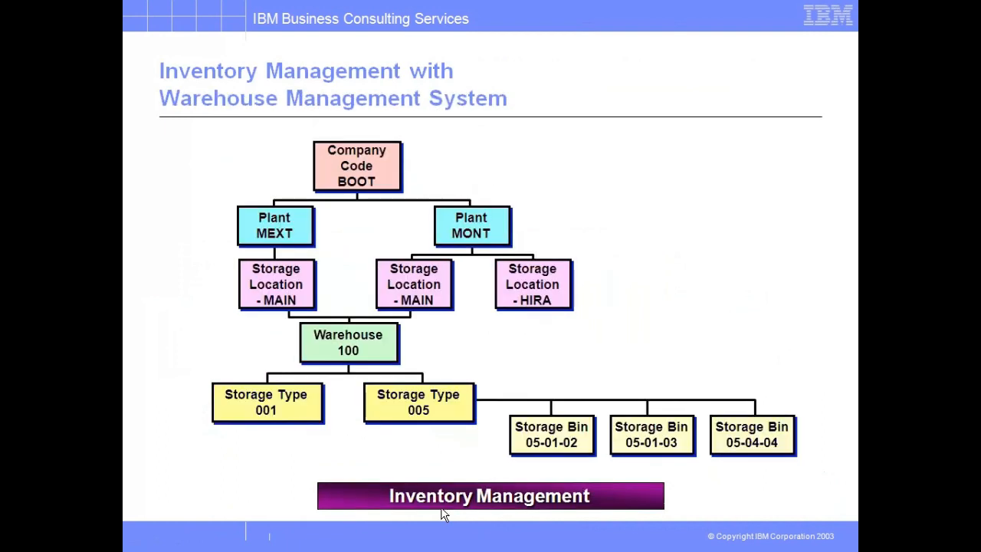
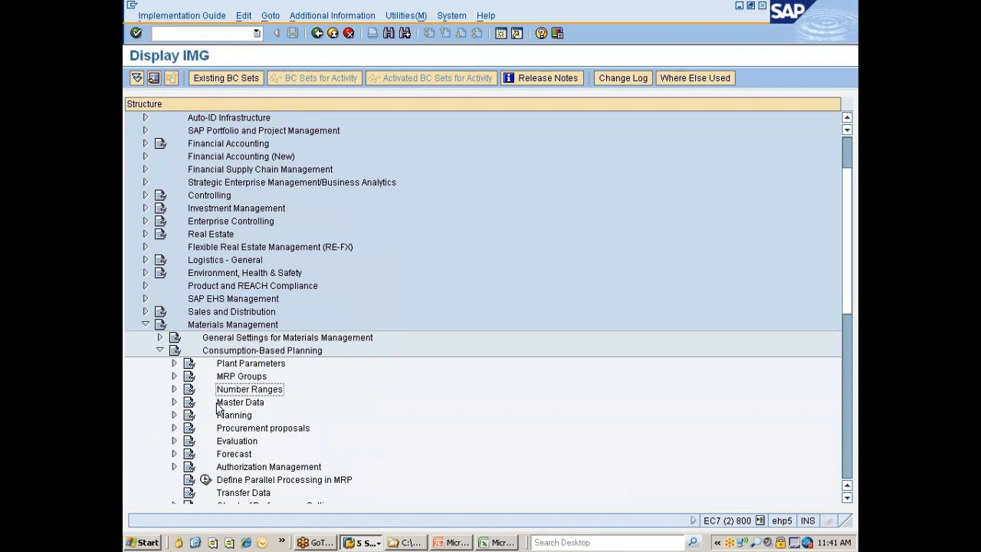
Expand Number Ranges under Consumption-Based Planning, and switch to the session with the materials management view on company codes to review company code 7777
{"action": "key", "text": "Right"}
{"action": "key", "text": "Down"}
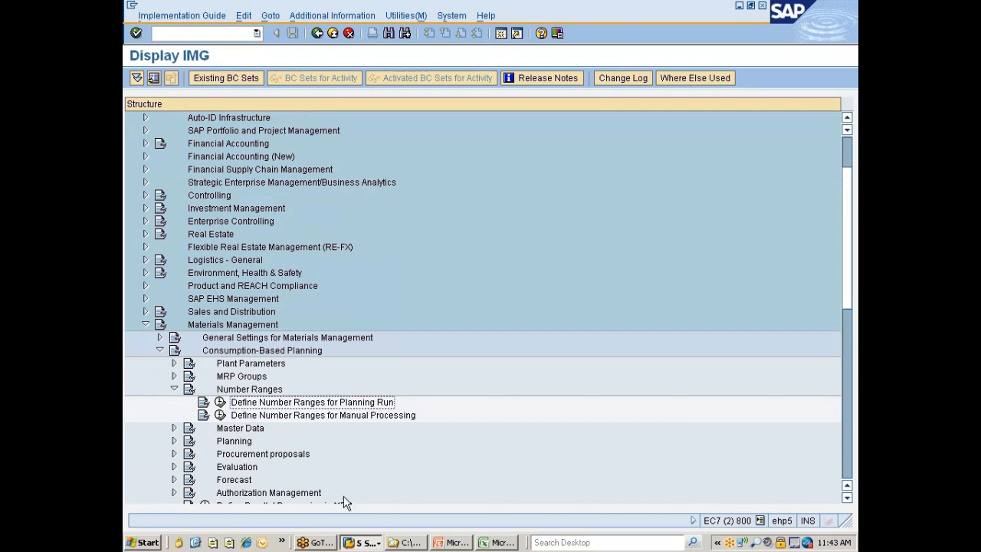
{"action": "left_click", "coordinate": [363, 543]}
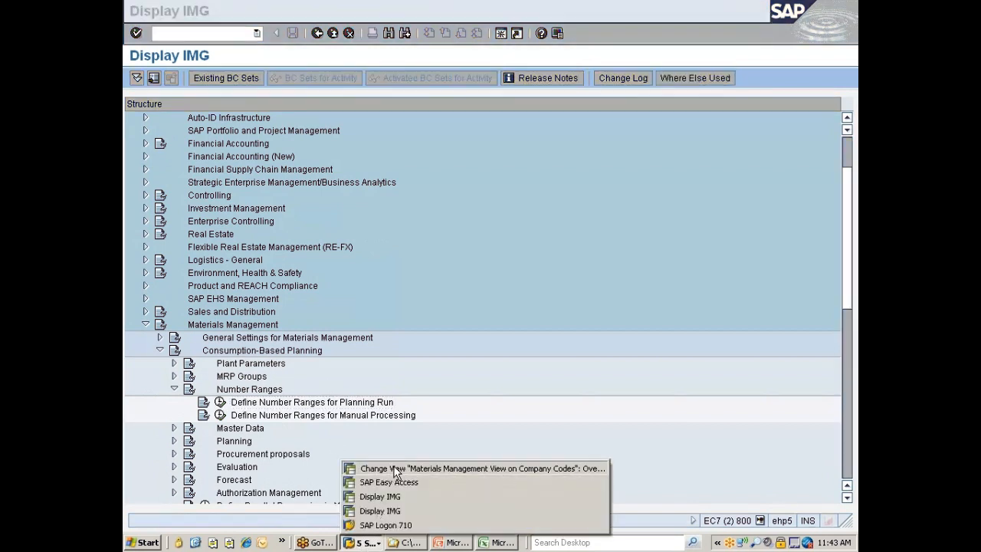
{"action": "left_click", "coordinate": [395, 469]}
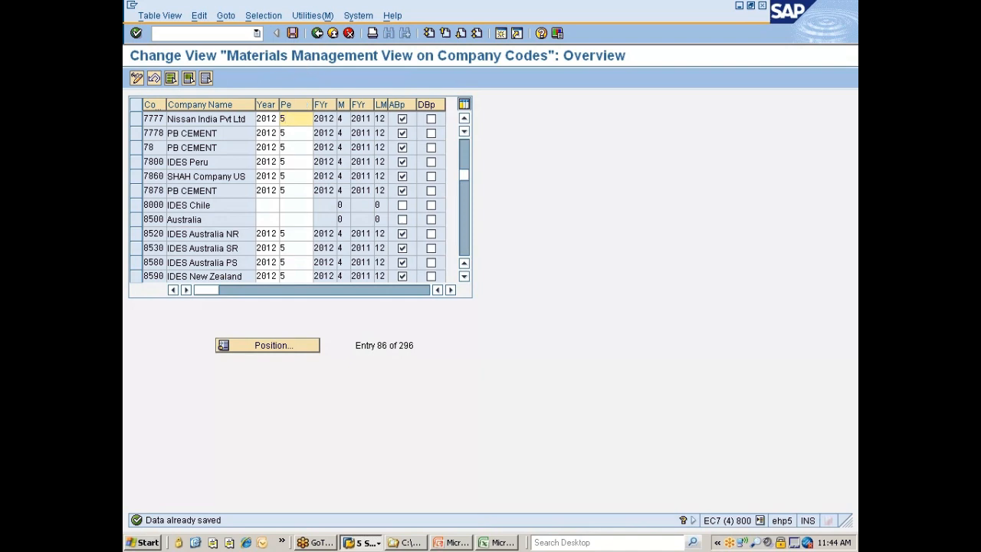
Return to the IMG session, collapse Materials Management, and expand Financial Accounting down to its Global Settings
{"action": "left_click", "coordinate": [372, 544]}
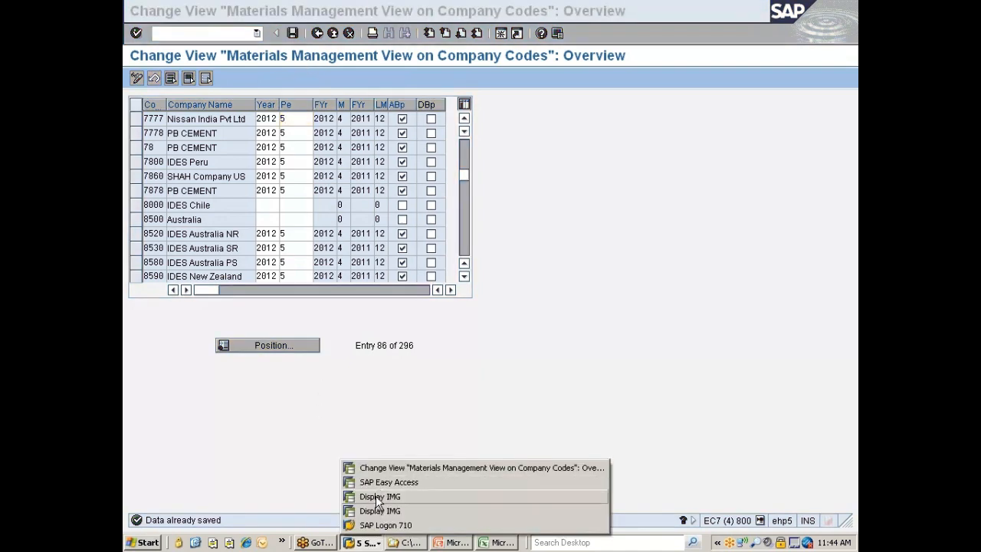
{"action": "left_click", "coordinate": [377, 496]}
{"action": "left_click", "coordinate": [145, 324]}
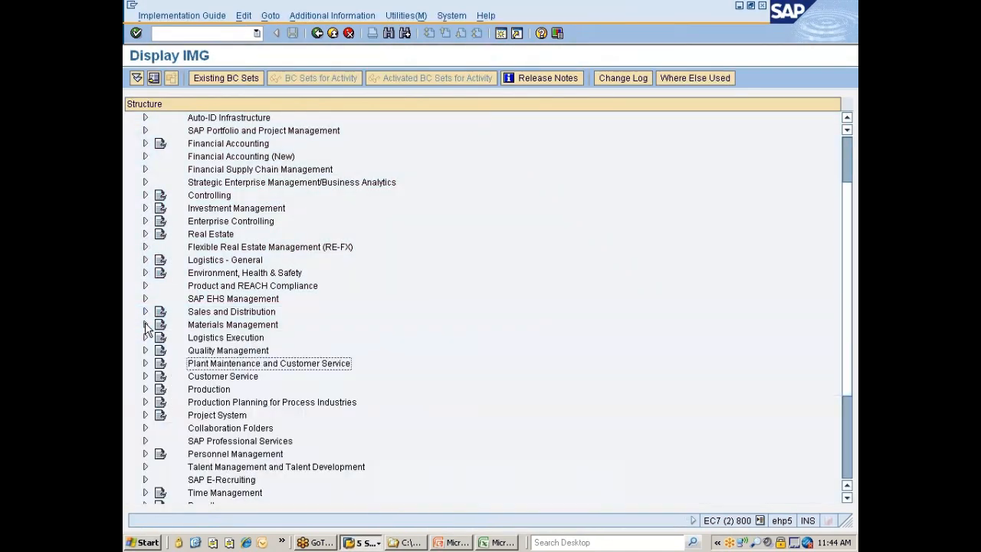
{"action": "left_click", "coordinate": [234, 145]}
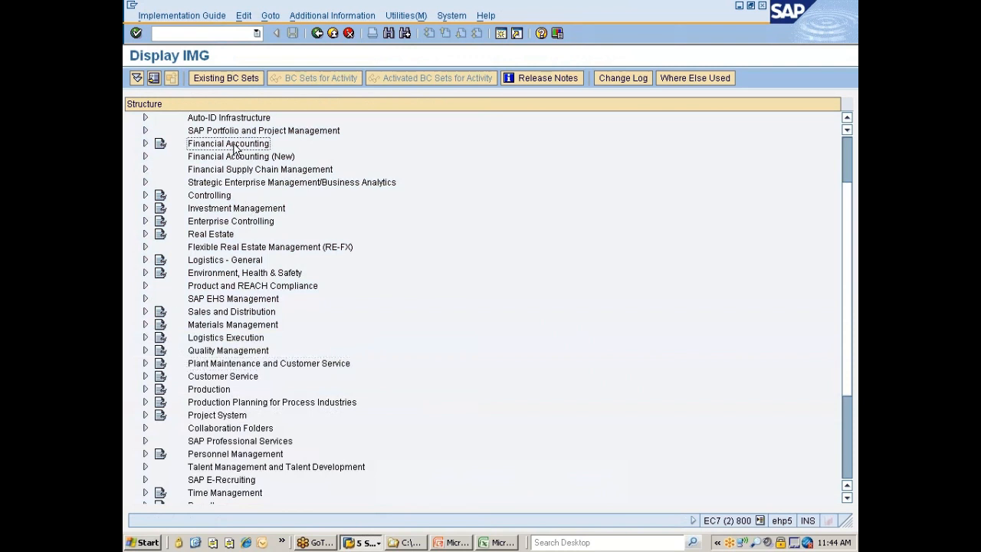
{"action": "double_click", "coordinate": [235, 148]}
{"action": "key", "text": "Down"}
{"action": "key", "text": "Down"}
{"action": "key", "text": "Down"}
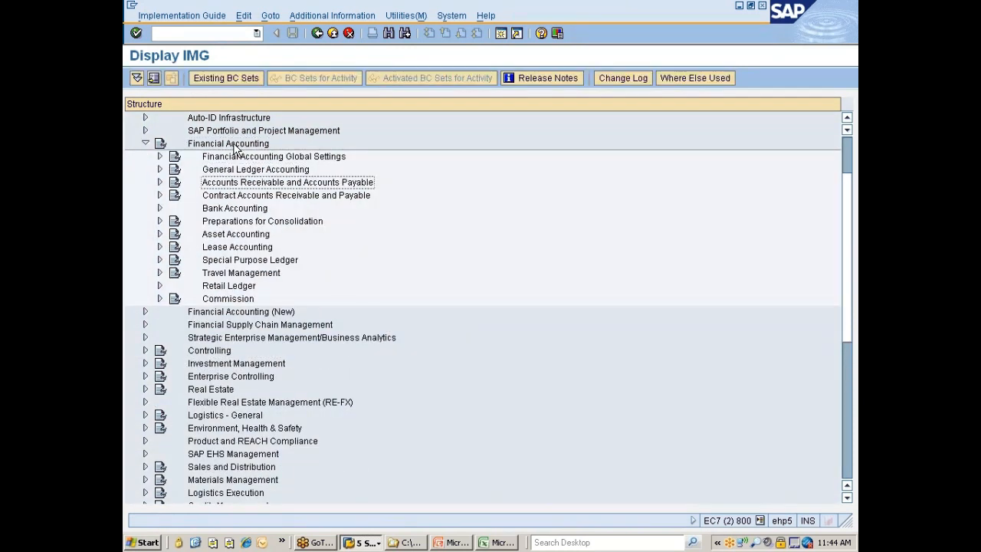
{"action": "key", "text": "Up"}
{"action": "key", "text": "Up"}
{"action": "key", "text": "Right"}
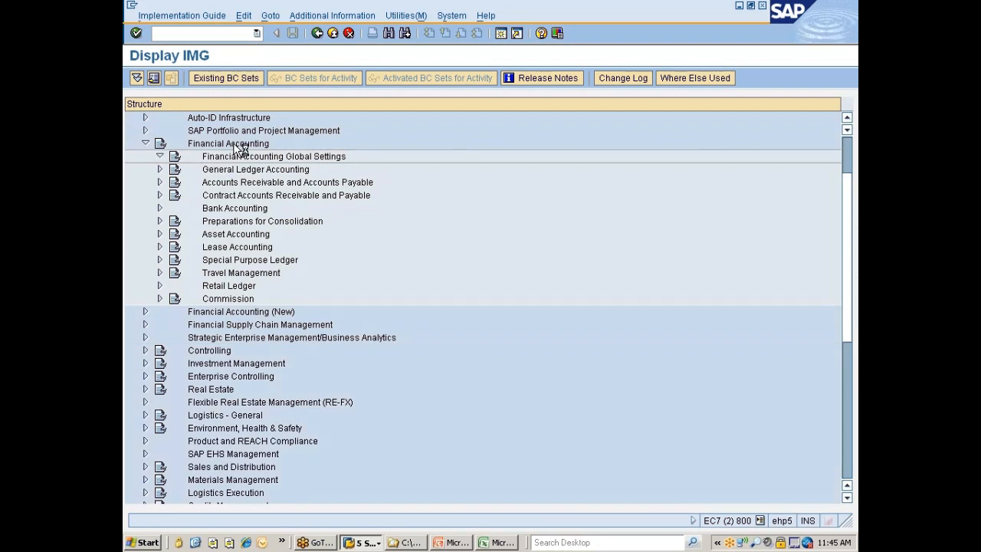
Expand Fiscal Year under Financial Accounting Global Settings and open the Maintain Fiscal Year Variant activity
{"action": "key", "text": "Down"}
{"action": "key", "text": "Down"}
{"action": "key", "text": "Down"}
{"action": "key", "text": "Down"}
{"action": "key", "text": "Down"}
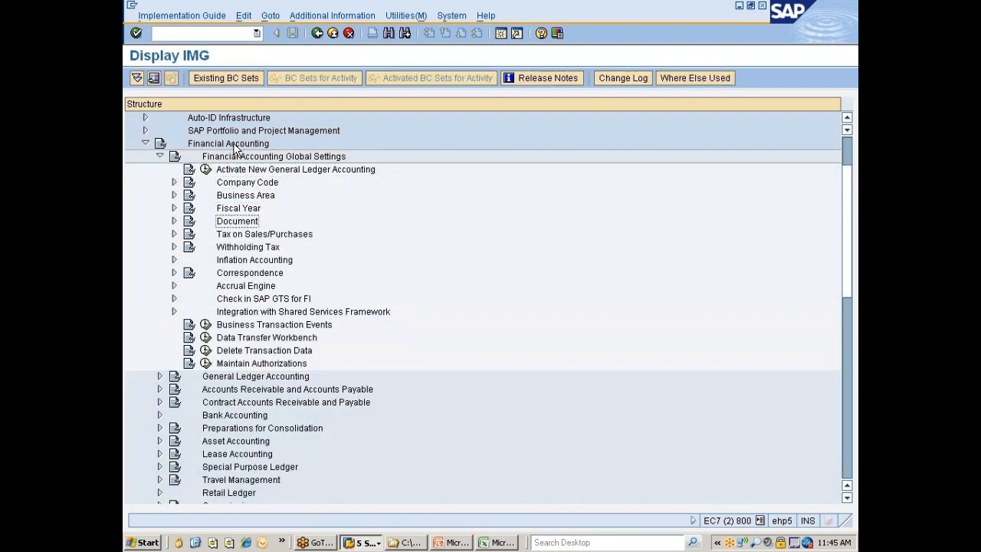
{"action": "key", "text": "Up"}
{"action": "key", "text": "Right"}
{"action": "key", "text": "Down"}
{"action": "key", "text": "Down"}
{"action": "key", "text": "Up"}
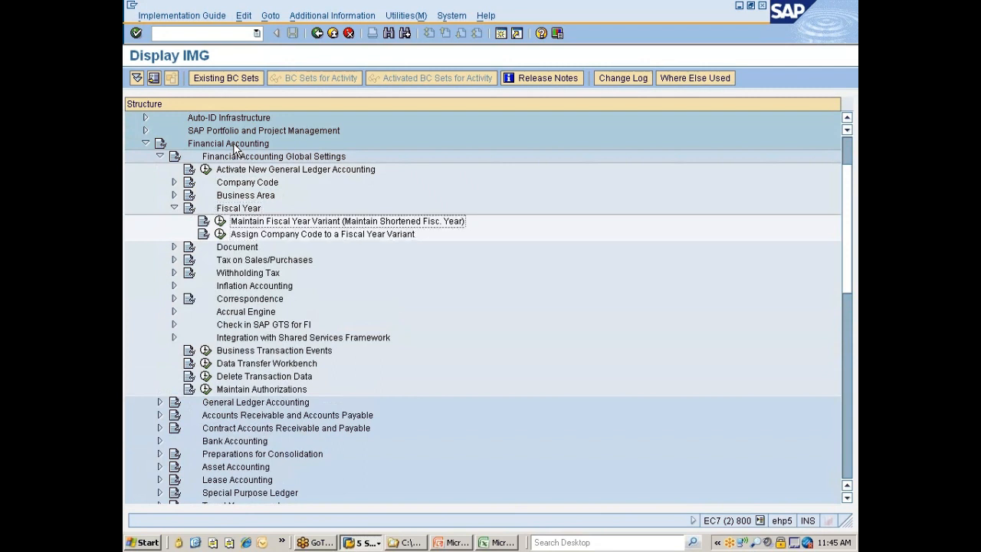
{"action": "left_click", "coordinate": [220, 221]}
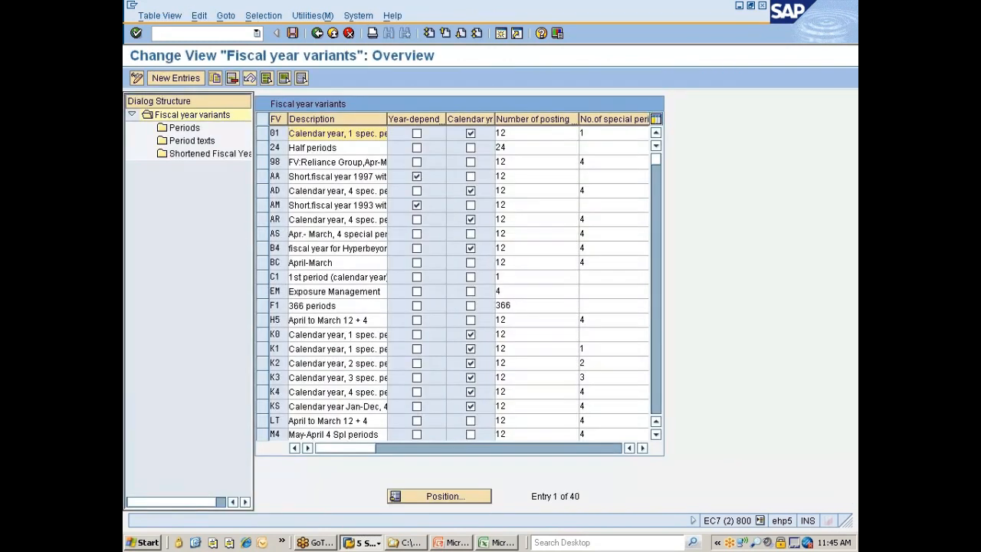
Try to display the periods and the shortened fiscal years of fiscal year variant K4
{"action": "left_click", "coordinate": [264, 393]}
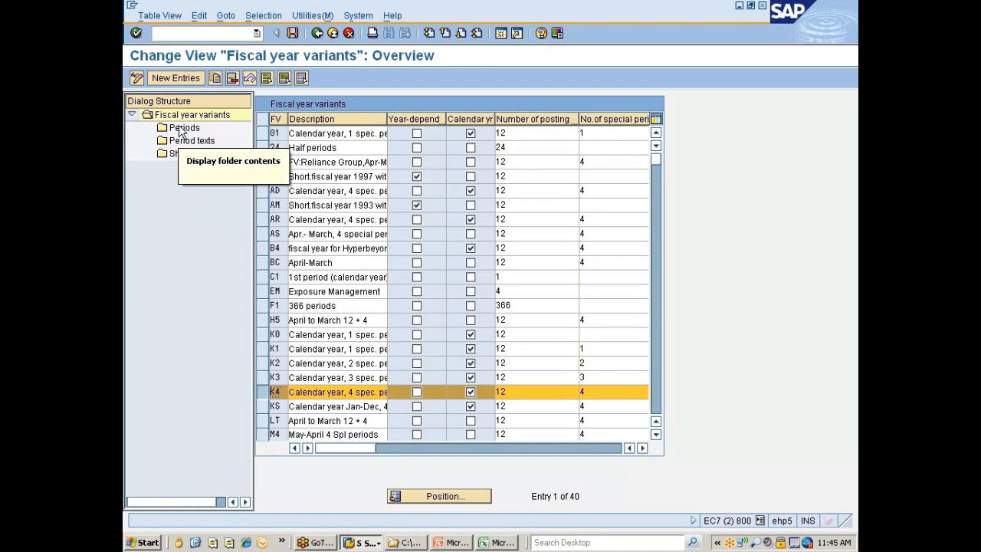
{"action": "double_click", "coordinate": [182, 129]}
{"action": "key", "text": "Return"}
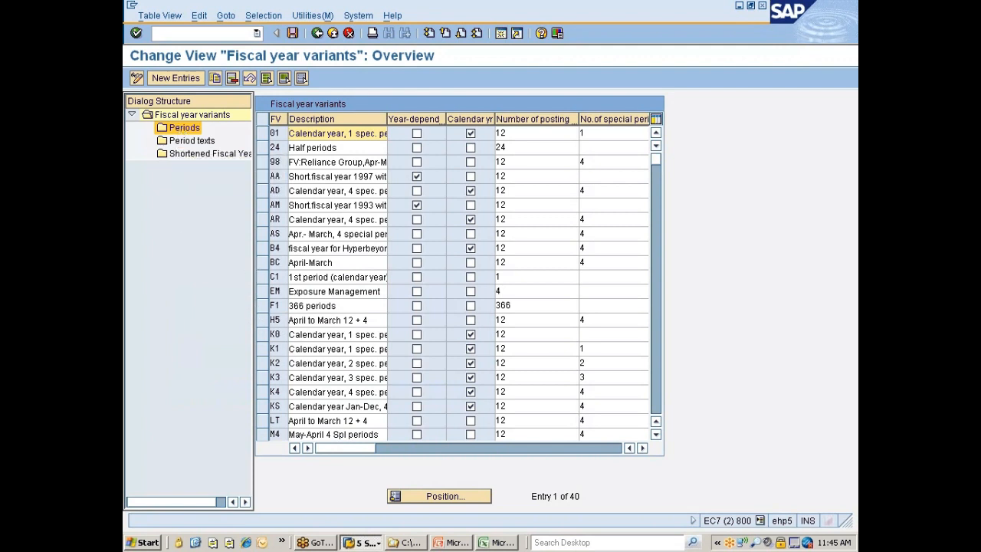
{"action": "left_click", "coordinate": [262, 391]}
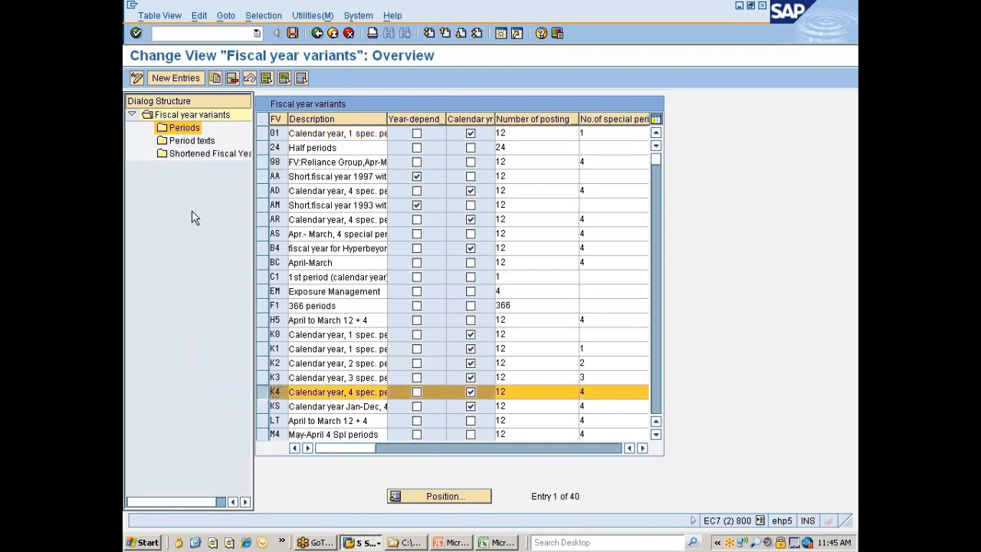
{"action": "double_click", "coordinate": [189, 157]}
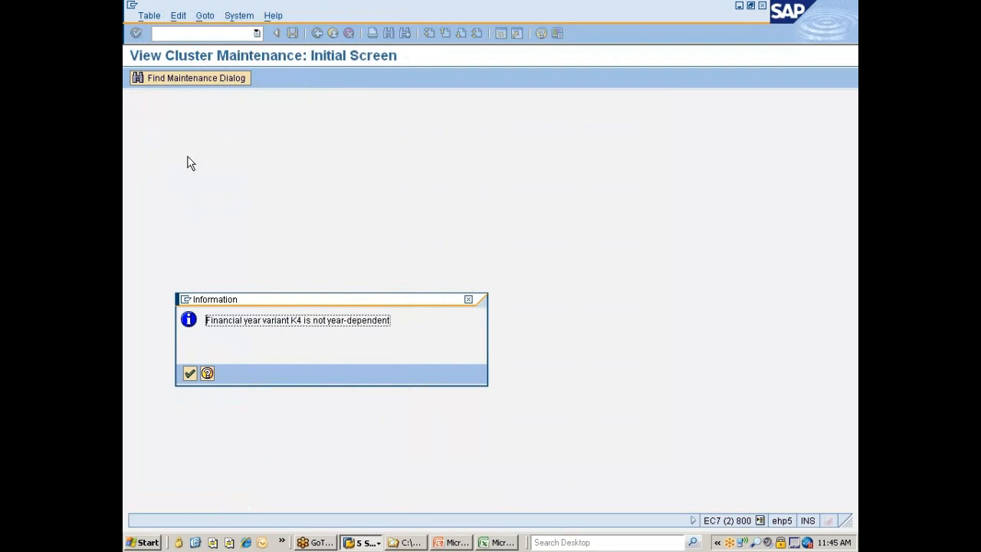
{"action": "key", "text": "Return"}
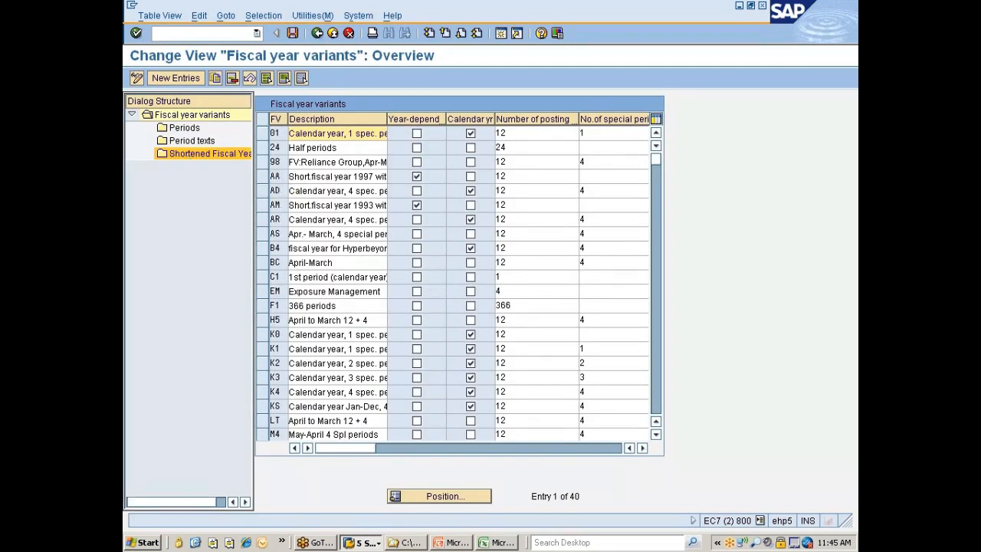
Select fiscal year variant K4, check its calendar year indicator, and return to the IMG
{"action": "left_click", "coordinate": [265, 390]}
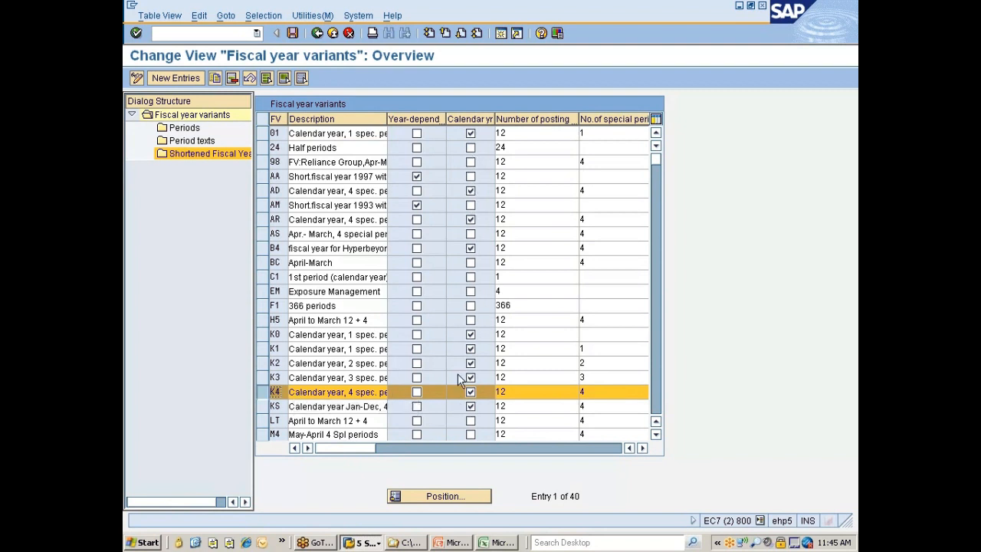
{"action": "left_click", "coordinate": [470, 392]}
{"action": "left_click", "coordinate": [317, 33]}
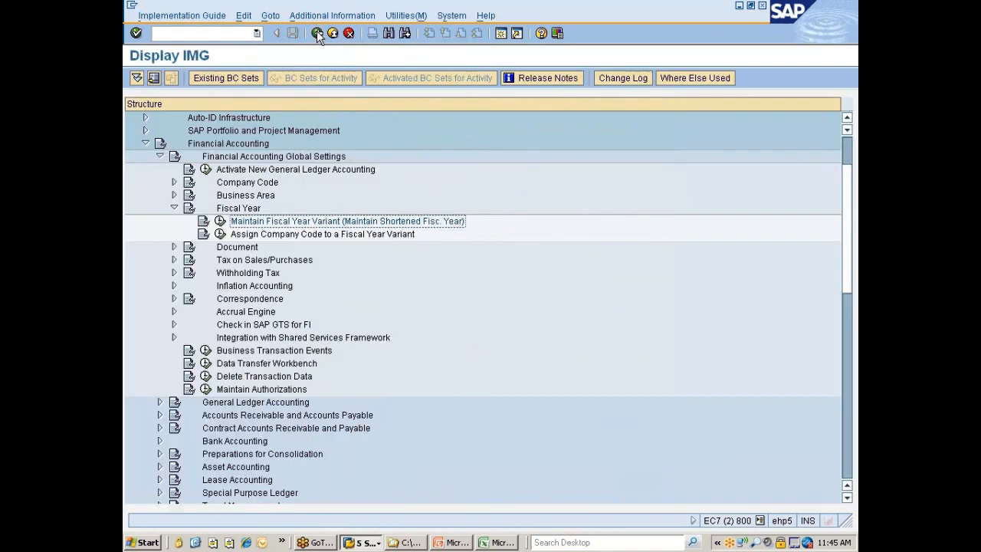
{"action": "left_click", "coordinate": [317, 34]}
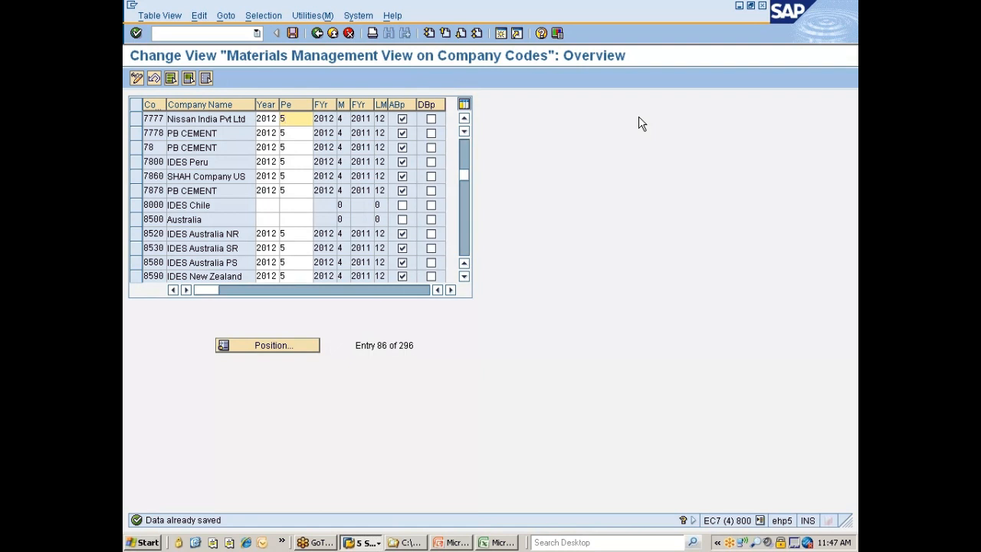
{"action": "left_click", "coordinate": [843, 95]}
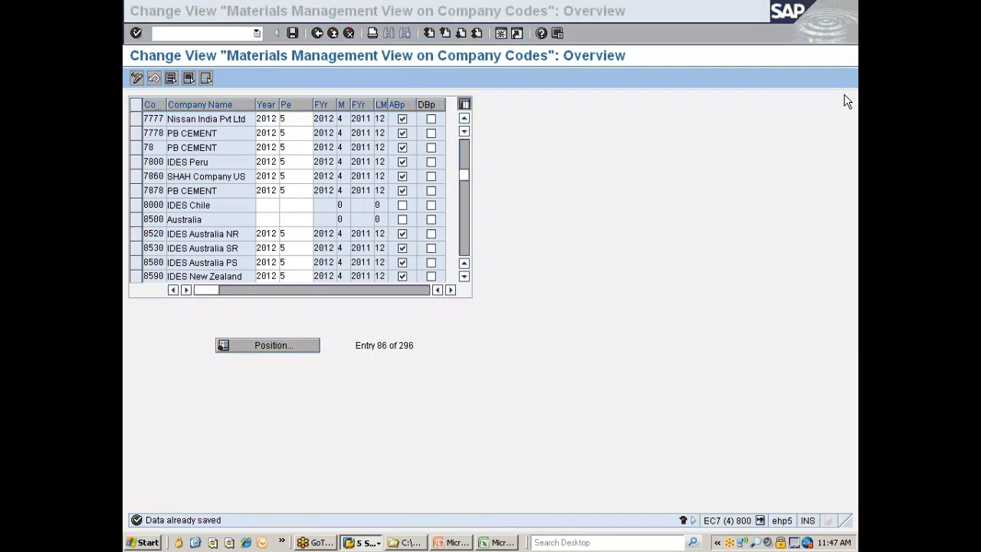